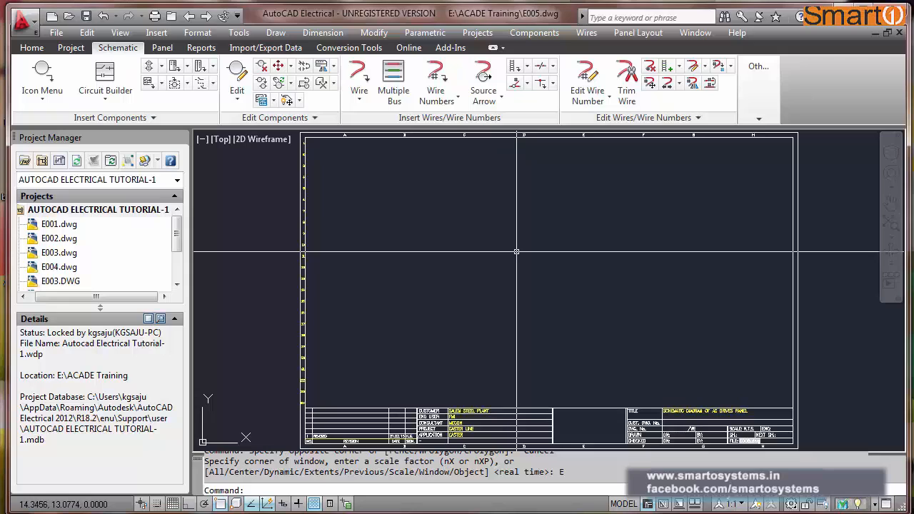
# Review the linking methods offered by Title Block Setup, then close it without choosing one.
pyautogui.scroll(-1, 516, 251)
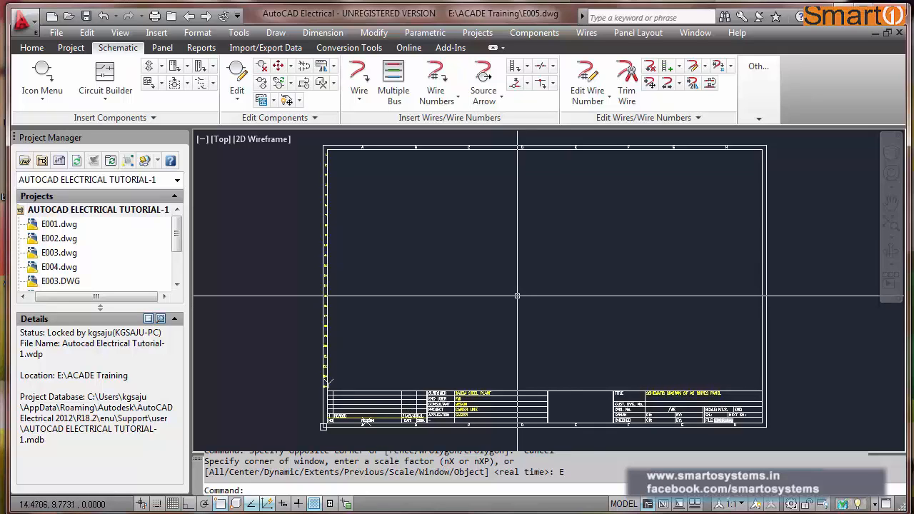
pyautogui.click(477, 33)
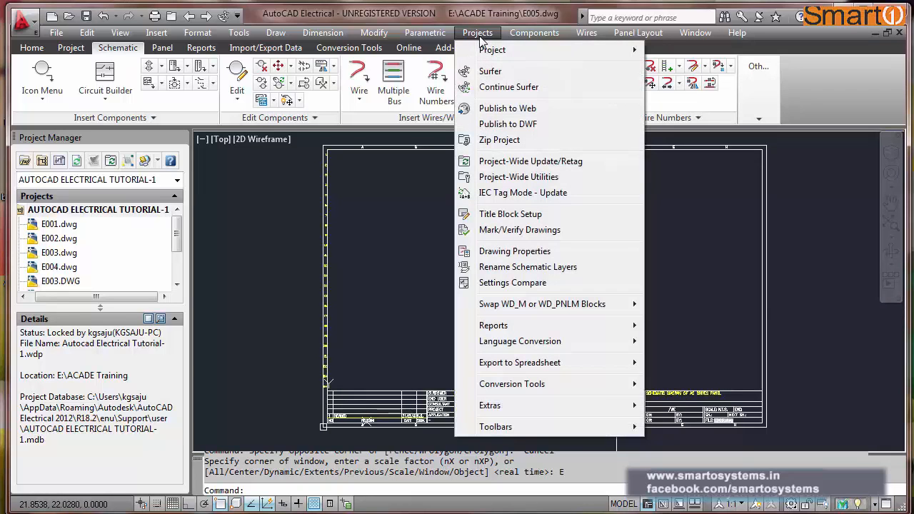
pyautogui.click(512, 216)
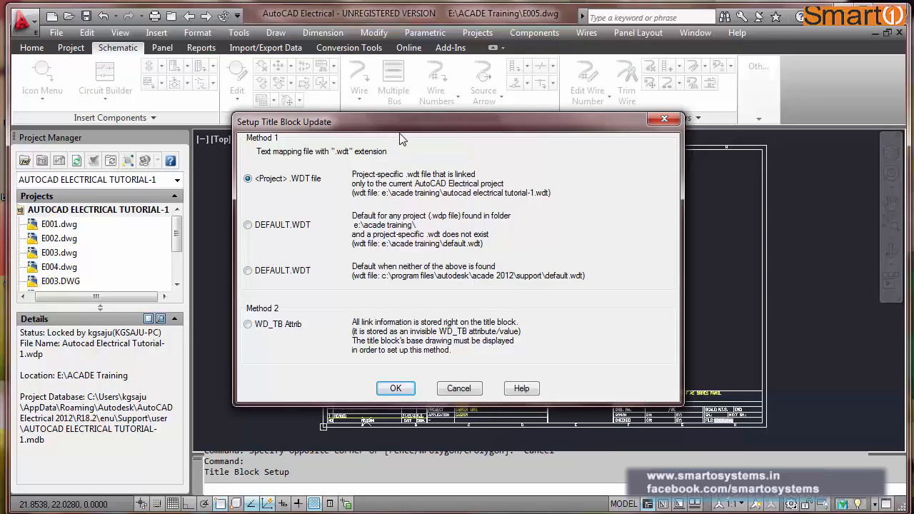
pyautogui.moveTo(411, 131); pyautogui.dragTo(413, 155)
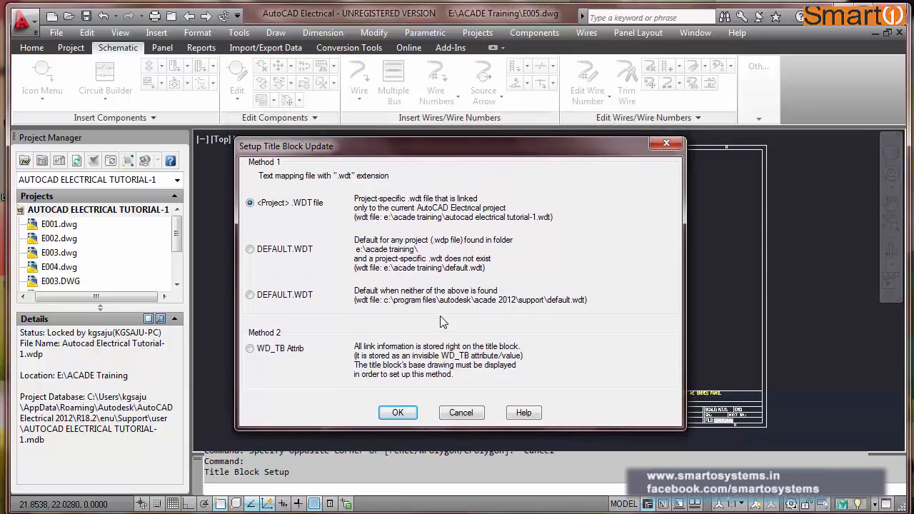
pyautogui.click(461, 413)
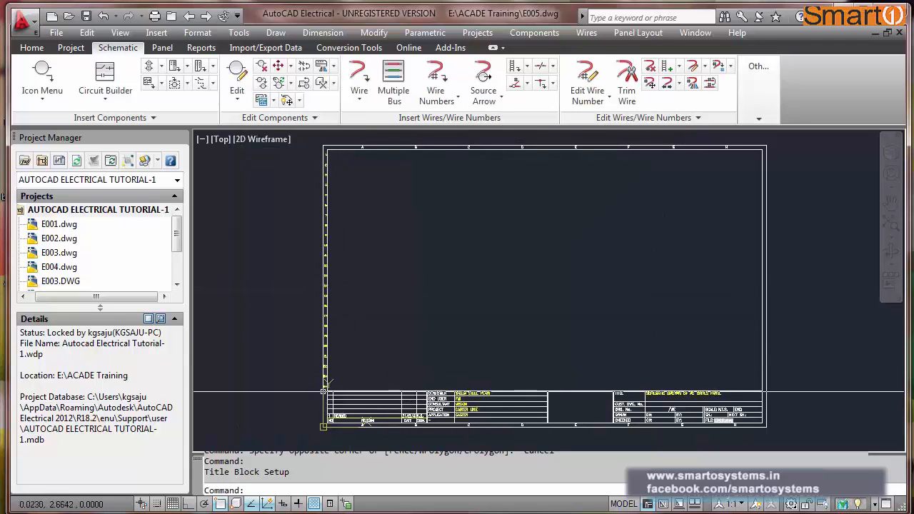
# Examine the title block's customer, project and application fields and the project's available Title Block Update command.
pyautogui.scroll(3, 356, 414)
pyautogui.scroll(-2, 461, 361)
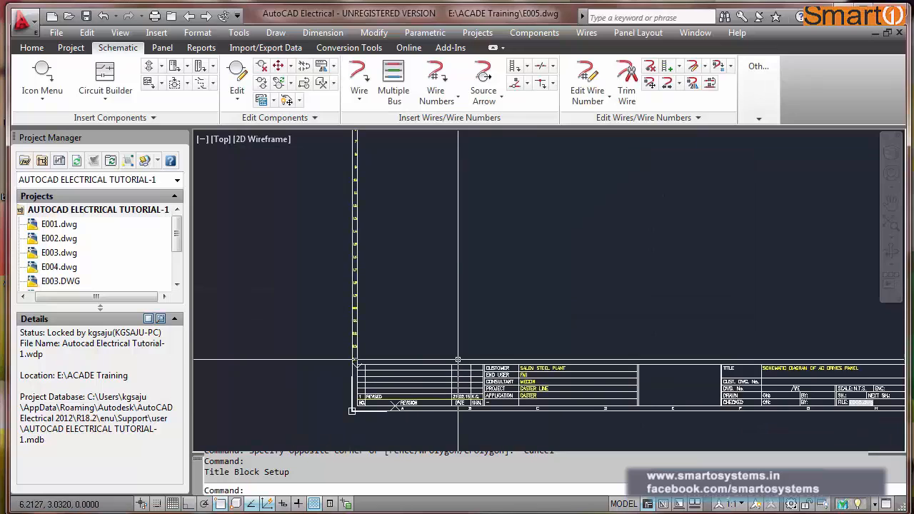
pyautogui.moveTo(463, 353); pyautogui.dragTo(345, 336, button='middle')
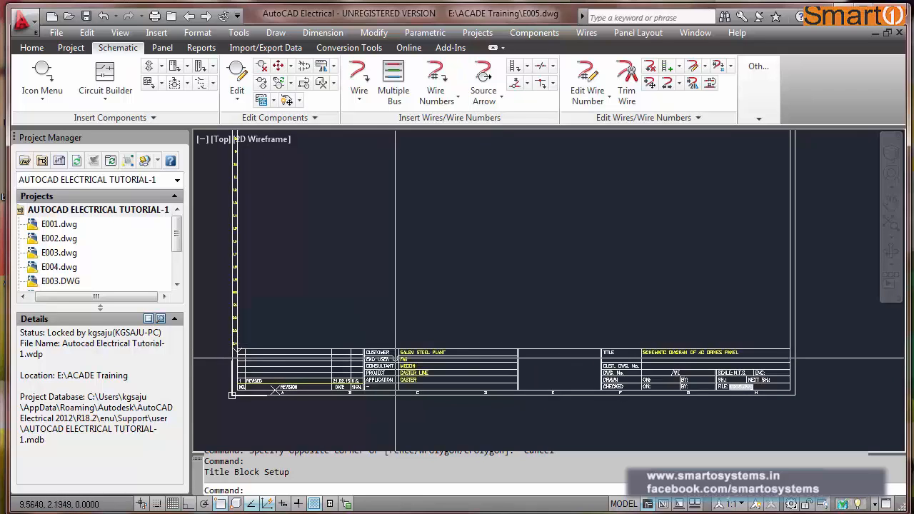
pyautogui.scroll(2, 398, 350)
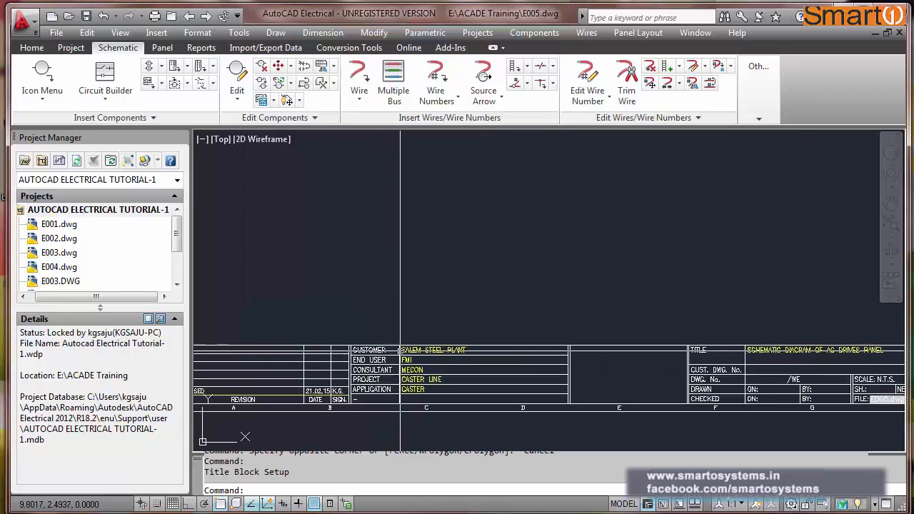
pyautogui.scroll(1, 400, 354)
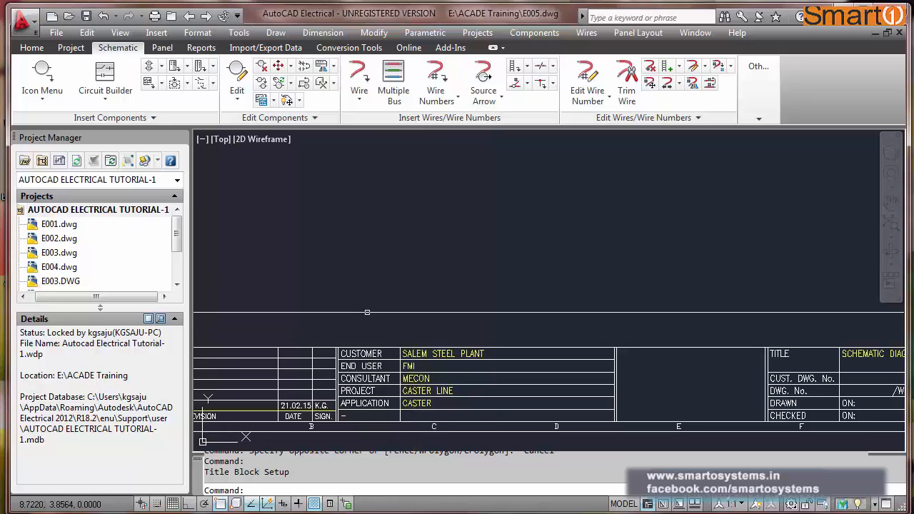
pyautogui.rightClick(106, 218)
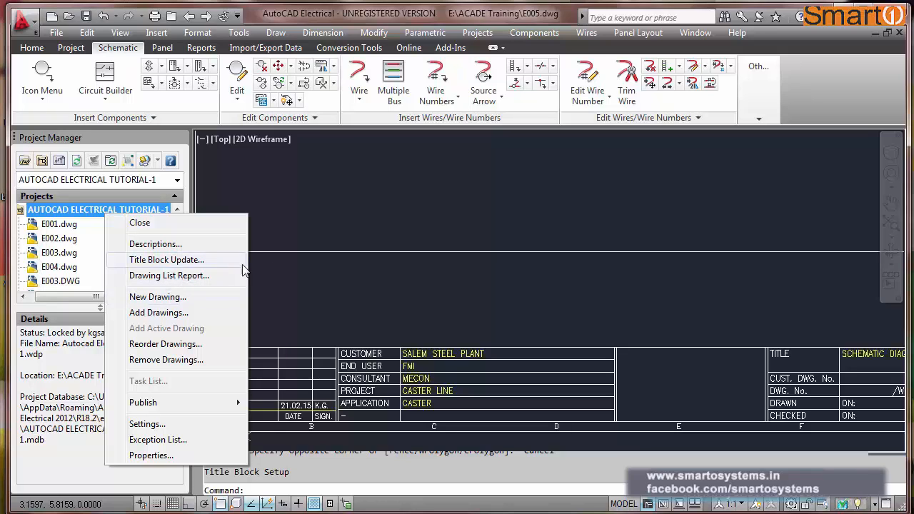
pyautogui.click(325, 265)
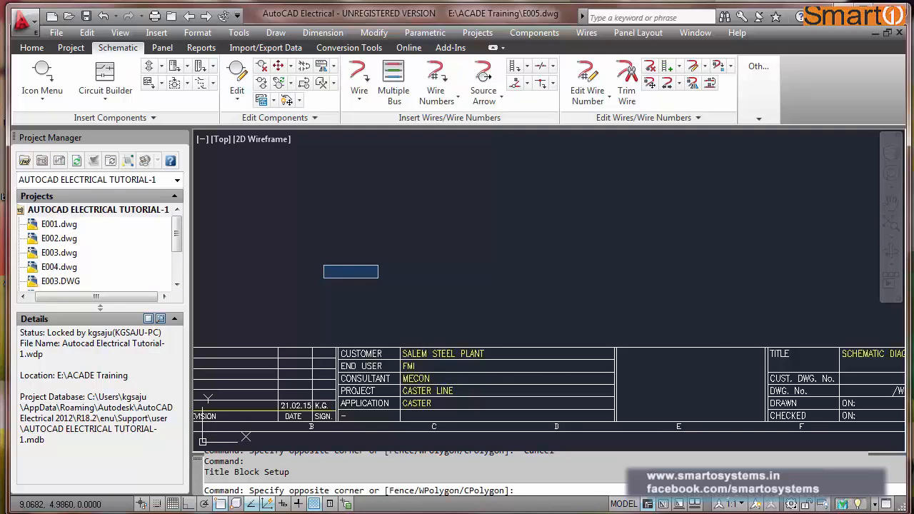
pyautogui.scroll(-1, 378, 279)
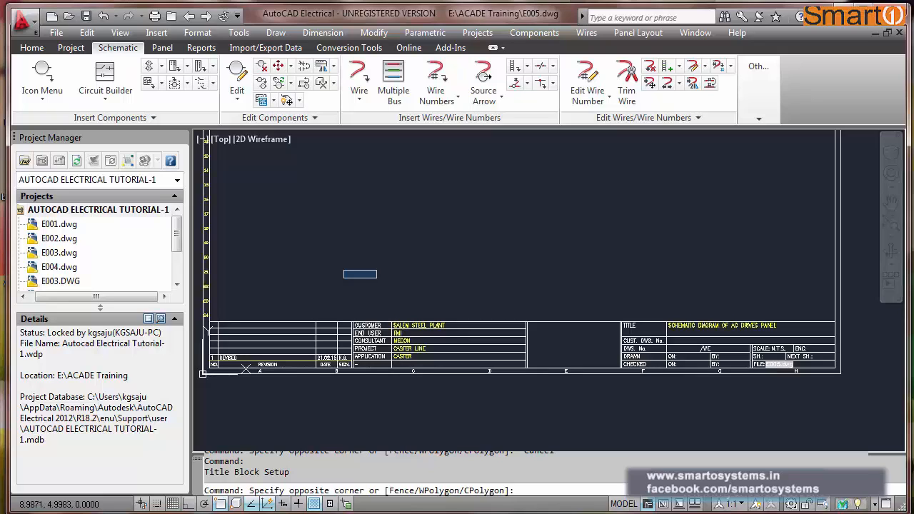
pyautogui.press('Escape')
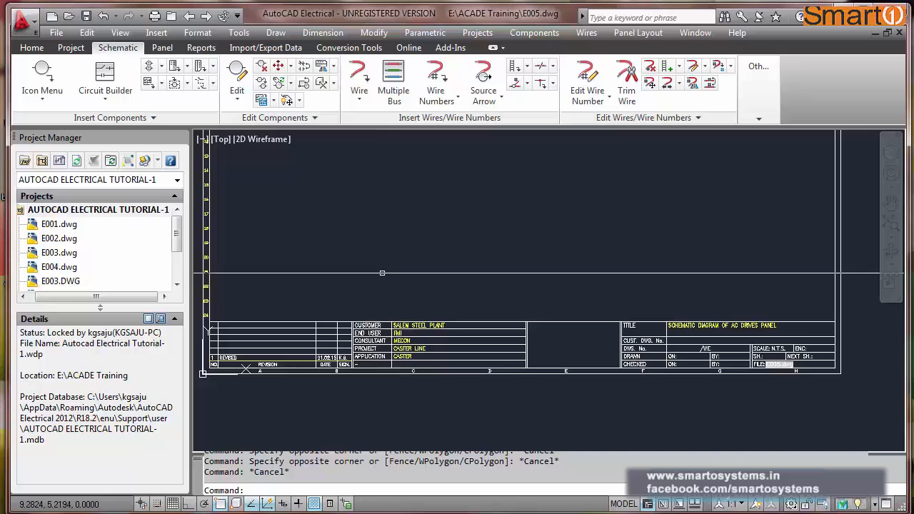
# Measure the drawing border diagonally from its lower-left outer corner to its upper-right outer corner.
pyautogui.write('Z')
pyautogui.press('Return')
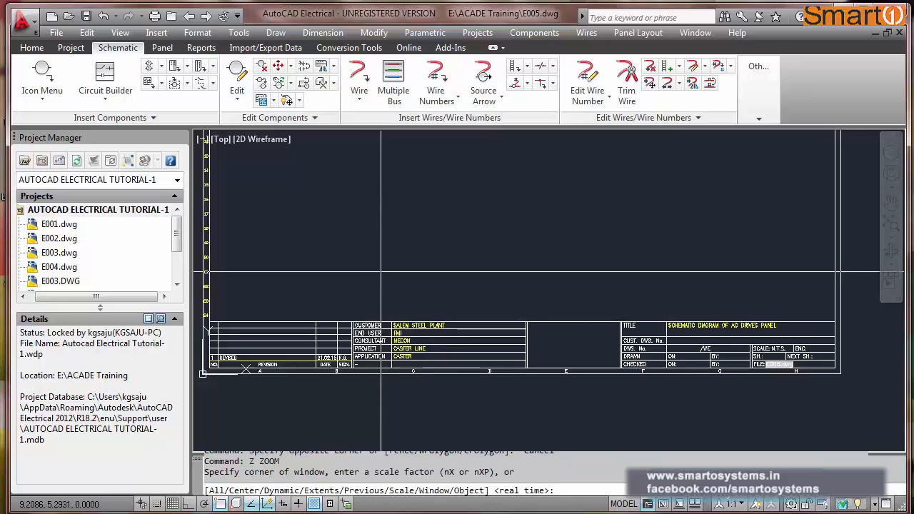
pyautogui.write('E')
pyautogui.press('Return')
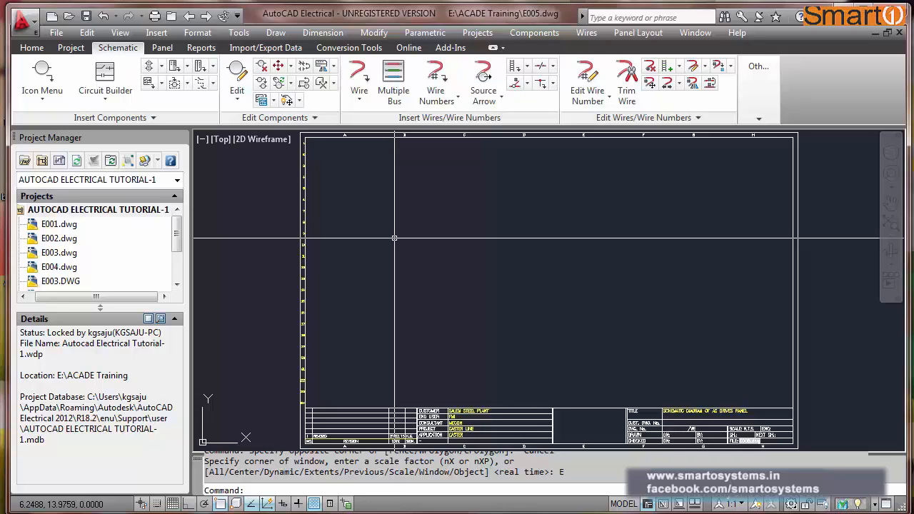
pyautogui.write('DIST')
pyautogui.press('Return')
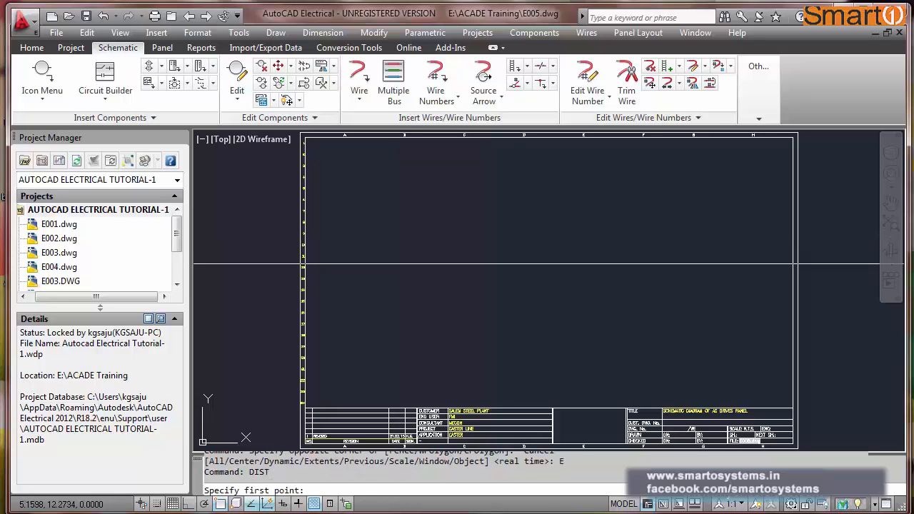
pyautogui.click(302, 445)
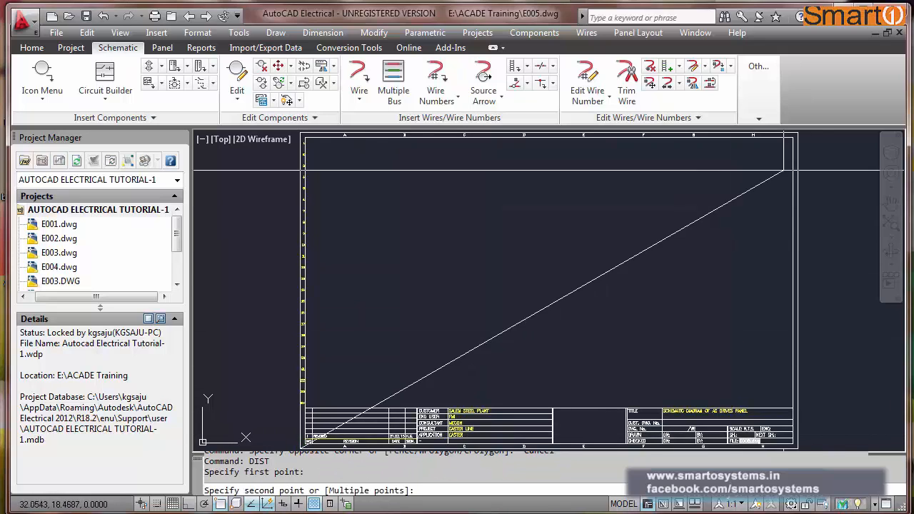
pyautogui.click(797, 135)
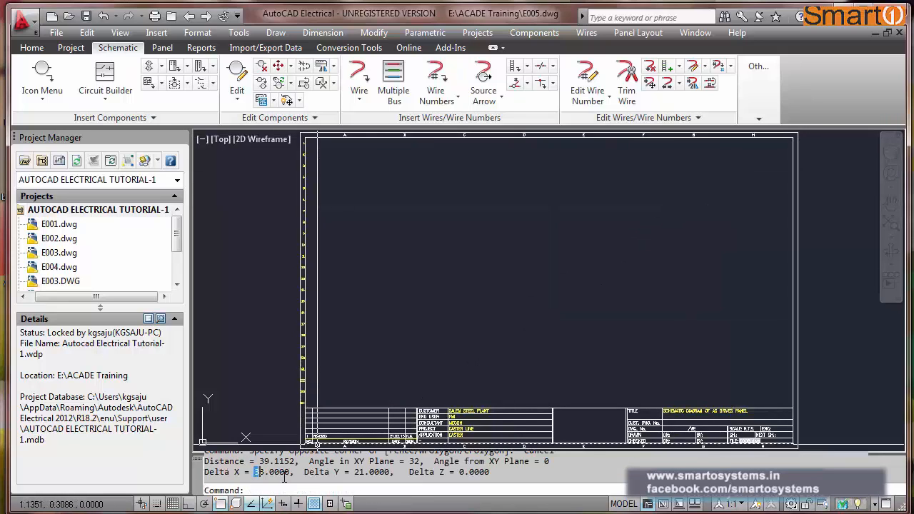
pyautogui.moveTo(349, 473); pyautogui.dragTo(366, 474)
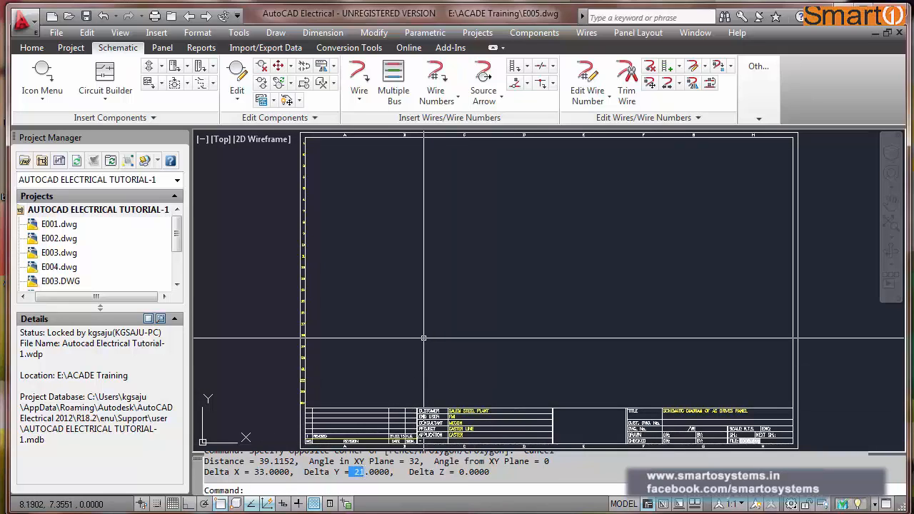
pyautogui.press('Escape')
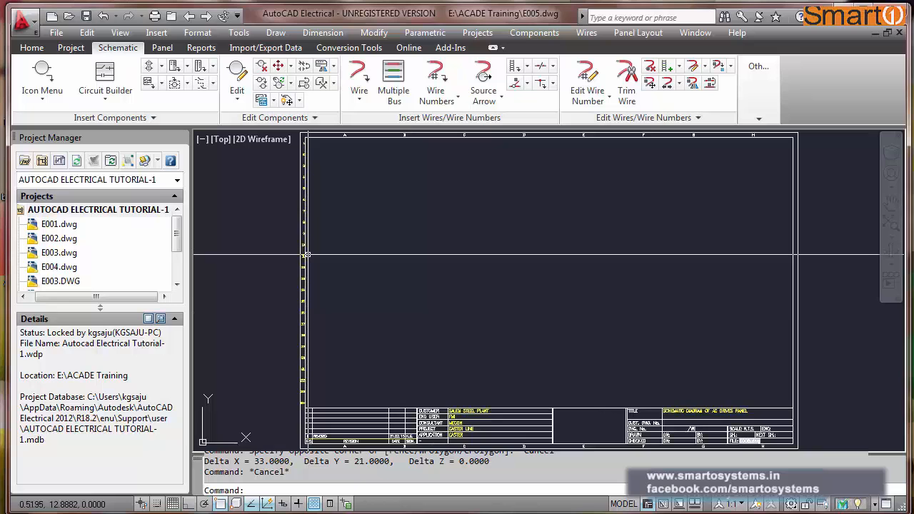
# Inspect the Push Buttons symbols and the schematic scale setting for inserting components, then cancel the insertion.
pyautogui.click(51, 83)
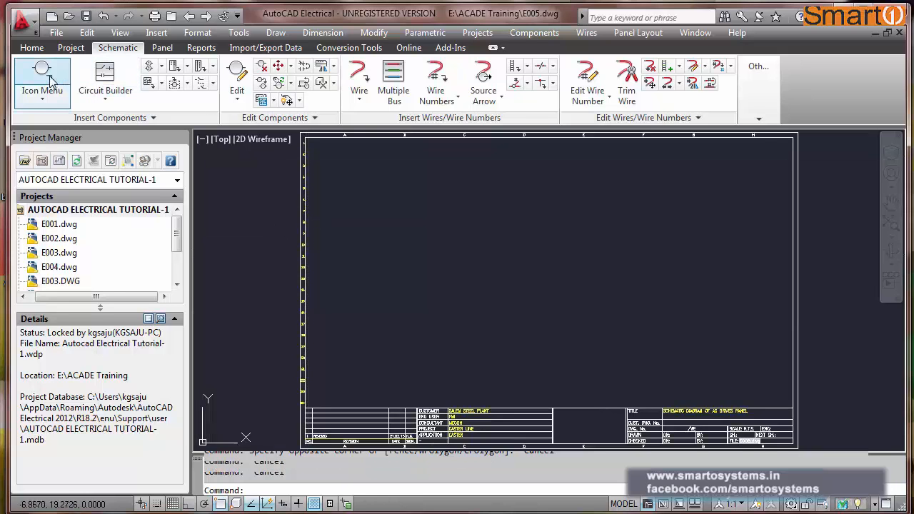
pyautogui.moveTo(326, 246); pyautogui.dragTo(326, 373)
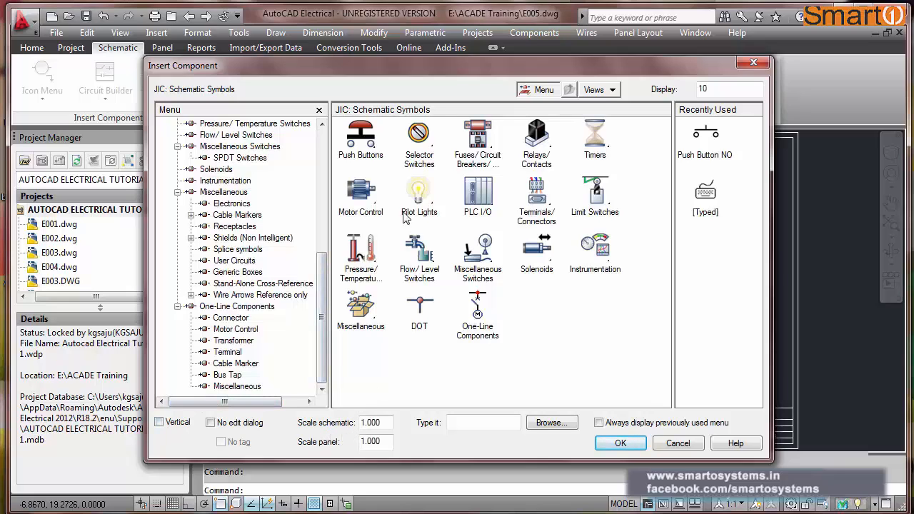
pyautogui.click(373, 148)
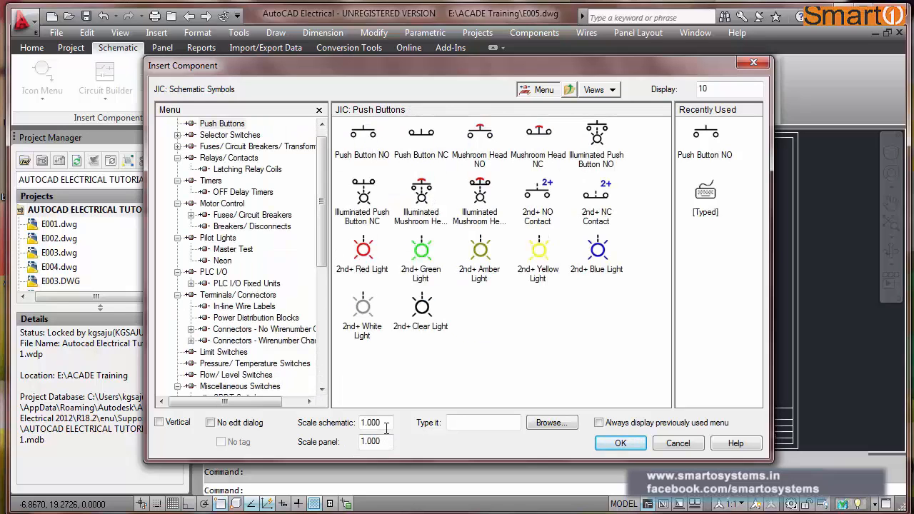
pyautogui.moveTo(386, 427); pyautogui.dragTo(350, 427)
pyautogui.moveTo(513, 65); pyautogui.dragTo(469, 65)
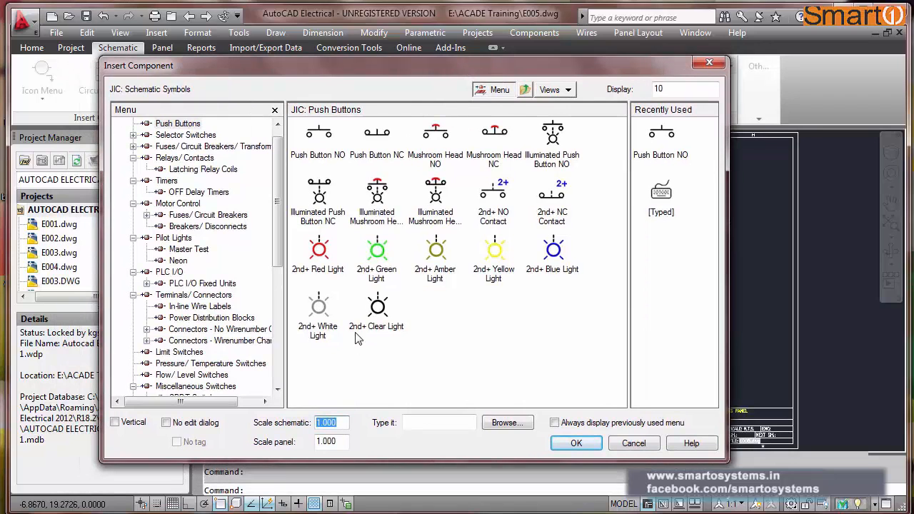
pyautogui.click(624, 443)
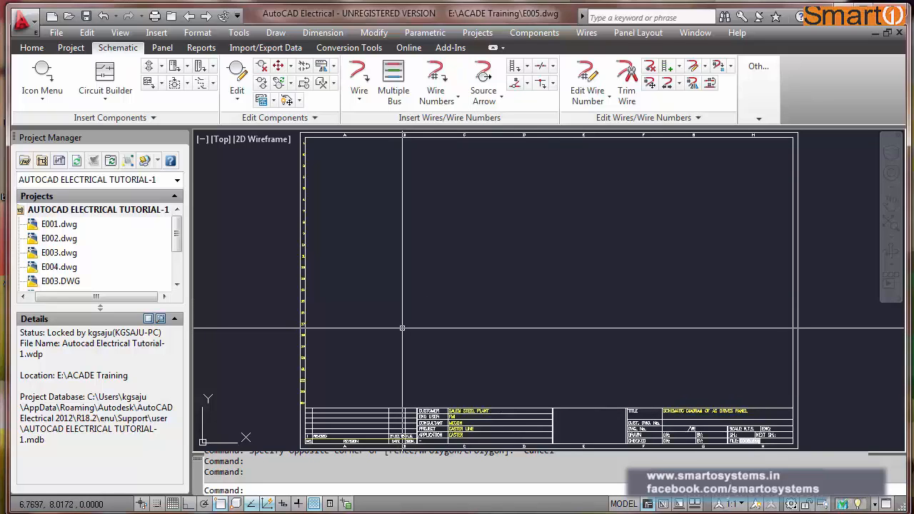
pyautogui.press('Escape')
pyautogui.press('Escape')
# Measure the vertical distance across the lowest title block rows at the edge beside the empty middle box.
pyautogui.scroll(-2, 414, 306)
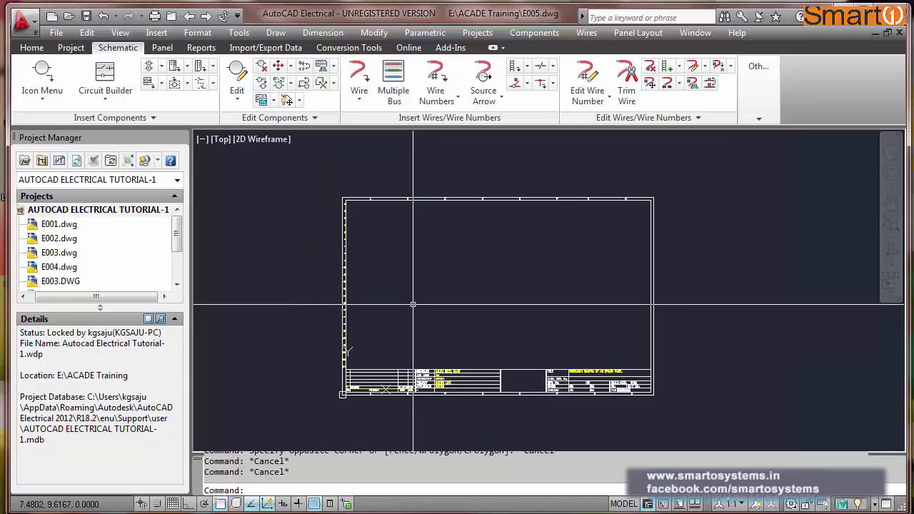
pyautogui.scroll(2, 489, 387)
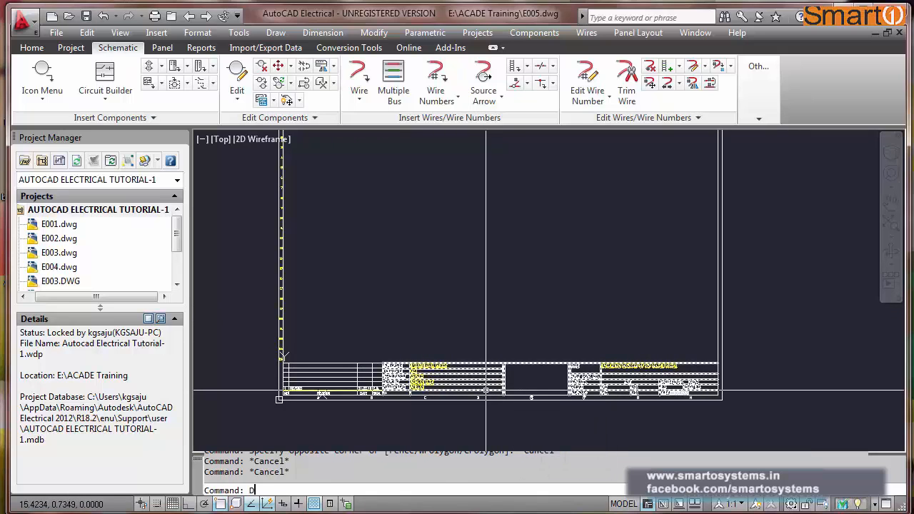
pyautogui.write('IST')
pyautogui.press('Return')
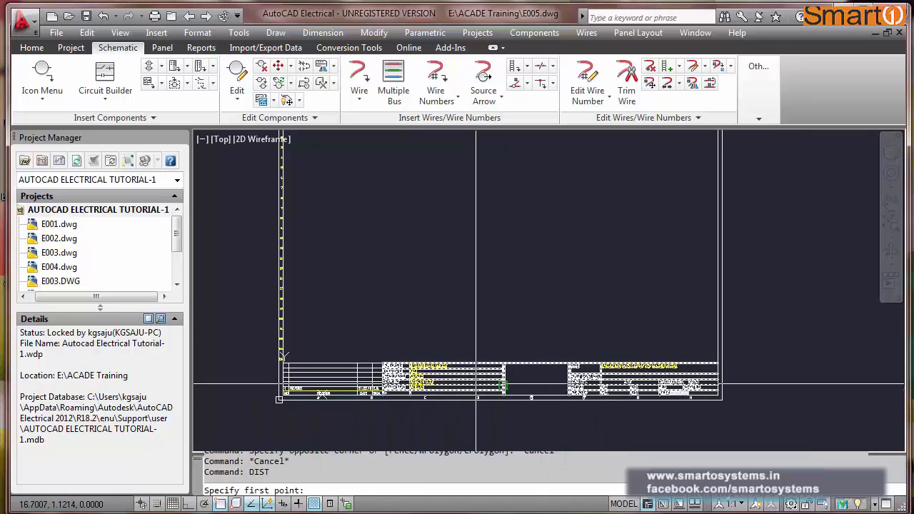
pyautogui.scroll(5, 481, 388)
pyautogui.click(488, 409)
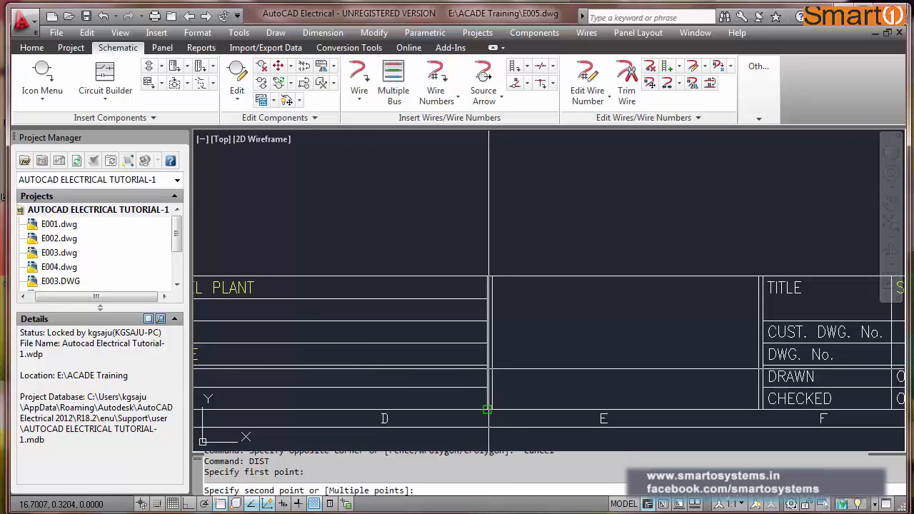
pyautogui.click(489, 368)
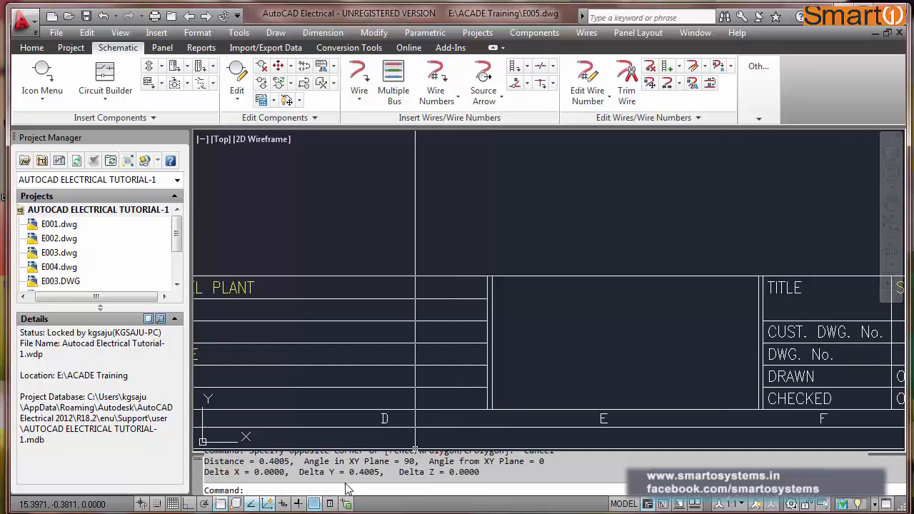
pyautogui.moveTo(350, 474); pyautogui.dragTo(374, 477)
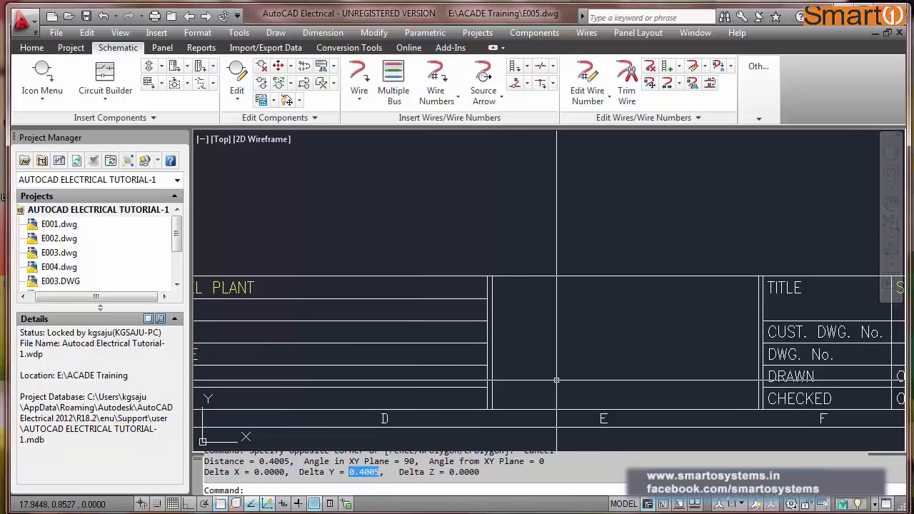
pyautogui.press('Escape')
pyautogui.scroll(-2, 559, 339)
pyautogui.scroll(-2, 558, 339)
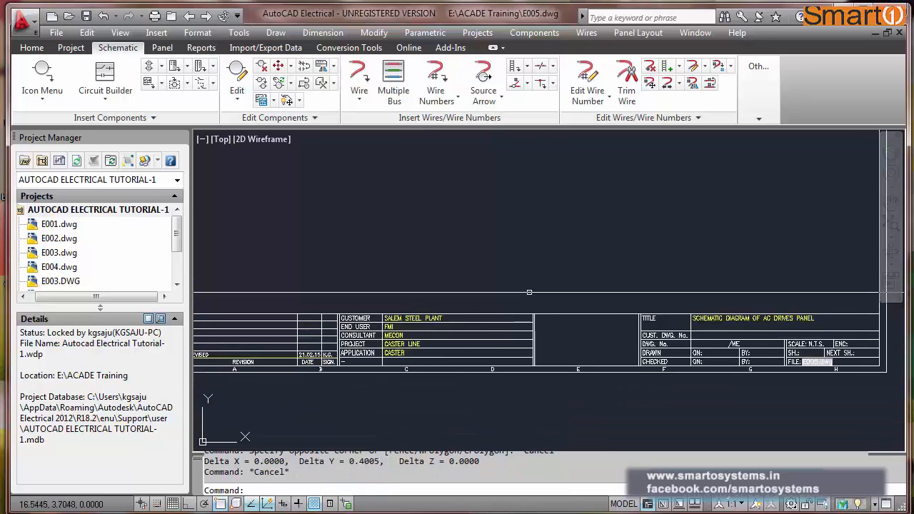
# Erase the entire existing border and title block from the drawing.
pyautogui.write('z')
pyautogui.press('Return')
pyautogui.write('e')
pyautogui.press('Return')
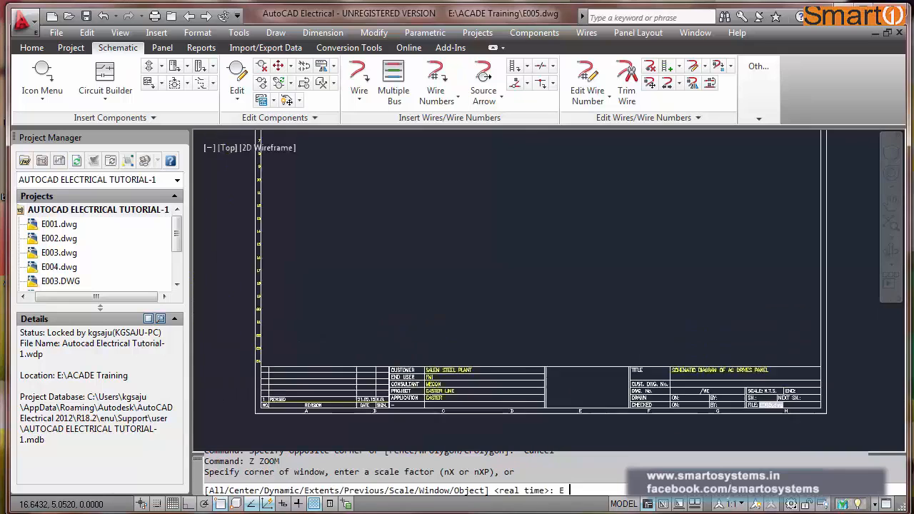
pyautogui.write('e')
pyautogui.press('Return')
pyautogui.click(355, 164)
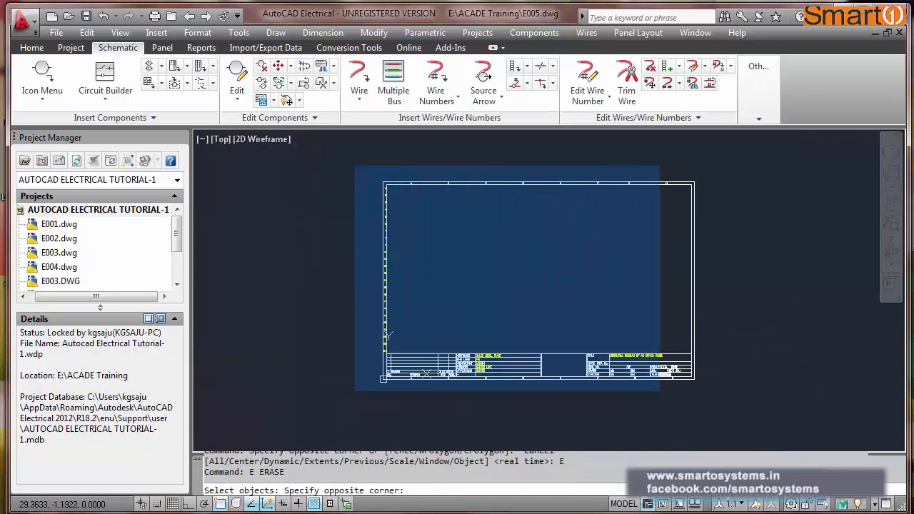
pyautogui.click(729, 399)
pyautogui.press('Return')
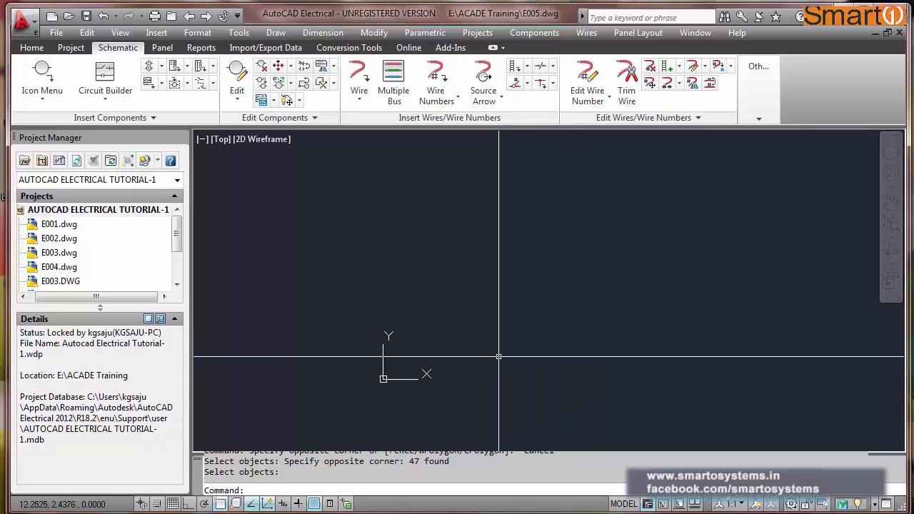
# Draw a 297 by 210 rectangle near the drawing origin as the outer sheet border.
pyautogui.press('Escape')
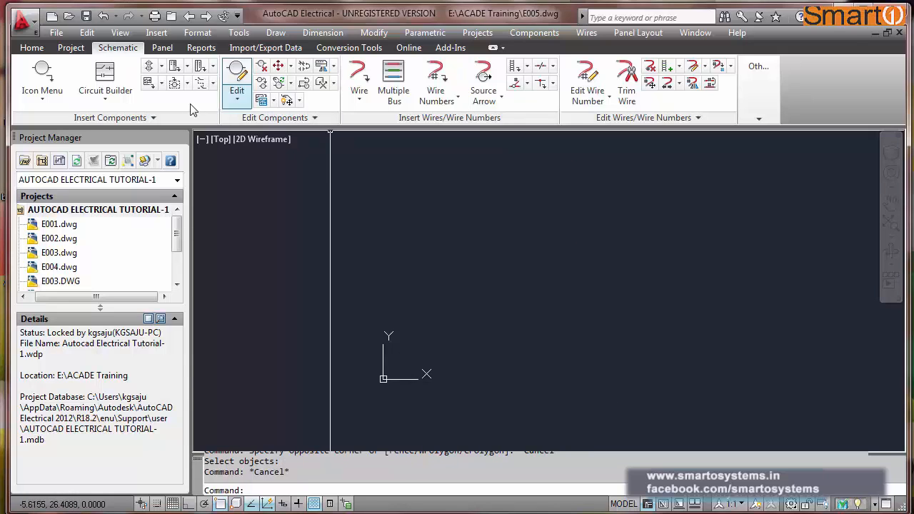
pyautogui.click(29, 48)
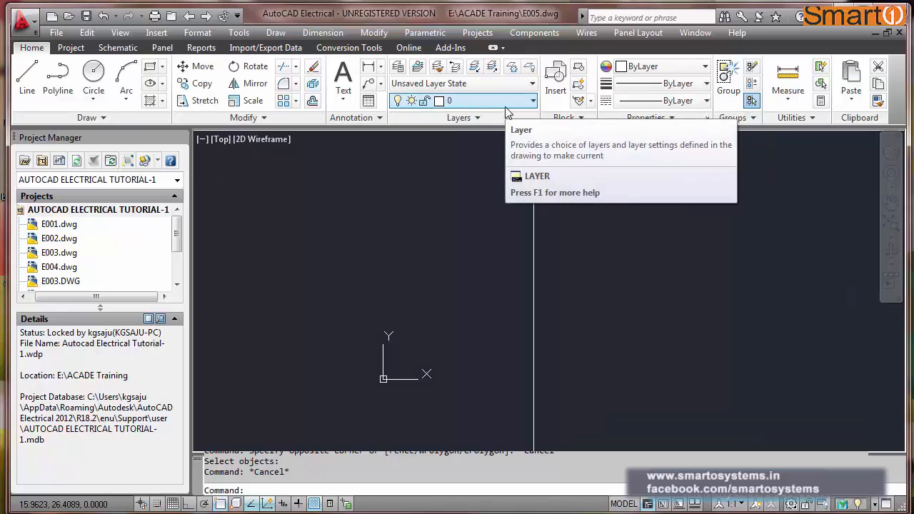
pyautogui.click(151, 66)
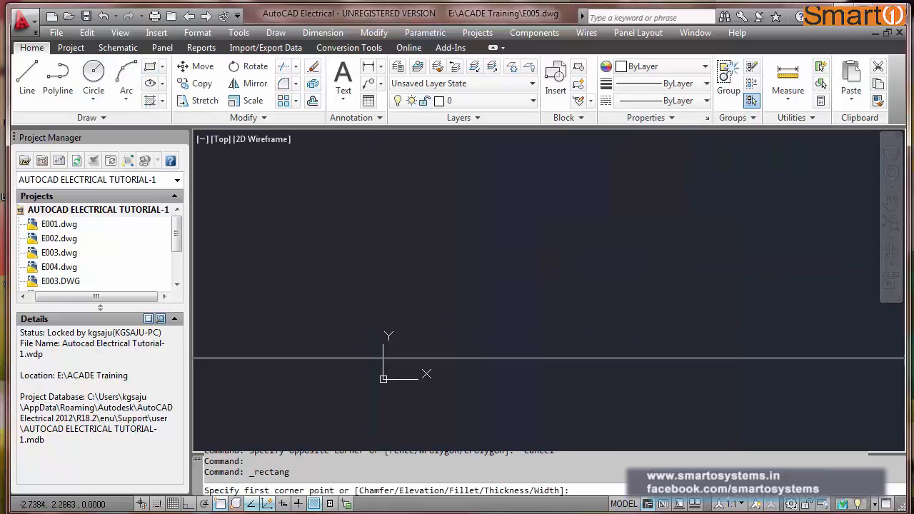
pyautogui.click(352, 367)
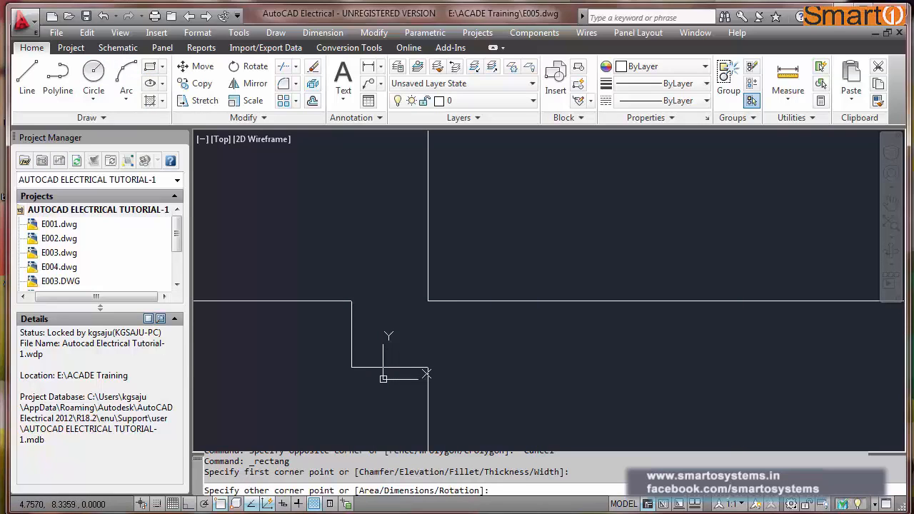
pyautogui.press('F8')
pyautogui.write('@2')
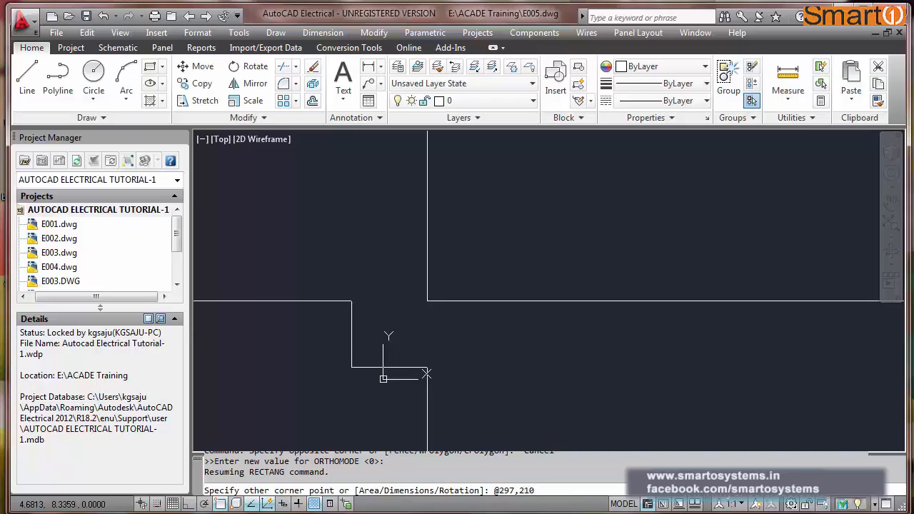
pyautogui.write('97,210')
pyautogui.press('Return')
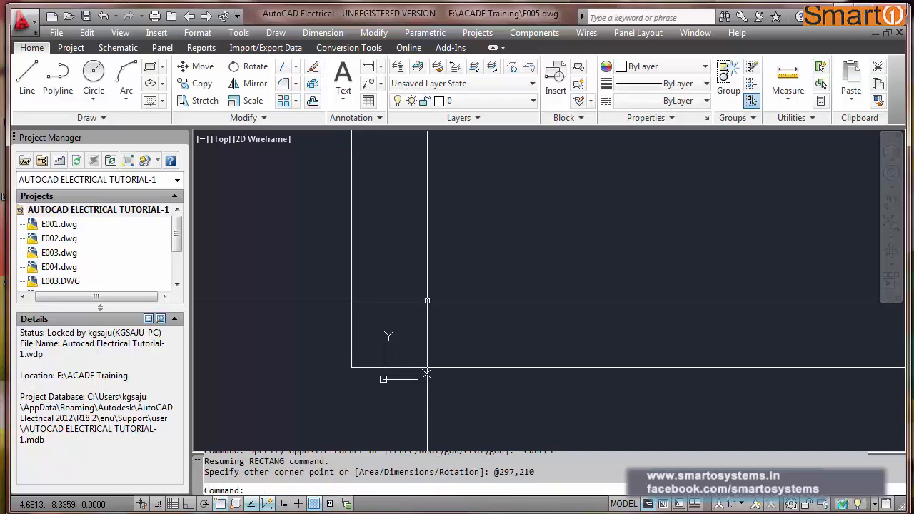
pyautogui.write('z')
pyautogui.press('Return')
pyautogui.write('e')
pyautogui.press('Return')
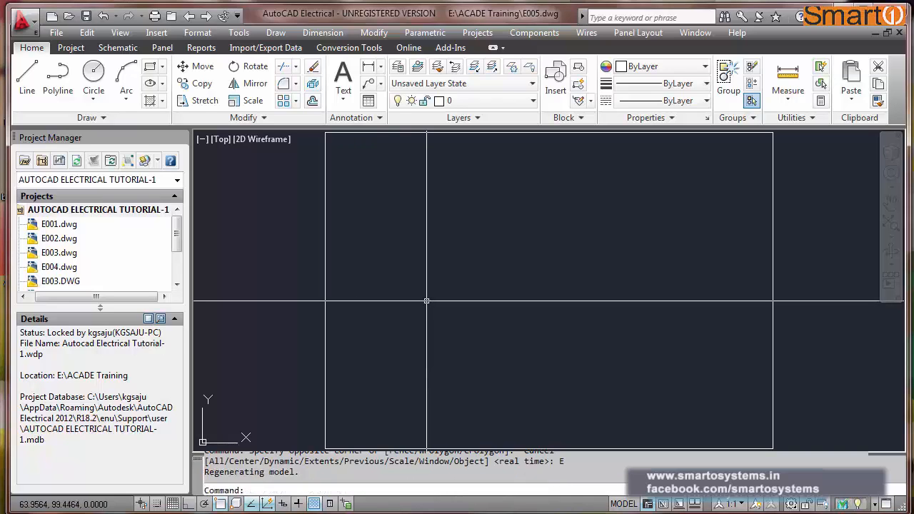
pyautogui.press('Escape')
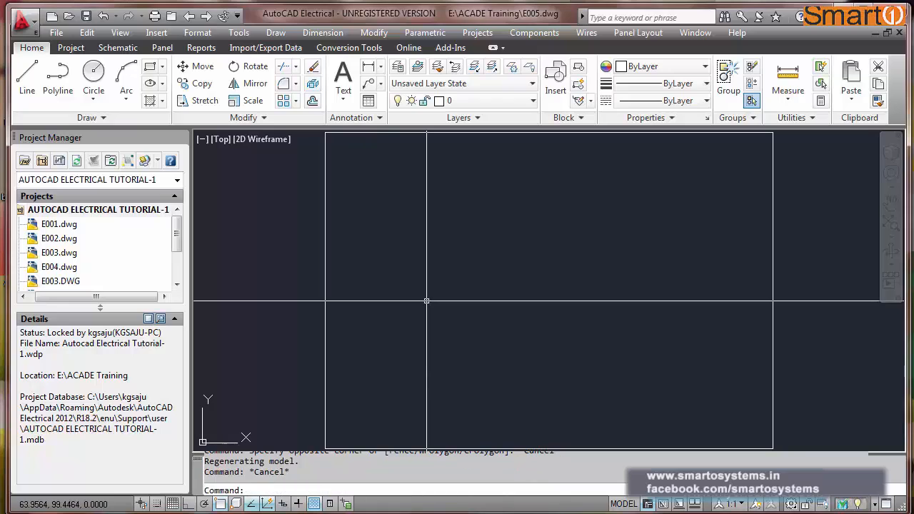
# Offset the border rectangle inward by 5 units.
pyautogui.press('Escape')
pyautogui.write('o')
pyautogui.press('Return')
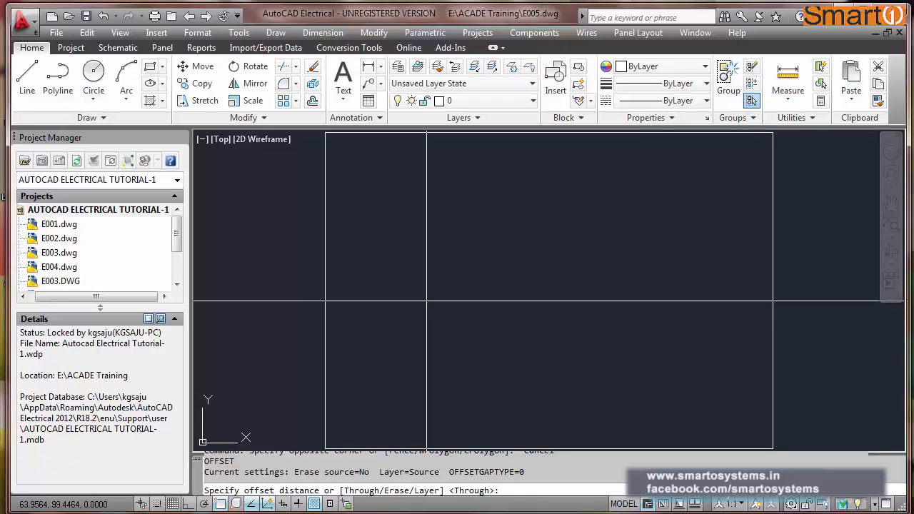
pyautogui.write('5')
pyautogui.press('Return')
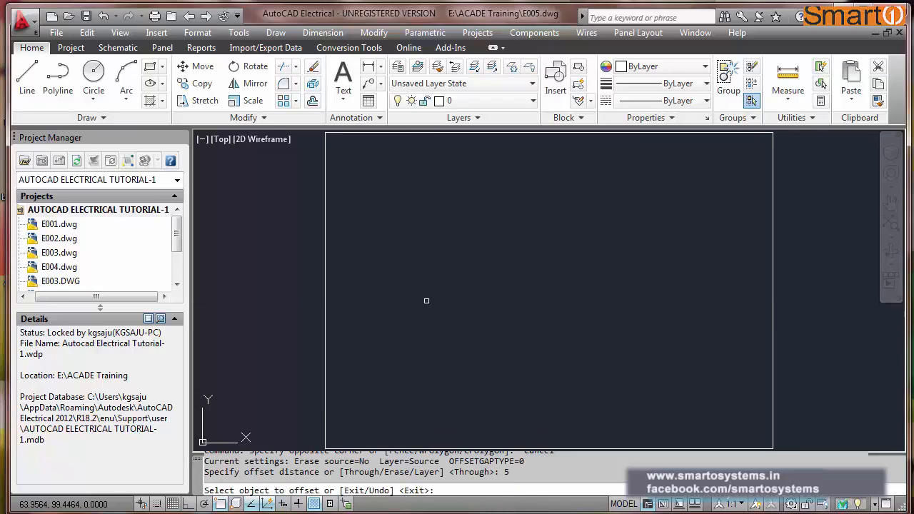
pyautogui.click(772, 148)
pyautogui.click(765, 155)
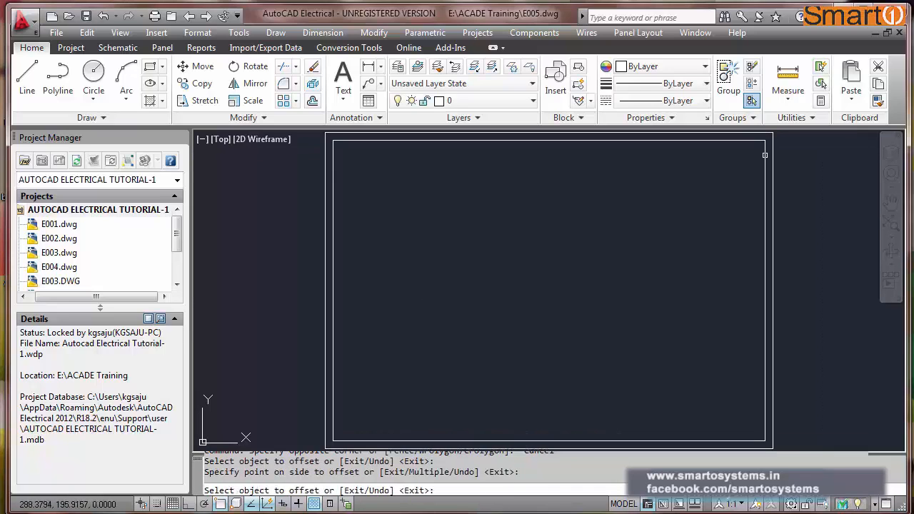
pyautogui.press('Escape')
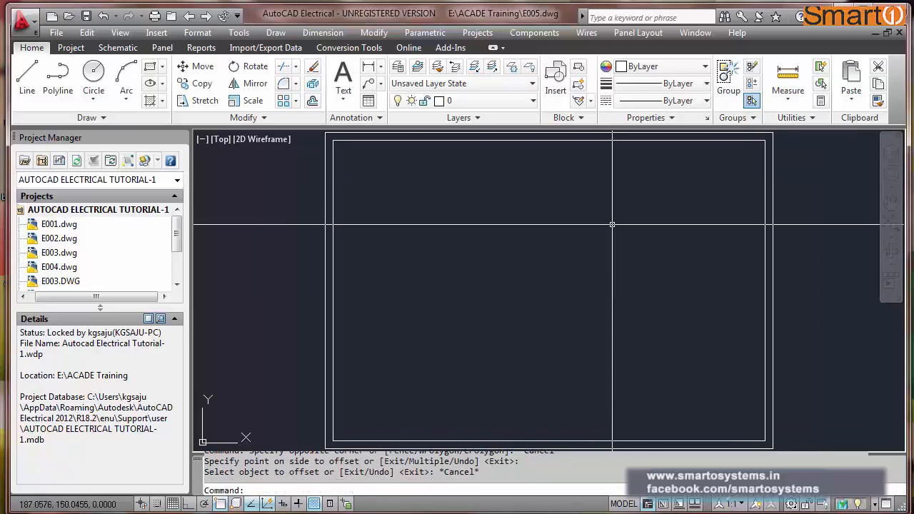
# Draw a line along the full bottom edge of the inner border, from its lower-left to its lower-right corner.
pyautogui.scroll(-4, 602, 230)
pyautogui.moveTo(551, 296)
pyautogui.mouseDown(button='middle')
pyautogui.moveTo(542, 330)
pyautogui.moveTo(458, 340)
pyautogui.mouseUp(button='middle')
pyautogui.scroll(3, 555, 316)
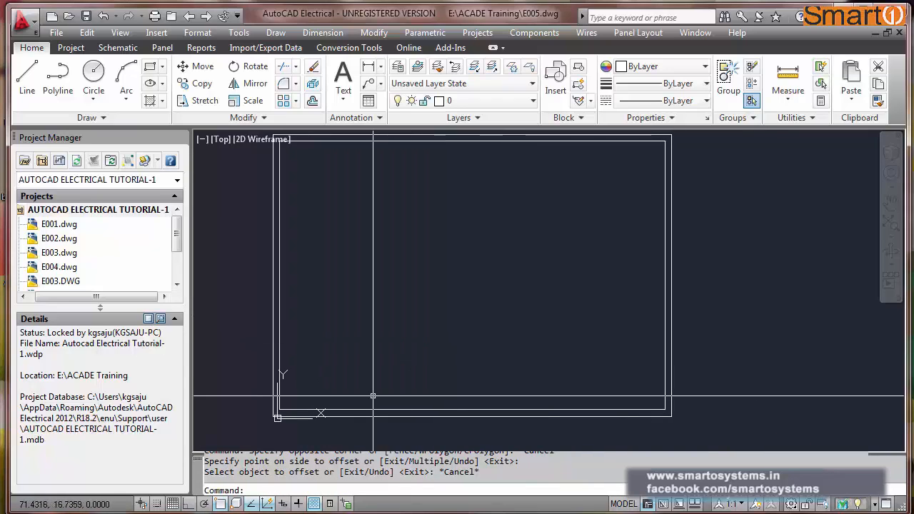
pyautogui.write('L')
pyautogui.press('Return')
pyautogui.click(277, 414)
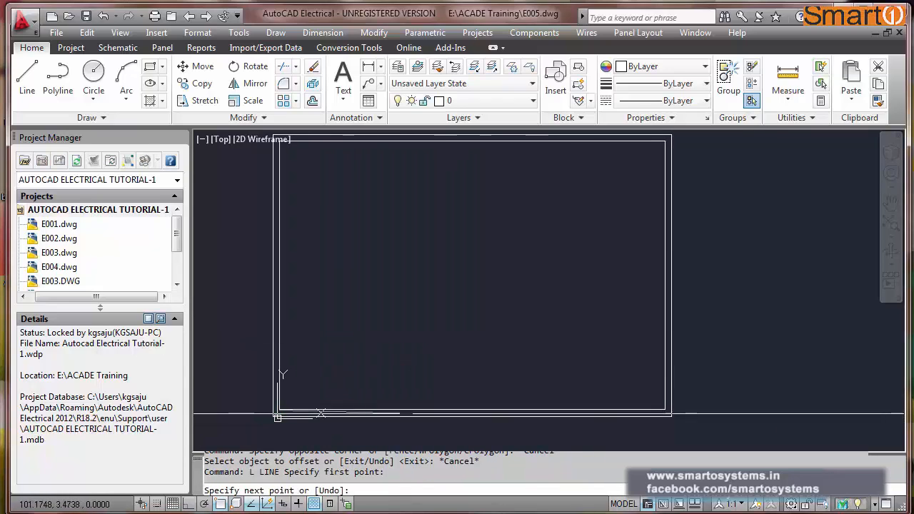
pyautogui.press('Escape')
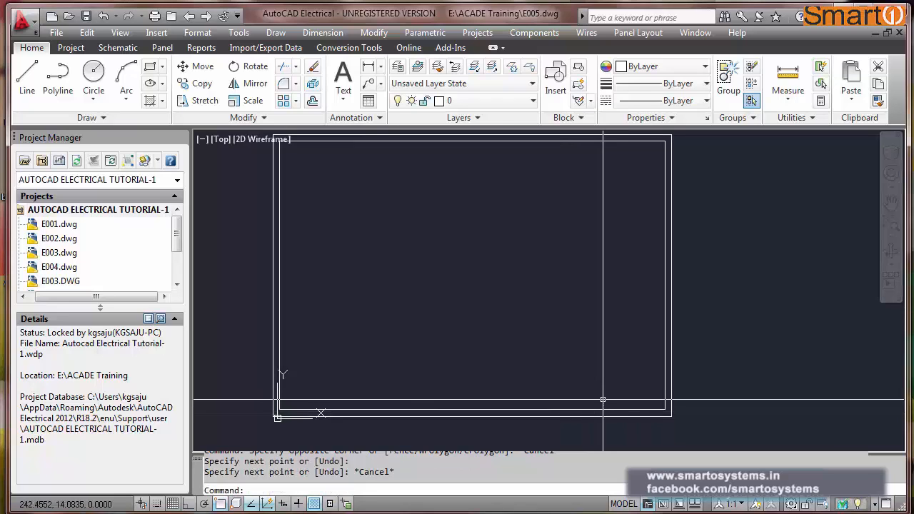
# Move the line on the inner border's bottom edge straight up by 30 units.
pyautogui.write('m')
pyautogui.press('Return')
pyautogui.click(603, 408)
pyautogui.press('Return')
pyautogui.click(755, 417)
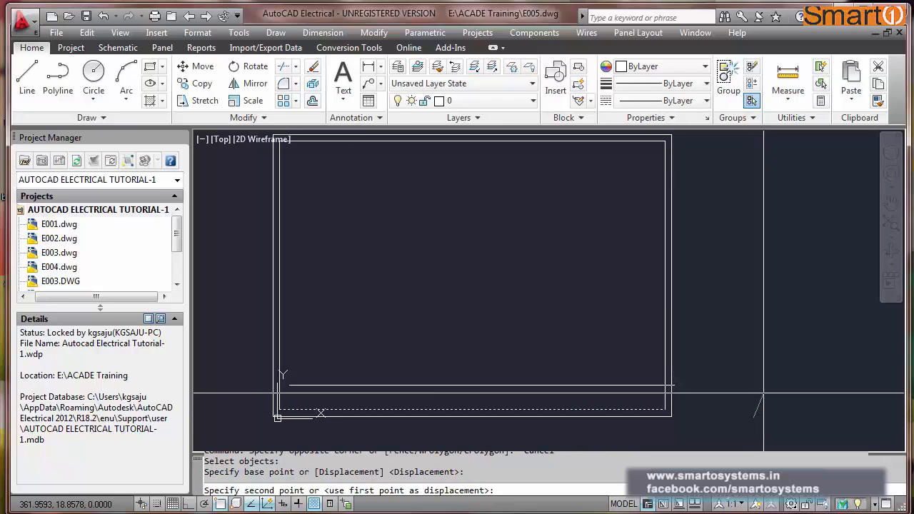
pyautogui.press('F8')
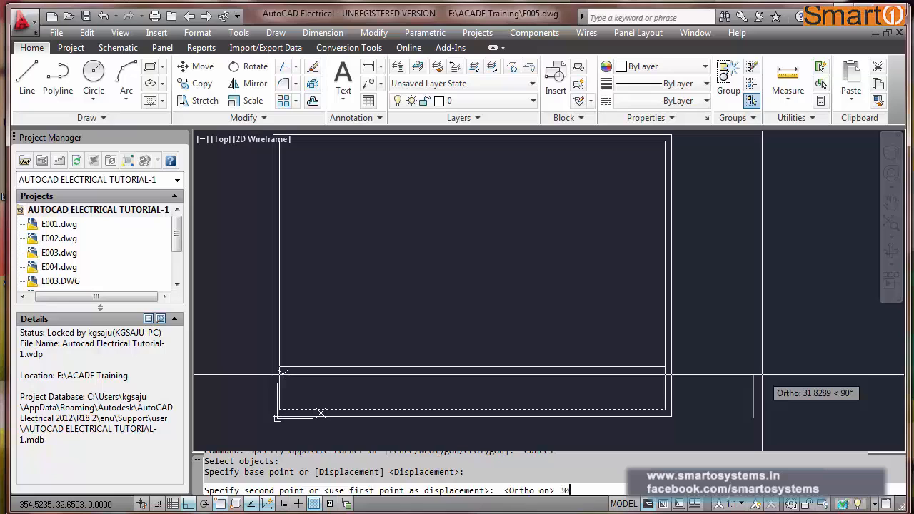
pyautogui.press('Return')
# Draw a vertical line between the horizontal line's right end and the inner border's lower-right corner.
pyautogui.scroll(2, 560, 397)
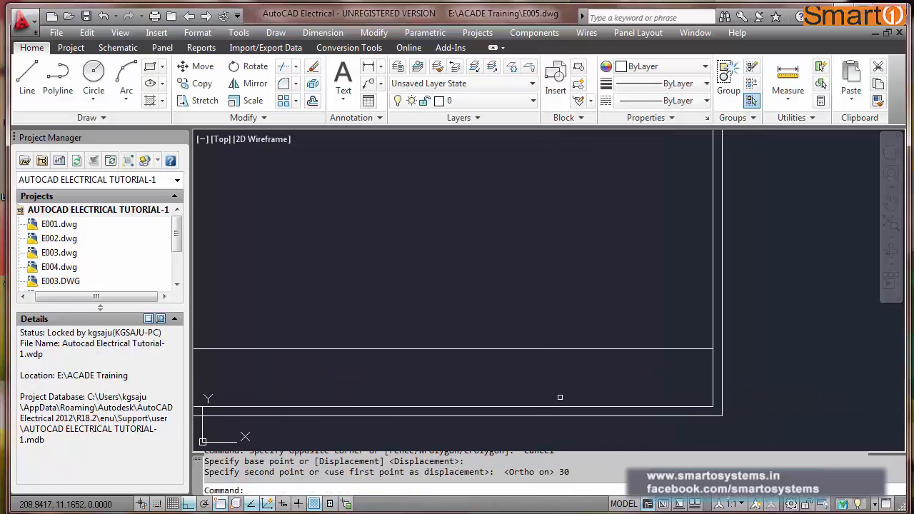
pyautogui.moveTo(564, 396); pyautogui.dragTo(663, 328, button='middle')
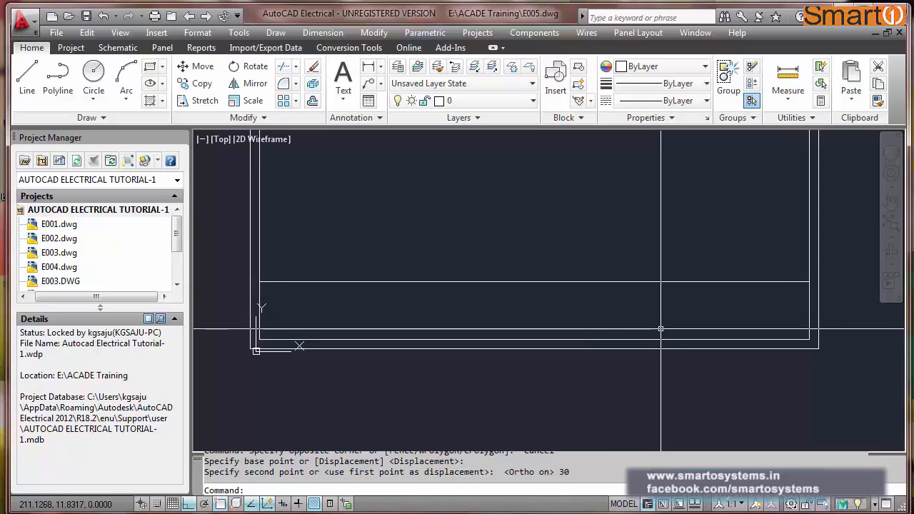
pyautogui.moveTo(753, 344); pyautogui.dragTo(670, 357, button='middle')
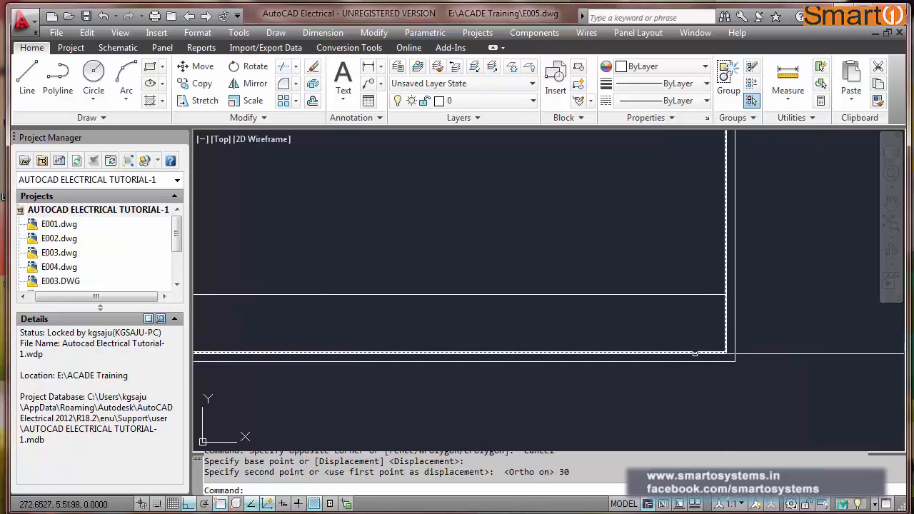
pyautogui.write('L')
pyautogui.press('Return')
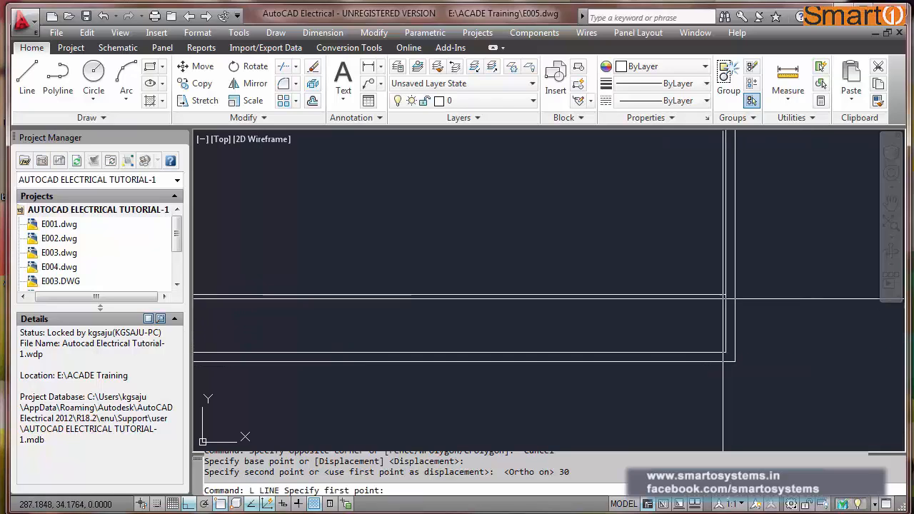
pyautogui.click(725, 353)
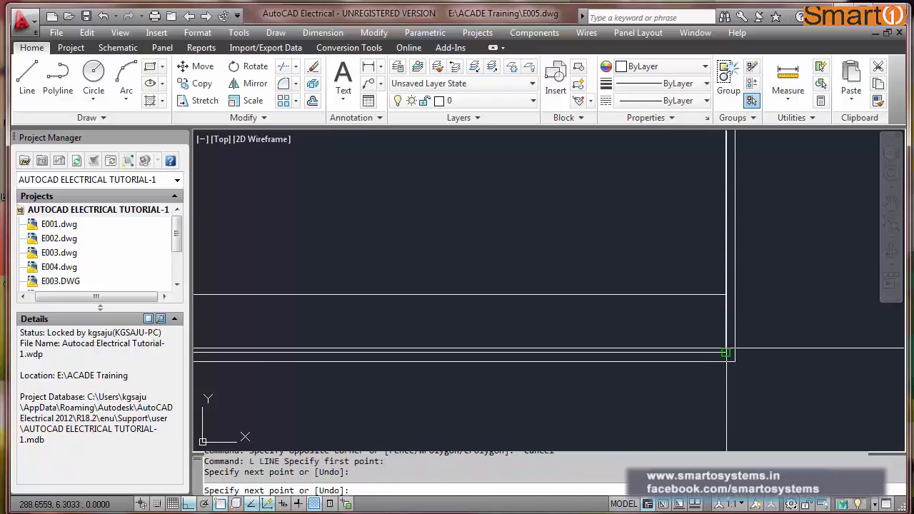
pyautogui.press('Escape')
# Move the new vertical line 120 units to the left within the title block strip.
pyautogui.write('M')
pyautogui.press('Return')
pyautogui.write('L')
pyautogui.press('Return')
pyautogui.press('Return')
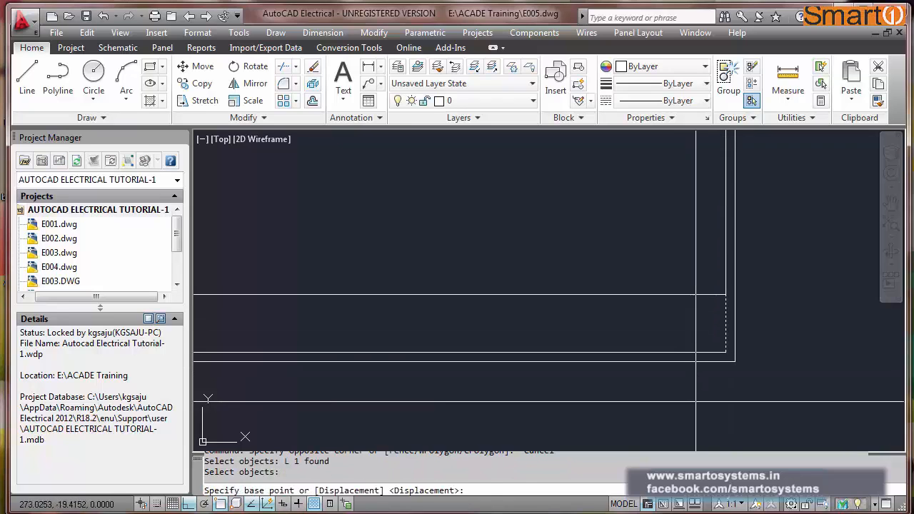
pyautogui.click(696, 401)
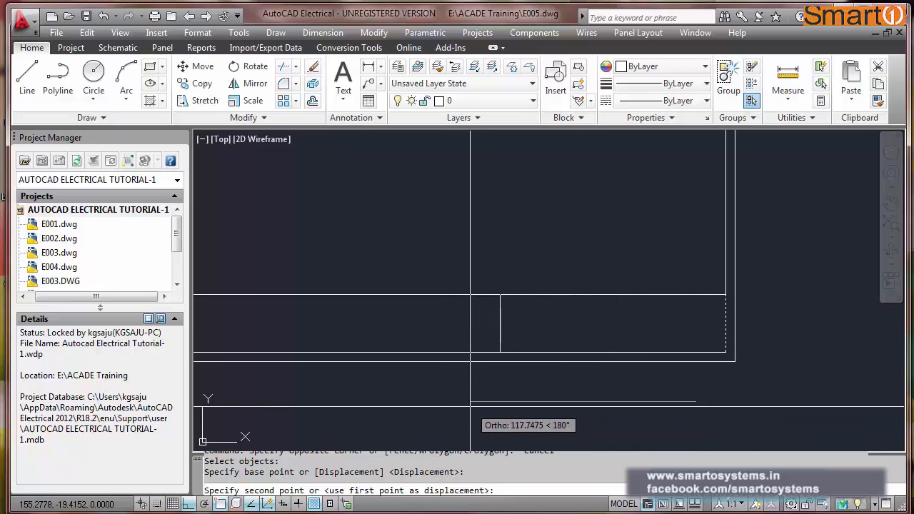
pyautogui.write('12')
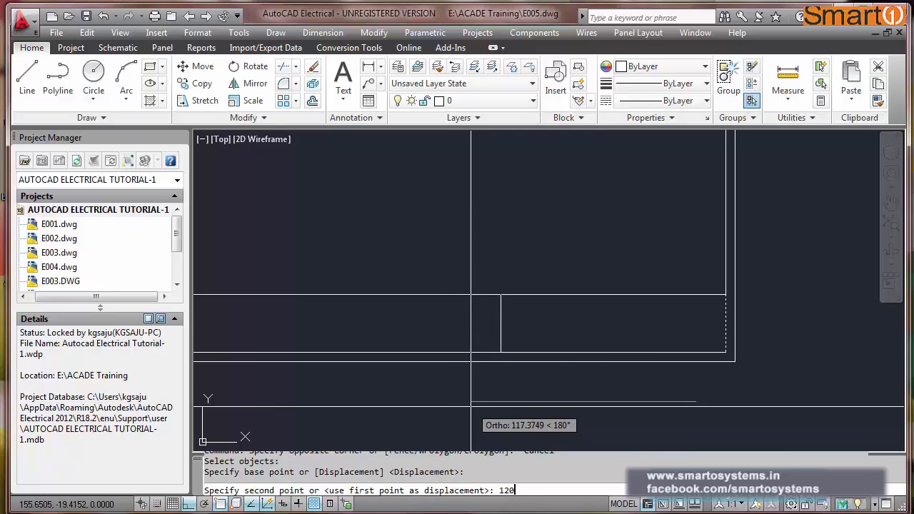
pyautogui.write('0')
pyautogui.press('Return')
# Copy the vertical divider to the left at distances of 50 and 120 units from the original.
pyautogui.scroll(-2, 464, 389)
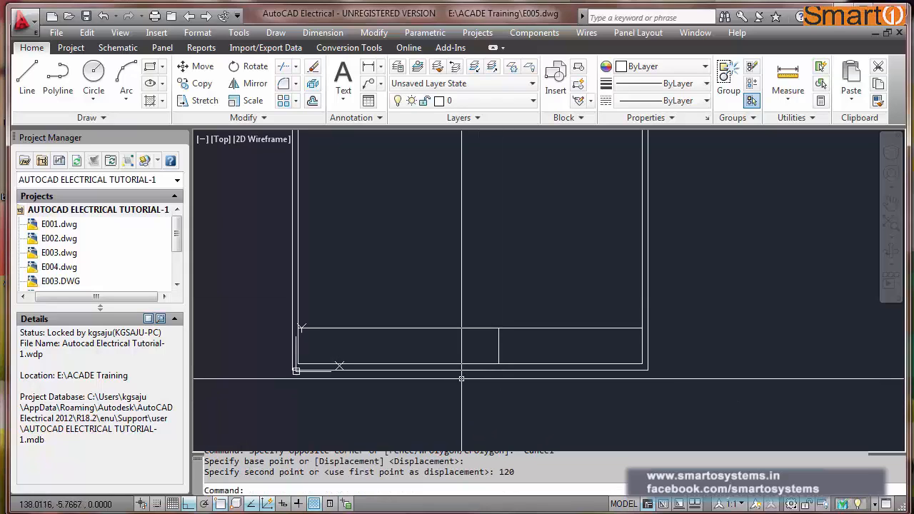
pyautogui.scroll(2, 462, 379)
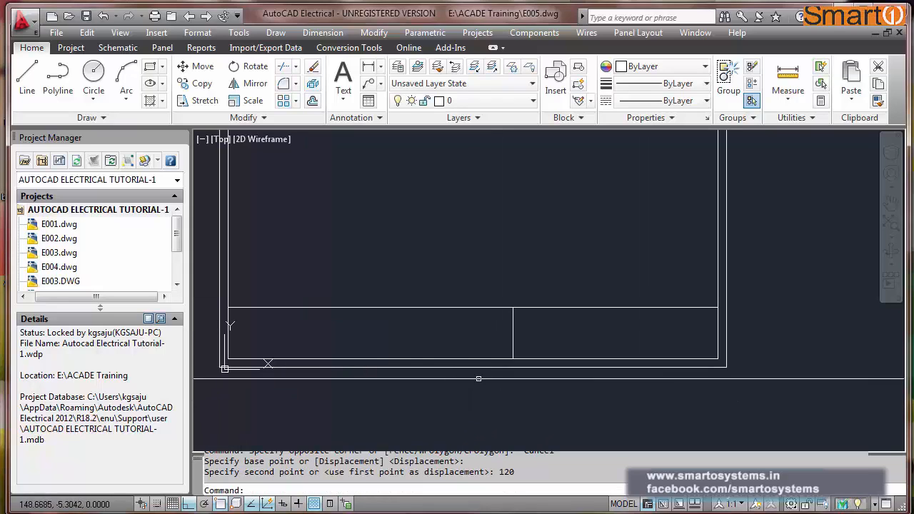
pyautogui.write('co')
pyautogui.press('Return')
pyautogui.click(529, 338)
pyautogui.click(497, 344)
pyautogui.press('Return')
pyautogui.click(515, 397)
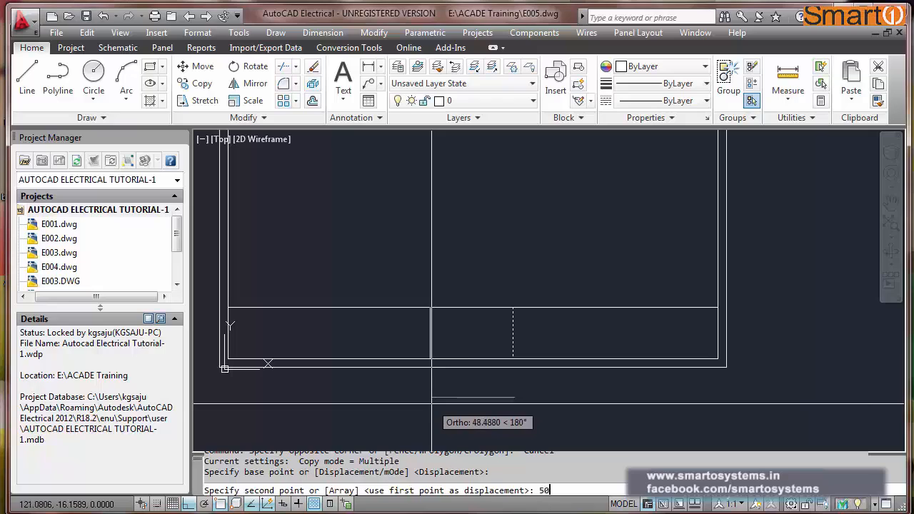
pyautogui.write('50')
pyautogui.press('Return')
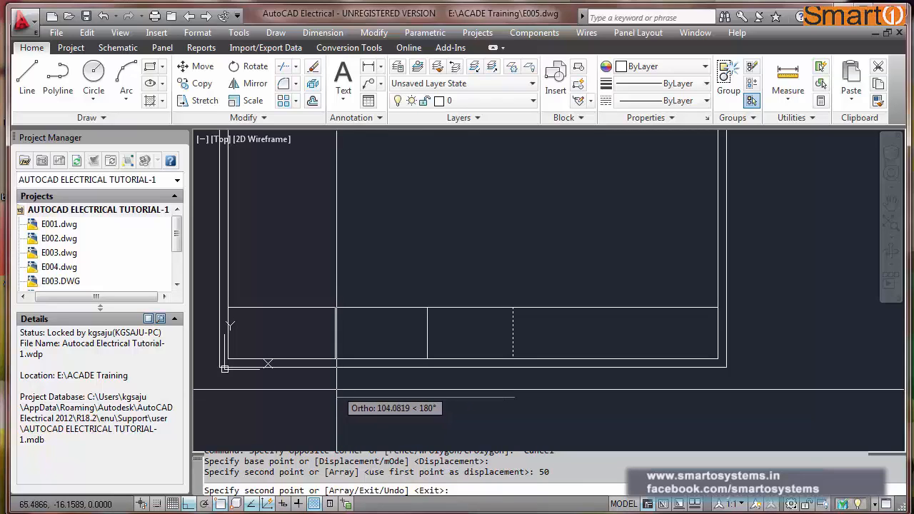
pyautogui.write('1')
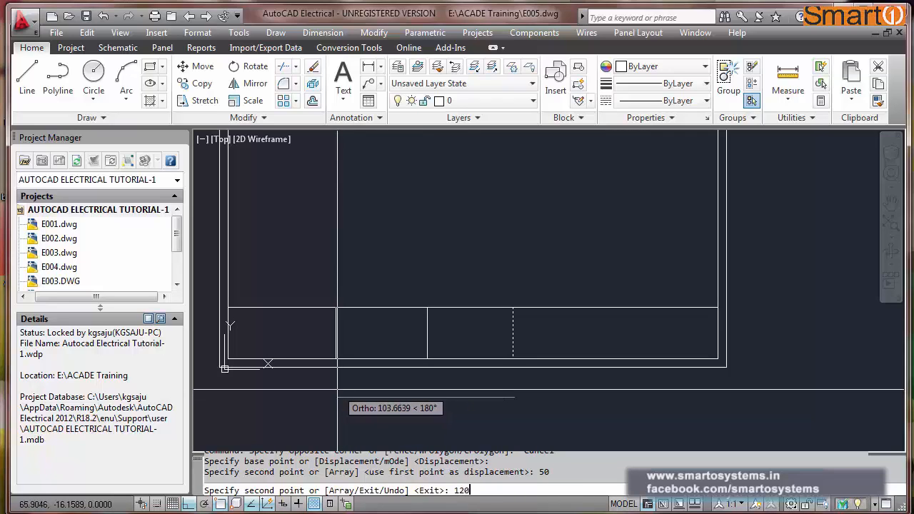
pyautogui.write('20')
pyautogui.press('Return')
pyautogui.press('Escape')
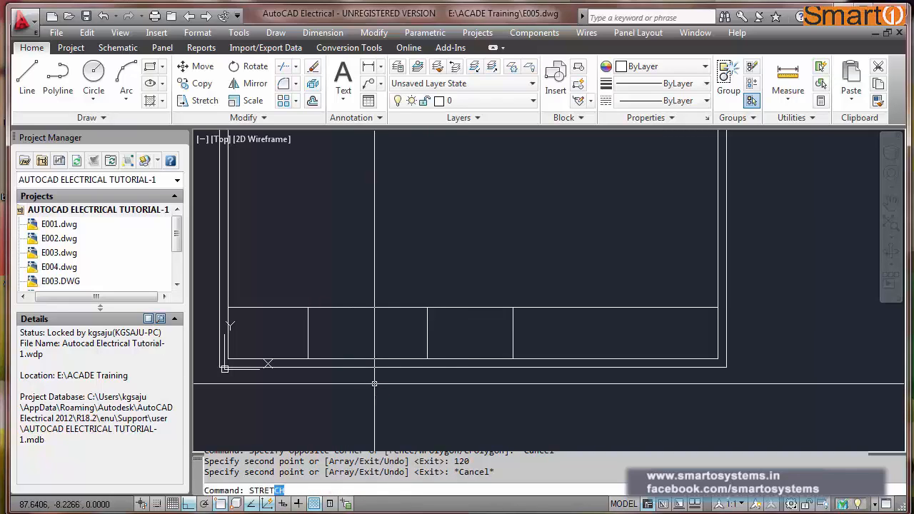
# Use Stretch to shift all three vertical dividers of the title block strip 15 units to the right.
pyautogui.press('Return')
pyautogui.click(288, 286)
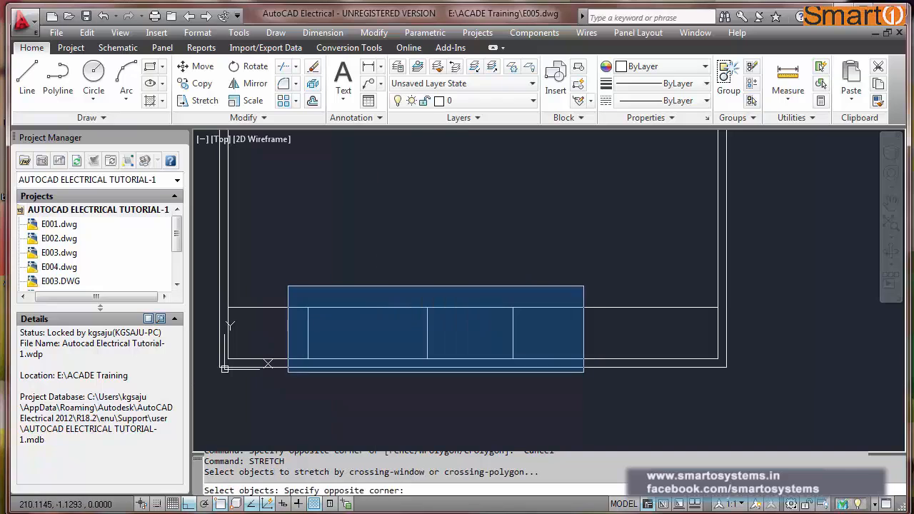
pyautogui.click(586, 373)
pyautogui.press('Return')
pyautogui.click(454, 407)
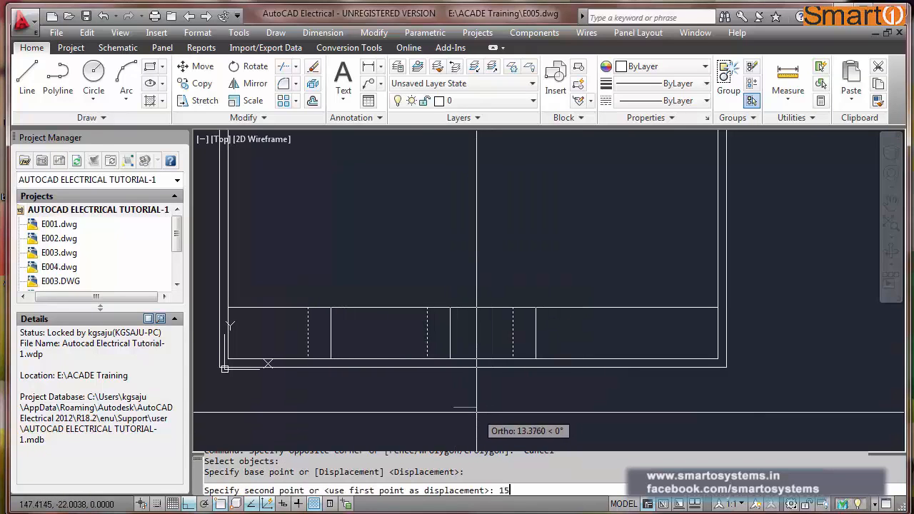
pyautogui.press('Return')
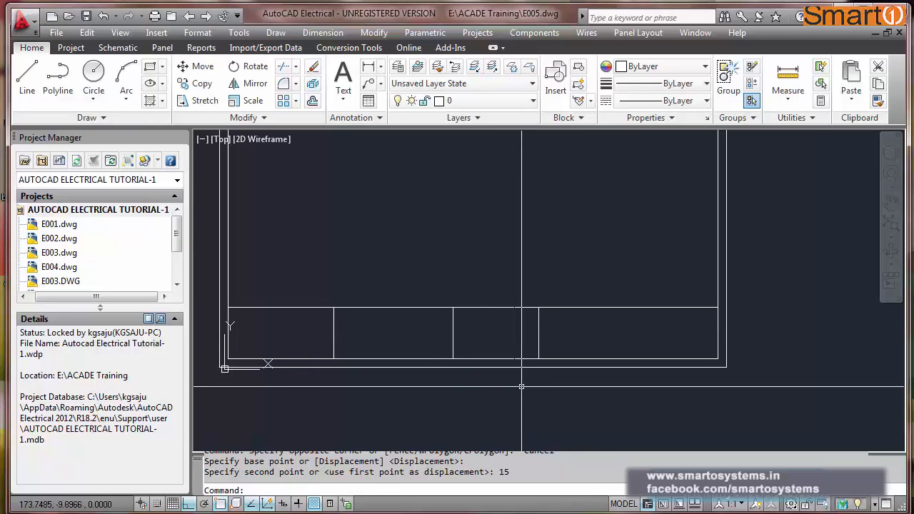
pyautogui.moveTo(592, 376); pyautogui.dragTo(561, 371, button='middle')
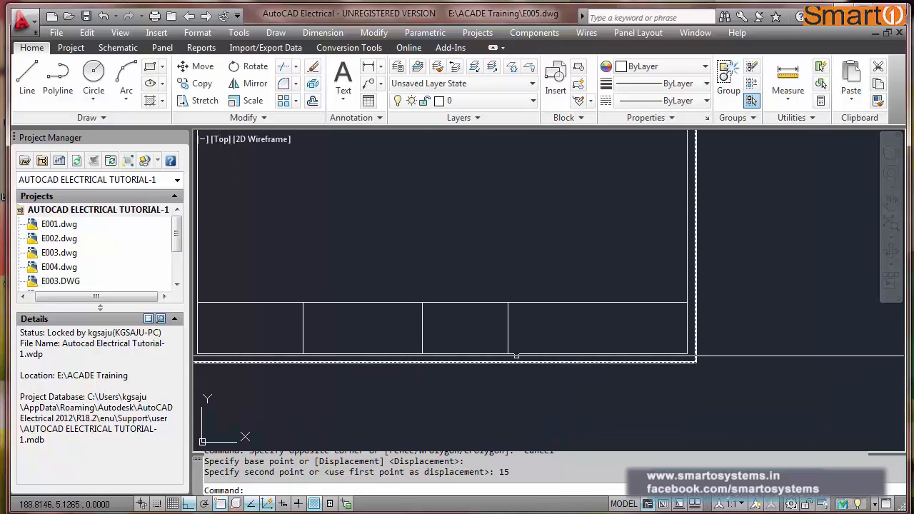
# Copy the middle vertical divider of the title block strip 1.5 units to the right.
pyautogui.scroll(2, 453, 327)
pyautogui.scroll(-2, 453, 326)
pyautogui.scroll(4, 429, 325)
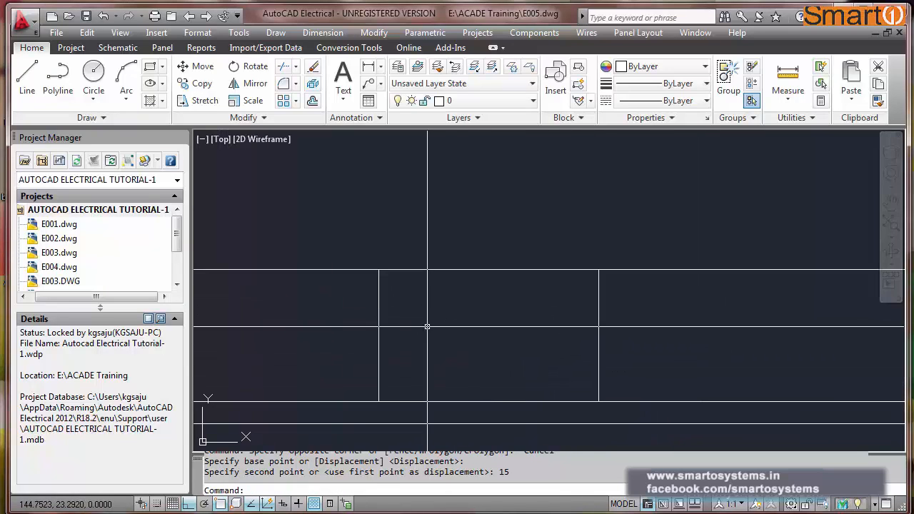
pyautogui.write('CO')
pyautogui.press('Return')
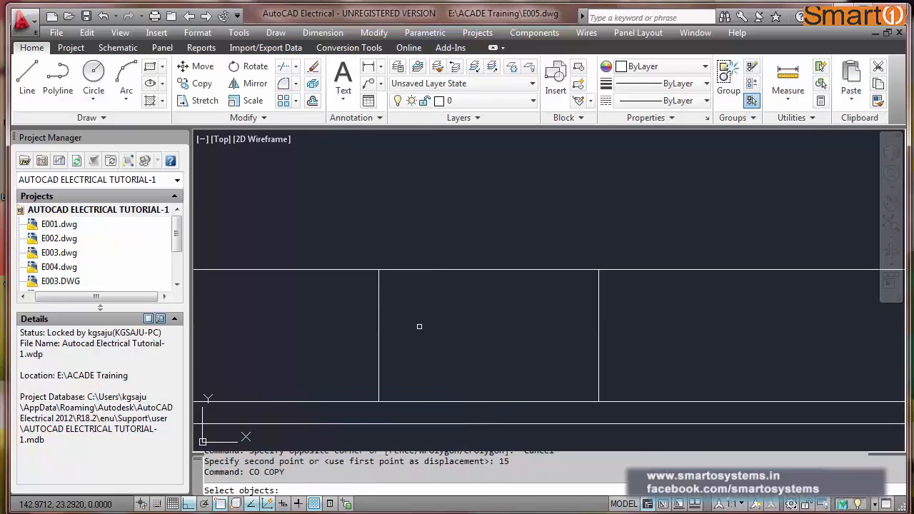
pyautogui.click(420, 326)
pyautogui.click(376, 326)
pyautogui.press('Return')
pyautogui.click(407, 330)
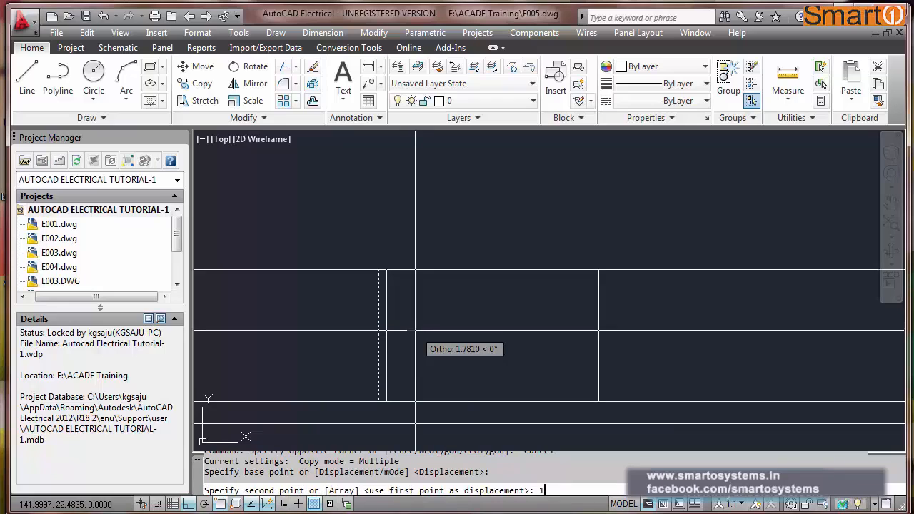
pyautogui.write('1.5')
pyautogui.press('Return')
pyautogui.press('Escape')
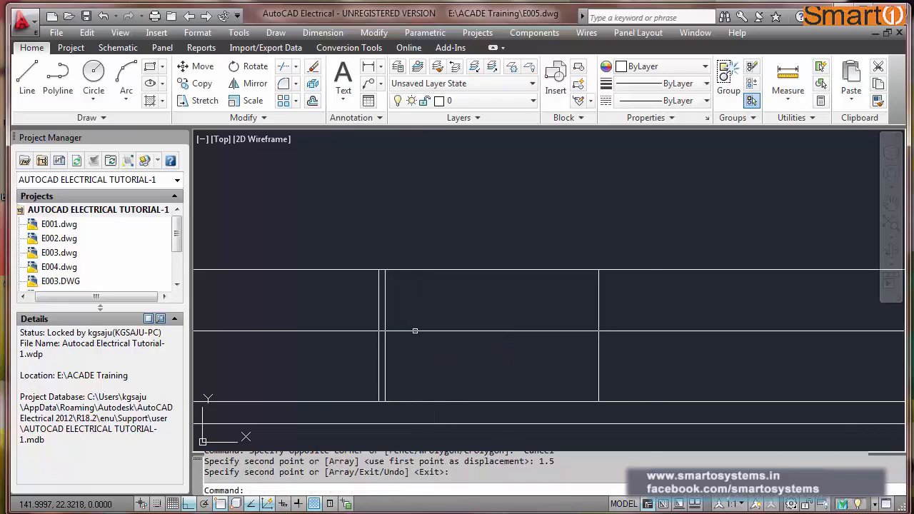
# Copy the rightmost vertical divider of the title block strip 1.5 units to the left.
pyautogui.press('Return')
pyautogui.click(653, 337)
pyautogui.click(542, 346)
pyautogui.press('Return')
pyautogui.click(747, 352)
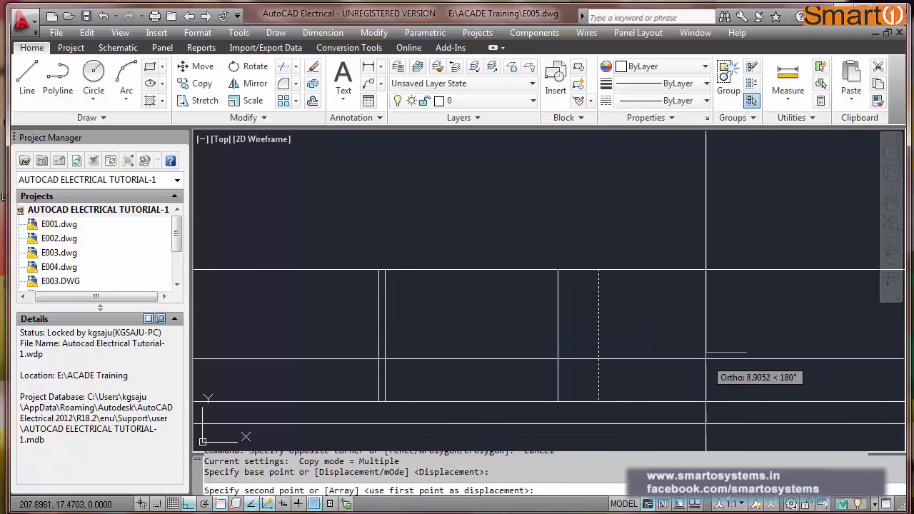
pyautogui.write('1.5')
pyautogui.press('Return')
pyautogui.press('Escape')
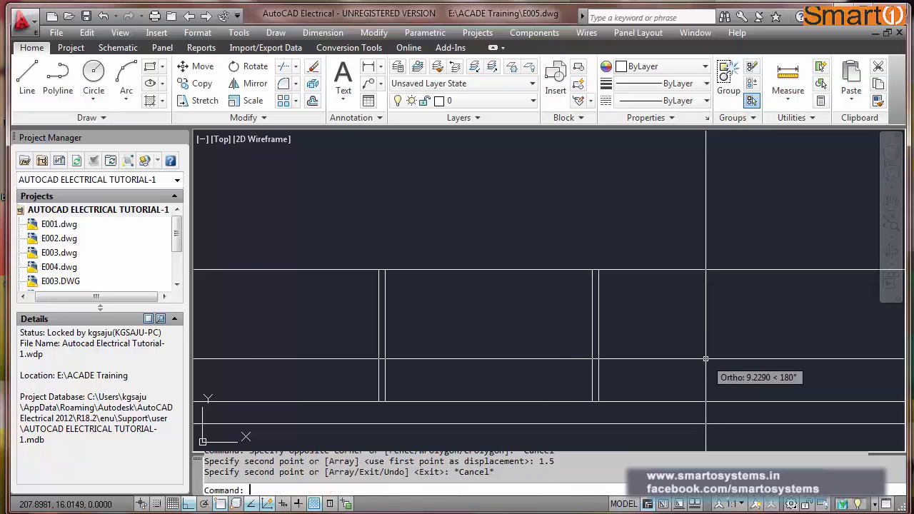
pyautogui.scroll(-2, 638, 370)
pyautogui.scroll(4, 614, 357)
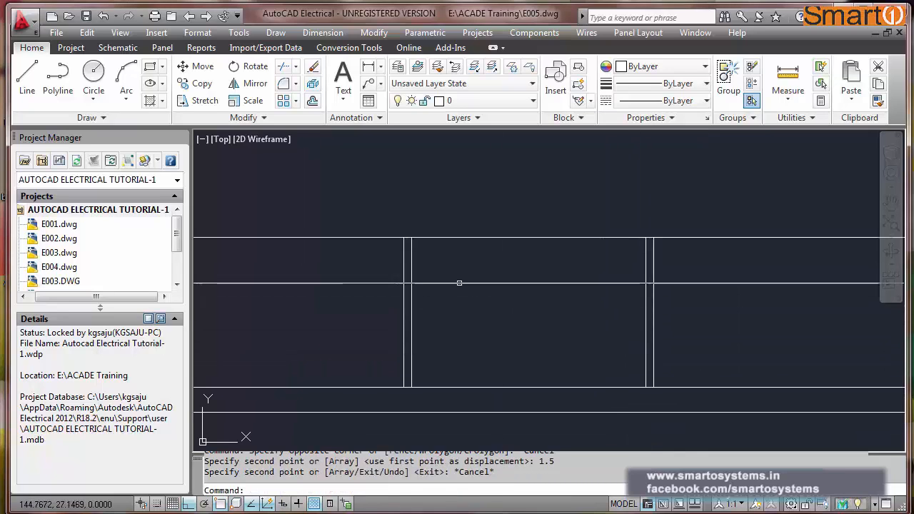
pyautogui.click(415, 240)
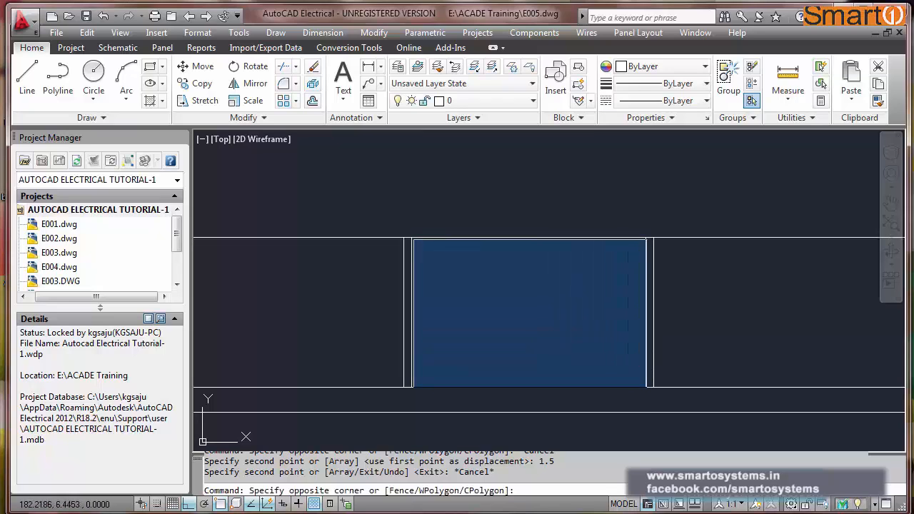
pyautogui.press('Escape')
pyautogui.scroll(-4, 563, 336)
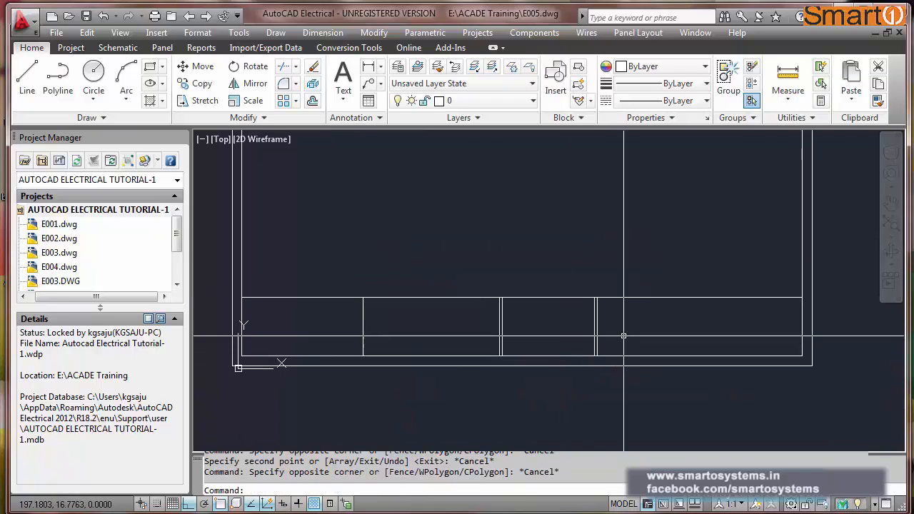
# Copy the top horizontal line of the title block strip 10 units downward.
pyautogui.moveTo(619, 336); pyautogui.dragTo(521, 343, button='middle')
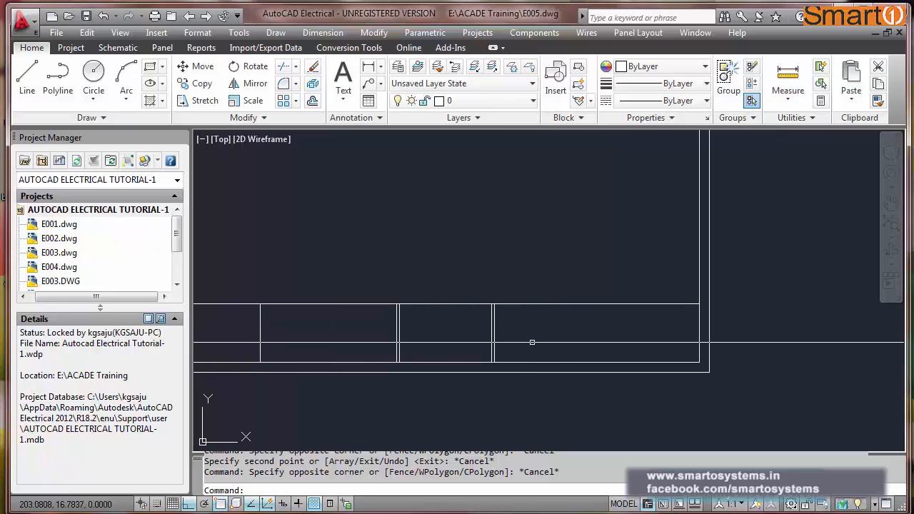
pyautogui.scroll(2, 563, 338)
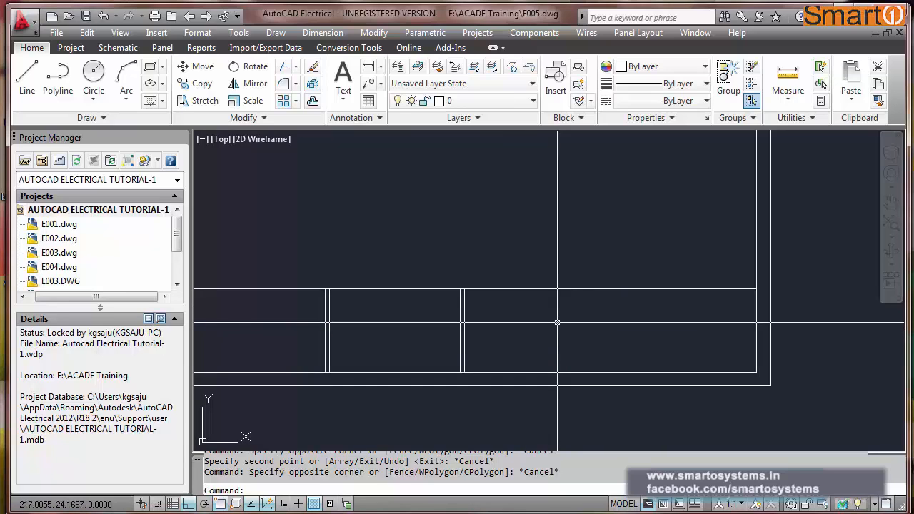
pyautogui.write('co')
pyautogui.press('Return')
pyautogui.click(579, 283)
pyautogui.click(562, 310)
pyautogui.press('Return')
pyautogui.click(607, 312)
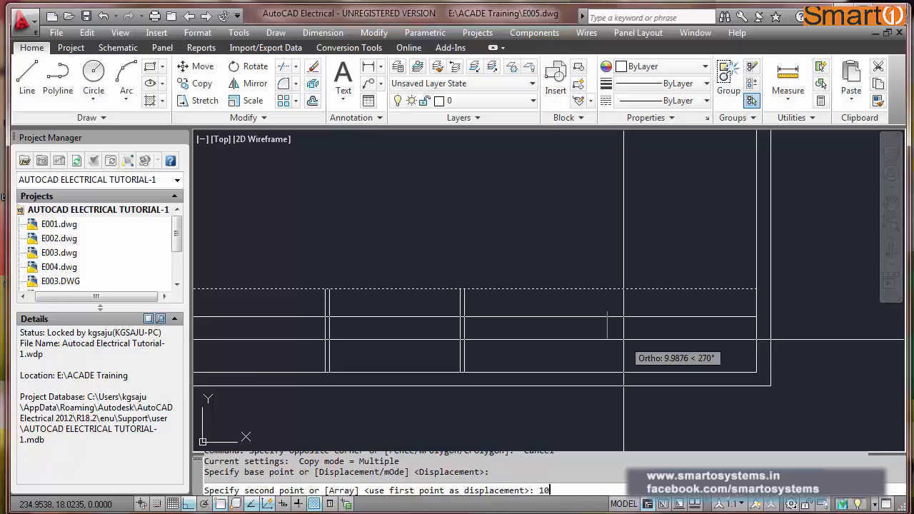
pyautogui.press('Return')
pyautogui.press('Return')
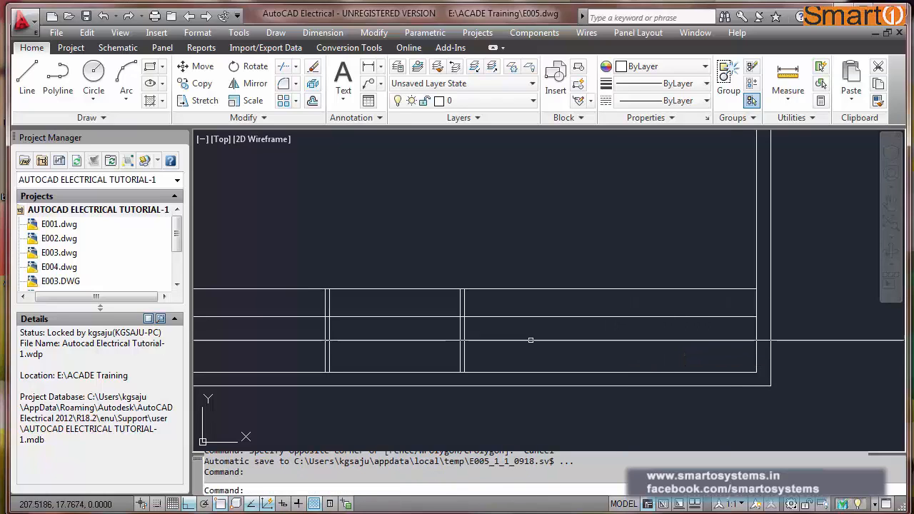
# Trim the copied horizontal line at the rightmost vertical divider, removing the part to its left.
pyautogui.write('TR')
pyautogui.press('Return')
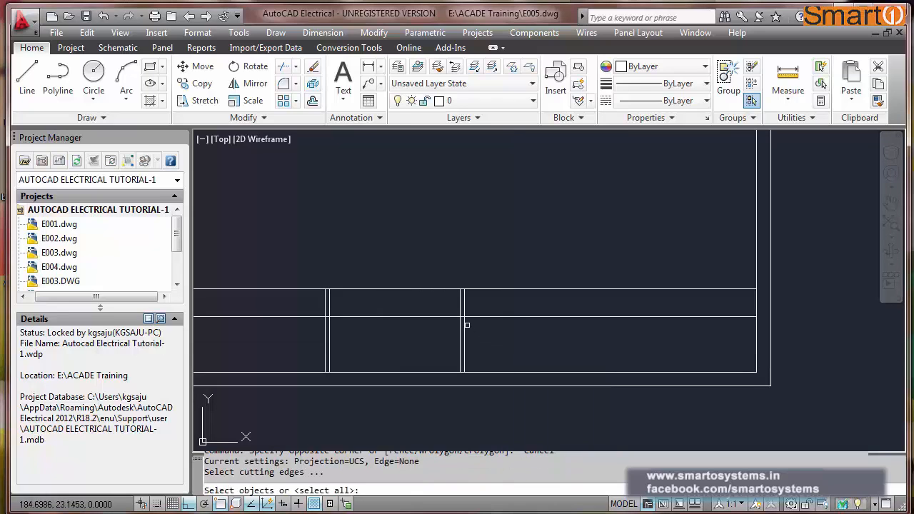
pyautogui.click(467, 325)
pyautogui.press('Return')
pyautogui.click(443, 316)
pyautogui.press('Escape')
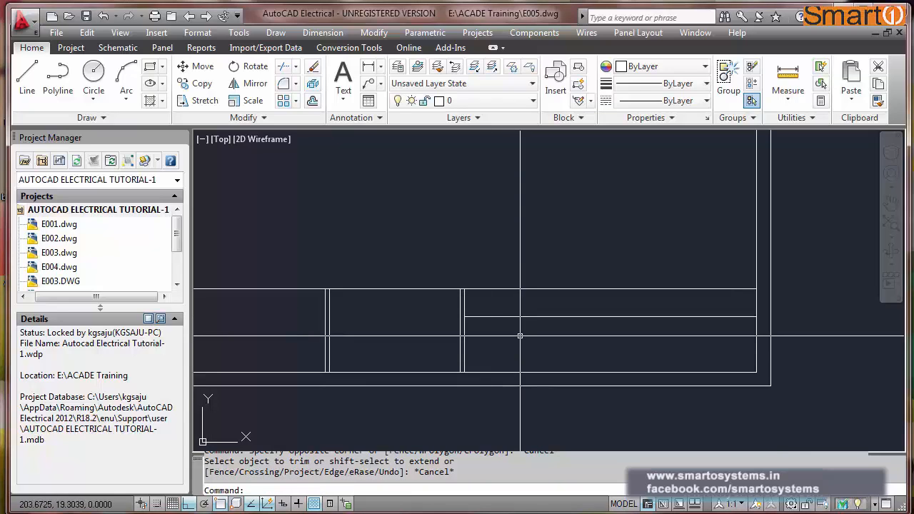
# Copy the trimmed horizontal line downward at distances of 5, 10 and 15 units to form rows in the right-hand cell.
pyautogui.write('CO')
pyautogui.press('Return')
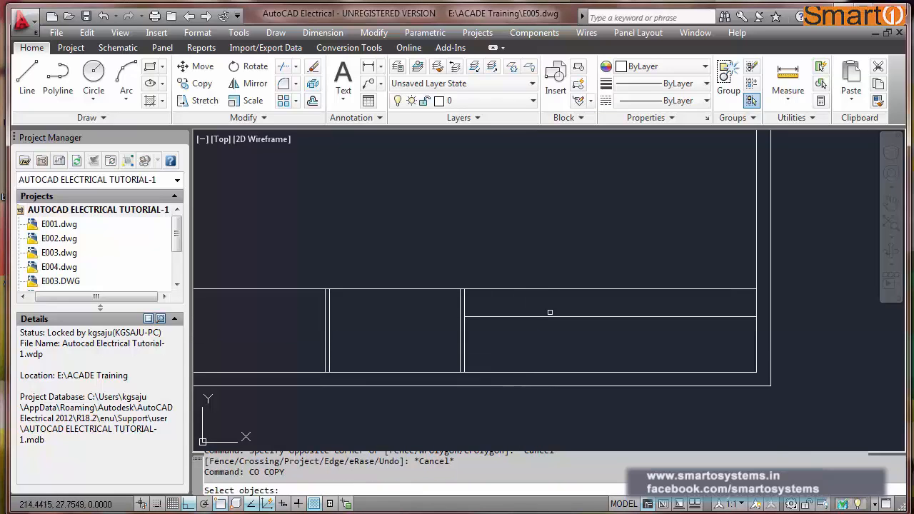
pyautogui.click(550, 318)
pyautogui.click(527, 327)
pyautogui.press('Return')
pyautogui.click(621, 217)
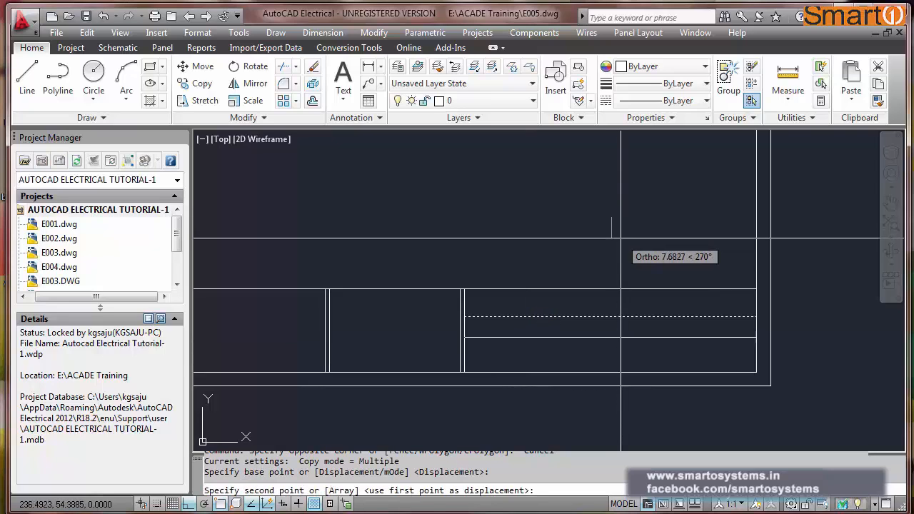
pyautogui.write('5')
pyautogui.press('Return')
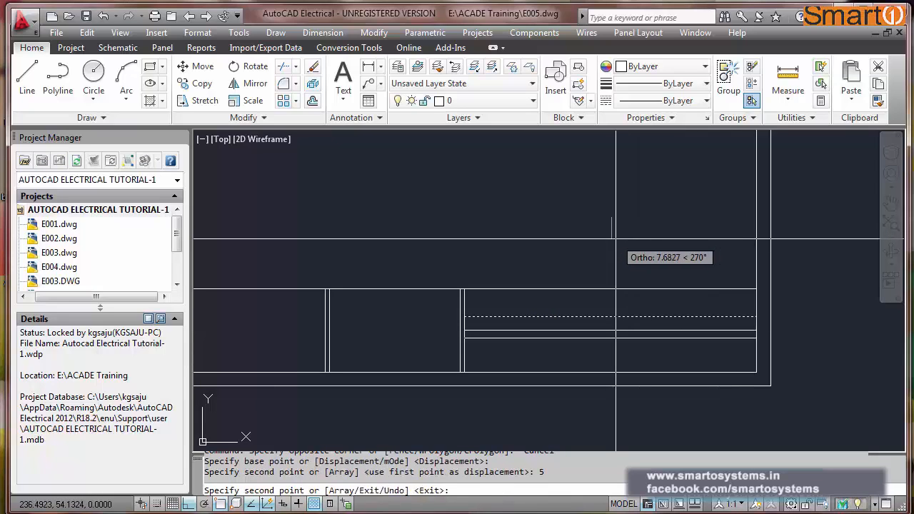
pyautogui.write('10')
pyautogui.press('Return')
pyautogui.write('15')
pyautogui.press('Return')
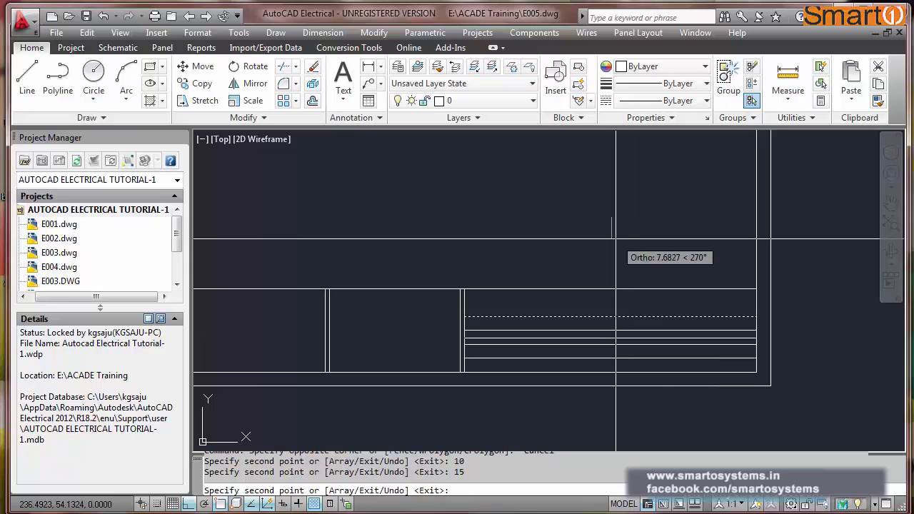
pyautogui.press('Escape')
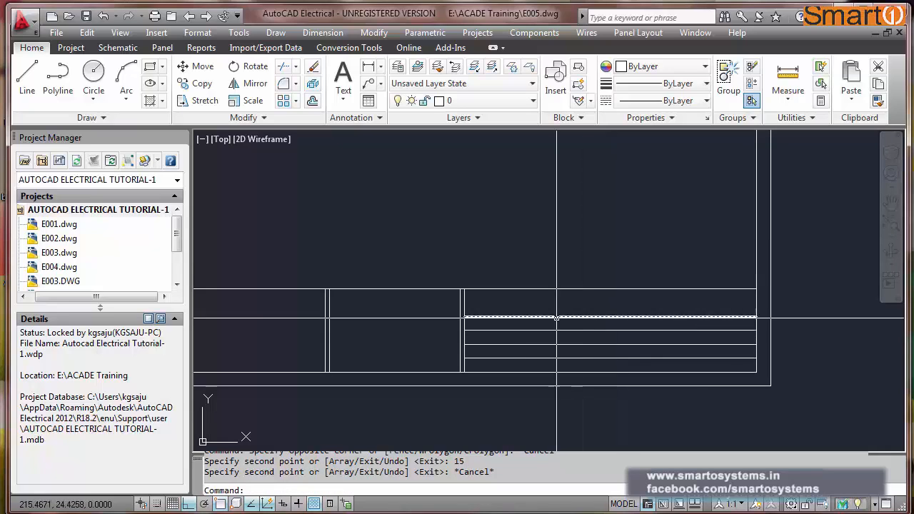
# Measure the vertical spacing between the two upper inner row lines at the right edge of the right-hand cell.
pyautogui.scroll(2, 547, 371)
pyautogui.moveTo(548, 371); pyautogui.dragTo(507, 350, button='middle')
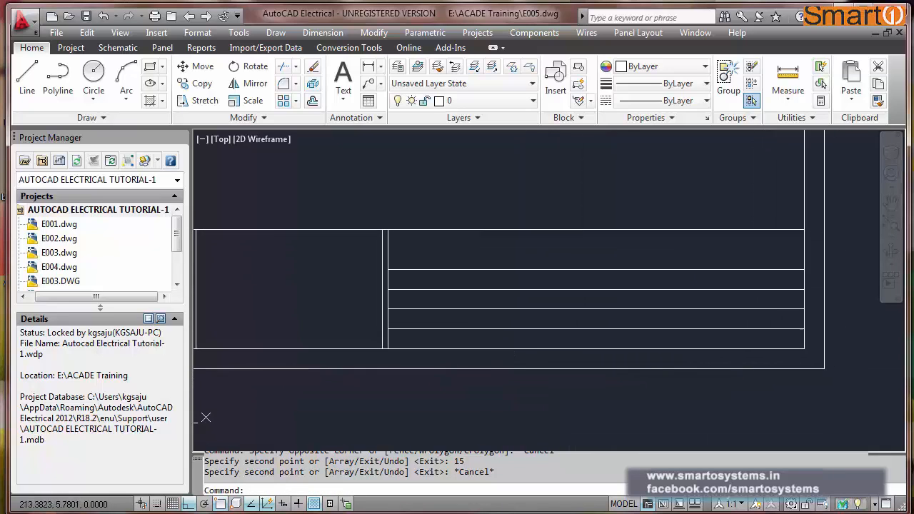
pyautogui.press('Escape')
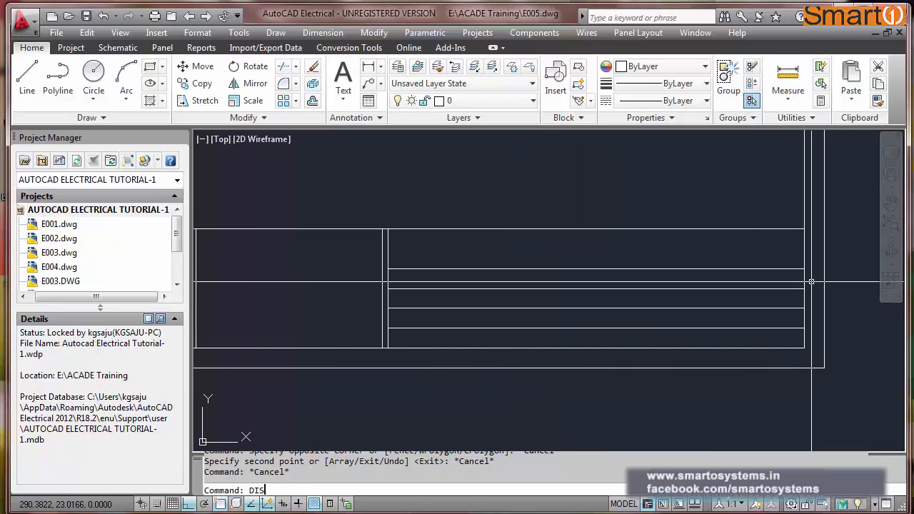
pyautogui.press('Return')
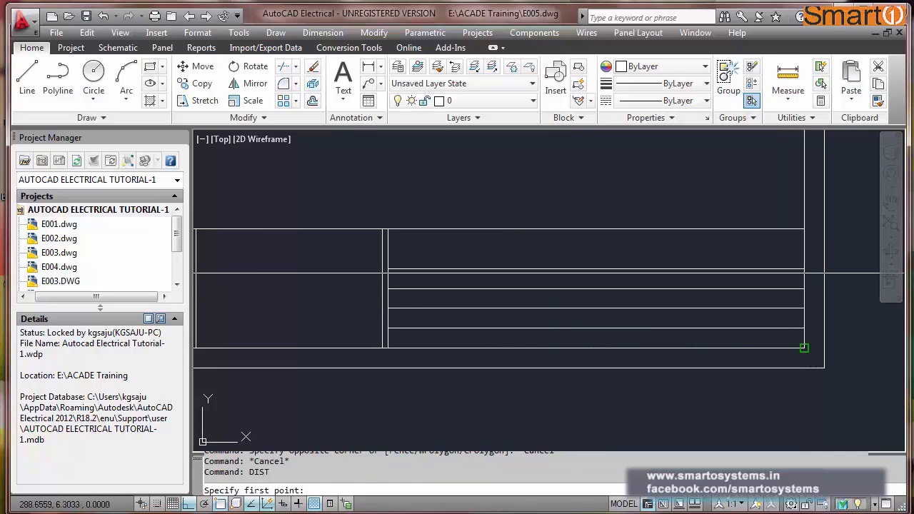
pyautogui.click(804, 270)
pyautogui.click(805, 288)
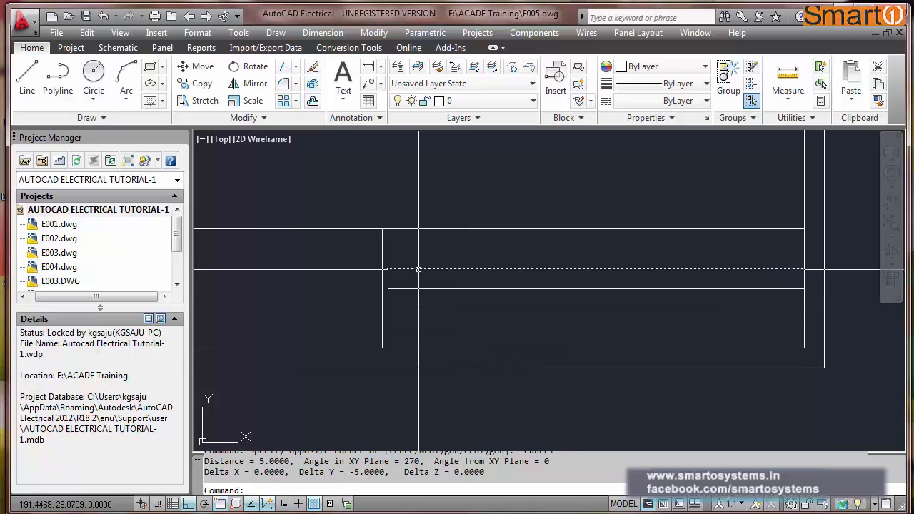
# Copy the left edge line of the row-divided right-hand cell 25 units to the right as a column divider.
pyautogui.write('o')
pyautogui.press('Return')
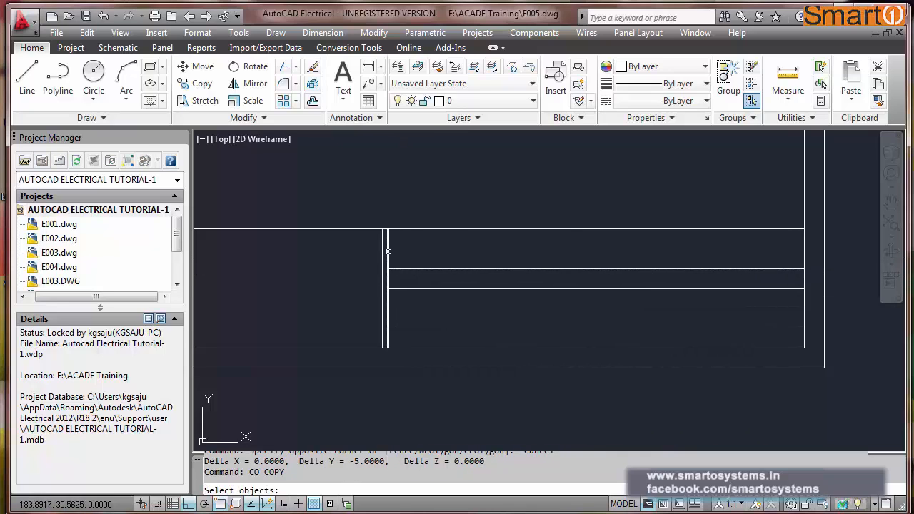
pyautogui.click(388, 258)
pyautogui.press('Return')
pyautogui.click(425, 206)
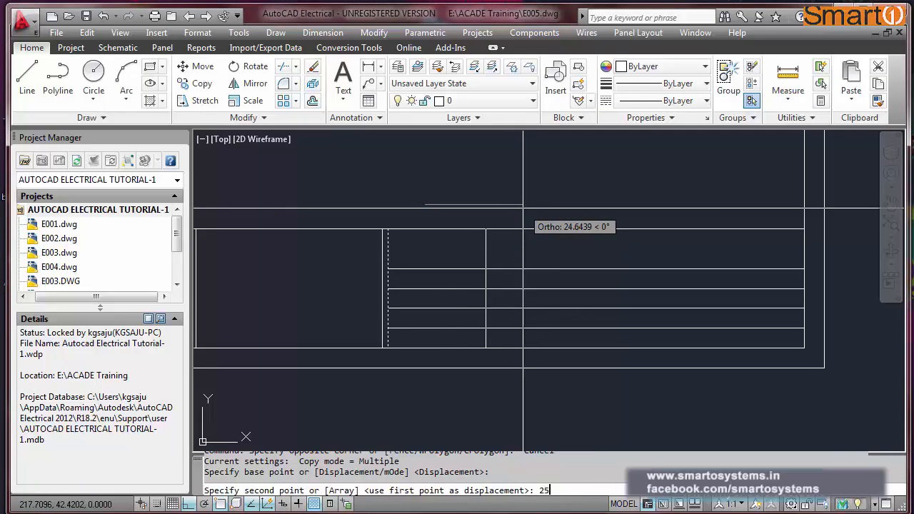
pyautogui.write('25')
pyautogui.press('Return')
pyautogui.press('Escape')
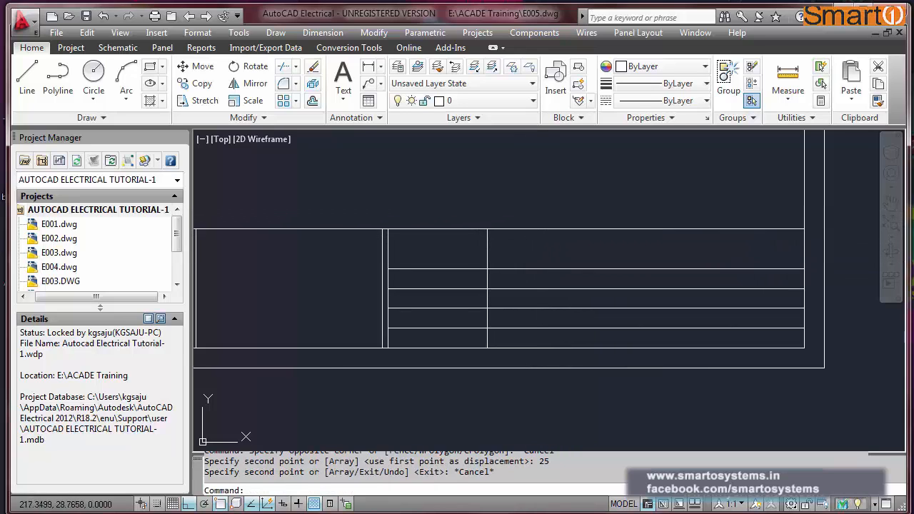
# Create a new text style named TBTEXT.
pyautogui.scroll(2, 351, 233)
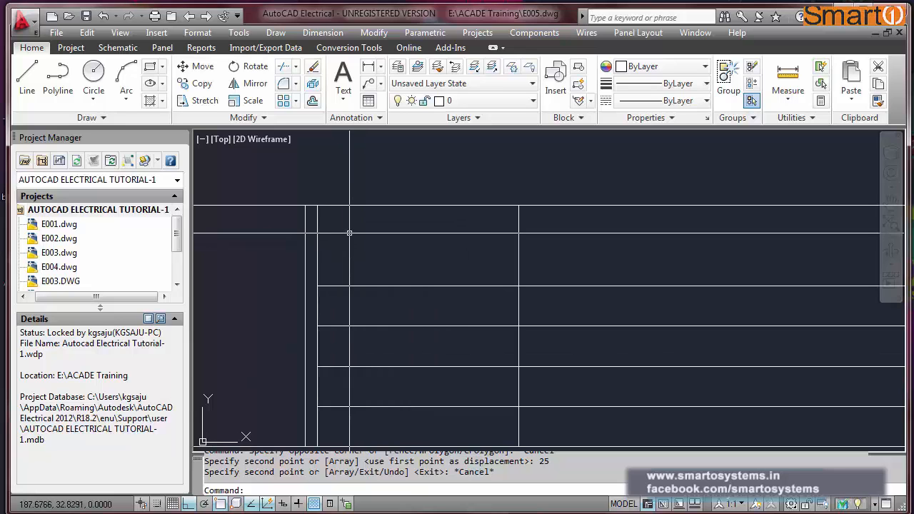
pyautogui.write('E')
pyautogui.press('Return')
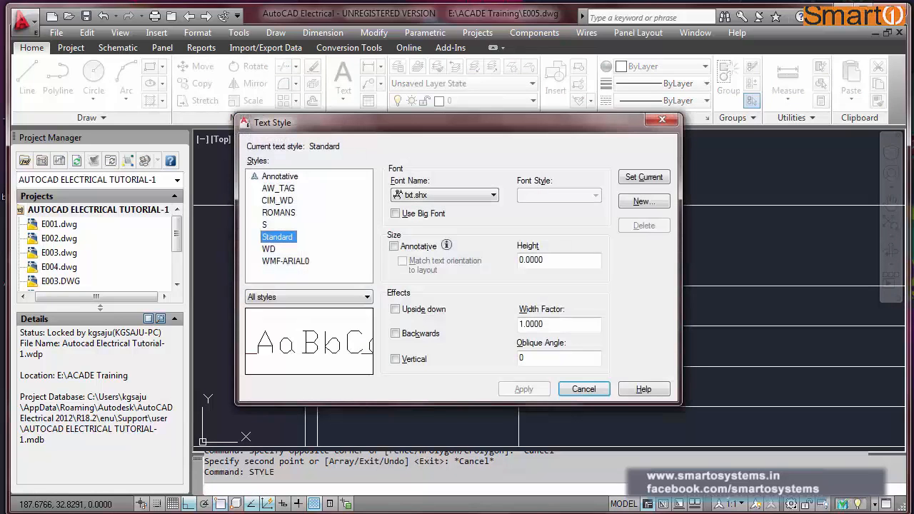
pyautogui.click(642, 202)
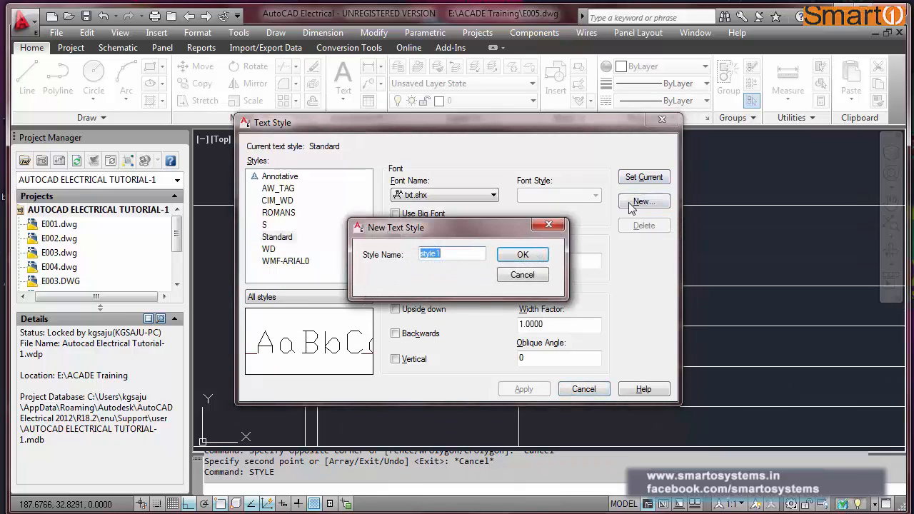
pyautogui.write('TBTEXT')
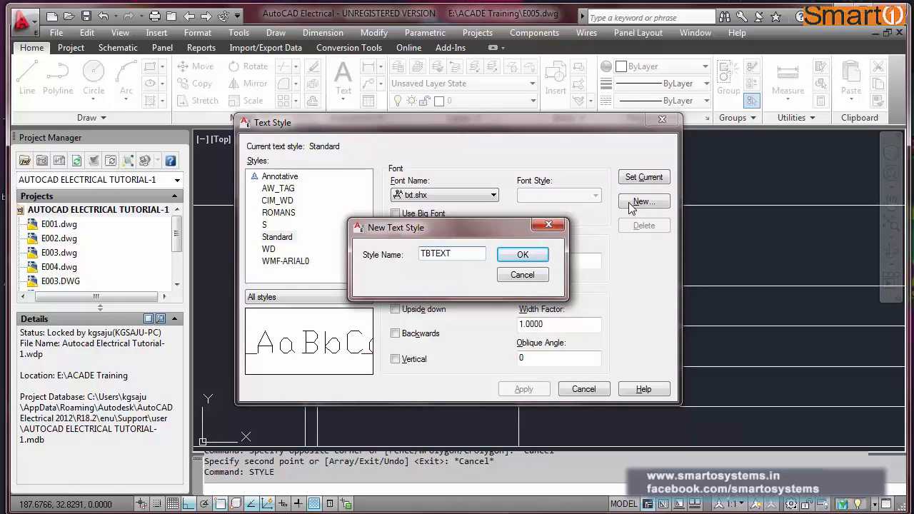
pyautogui.click(523, 255)
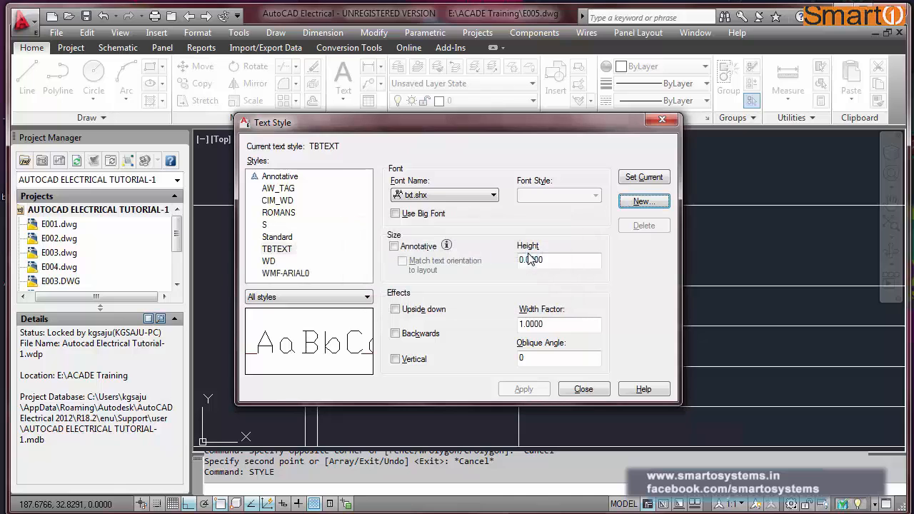
# Set the font of the TBTEXT text style to Arial.
pyautogui.click(473, 197)
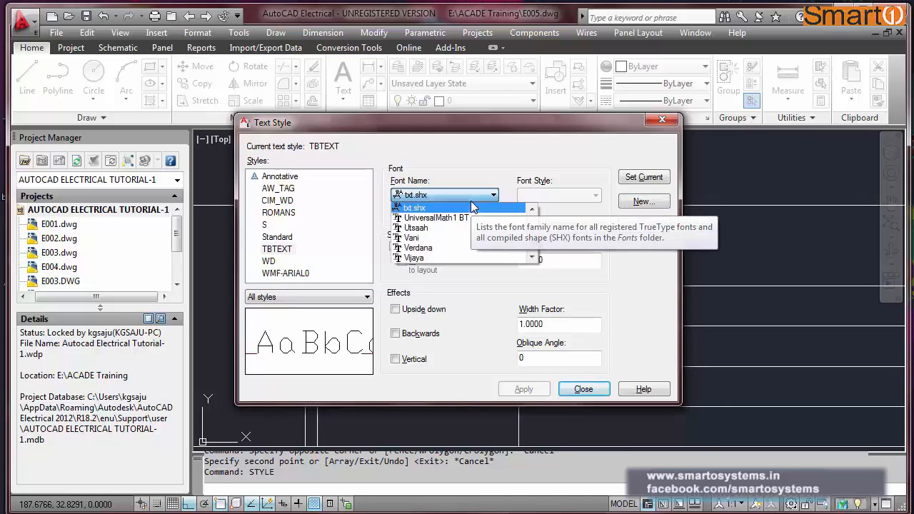
pyautogui.click(473, 207)
pyautogui.click(290, 254)
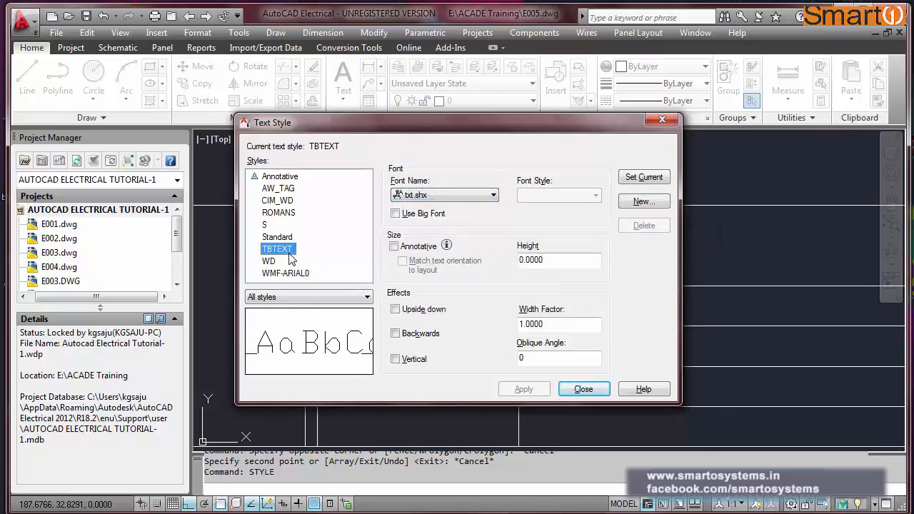
pyautogui.click(491, 195)
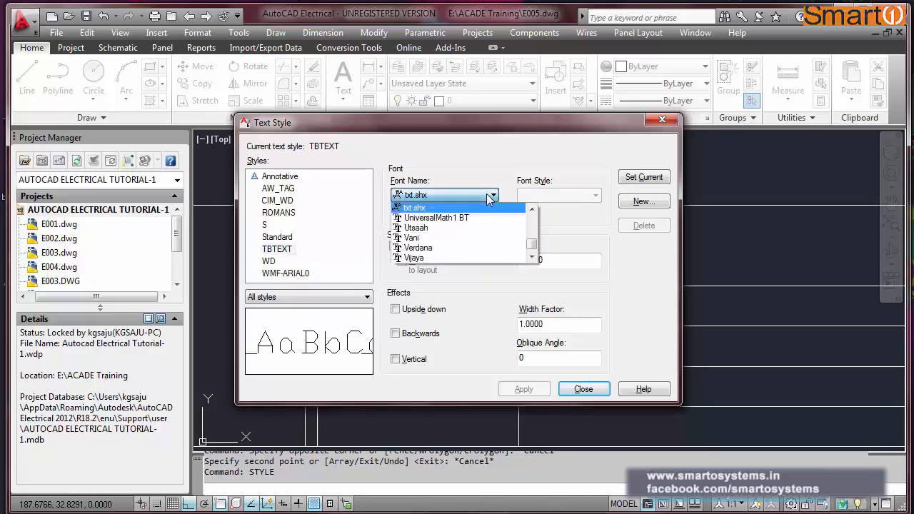
pyautogui.click(512, 245)
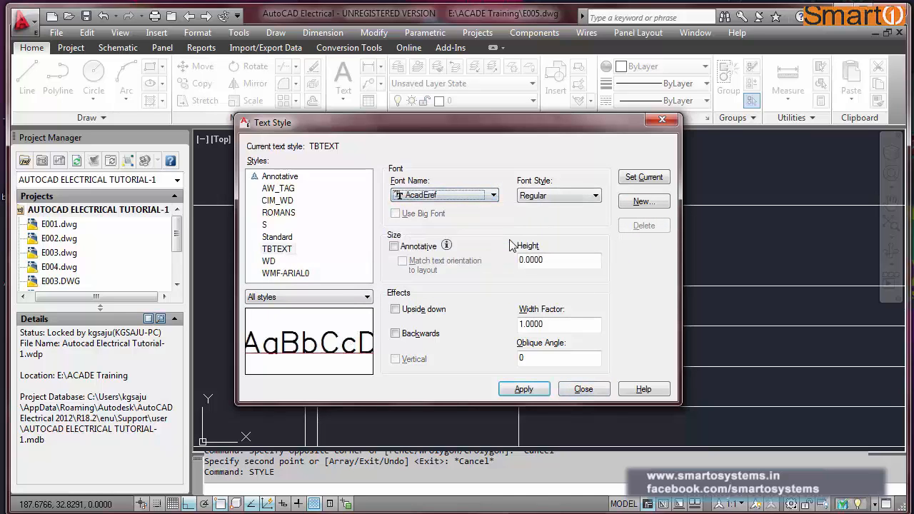
pyautogui.click(493, 195)
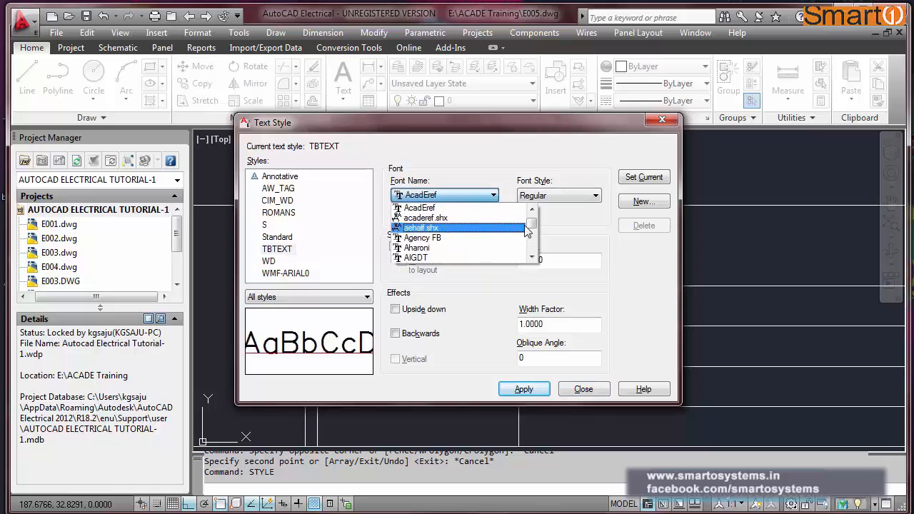
pyautogui.click(532, 211)
pyautogui.click(531, 211)
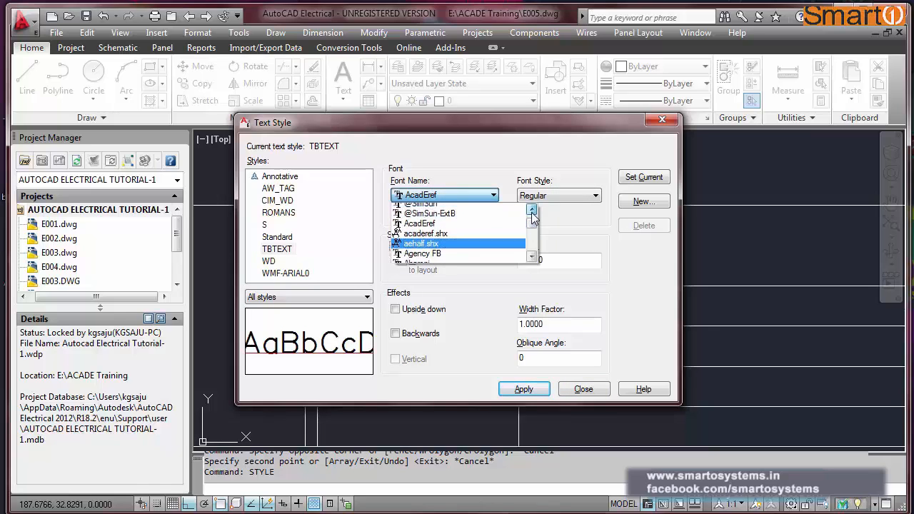
pyautogui.click(533, 258)
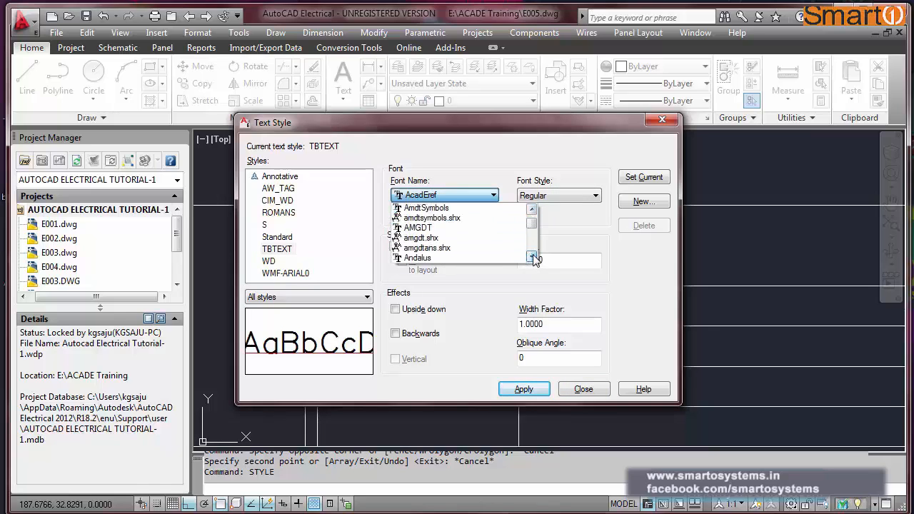
pyautogui.click(533, 257)
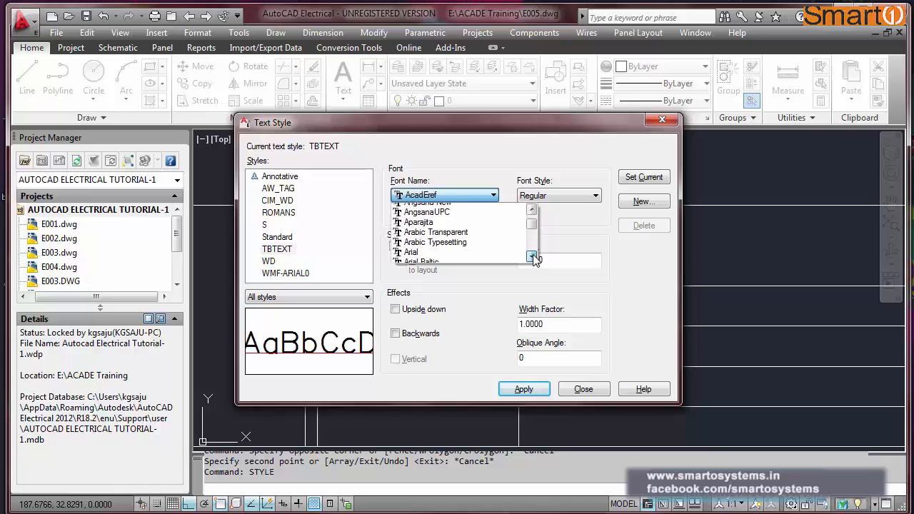
pyautogui.click(437, 228)
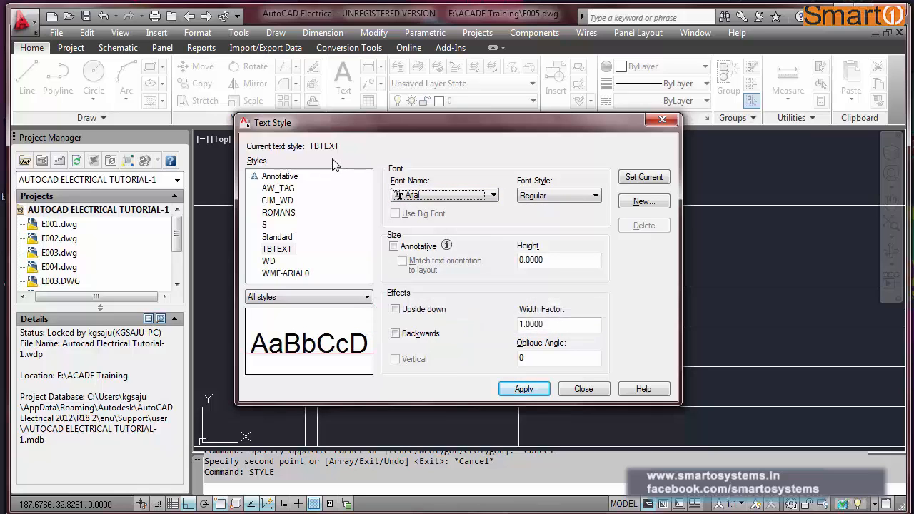
# Make TBTEXT the current text style, save its changes and close the text style settings.
pyautogui.click(278, 249)
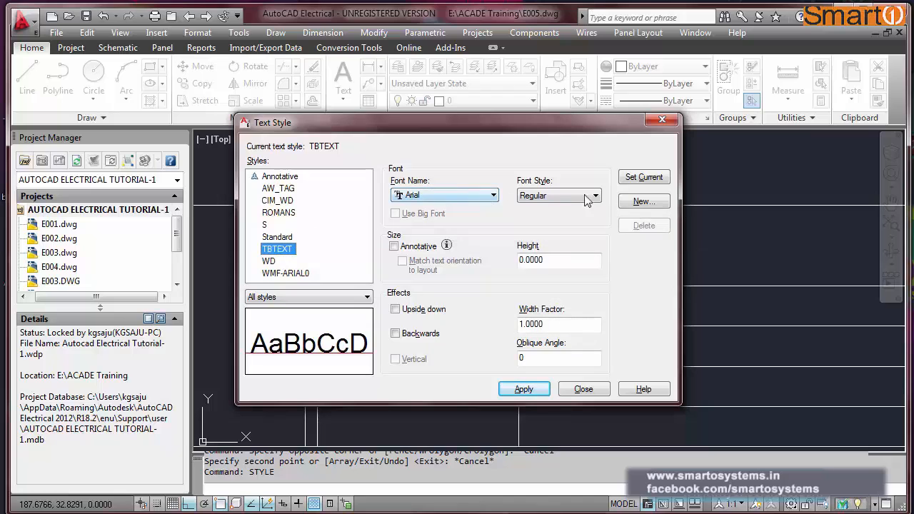
pyautogui.click(638, 180)
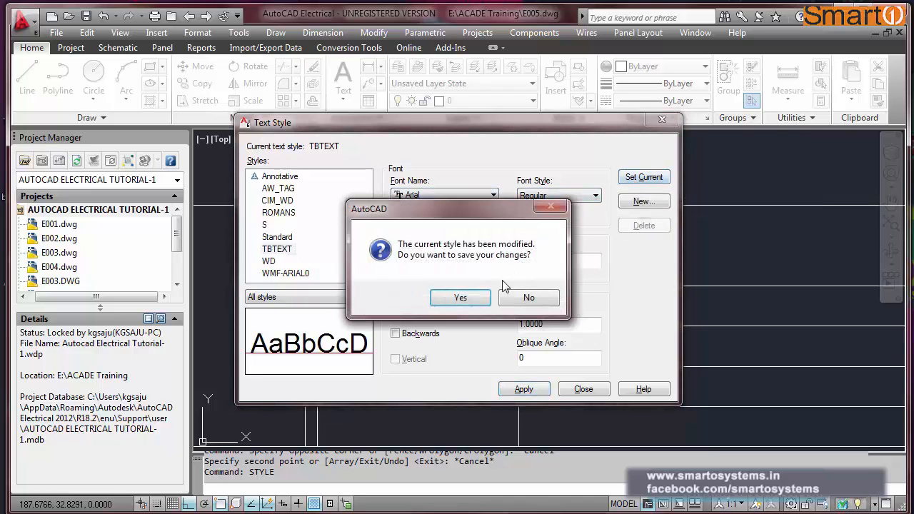
pyautogui.click(461, 298)
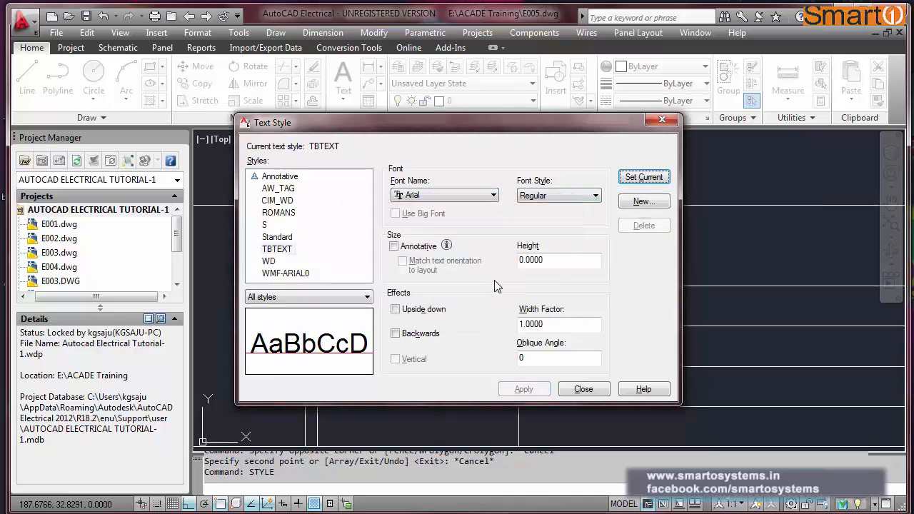
pyautogui.click(583, 390)
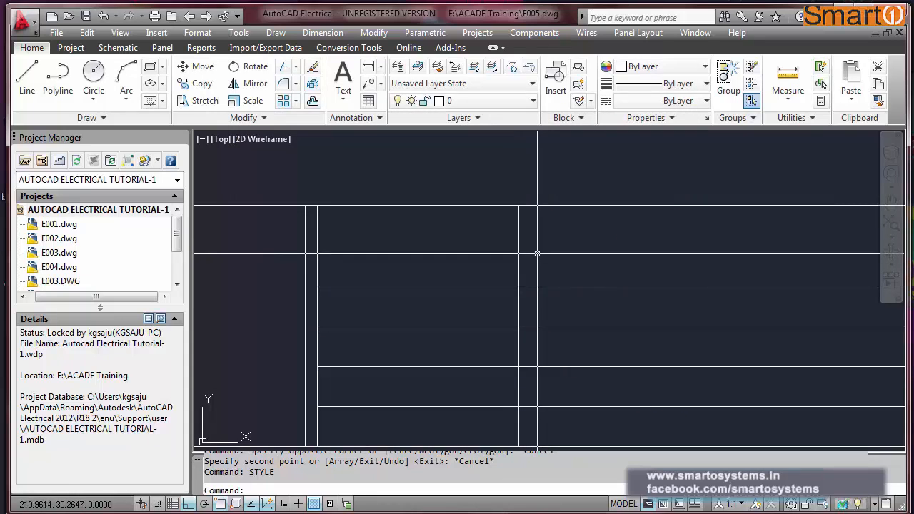
# Add single-line text TITLE with height 3 and the default rotation in the first cell of the label column.
pyautogui.press('Escape')
pyautogui.press('Escape')
pyautogui.write('dt')
pyautogui.press('Return')
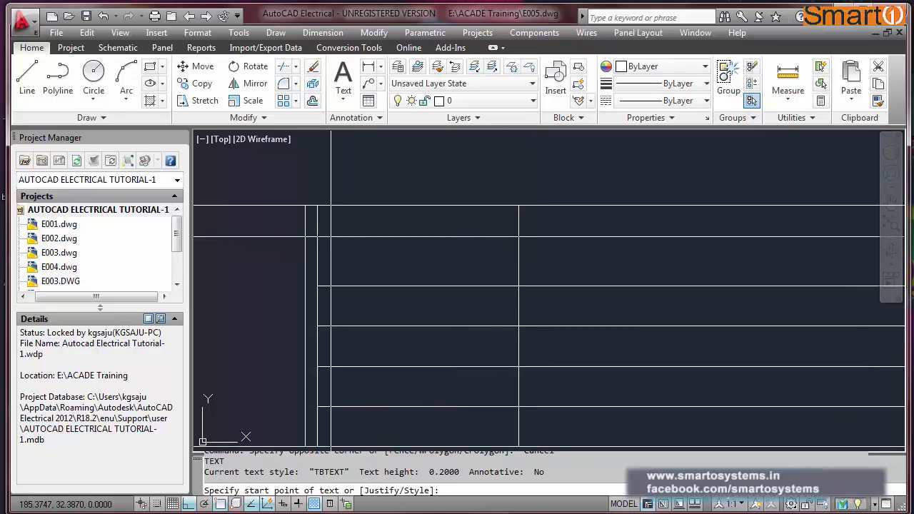
pyautogui.click(331, 238)
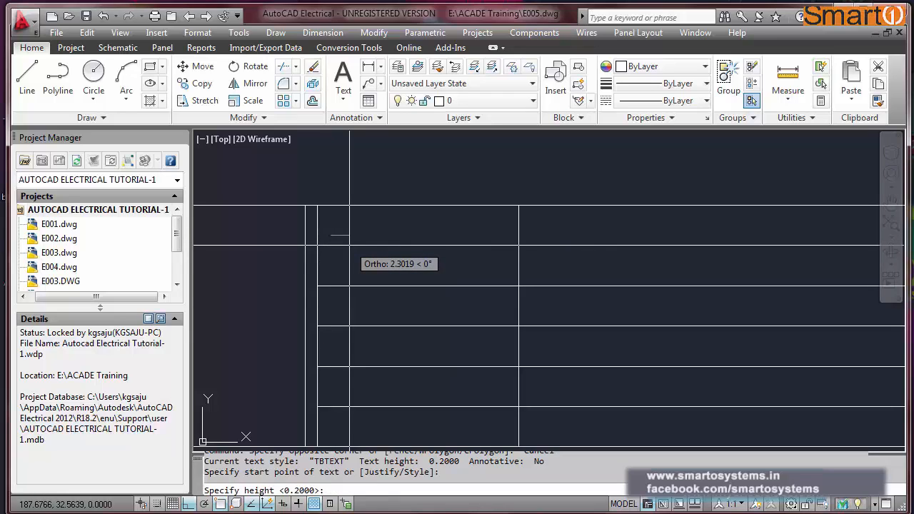
pyautogui.write('3')
pyautogui.press('Return')
pyautogui.press('Return')
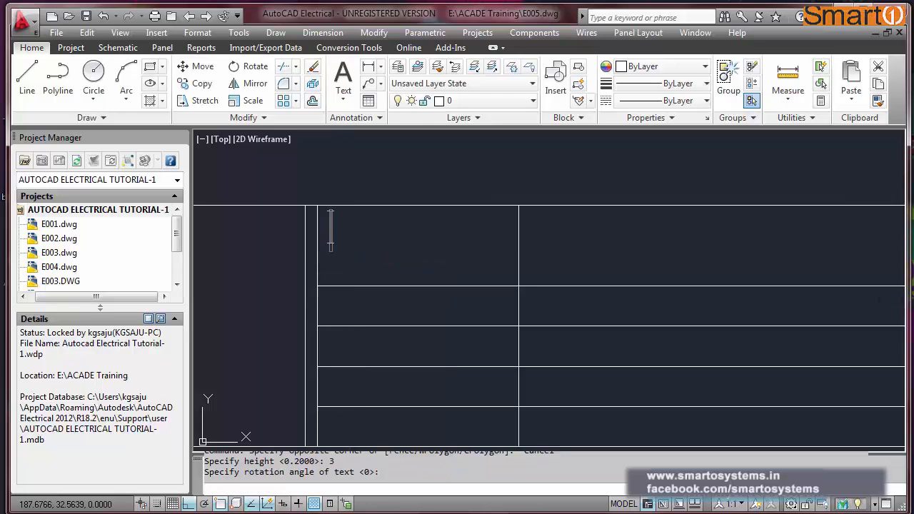
pyautogui.write('TITLE')
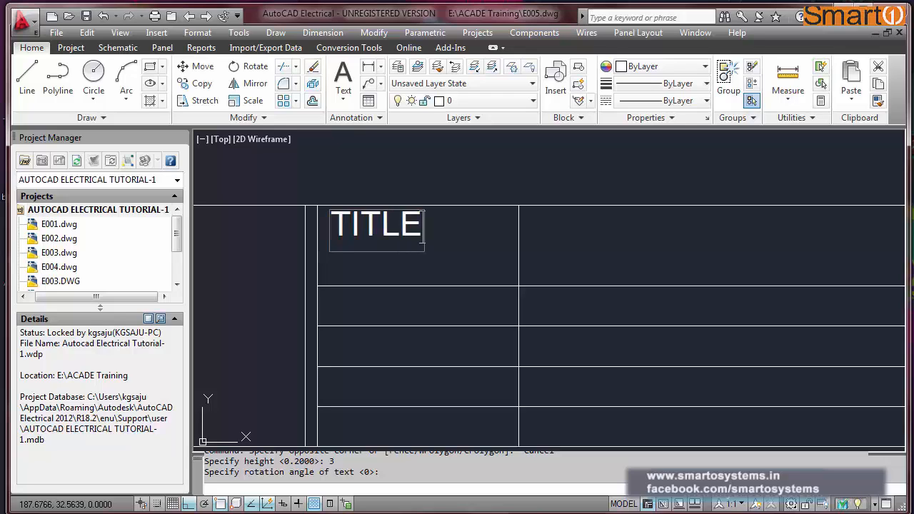
pyautogui.press('Return')
pyautogui.press('Return')
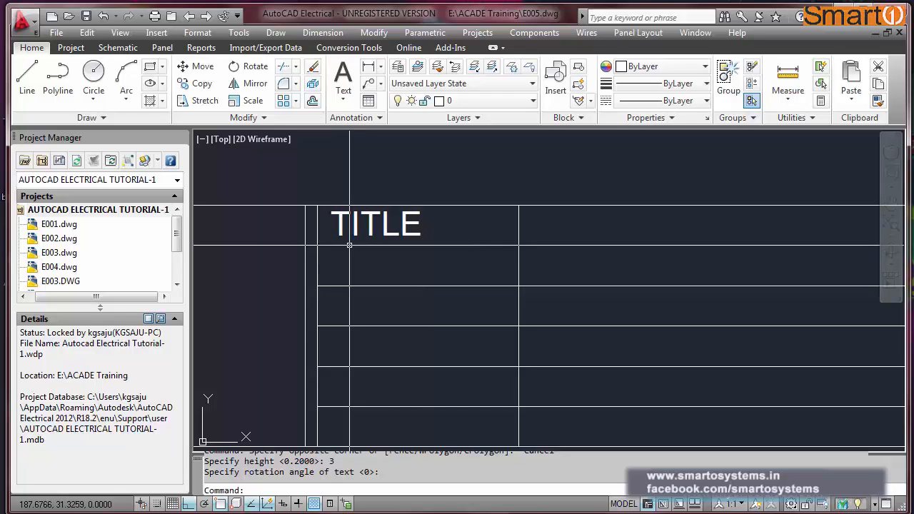
# Scale the TITLE text by the factor (/ 2.5 3.00) about a point near its lower-left corner.
pyautogui.scroll(-3, 349, 245)
pyautogui.scroll(2, 389, 235)
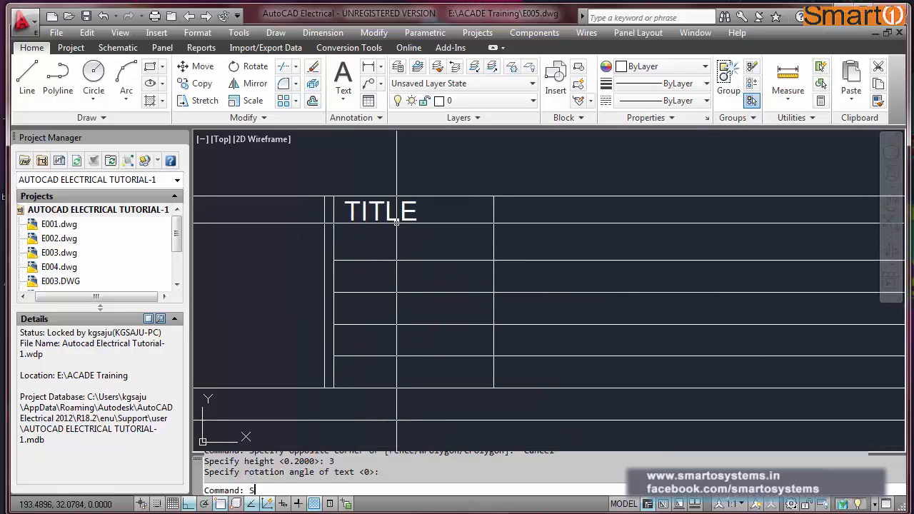
pyautogui.press('Return')
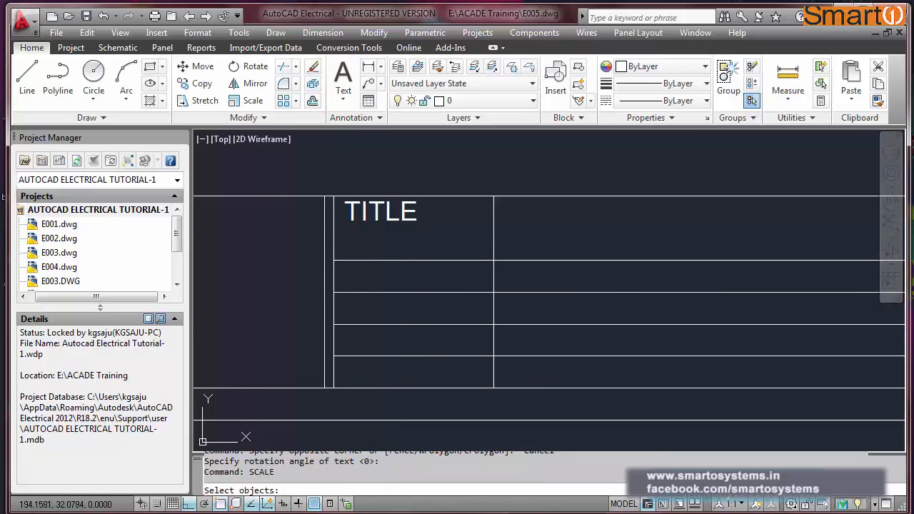
pyautogui.click(393, 214)
pyautogui.press('Return')
pyautogui.click(350, 220)
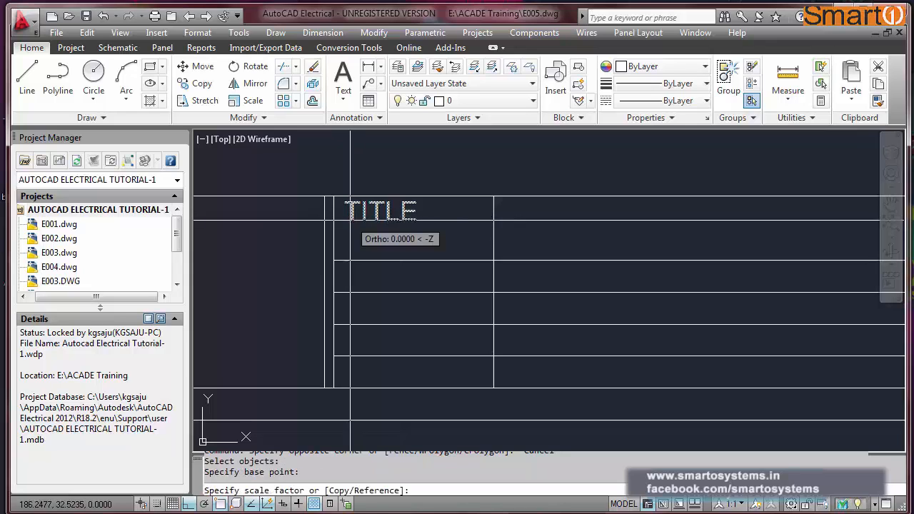
pyautogui.write('(/ 2.5')
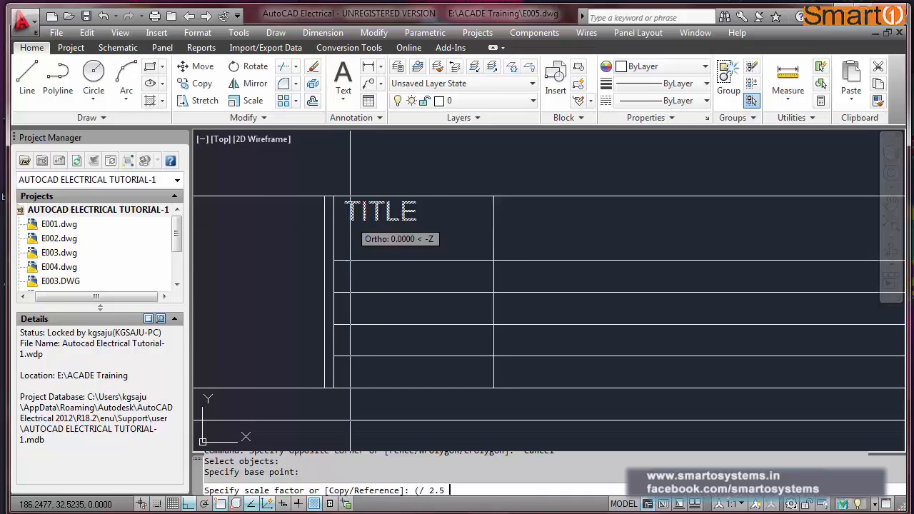
pyautogui.write(' 3.00)')
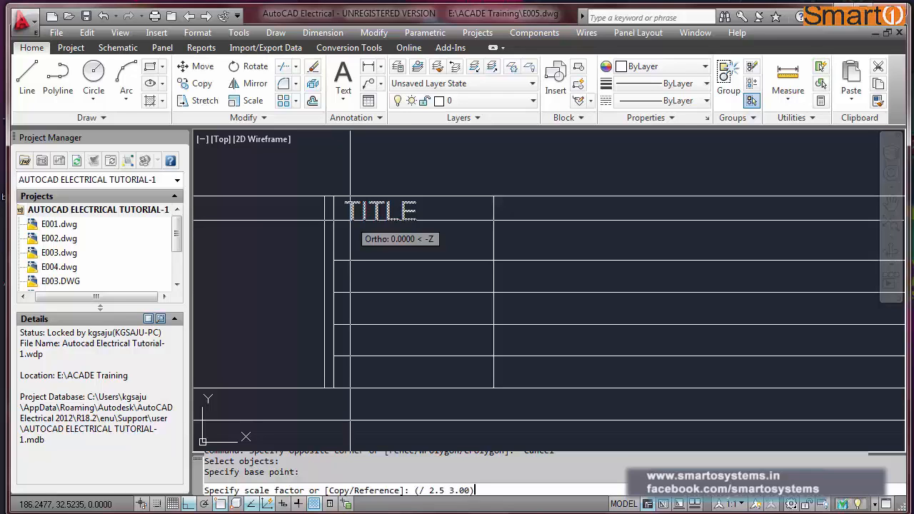
pyautogui.press('Return')
pyautogui.press('Escape')
# List the properties of the TITLE text to check its style and height.
pyautogui.write('LI')
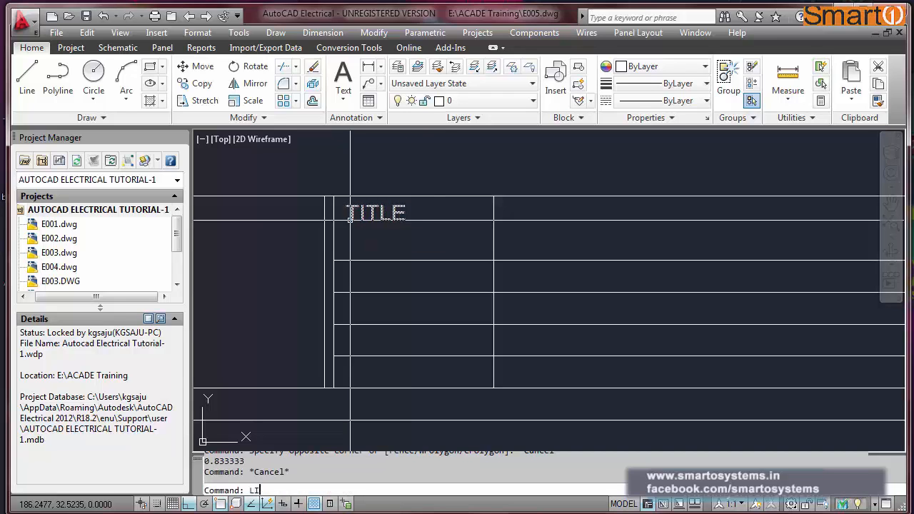
pyautogui.press('Return')
pyautogui.click(364, 217)
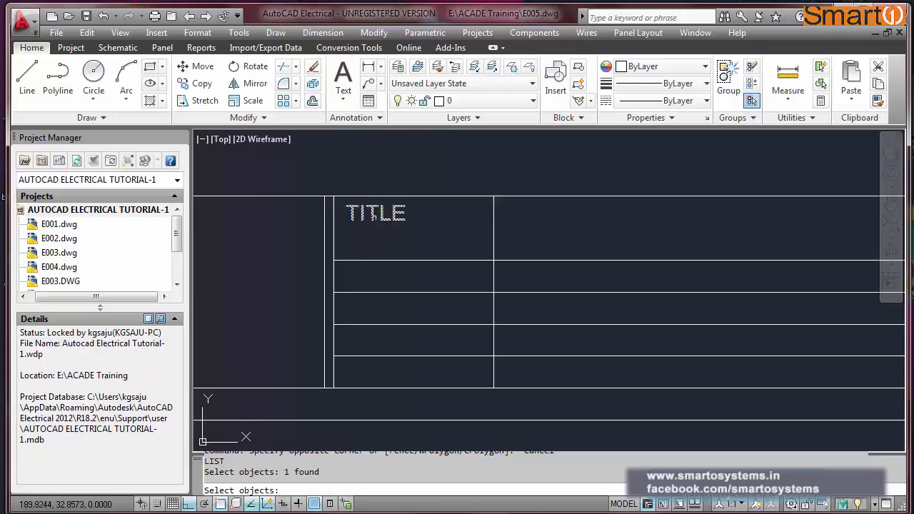
pyautogui.click(365, 217)
pyautogui.press('Return')
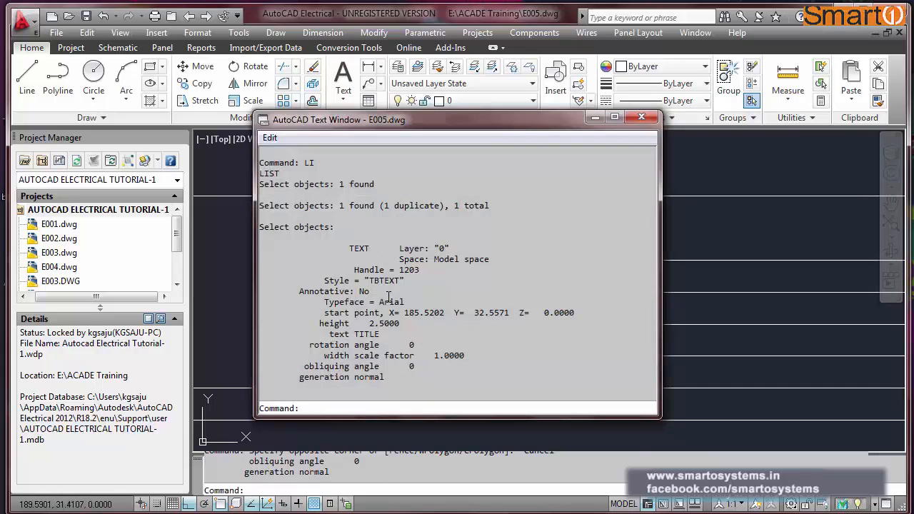
pyautogui.click(642, 120)
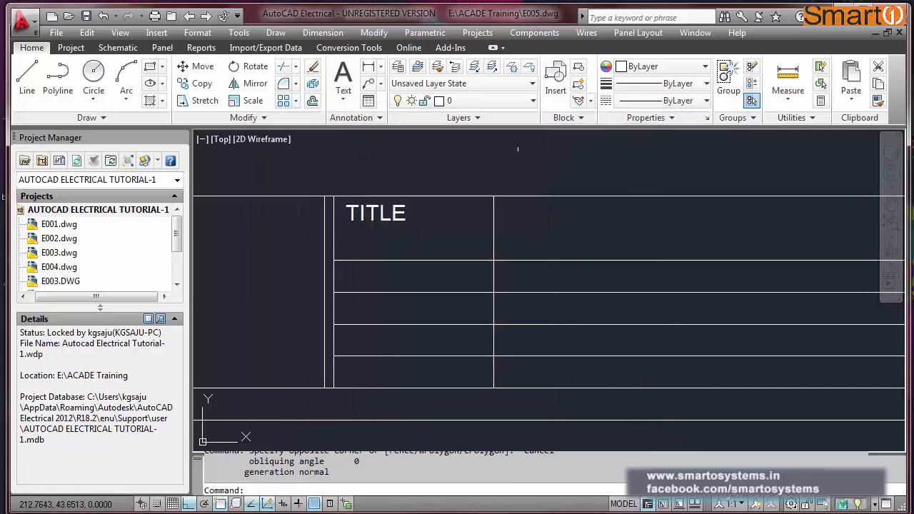
pyautogui.press('Escape')
pyautogui.press('Escape')
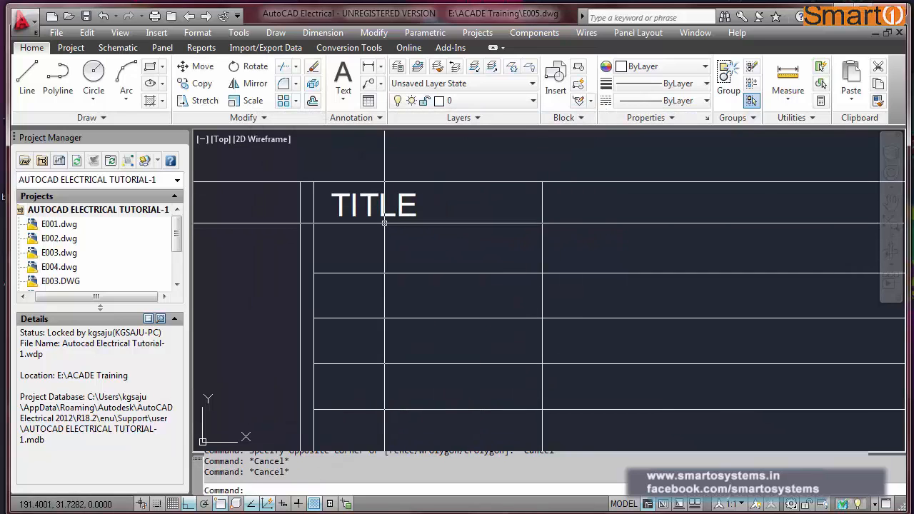
# Move the TITLE text slightly left and slightly up within its cell, closer to the cell's upper-left corner.
pyautogui.write('m')
pyautogui.press('Return')
pyautogui.click(439, 208)
pyautogui.click(420, 240)
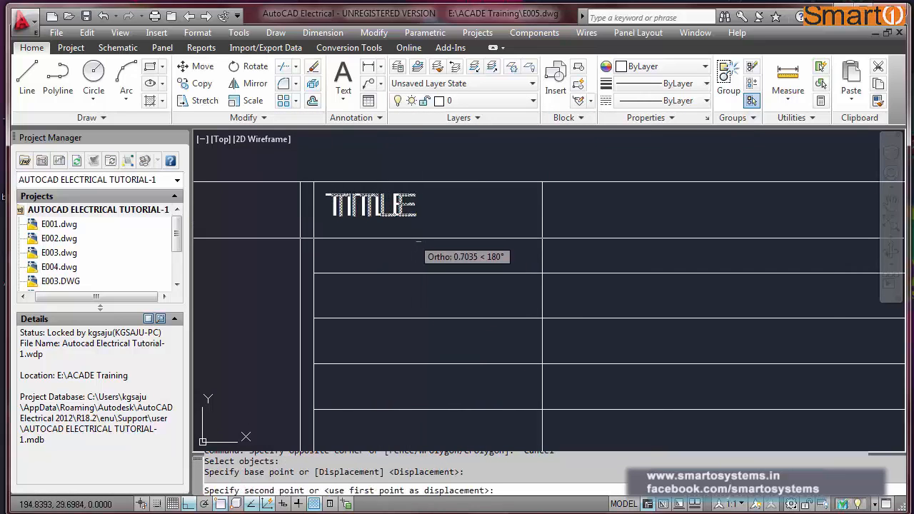
pyautogui.click(413, 238)
pyautogui.press('Return')
pyautogui.click(413, 209)
pyautogui.click(402, 241)
pyautogui.press('Return')
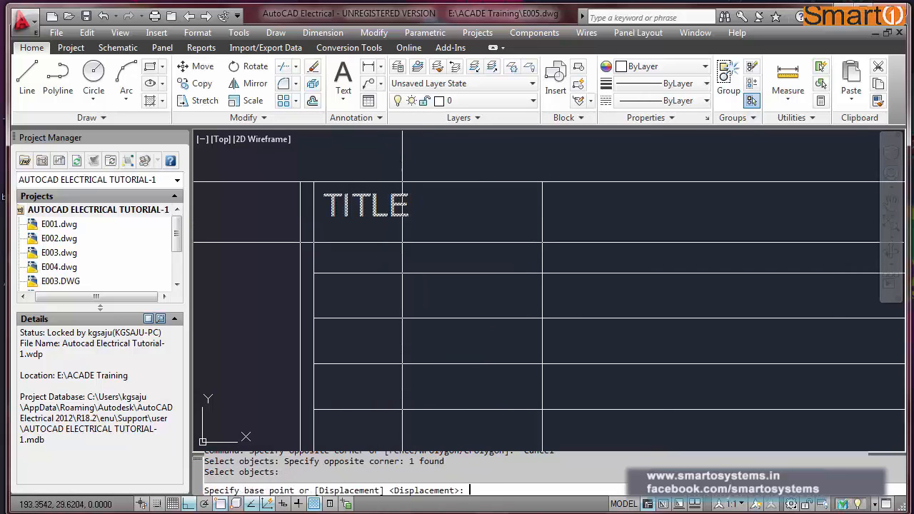
pyautogui.click(403, 242)
pyautogui.click(402, 239)
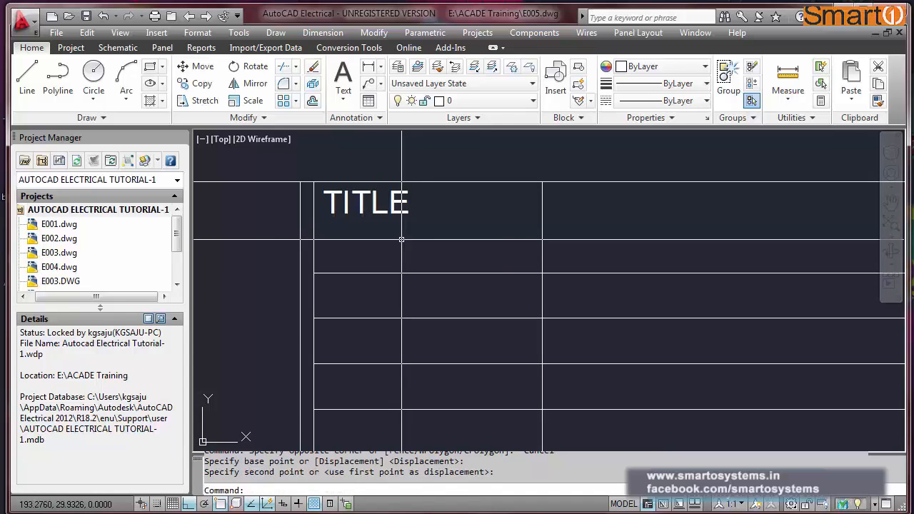
# Copy the TITLE text into the row below, using the upper-left corners of the two cells as base and target points.
pyautogui.scroll(-4, 386, 204)
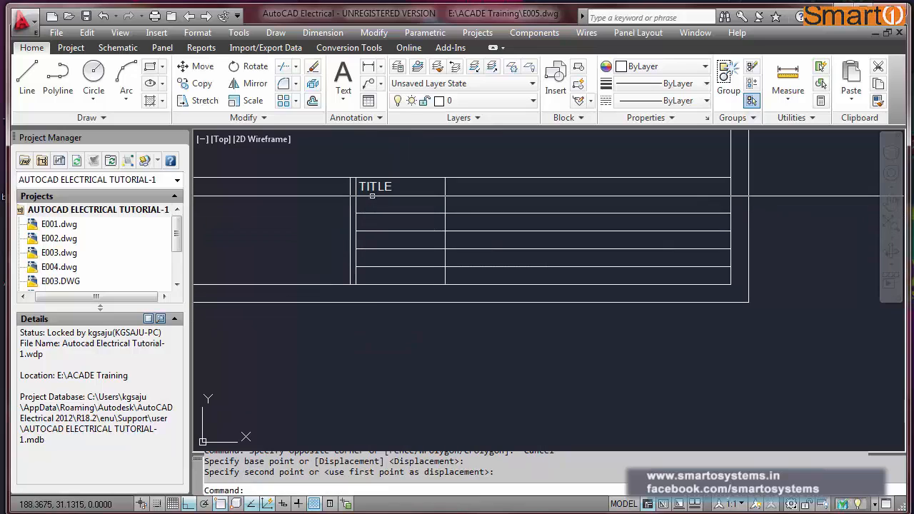
pyautogui.write('co')
pyautogui.press('Return')
pyautogui.click(373, 195)
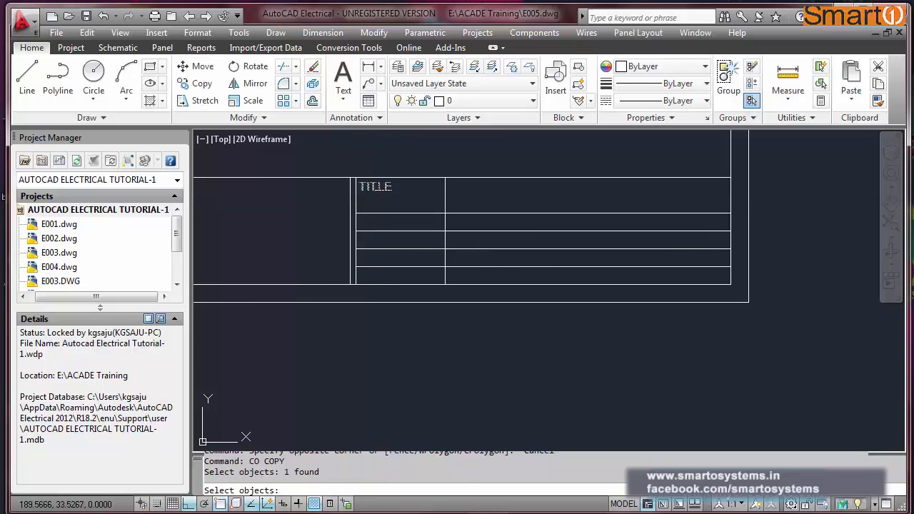
pyautogui.press('Return')
pyautogui.click(356, 178)
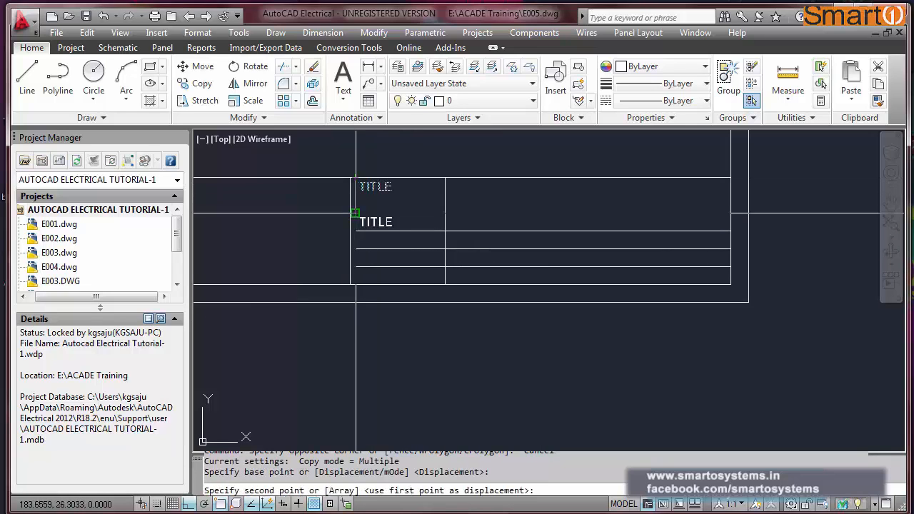
pyautogui.click(355, 213)
pyautogui.press('Escape')
pyautogui.scroll(3, 346, 238)
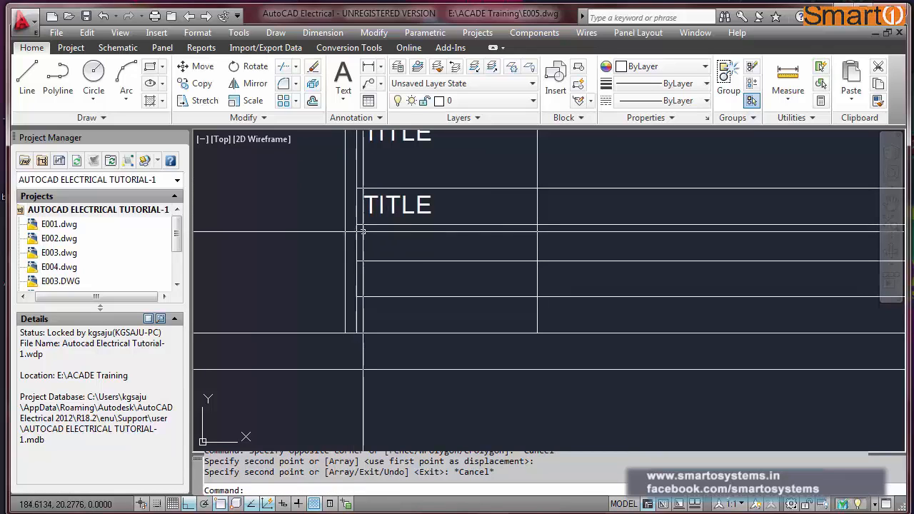
# Copy the second-row TITLE text into the three rows below, using the upper-left corners of the cells as base and target points.
pyautogui.press('Return')
pyautogui.click(371, 206)
pyautogui.press('Return')
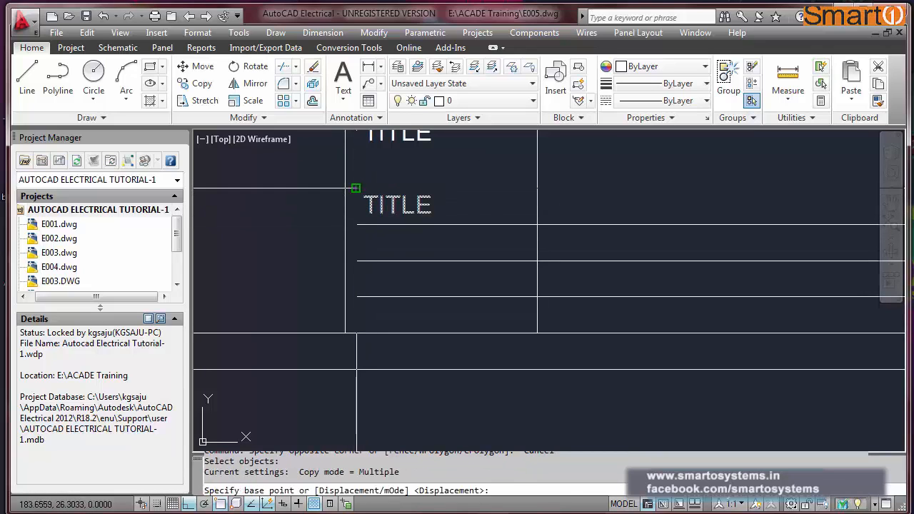
pyautogui.click(355, 188)
pyautogui.click(355, 224)
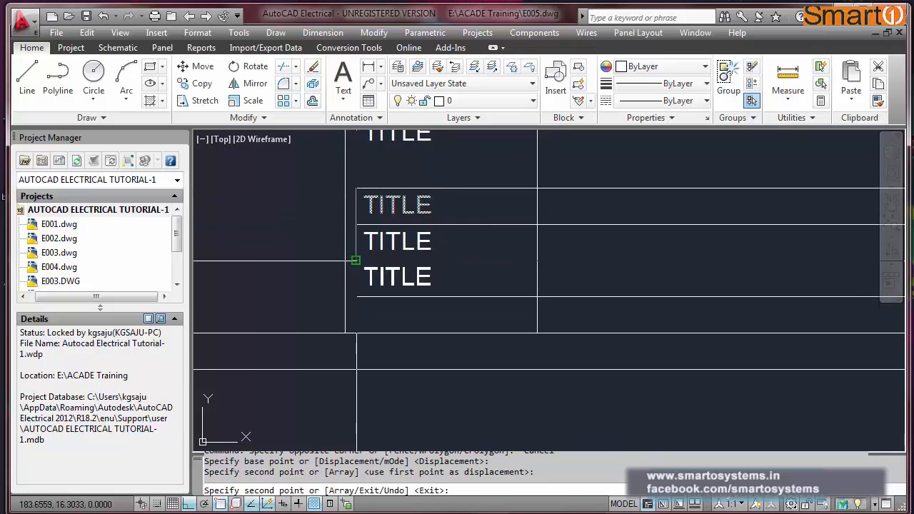
pyautogui.click(355, 260)
pyautogui.click(355, 296)
pyautogui.press('Escape')
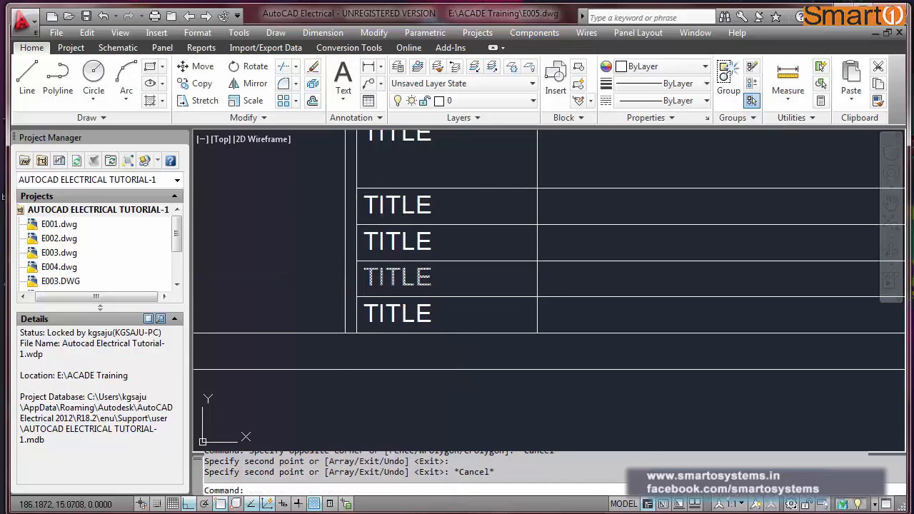
# Change the TITLE text in the second row of the label column to CUST. DWG.NO.
pyautogui.scroll(-4, 377, 258)
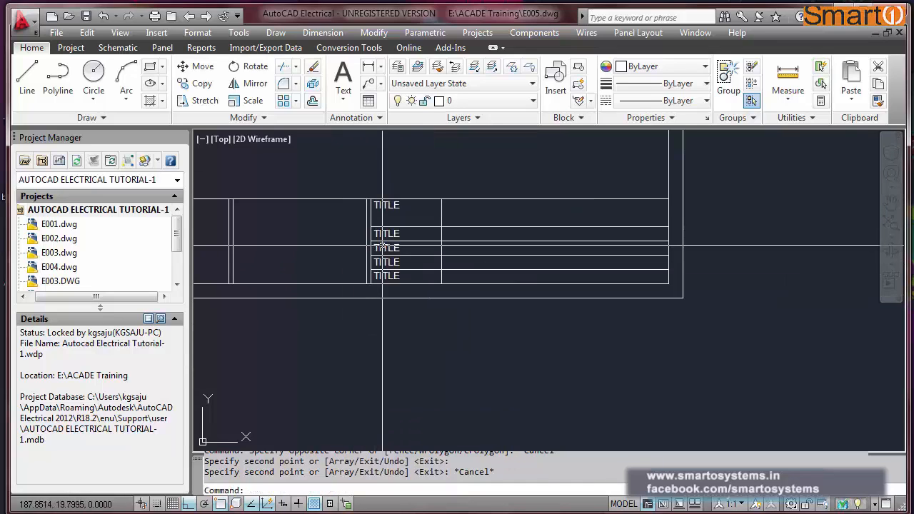
pyautogui.write('DE')
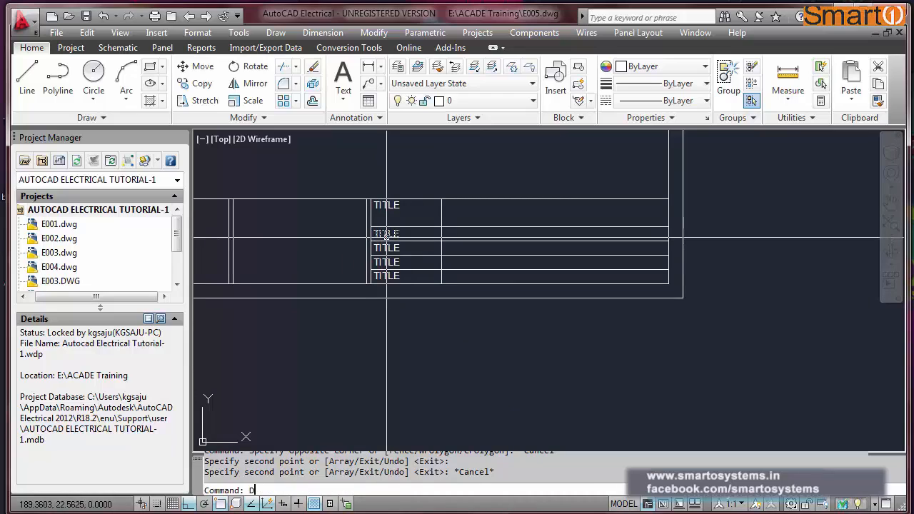
pyautogui.press('space')
pyautogui.press('Escape')
pyautogui.doubleClick(387, 234)
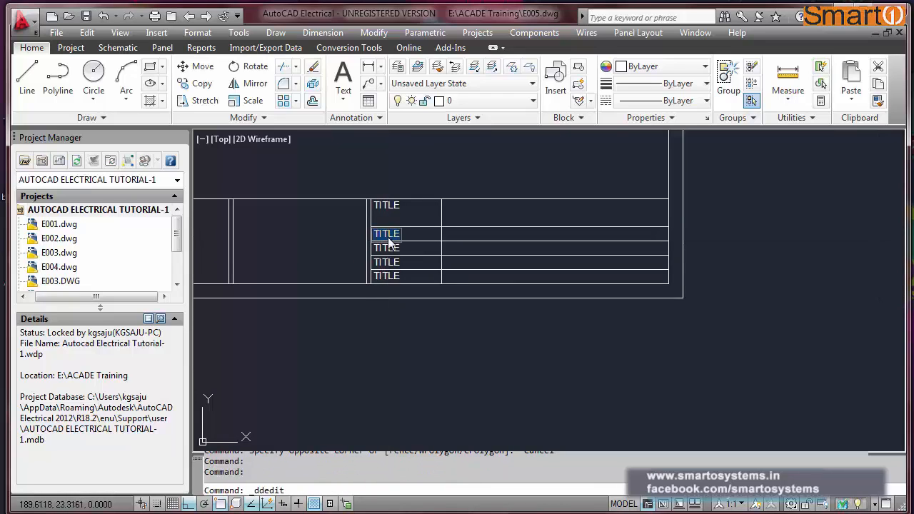
pyautogui.write('CUSTOM')
pyautogui.write('ER DRAW')
pyautogui.write(' DWG.NO')
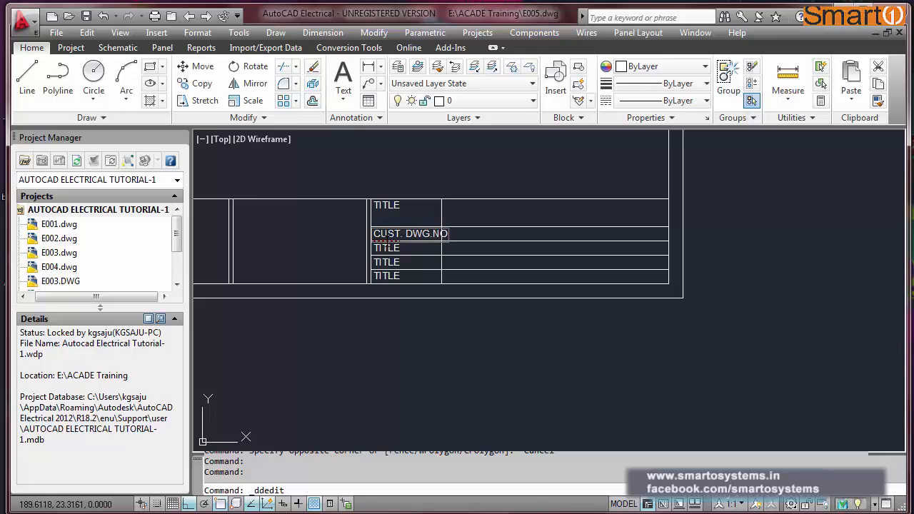
pyautogui.press('Return')
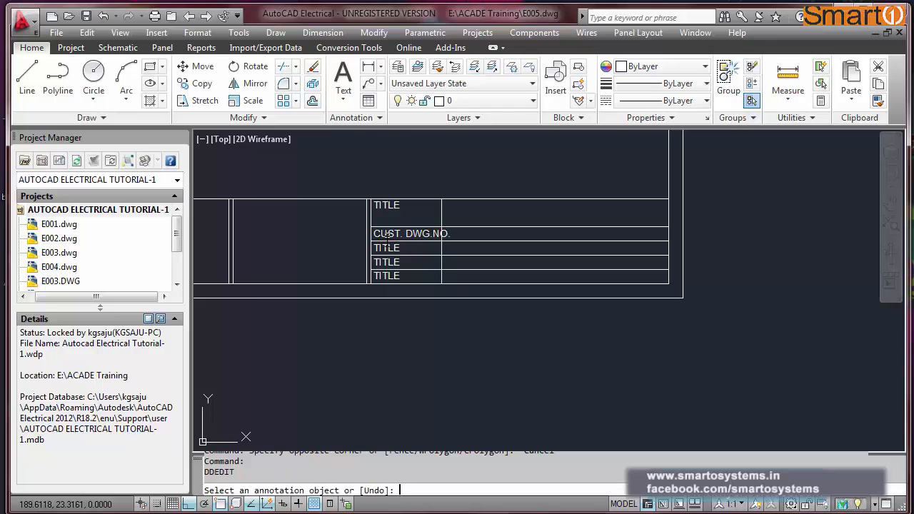
pyautogui.press('Escape')
pyautogui.press('Escape')
pyautogui.write('m')
pyautogui.press('Return')
pyautogui.click(423, 180)
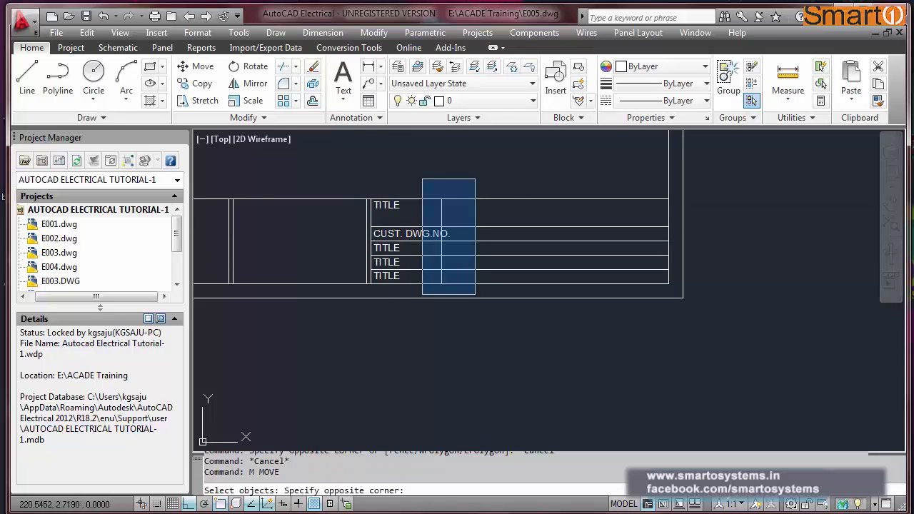
pyautogui.click(466, 321)
pyautogui.press('Return')
pyautogui.click(449, 328)
pyautogui.press('Escape')
pyautogui.scroll(3, 416, 227)
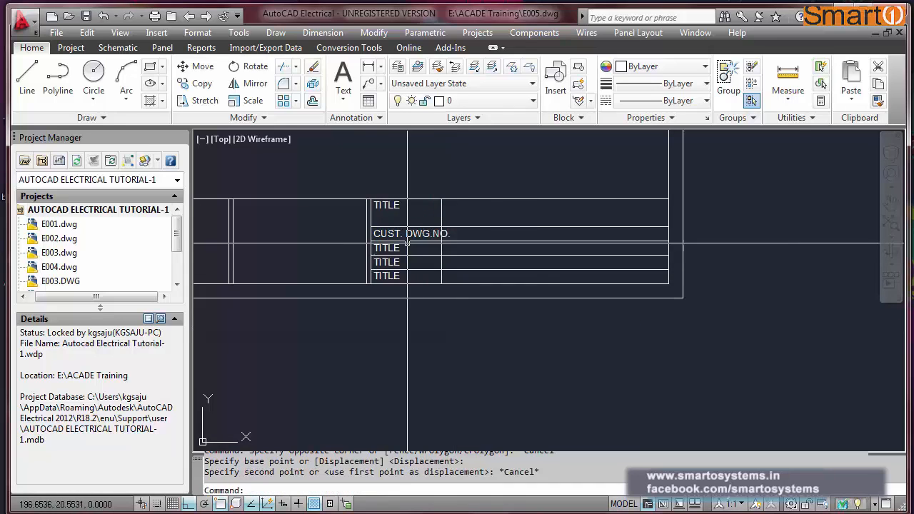
pyautogui.doubleClick(337, 227)
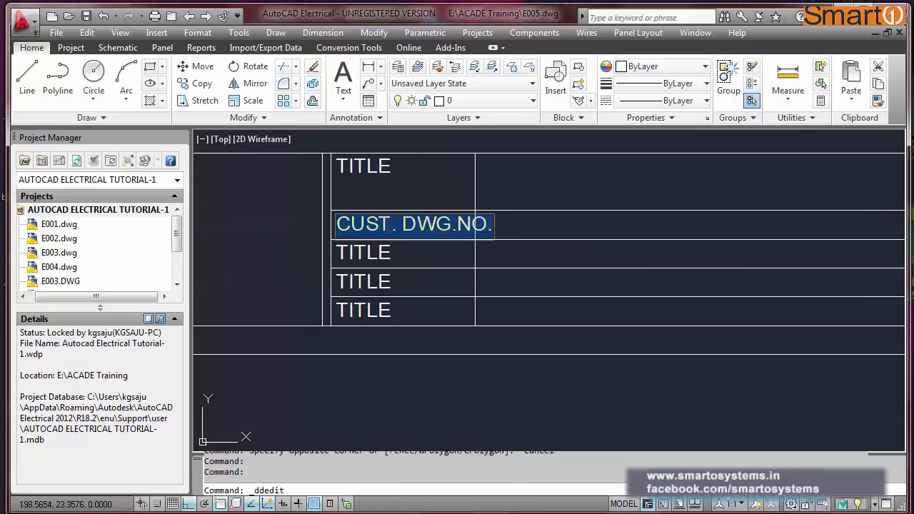
pyautogui.press('Escape')
pyautogui.press('Escape')
# Set the width factor of the CUST. DWG.NO. text to 0.8 in its properties.
pyautogui.click(336, 227)
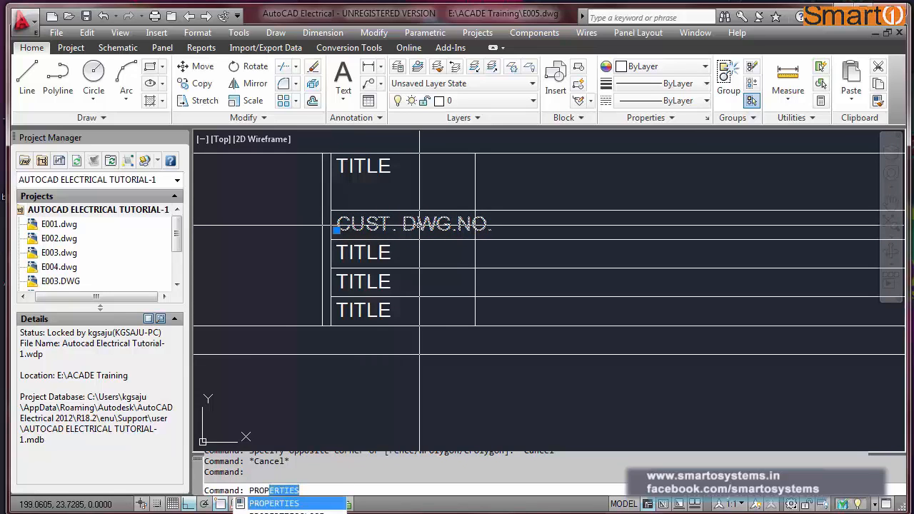
pyautogui.press('Return')
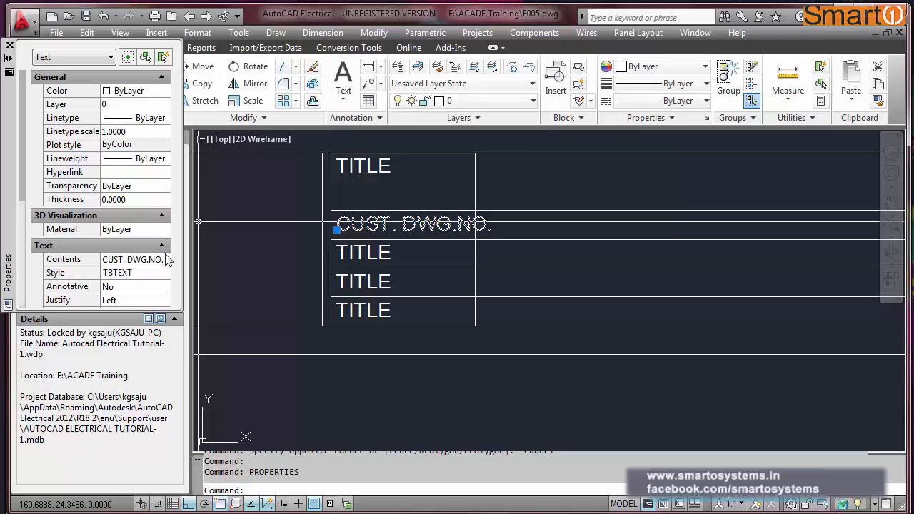
pyautogui.moveTo(23, 169); pyautogui.dragTo(25, 220)
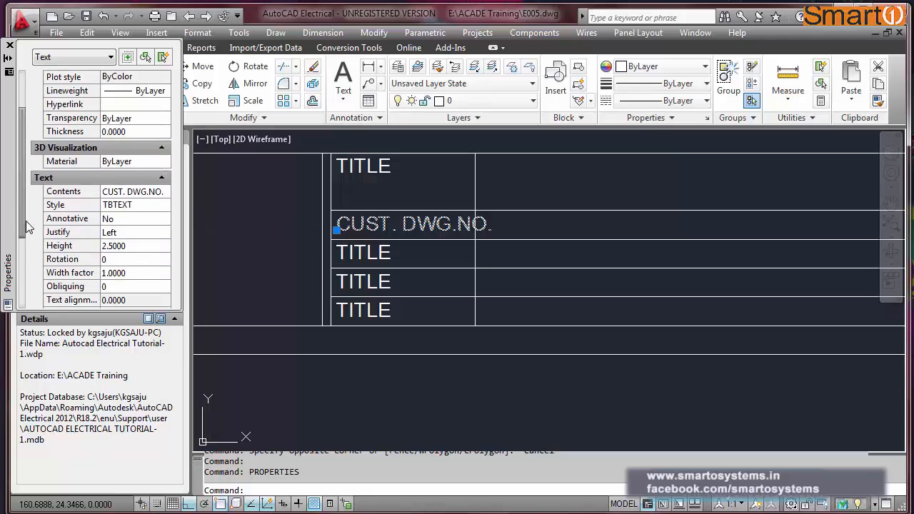
pyautogui.click(146, 273)
pyautogui.write('0.8')
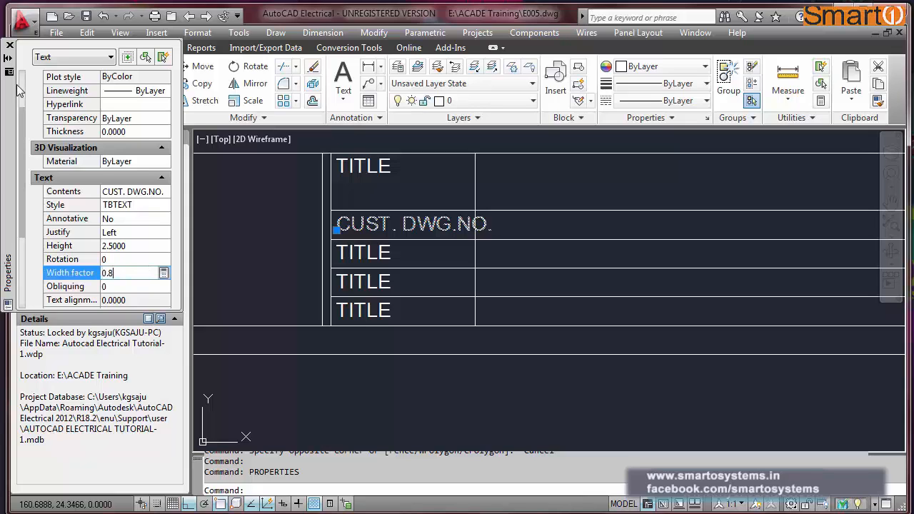
pyautogui.click(10, 46)
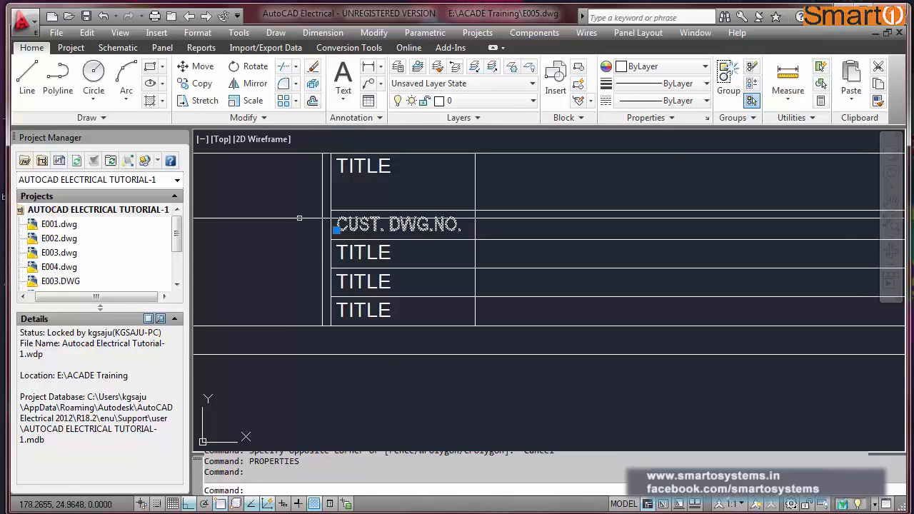
pyautogui.press('Escape')
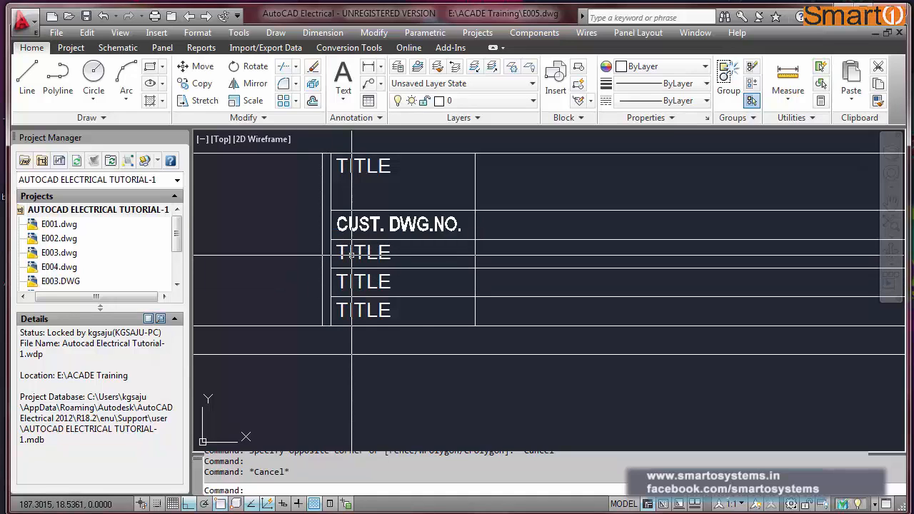
# Undo the width factor change on the CUST. DWG.NO. text.
pyautogui.hotkey('ctrl', 'z')
pyautogui.scroll(-4, 475, 266)
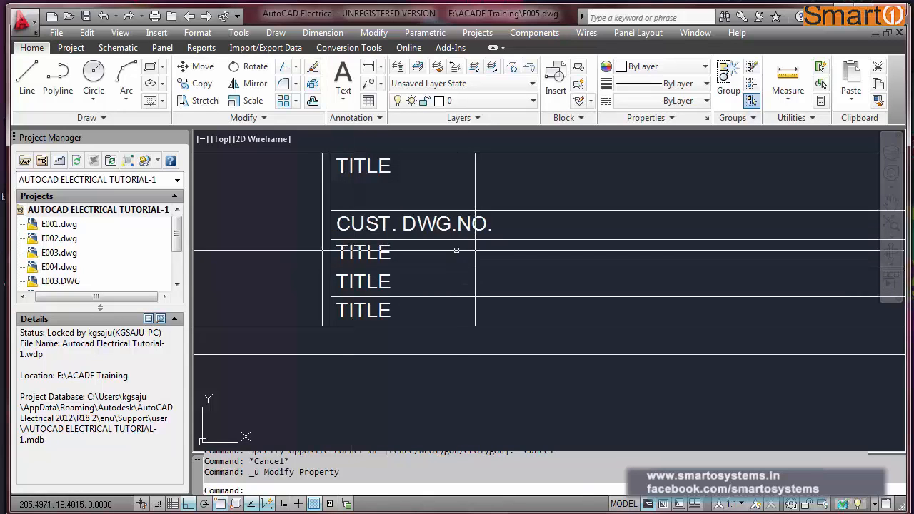
pyautogui.scroll(-3, 470, 256)
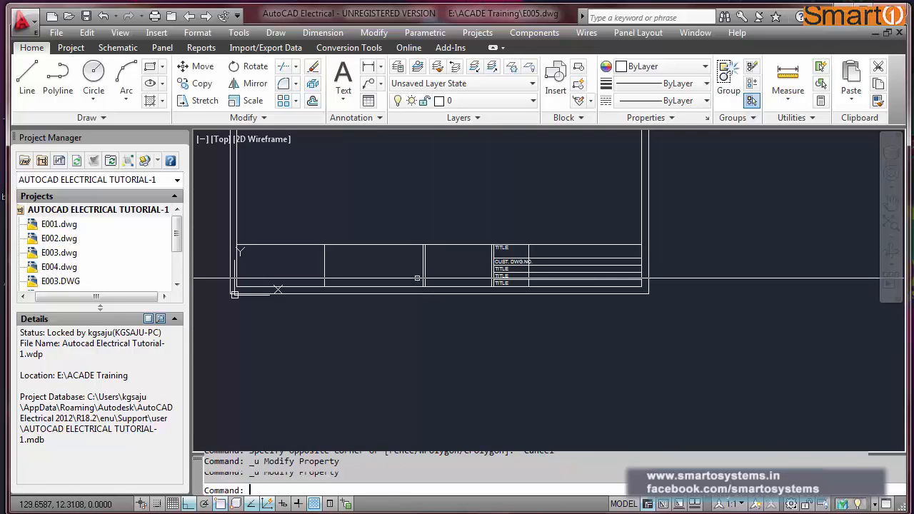
# Stretch the two double divider lines and the label texts 5 units to the left to widen the title block's label column.
pyautogui.press('Escape')
pyautogui.write('STR')
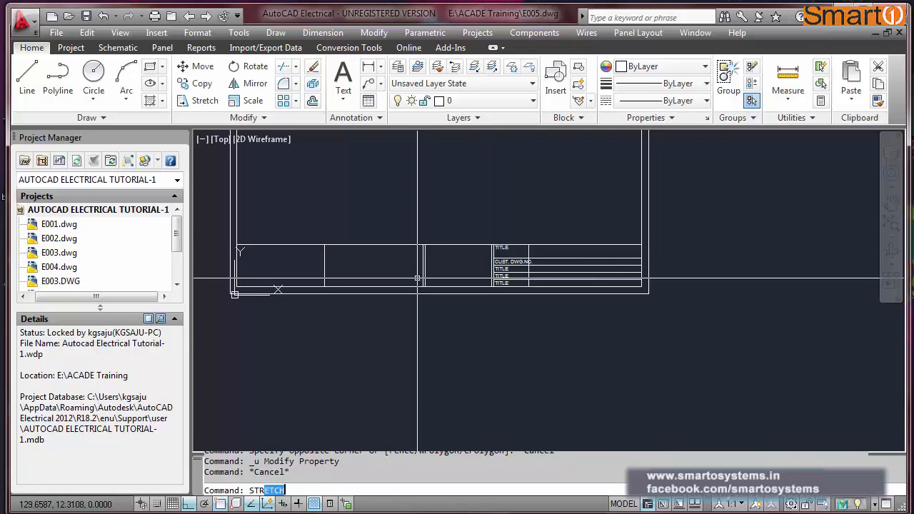
pyautogui.write('ETCH')
pyautogui.press('Return')
pyautogui.scroll(3, 514, 303)
pyautogui.scroll(-2, 512, 304)
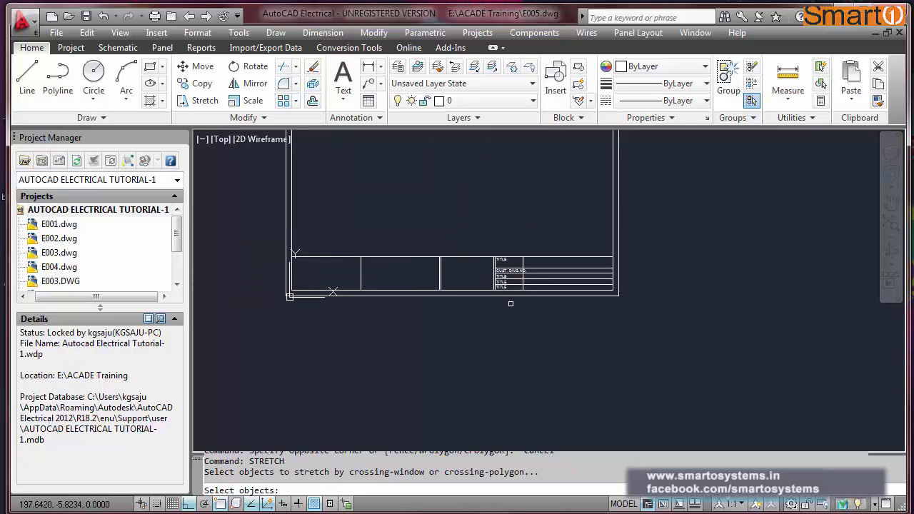
pyautogui.click(512, 306)
pyautogui.click(415, 242)
pyautogui.scroll(2, 473, 235)
pyautogui.press('Return')
pyautogui.click(473, 235)
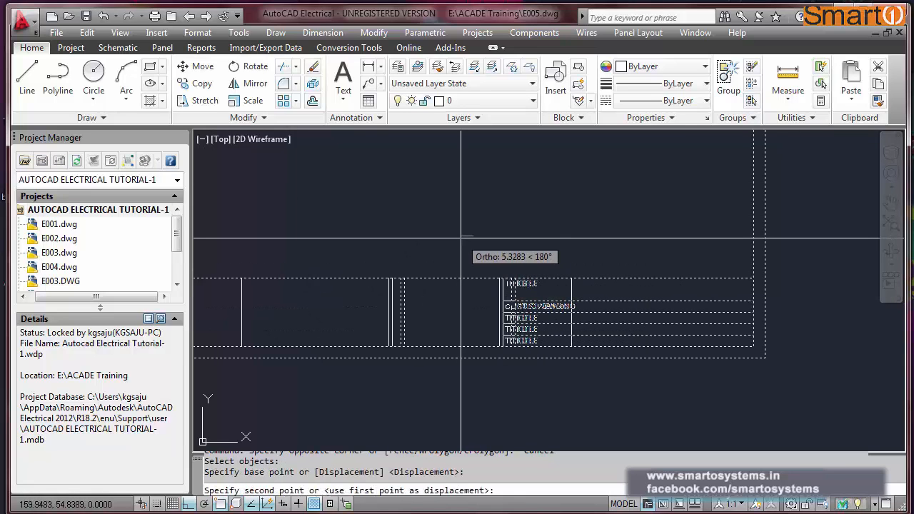
pyautogui.write('5')
pyautogui.press('Return')
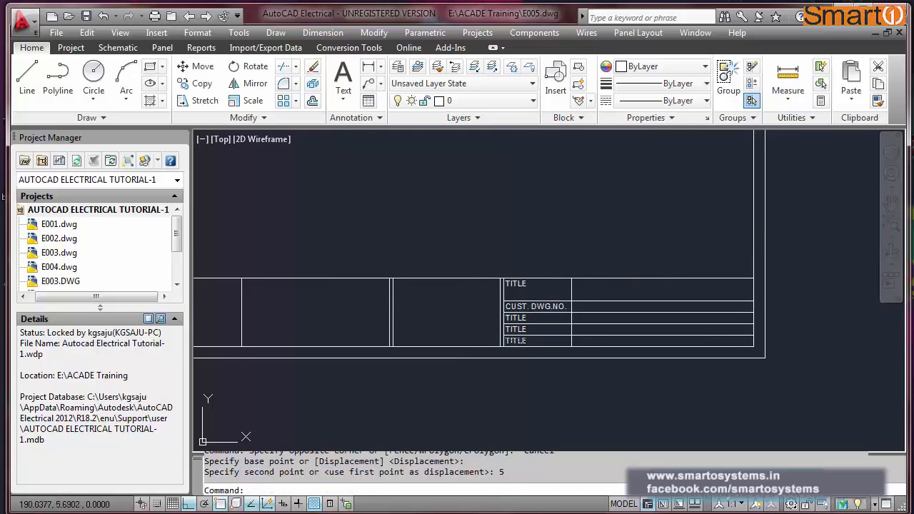
pyautogui.scroll(2, 569, 366)
pyautogui.press('Escape')
pyautogui.press('Escape')
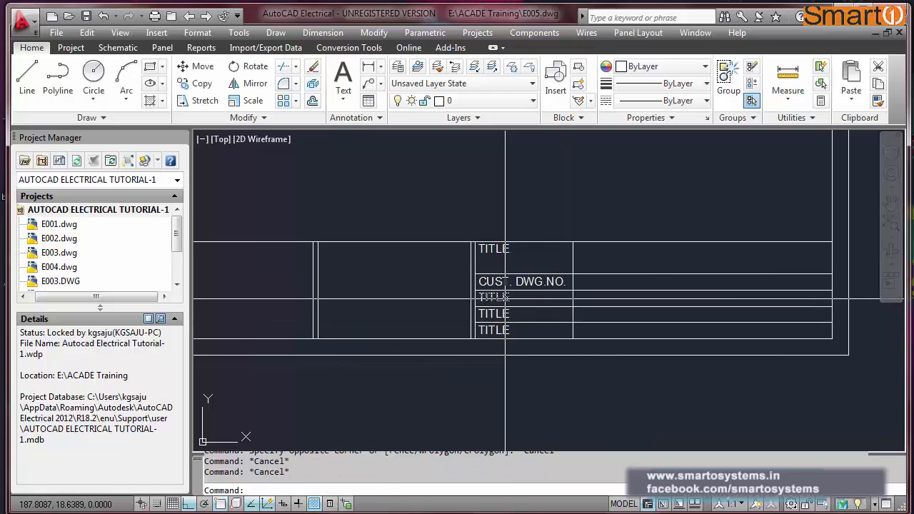
# Change the TITLE text directly below CUST. DWG.NO. to DWG. NO.
pyautogui.doubleClick(506, 297)
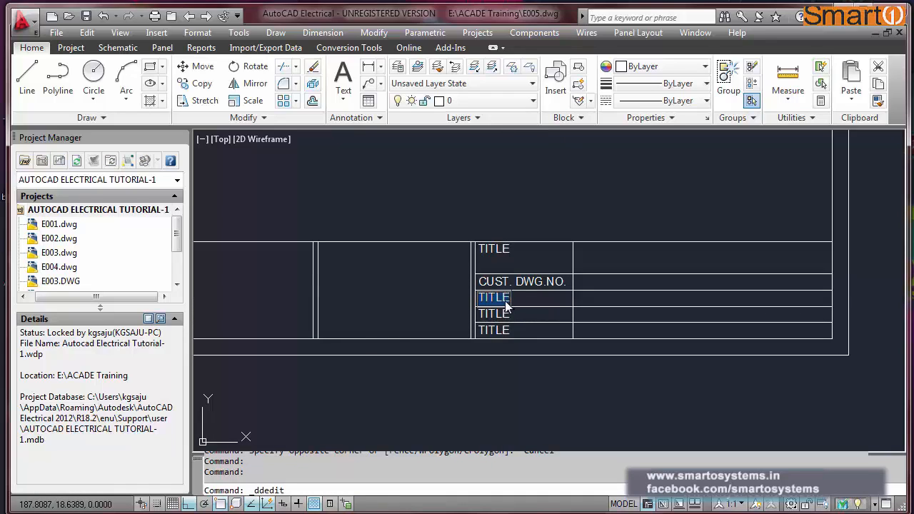
pyautogui.write('DW')
pyautogui.write('G. NO.')
pyautogui.press('Return')
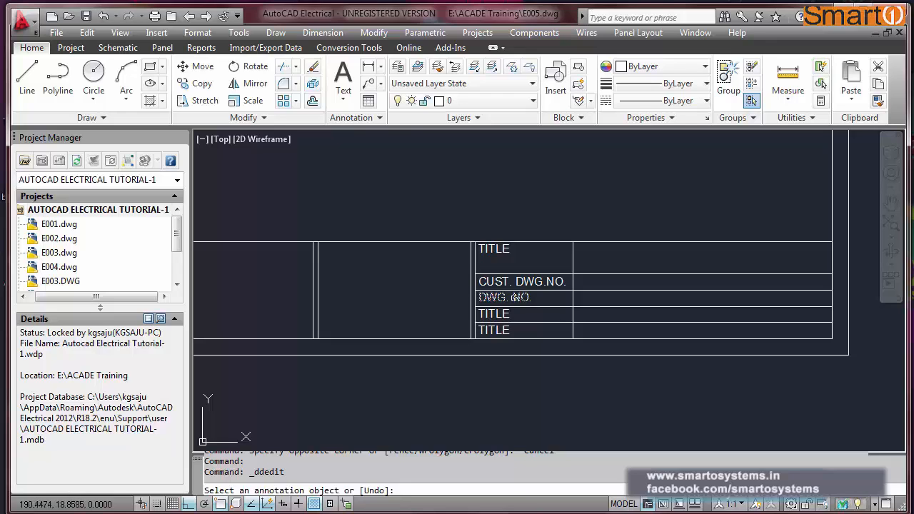
# Change the TITLE text in the fourth row of the label column to DRAWN.
pyautogui.doubleClick(495, 314)
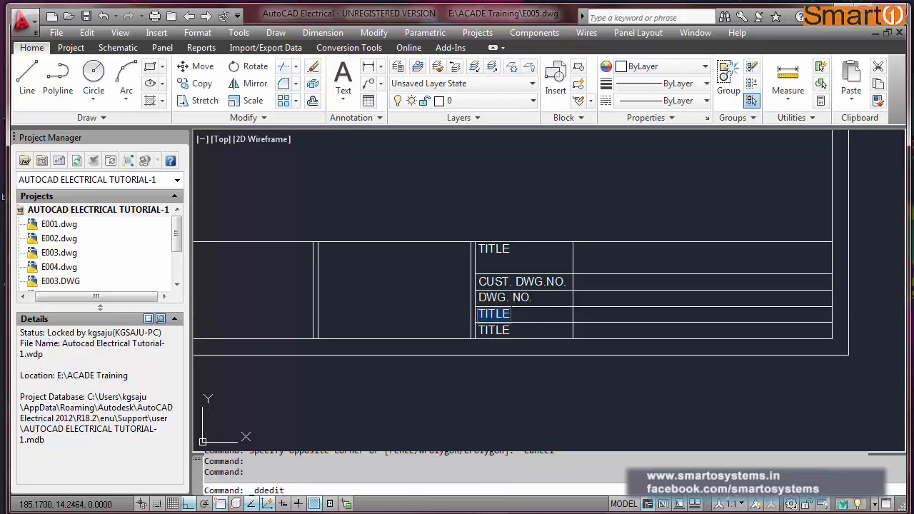
pyautogui.write('DRA')
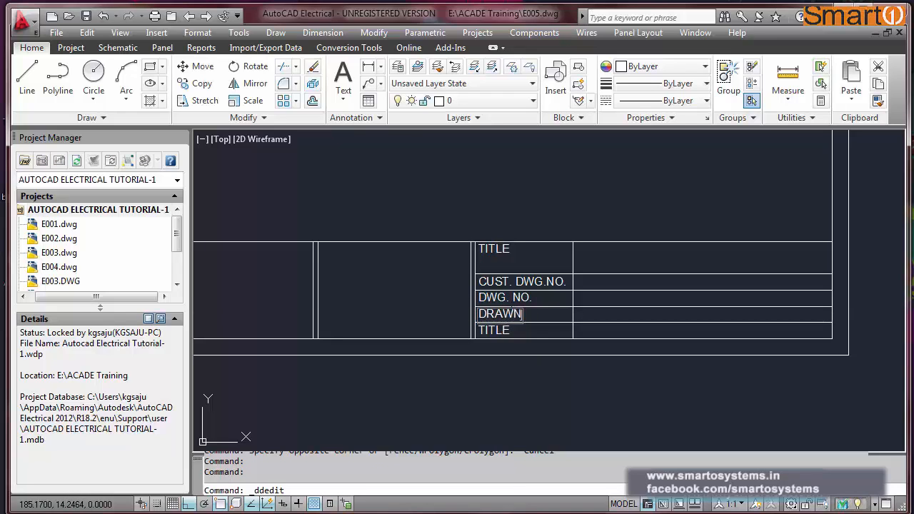
pyautogui.write('WN')
pyautogui.press('Return')
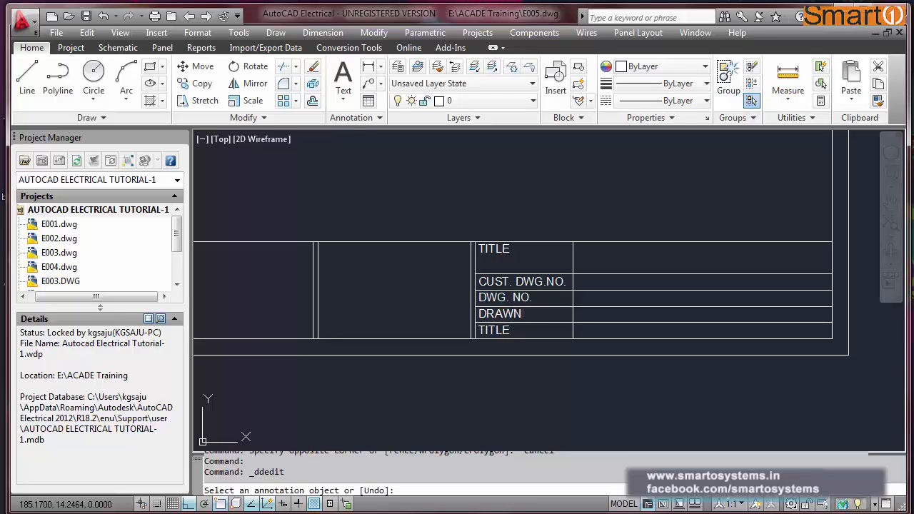
# Change the TITLE text in the last row of the label column to CHECKED.
pyautogui.click(494, 330)
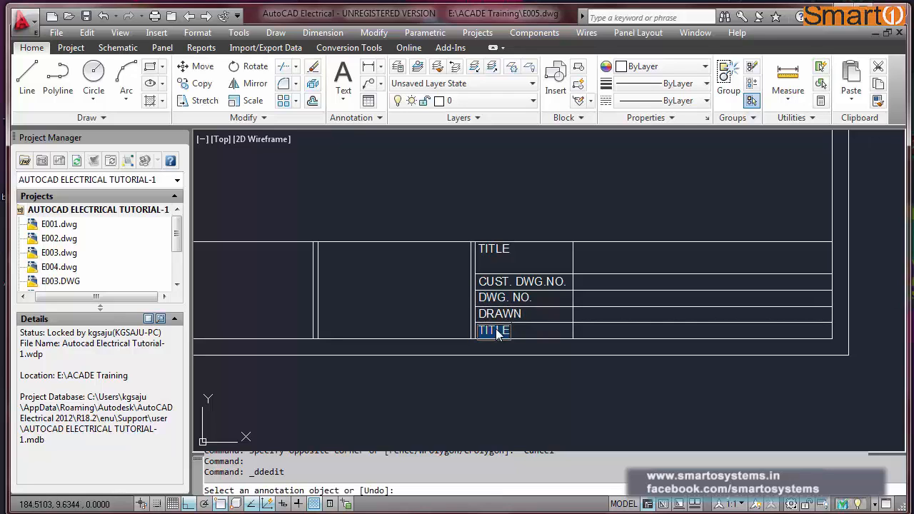
pyautogui.write('CHECKED')
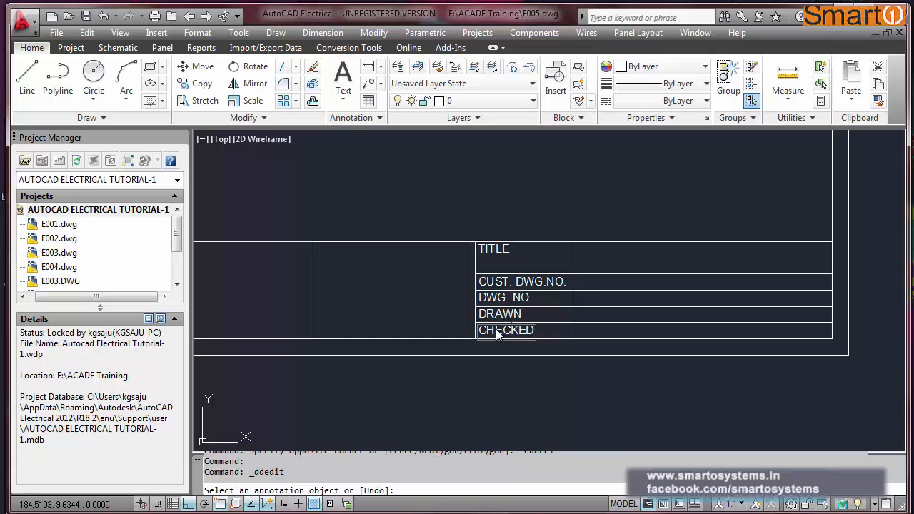
pyautogui.press('Return')
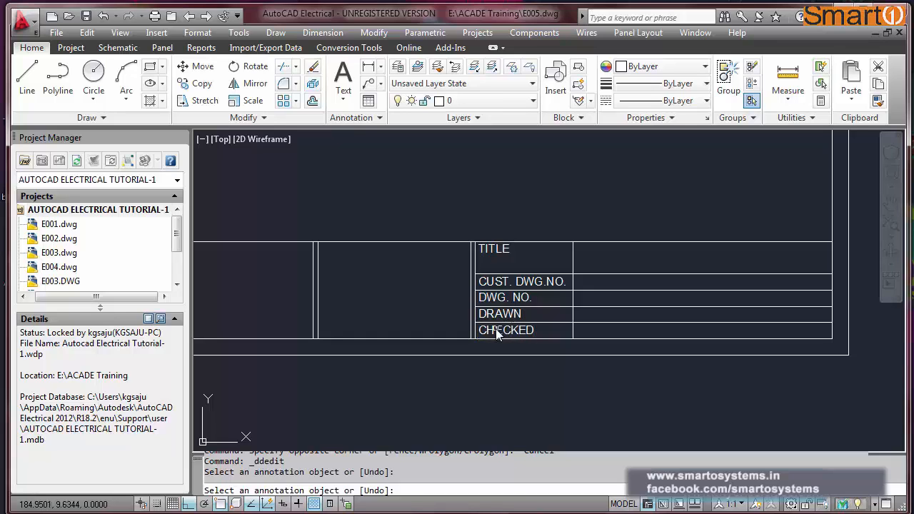
pyautogui.press('Return')
pyautogui.press('Escape')
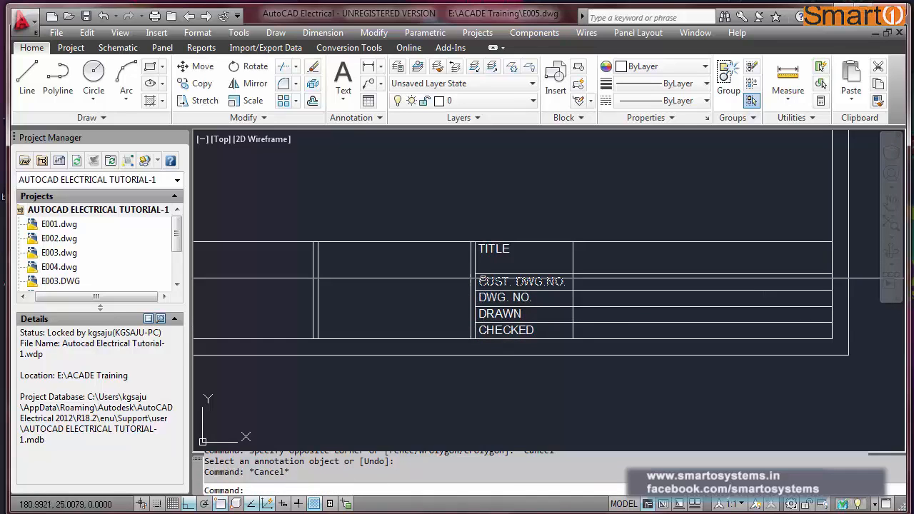
pyautogui.press('Escape')
# Copy the CUST. DWG.NO., DWG. NO., DRAWN and CHECKED labels one column to the right, keeping them in their rows.
pyautogui.write('co')
pyautogui.press('Return')
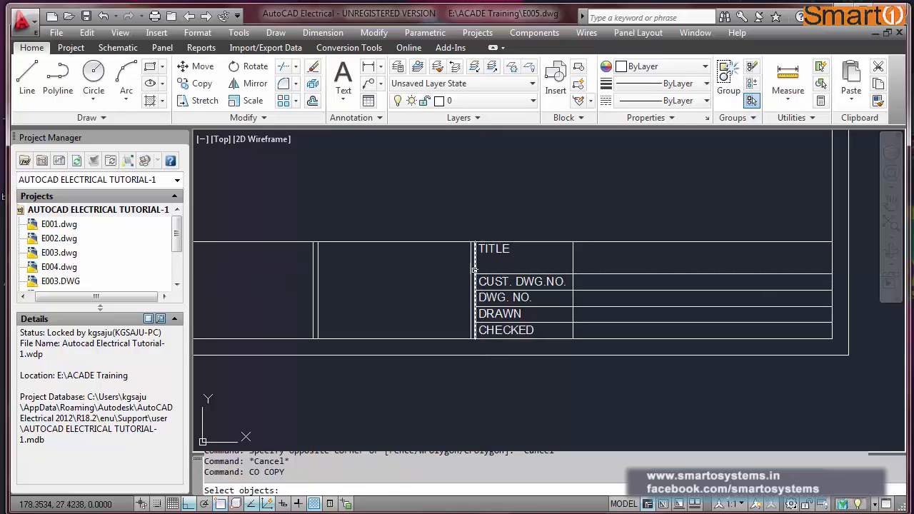
pyautogui.click(455, 271)
pyautogui.click(563, 342)
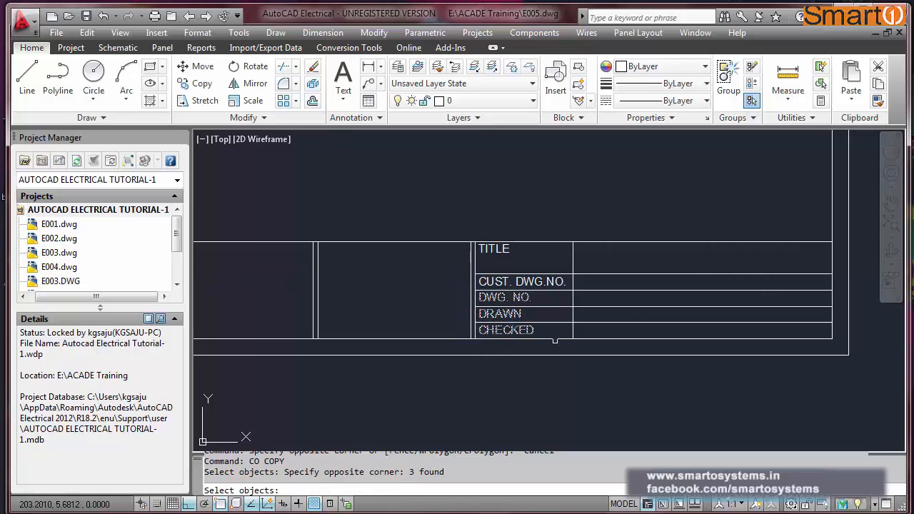
pyautogui.click(449, 266)
pyautogui.click(568, 306)
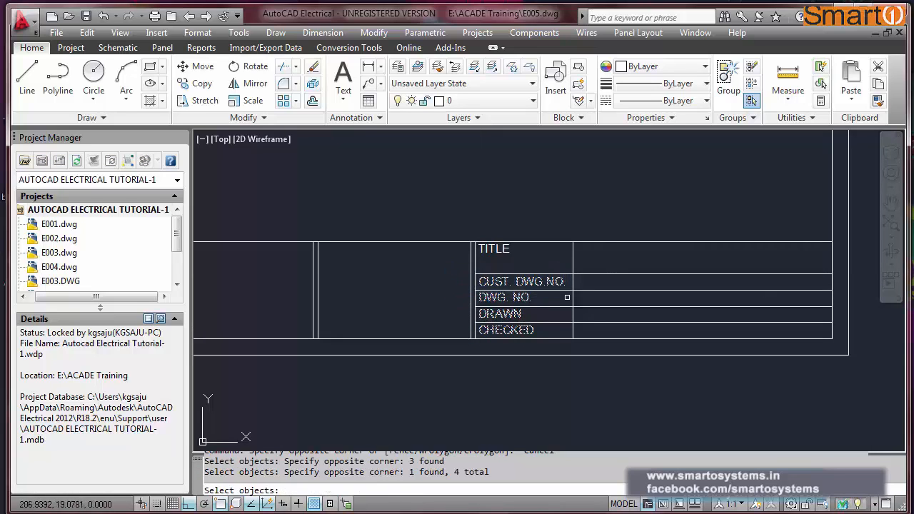
pyautogui.press('Return')
pyautogui.click(475, 338)
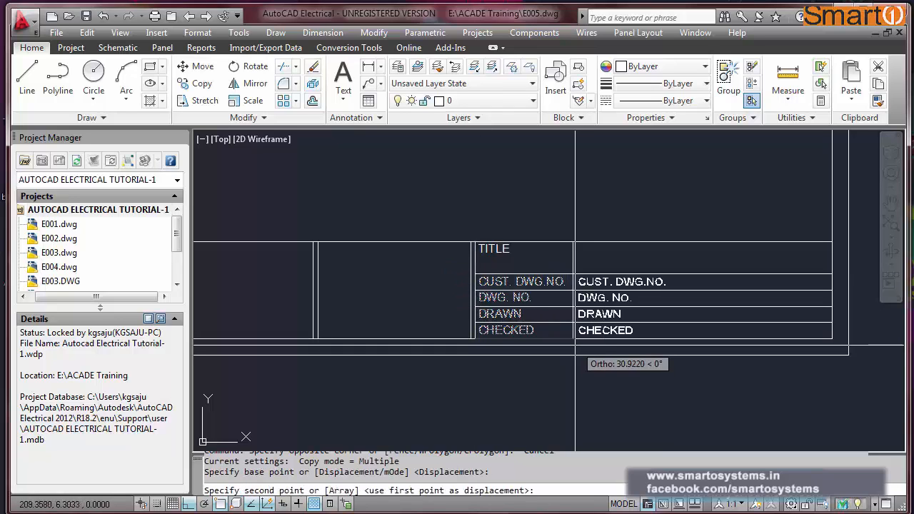
pyautogui.click(573, 338)
pyautogui.press('Escape')
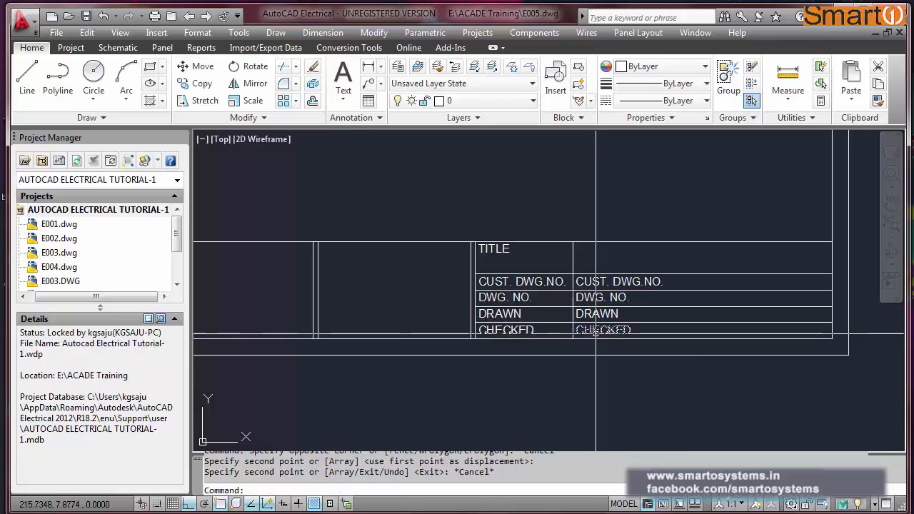
# Change the copied CHECKED and DRAWN texts in the second column to ON:.
pyautogui.doubleClick(597, 335)
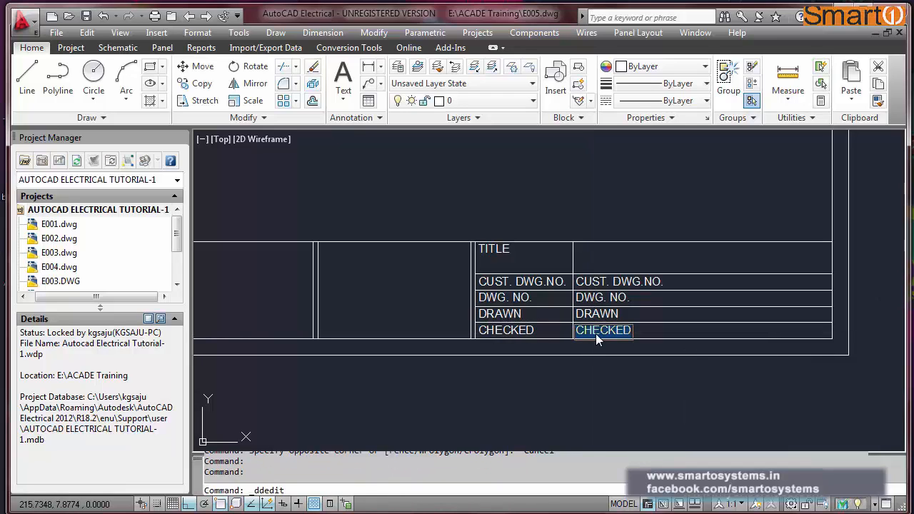
pyautogui.write('ON')
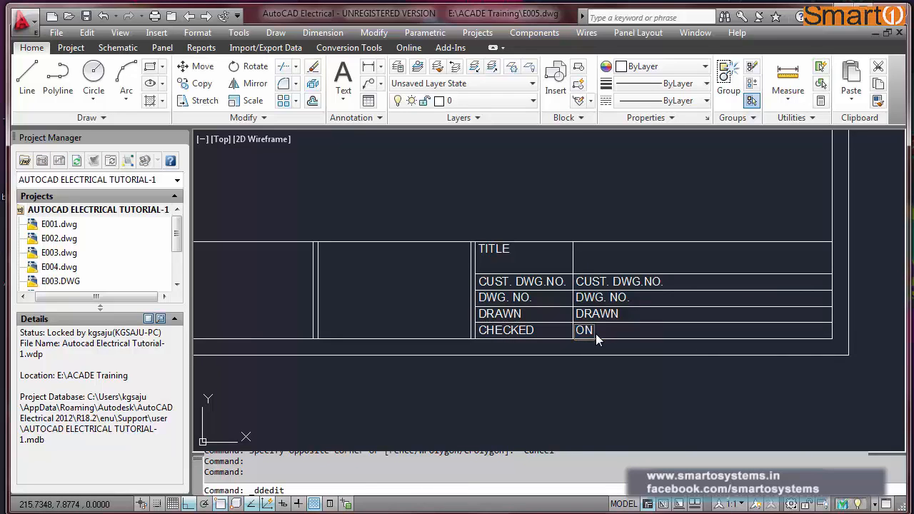
pyautogui.press('Return')
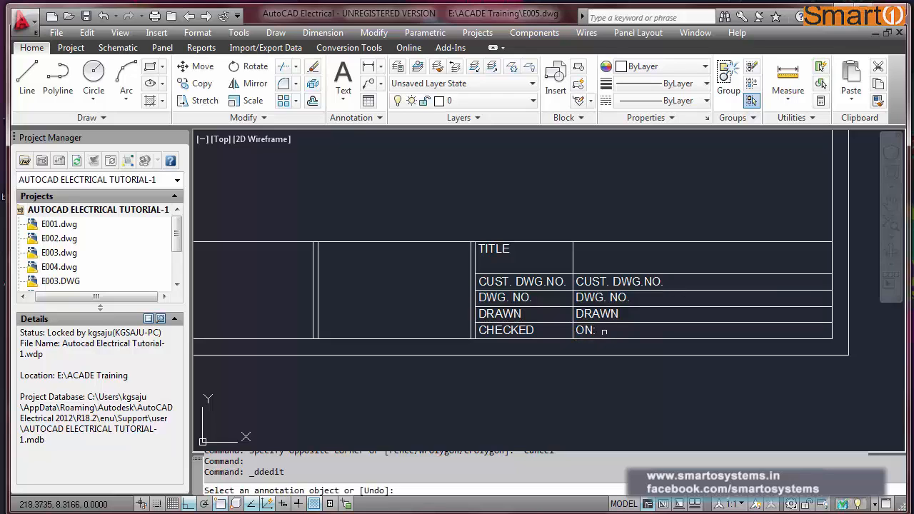
pyautogui.click(608, 318)
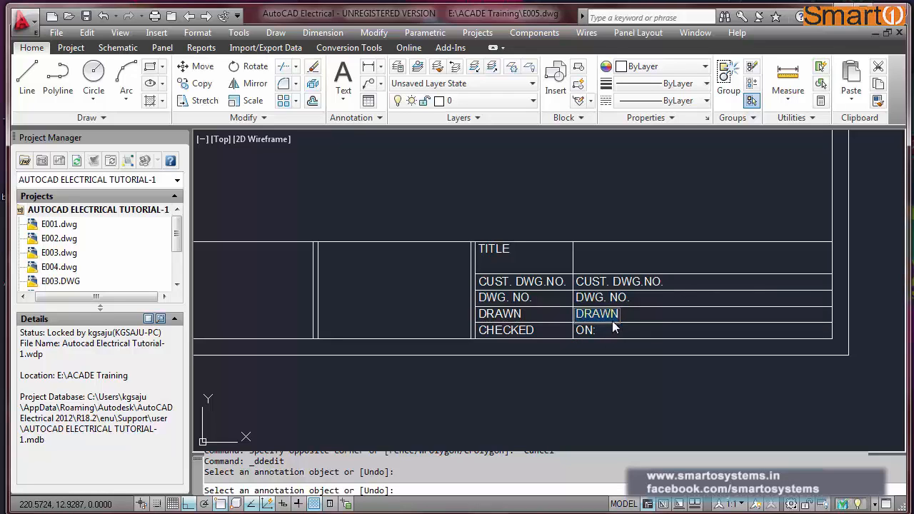
pyautogui.write('ON')
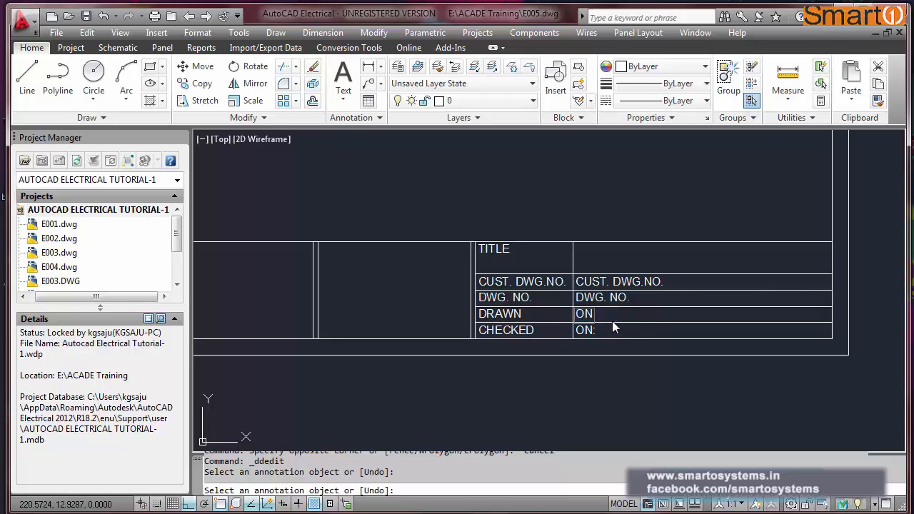
pyautogui.write(':')
pyautogui.press('Return')
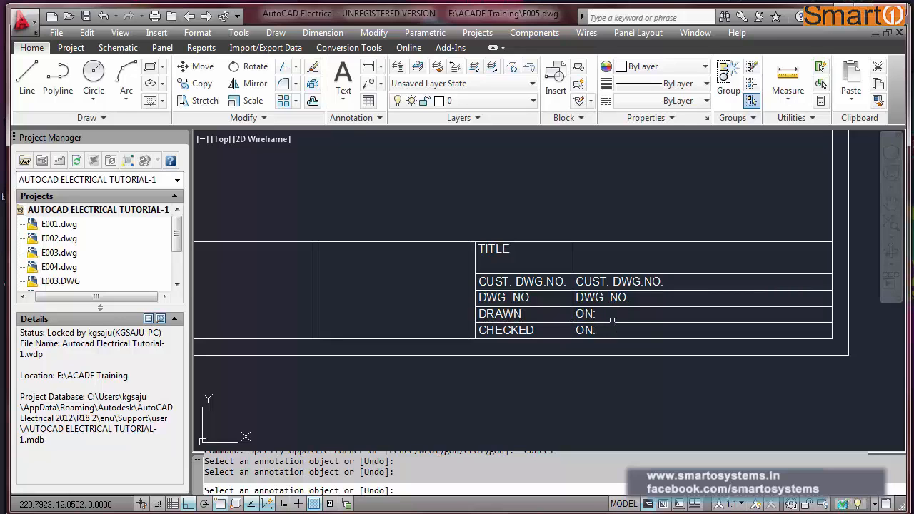
pyautogui.press('Escape')
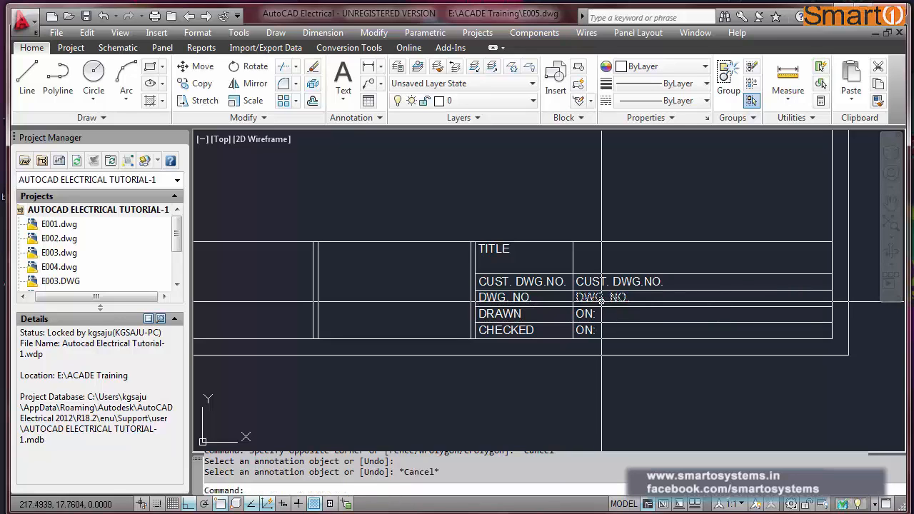
# Erase the copied DWG. NO. and CUST. DWG.NO. texts in the second column.
pyautogui.write('E')
pyautogui.press('Return')
pyautogui.click(601, 298)
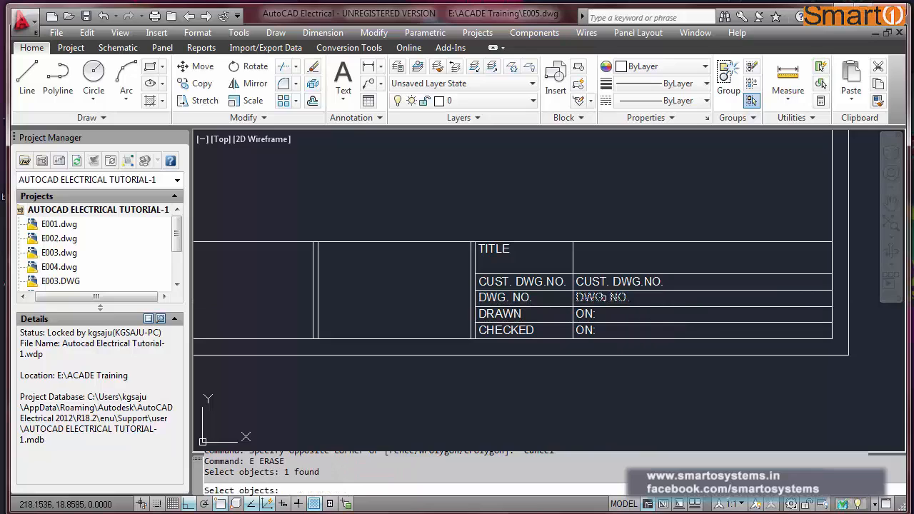
pyautogui.press('Return')
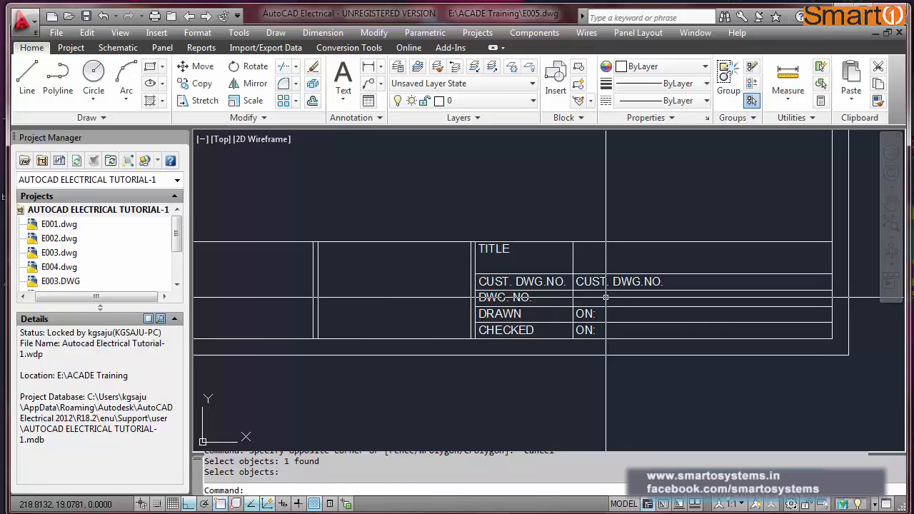
pyautogui.press('Return')
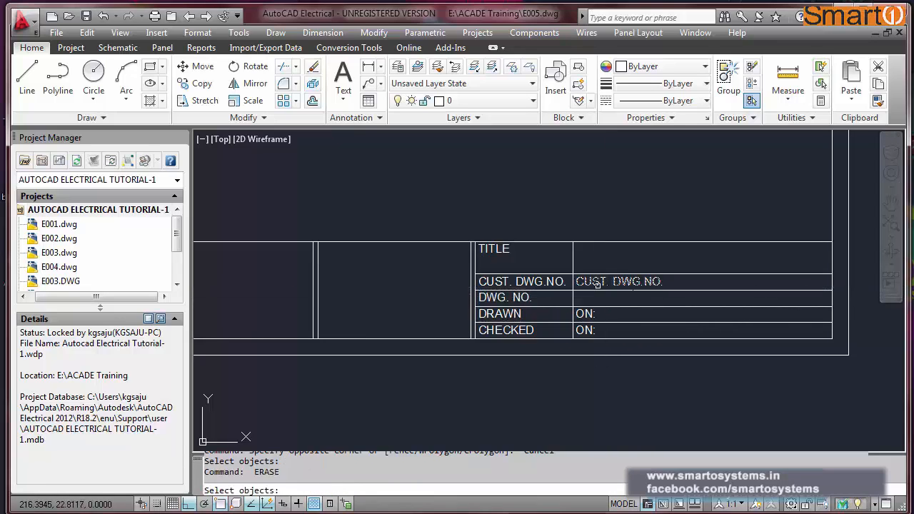
pyautogui.click(597, 282)
pyautogui.press('Return')
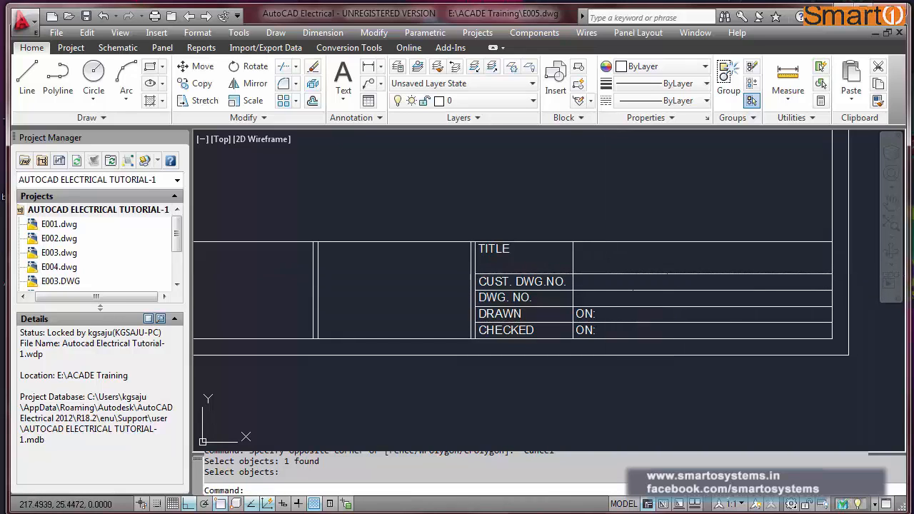
# Try to copy the vertical divider beside the label column about 24 units to the right.
pyautogui.press('Escape')
pyautogui.write('CO')
pyautogui.press('space')
pyautogui.click(563, 253)
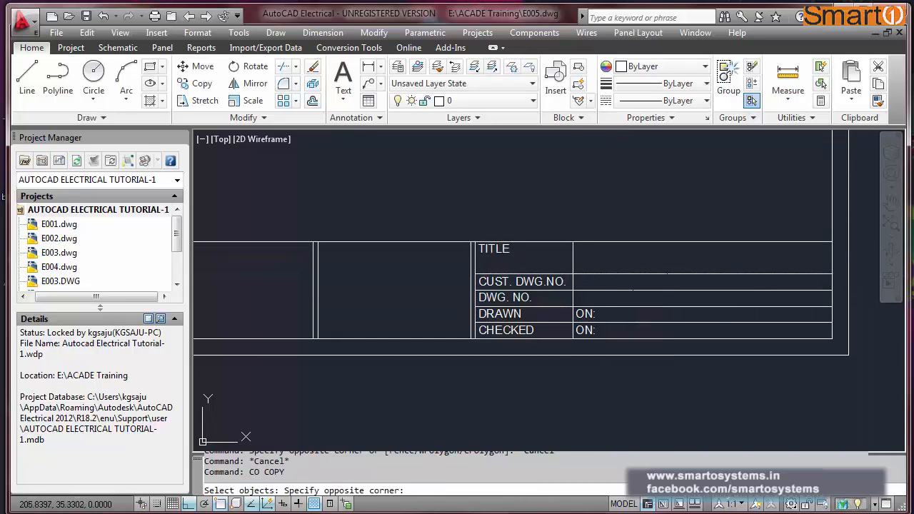
pyautogui.click(582, 355)
pyautogui.press('Return')
pyautogui.click(564, 378)
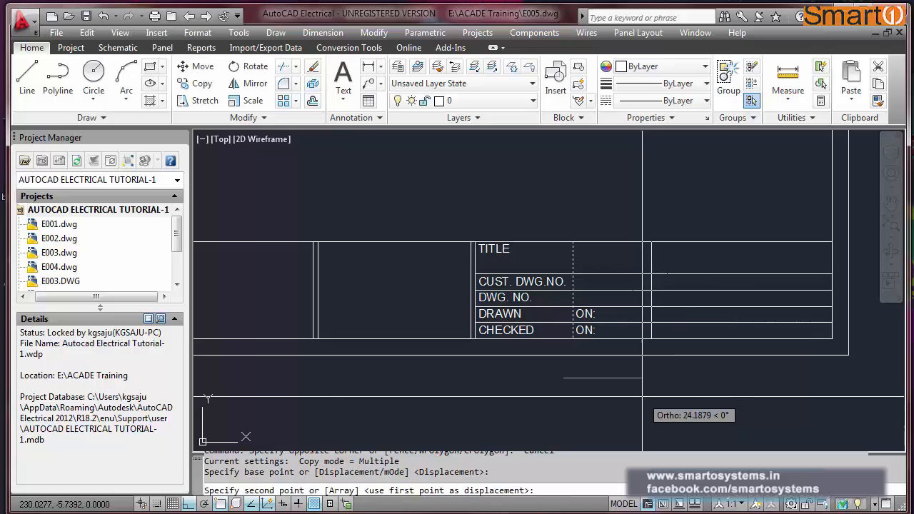
pyautogui.click(642, 397)
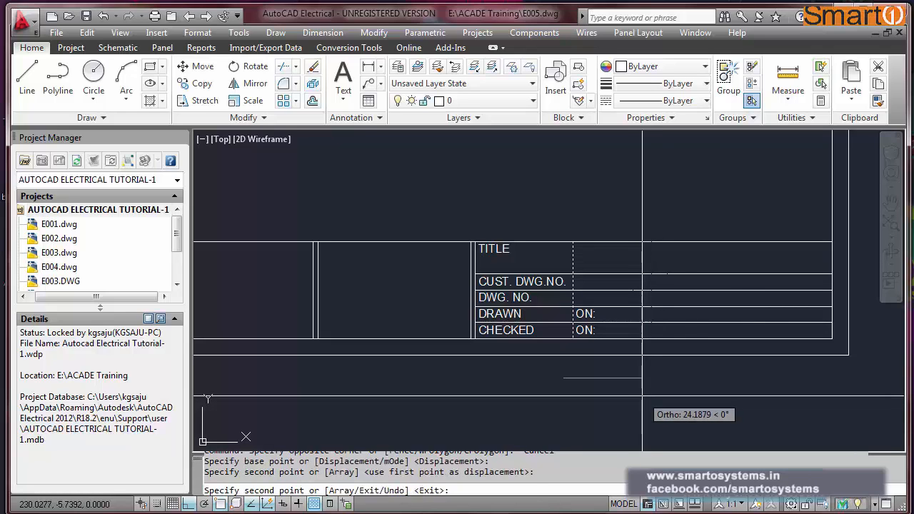
pyautogui.press('Escape')
# Erase the freehand copy of the vertical divider.
pyautogui.write('E')
pyautogui.press('Return')
pyautogui.click(669, 255)
pyautogui.click(638, 266)
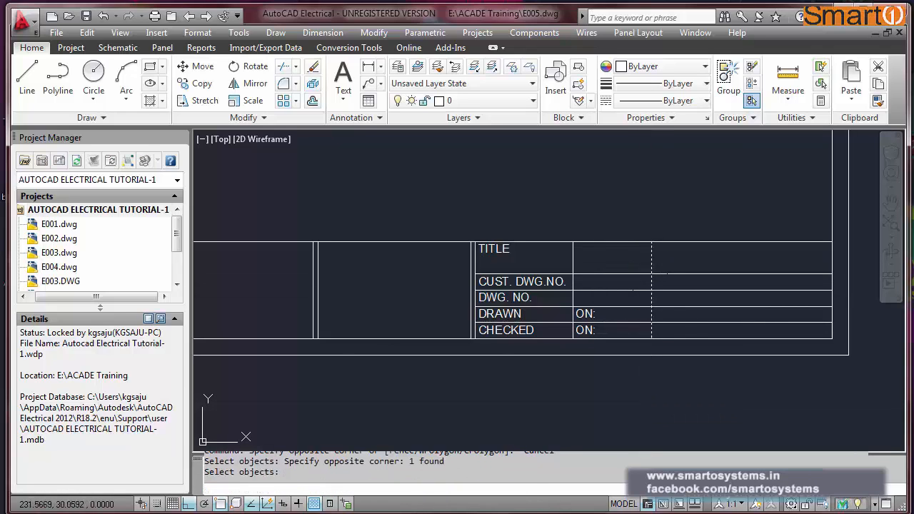
pyautogui.press('Return')
# Copy the vertical divider beside the label column exactly 25 units to the right.
pyautogui.write('CO')
pyautogui.press('Return')
pyautogui.click(566, 230)
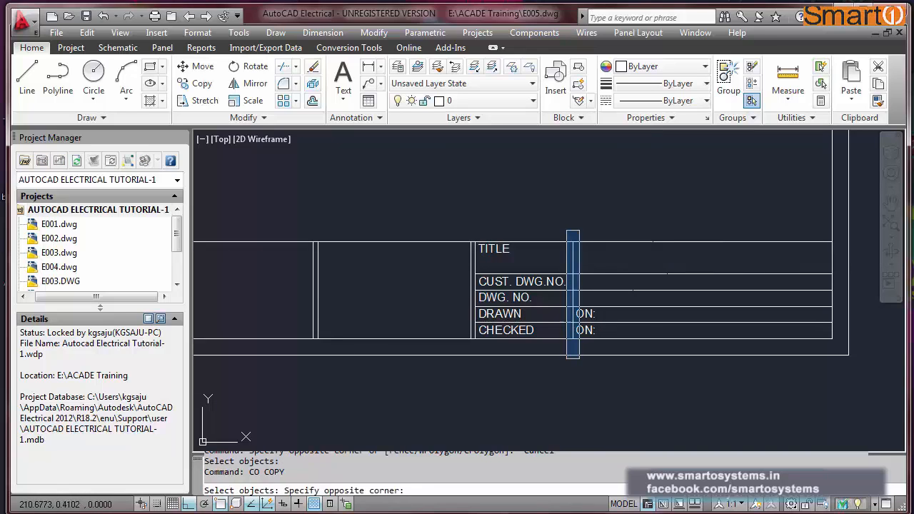
pyautogui.click(581, 363)
pyautogui.press('Return')
pyautogui.click(571, 373)
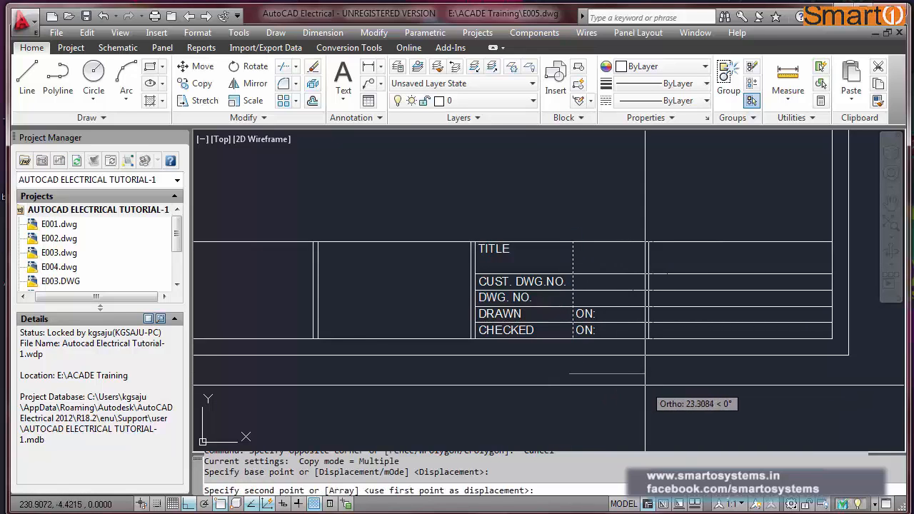
pyautogui.write('25')
pyautogui.press('Return')
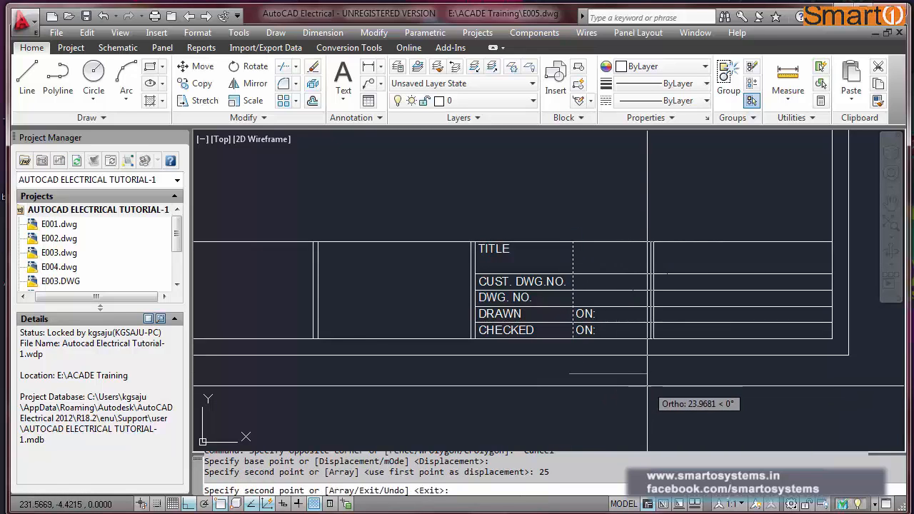
pyautogui.press('Escape')
# Trim the copied divider above the DRAWN row, using that row's upper line as the cutting edge.
pyautogui.write('tr')
pyautogui.press('Return')
pyautogui.click(679, 318)
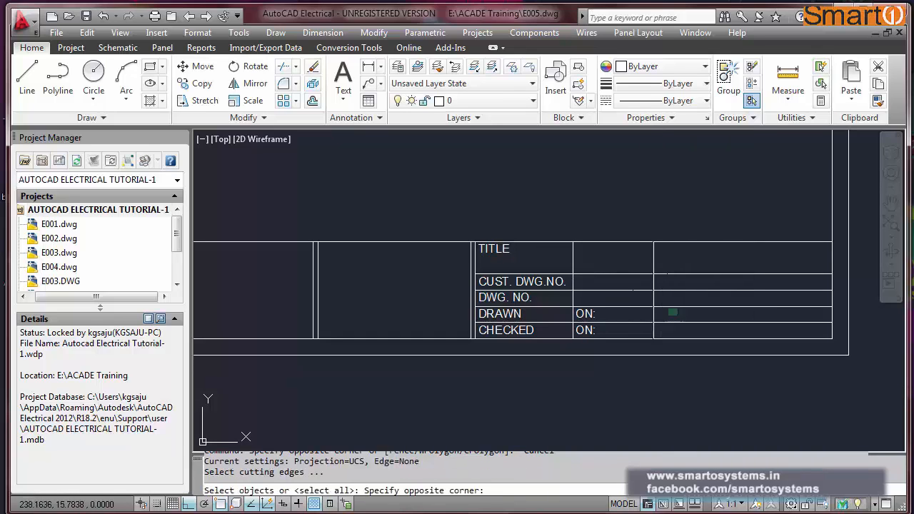
pyautogui.click(666, 300)
pyautogui.press('Return')
pyautogui.click(664, 298)
pyautogui.click(649, 295)
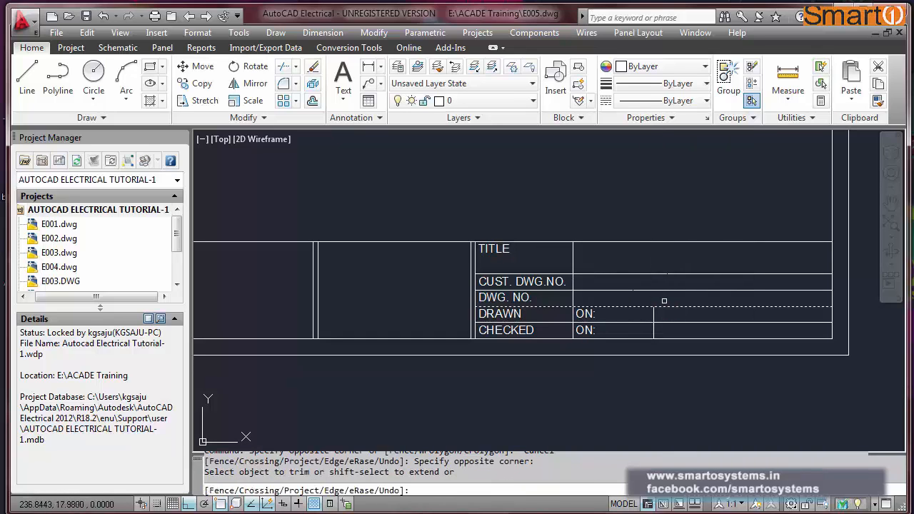
pyautogui.press('Escape')
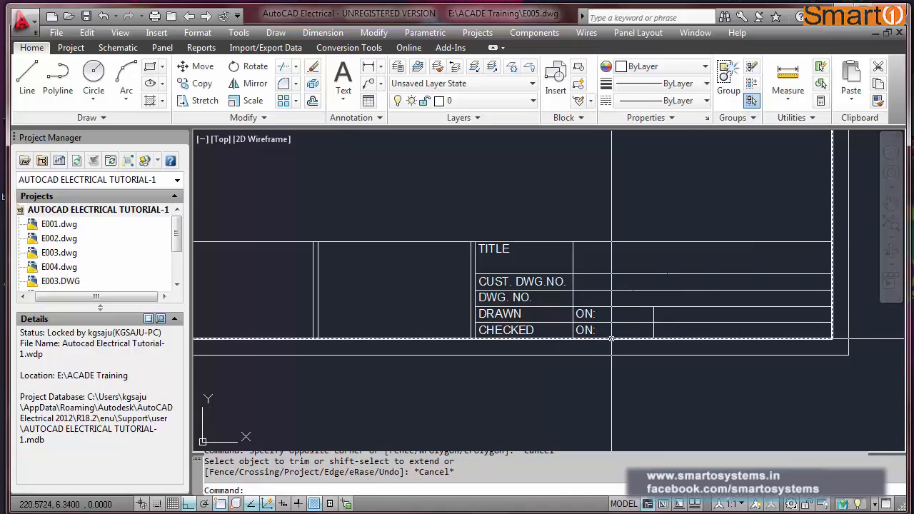
pyautogui.press('Escape')
pyautogui.press('Escape')
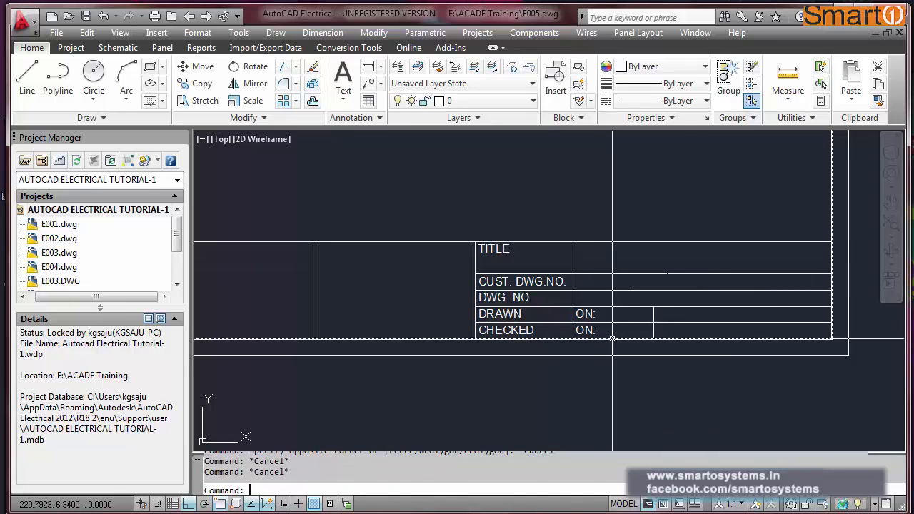
pyautogui.write('C')
pyautogui.press('Return')
pyautogui.press('Escape')
pyautogui.press('Escape')
# Copy both ON: texts and the short divider one cell to the right, from the ON: cell's lower-left corner to the divider's lower end.
pyautogui.write('C')
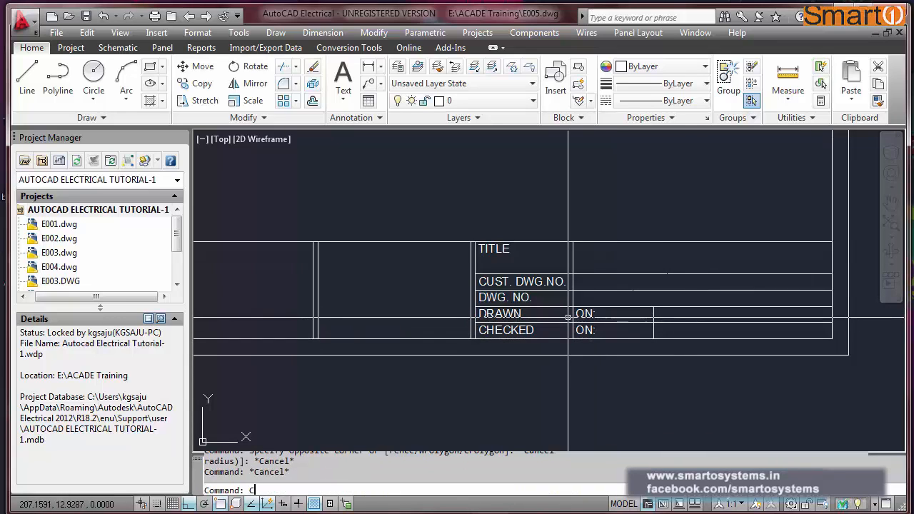
pyautogui.write('O')
pyautogui.press('Return')
pyautogui.click(562, 305)
pyautogui.click(685, 356)
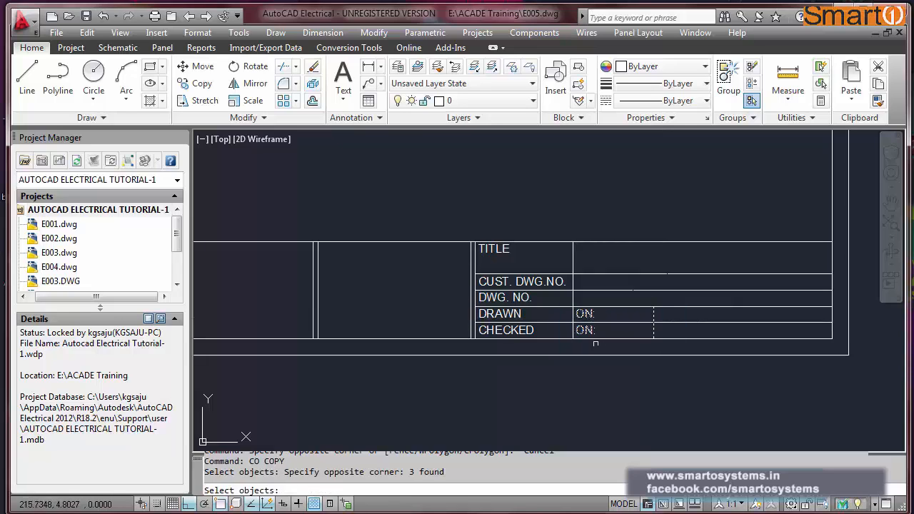
pyautogui.press('Return')
pyautogui.click(573, 338)
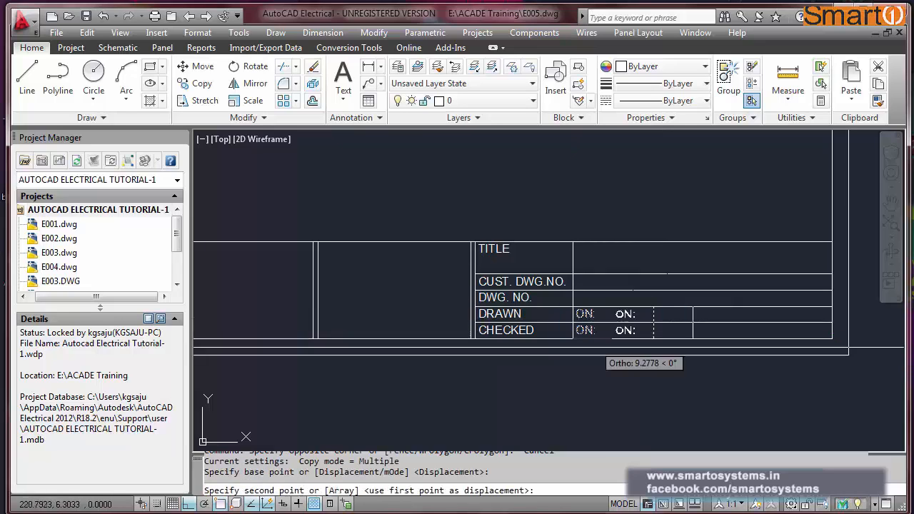
pyautogui.click(654, 338)
pyautogui.press('Escape')
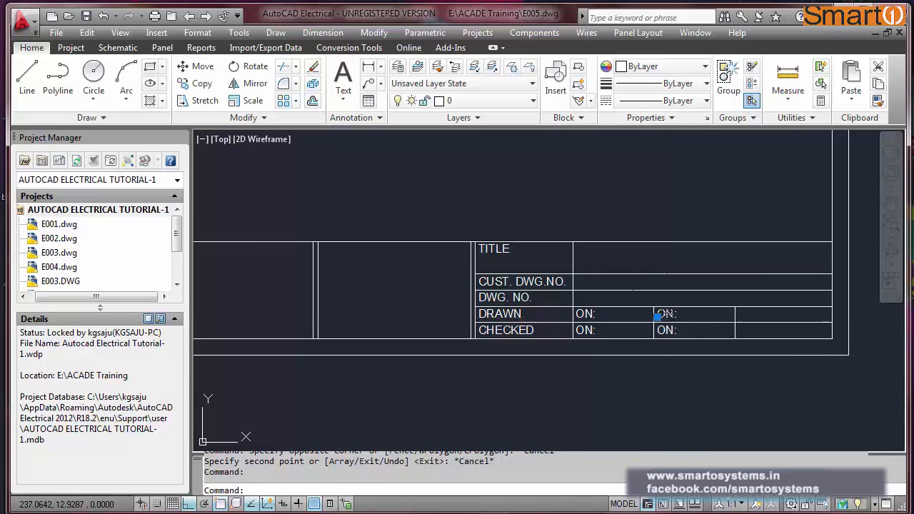
# Change the copied ON: texts in the DRAWN and CHECKED rows to BY:.
pyautogui.doubleClick(664, 314)
pyautogui.write('BY:')
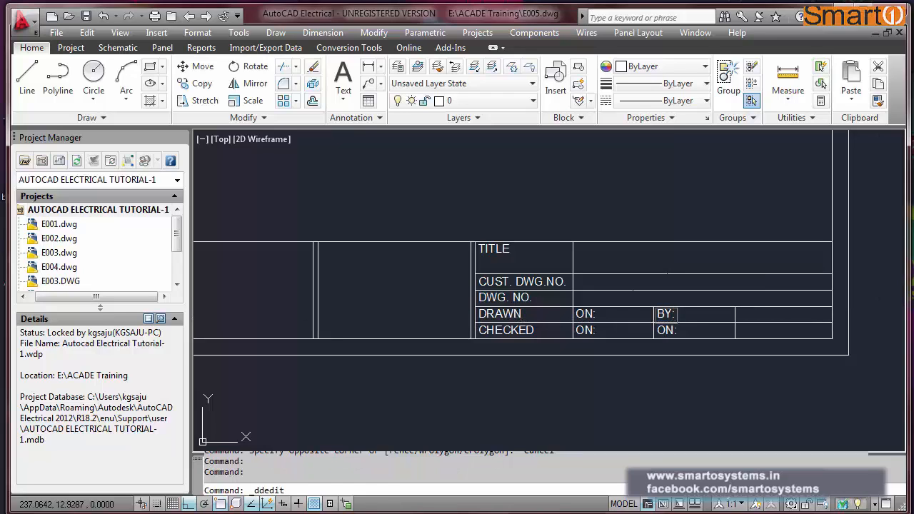
pyautogui.press('Return')
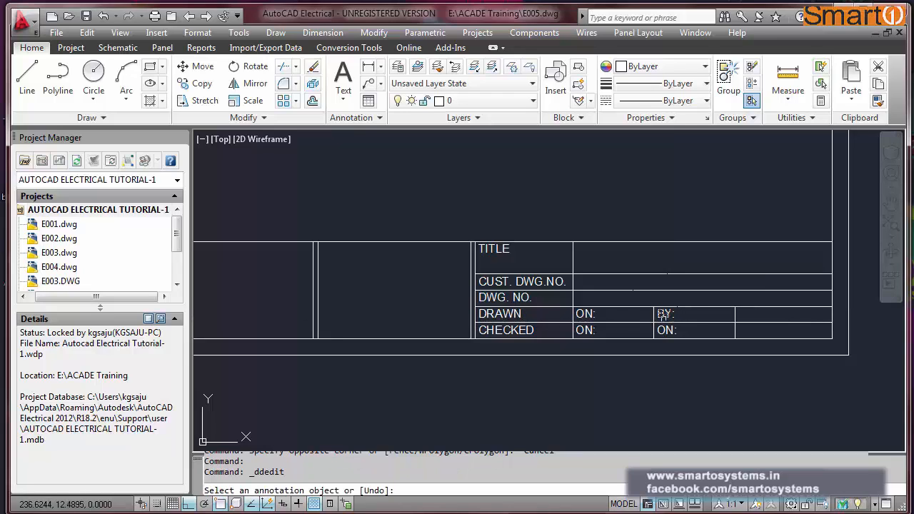
pyautogui.click(668, 332)
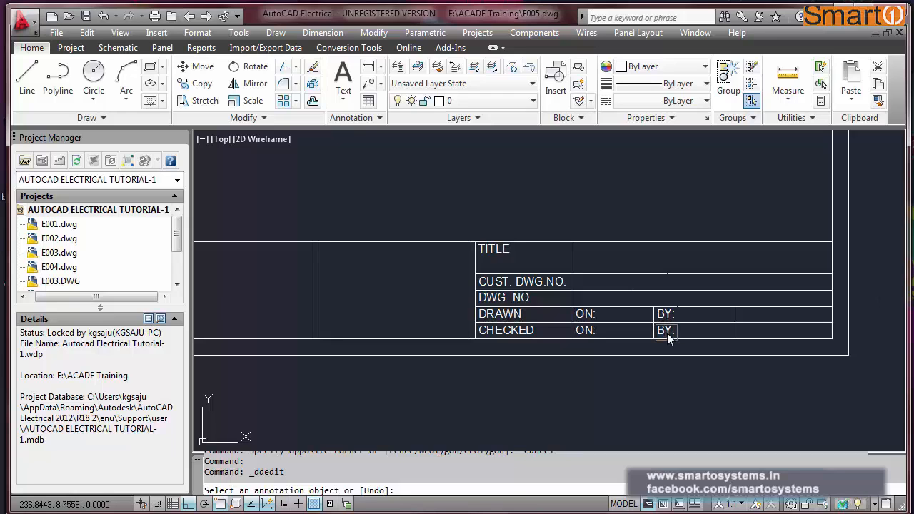
pyautogui.click(667, 336)
pyautogui.press('Return')
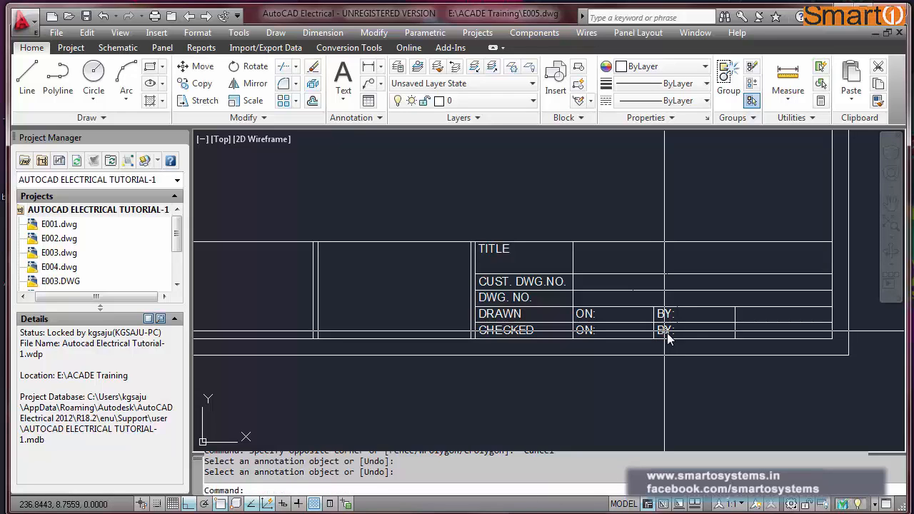
# Copy the CHECKED row's BY: text one cell to the right, from its cell's lower-left corner to the next divider's lower end.
pyautogui.press('Escape')
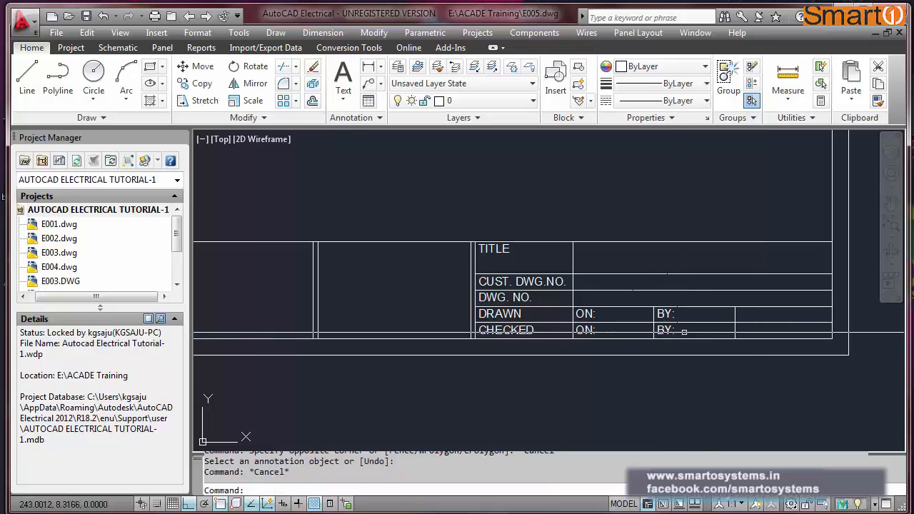
pyautogui.write('CO')
pyautogui.press('Return')
pyautogui.click(673, 331)
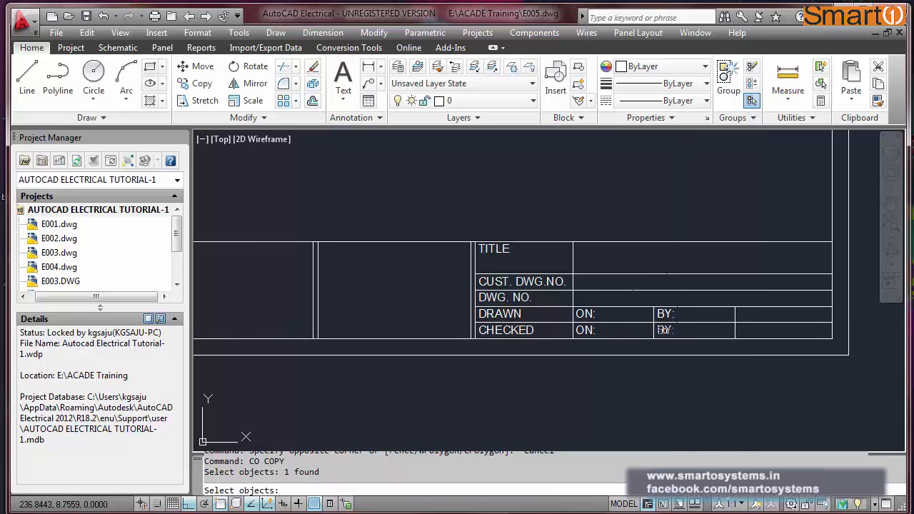
pyautogui.press('Return')
pyautogui.click(655, 337)
pyautogui.click(736, 337)
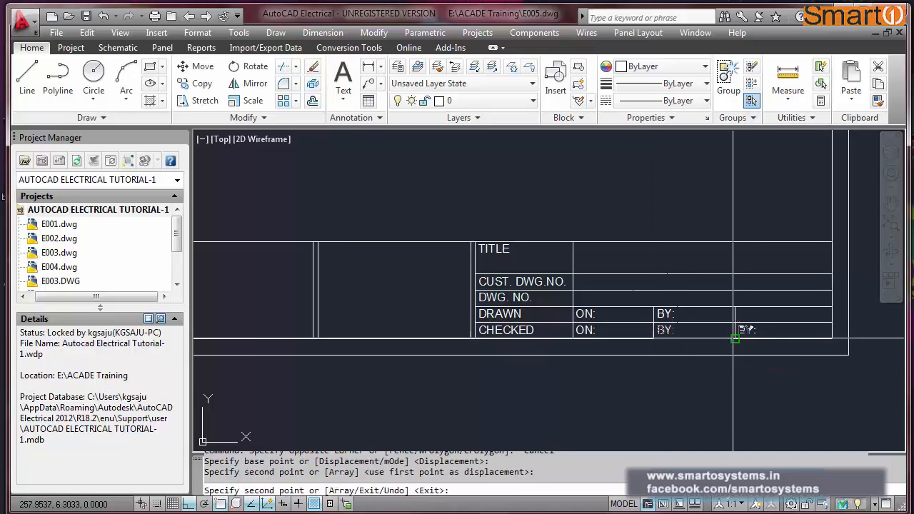
pyautogui.press('Escape')
# Change the copied BY: text in the last cell of the CHECKED row to FILE:.
pyautogui.doubleClick(743, 333)
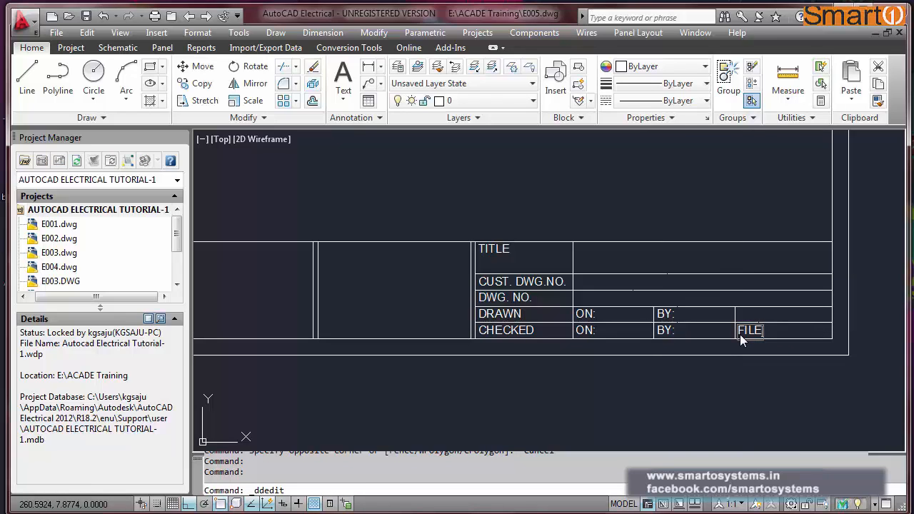
pyautogui.press('Return')
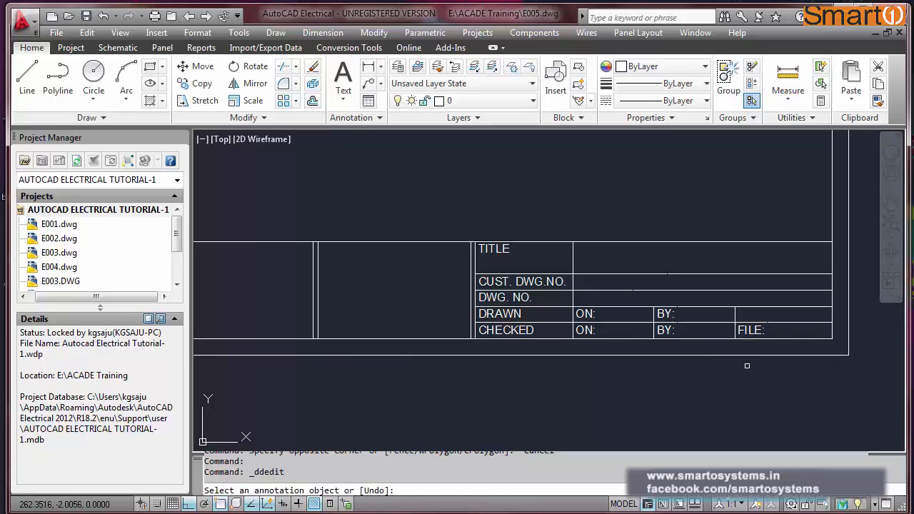
pyautogui.press('Escape')
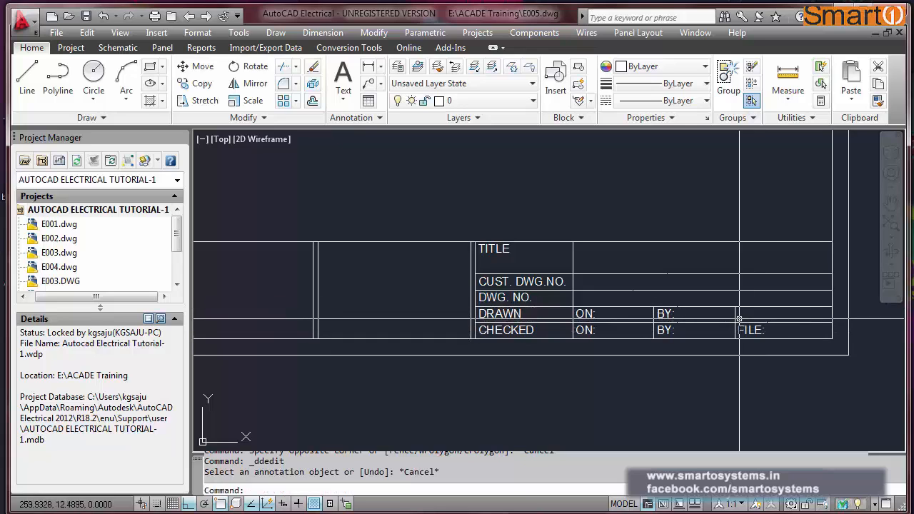
pyautogui.write('c')
pyautogui.press('Return')
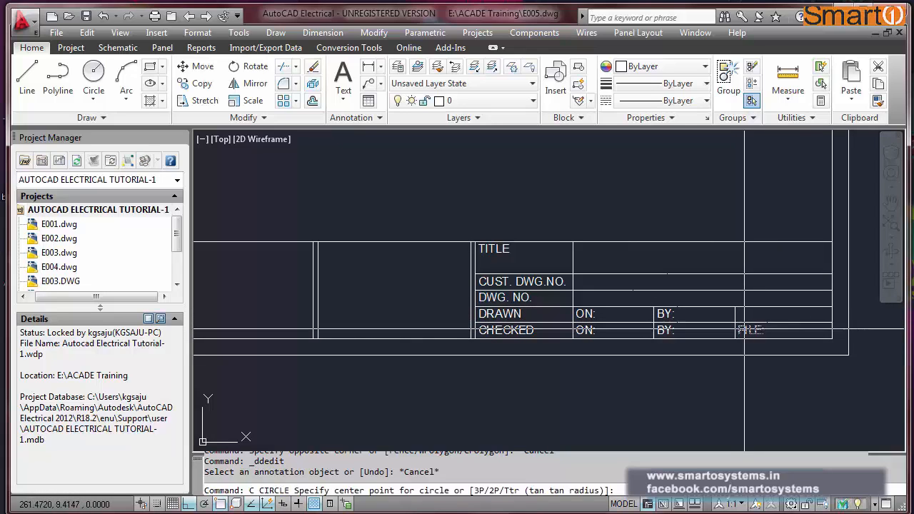
pyautogui.press('Escape')
# Copy the FILE: text one row up into the last cell of the DRAWN row, using the row corners at the inner border.
pyautogui.write('CO')
pyautogui.press('Return')
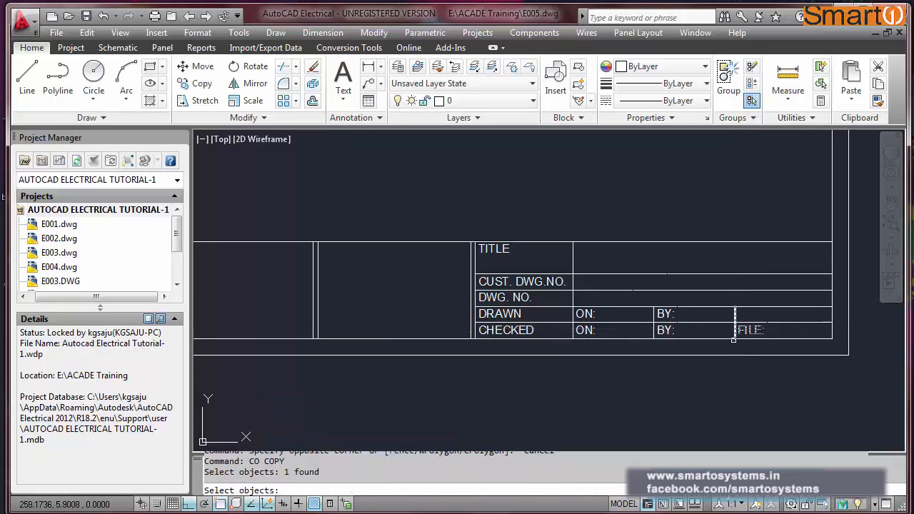
pyautogui.press('Return')
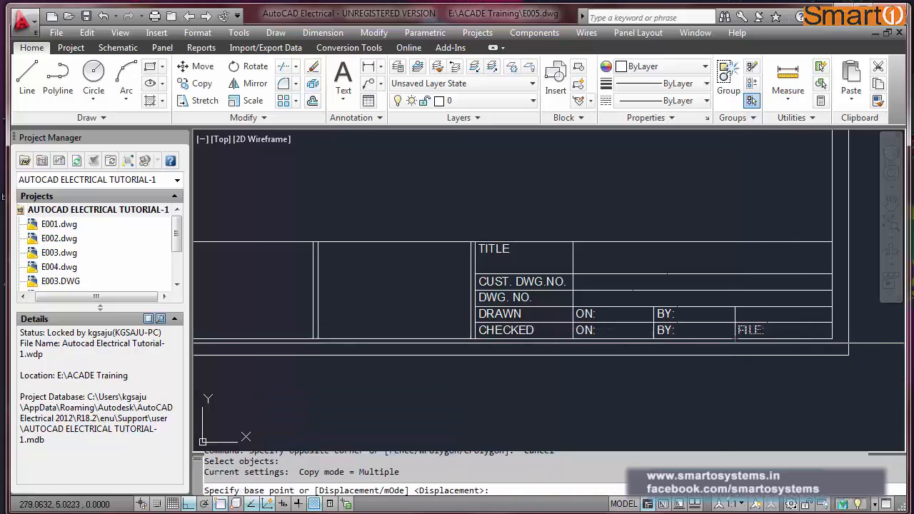
pyautogui.click(833, 339)
pyautogui.click(833, 323)
pyautogui.press('Escape')
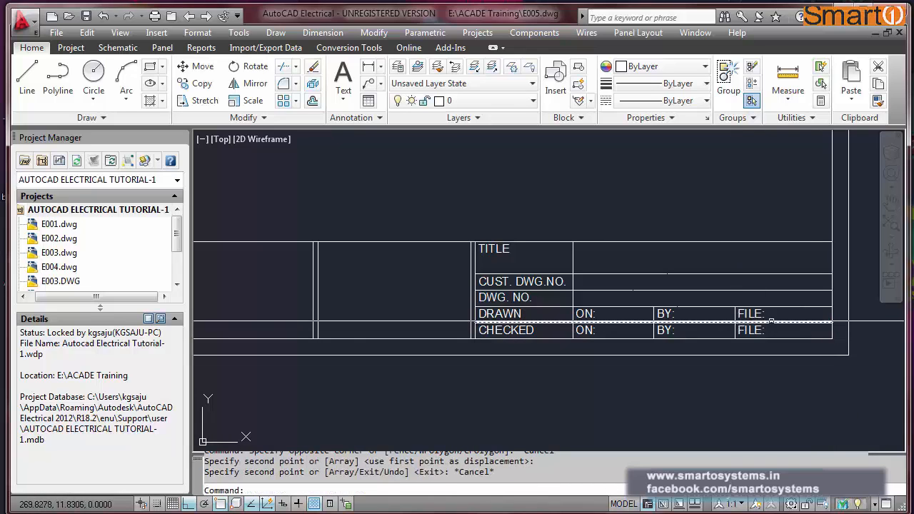
# Change the copied FILE: text in the DRAWN row to INST:.
pyautogui.doubleClick(754, 315)
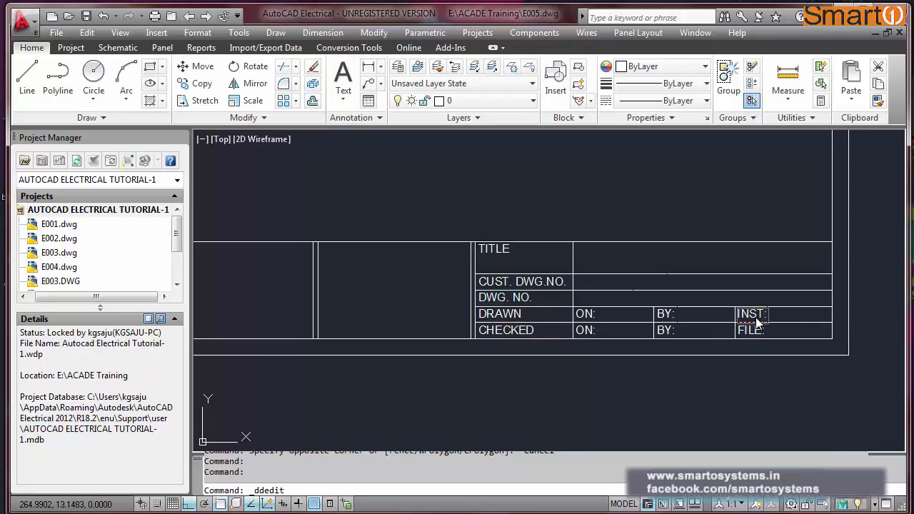
pyautogui.write('INST:')
pyautogui.press('Return')
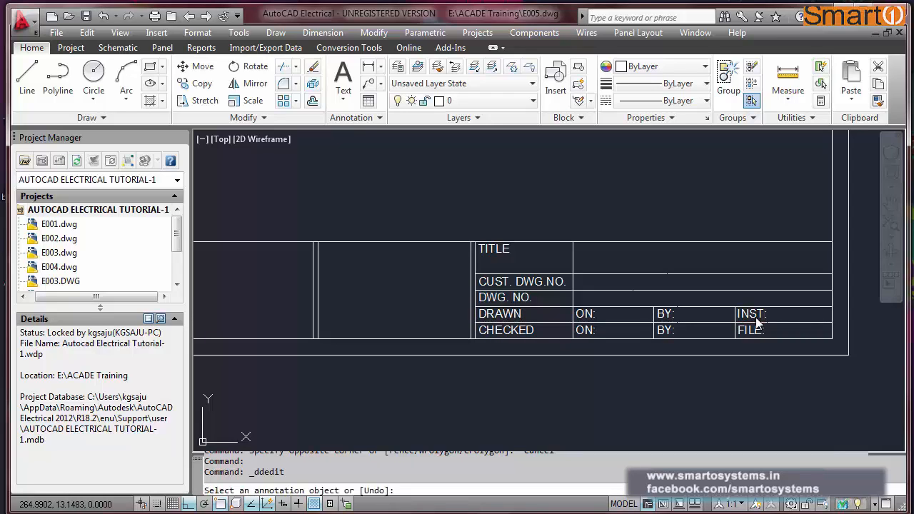
pyautogui.press('Return')
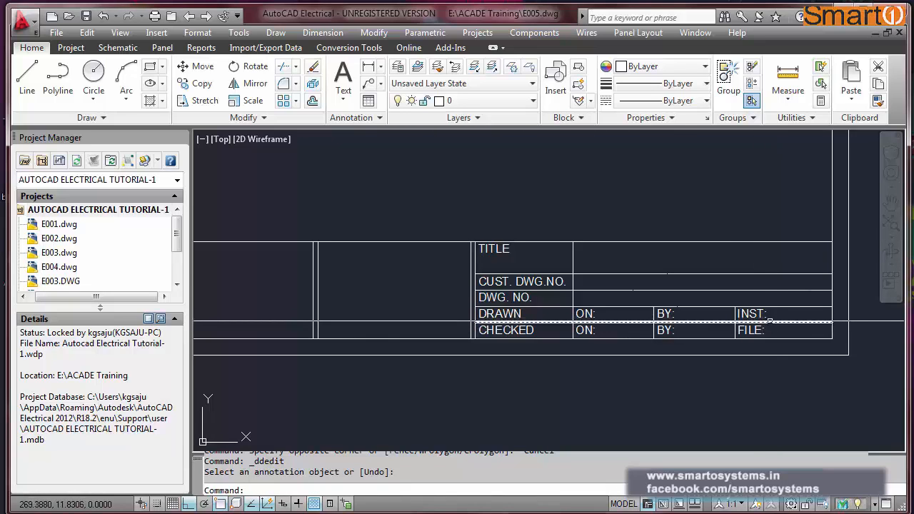
# Examine the labelled title block cells and the empty compartments between them and the opposite border.
pyautogui.scroll(3, 770, 322)
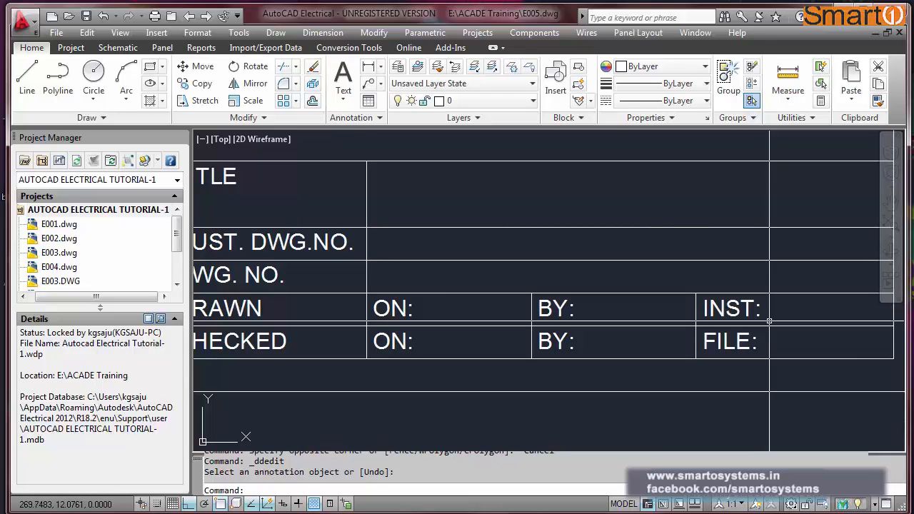
pyautogui.scroll(-2, 769, 321)
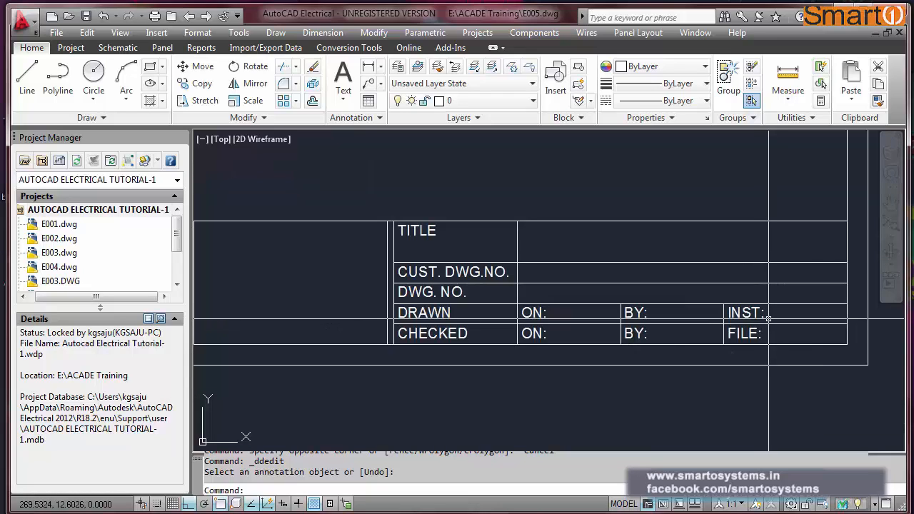
pyautogui.scroll(-1, 769, 318)
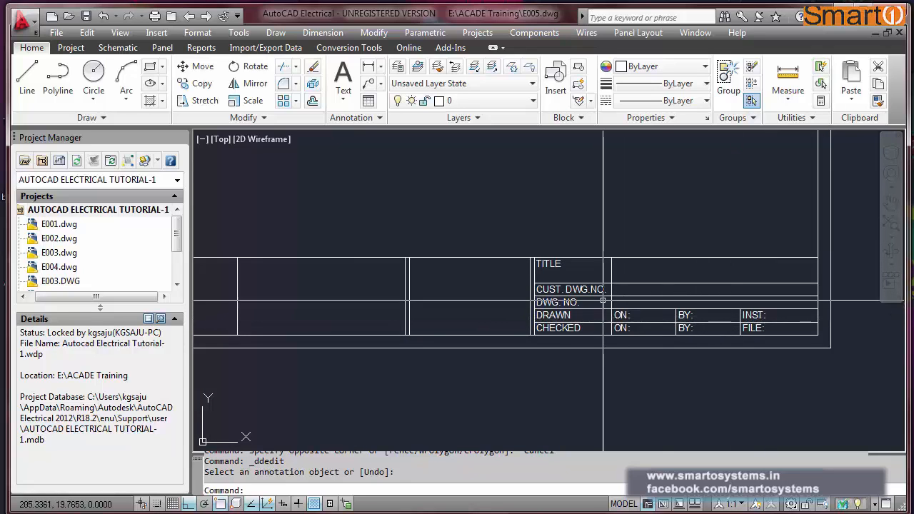
pyautogui.scroll(-1, 680, 307)
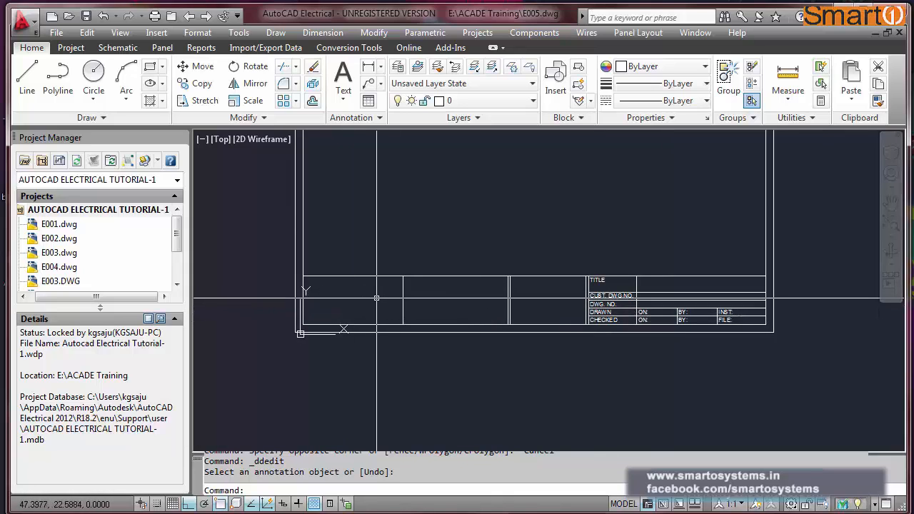
pyautogui.scroll(1, 317, 321)
pyautogui.scroll(1, 317, 321)
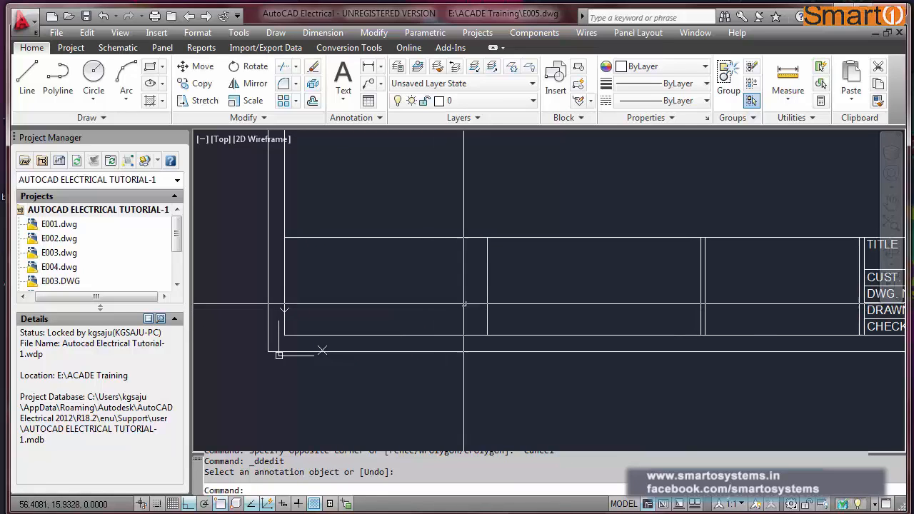
pyautogui.scroll(-1, 511, 272)
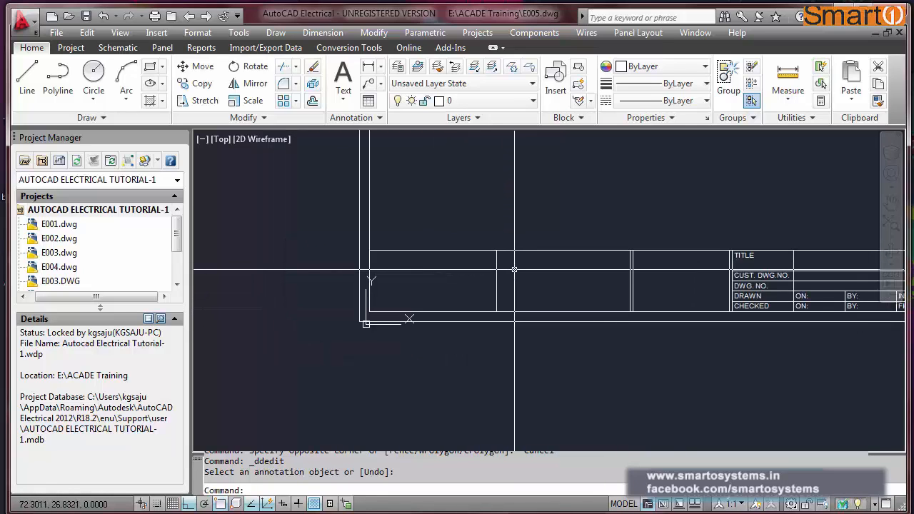
pyautogui.scroll(1, 514, 270)
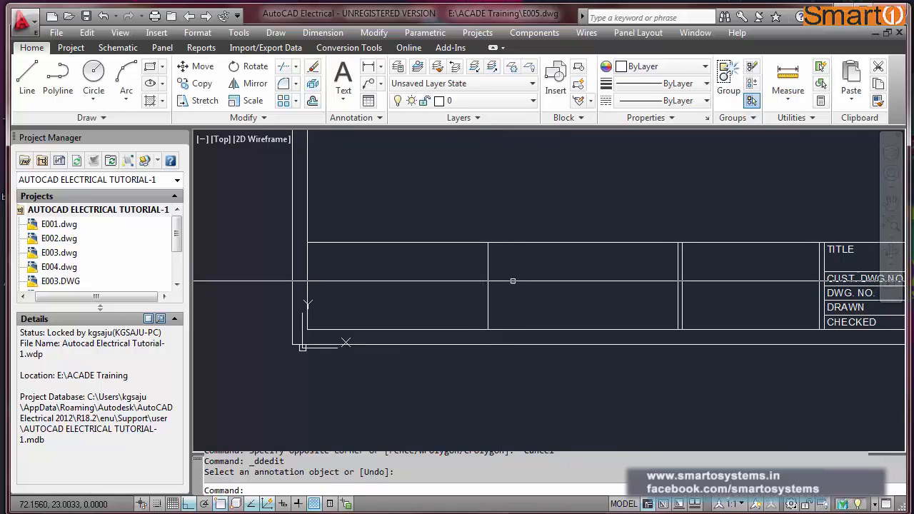
pyautogui.press('Escape')
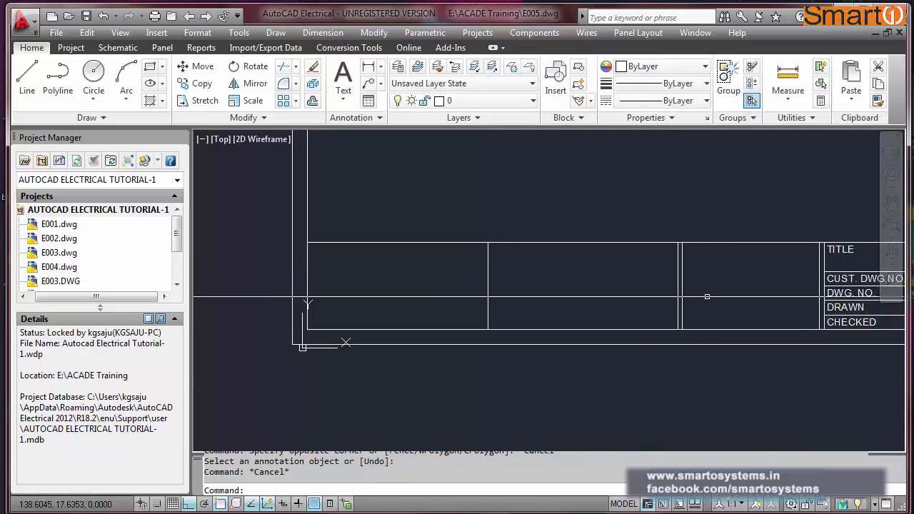
pyautogui.scroll(-4, 694, 296)
pyautogui.scroll(3, 770, 281)
pyautogui.write('C')
pyautogui.press('Return')
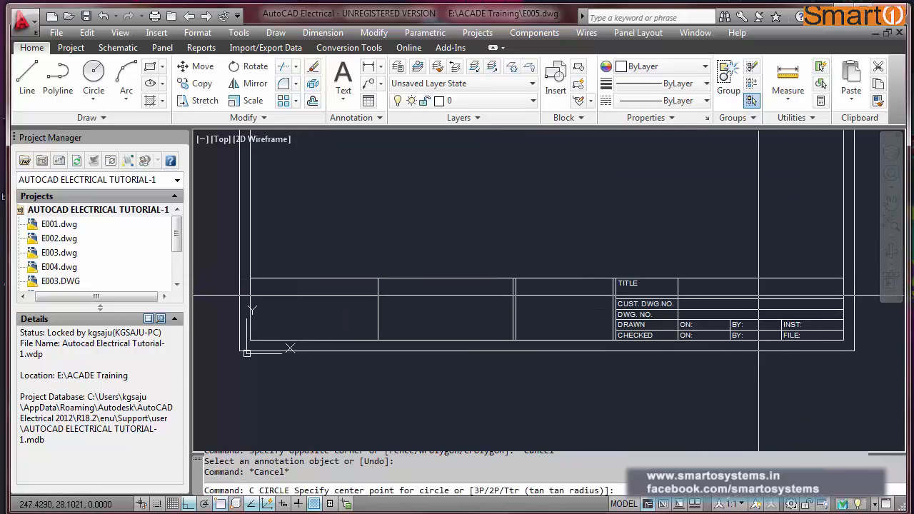
pyautogui.click(758, 295)
pyautogui.press('Escape')
# Copy the horizontal lines above and below CUST. DWG.NO. about 237 units straight left, ending inside the leftmost compartment.
pyautogui.write('CO')
pyautogui.press('Return')
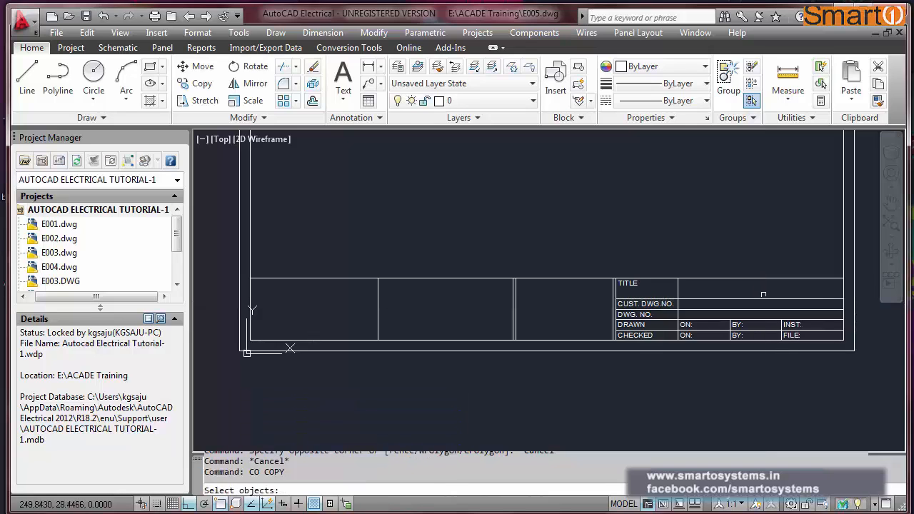
pyautogui.click(759, 312)
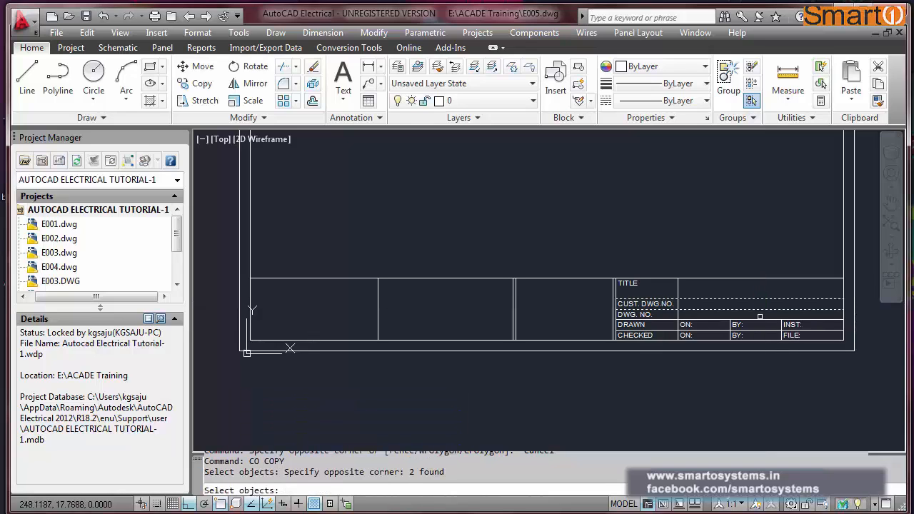
pyautogui.press('Return')
pyautogui.click(843, 309)
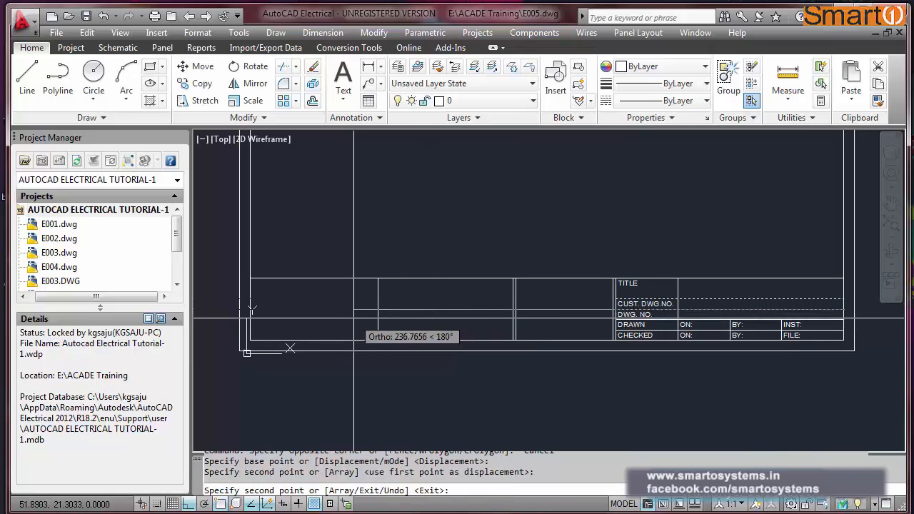
pyautogui.press('Escape')
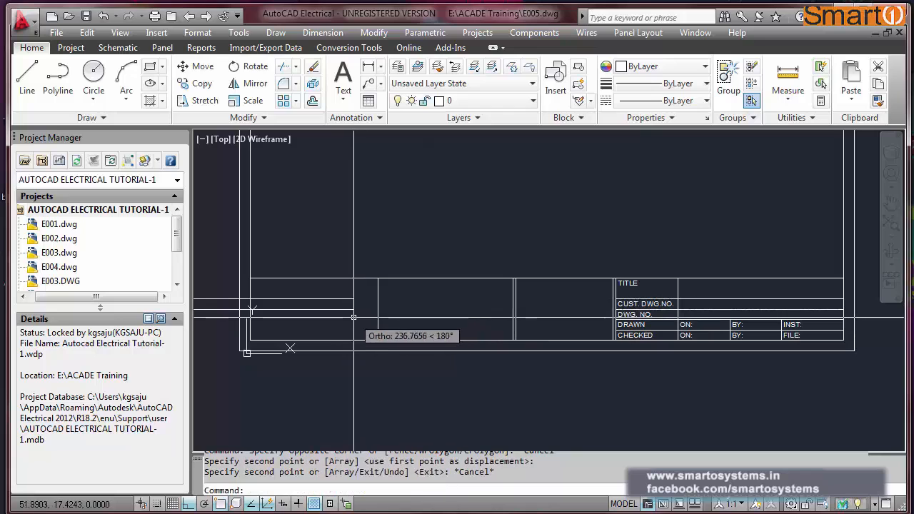
# Extend the two copied horizontal lines to the vertical divider of the leftmost compartment.
pyautogui.scroll(2, 378, 311)
pyautogui.write('EX')
pyautogui.press('Return')
pyautogui.click(390, 307)
pyautogui.click(354, 317)
pyautogui.press('Return')
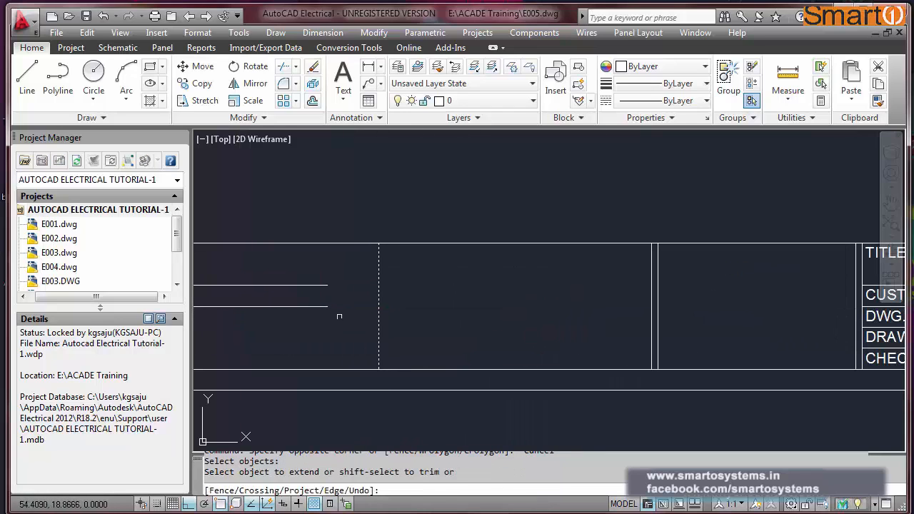
pyautogui.press('Escape')
pyautogui.scroll(-5, 361, 300)
pyautogui.scroll(3, 355, 294)
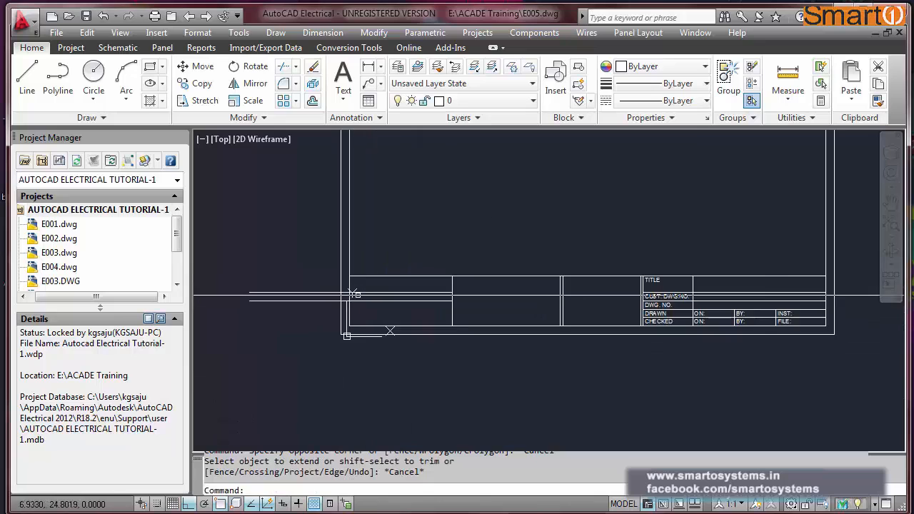
pyautogui.scroll(3, 355, 294)
pyautogui.write('R')
pyautogui.press('Return')
pyautogui.press('Escape')
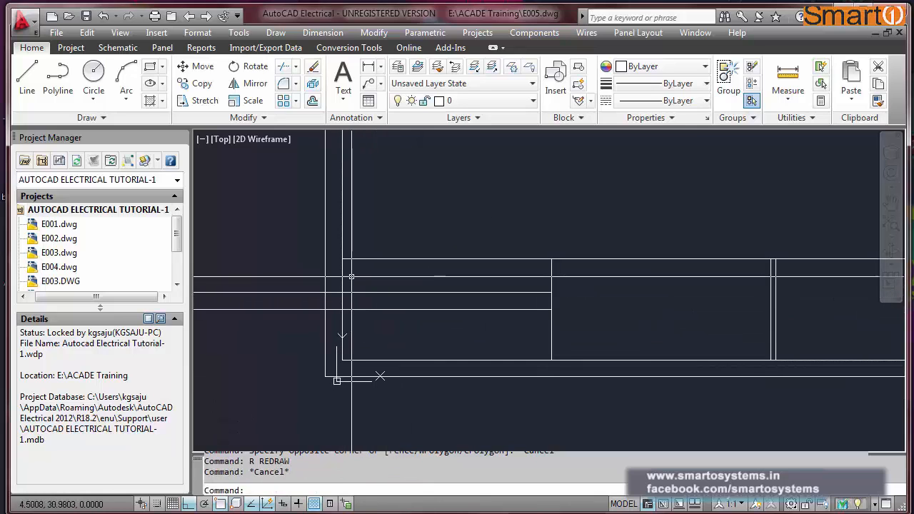
# Trim the parts of both copied lines outside the inner border, using that border as the cutting edge.
pyautogui.write('TR')
pyautogui.press('Return')
pyautogui.click(368, 271)
pyautogui.click(335, 279)
pyautogui.press('Return')
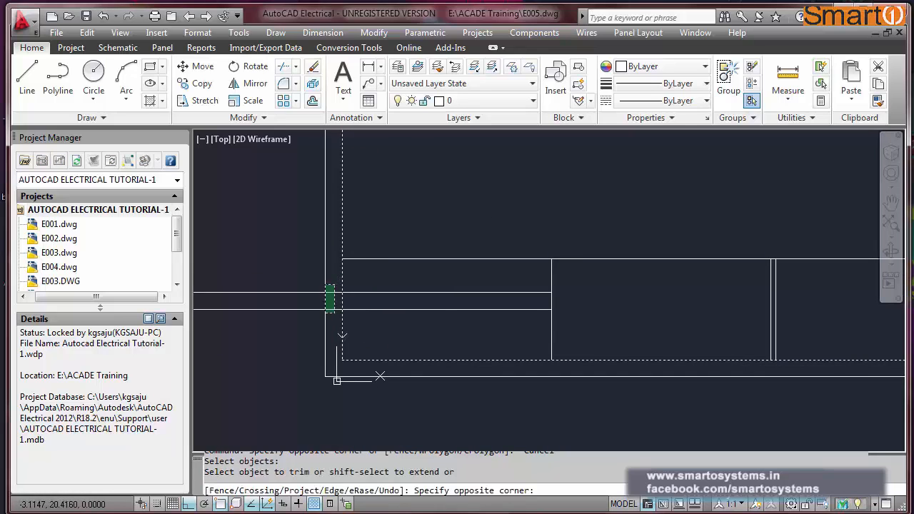
pyautogui.press('Escape')
pyautogui.write('C')
pyautogui.press('Return')
pyautogui.press('Escape')
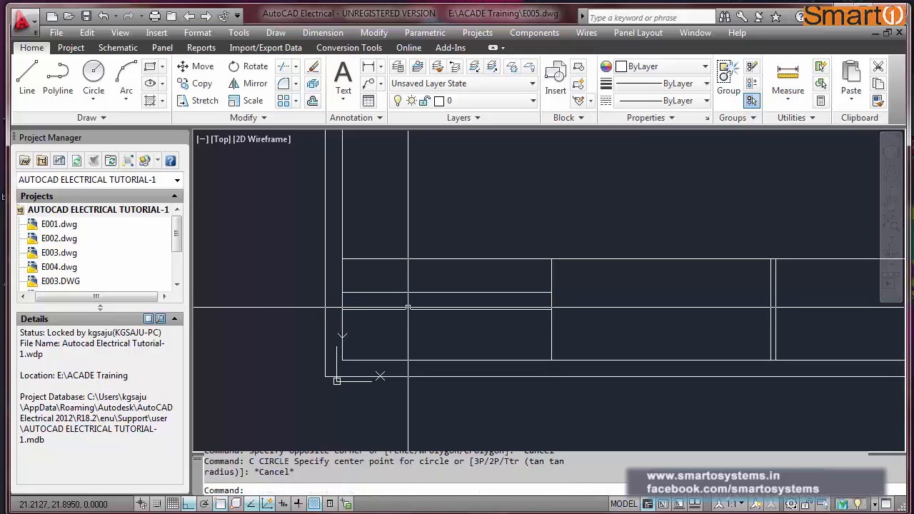
# Copy the leftmost compartment's upper row line one row up, from the lower line's right end to the upper line's right end.
pyautogui.press('Escape')
pyautogui.write('CO')
pyautogui.press('Return')
pyautogui.click(438, 296)
pyautogui.press('Return')
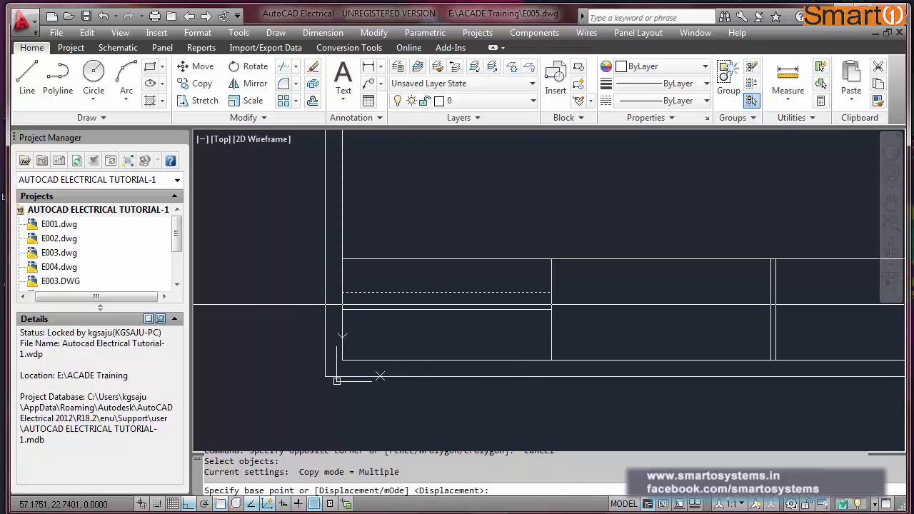
pyautogui.click(551, 308)
pyautogui.click(552, 291)
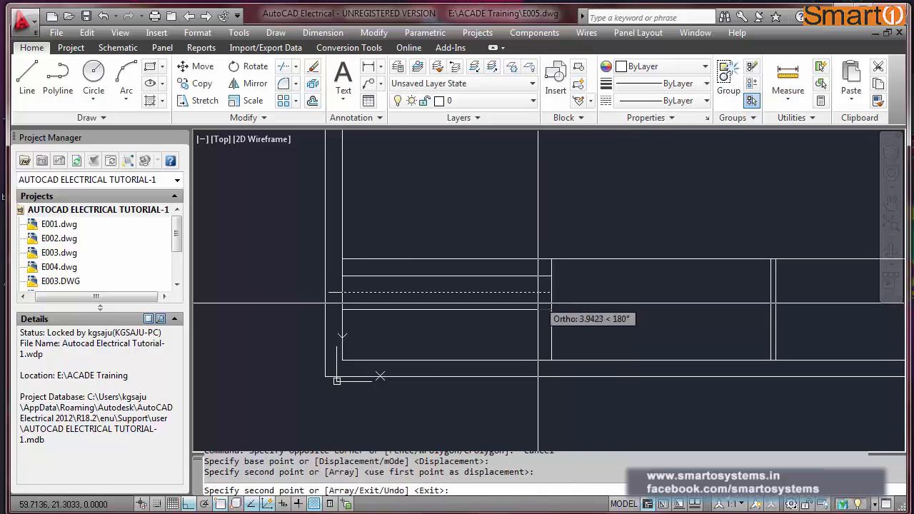
pyautogui.press('Escape')
# Copy the leftmost compartment's lower row line one and two row heights down, using its right end as the base point.
pyautogui.press('Return')
pyautogui.click(533, 320)
pyautogui.click(519, 306)
pyautogui.press('Return')
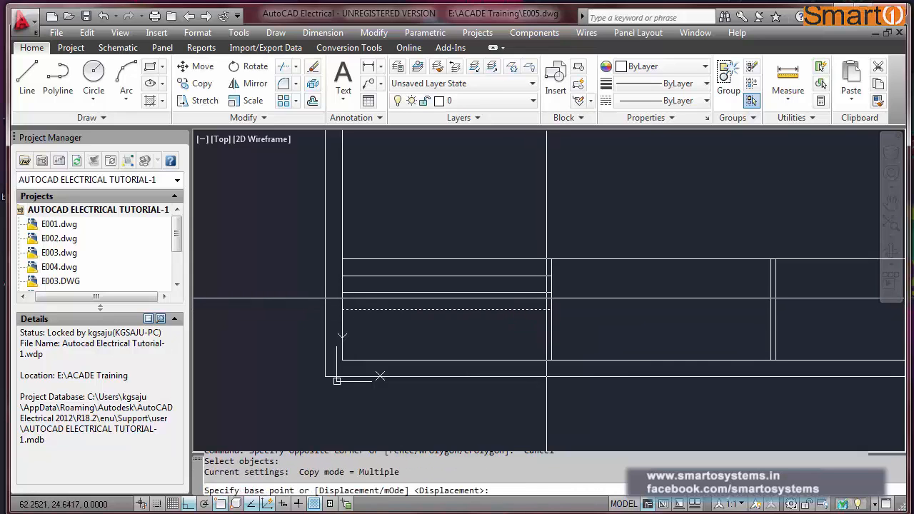
pyautogui.click(551, 309)
pyautogui.click(551, 309)
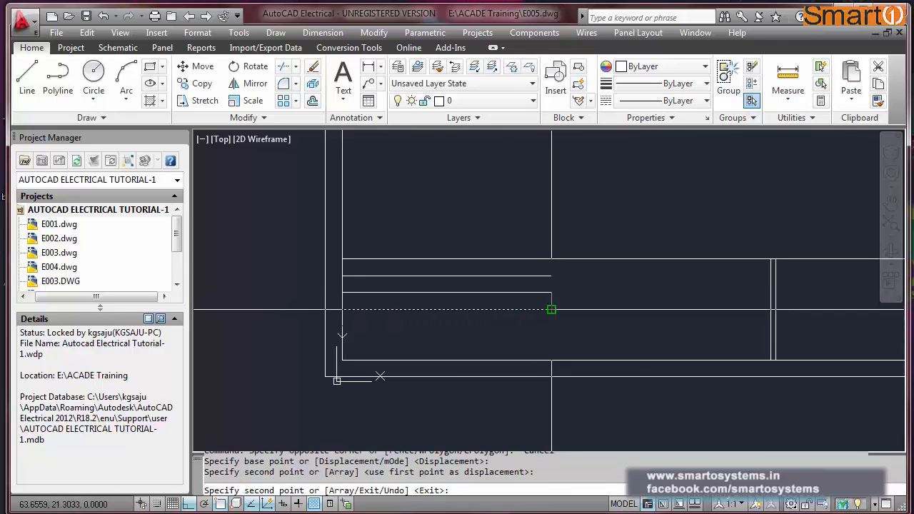
pyautogui.click(552, 326)
pyautogui.press('Escape')
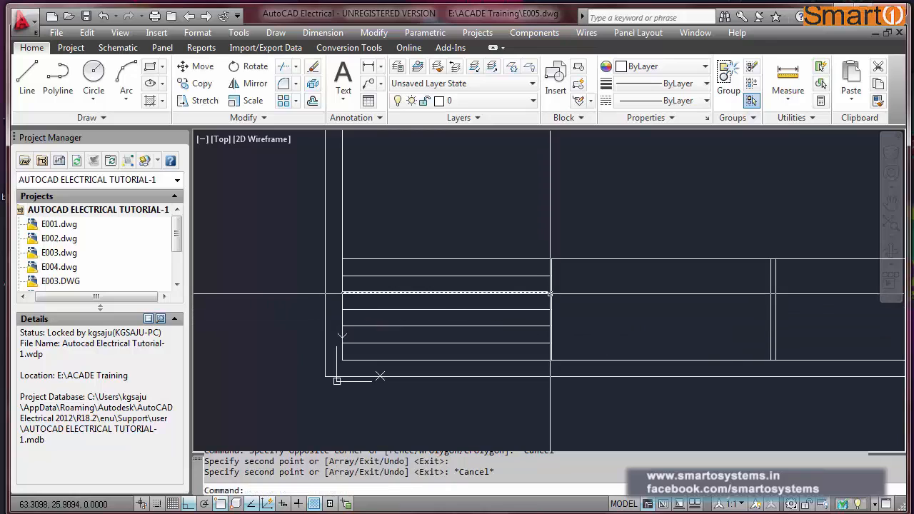
# Stretch the leftmost compartment's right divider, with its row lines, 10 units to the right.
pyautogui.scroll(-2, 552, 319)
pyautogui.write('s')
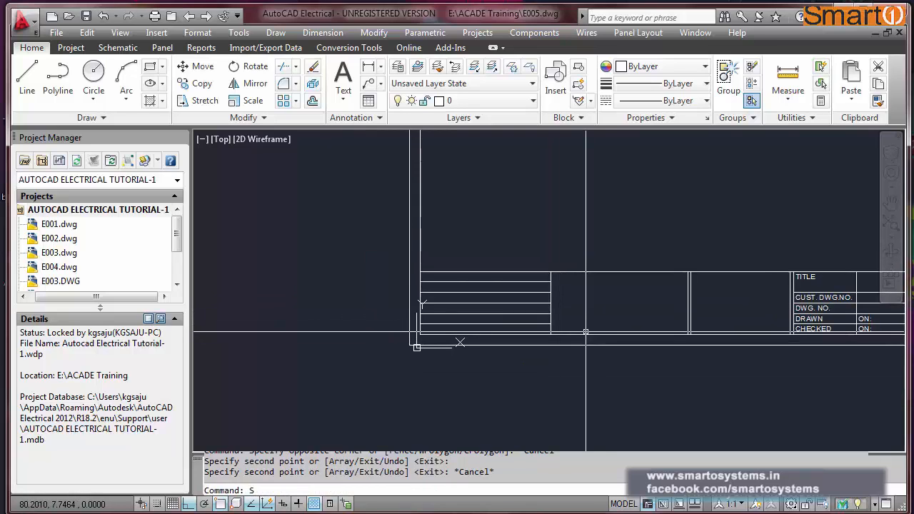
pyautogui.write('tr')
pyautogui.press('Return')
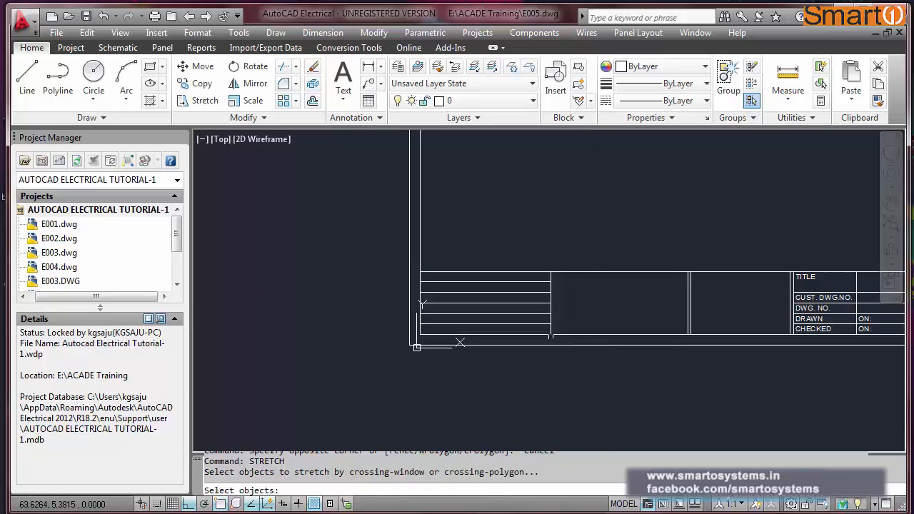
pyautogui.click(568, 369)
pyautogui.click(532, 259)
pyautogui.press('Return')
pyautogui.click(554, 251)
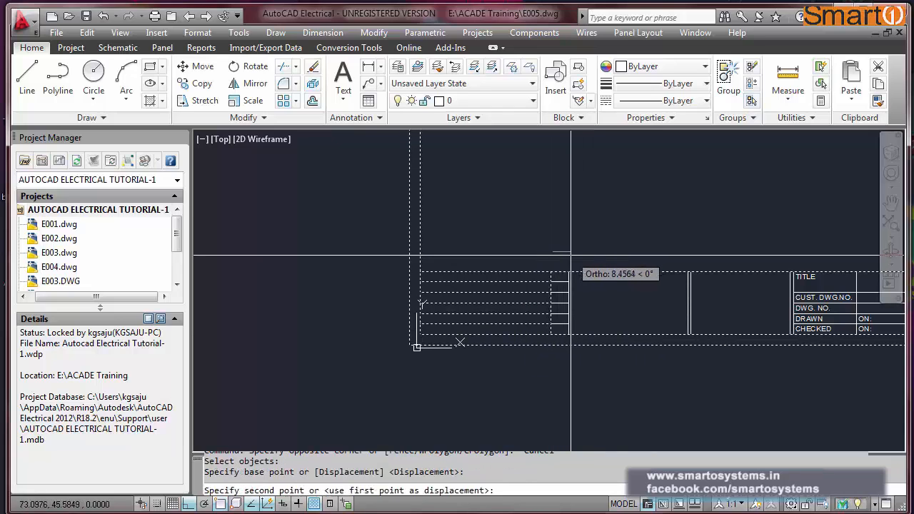
pyautogui.write('1')
pyautogui.press('Return')
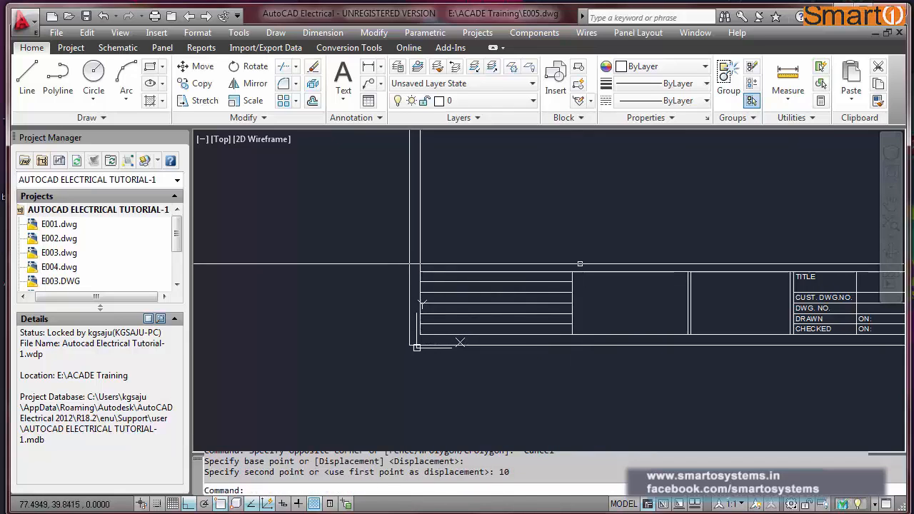
# Stretch the double vertical divider in the middle of the title block 3 units to the right.
pyautogui.press('Return')
pyautogui.click(693, 317)
pyautogui.press('Return')
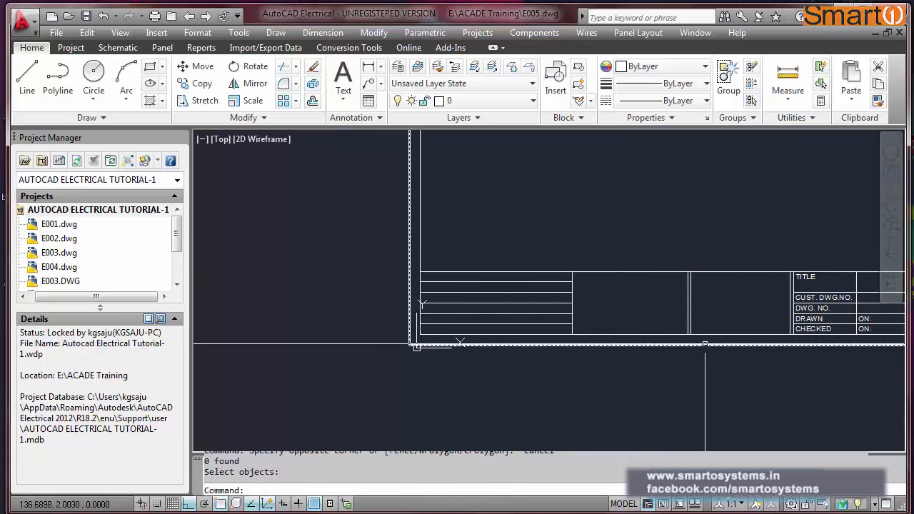
pyautogui.press('Return')
pyautogui.click(705, 360)
pyautogui.click(650, 257)
pyautogui.press('Return')
pyautogui.click(662, 254)
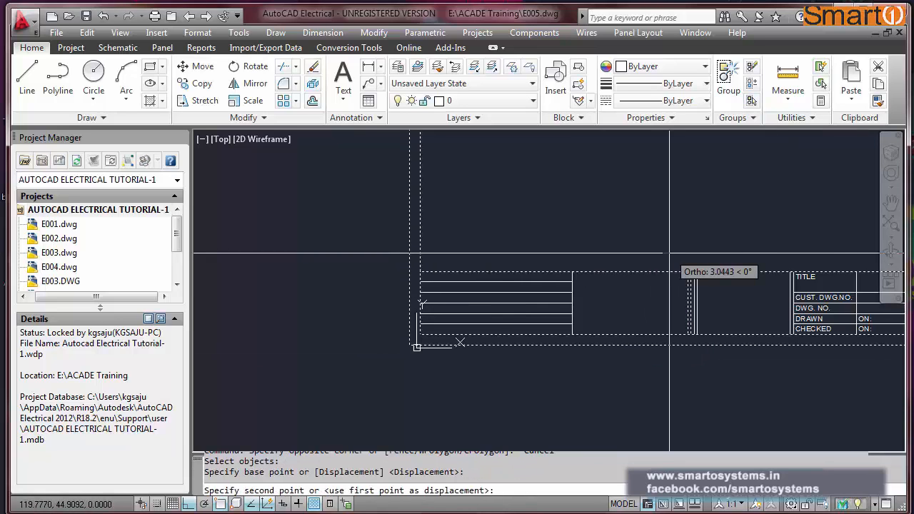
pyautogui.write('3')
pyautogui.press('Return')
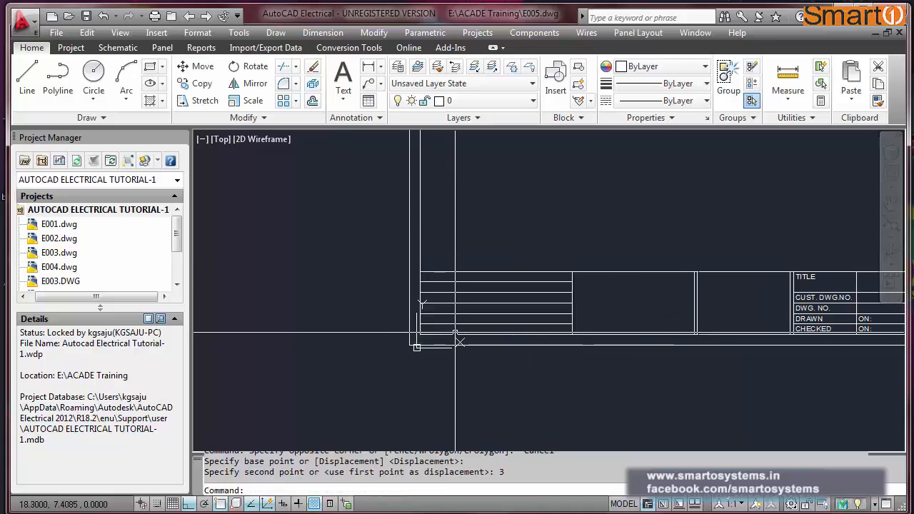
# Copy the leftmost compartment's right divider 65, 30 and 15 units to the left to form the table columns.
pyautogui.scroll(2, 455, 334)
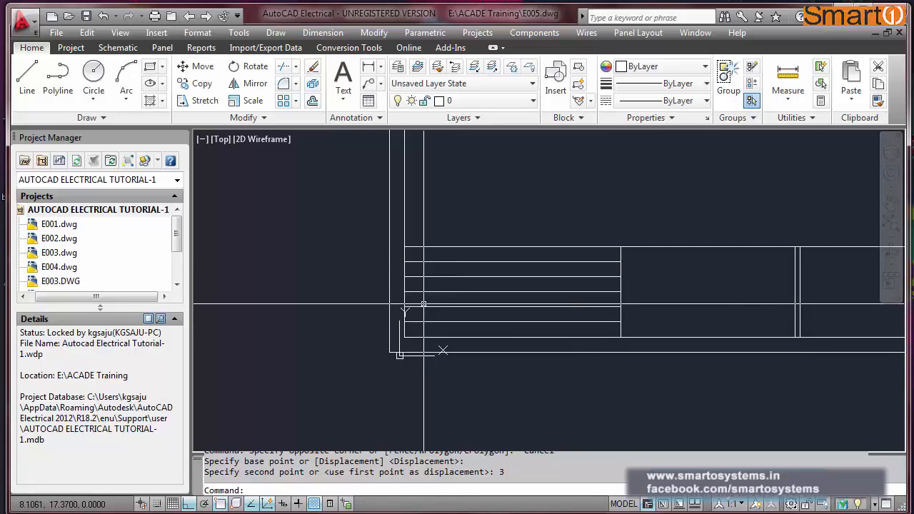
pyautogui.write('CO')
pyautogui.press('Return')
pyautogui.click(627, 283)
pyautogui.click(614, 286)
pyautogui.press('Return')
pyautogui.click(701, 199)
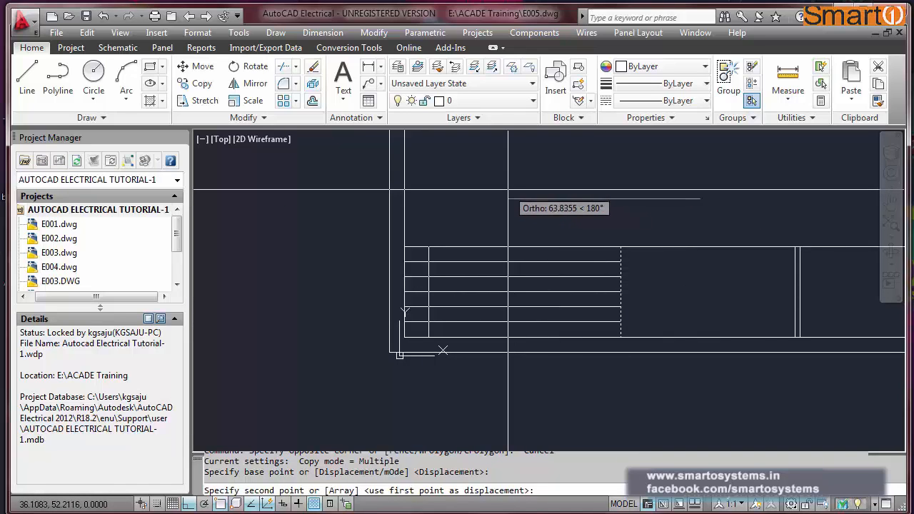
pyautogui.write('65')
pyautogui.press('Return')
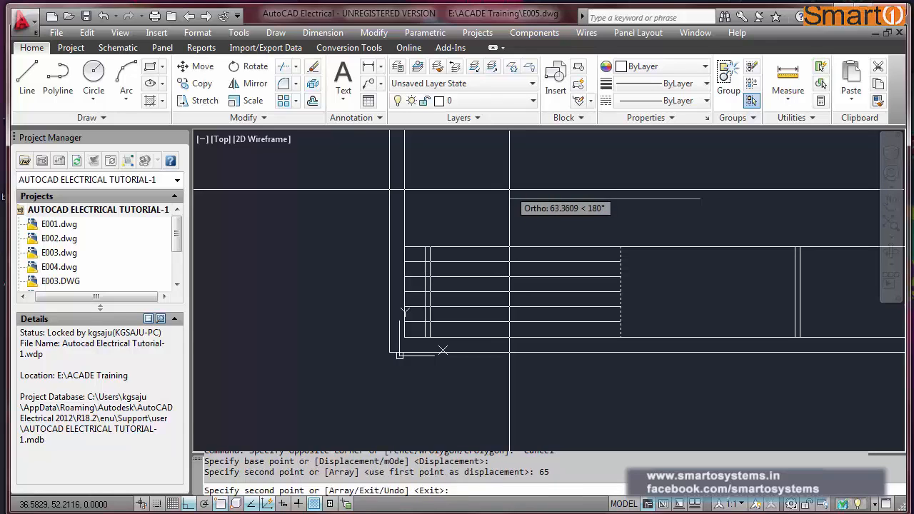
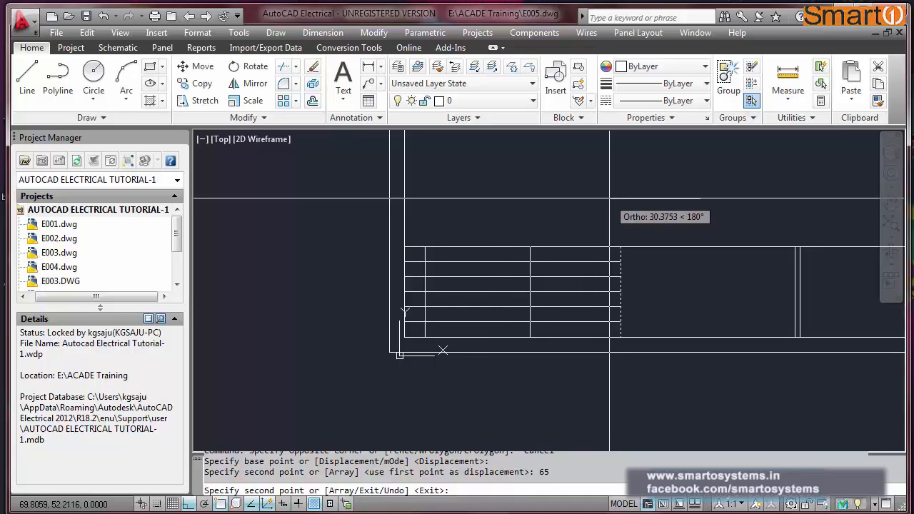
pyautogui.write('30')
pyautogui.press('Return')
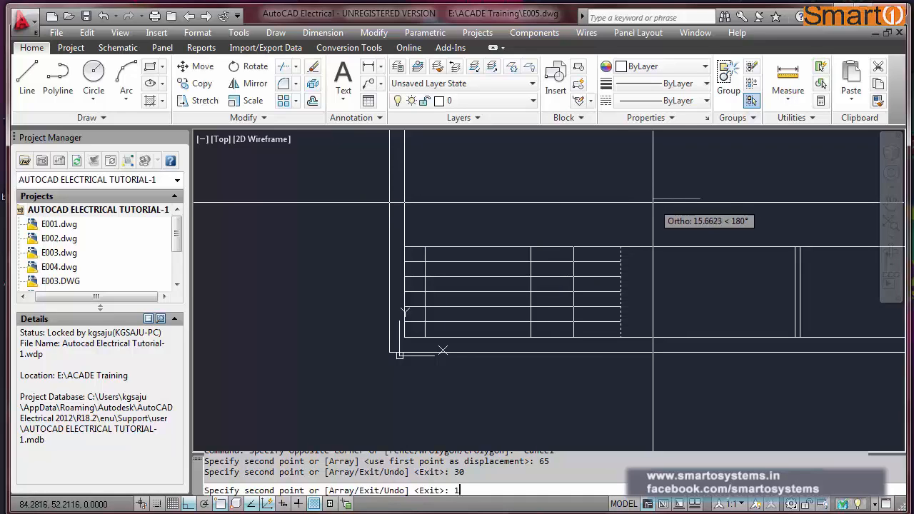
pyautogui.write('15')
pyautogui.press('Return')
pyautogui.press('Escape')
pyautogui.scroll(-4, 529, 263)
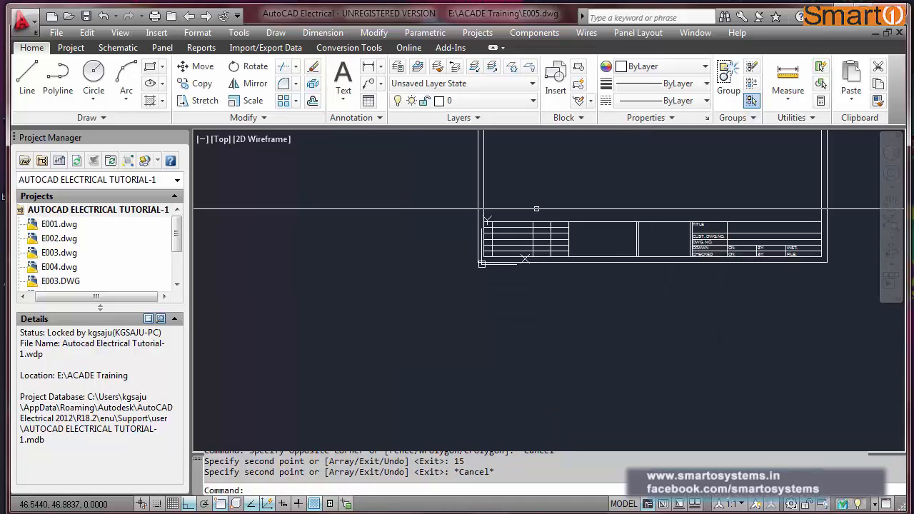
pyautogui.scroll(2, 672, 268)
pyautogui.press('Escape')
pyautogui.write('c')
pyautogui.press('Return')
pyautogui.press('Escape')
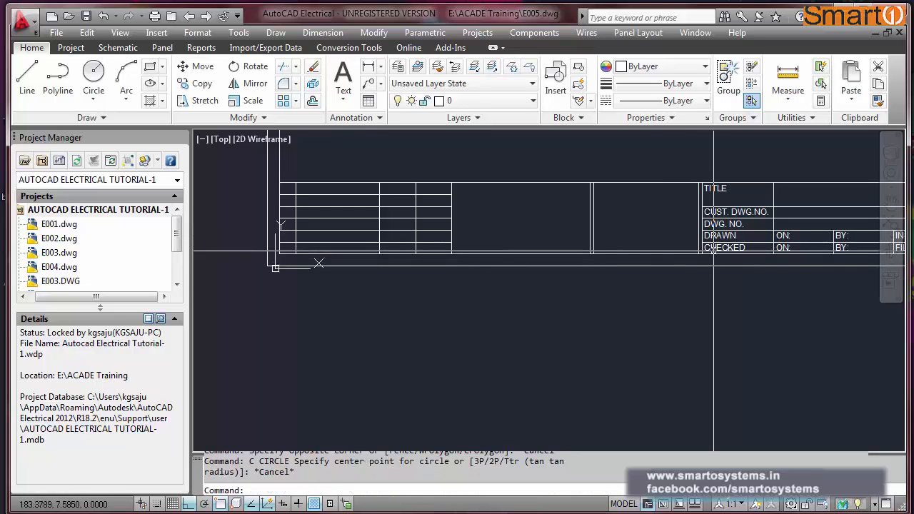
pyautogui.press('Escape')
# Copy the CHECKED label from the corner of its cell to the lower left corner of the leftmost compartment.
pyautogui.write('co')
pyautogui.press('Return')
pyautogui.press('Return')
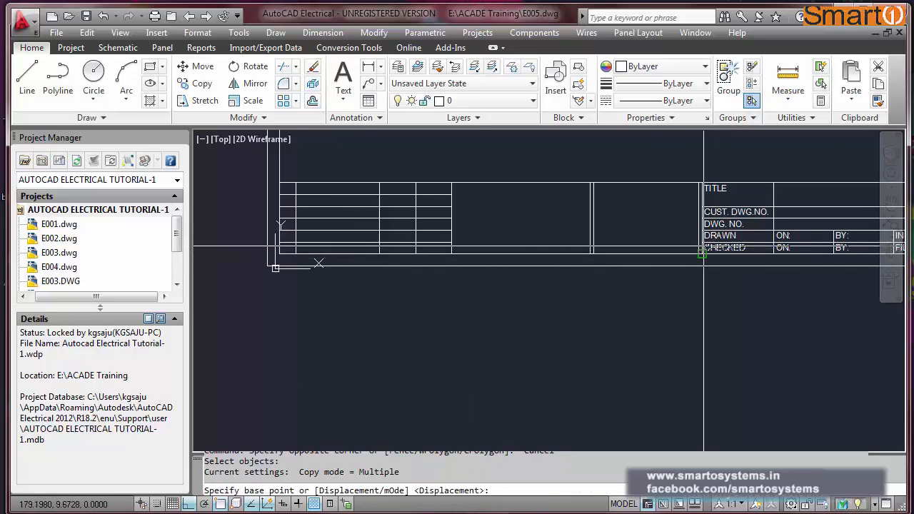
pyautogui.click(705, 249)
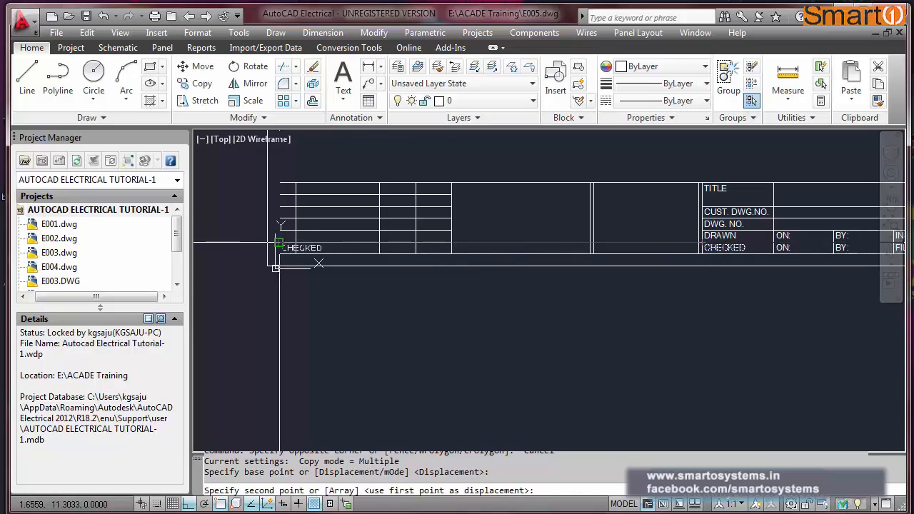
pyautogui.click(281, 247)
pyautogui.press('Escape')
# Change the copied CHECKED label in the leftmost compartment's first column to NO.
pyautogui.scroll(3, 286, 247)
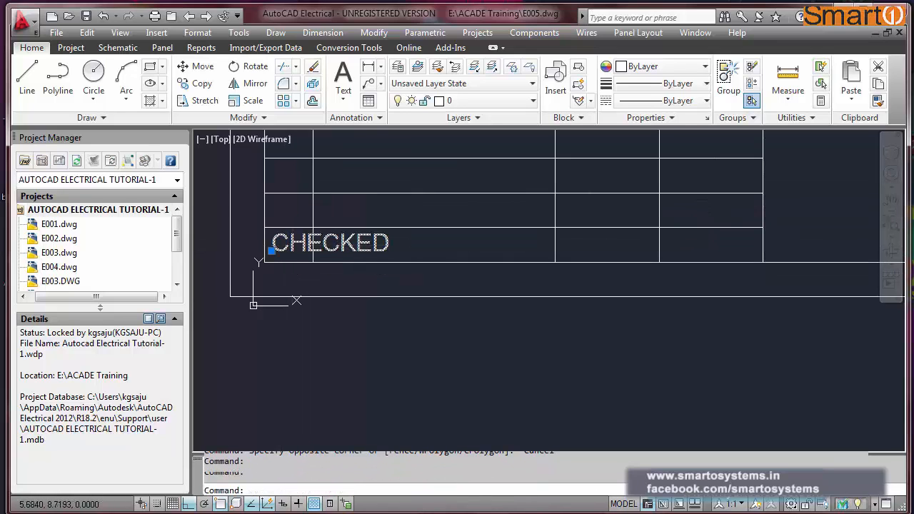
pyautogui.doubleClick(293, 246)
pyautogui.write('NO')
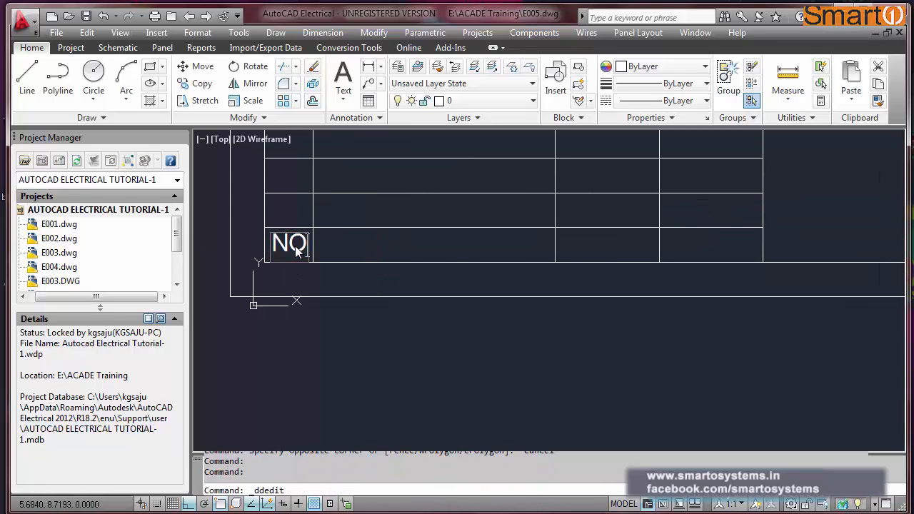
pyautogui.press('Return')
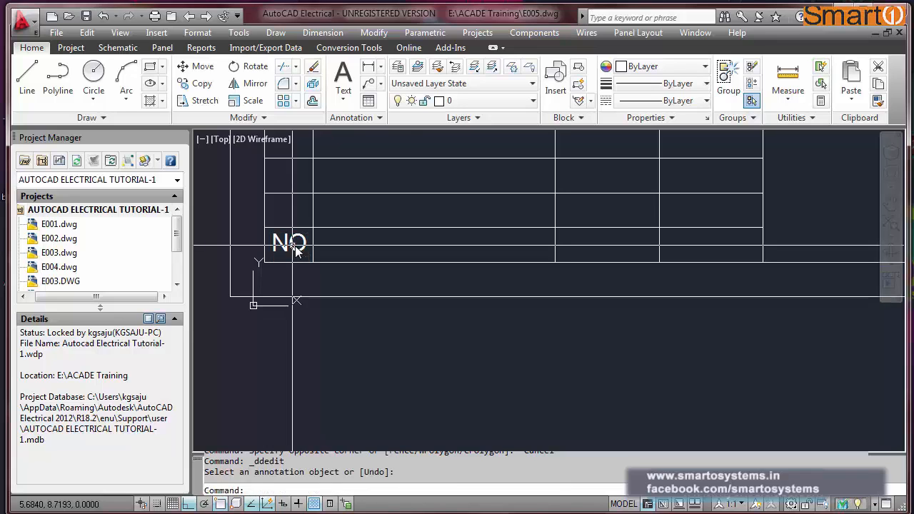
# Copy the NO label into the other three cells of the bottom row, from cell corner to cell corner.
pyautogui.write('co')
pyautogui.press('Return')
pyautogui.click(293, 246)
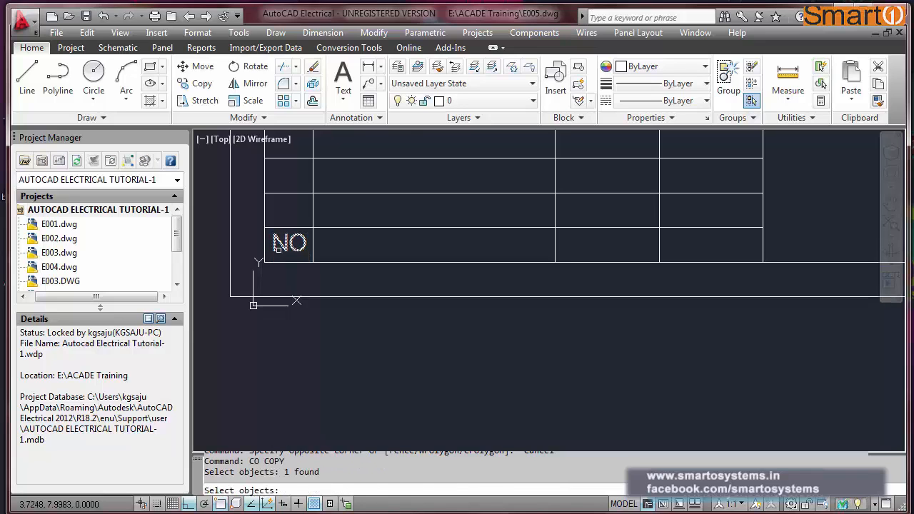
pyautogui.press('Return')
pyautogui.click(264, 261)
pyautogui.click(312, 261)
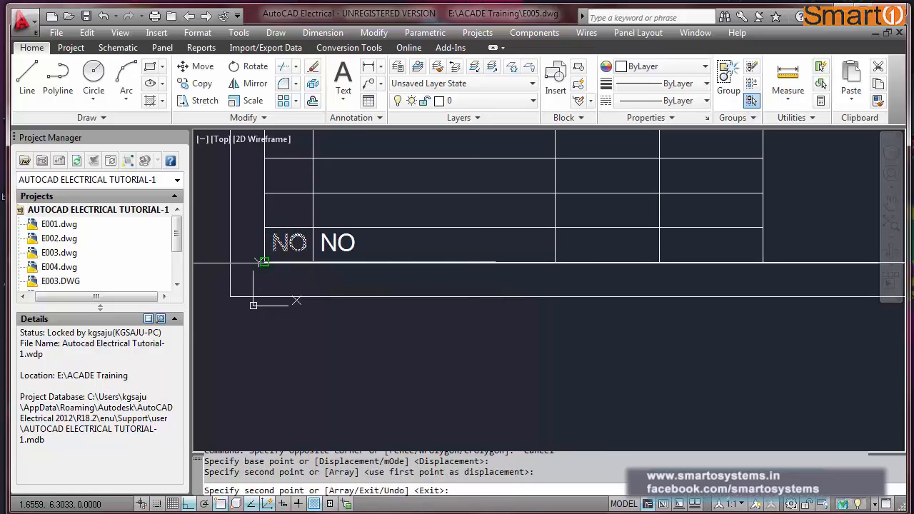
pyautogui.click(555, 262)
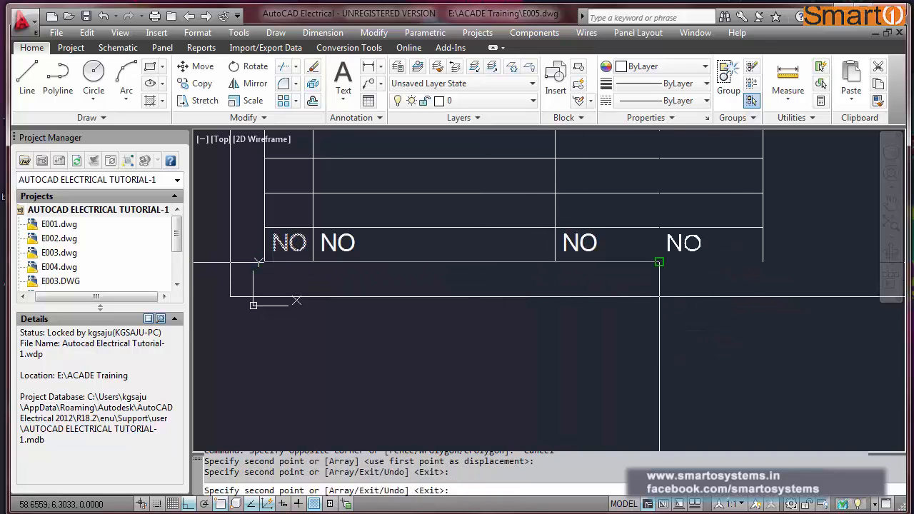
pyautogui.click(659, 263)
pyautogui.press('Return')
# Change the three copied NO labels, from left to right, to REVISION, DATE and APPR.
pyautogui.doubleClick(336, 246)
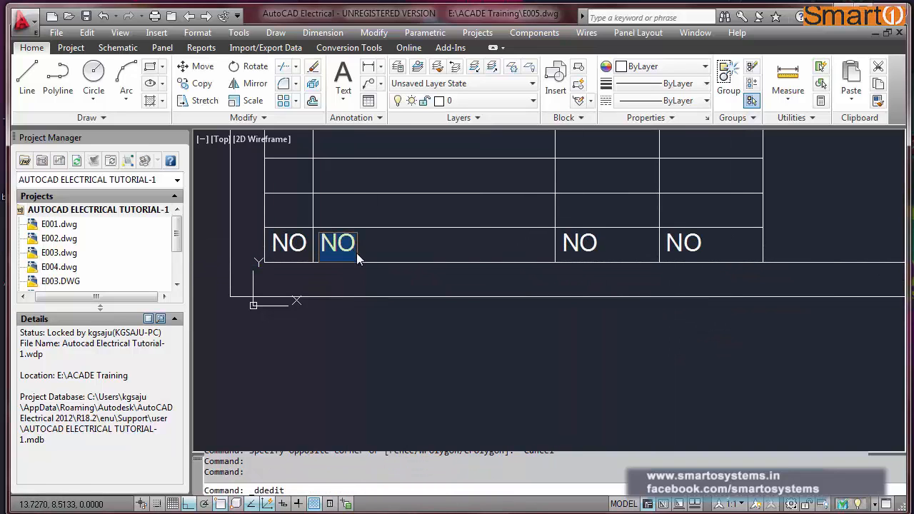
pyautogui.write('REVISION')
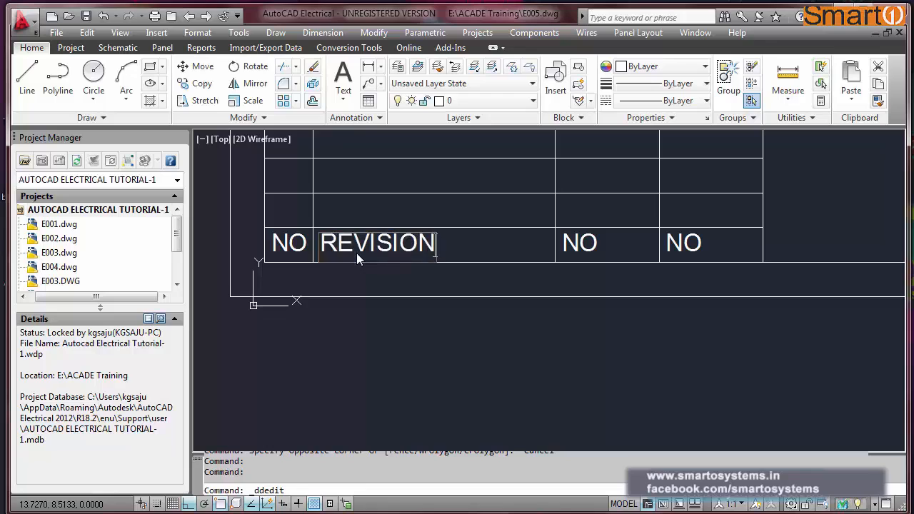
pyautogui.press('Return')
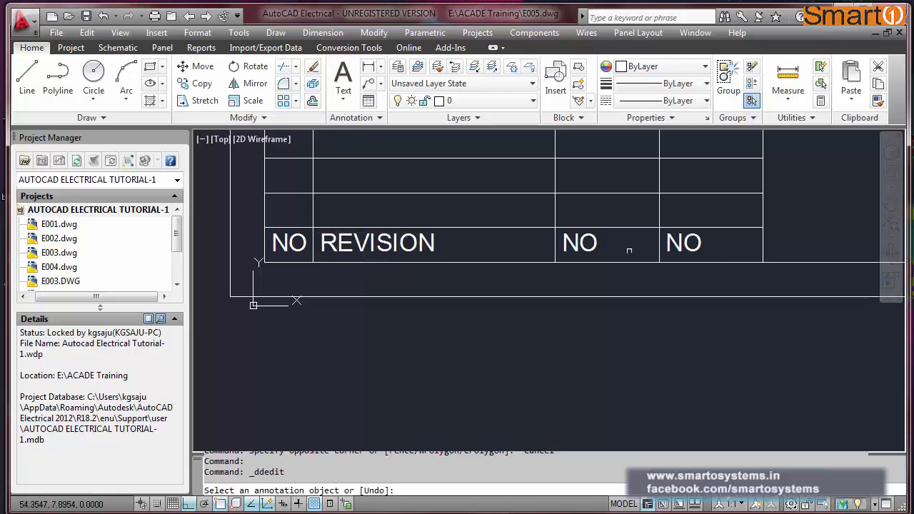
pyautogui.click(585, 260)
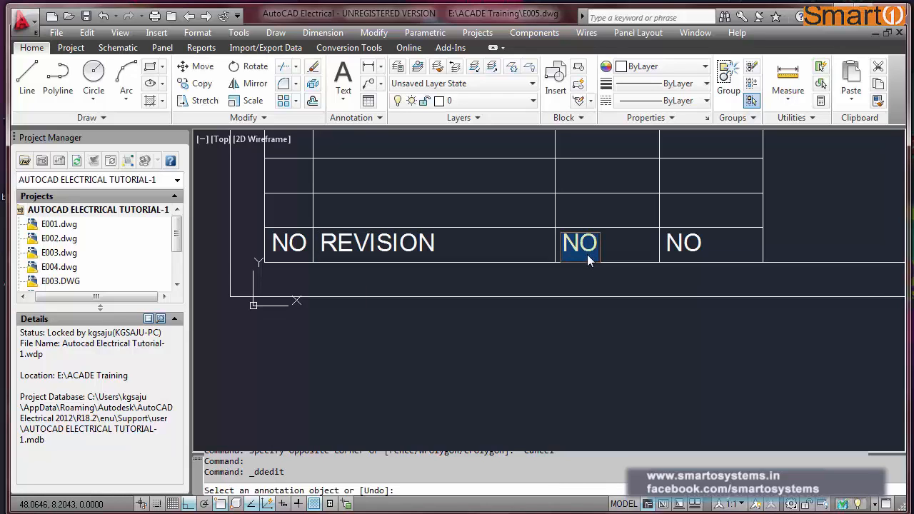
pyautogui.write('D')
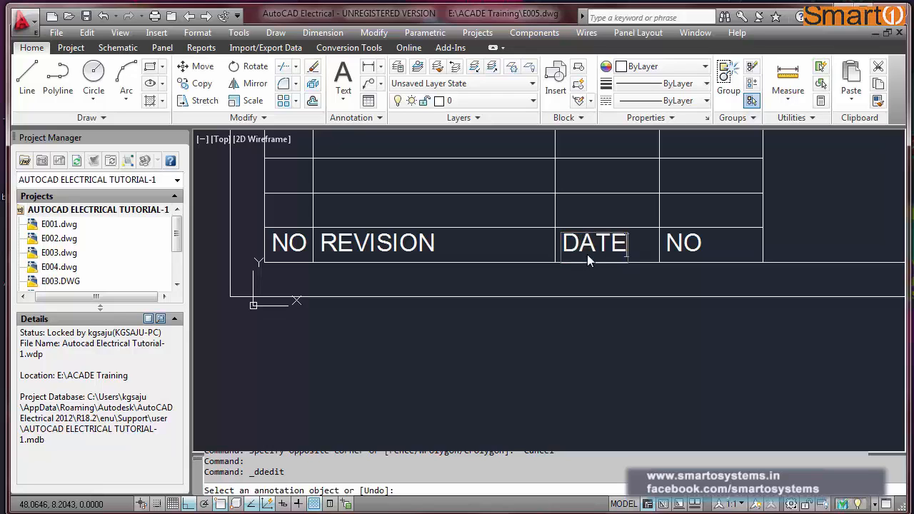
pyautogui.write('ATE')
pyautogui.press('Return')
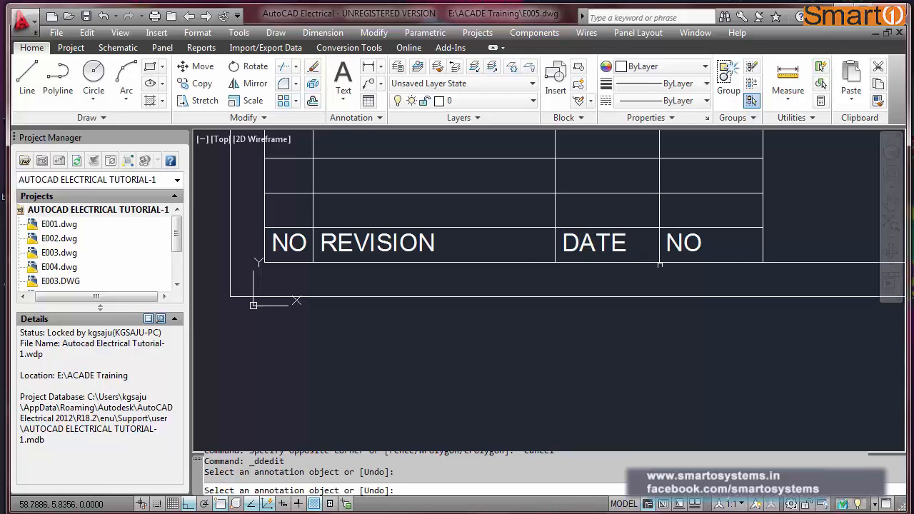
pyautogui.click(682, 250)
pyautogui.write('APPR.')
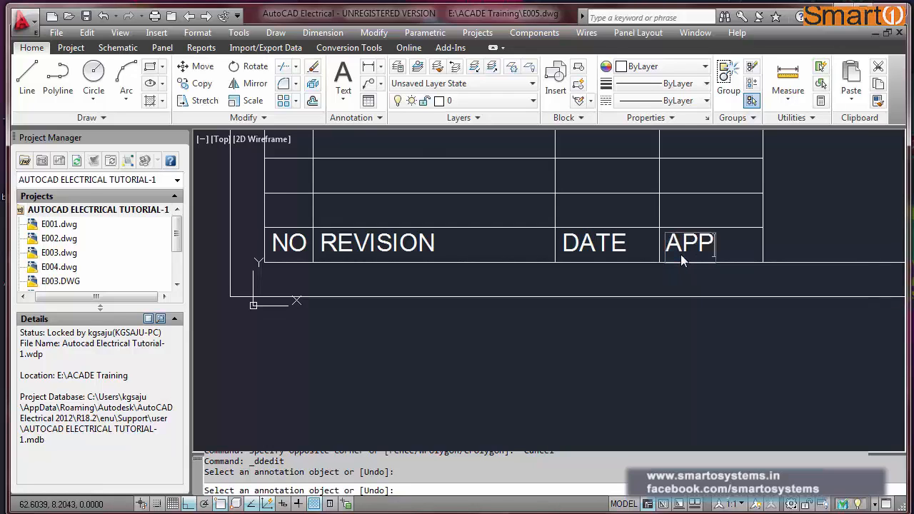
pyautogui.press('Return')
pyautogui.press('Return')
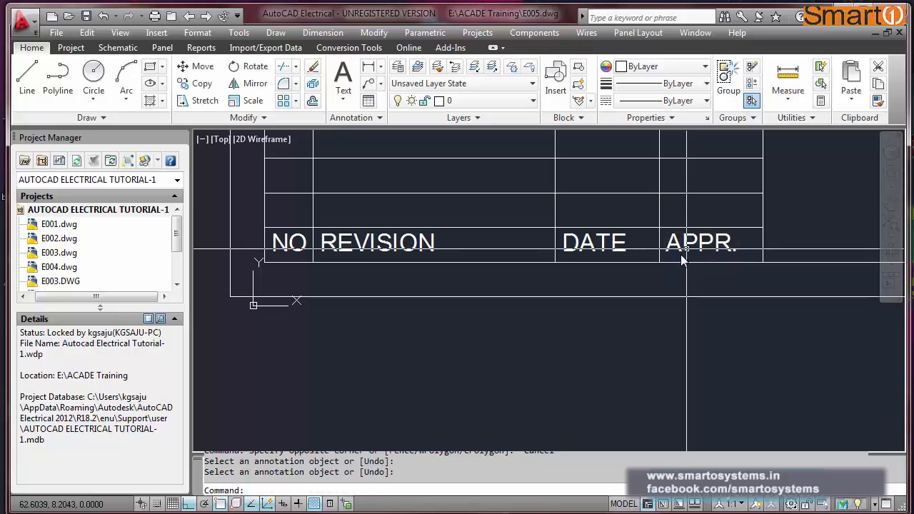
pyautogui.scroll(-3, 685, 253)
pyautogui.scroll(-6, 630, 319)
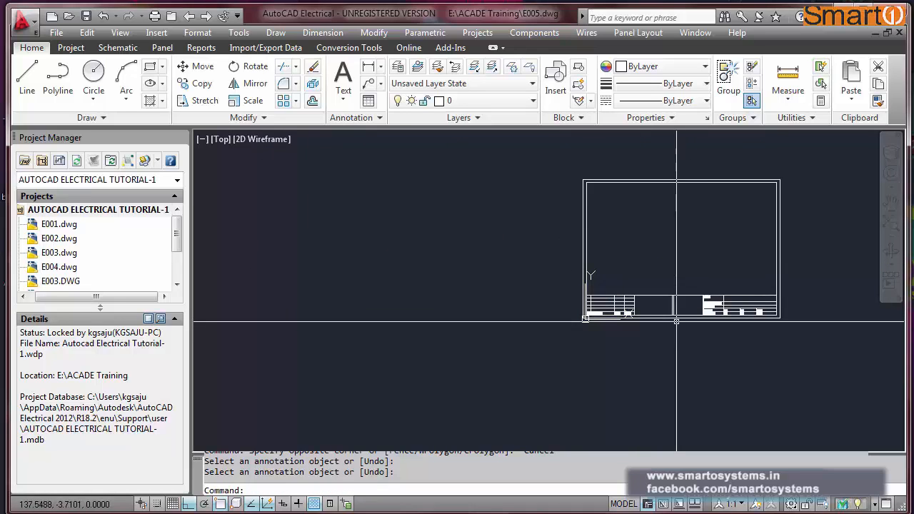
pyautogui.scroll(3, 803, 289)
pyautogui.scroll(2, 793, 296)
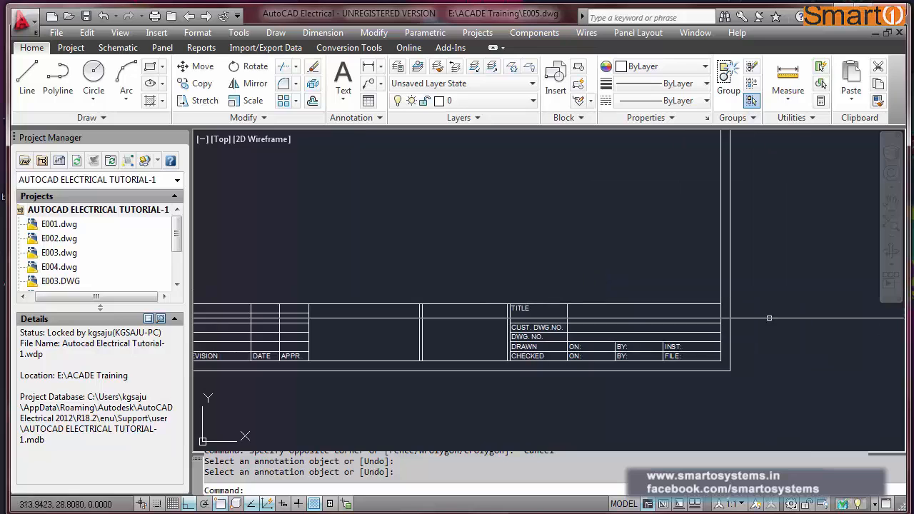
# Extend the second inner row line below the top of the revision table across the adjacent compartment to the near line of the double divider.
pyautogui.scroll(-4, 714, 325)
pyautogui.scroll(2, 710, 322)
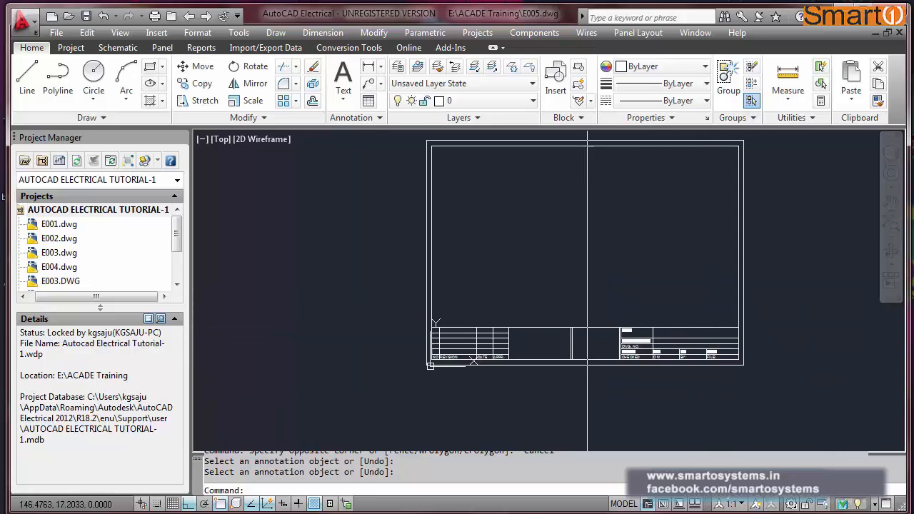
pyautogui.scroll(3, 435, 323)
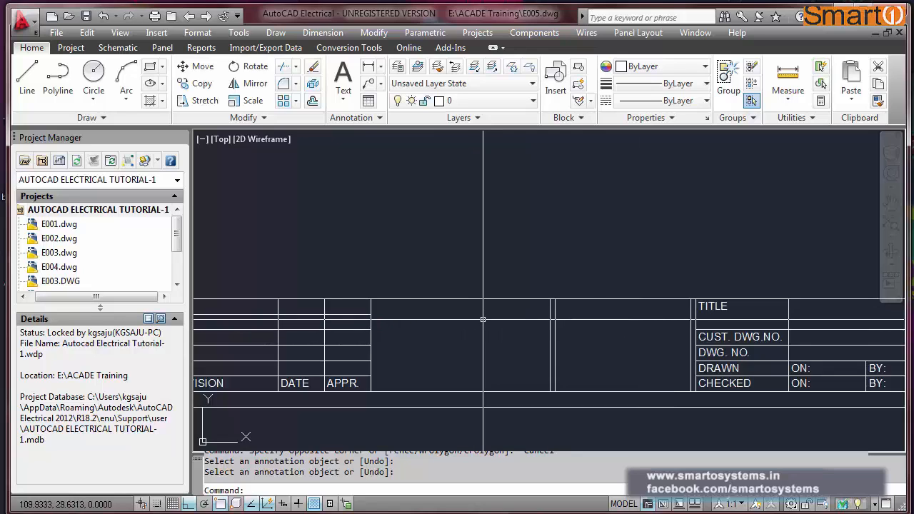
pyautogui.scroll(-2, 478, 322)
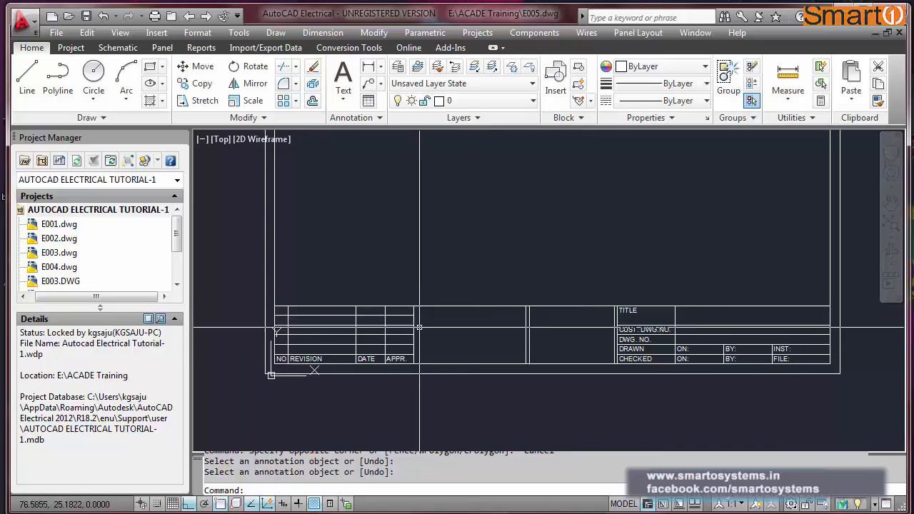
pyautogui.scroll(2, 422, 324)
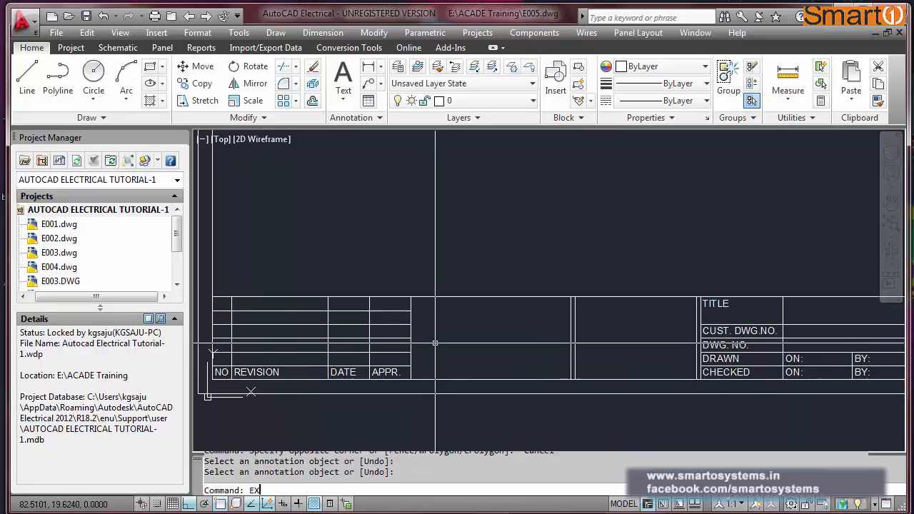
pyautogui.press('Return')
pyautogui.click(571, 332)
pyautogui.press('Return')
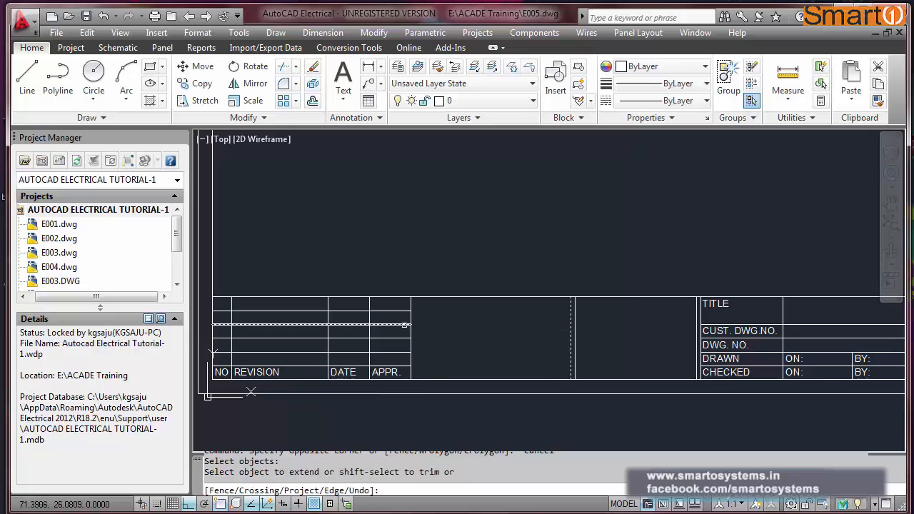
pyautogui.click(405, 325)
pyautogui.press('Escape')
pyautogui.press('Escape')
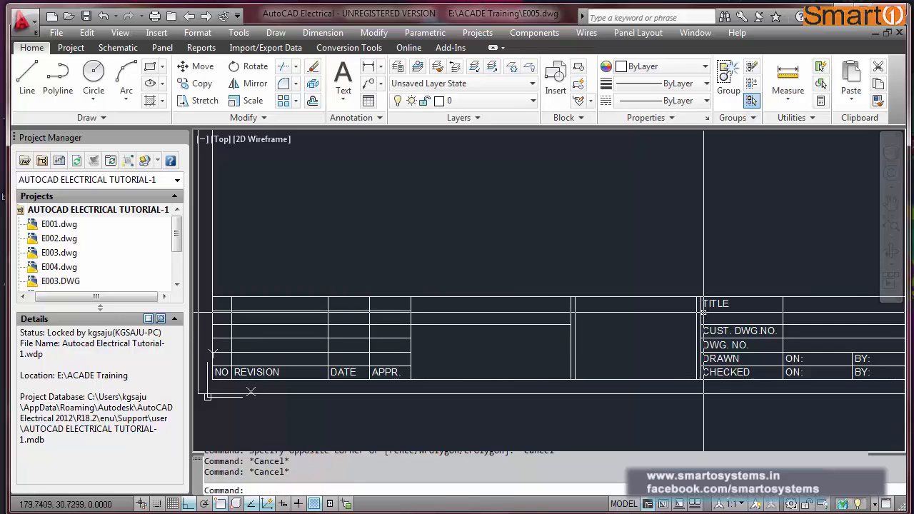
# Copy the TITLE label to the upper left corner of the compartment beside the revision table and change the copy to CUSTOMER:-.
pyautogui.write('CO')
pyautogui.press('Return')
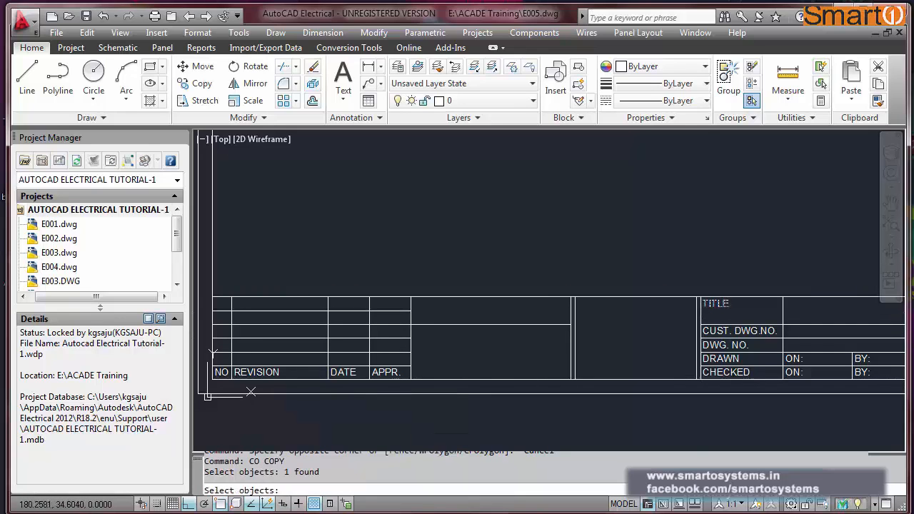
pyautogui.press('Return')
pyautogui.click(700, 297)
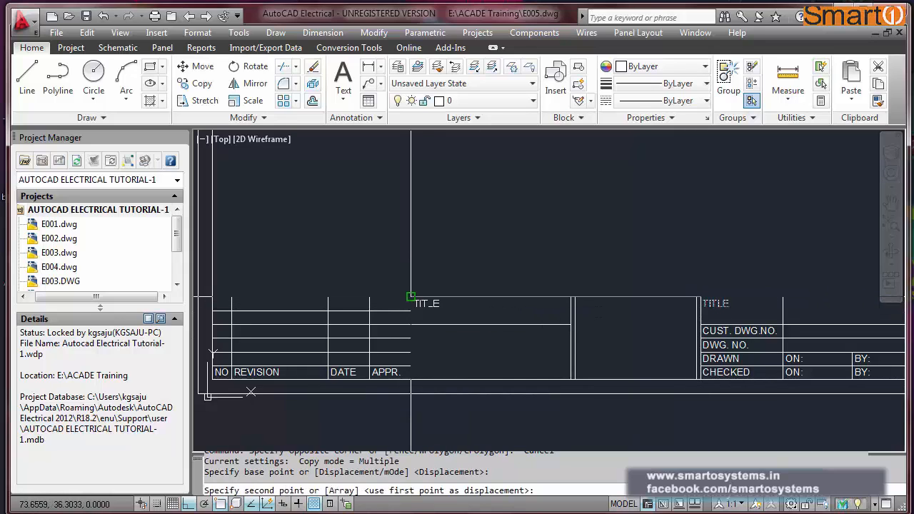
pyautogui.click(411, 297)
pyautogui.press('Escape')
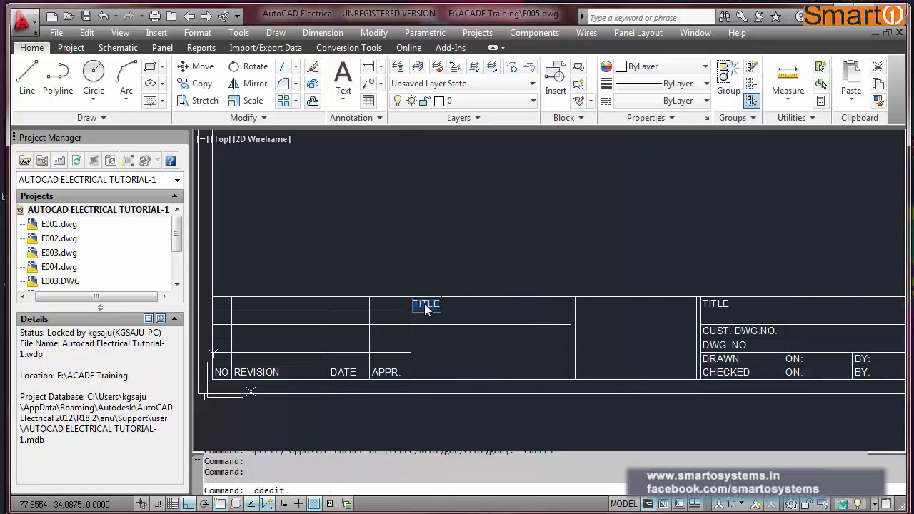
pyautogui.write('OMER:')
pyautogui.press('Return')
pyautogui.write('m')
pyautogui.press('Return')
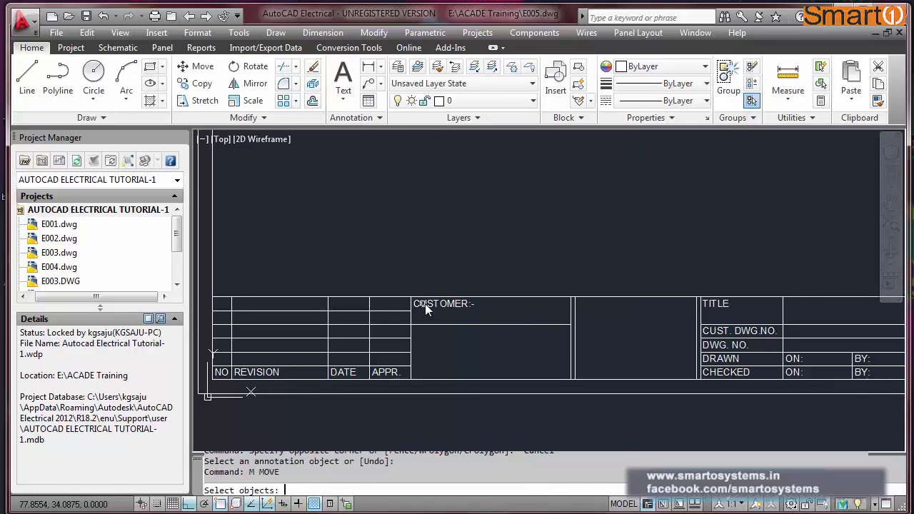
pyautogui.click(423, 307)
pyautogui.click(417, 331)
pyautogui.press('Return')
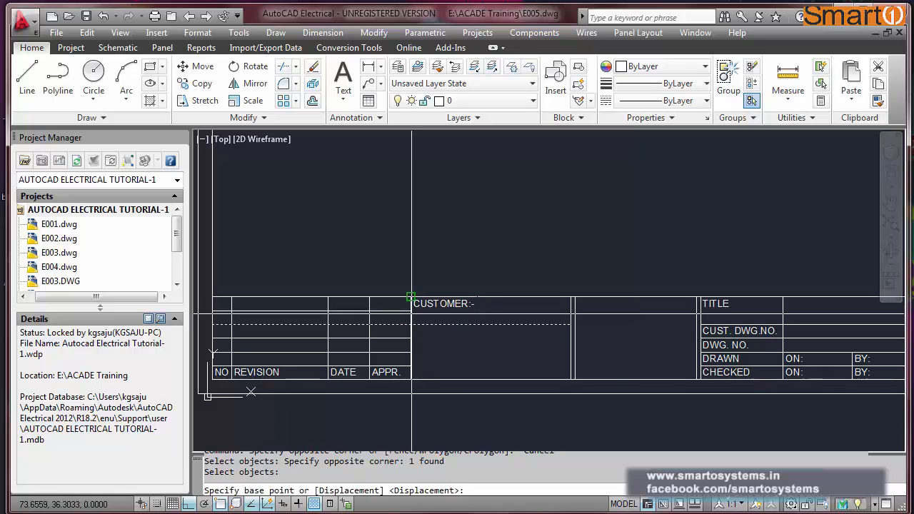
pyautogui.press('Escape')
# Extend the third inner row line below the top of the revision table across the CUSTOMER compartment to the double divider.
pyautogui.write('ex')
pyautogui.press('Return')
pyautogui.click(570, 333)
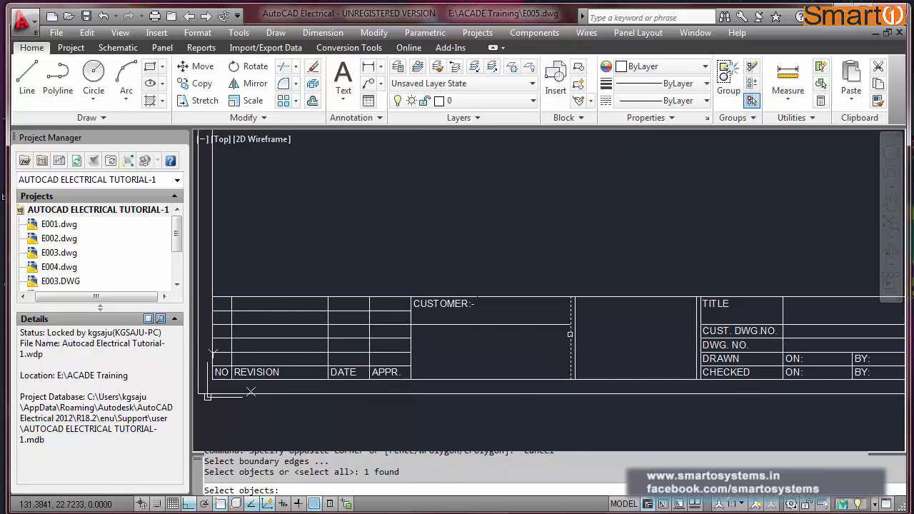
pyautogui.press('Return')
pyautogui.click(398, 337)
pyautogui.press('Escape')
# Start trimming lines in the title block.
pyautogui.write('tr')
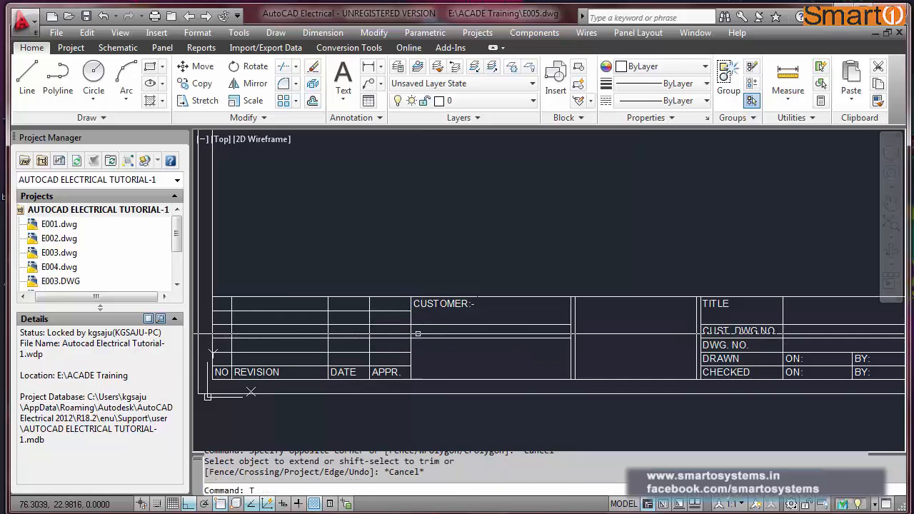
# Trim the unwanted line inside the title block's CUSTOMER cell.
pyautogui.press('Return')
pyautogui.click(424, 332)
pyautogui.click(433, 326)
pyautogui.press('Return')
pyautogui.press('Escape')
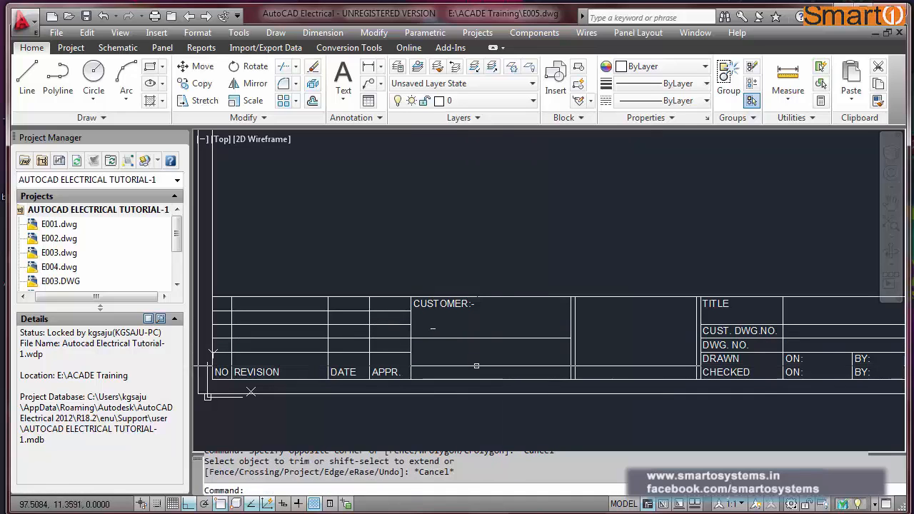
pyautogui.press('Escape')
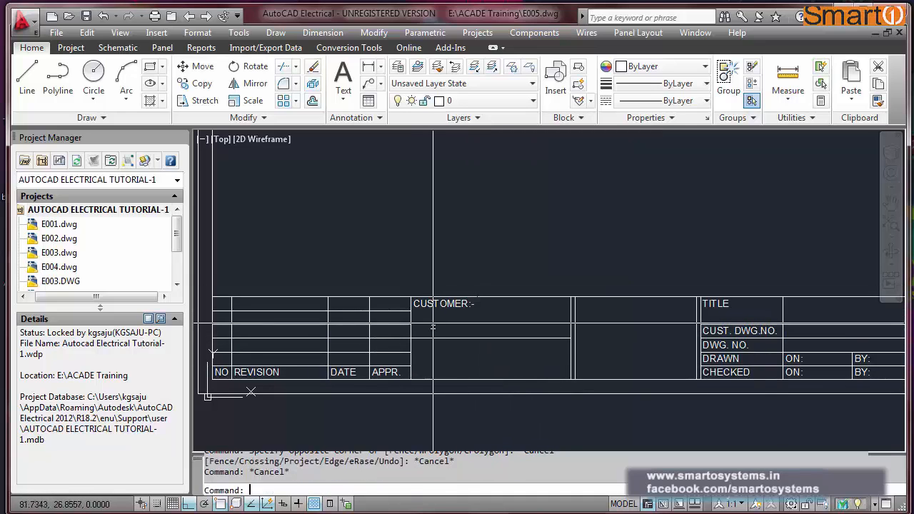
# Erase the leftover line fragment in the title block's CUSTOMER cell.
pyautogui.write('e')
pyautogui.press('Return')
pyautogui.moveTo(427, 325); pyautogui.dragTo(447, 336)
pyautogui.press('Escape')
pyautogui.press('Escape')
# Examine the drawing frame and the title block layout, including the TITLE, DWG. NO., DRAWN and CHECKED cells.
pyautogui.scroll(-5, 467, 291)
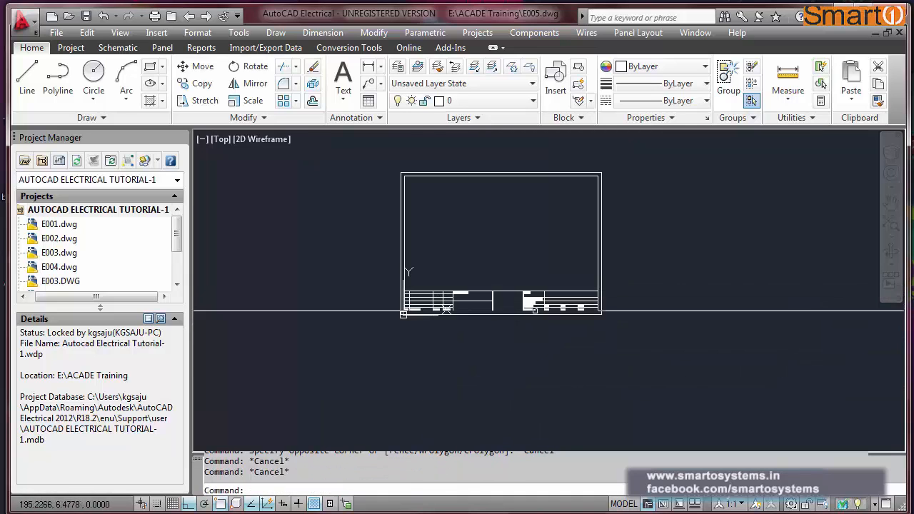
pyautogui.scroll(2, 538, 291)
pyautogui.scroll(2, 538, 290)
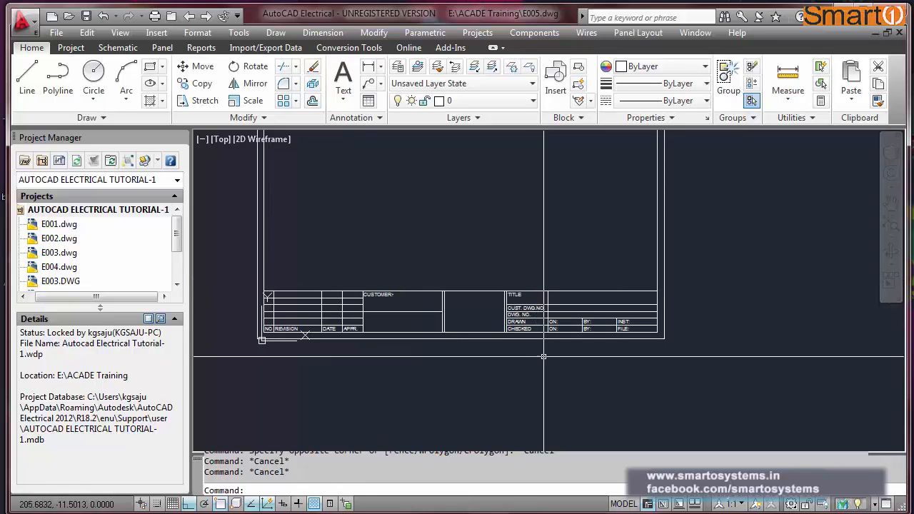
pyautogui.scroll(-3, 535, 277)
pyautogui.scroll(2, 529, 273)
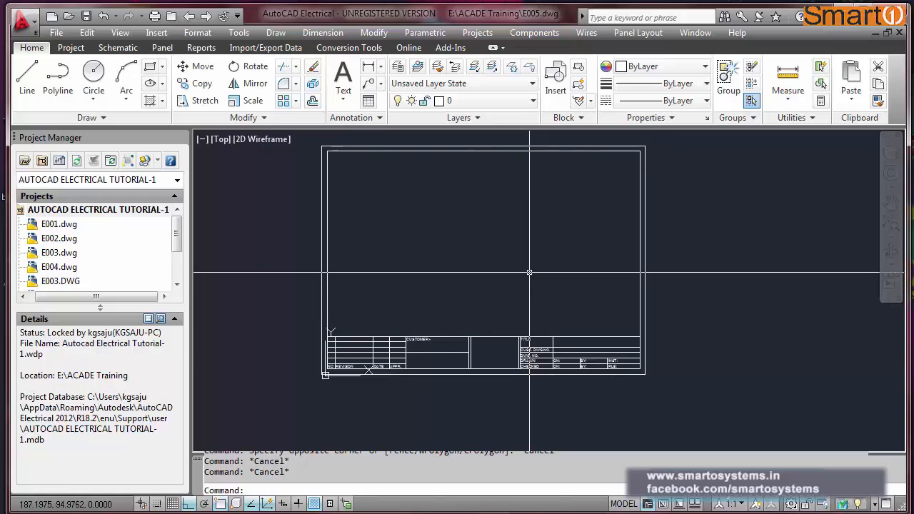
pyautogui.scroll(2, 530, 322)
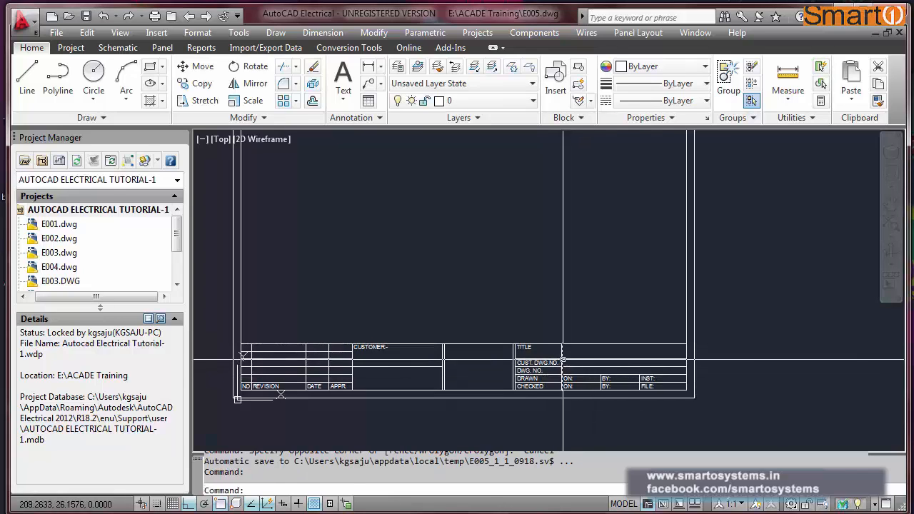
pyautogui.press('Escape')
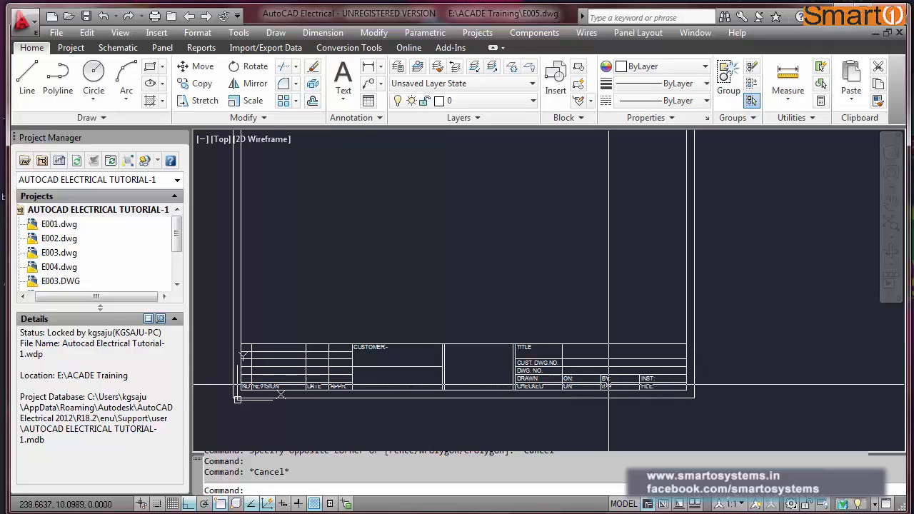
pyautogui.scroll(4, 608, 384)
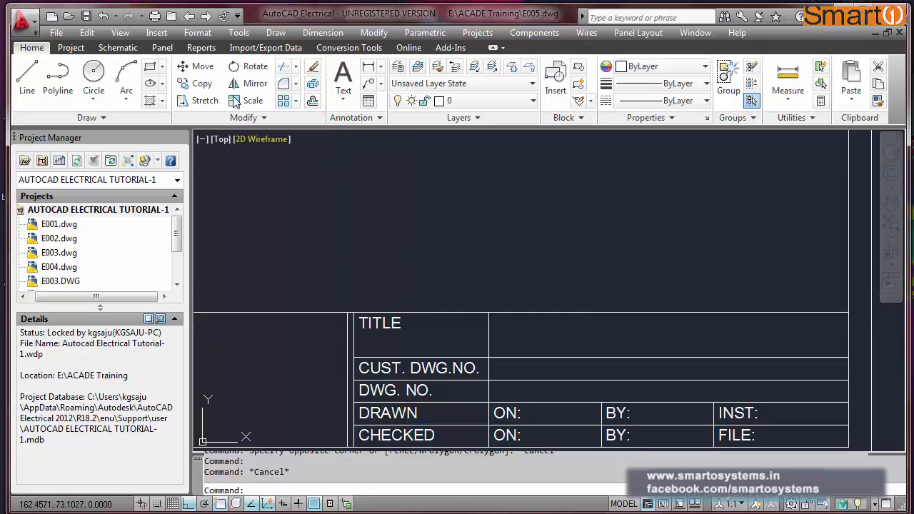
pyautogui.click(235, 53)
pyautogui.click(518, 204)
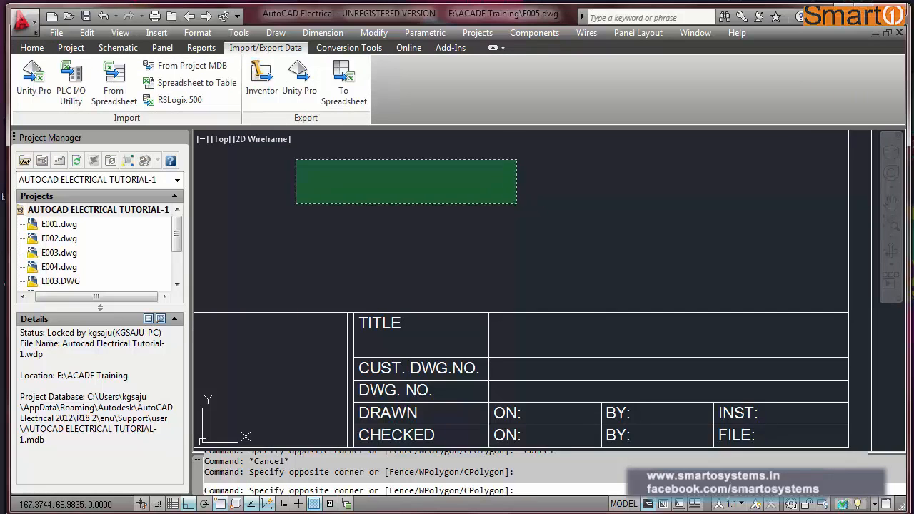
pyautogui.press('Escape')
# Start a block attribute definition with the text height set to 4.
pyautogui.click(276, 34)
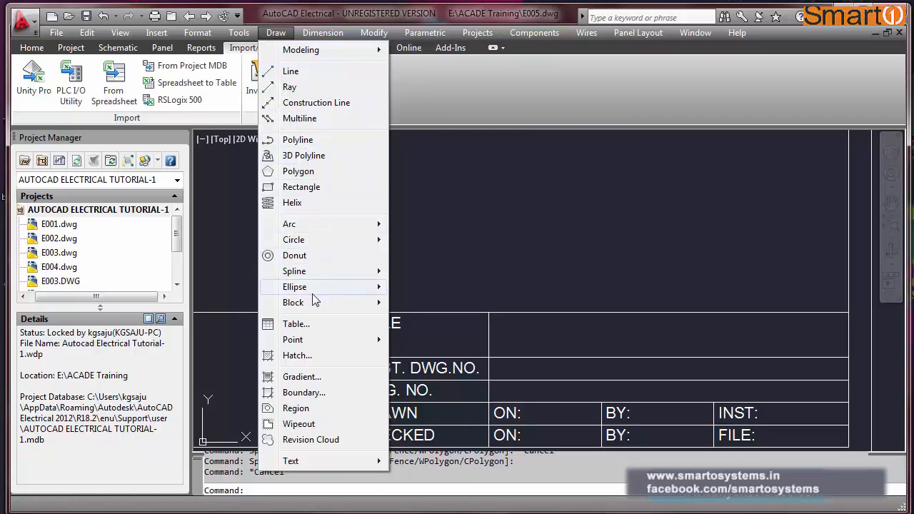
pyautogui.moveTo(317, 305)
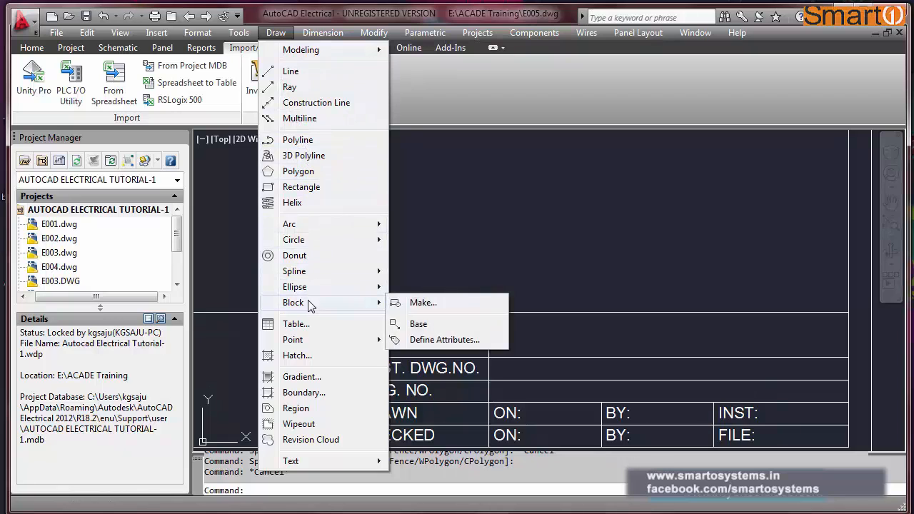
pyautogui.click(425, 340)
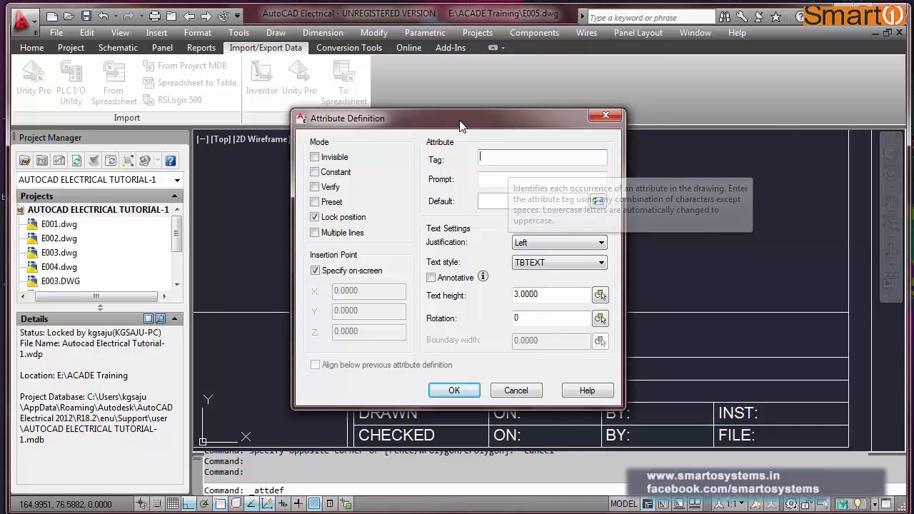
pyautogui.moveTo(455, 127)
pyautogui.mouseDown()
pyautogui.moveTo(242, 220)
pyautogui.moveTo(175, 214)
pyautogui.moveTo(184, 195)
pyautogui.moveTo(168, 170)
pyautogui.moveTo(416, 170)
pyautogui.mouseUp()
pyautogui.moveTo(486, 342); pyautogui.dragTo(423, 344)
pyautogui.write('4')
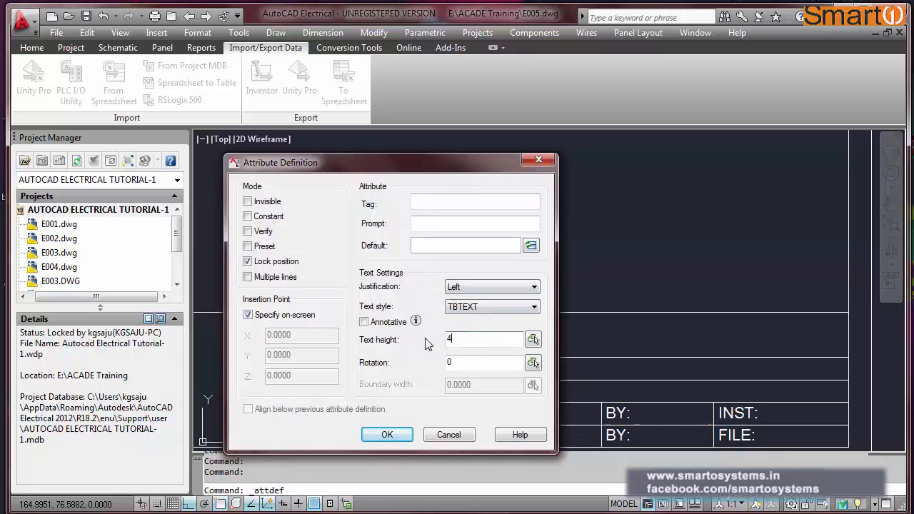
# Enter tag DWG_DESCR1 and prompt "DRAWINGD DESCR 1", copying the prompt text, and try to place the attribute in the cell beside TITLE.
pyautogui.click(437, 203)
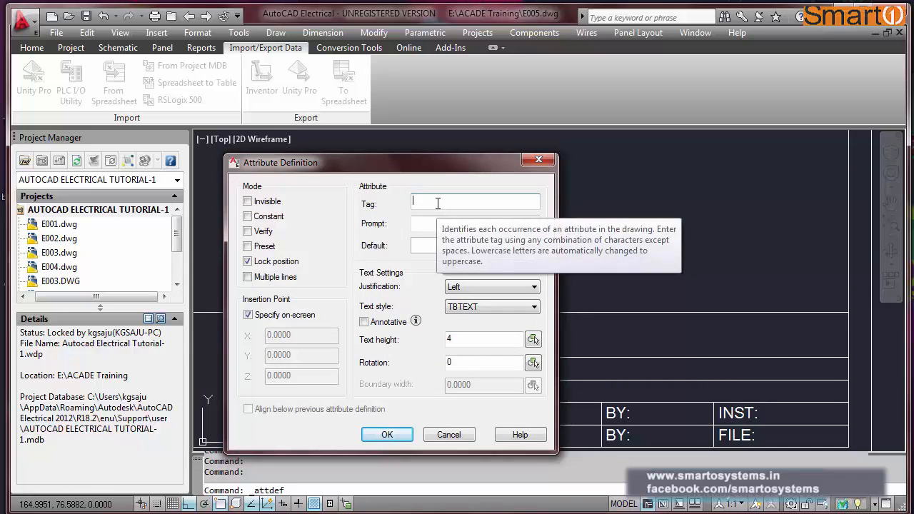
pyautogui.write('DR')
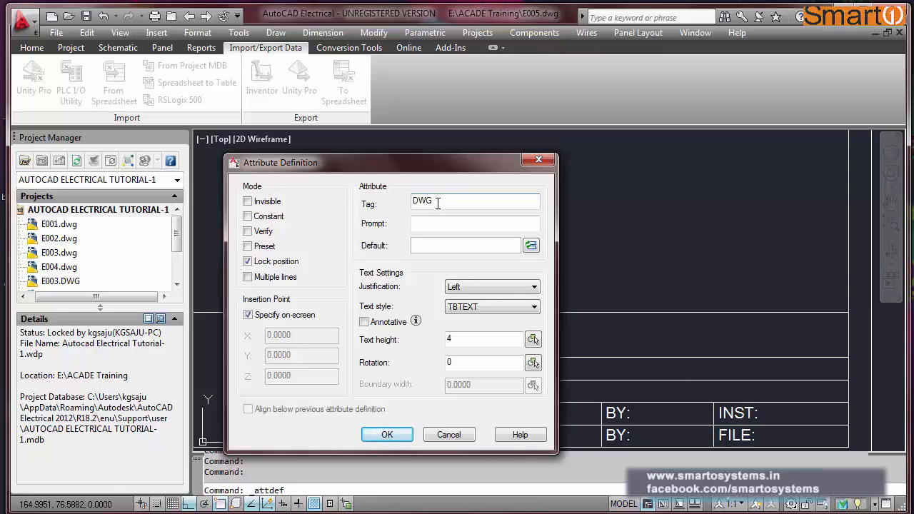
pyautogui.press('Tab')
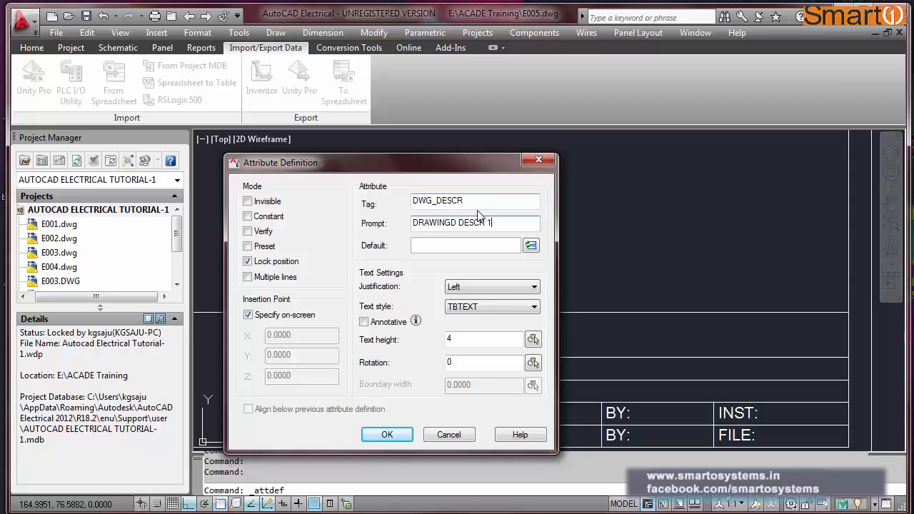
pyautogui.write('1')
pyautogui.press('Tab')
pyautogui.hotkey('ctrl', 'c')
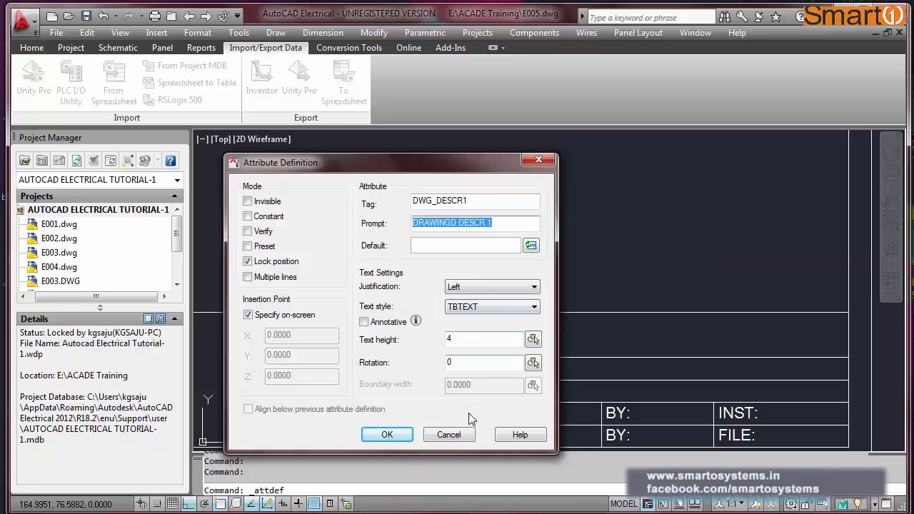
pyautogui.click(390, 435)
pyautogui.scroll(5, 207, 421)
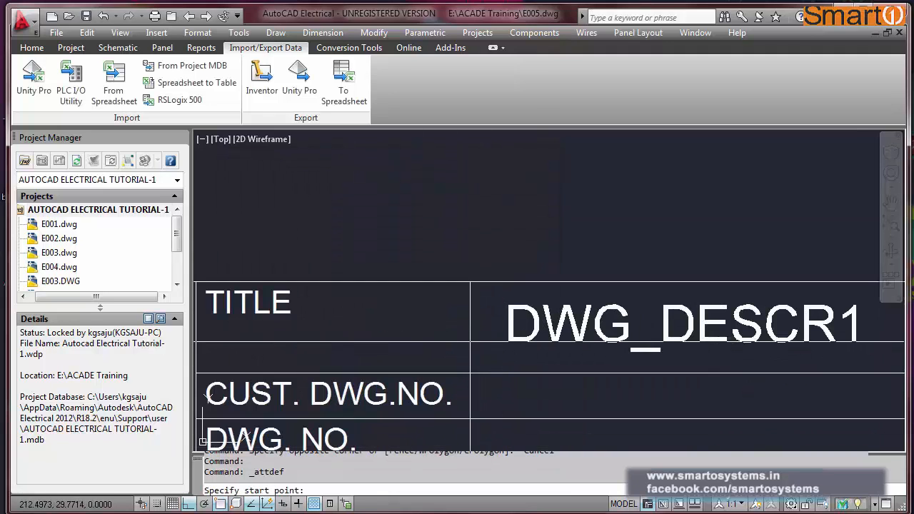
pyautogui.press('Escape')
# Define an attribute with tag DWG_DESCR1 and prompt "DRAWINGD DESCR 1" and place it in the upper part of the cell beside TITLE.
pyautogui.press('Return')
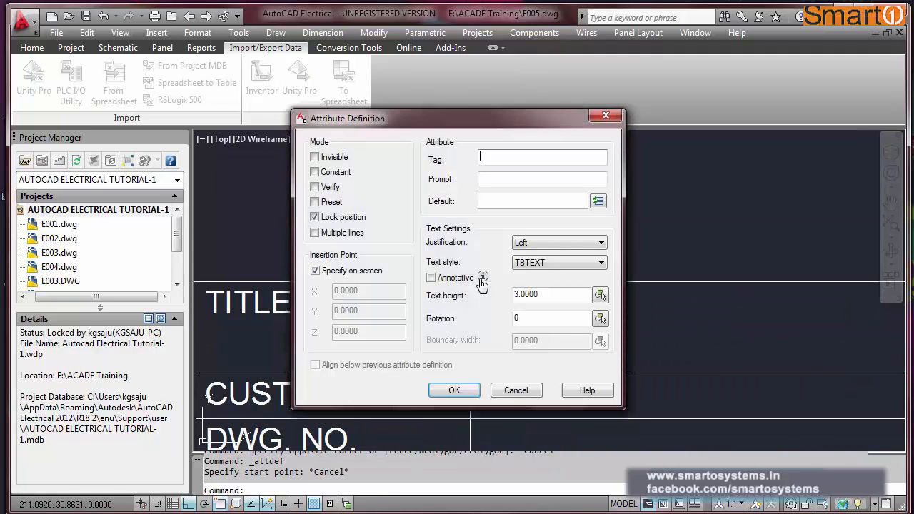
pyautogui.click(525, 183)
pyautogui.hotkey('ctrl', 'v')
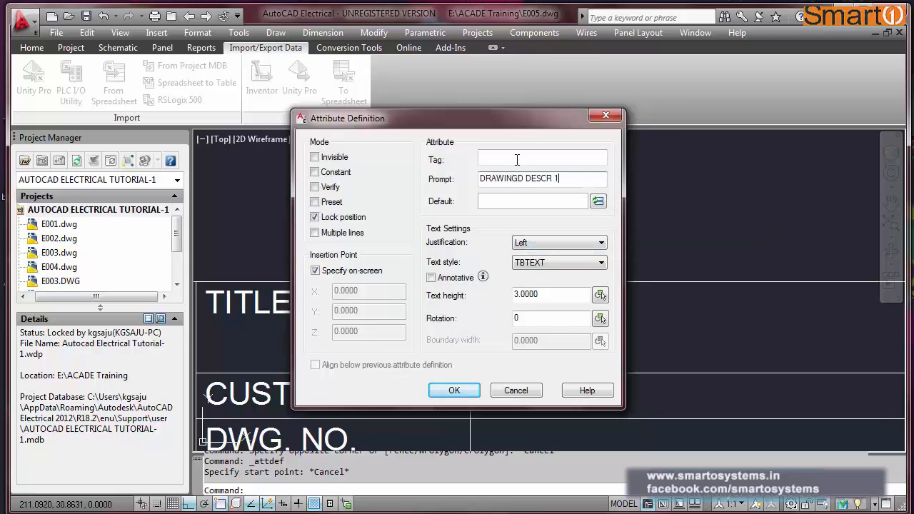
pyautogui.click(517, 160)
pyautogui.write('DWG_DESCR1')
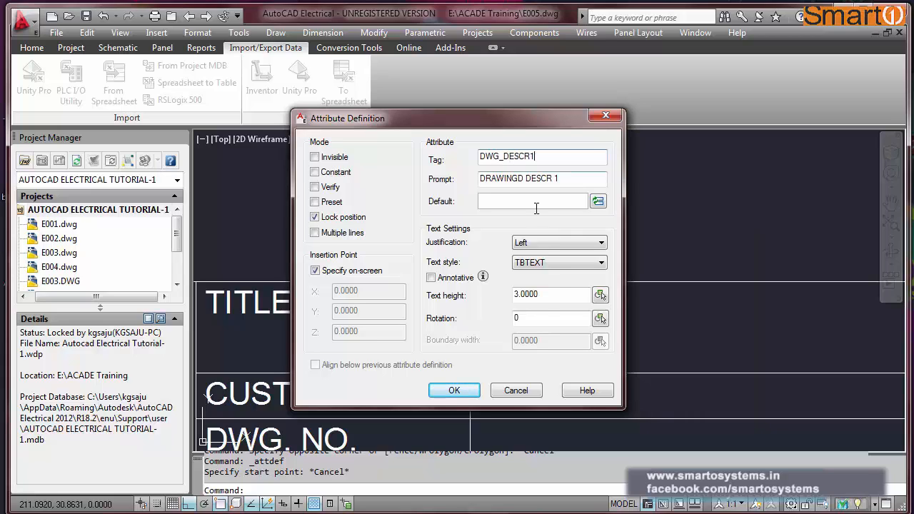
pyautogui.click(453, 392)
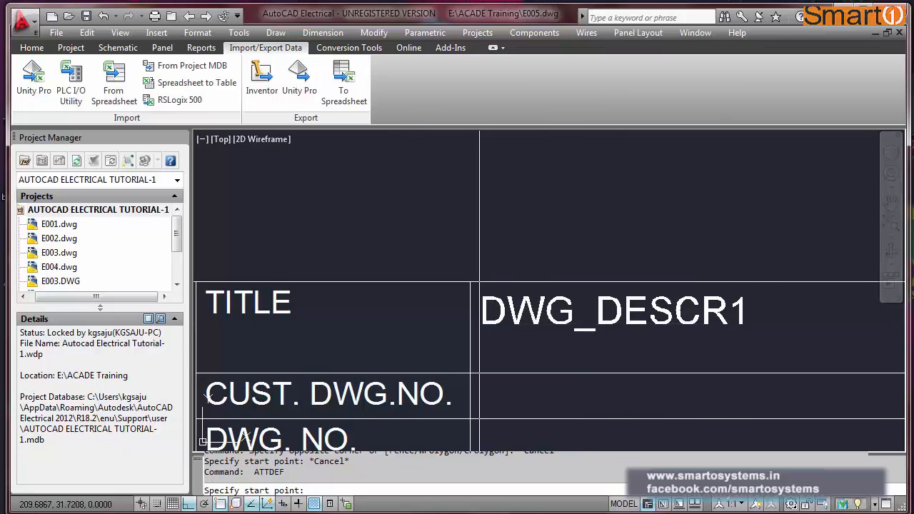
pyautogui.click(480, 325)
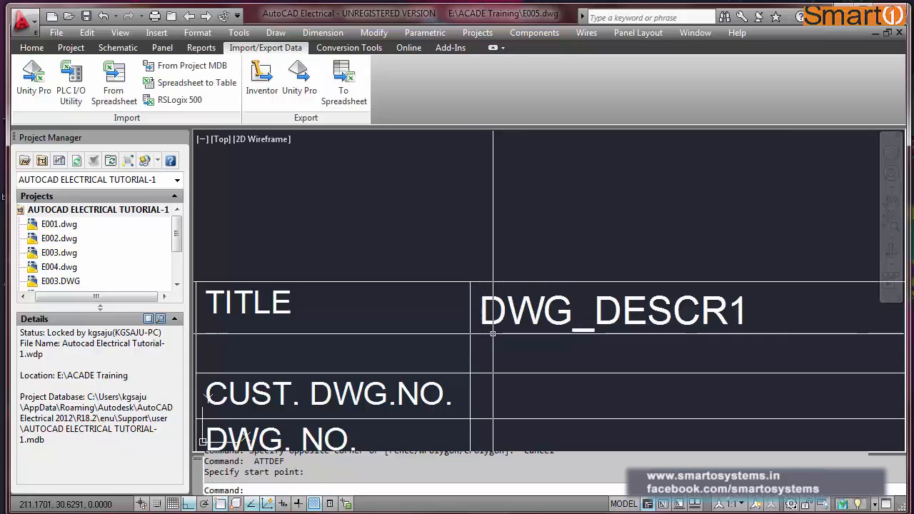
pyautogui.press('Return')
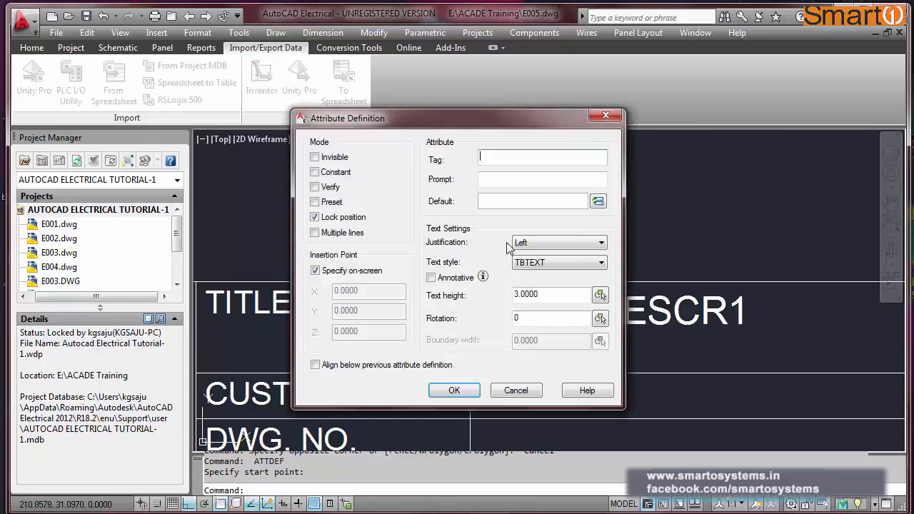
pyautogui.click(520, 180)
pyautogui.hotkey('ctrl', 'v')
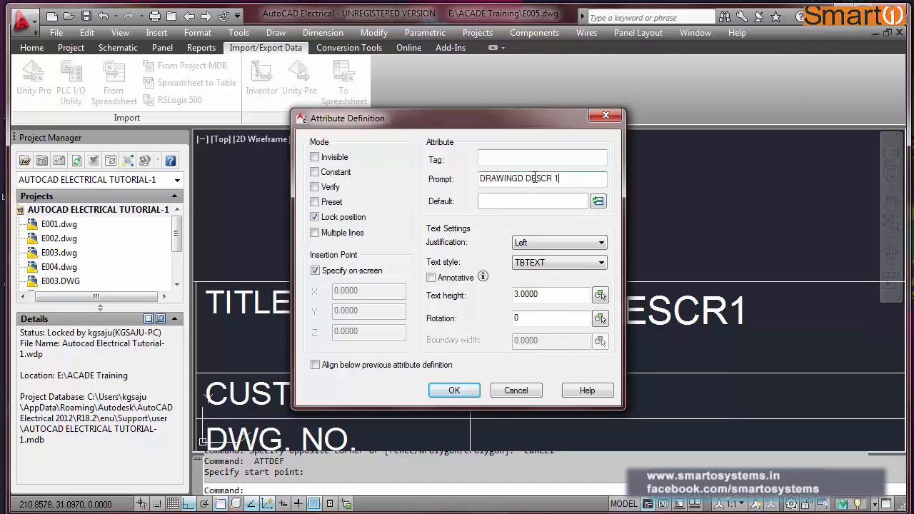
pyautogui.press('BackSpace')
pyautogui.write('2')
pyautogui.press('Escape')
# Copy the DWG_DESCR1 attribute about 4.44 units straight down within the cell beside TITLE.
pyautogui.write('co')
pyautogui.press('Return')
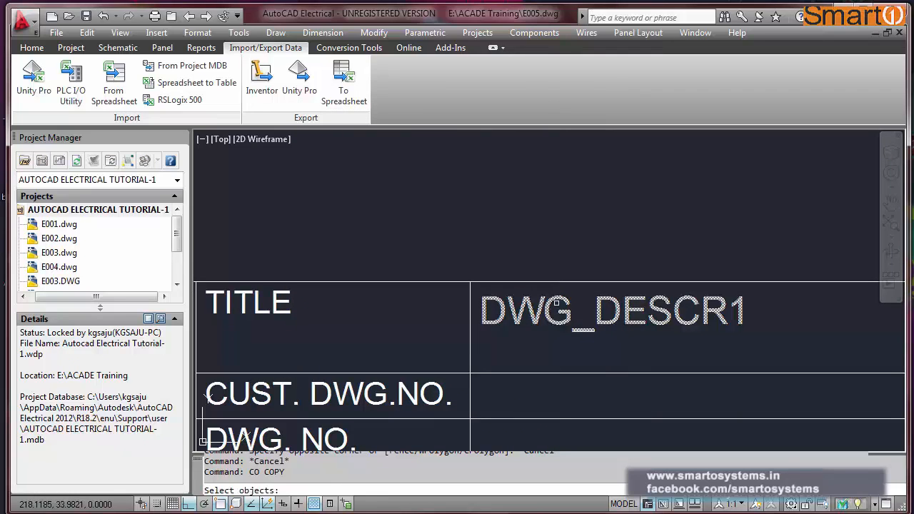
pyautogui.click(556, 304)
pyautogui.press('Return')
pyautogui.click(599, 200)
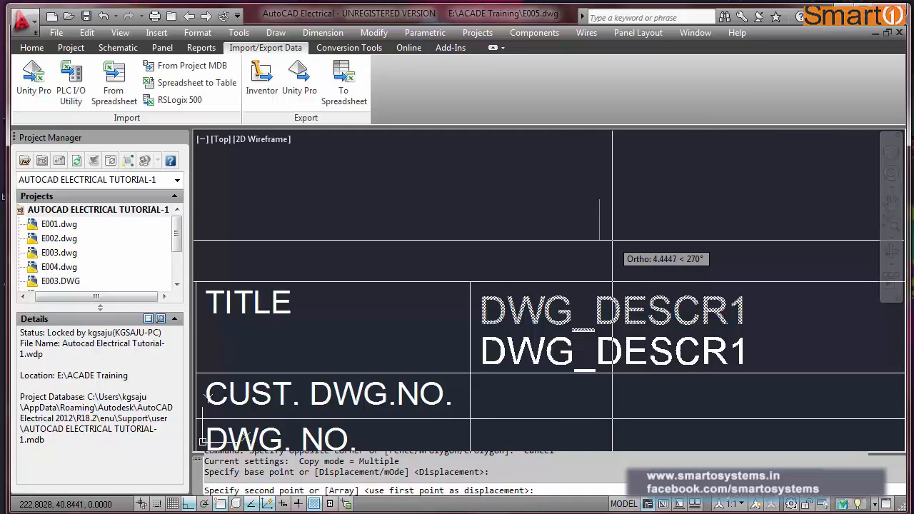
pyautogui.click(612, 240)
pyautogui.press('Escape')
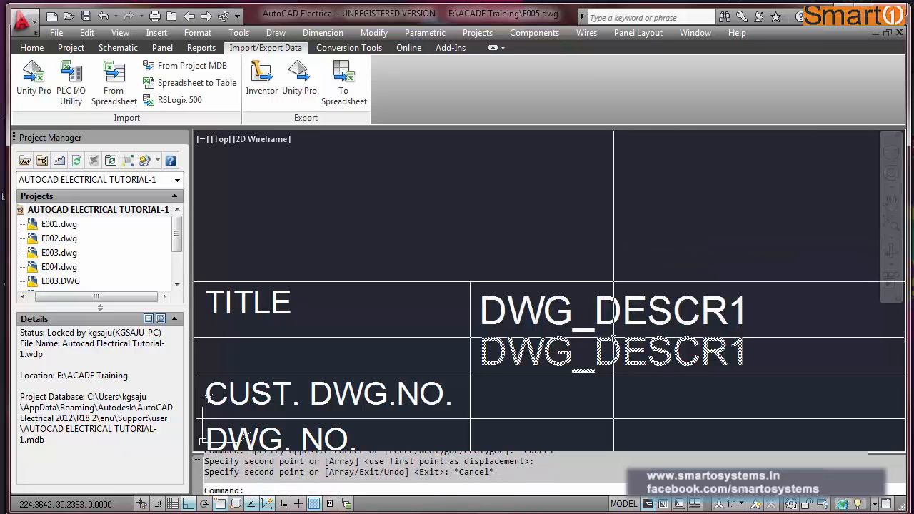
# Change the tag of the lower copied attribute to DWG_DESCR2 and finish editing.
pyautogui.doubleClick(613, 341)
pyautogui.click(511, 236)
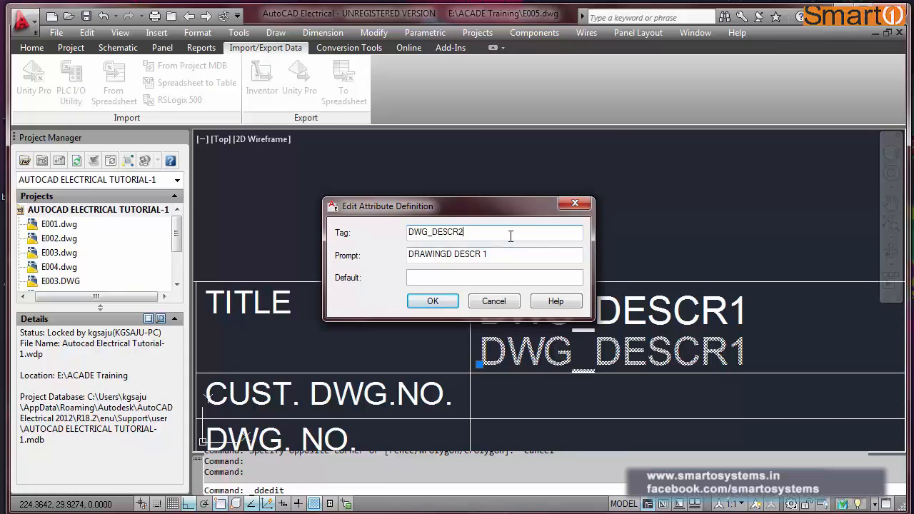
pyautogui.click(513, 254)
pyautogui.click(433, 301)
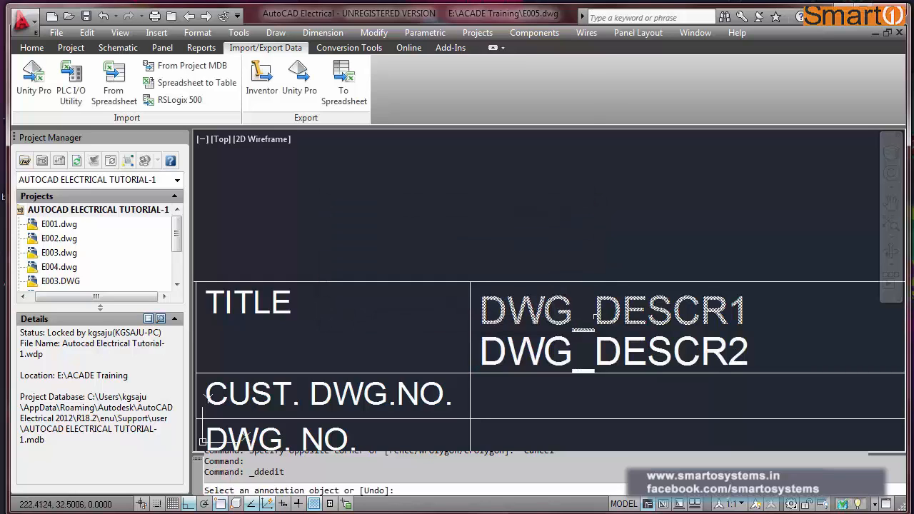
pyautogui.scroll(-2, 577, 266)
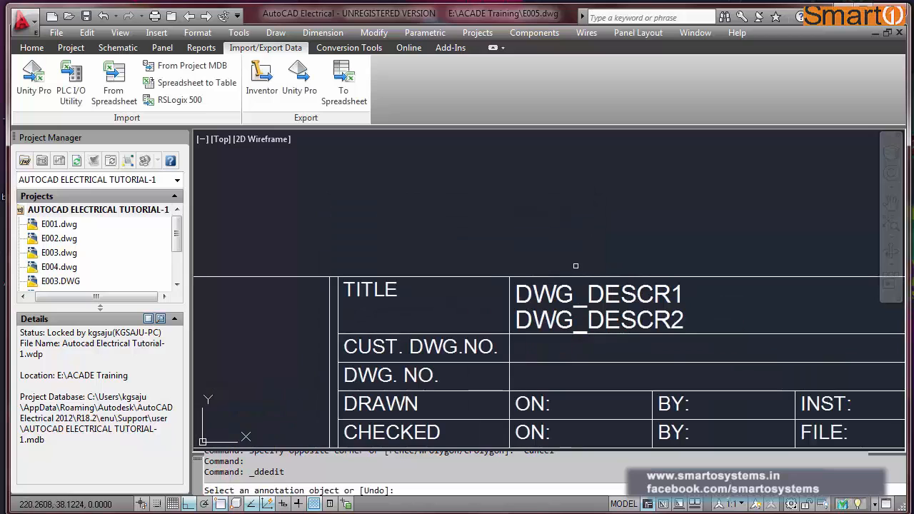
pyautogui.rightClick(585, 253)
pyautogui.click(613, 265)
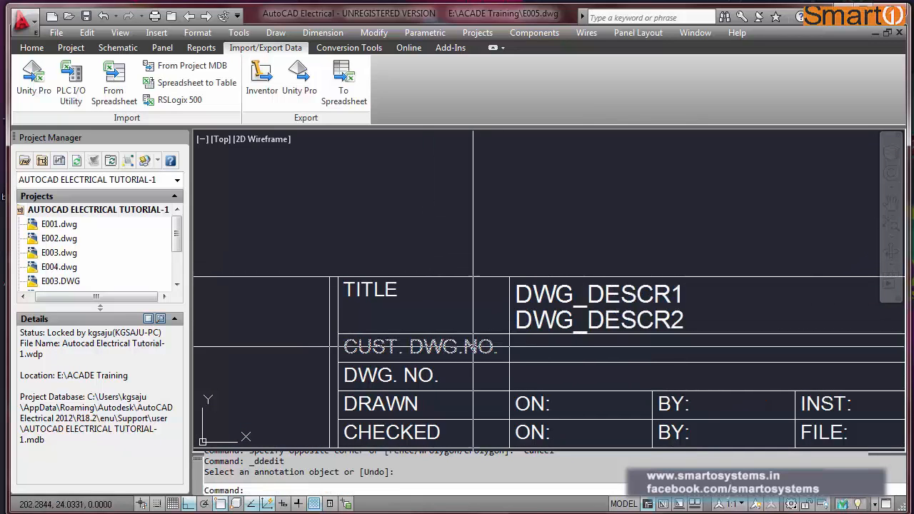
# Start a new attribute definition and set its text height to 2.5.
pyautogui.scroll(2, 518, 349)
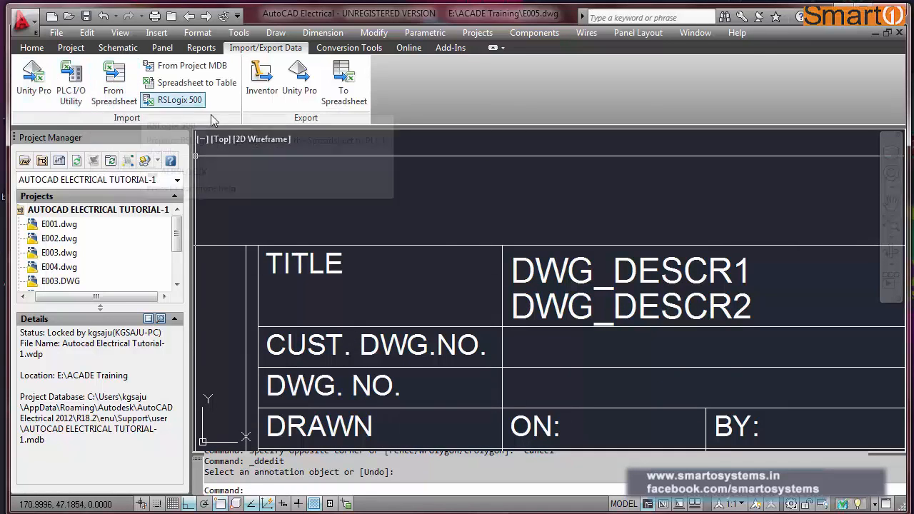
pyautogui.press('Escape')
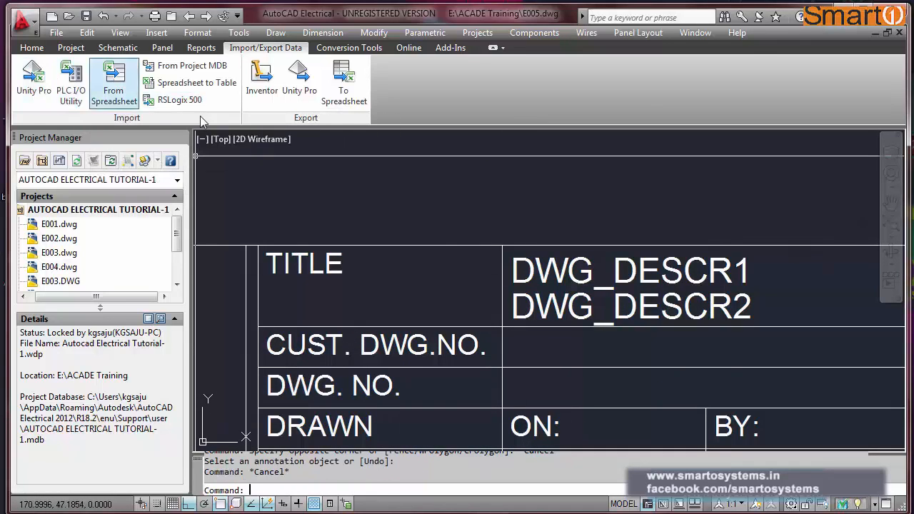
pyautogui.click(275, 33)
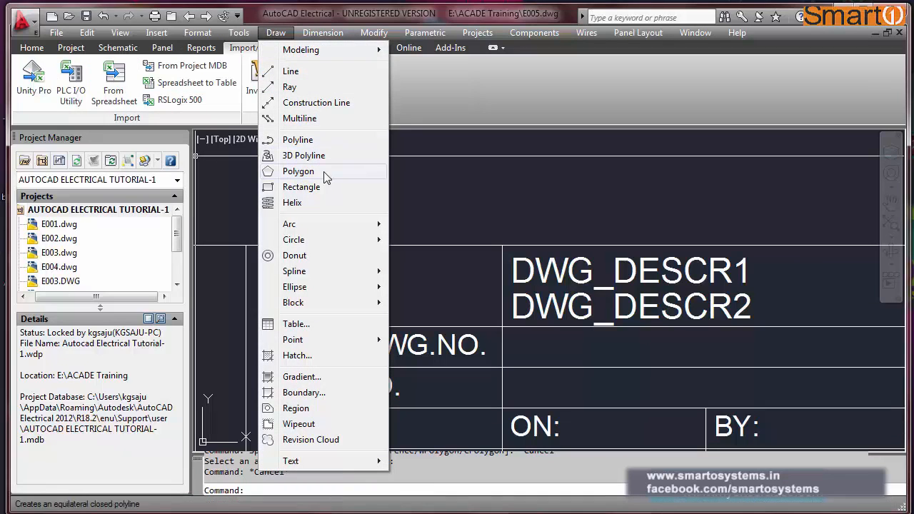
pyautogui.moveTo(323, 305)
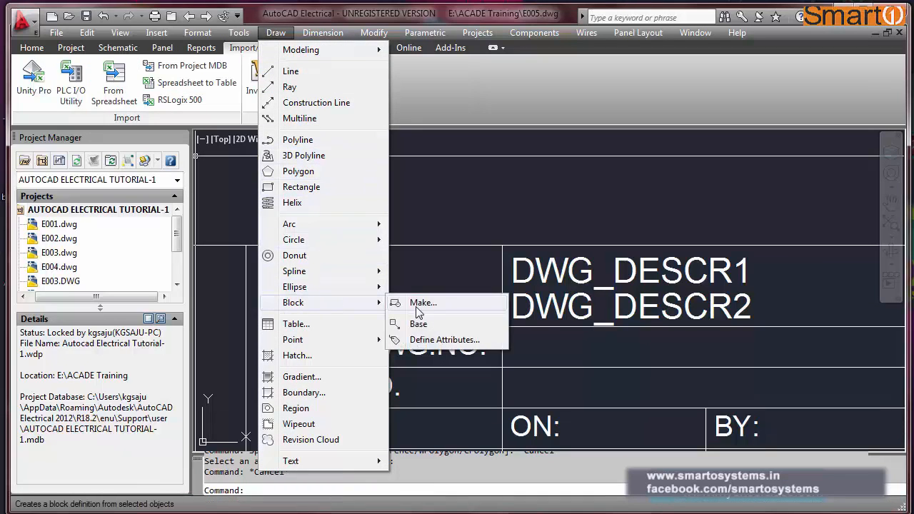
pyautogui.click(434, 340)
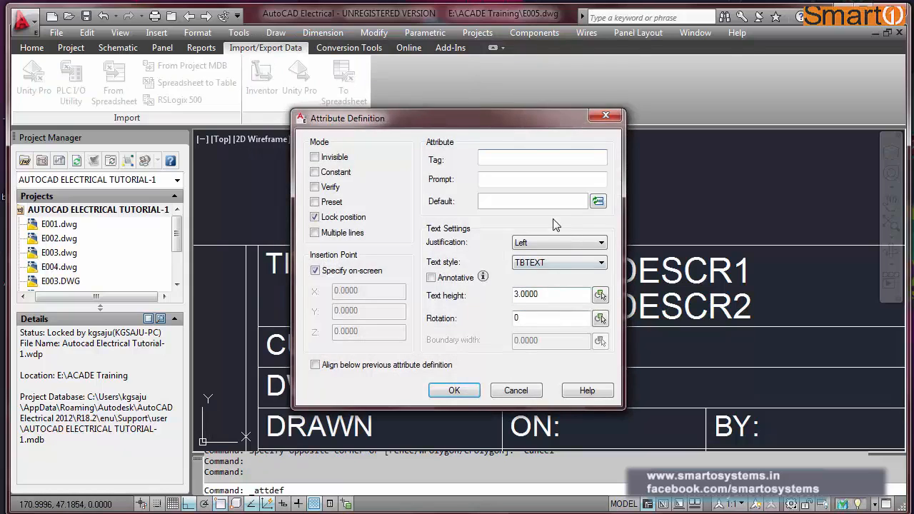
pyautogui.moveTo(547, 293); pyautogui.dragTo(501, 303)
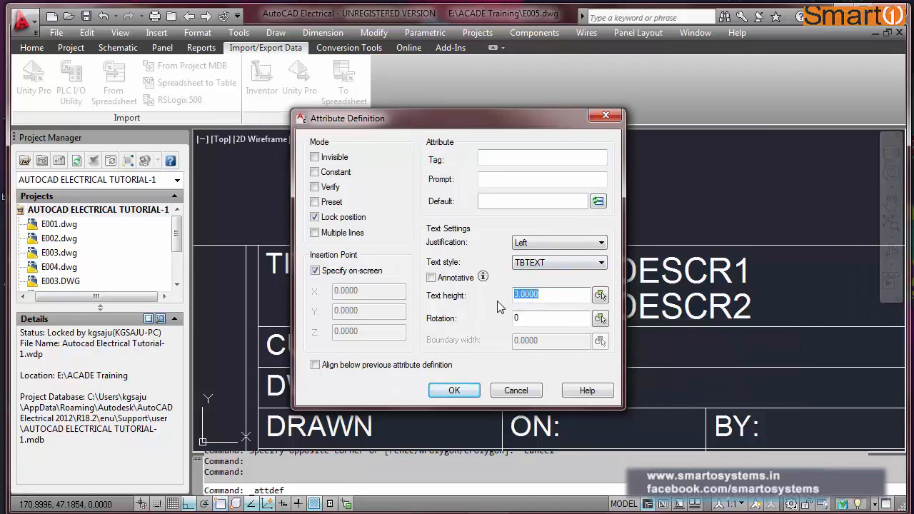
pyautogui.write('2.5')
pyautogui.moveTo(471, 118); pyautogui.dragTo(552, 117)
# Give the attribute tag CUST_DWG and prompt "CUSTOMER DWG NO", and place it in the cell beside CUST. DWG.NO.
pyautogui.click(564, 156)
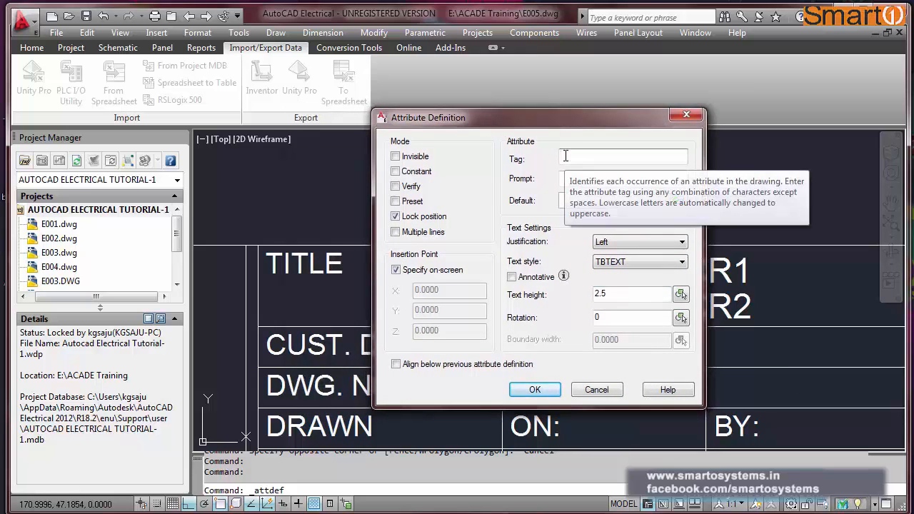
pyautogui.write('CUST_DWG')
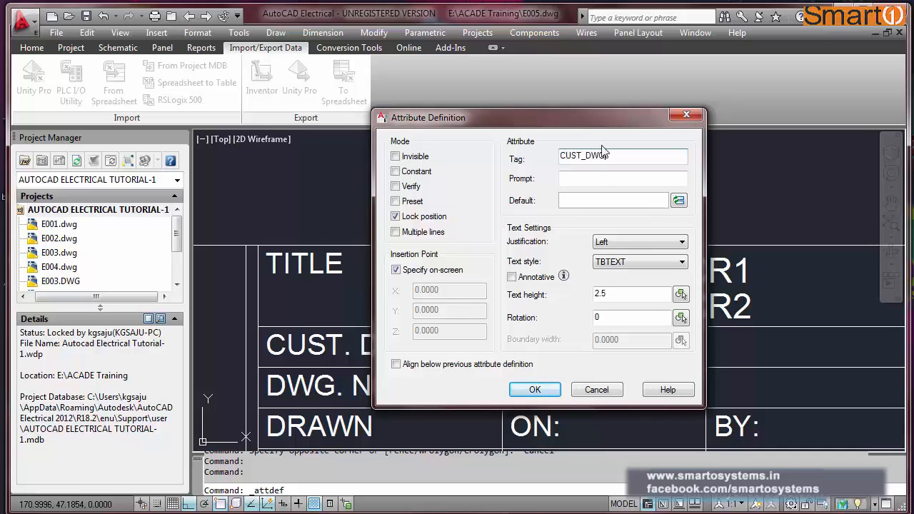
pyautogui.click(582, 179)
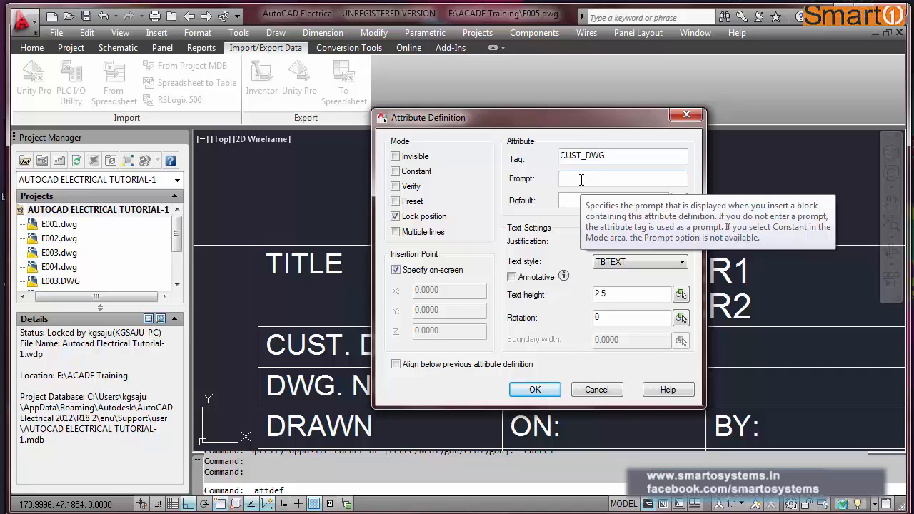
pyautogui.write('CU')
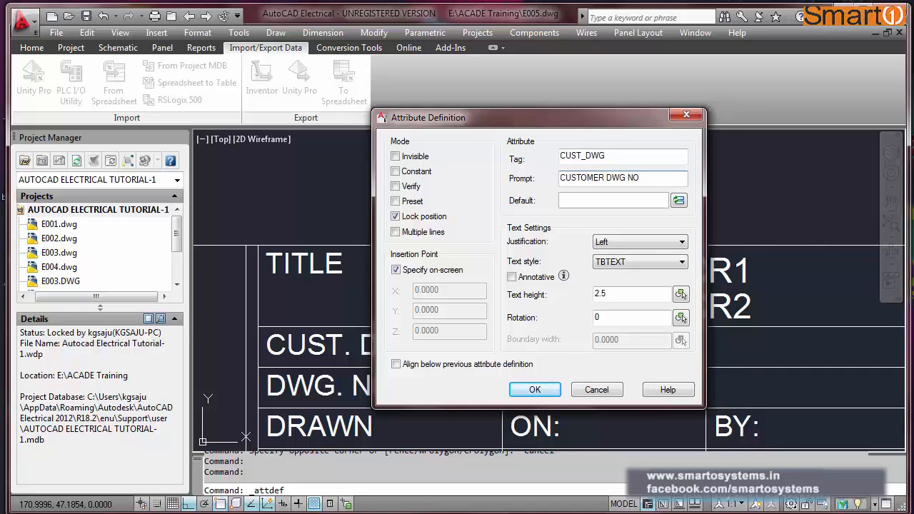
pyautogui.write('STOMER DWG NO')
pyautogui.click(532, 389)
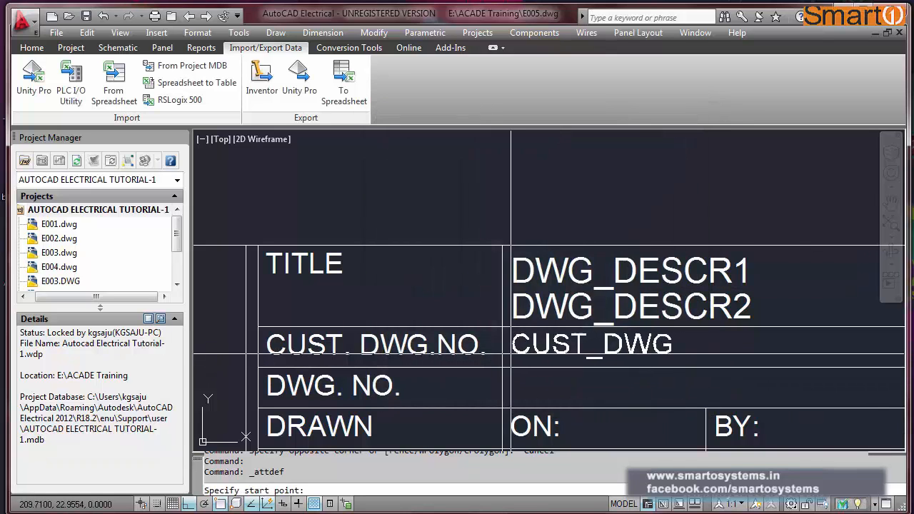
pyautogui.scroll(3, 513, 353)
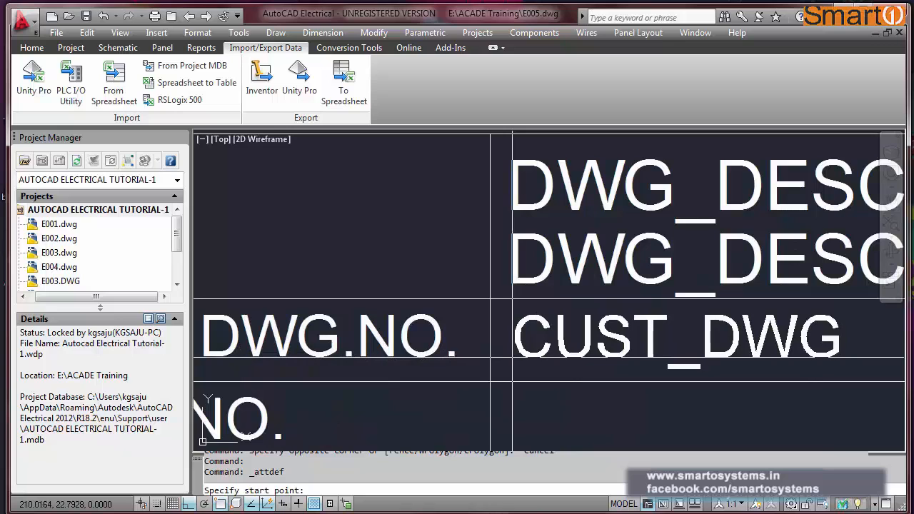
pyautogui.press('Escape')
pyautogui.scroll(-3, 530, 314)
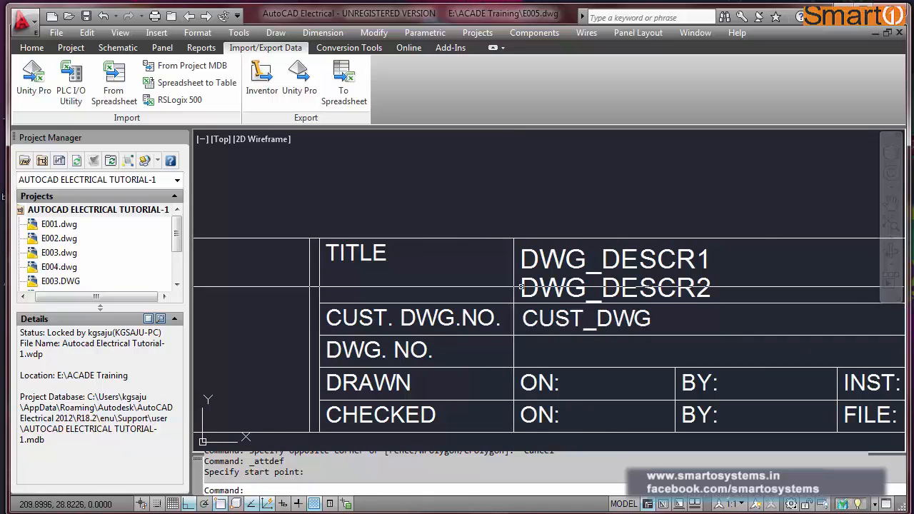
# Copy the CUST_DWG attribute one row down into the cell beside DWG. NO., using the row corners as reference points.
pyautogui.scroll(-5, 538, 305)
pyautogui.scroll(5, 537, 305)
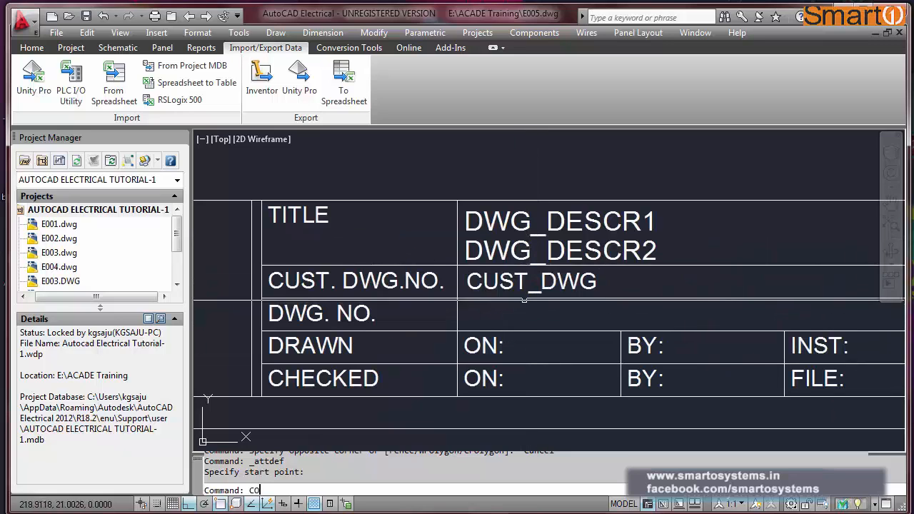
pyautogui.write('co')
pyautogui.press('Return')
pyautogui.click(502, 286)
pyautogui.press('Return')
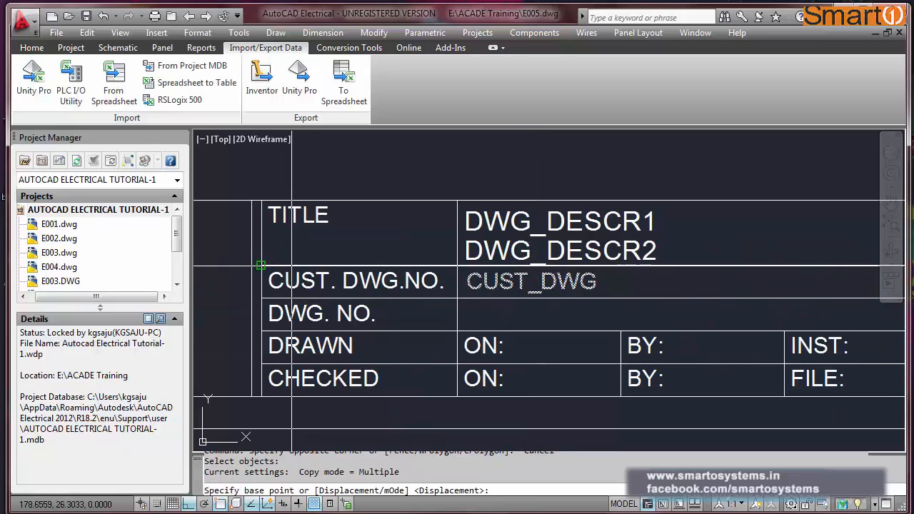
pyautogui.click(262, 269)
pyautogui.click(262, 300)
pyautogui.press('Escape')
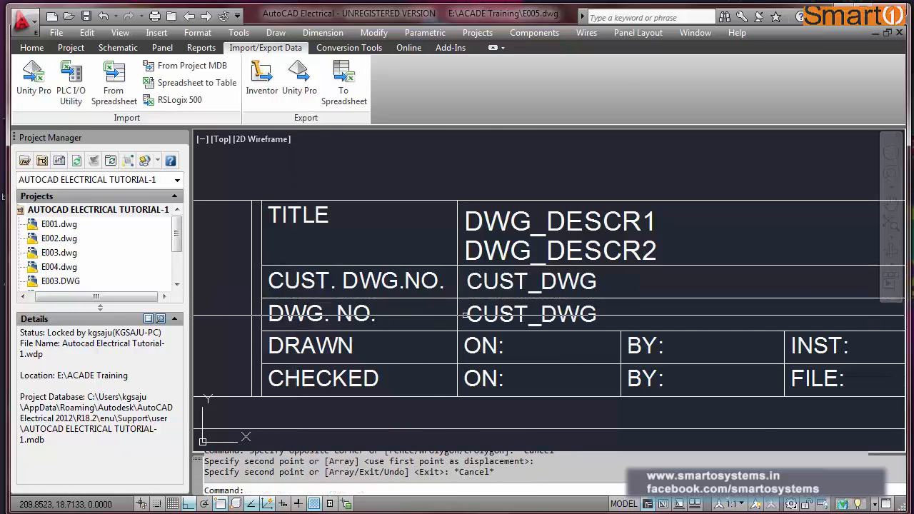
# Change the copied attribute beside DWG. NO. to tag DWG_NO and prompt "DRAWING NO.", and finish editing.
pyautogui.doubleClick(466, 316)
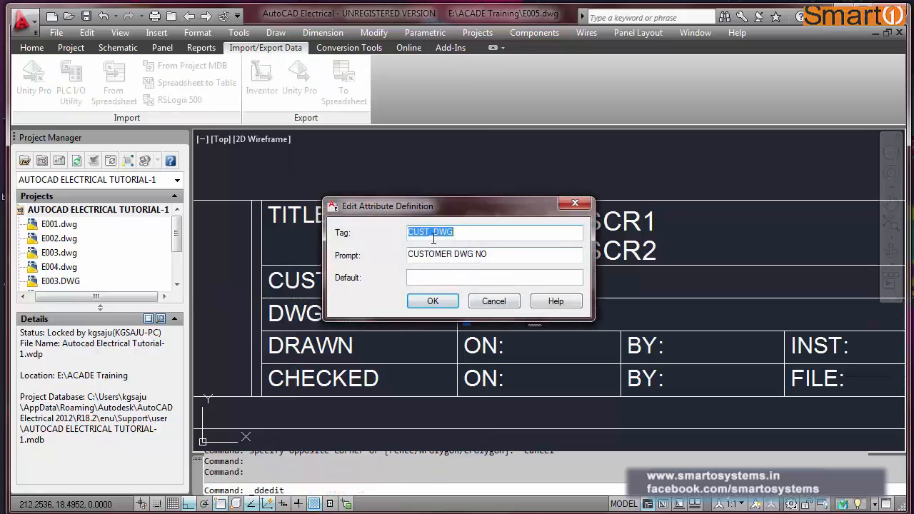
pyautogui.moveTo(427, 234); pyautogui.dragTo(388, 242)
pyautogui.write('DWG_NO')
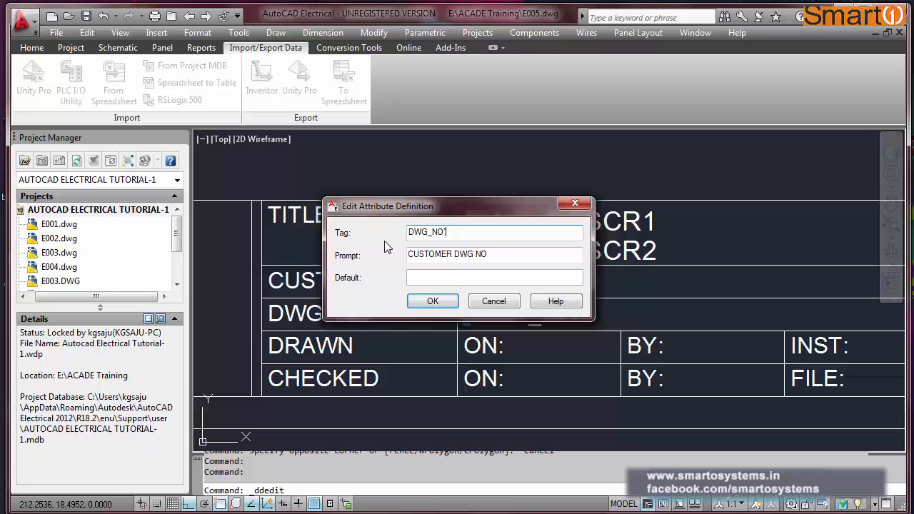
pyautogui.press('Tab')
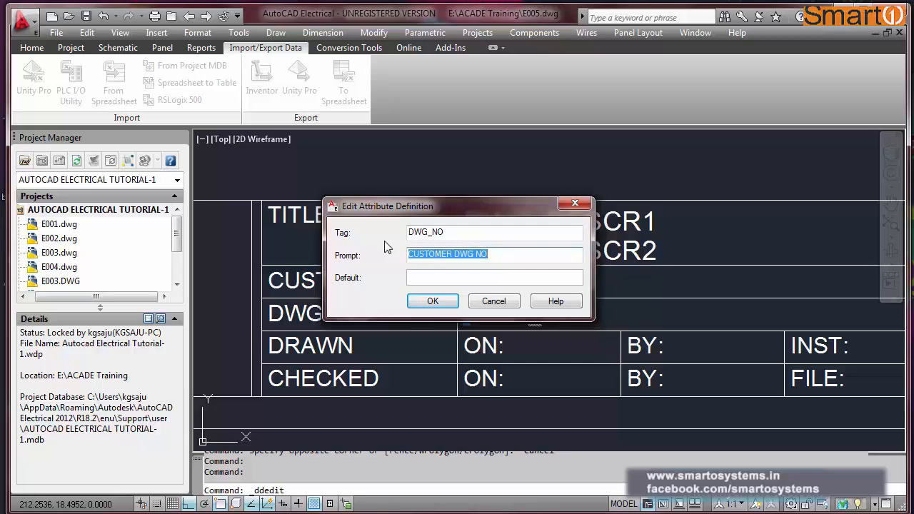
pyautogui.write('DRAWING NO.')
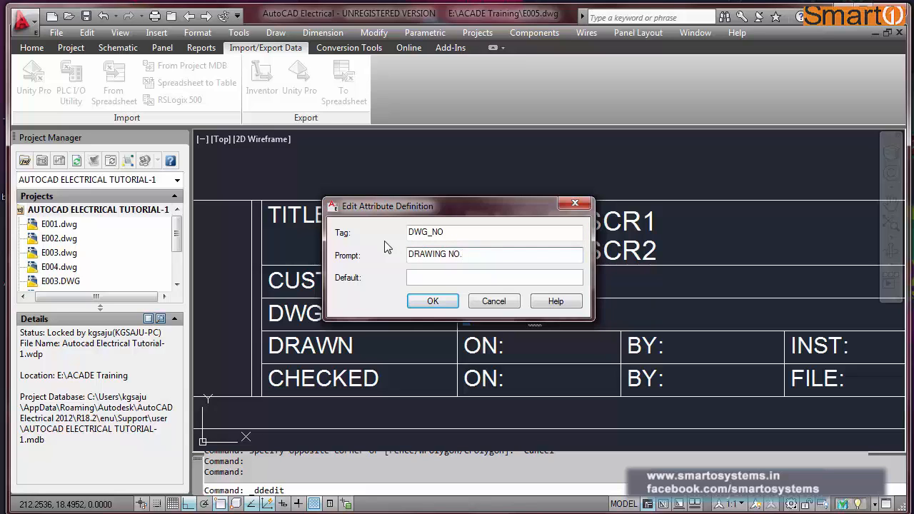
pyautogui.click(434, 301)
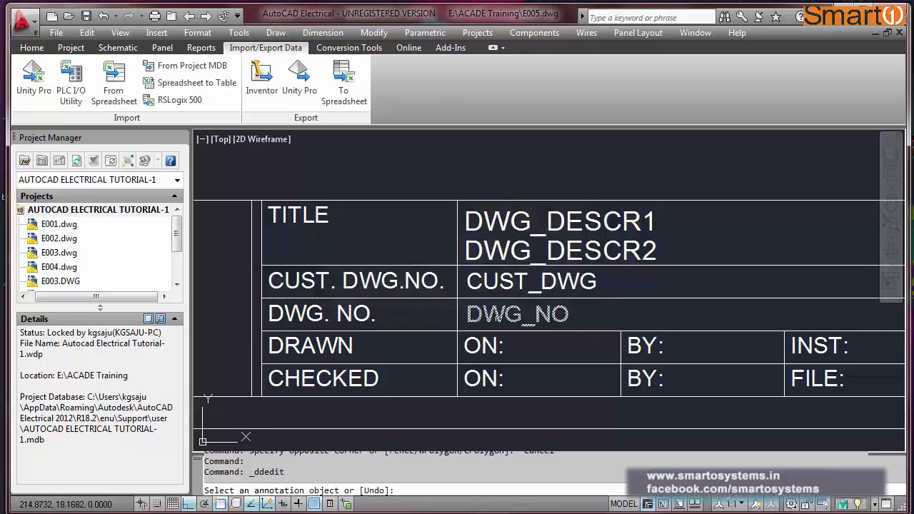
pyautogui.rightClick(498, 325)
pyautogui.click(521, 329)
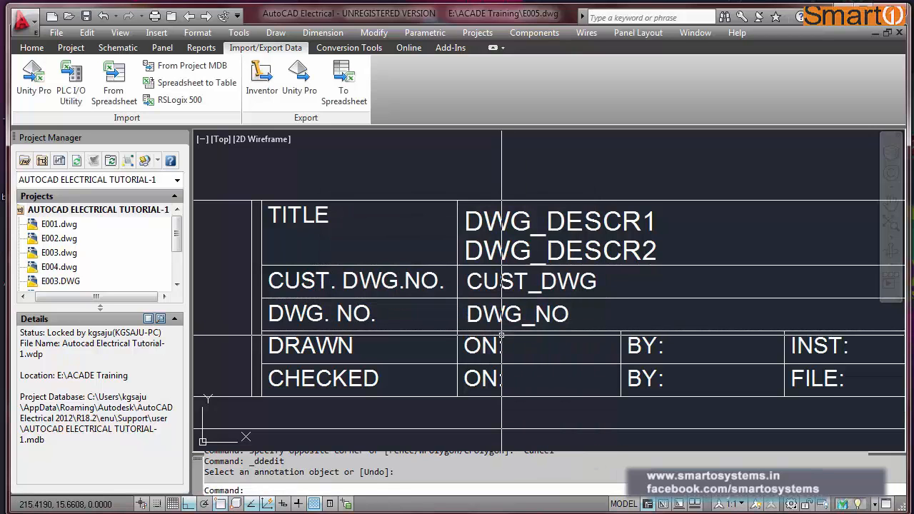
pyautogui.write('co')
pyautogui.press('Return')
pyautogui.click(493, 318)
pyautogui.press('Return')
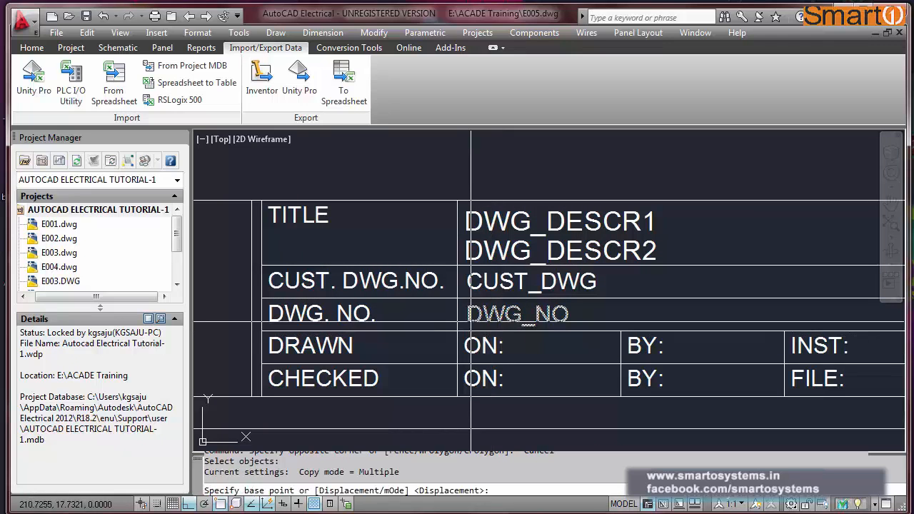
pyautogui.press('Escape')
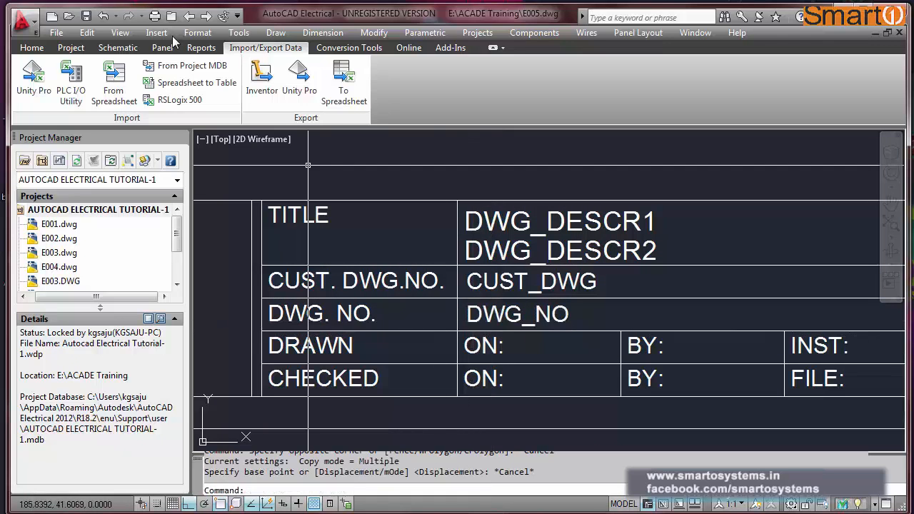
pyautogui.click(239, 33)
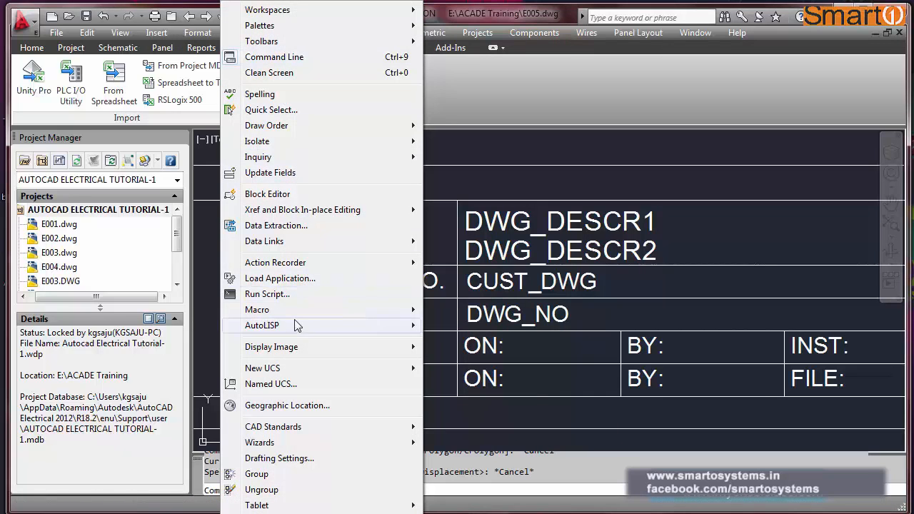
pyautogui.click(276, 33)
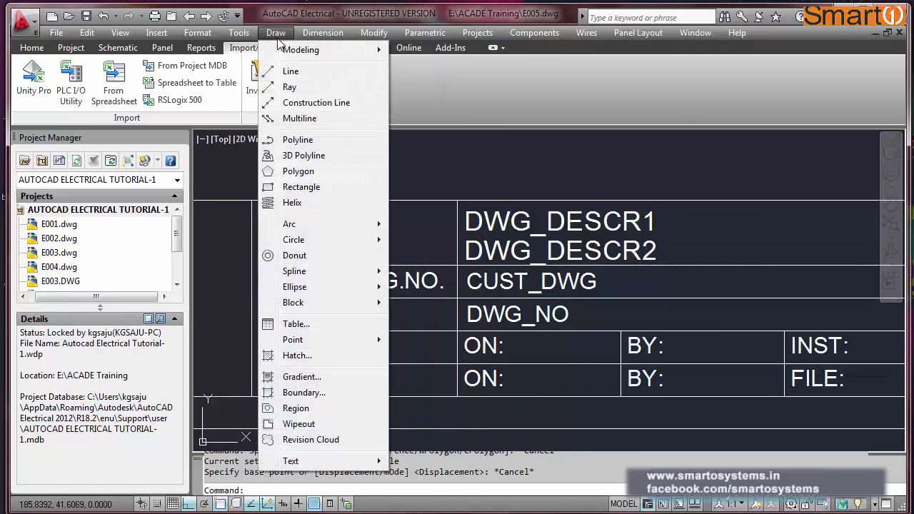
pyautogui.moveTo(317, 302)
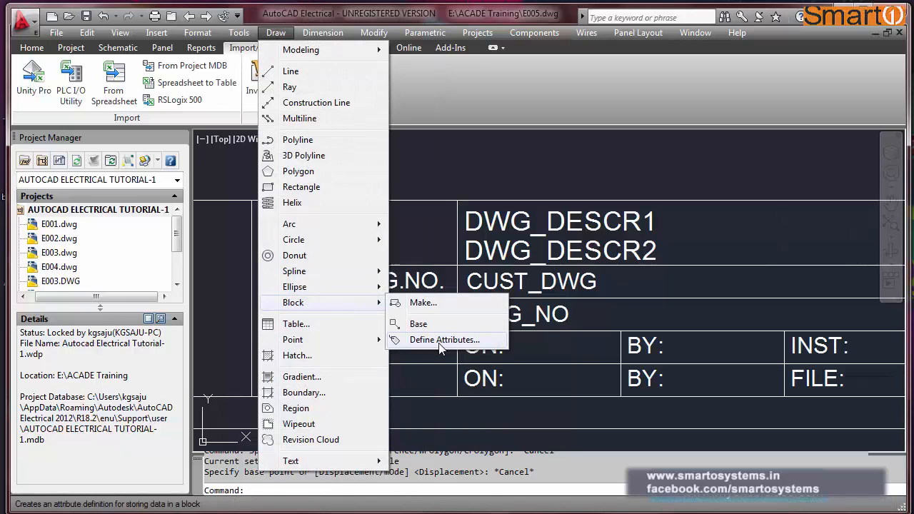
pyautogui.click(428, 339)
pyautogui.press('Escape')
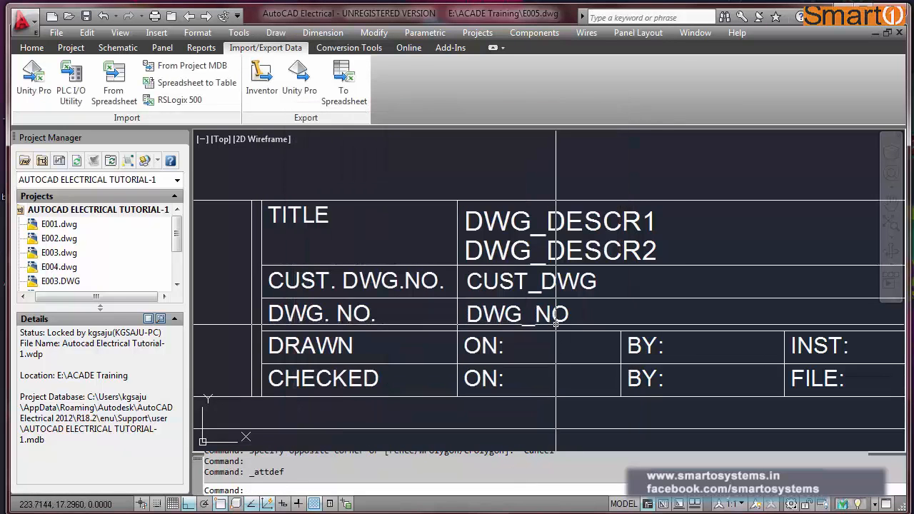
# Copy the DWG_NO attribute from its insertion point to the insertion point of the ON: text in the DRAWN row.
pyautogui.write('C')
pyautogui.press('Return')
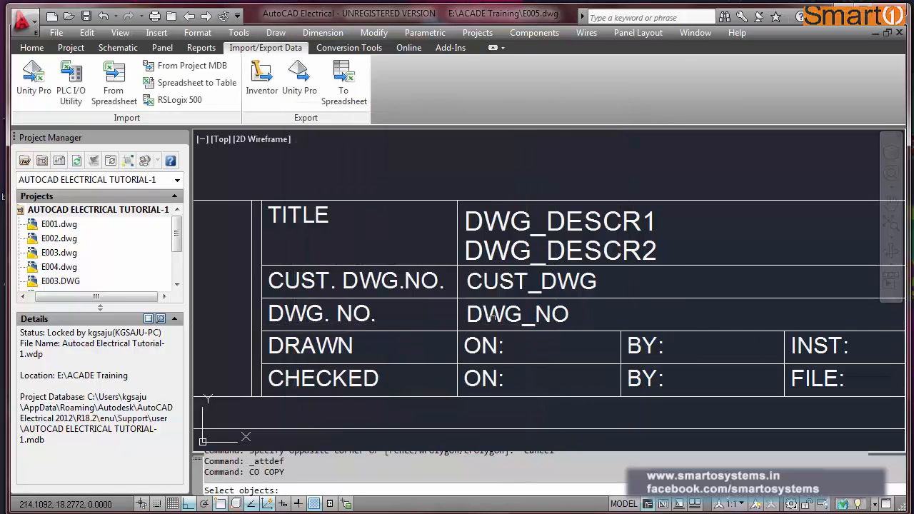
pyautogui.click(476, 316)
pyautogui.press('Return')
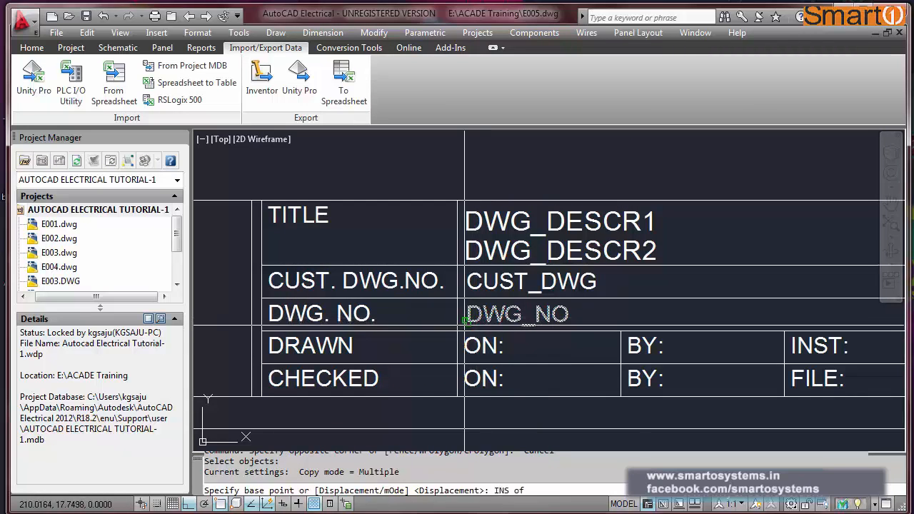
pyautogui.click(468, 323)
pyautogui.write('S')
pyautogui.press('Return')
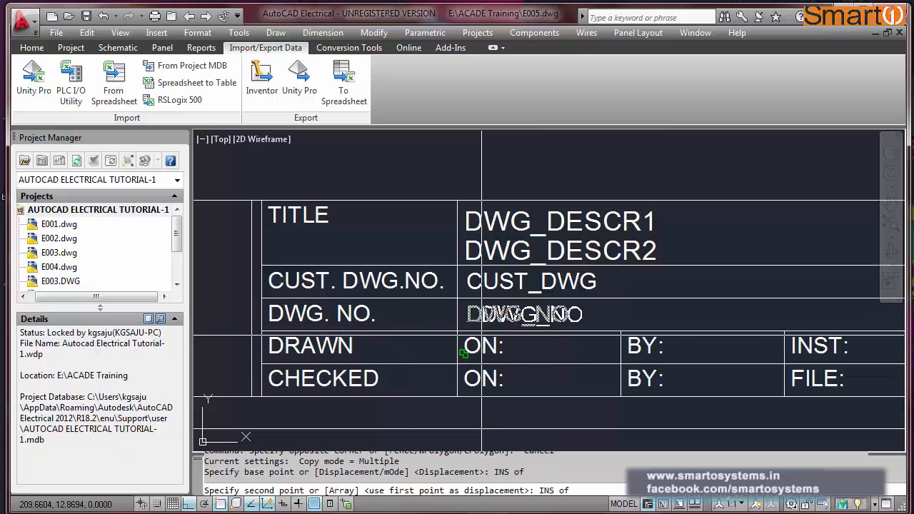
pyautogui.click(484, 345)
pyautogui.press('Escape')
# Move the copied DWG_NO attribute in the DRAWN row about 7.4 units horizontally to the right of ON:.
pyautogui.press('Return')
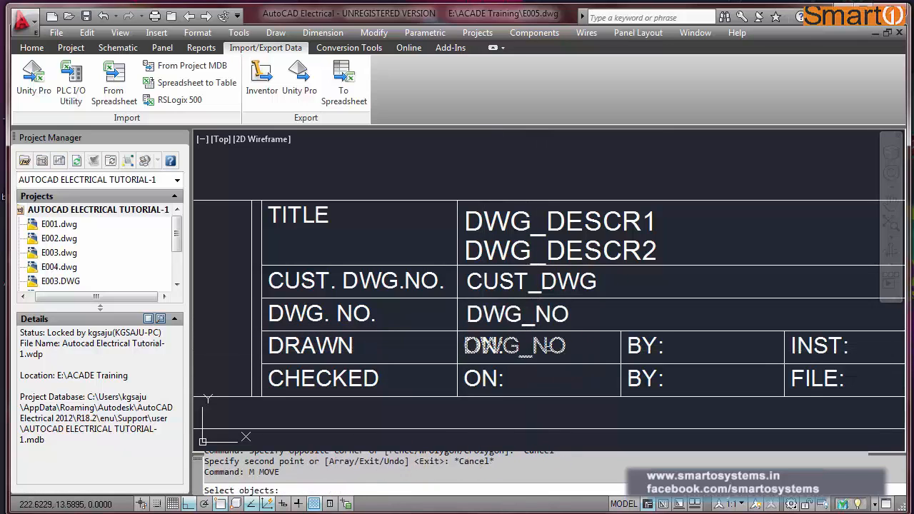
pyautogui.click(539, 350)
pyautogui.press('Return')
pyautogui.click(529, 350)
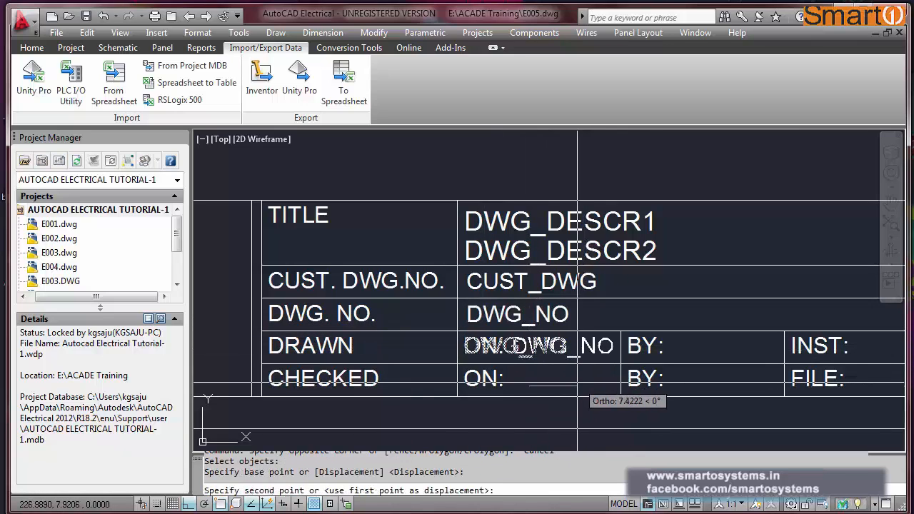
pyautogui.click(578, 383)
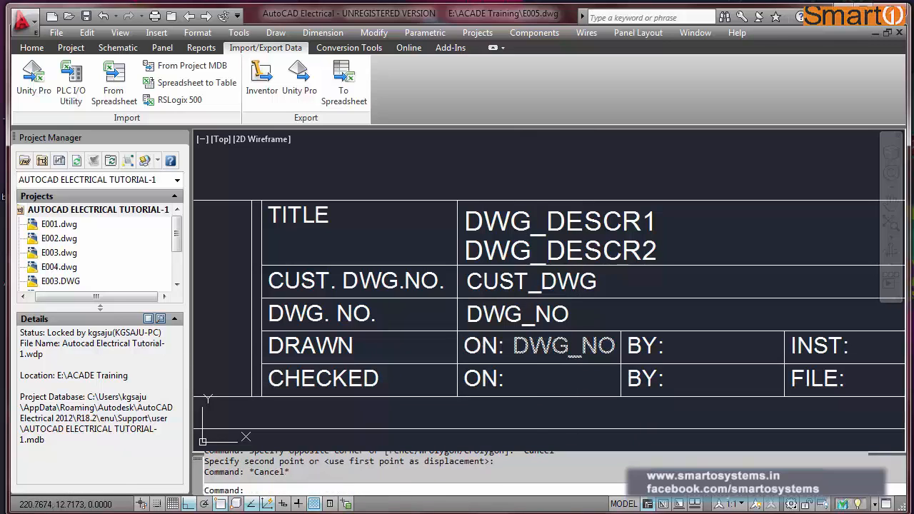
# Change the DWG_NO attribute in the DRAWN row to tag DRWAN_DATE and prompt "DRWAN DATE", and finish editing.
pyautogui.doubleClick(535, 353)
pyautogui.write('DRWAN_DATE')
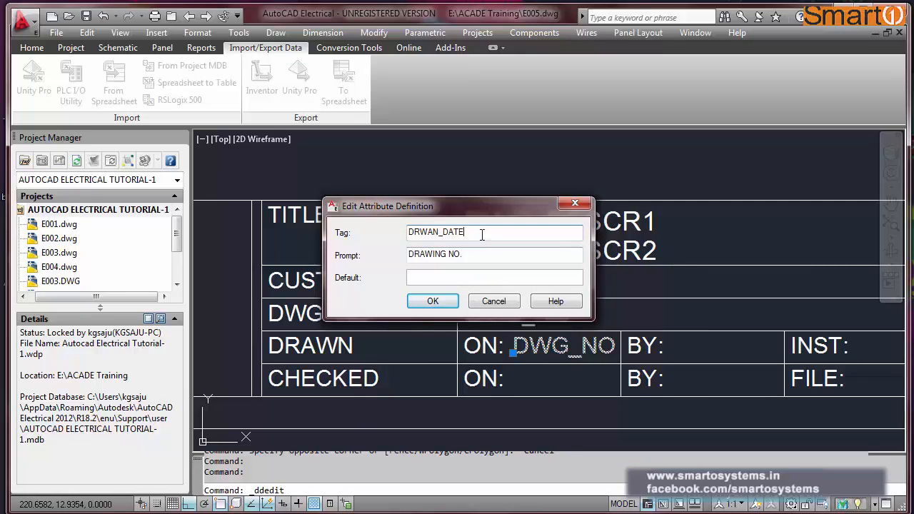
pyautogui.moveTo(481, 235); pyautogui.dragTo(292, 236)
pyautogui.write('DRAWINGD DESCR 1')
pyautogui.hotkey('ctrl', 'z')
pyautogui.moveTo(491, 233); pyautogui.dragTo(379, 233)
pyautogui.hotkey('ctrl', 'c')
pyautogui.moveTo(468, 256); pyautogui.dragTo(323, 270)
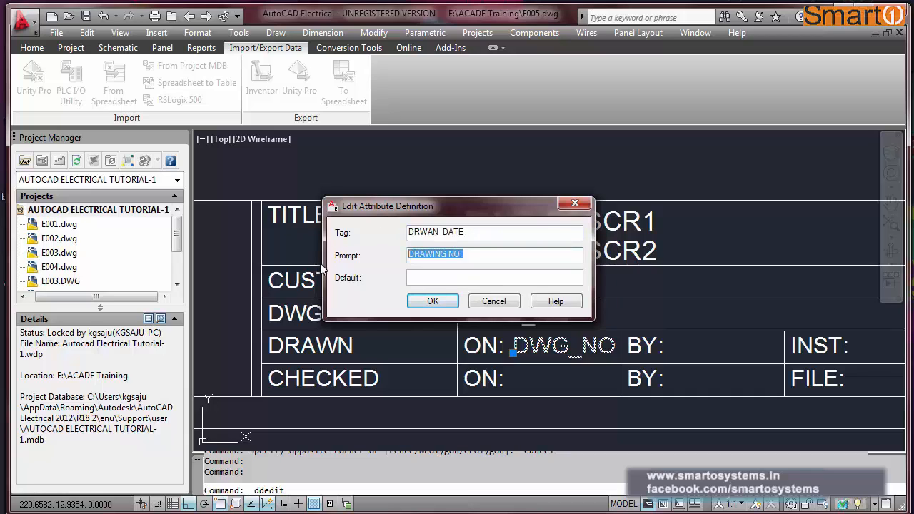
pyautogui.hotkey('ctrl', 'v')
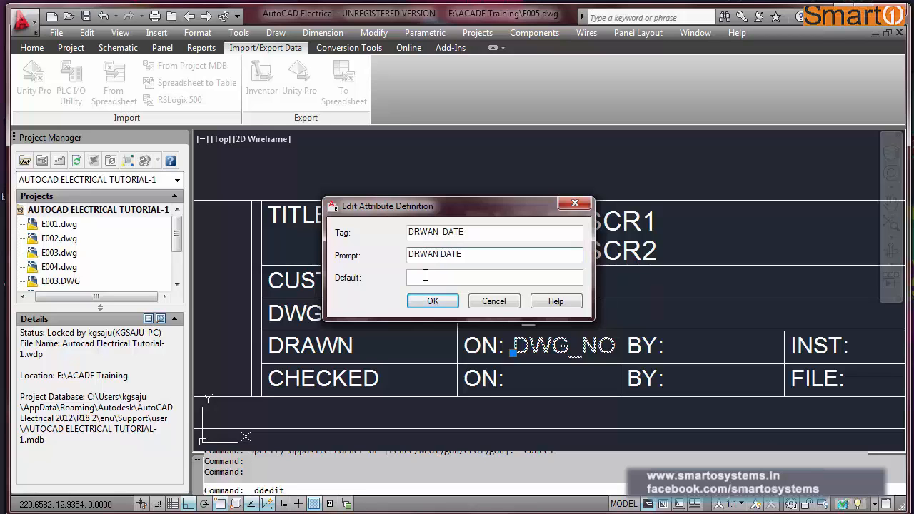
pyautogui.click(433, 300)
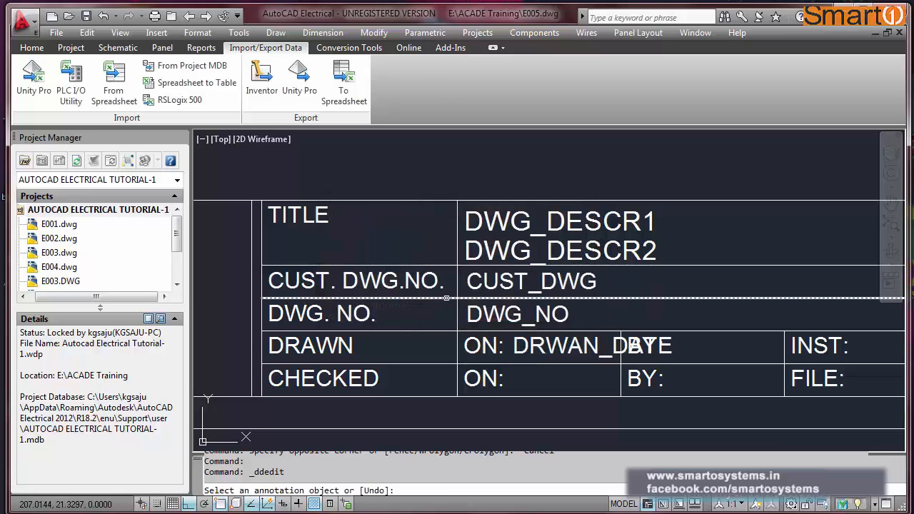
pyautogui.rightClick(551, 377)
pyautogui.click(581, 384)
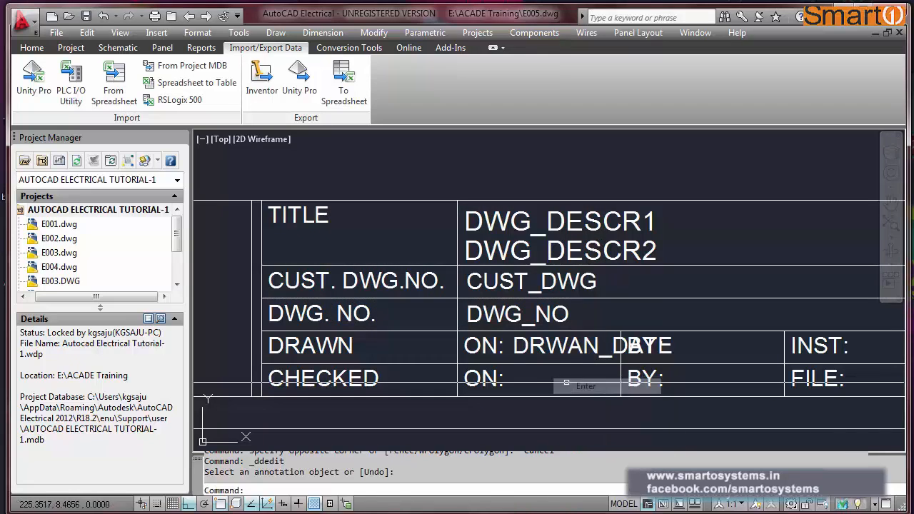
# Copy the DRWAN_DATE attribute one row down into the CHECKED row, using the row corners as reference points.
pyautogui.write('co')
pyautogui.press('Return')
pyautogui.click(550, 346)
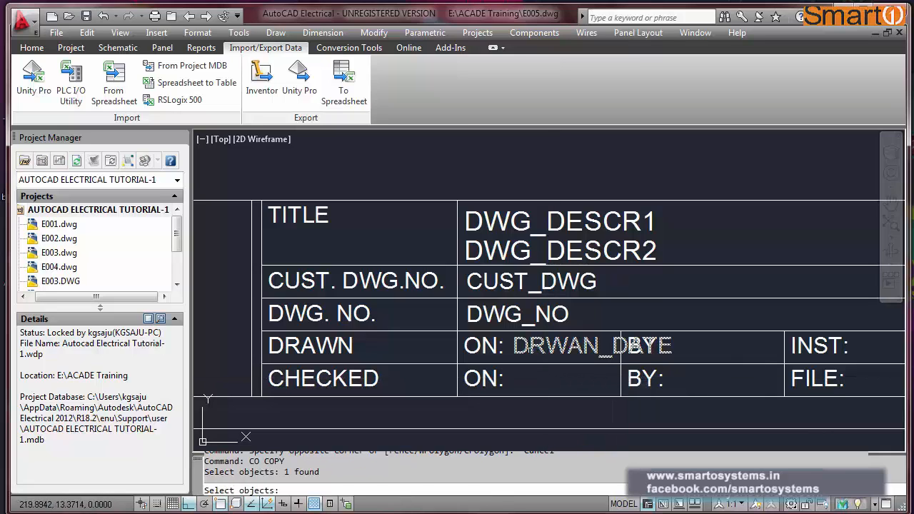
pyautogui.press('Return')
pyautogui.click(261, 364)
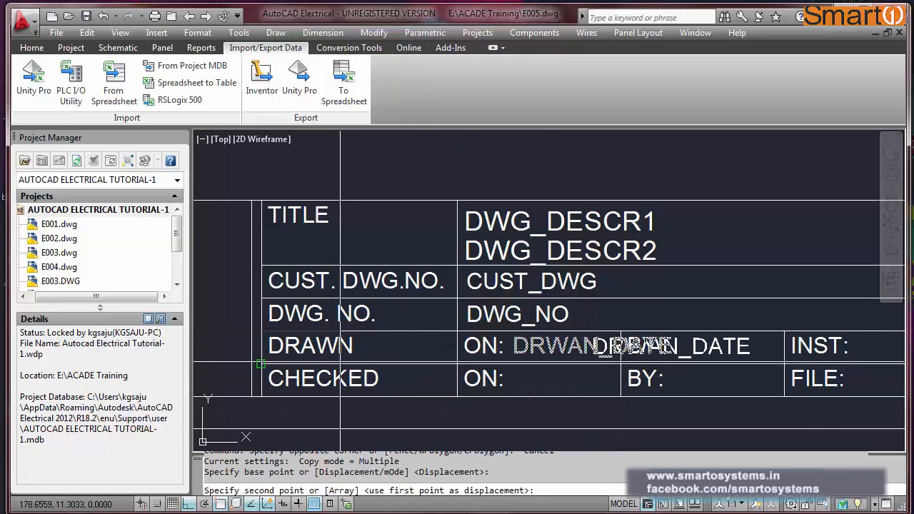
pyautogui.click(261, 397)
pyautogui.press('Escape')
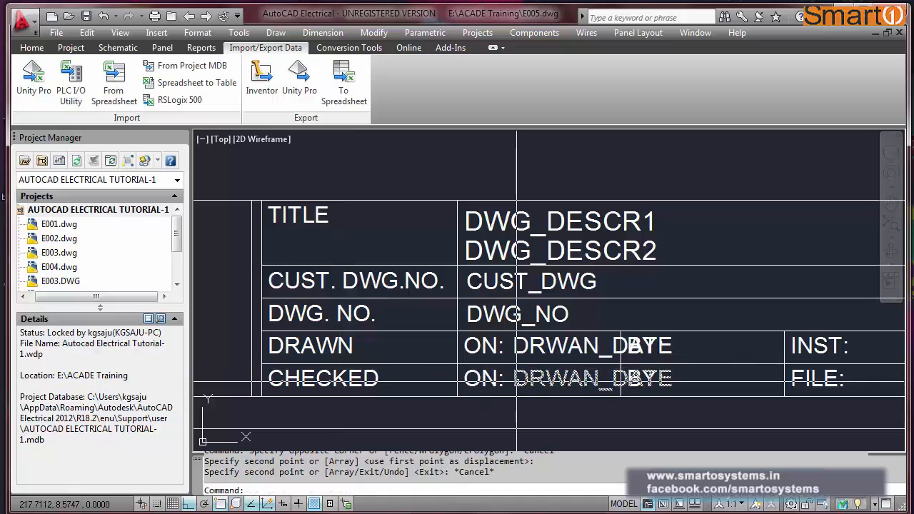
# Change the copied attribute in the CHECKED row to tag CHECKED_DATE and prompt "CHECKED DATE", and finish editing.
pyautogui.doubleClick(518, 386)
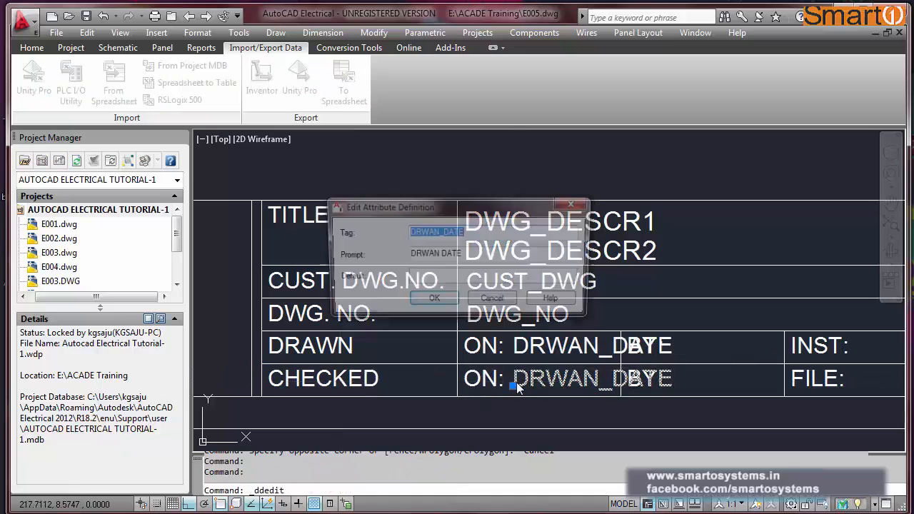
pyautogui.click(441, 234)
pyautogui.moveTo(435, 233); pyautogui.dragTo(351, 238)
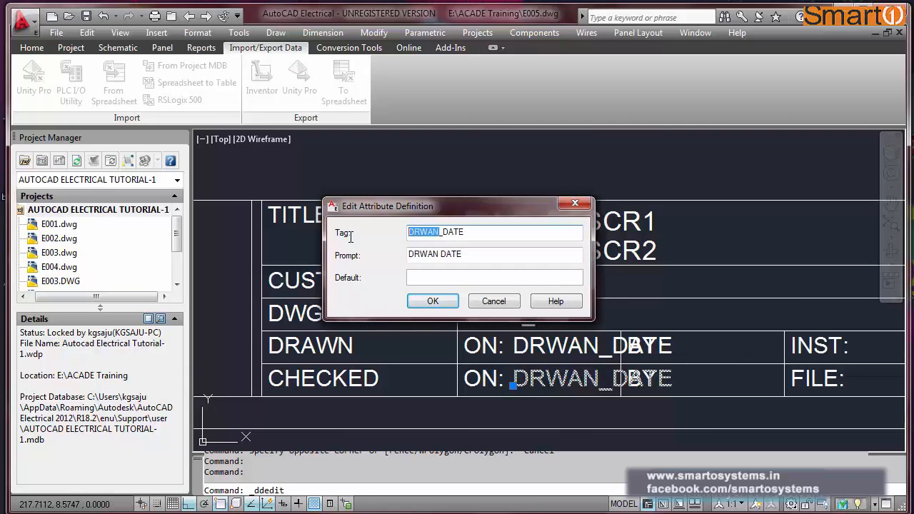
pyautogui.write('CHECKED')
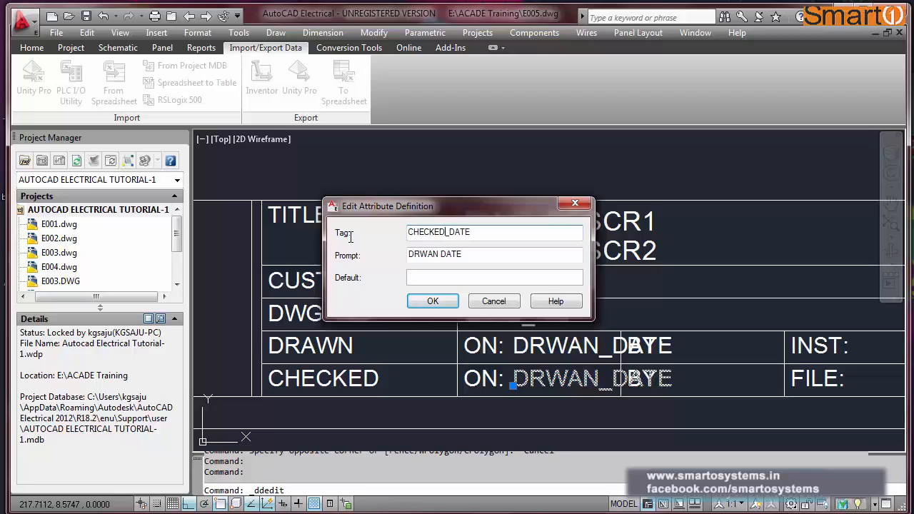
pyautogui.click(438, 255)
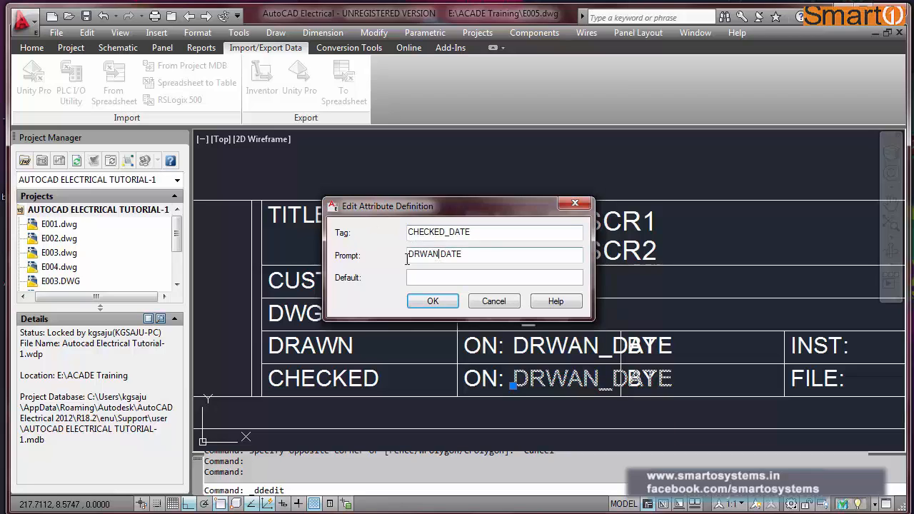
pyautogui.moveTo(438, 256); pyautogui.dragTo(350, 268)
pyautogui.write('C')
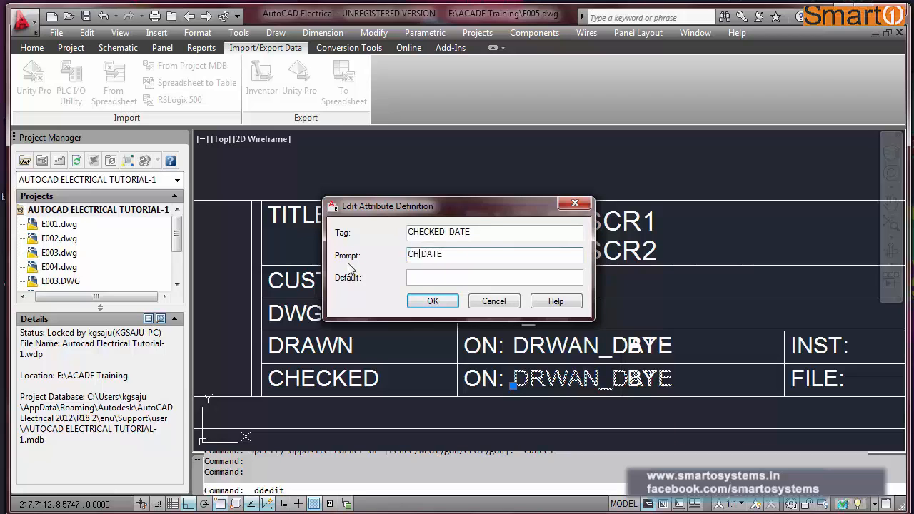
pyautogui.write('HECKED')
pyautogui.click(432, 302)
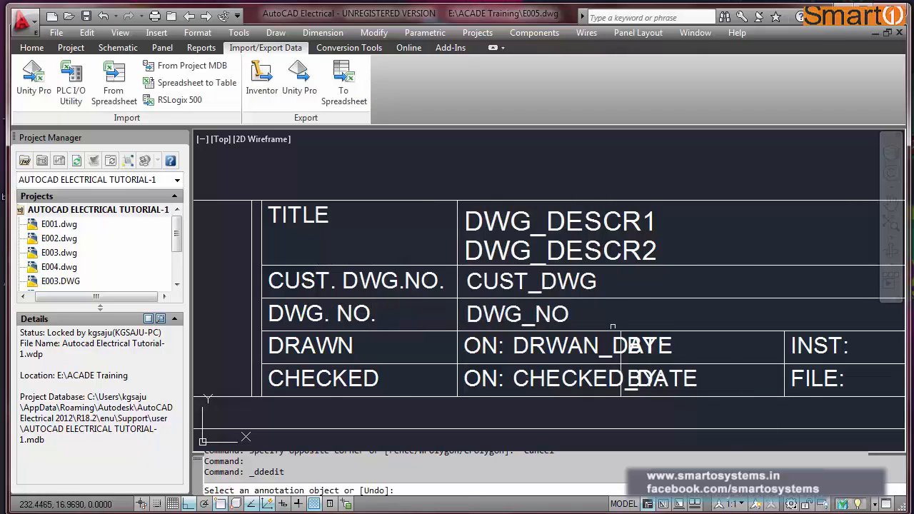
pyautogui.rightClick(617, 330)
pyautogui.click(649, 339)
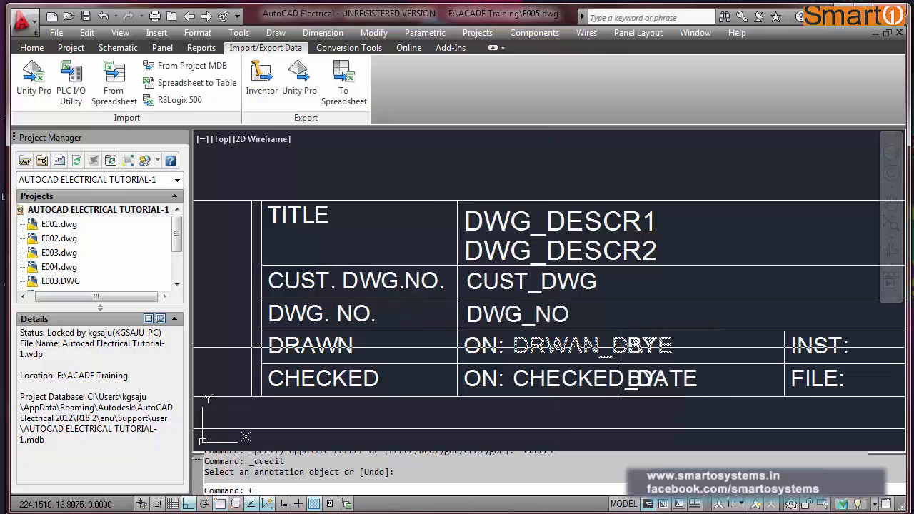
pyautogui.write('CI')
pyautogui.press('space')
pyautogui.press('Escape')
pyautogui.press('Escape')
# Copy the DRWAN_DATE and CHECKED_DATE attributes one column over beside the BY: texts, using the lower cell corners as reference points.
pyautogui.write('CO')
pyautogui.press('space')
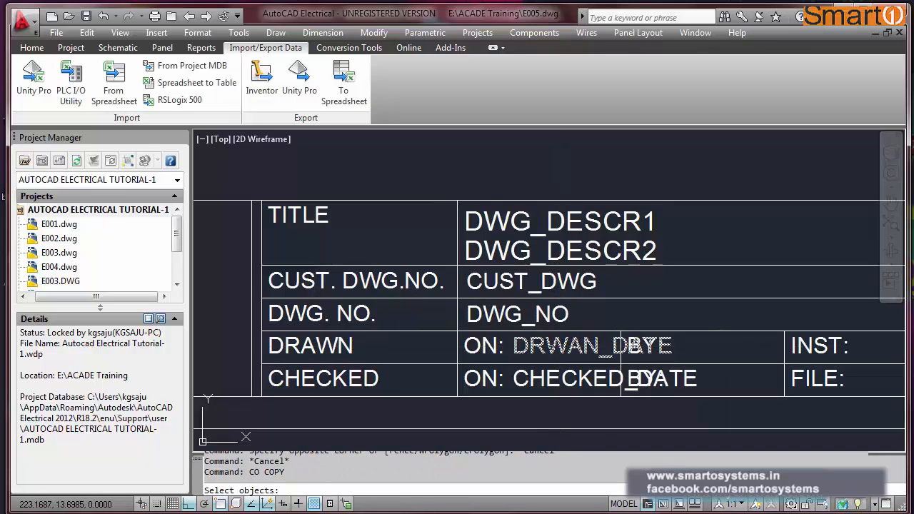
pyautogui.click(550, 346)
pyautogui.click(545, 378)
pyautogui.press('space')
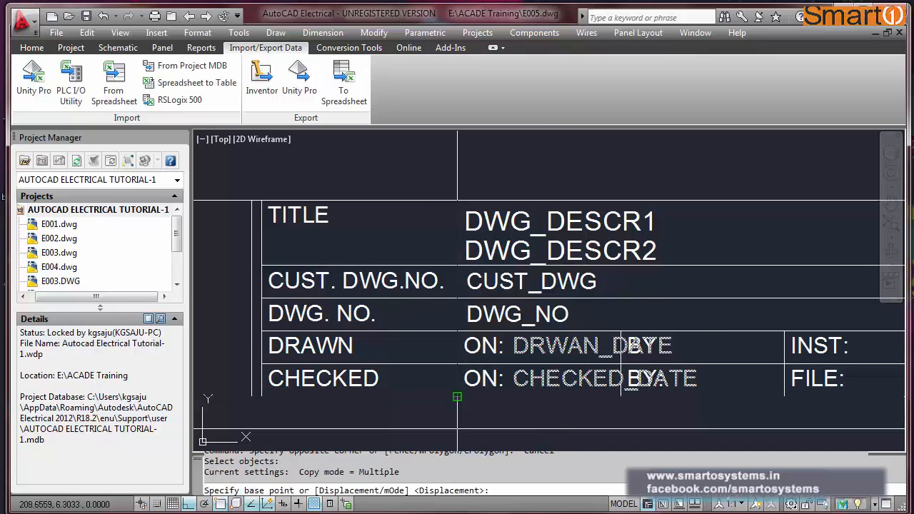
pyautogui.click(466, 397)
pyautogui.moveTo(622, 398); pyautogui.dragTo(515, 336, button='middle')
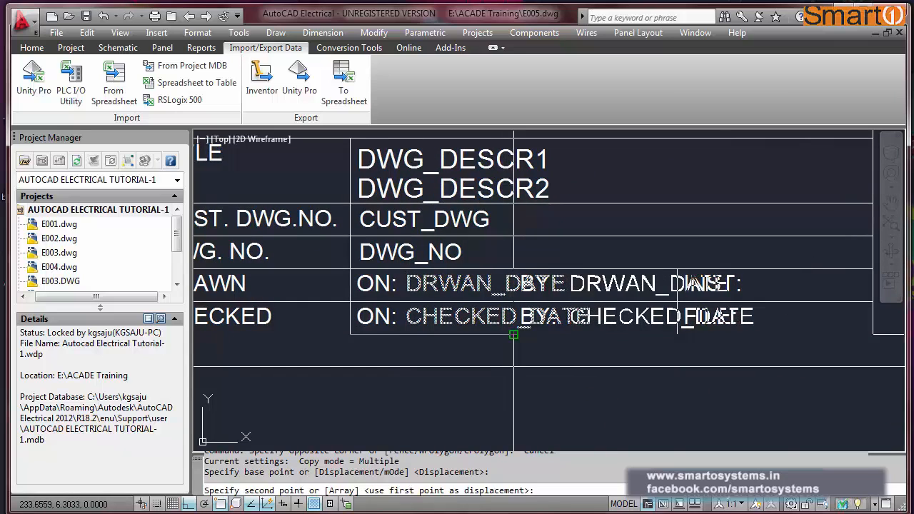
pyautogui.click(514, 335)
pyautogui.press('Escape')
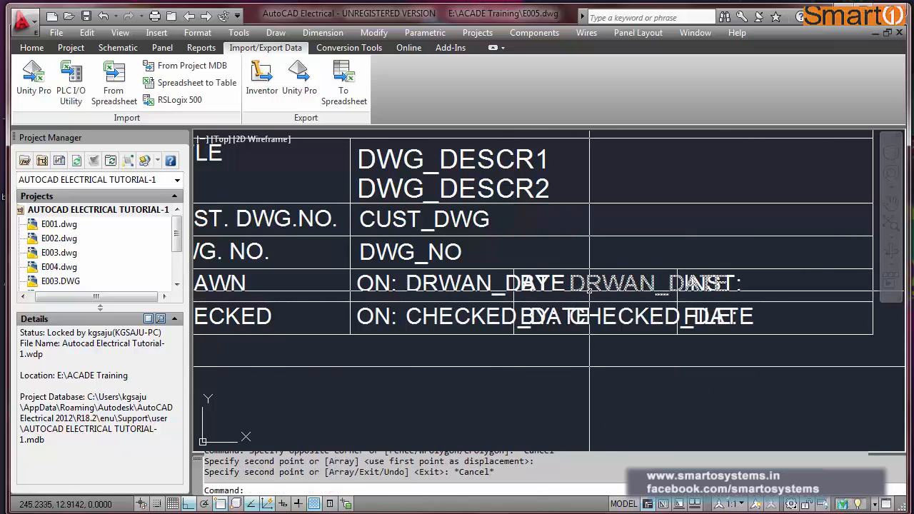
pyautogui.doubleClick(590, 290)
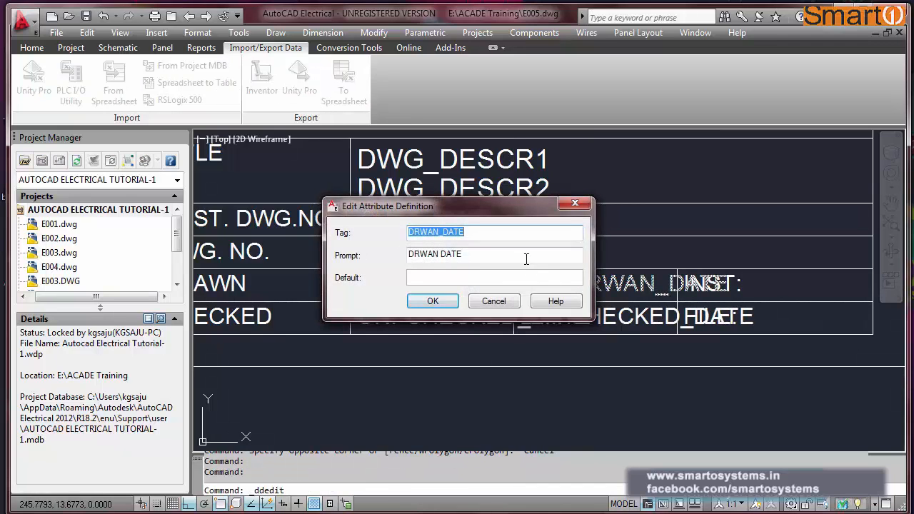
pyautogui.press('Escape')
pyautogui.press('Escape')
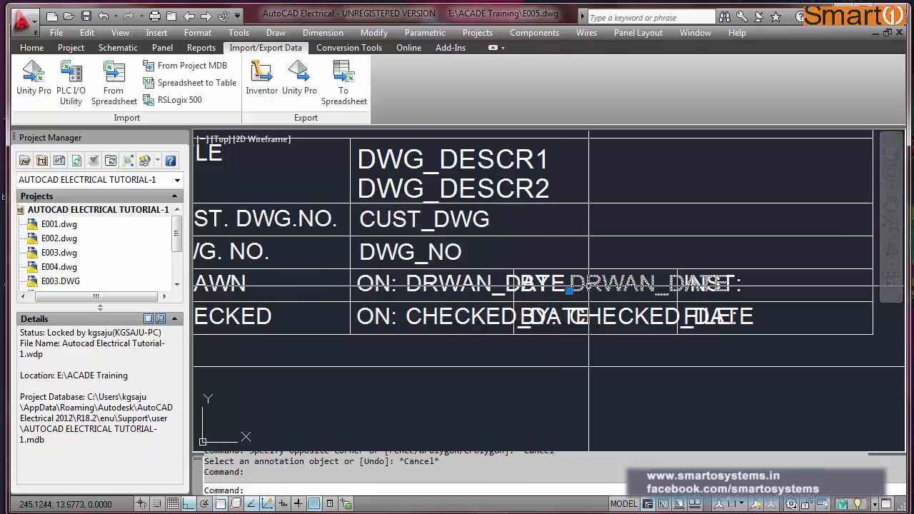
# Change the copied attribute beside BY: in the DRAWN row to tag DRWAN_BY and prompt "DRWAN BY".
pyautogui.doubleClick(570, 289)
pyautogui.click(447, 234)
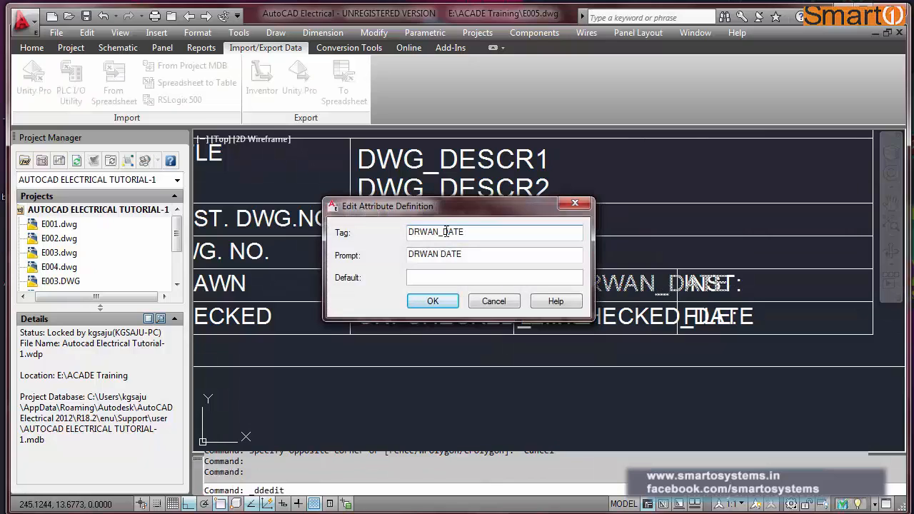
pyautogui.moveTo(443, 232); pyautogui.dragTo(492, 235)
pyautogui.write('BY')
pyautogui.moveTo(441, 255); pyautogui.dragTo(482, 259)
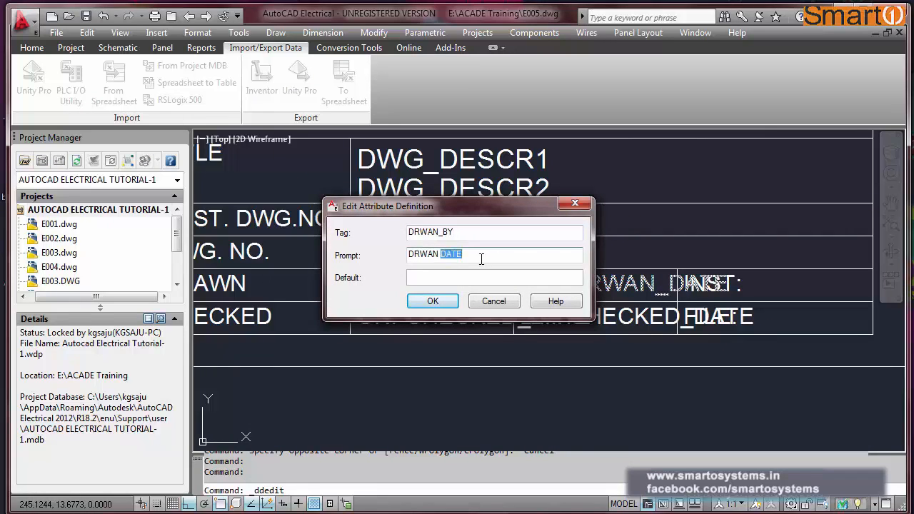
pyautogui.write('BY')
pyautogui.click(433, 301)
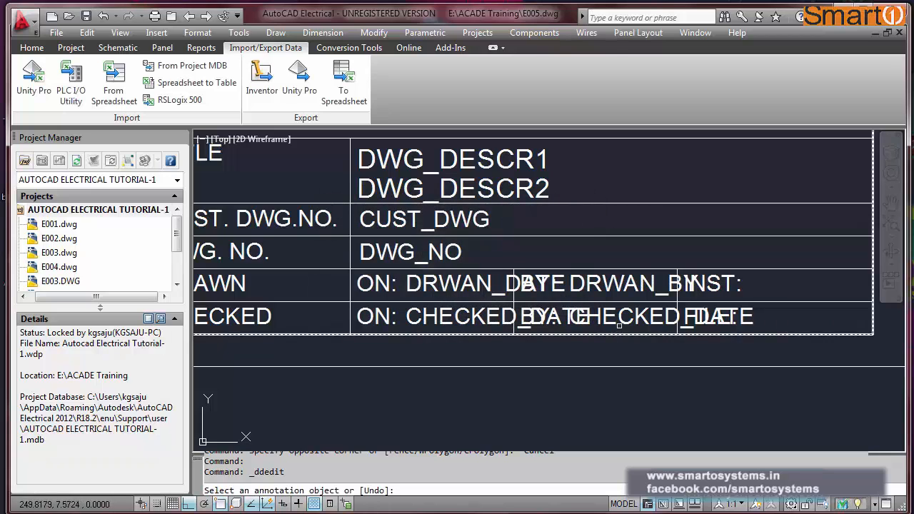
# Change the copied attribute beside BY: in the CHECKED row to tag CHECKED_BY and prompt "CHECKED BY", and finish editing.
pyautogui.click(619, 326)
pyautogui.click(452, 233)
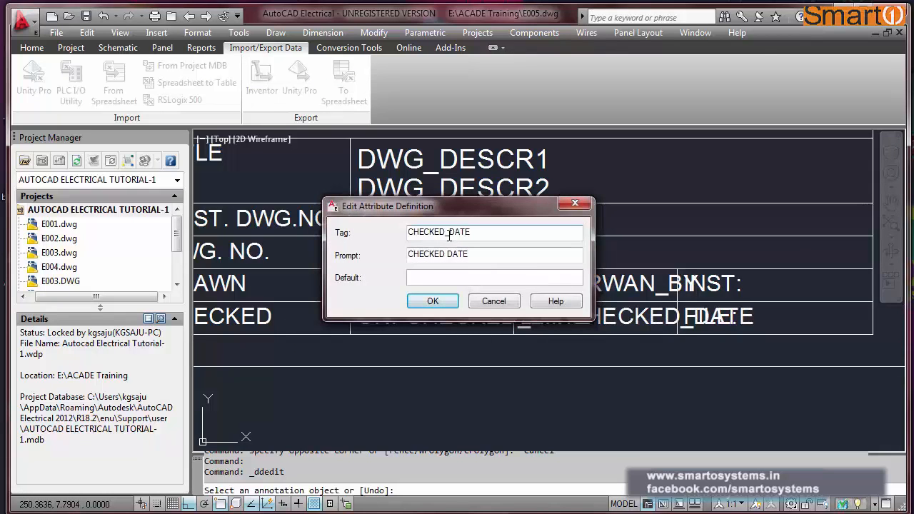
pyautogui.moveTo(451, 232); pyautogui.dragTo(503, 244)
pyautogui.write('BY')
pyautogui.moveTo(450, 256); pyautogui.dragTo(496, 262)
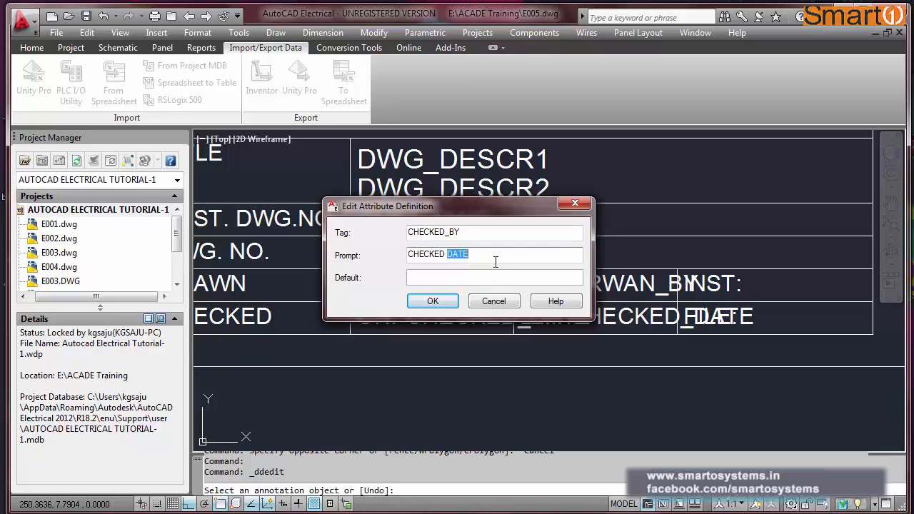
pyautogui.write('BY')
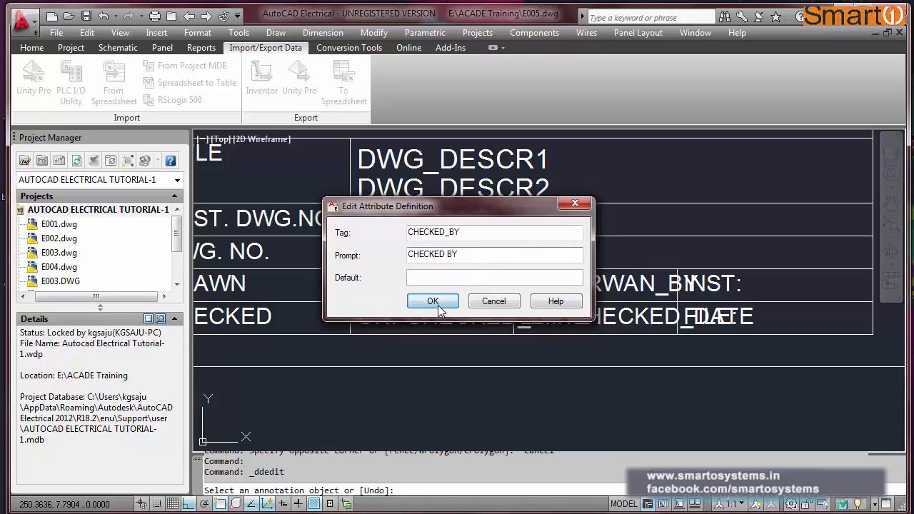
pyautogui.click(433, 300)
pyautogui.rightClick(550, 245)
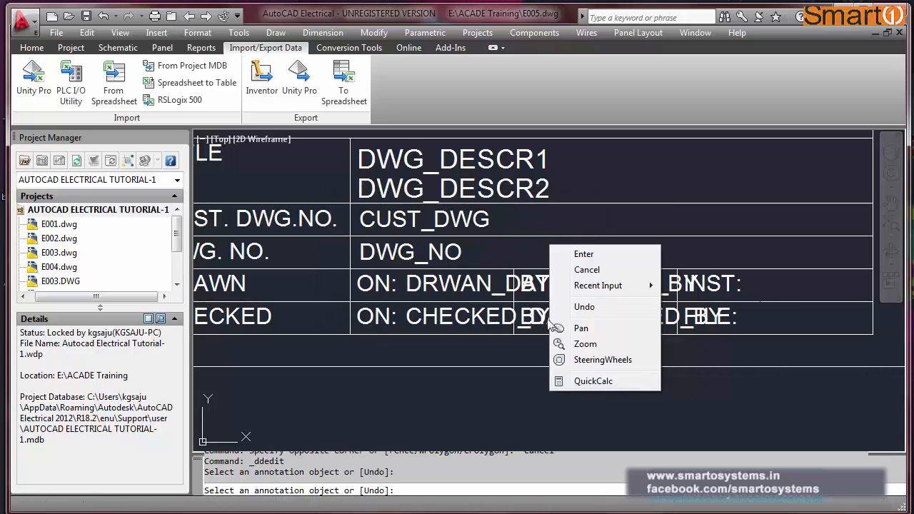
pyautogui.click(578, 251)
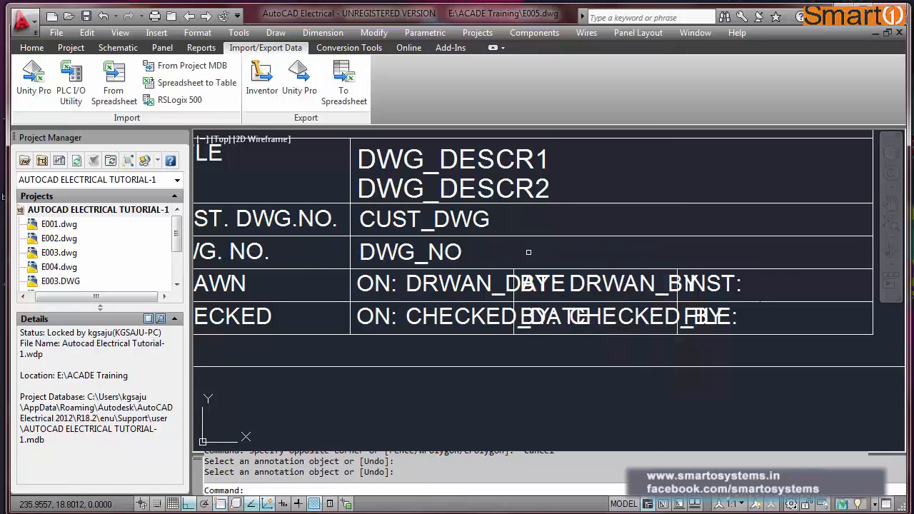
pyautogui.scroll(2, 743, 291)
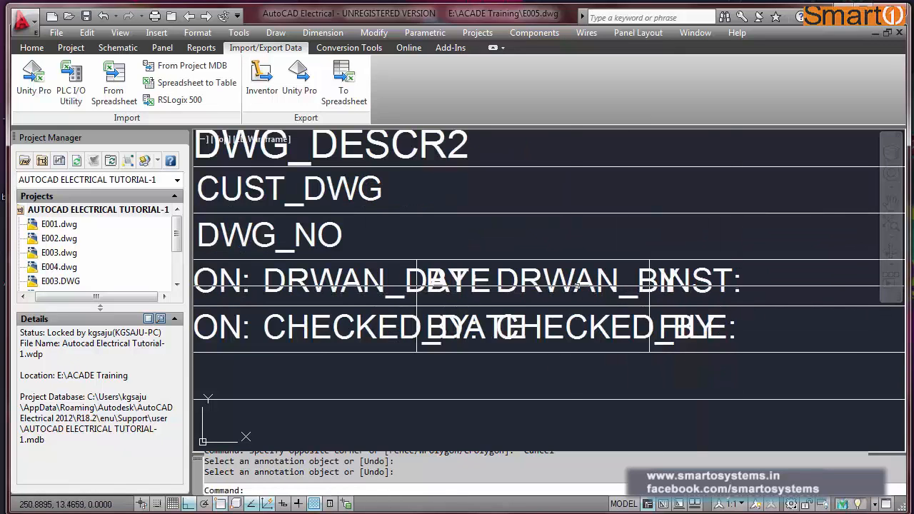
pyautogui.write('c')
pyautogui.press('Return')
pyautogui.press('Escape')
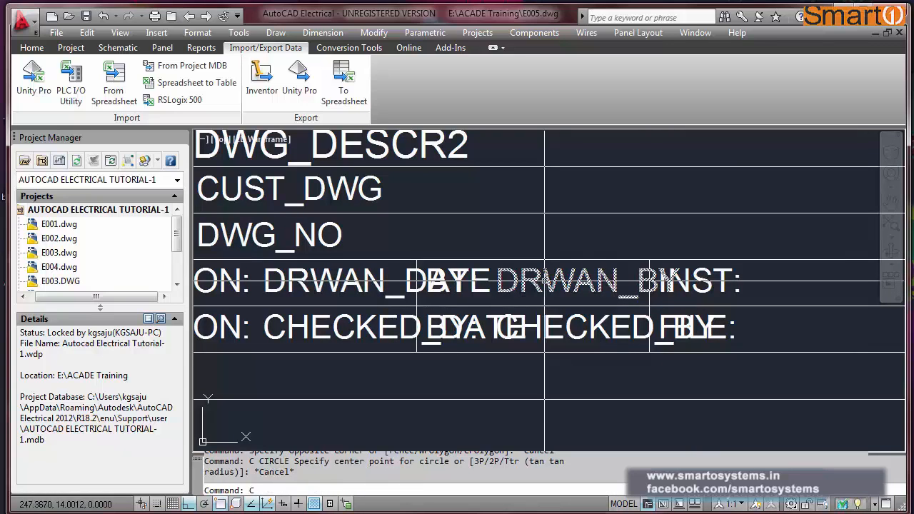
# Copy the DRWAN_BY attribute one column over beside the INST: text, using the lower cell corners as reference points.
pyautogui.write('co')
pyautogui.press('Return')
pyautogui.click(547, 283)
pyautogui.press('Return')
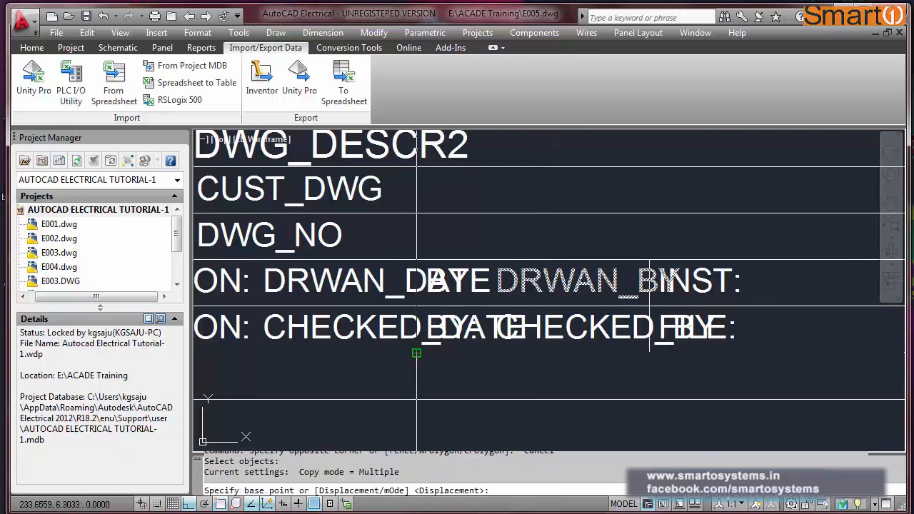
pyautogui.click(416, 353)
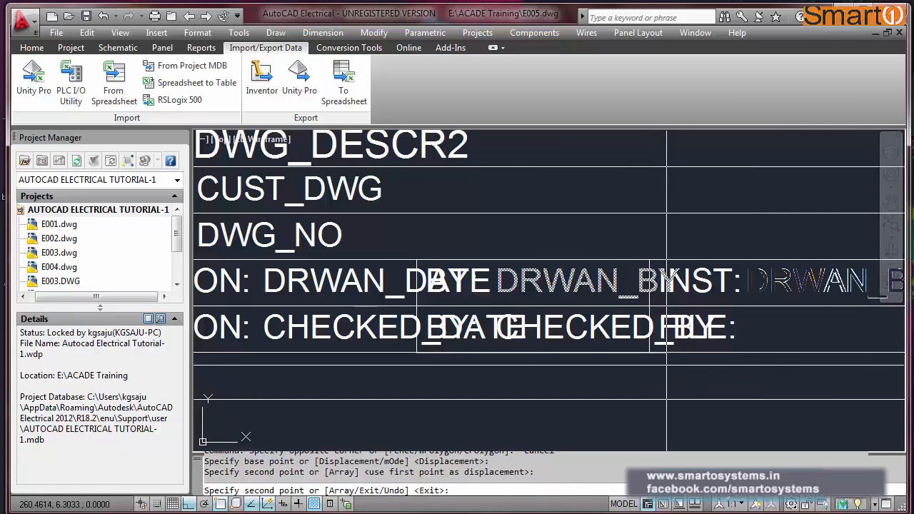
pyautogui.click(667, 364)
pyautogui.press('Escape')
# Change the copied attribute beside INST: to tag INST_1 and prompt INSTALLATION, and finish editing.
pyautogui.scroll(-3, 497, 336)
pyautogui.scroll(5, 543, 333)
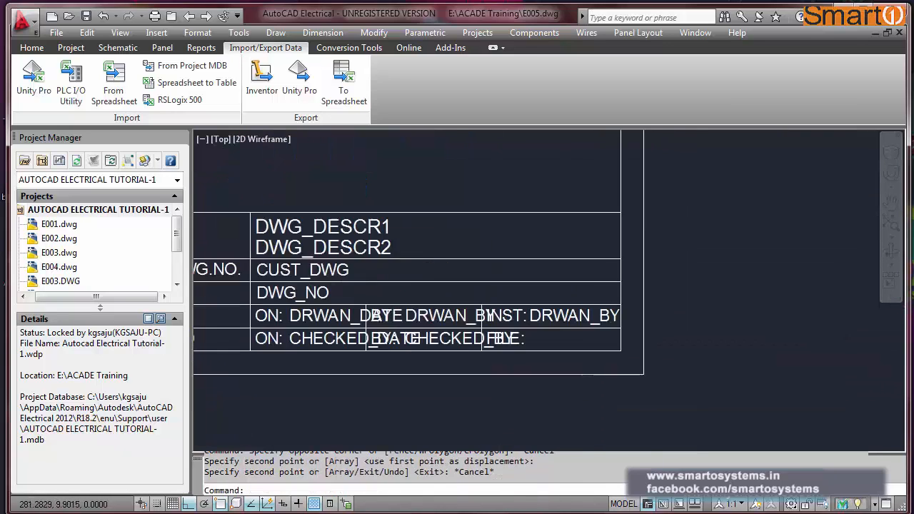
pyautogui.doubleClick(543, 307)
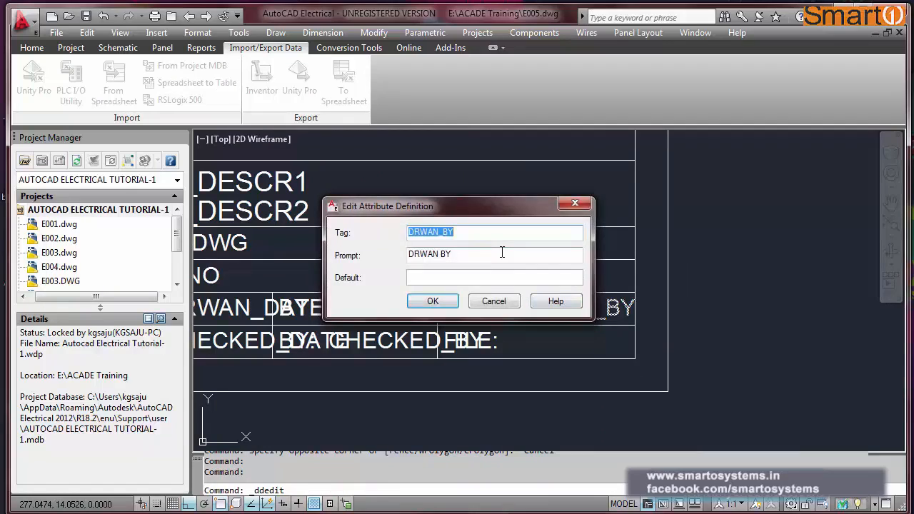
pyautogui.write('INST_')
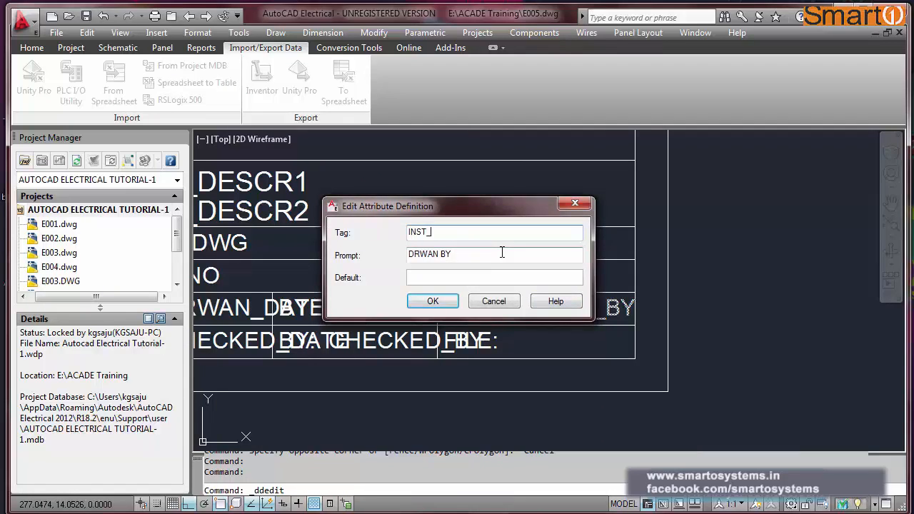
pyautogui.write('1')
pyautogui.press('Tab')
pyautogui.write('I')
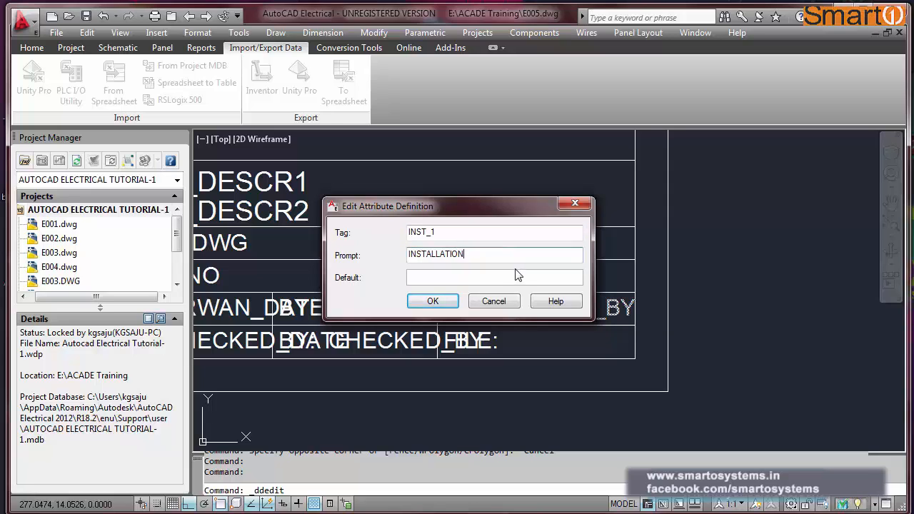
pyautogui.click(433, 300)
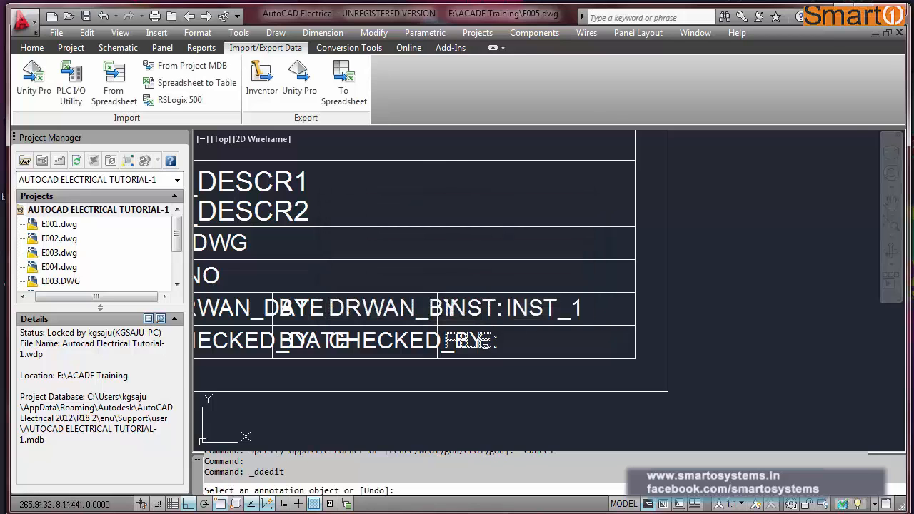
pyautogui.press('Escape')
# Create a Filename field in Uppercase format, showing the filename only with its file extension.
pyautogui.scroll(2, 488, 339)
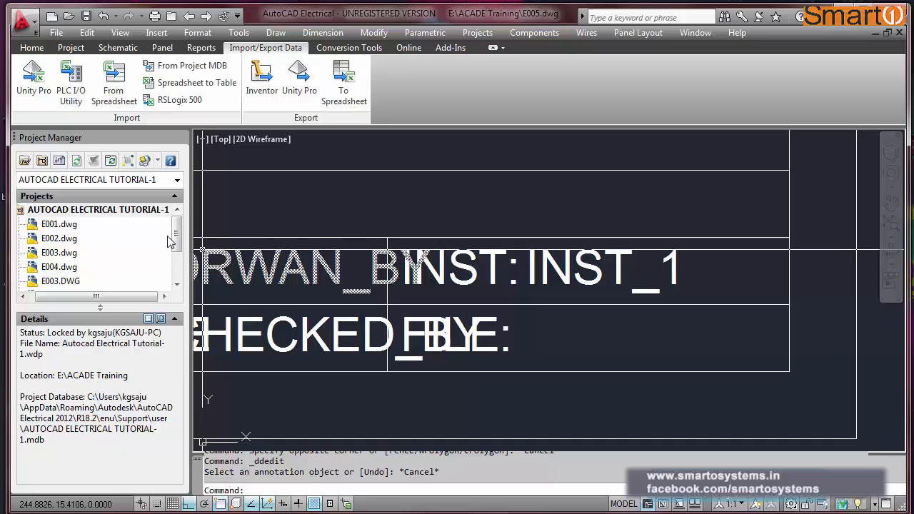
pyautogui.click(60, 225)
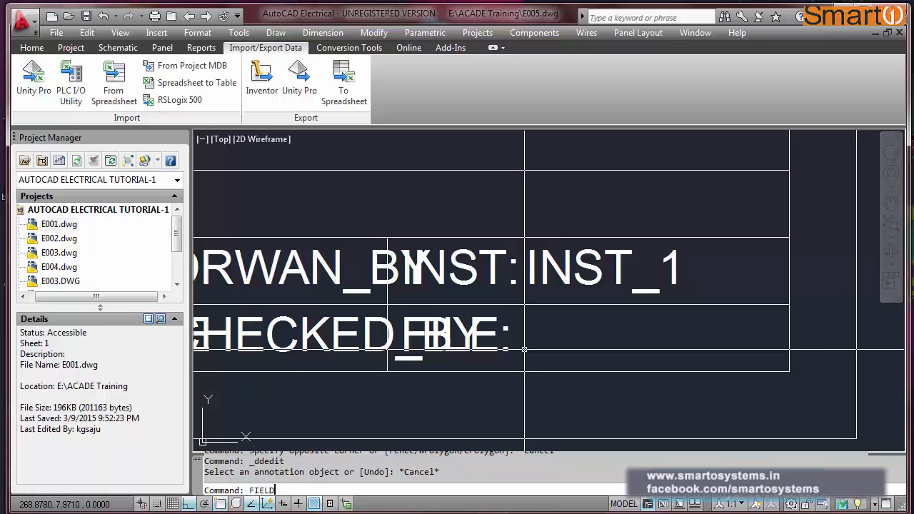
pyautogui.press('Return')
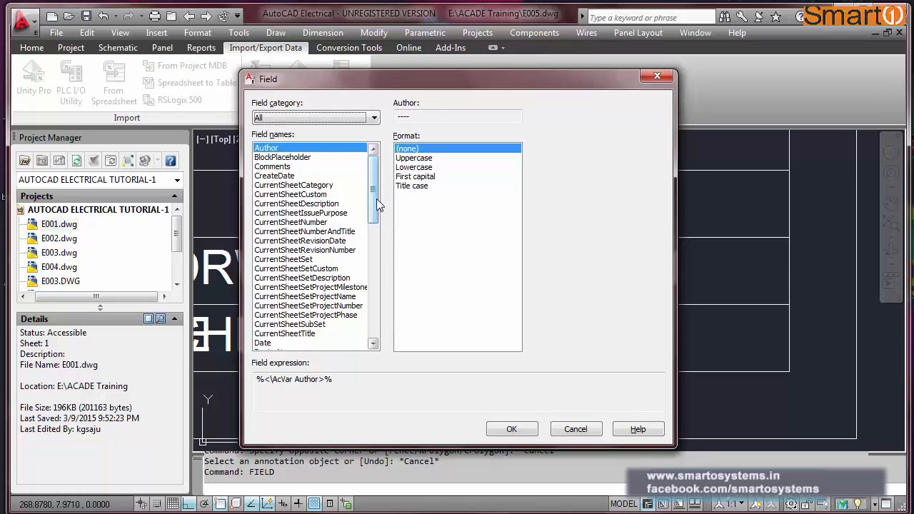
pyautogui.moveTo(376, 199); pyautogui.dragTo(374, 328)
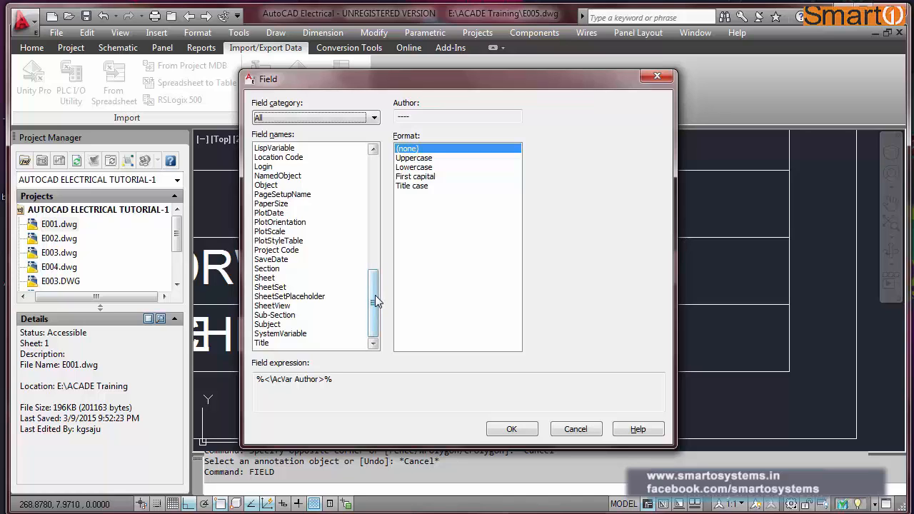
pyautogui.moveTo(376, 296); pyautogui.dragTo(377, 243)
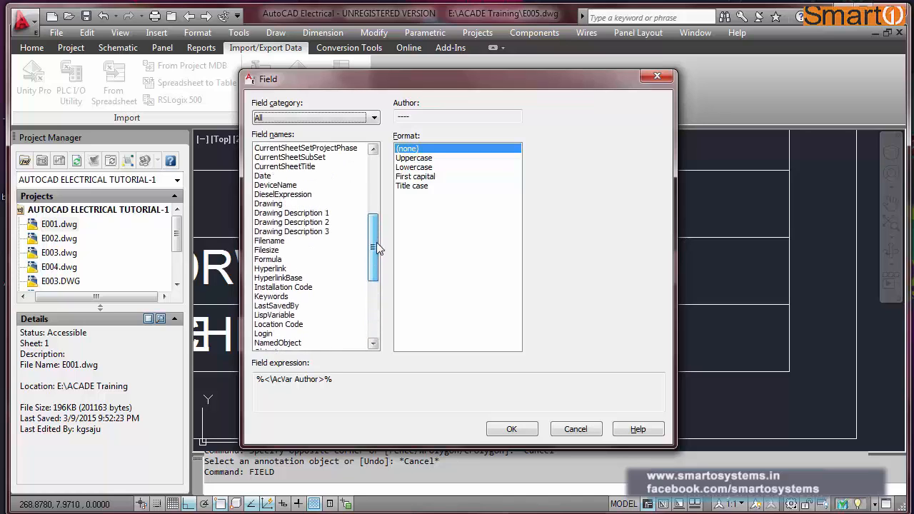
pyautogui.click(288, 241)
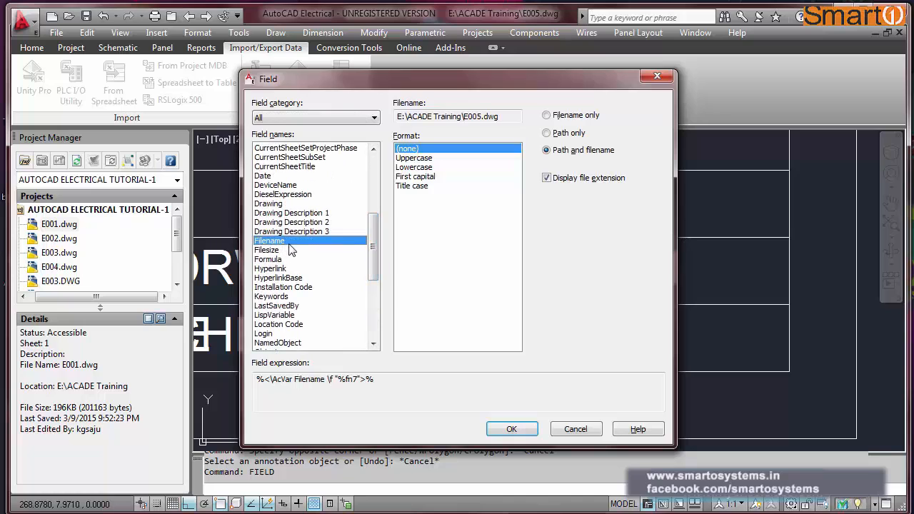
pyautogui.click(422, 158)
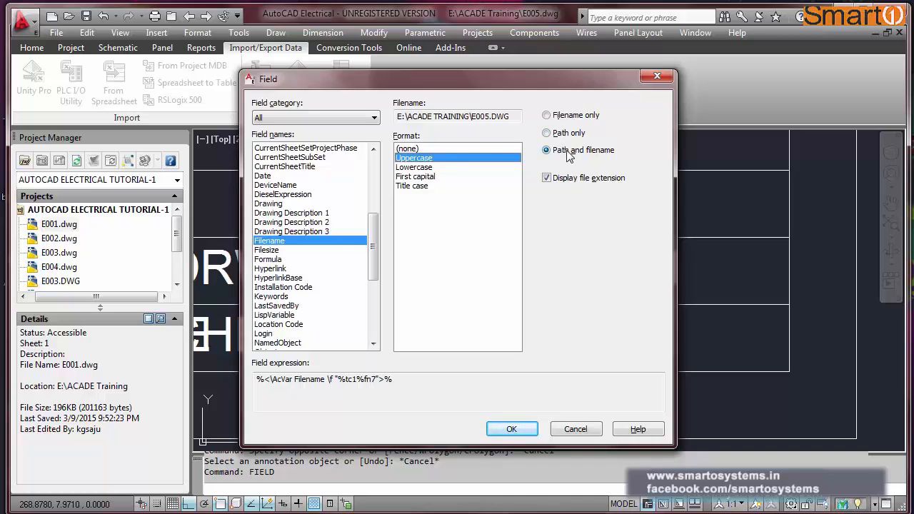
pyautogui.click(547, 115)
pyautogui.click(511, 429)
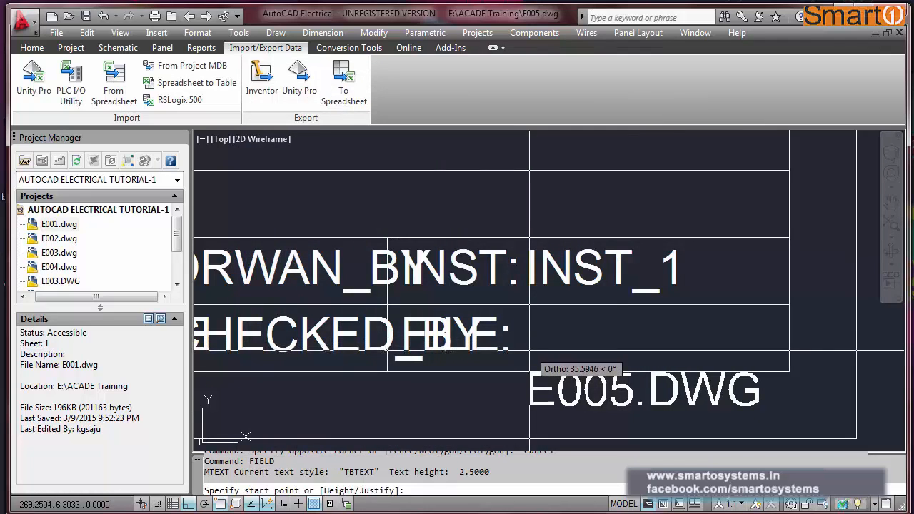
# Turn Ortho off and place the filename field beside the FILE: text in the CHECKED row.
pyautogui.click(531, 346)
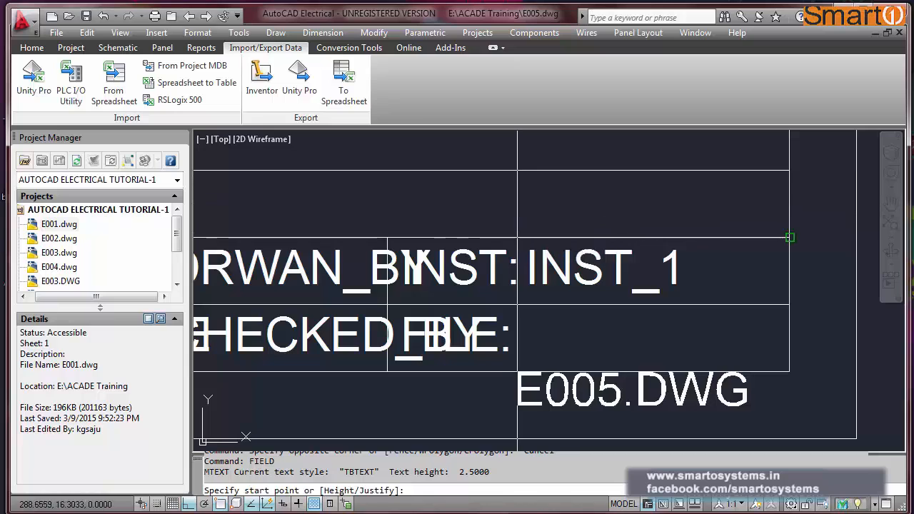
pyautogui.press('F8')
pyautogui.scroll(3, 523, 325)
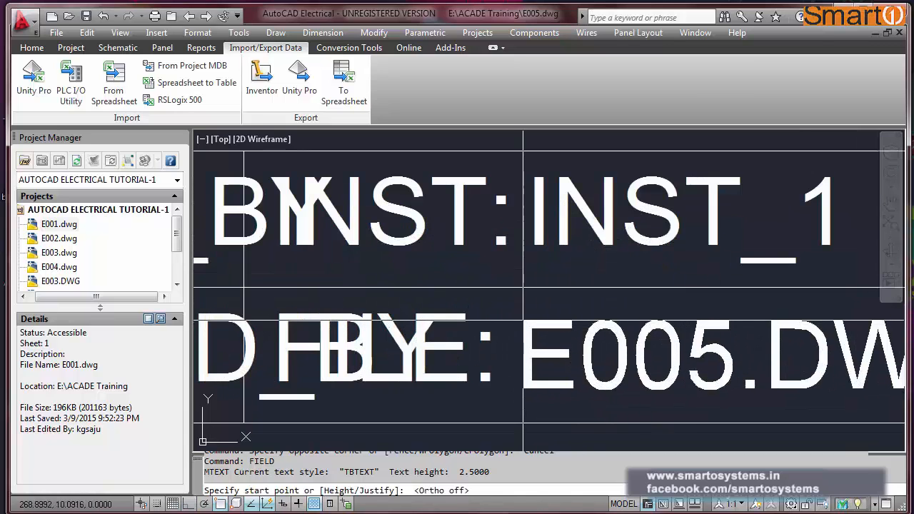
pyautogui.click(523, 314)
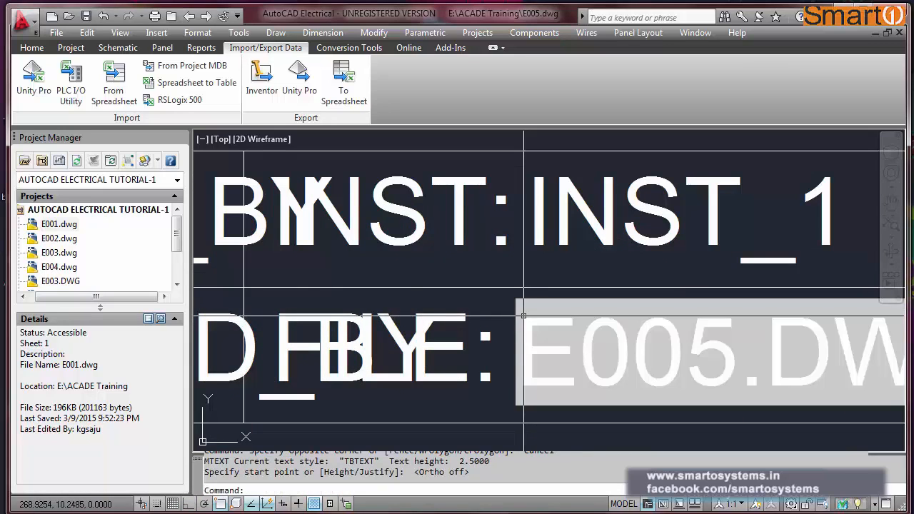
# Examine the filename field beside FILE: and how it fits its title block cell.
pyautogui.scroll(-3, 496, 250)
pyautogui.scroll(4, 518, 273)
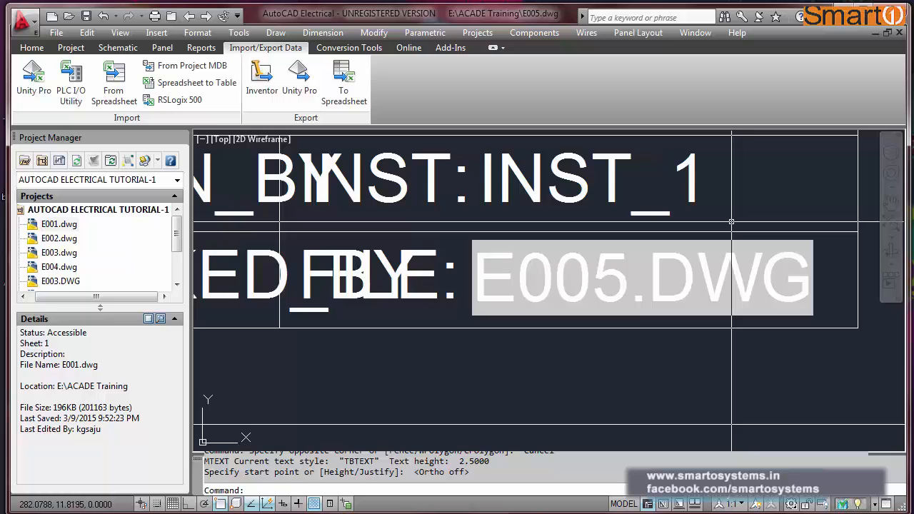
pyautogui.scroll(-1, 731, 223)
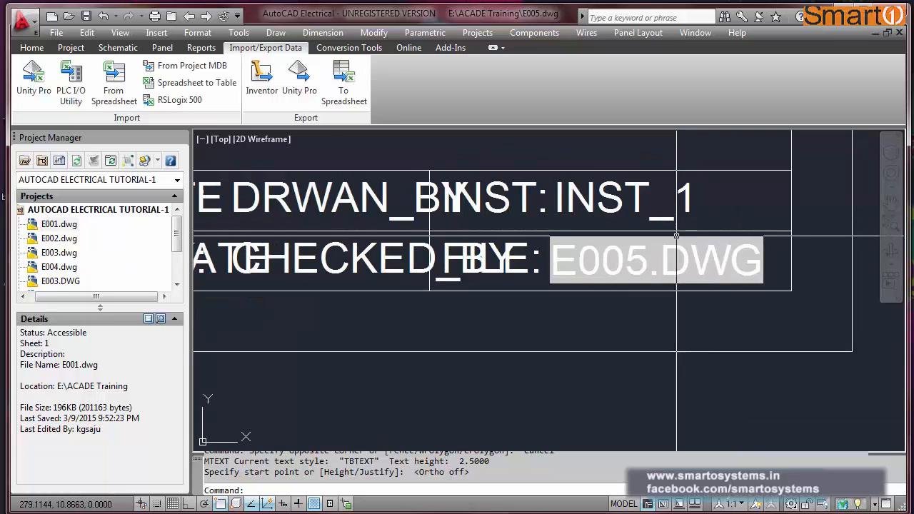
pyautogui.scroll(2, 677, 236)
pyautogui.scroll(-1, 676, 236)
pyautogui.scroll(1, 786, 239)
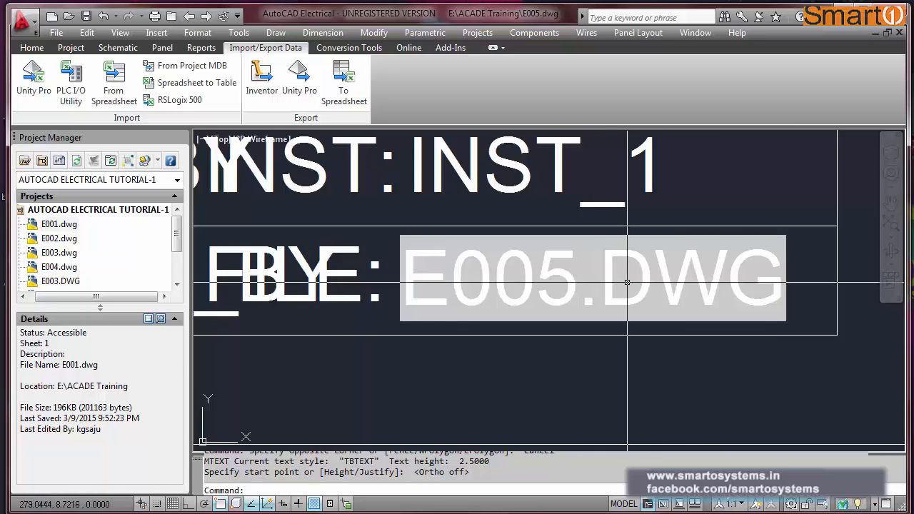
pyautogui.click(570, 282)
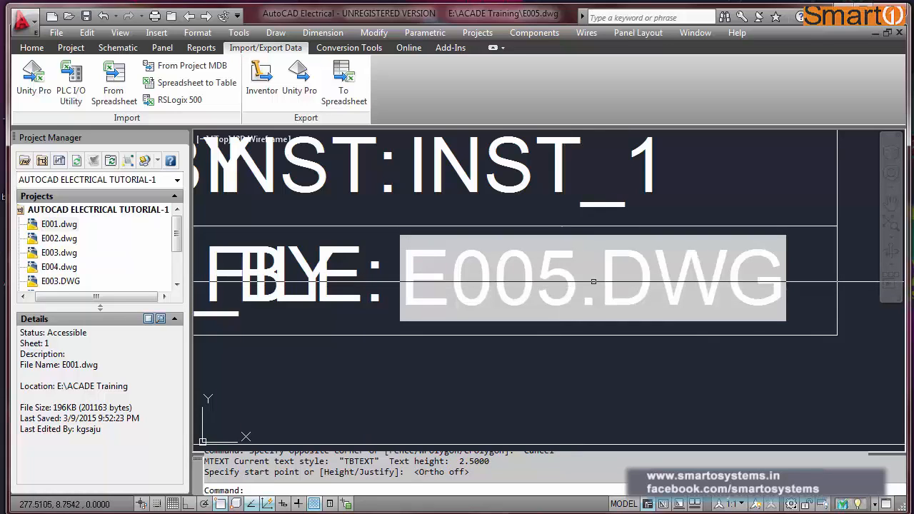
pyautogui.scroll(-8, 596, 282)
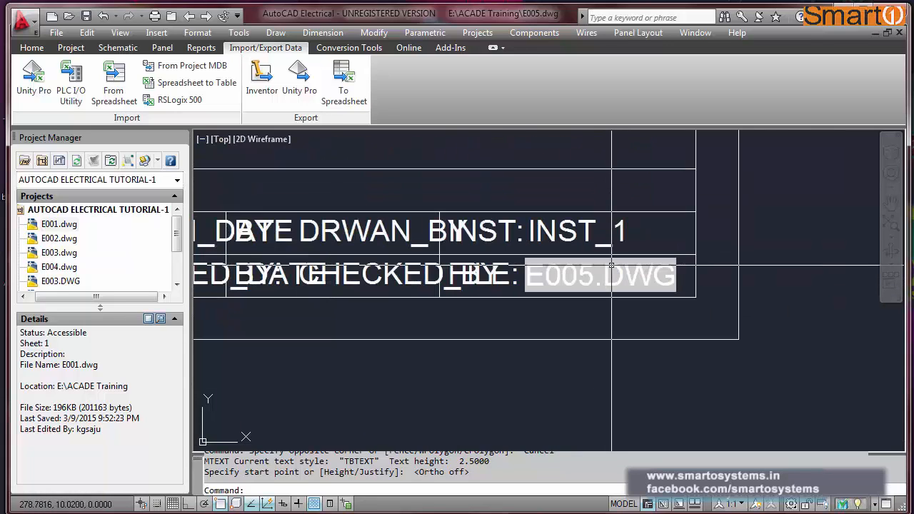
pyautogui.scroll(2, 591, 266)
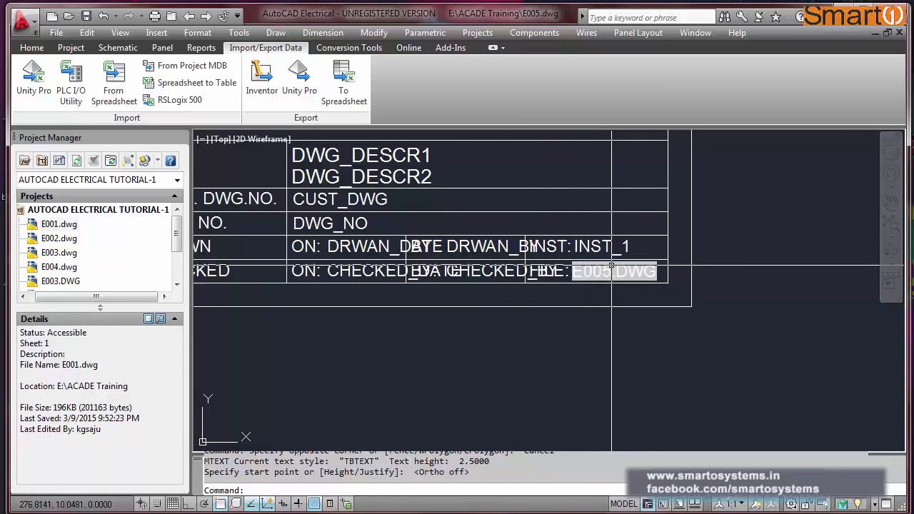
pyautogui.click(619, 264)
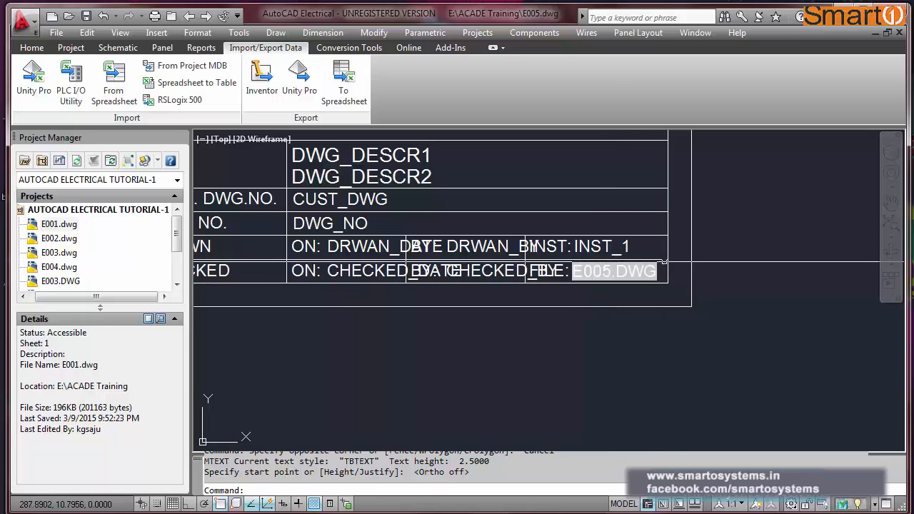
# Start a new attribute definition for the customer cell with a text height of 3.5.
pyautogui.scroll(-1, 670, 262)
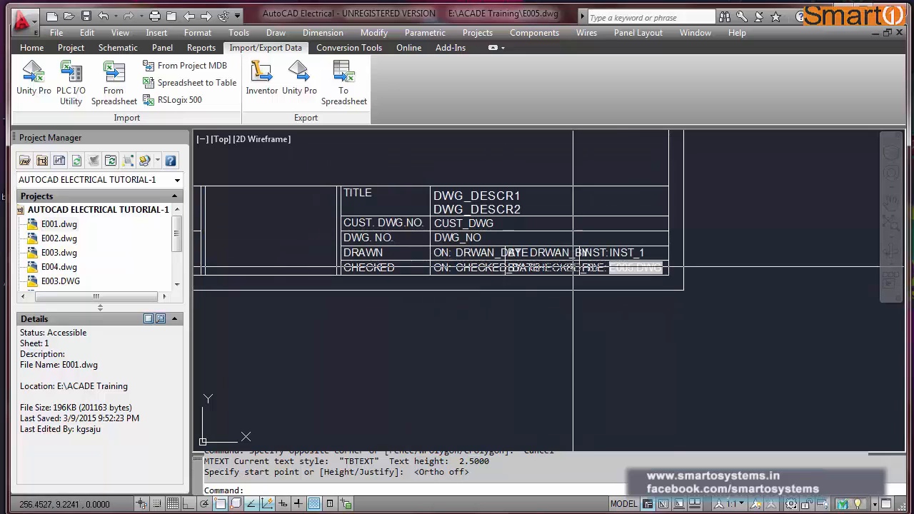
pyautogui.scroll(-3, 442, 253)
pyautogui.scroll(3, 374, 245)
pyautogui.scroll(2, 396, 245)
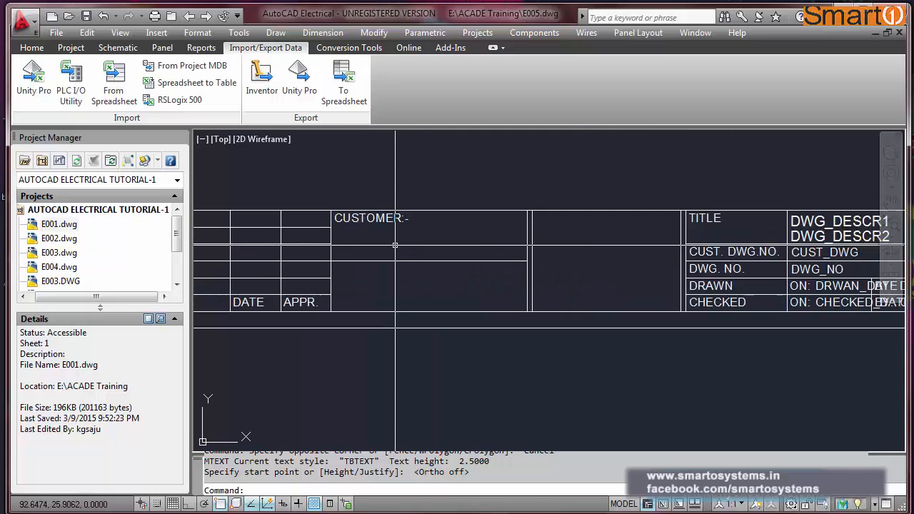
pyautogui.click(276, 33)
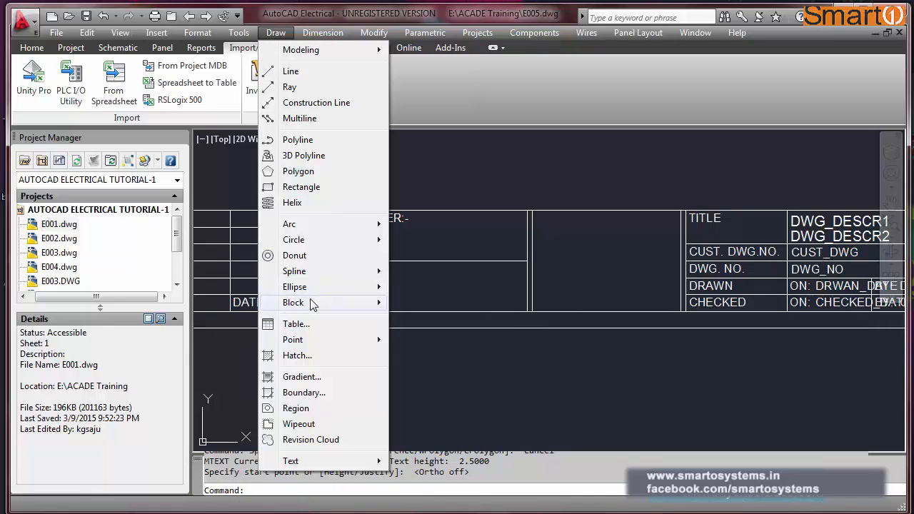
pyautogui.moveTo(315, 305)
pyautogui.click(442, 340)
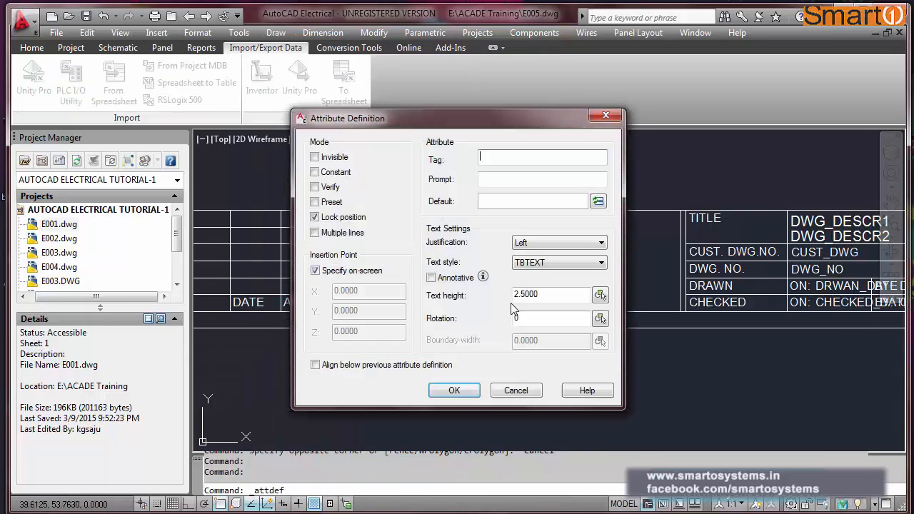
pyautogui.moveTo(558, 294); pyautogui.dragTo(467, 297)
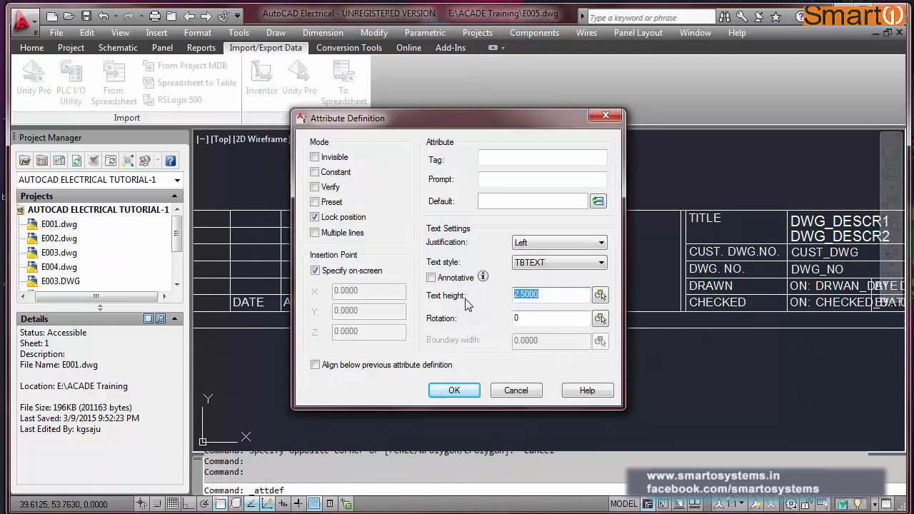
pyautogui.write('3.5')
# Give the attribute tag CUTOMER_NAME and prompt CUSTOMER NAME, and place it just below the CUSTOMER:- text.
pyautogui.click(508, 160)
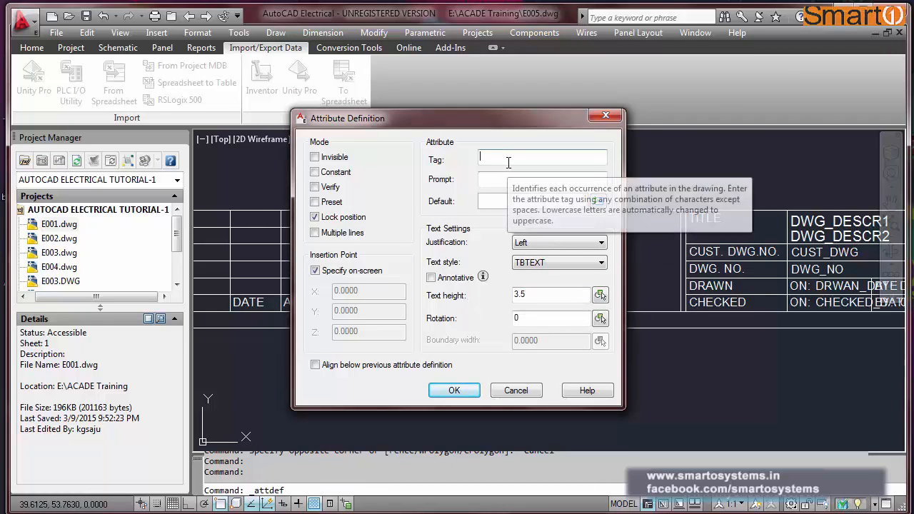
pyautogui.write('CUTOMER_DESCR')
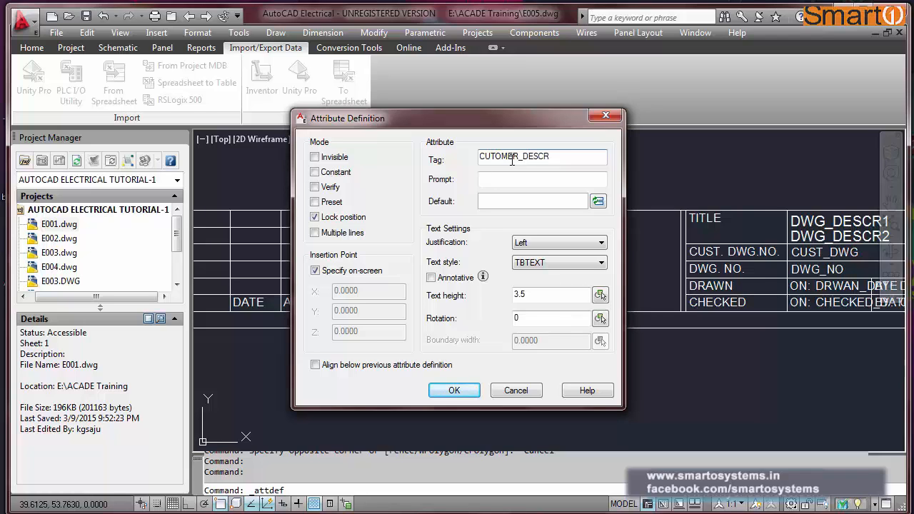
pyautogui.click(513, 178)
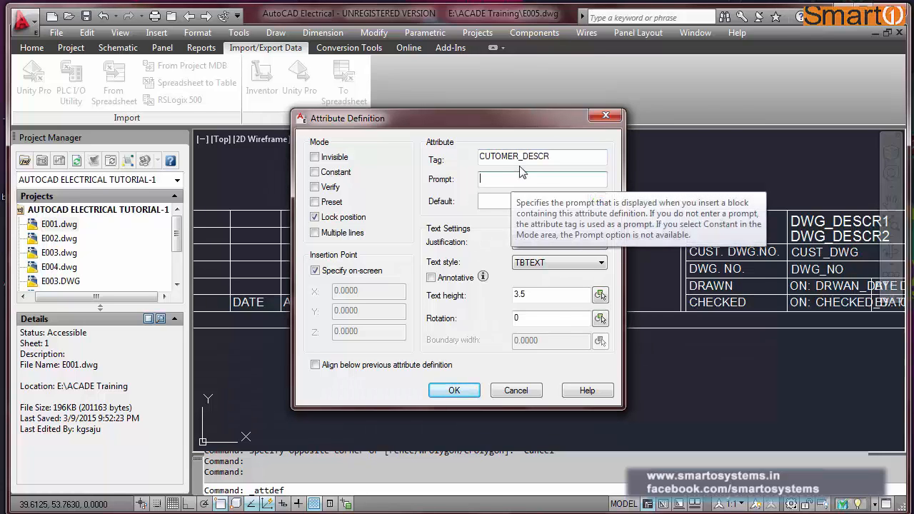
pyautogui.moveTo(523, 156); pyautogui.dragTo(563, 157)
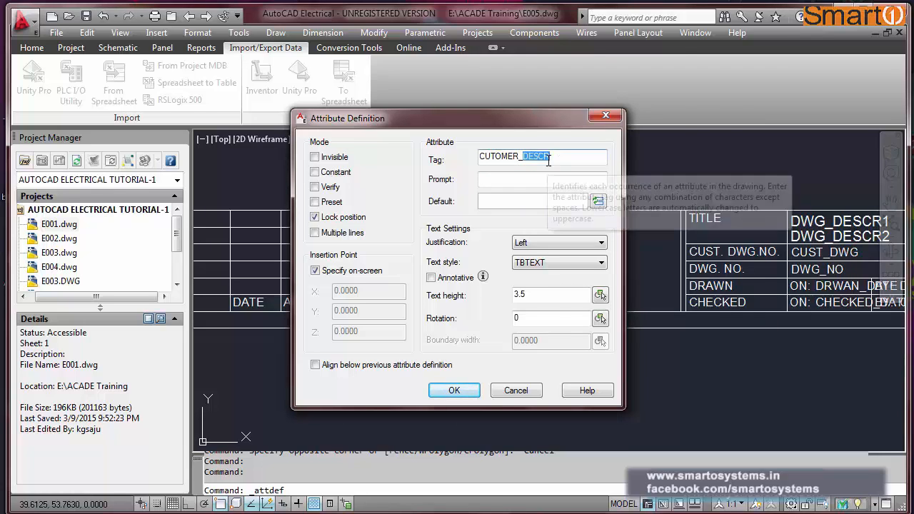
pyautogui.write('NAME')
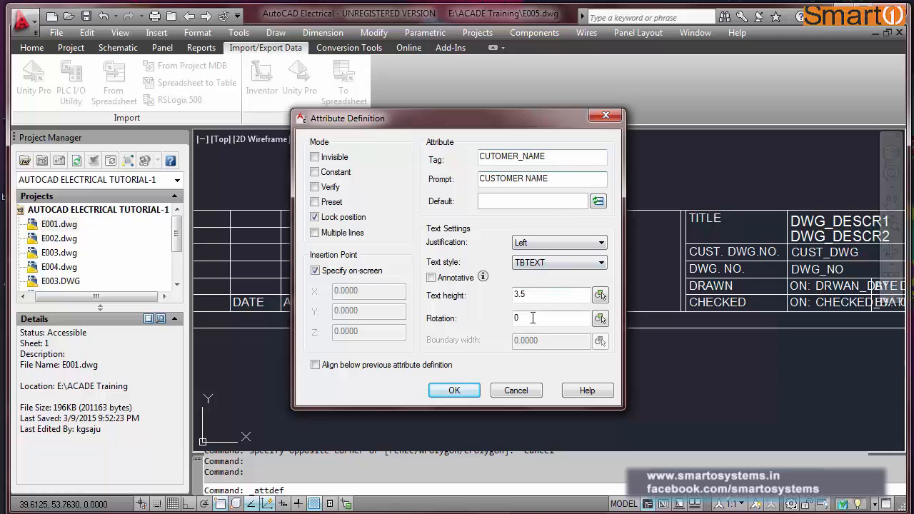
pyautogui.click(454, 391)
pyautogui.scroll(2, 368, 243)
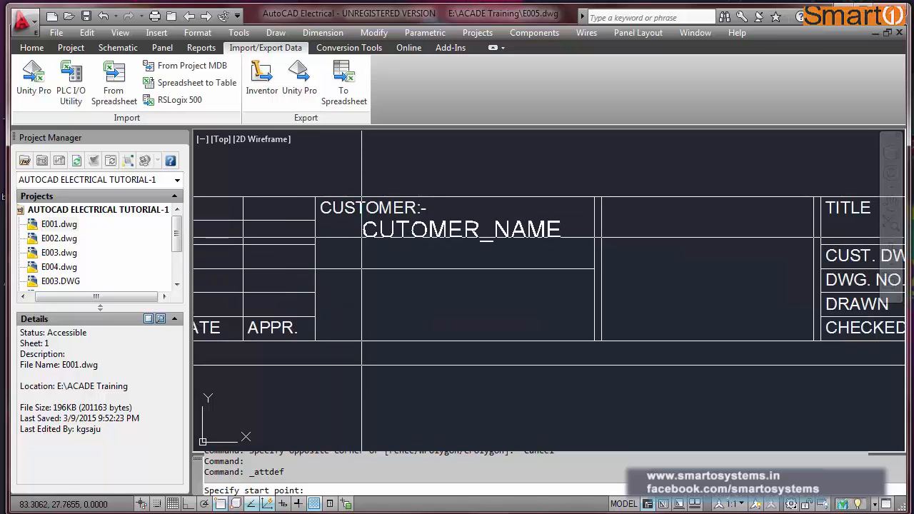
pyautogui.click(362, 237)
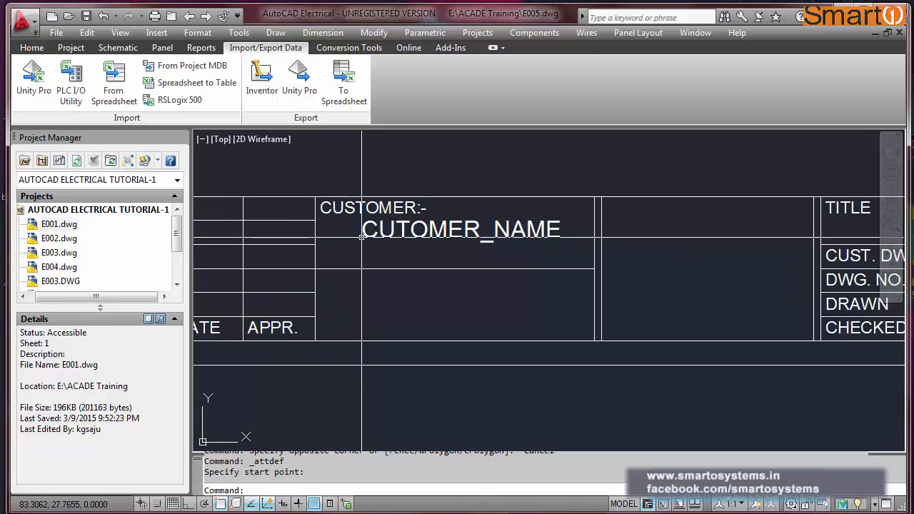
# Change the customer attribute's tag to CUTOMER_NAME1 and its prompt to CUSTOMER NAME1.
pyautogui.press('Escape')
pyautogui.click(401, 235)
pyautogui.doubleClick(402, 235)
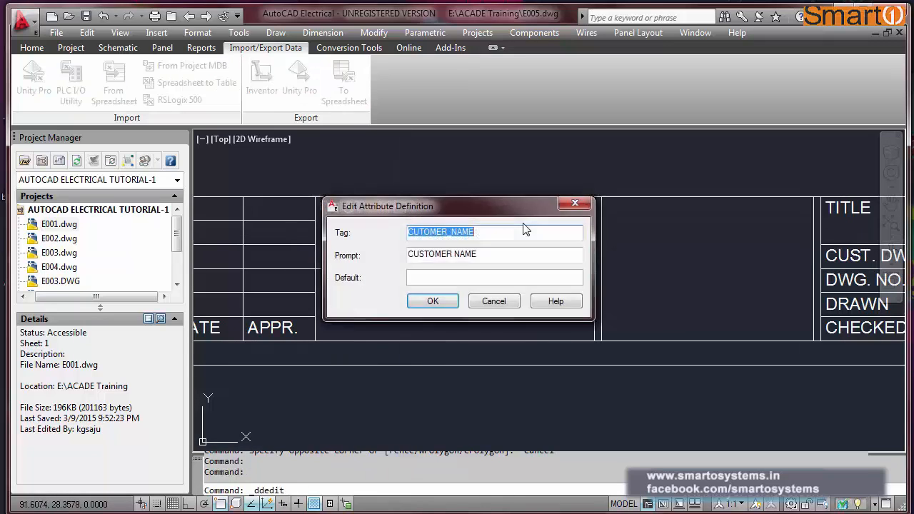
pyautogui.click(509, 233)
pyautogui.write('1')
pyautogui.click(502, 256)
pyautogui.write('1')
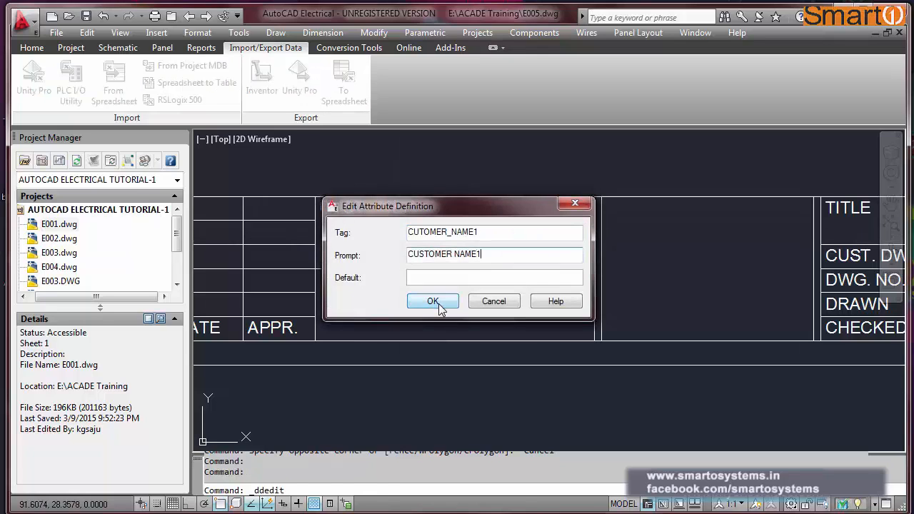
pyautogui.click(442, 301)
pyautogui.rightClick(461, 262)
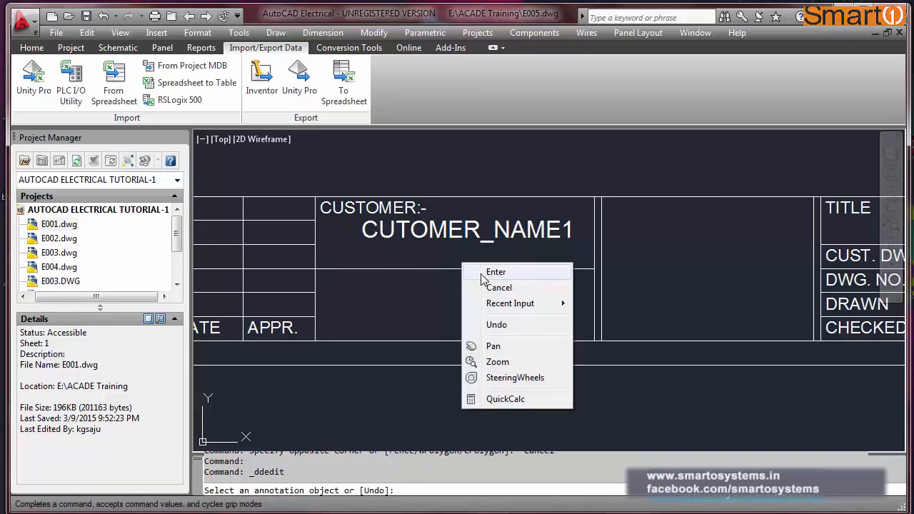
pyautogui.click(483, 273)
pyautogui.write('co')
pyautogui.press('Return')
pyautogui.click(472, 230)
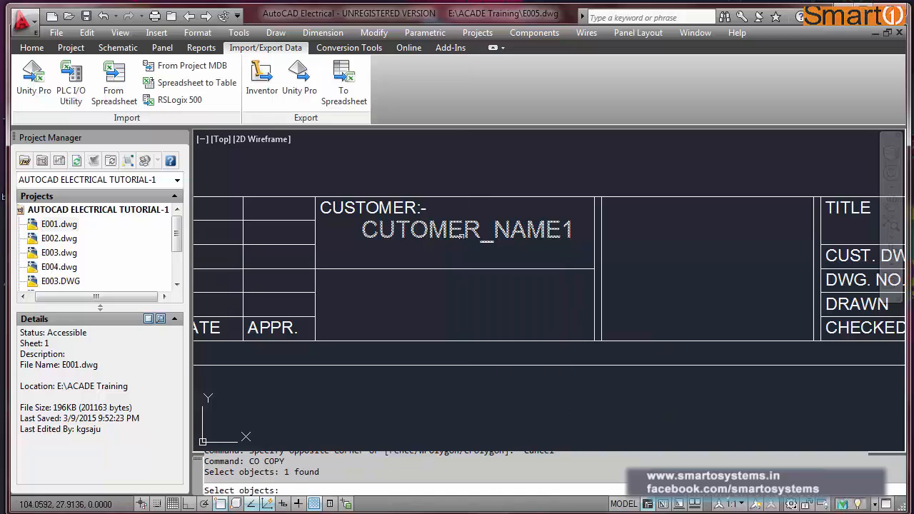
pyautogui.press('Return')
pyautogui.click(520, 240)
pyautogui.press('Escape')
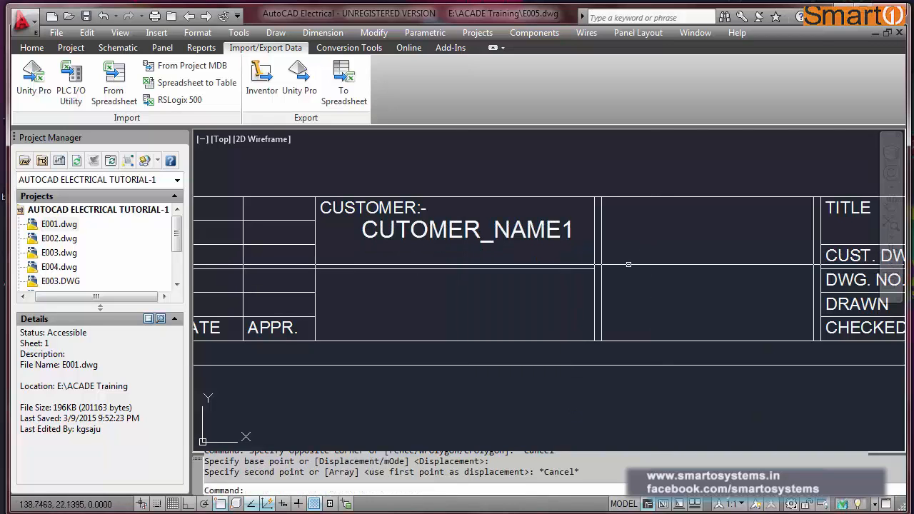
pyautogui.doubleClick(524, 238)
pyautogui.press('Escape')
pyautogui.press('Escape')
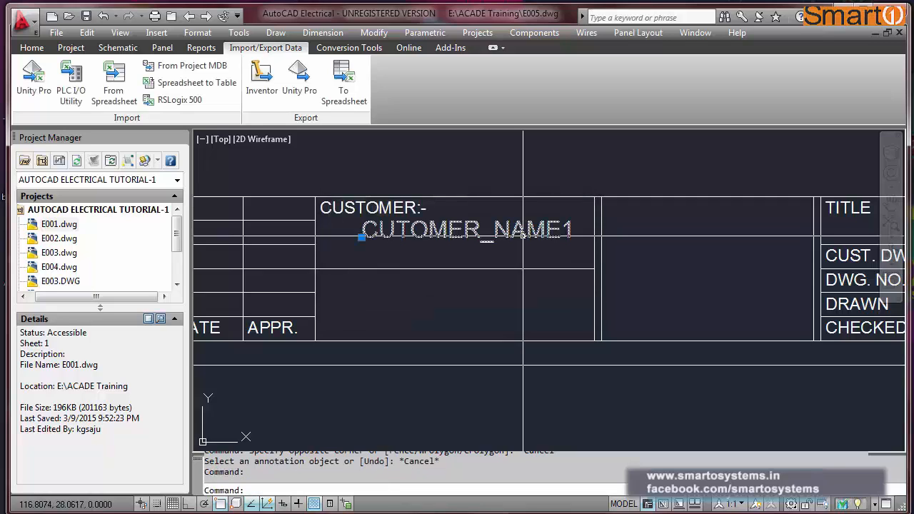
pyautogui.press('Escape')
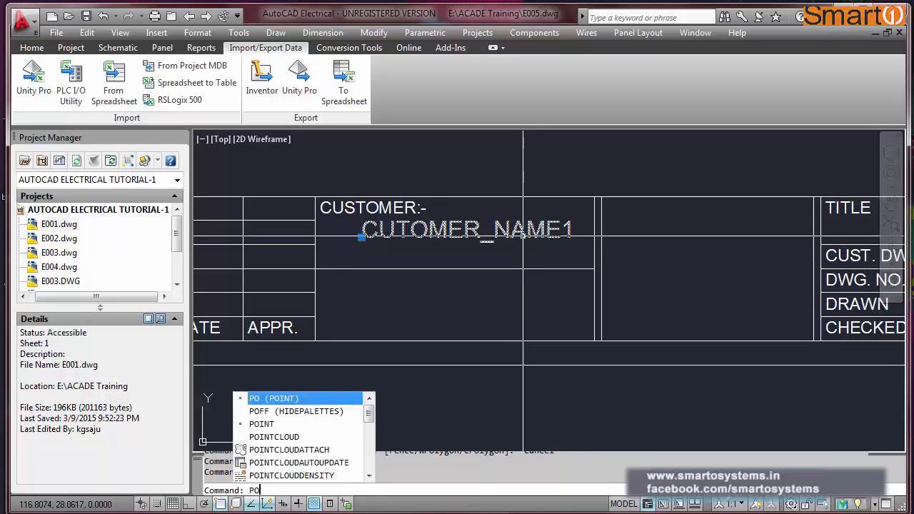
# Set the justification of the CUTOMER_NAME1 attribute to Center in its properties.
pyautogui.write('PROPERTIES')
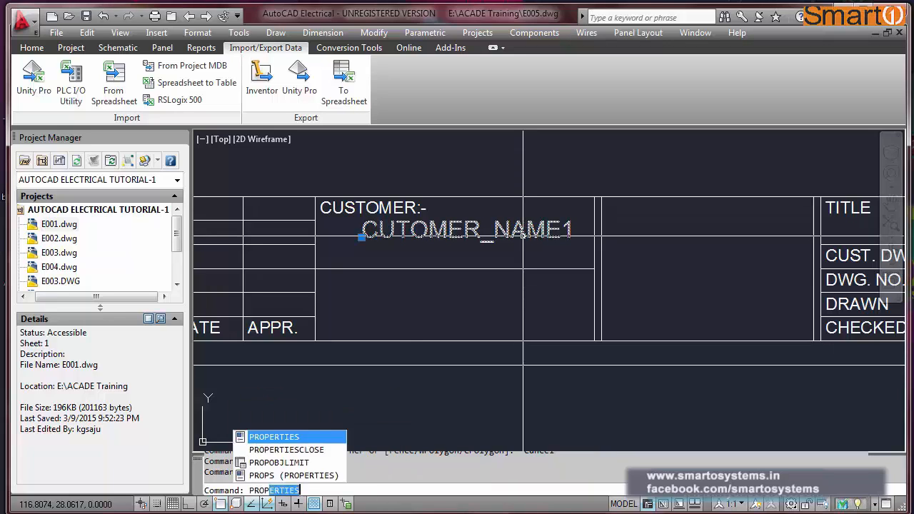
pyautogui.press('Return')
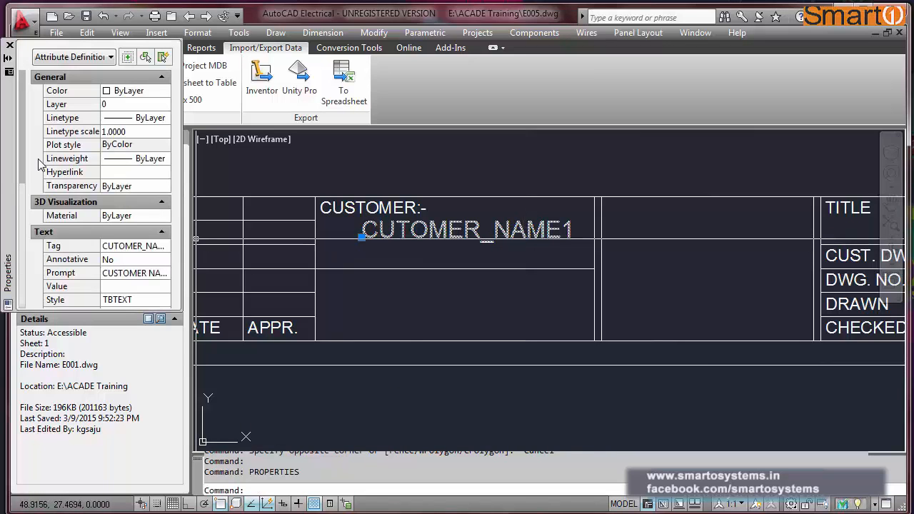
pyautogui.scroll(-3, 23, 172)
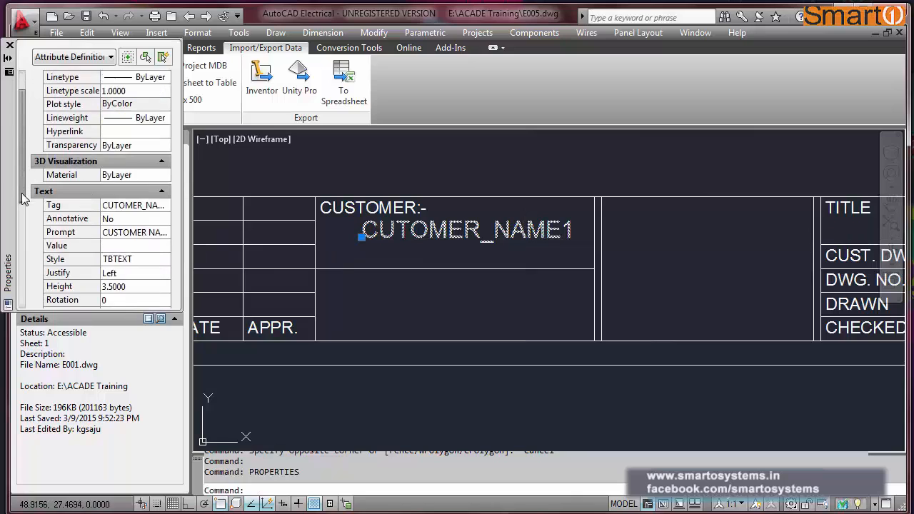
pyautogui.click(133, 249)
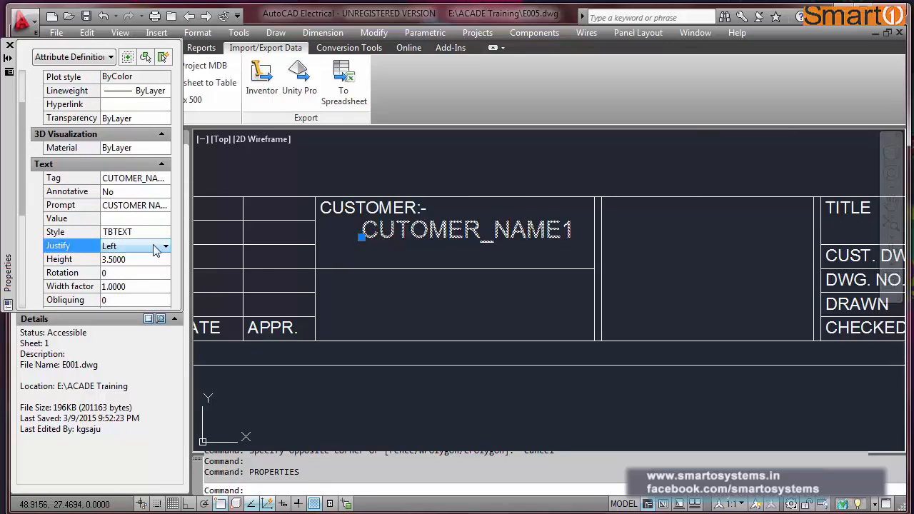
pyautogui.click(156, 249)
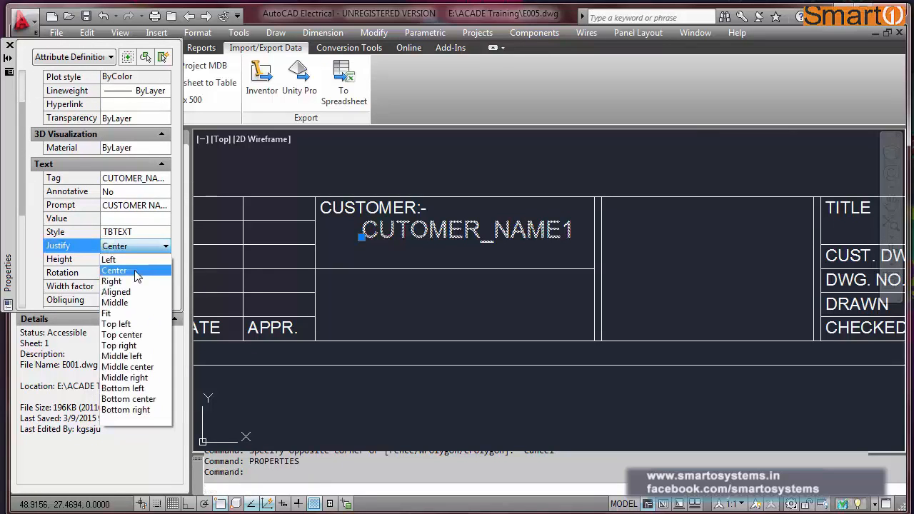
pyautogui.click(137, 273)
pyautogui.click(10, 45)
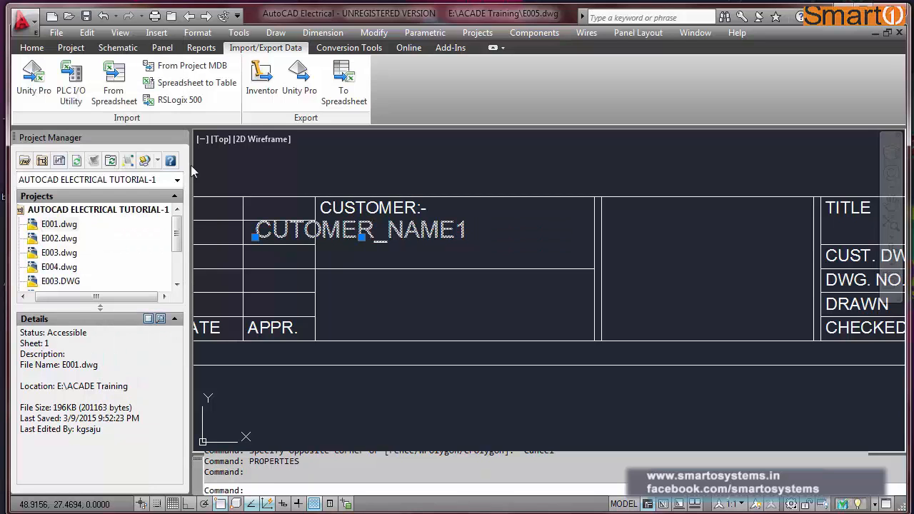
# Move the CUTOMER_NAME1 attribute back inside the customer cell, centred below the CUSTOMER:- text.
pyautogui.press('Escape')
pyautogui.write('m')
pyautogui.press('Return')
pyautogui.click(353, 238)
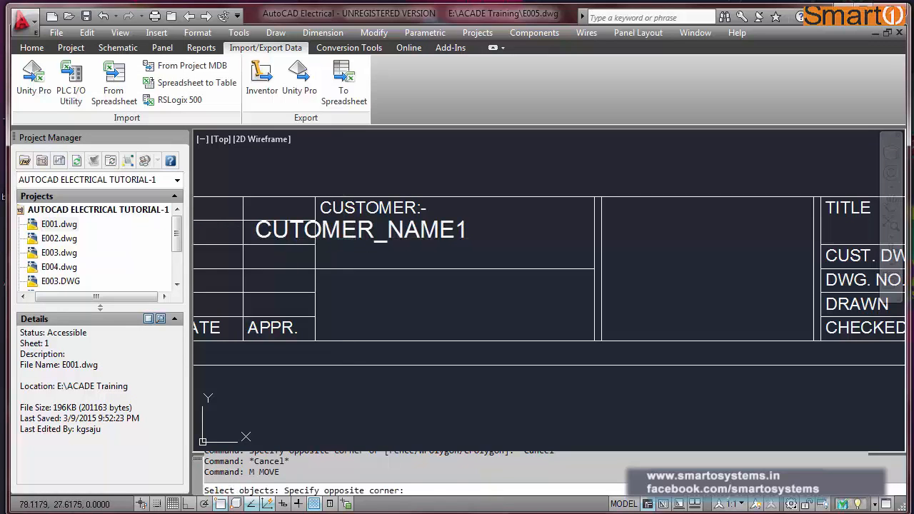
pyautogui.click(337, 234)
pyautogui.press('Return')
pyautogui.click(344, 245)
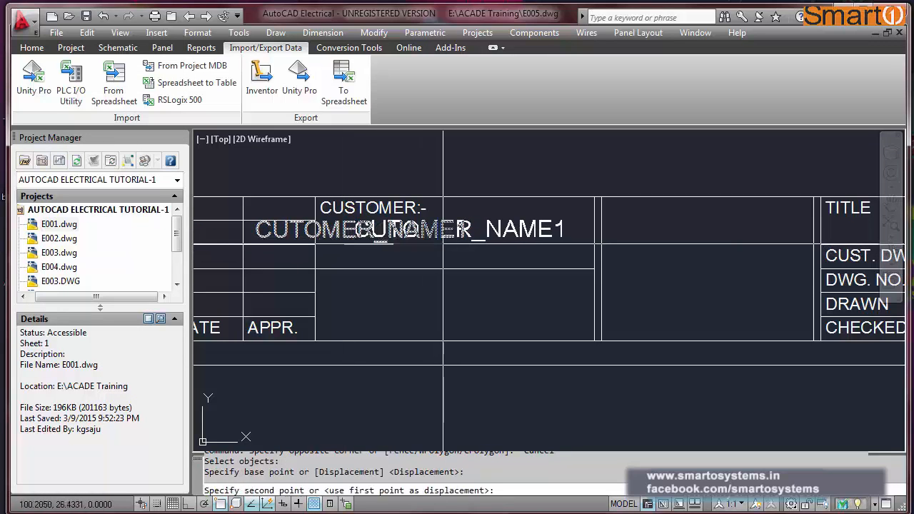
pyautogui.click(443, 245)
# Copy the CUTOMER_NAME1 attribute about 5.2 units straight down within the customer cell, with Ortho on and object snap off.
pyautogui.write('co')
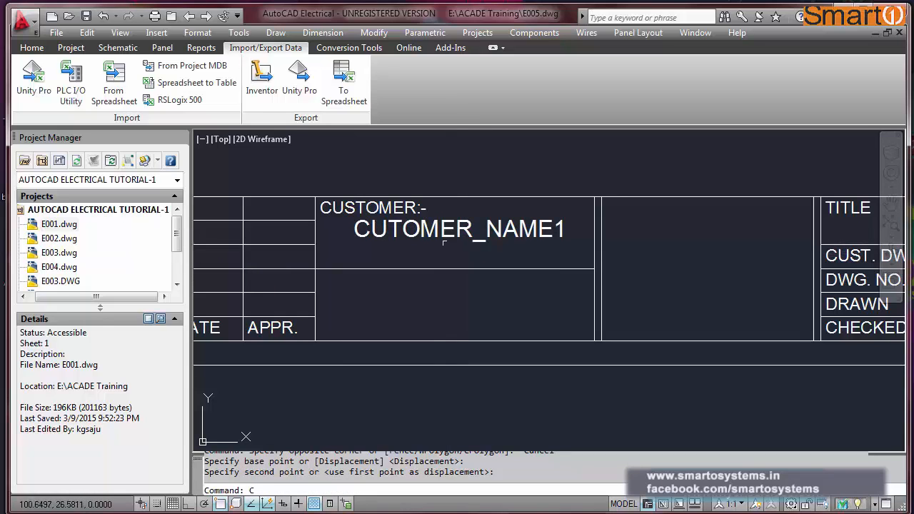
pyautogui.press('Return')
pyautogui.click(448, 236)
pyautogui.press('Return')
pyautogui.click(447, 248)
pyautogui.press('F8')
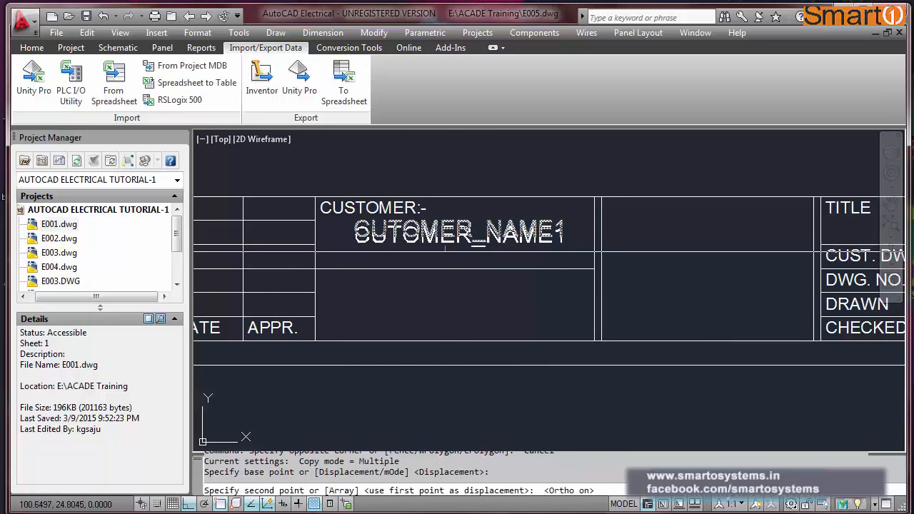
pyautogui.scroll(4, 450, 284)
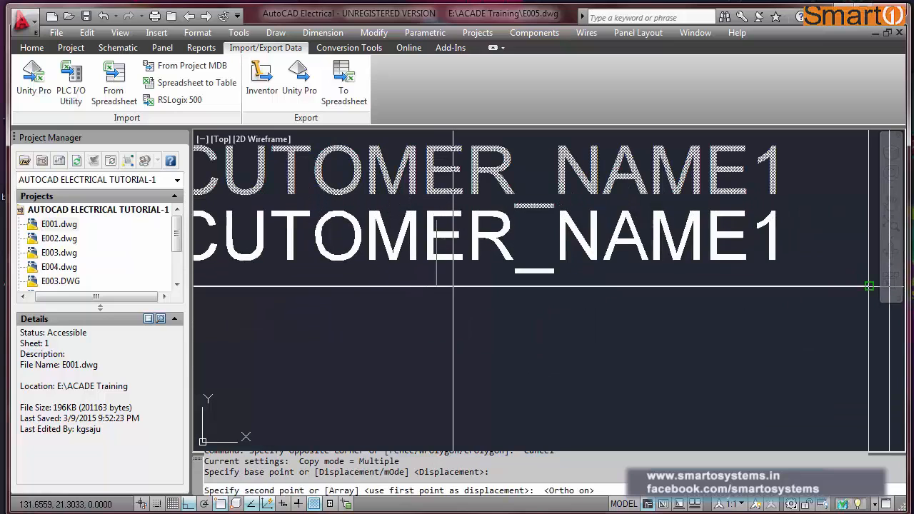
pyautogui.press('F3')
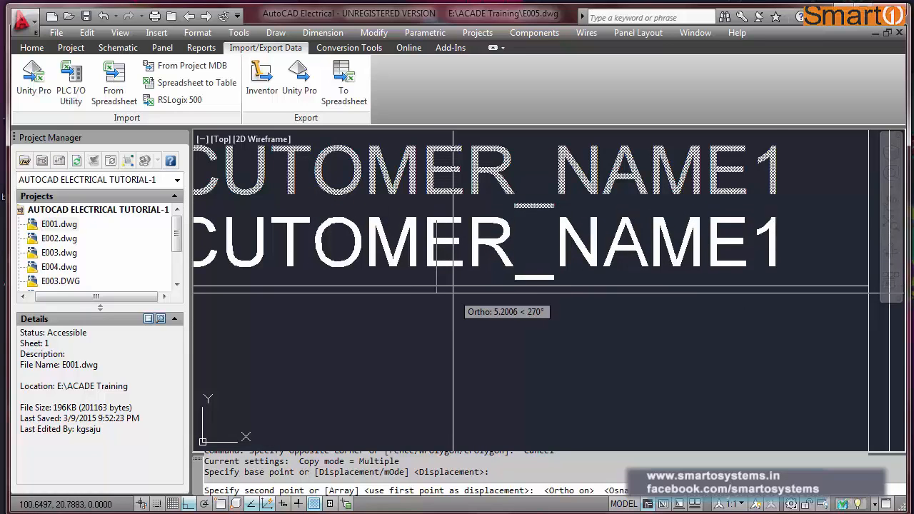
pyautogui.click(454, 293)
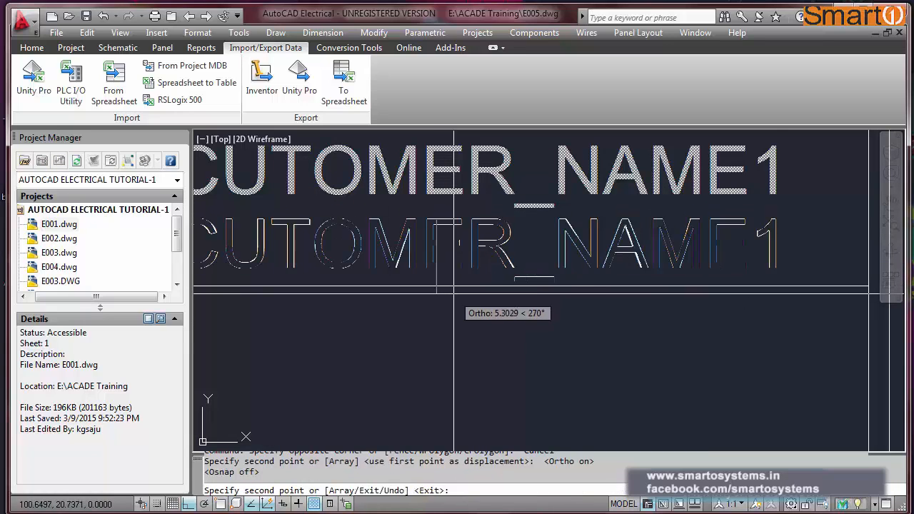
pyautogui.press('Escape')
# Change the tag of the lower customer attribute copy to CUTOMER_NAME2.
pyautogui.scroll(-4, 449, 262)
pyautogui.doubleClick(500, 255)
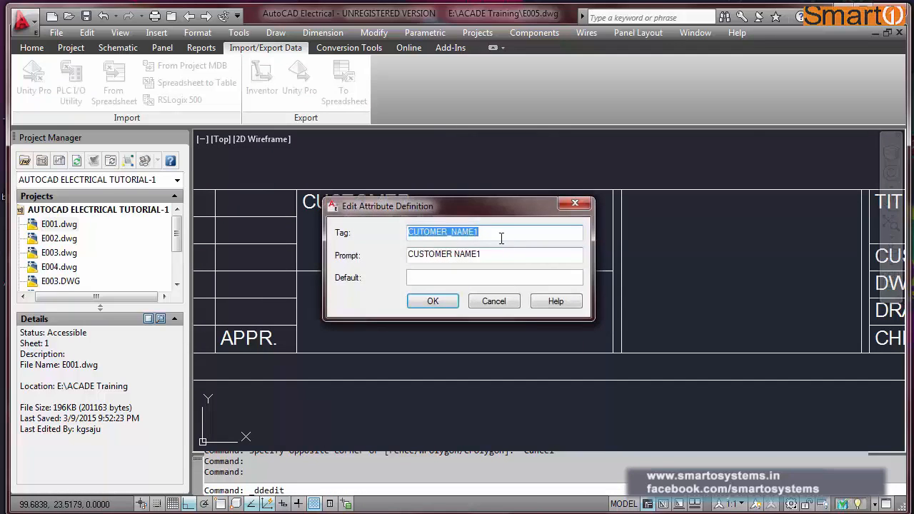
pyautogui.click(500, 234)
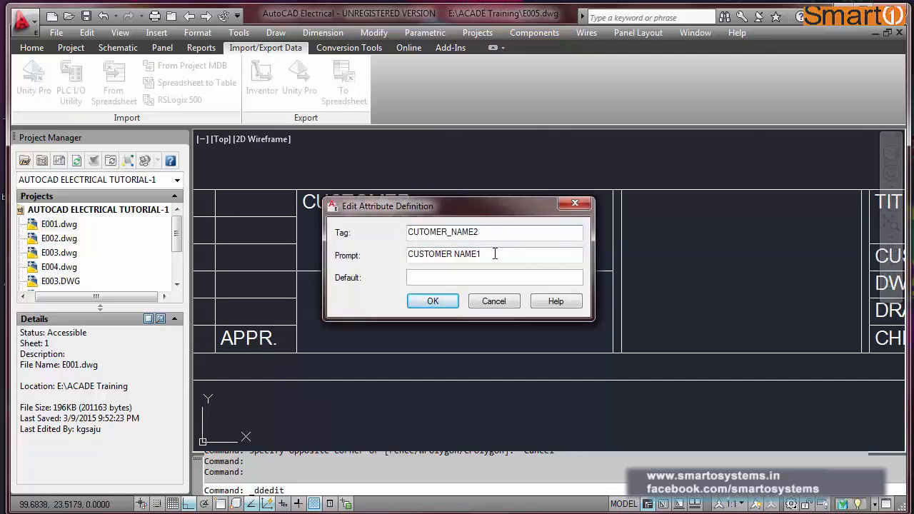
pyautogui.click(491, 255)
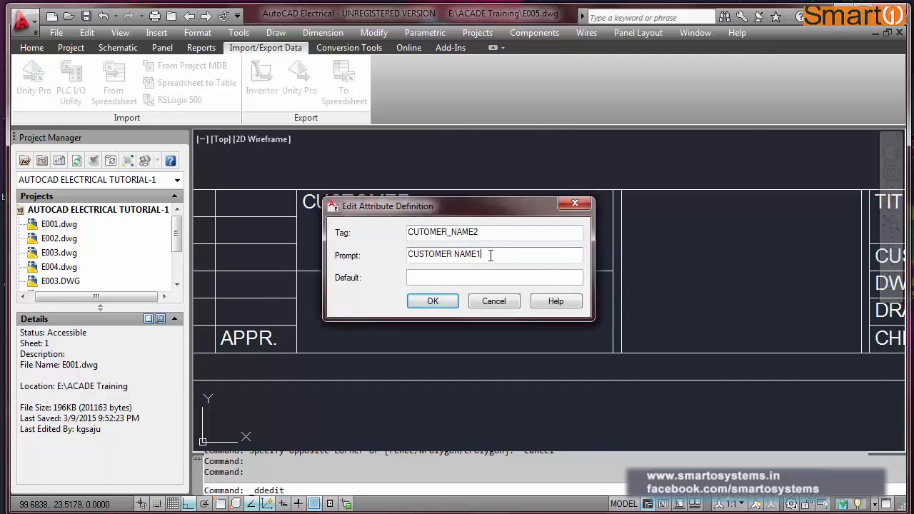
pyautogui.click(433, 302)
pyautogui.rightClick(440, 306)
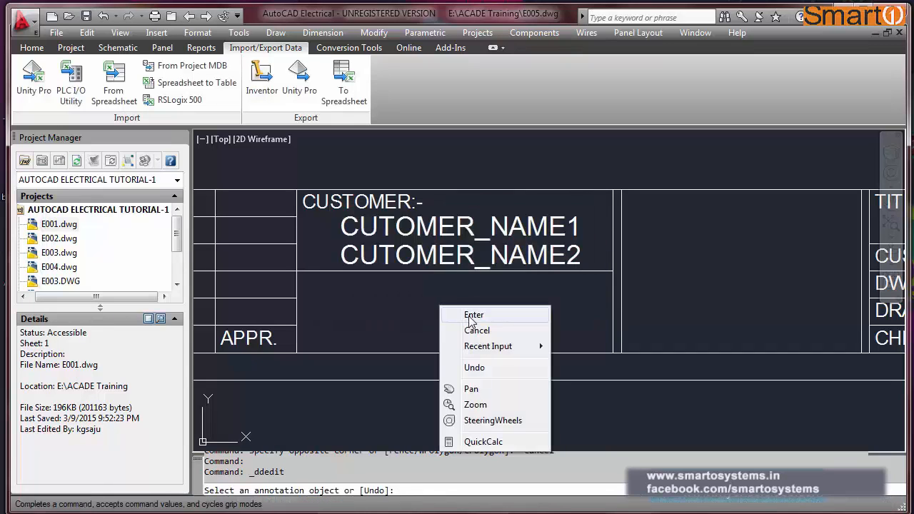
pyautogui.click(472, 316)
# Start a new attribute definition for the revision table with a text height of 1.75.
pyautogui.scroll(-4, 430, 275)
pyautogui.press('Escape')
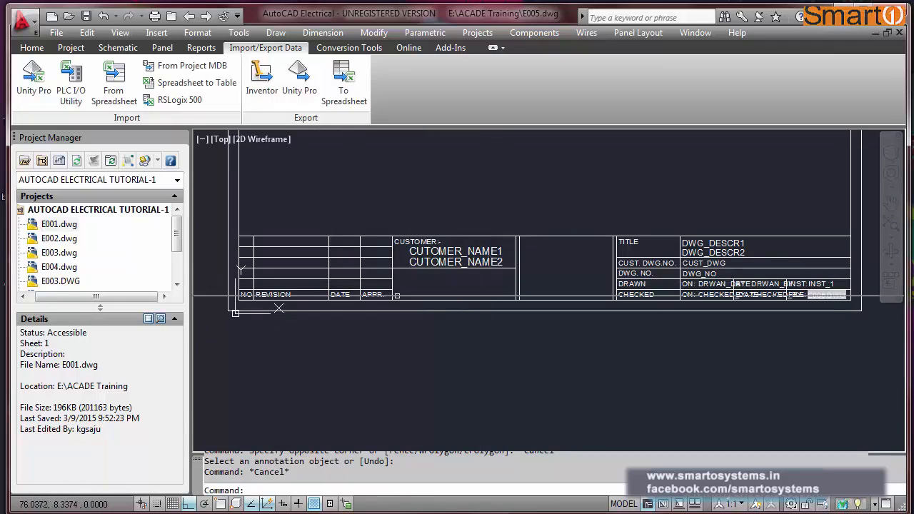
pyautogui.scroll(3, 239, 297)
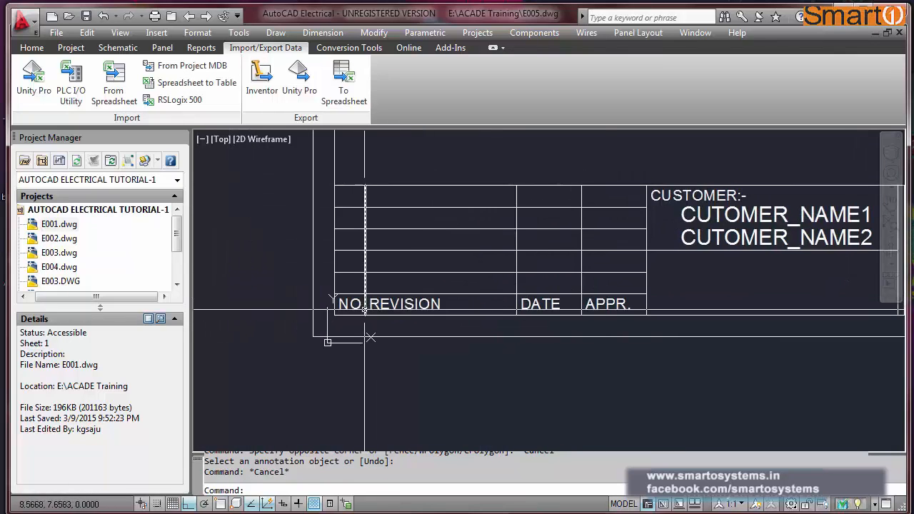
pyautogui.scroll(3, 364, 310)
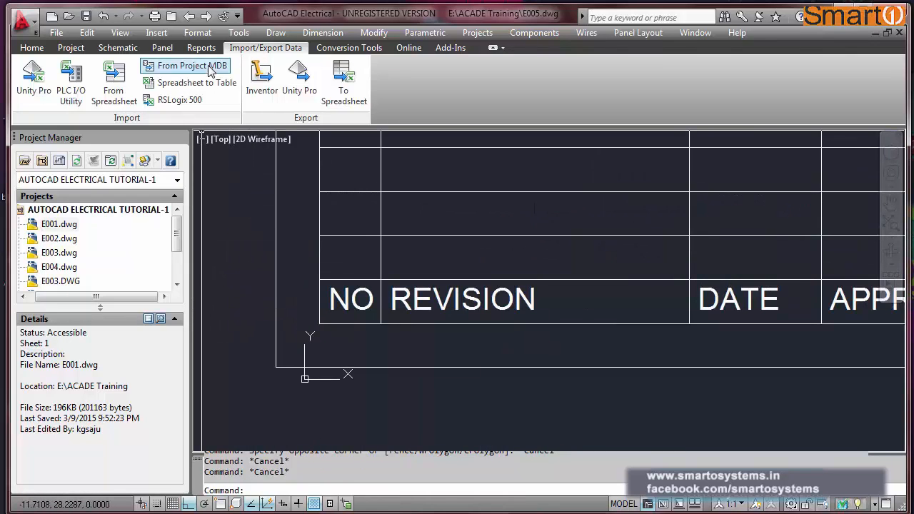
pyautogui.click(276, 33)
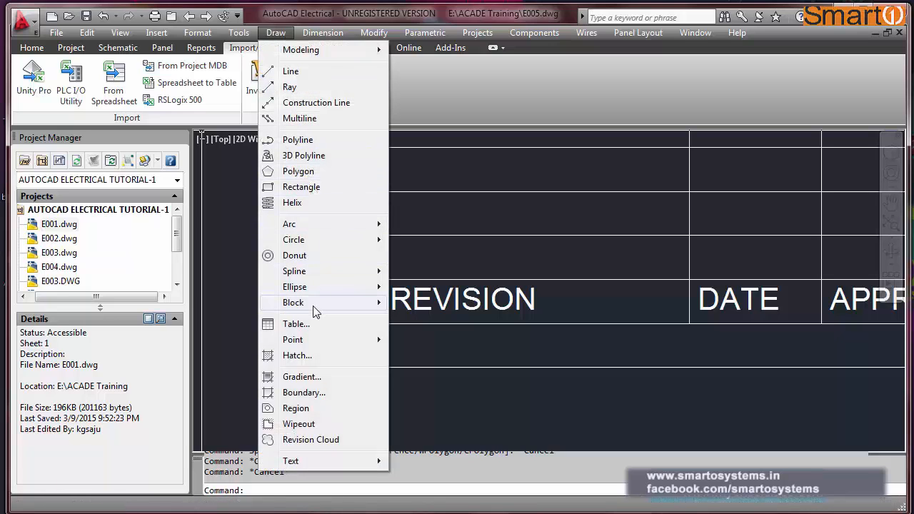
pyautogui.moveTo(315, 305)
pyautogui.click(424, 341)
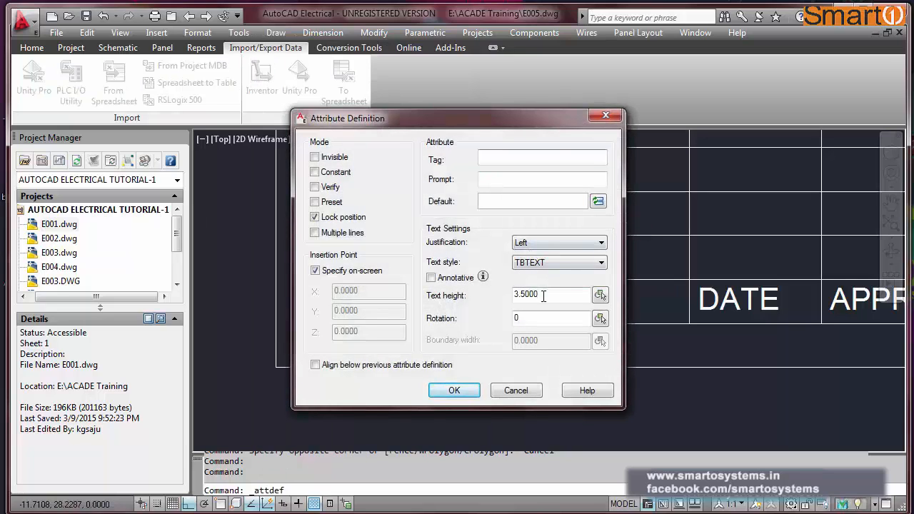
pyautogui.moveTo(544, 295); pyautogui.dragTo(478, 304)
pyautogui.write('1.75')
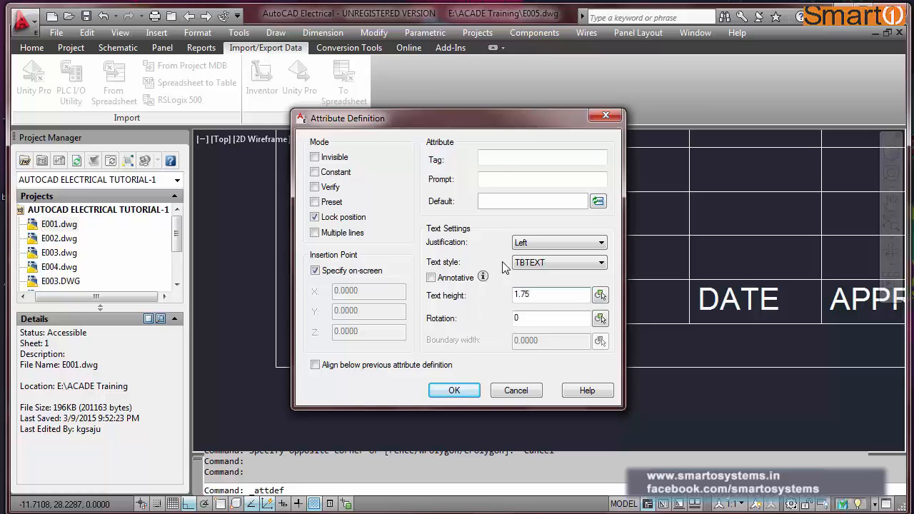
# Give the attribute tag REV_NO and prompt REV NUMBER, and place it in the cell directly above the NO heading.
pyautogui.click(504, 162)
pyautogui.write('REV_NO')
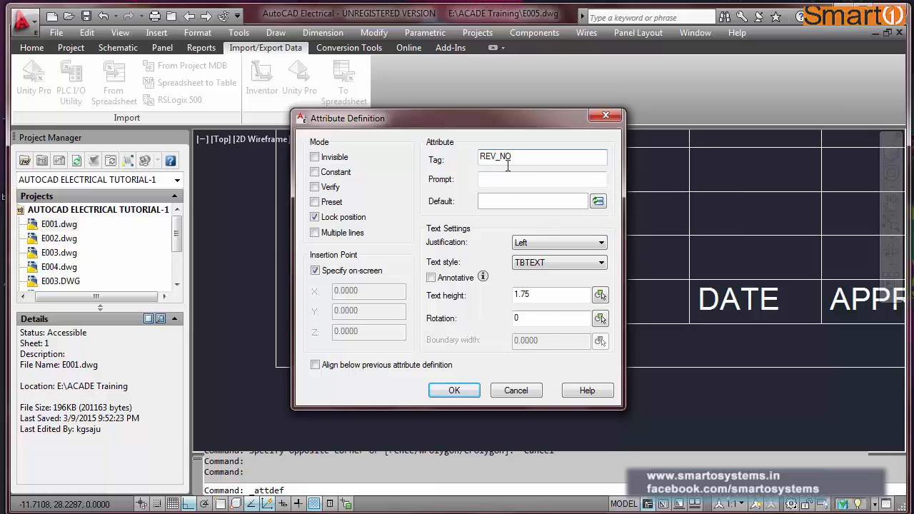
pyautogui.click(504, 178)
pyautogui.write('REV NUMBER')
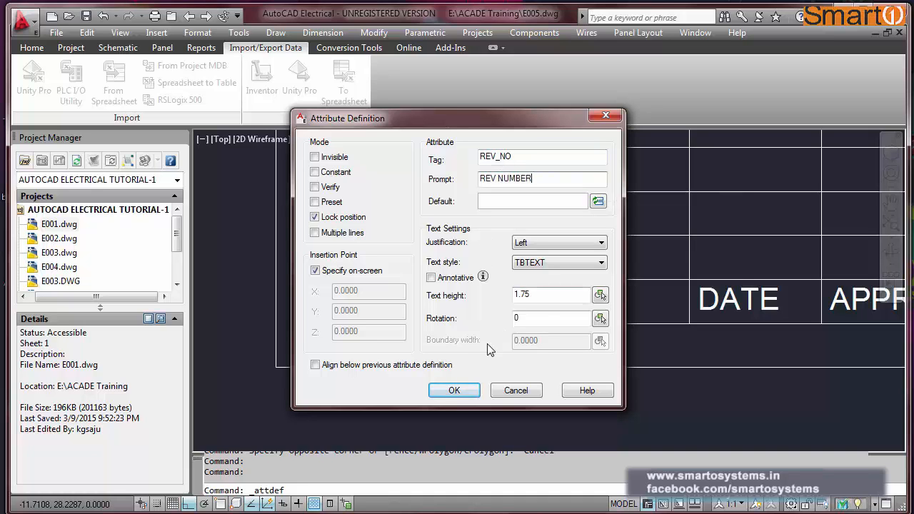
pyautogui.click(454, 390)
pyautogui.scroll(2, 381, 298)
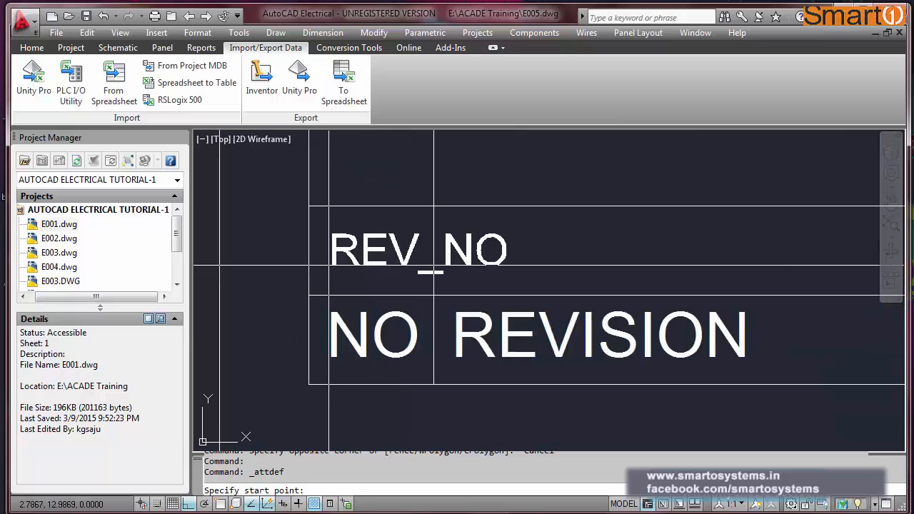
pyautogui.press('Escape')
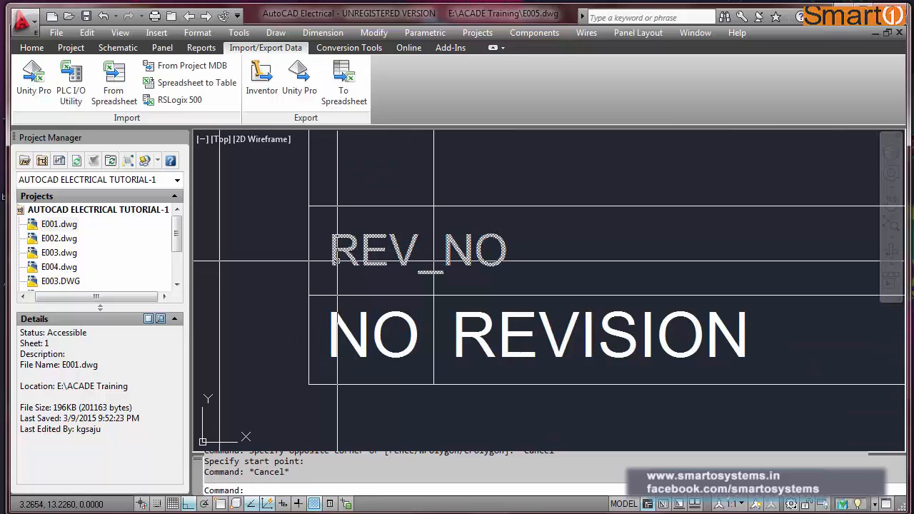
# Copy the REV_NO attribute into the cell above the REVISION heading, snapping from the NO column's lower-left corner to the REVISION column's.
pyautogui.write('CO')
pyautogui.press('Return')
pyautogui.click(339, 257)
pyautogui.click(324, 283)
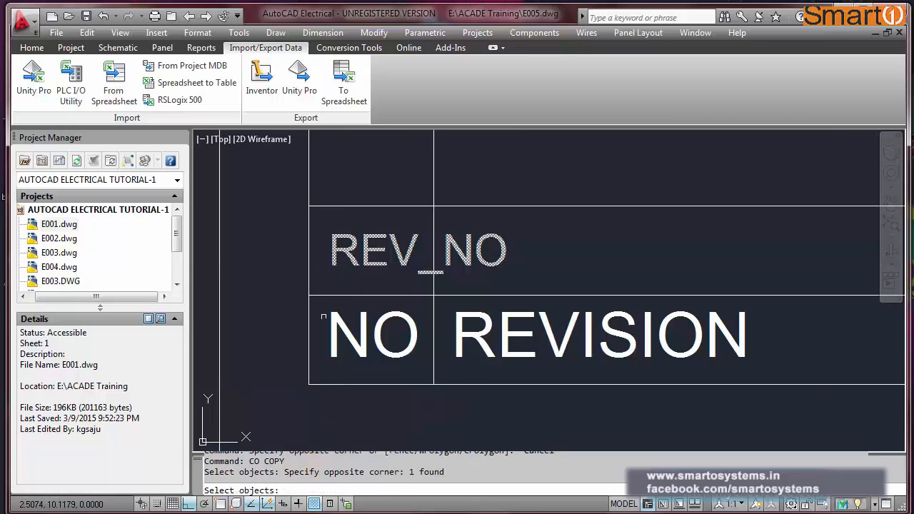
pyautogui.press('Return')
pyautogui.press('F3')
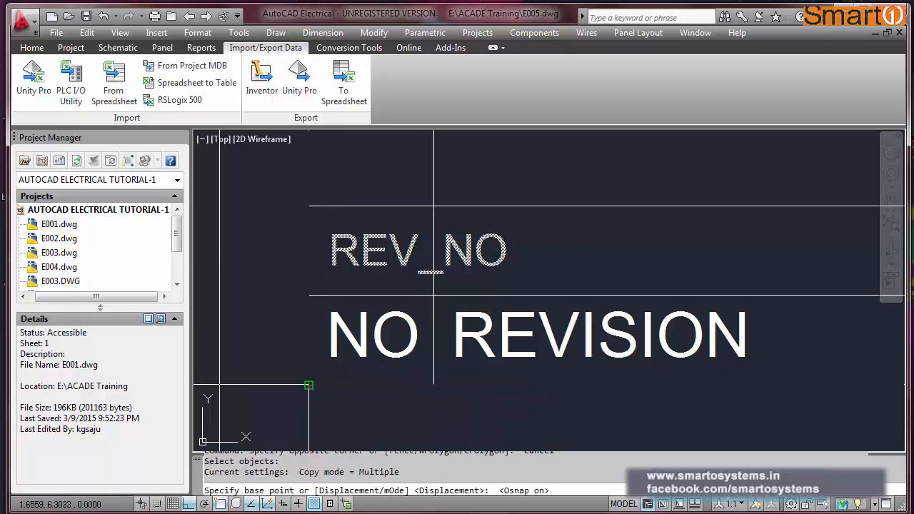
pyautogui.click(307, 383)
pyautogui.click(433, 386)
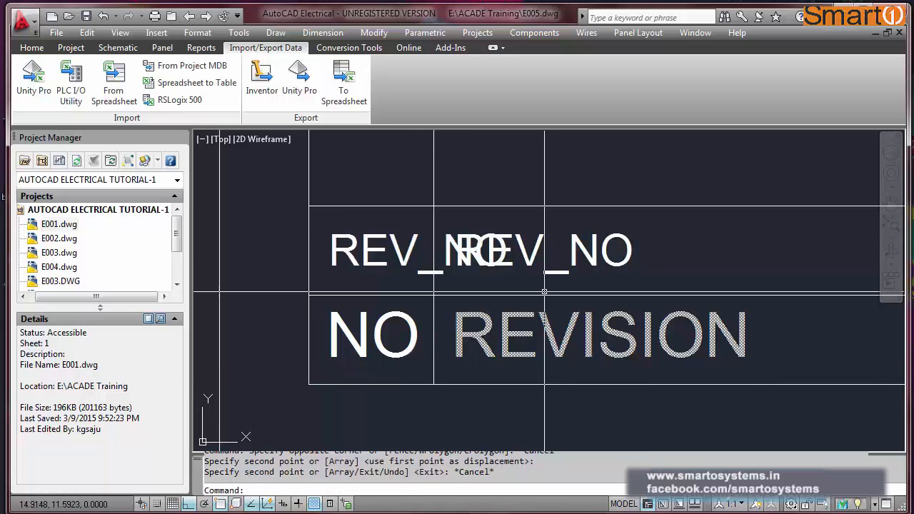
pyautogui.press('Escape')
# Change the tag of the attribute copy above the REVISION heading to REVISION_DESCR1.
pyautogui.doubleClick(468, 247)
pyautogui.click(468, 235)
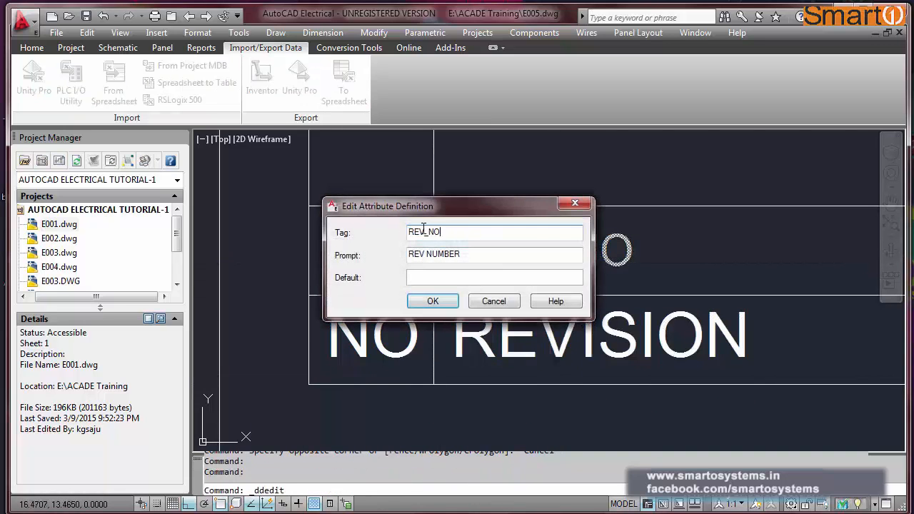
pyautogui.moveTo(424, 232); pyautogui.dragTo(483, 246)
pyautogui.write('ISION DESCR')
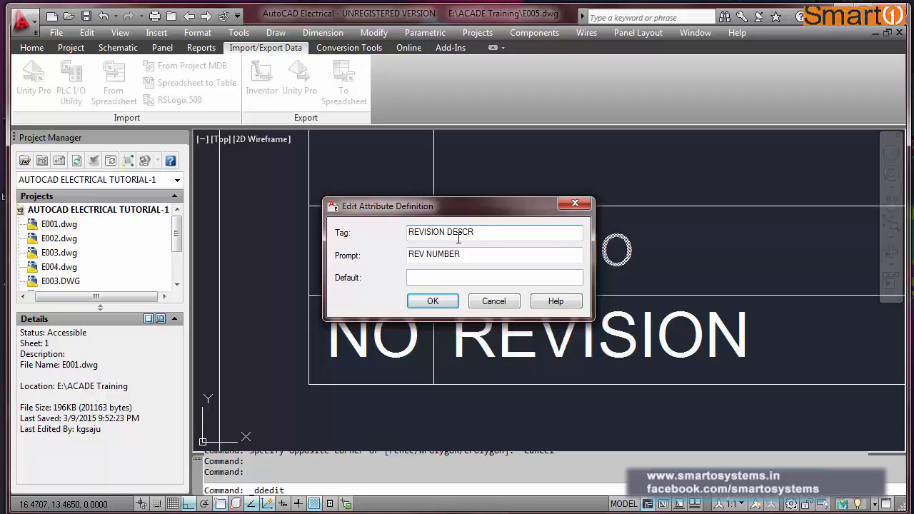
pyautogui.press('BackSpace')
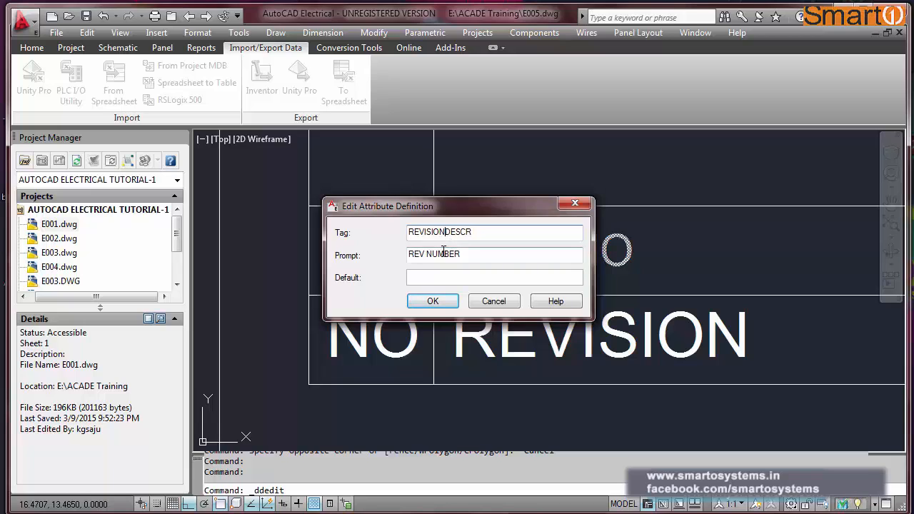
pyautogui.write('_')
pyautogui.click(500, 236)
pyautogui.write('1')
# Set the prompt of the revision description attribute to REVISION DESCR1 and accept the edit.
pyautogui.moveTo(504, 235); pyautogui.dragTo(369, 235)
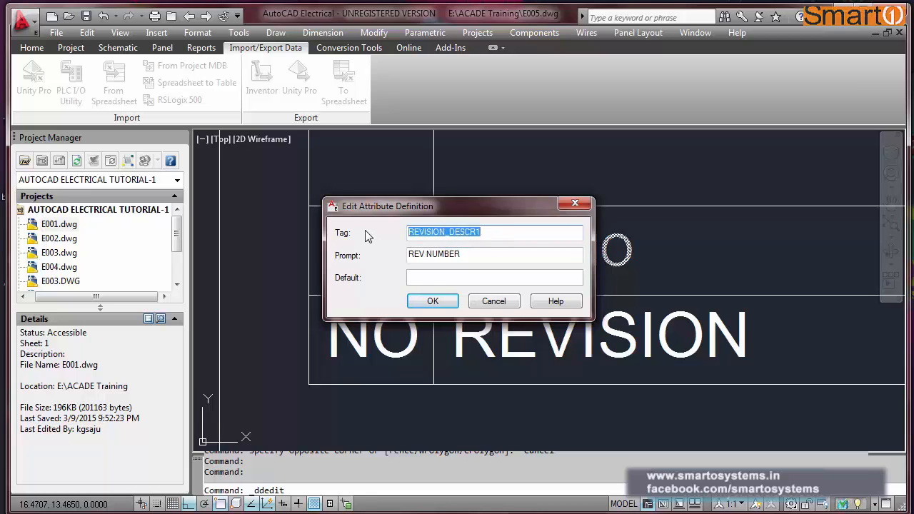
pyautogui.moveTo(473, 257); pyautogui.dragTo(354, 260)
pyautogui.hotkey('ctrl', 'v')
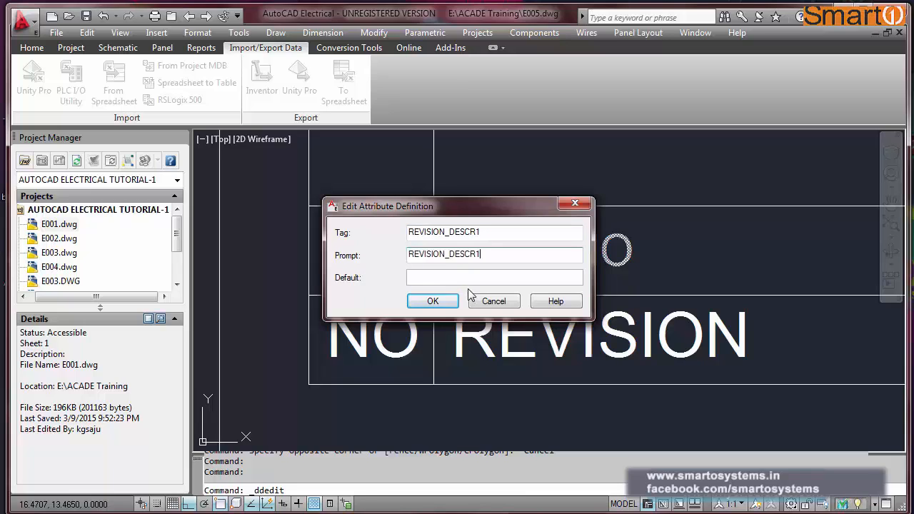
pyautogui.press('BackSpace')
pyautogui.click(451, 303)
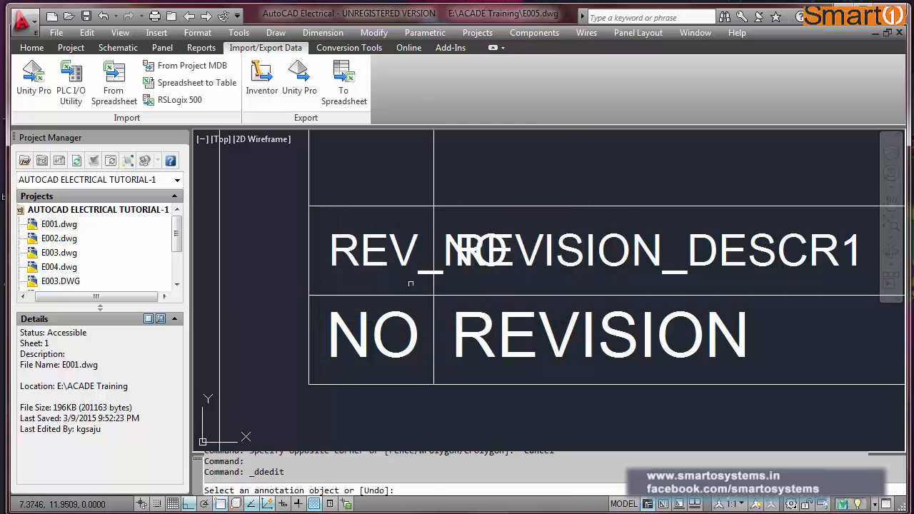
# Change the tag of the REV_NO attribute to REV_NO1 and append 1 to its prompt.
pyautogui.click(404, 267)
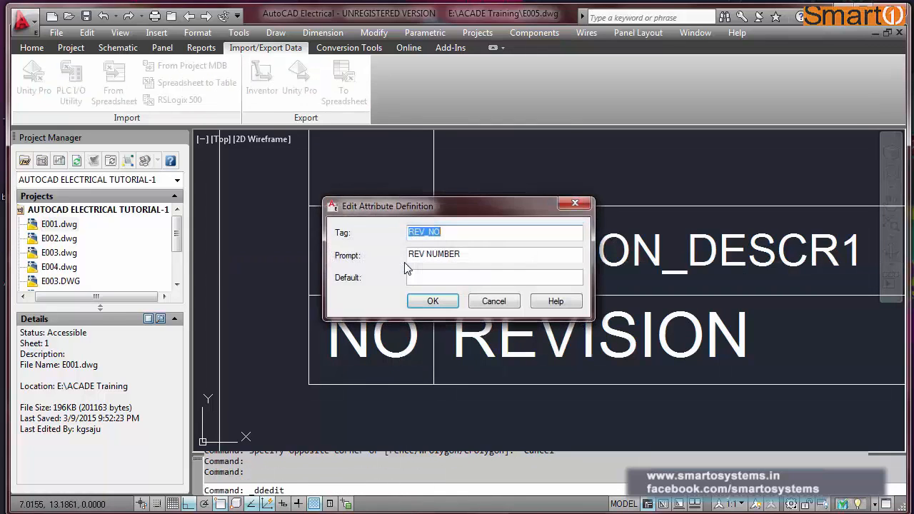
pyautogui.click(469, 231)
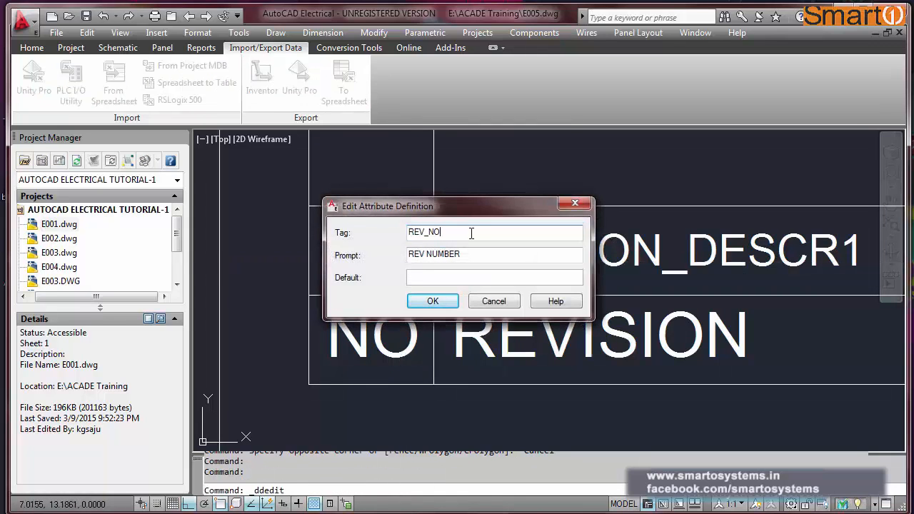
pyautogui.click(476, 255)
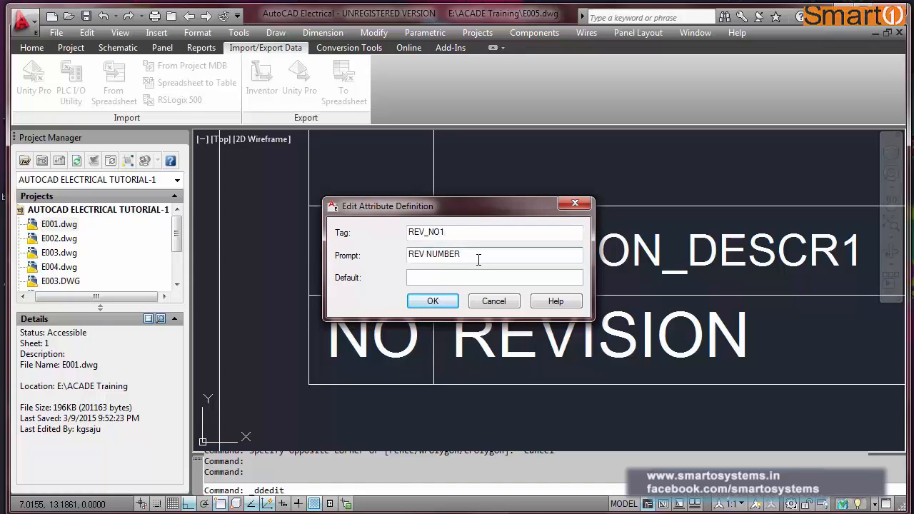
pyautogui.write('1')
pyautogui.click(451, 300)
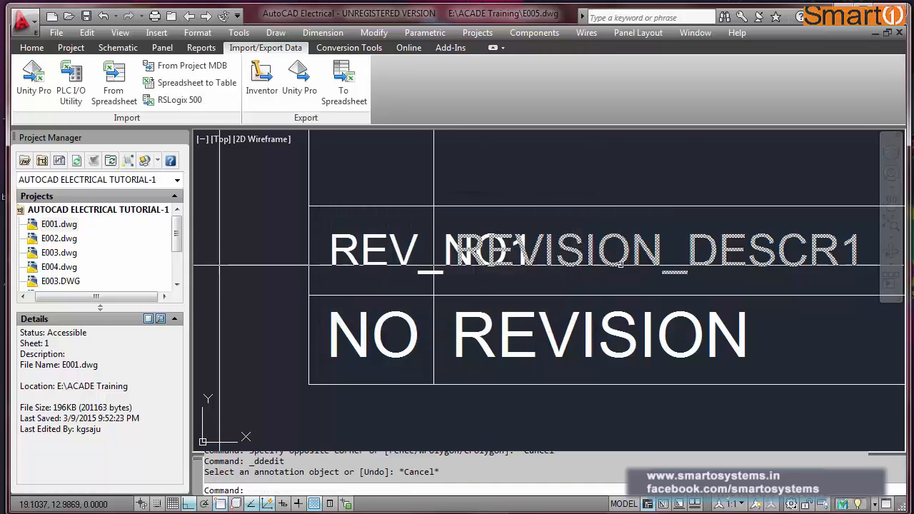
pyautogui.press('Escape')
pyautogui.press('Escape')
# Review the definition of the REVISION_DESCR1 attribute and end the editing command.
pyautogui.click(698, 264)
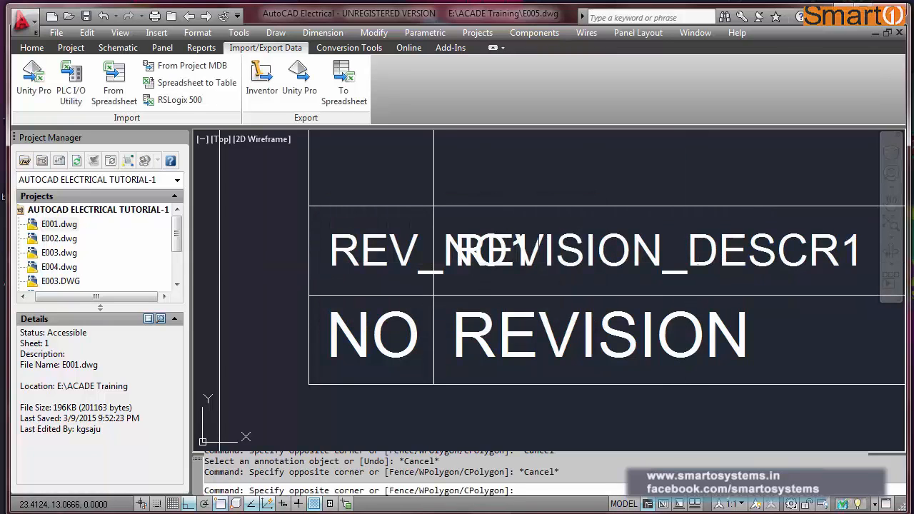
pyautogui.press('Escape')
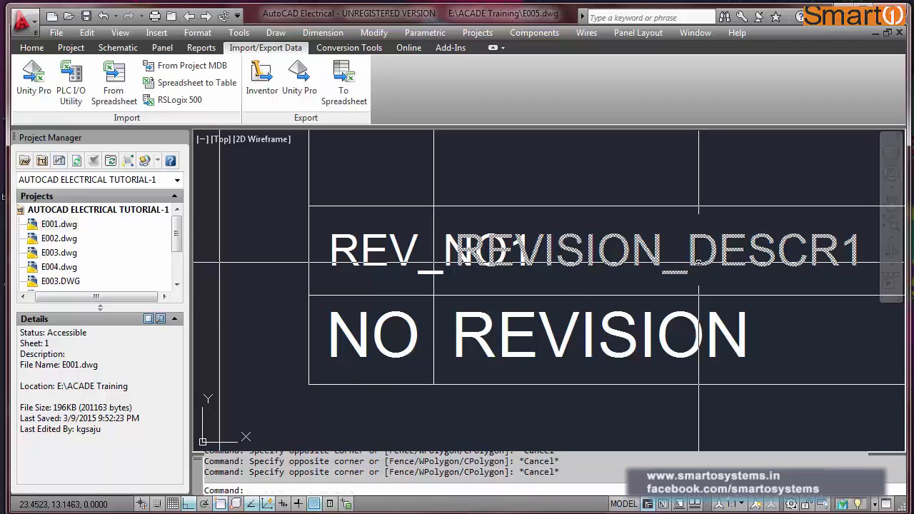
pyautogui.doubleClick(697, 265)
pyautogui.click(450, 300)
pyautogui.scroll(-8, 448, 252)
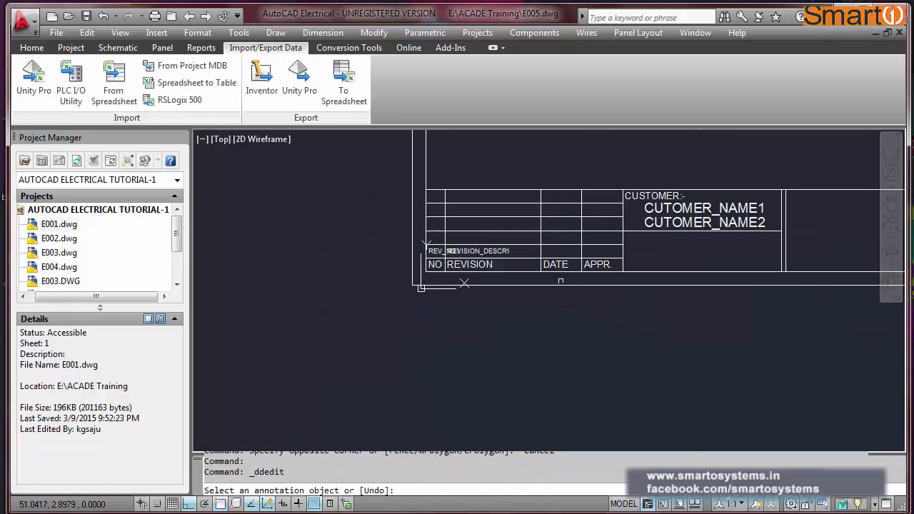
pyautogui.press('Escape')
pyautogui.press('Escape')
# Copy the REVISION_DESCR1 attribute into the cell above the DATE heading, using the revision table's column corners as reference points.
pyautogui.write('co')
pyautogui.press('Return')
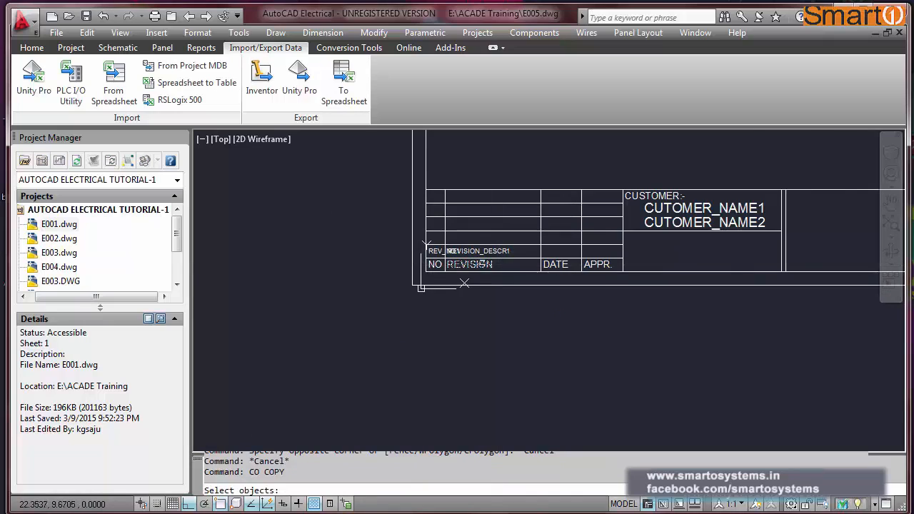
pyautogui.scroll(3, 500, 265)
pyautogui.click(361, 282)
pyautogui.press('Return')
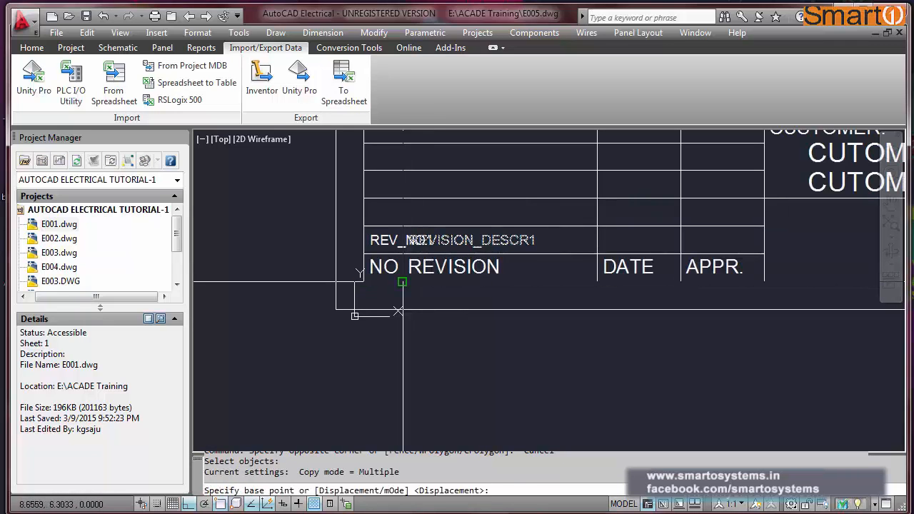
pyautogui.click(363, 282)
pyautogui.click(598, 282)
pyautogui.press('Return')
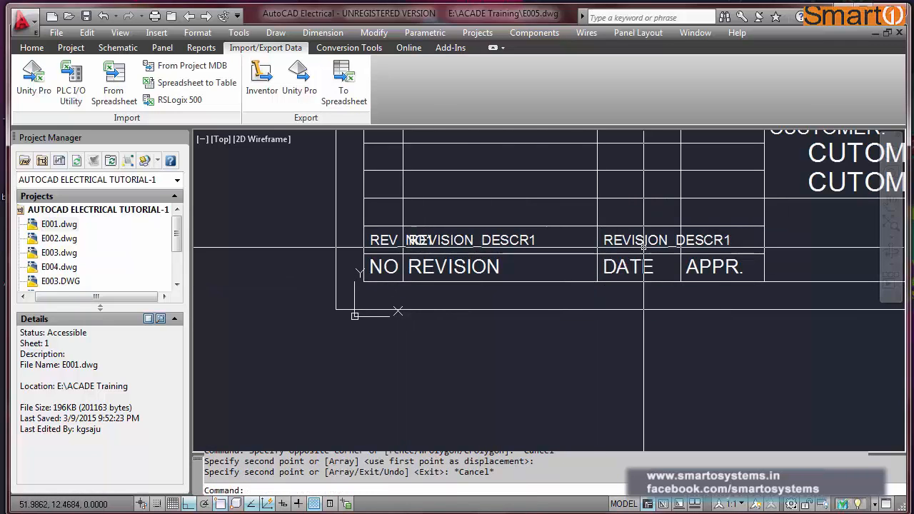
# Change the tag of the attribute copy above the DATE heading to REVISION1_DATE.
pyautogui.doubleClick(643, 240)
pyautogui.click(476, 232)
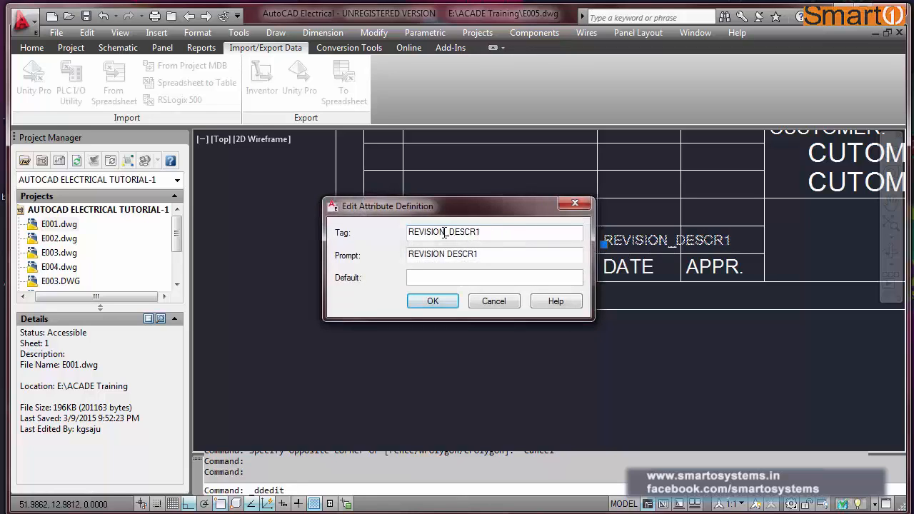
pyautogui.moveTo(444, 232); pyautogui.dragTo(517, 240)
pyautogui.click(452, 234)
pyautogui.moveTo(451, 234); pyautogui.dragTo(477, 235)
pyautogui.press('BackSpace')
pyautogui.write('_DATE')
pyautogui.press('Tab')
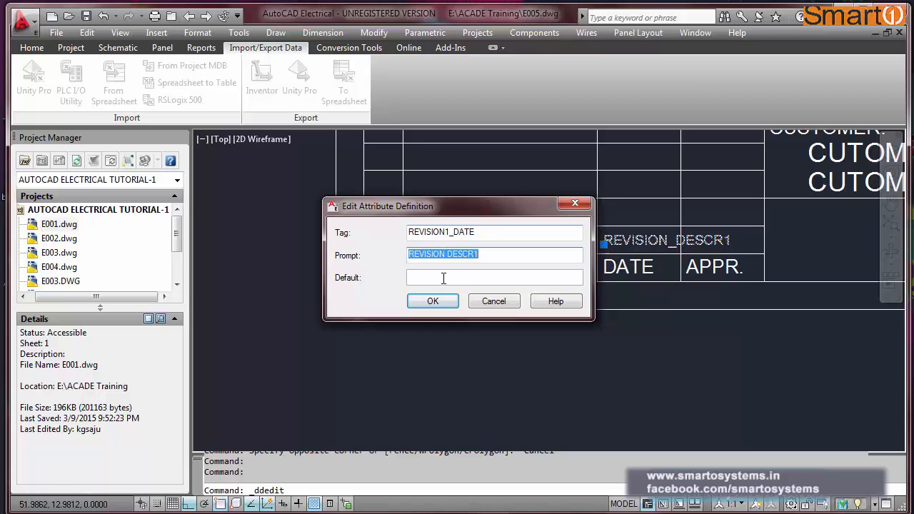
# Set the prompt of the revision date attribute to REVISION 1 DATE and finish the edit.
pyautogui.click(452, 255)
pyautogui.moveTo(450, 256); pyautogui.dragTo(503, 255)
pyautogui.write('1 DAT')
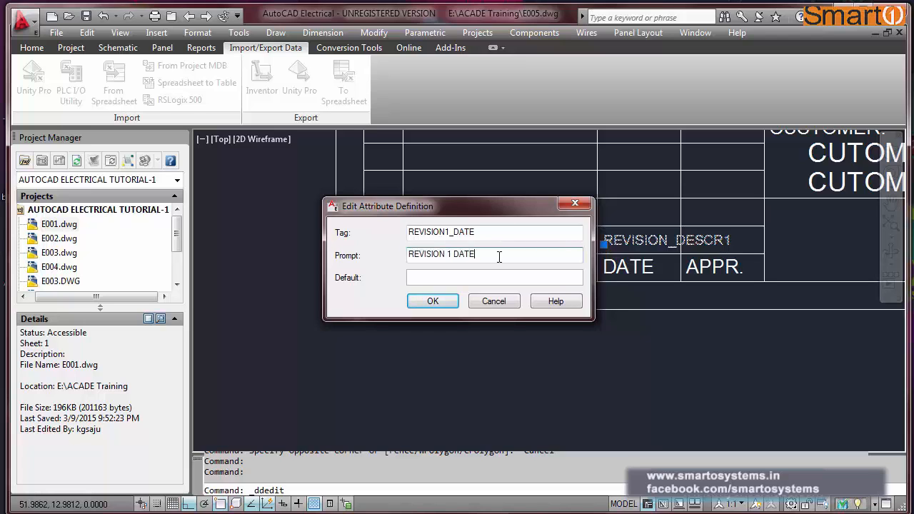
pyautogui.click(433, 301)
pyautogui.rightClick(498, 306)
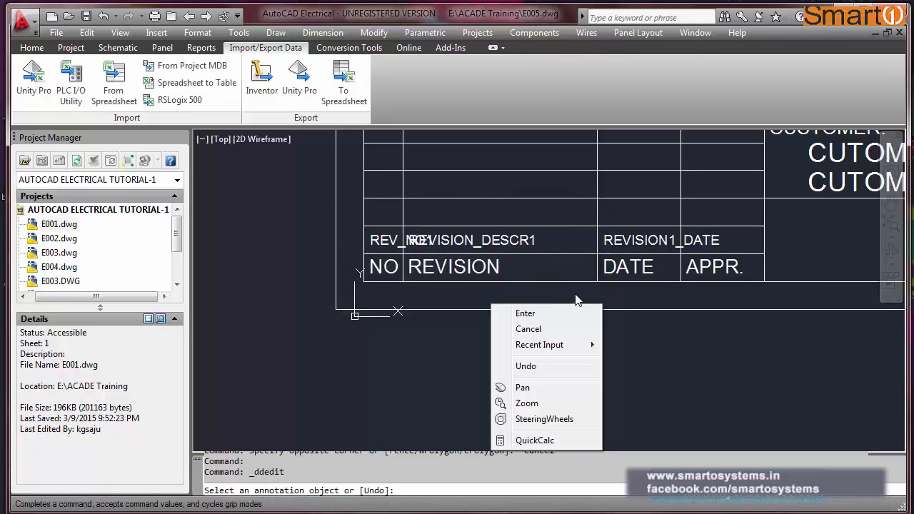
pyautogui.click(536, 313)
# Copy the REVISION1_DATE attribute into the cell above the APPR. heading, snapping from the DATE column's lower corner to the APPR. column's.
pyautogui.write('C')
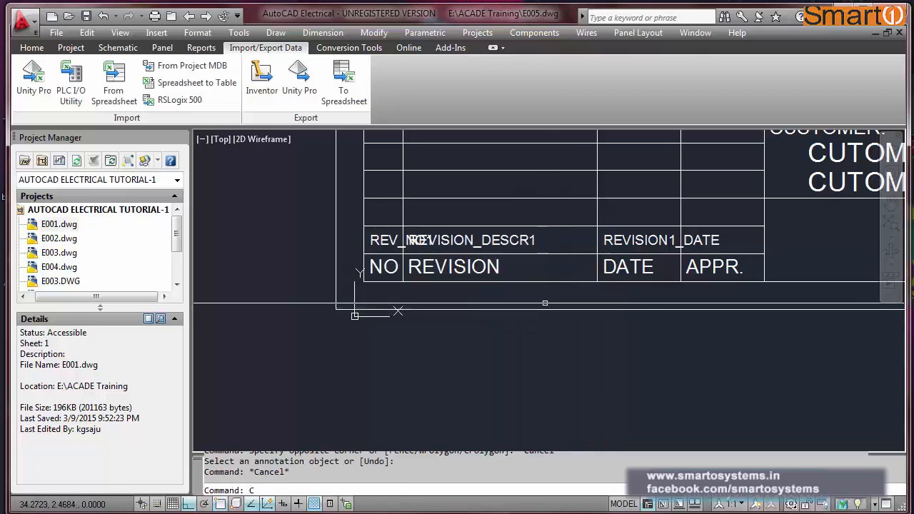
pyautogui.write('O')
pyautogui.press('Return')
pyautogui.click(643, 241)
pyautogui.press('Return')
pyautogui.click(598, 281)
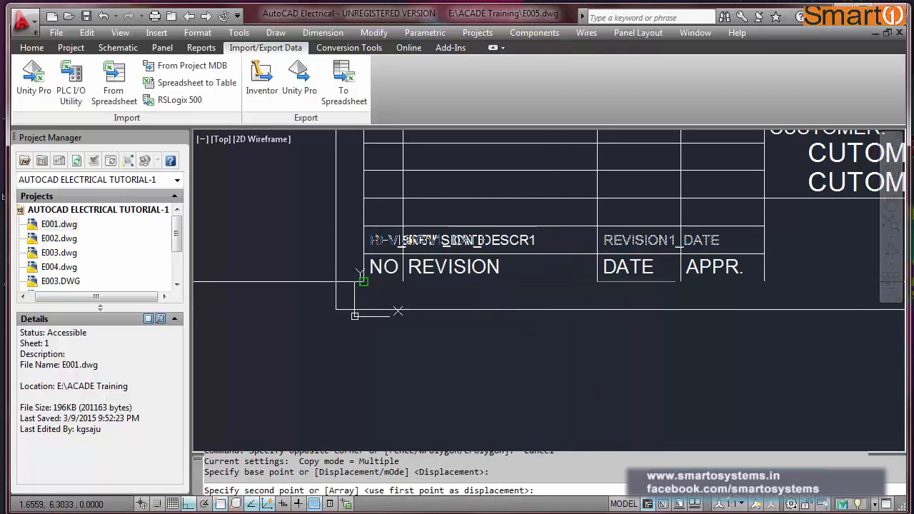
pyautogui.click(679, 280)
pyautogui.press('Escape')
# Give the attribute copy above the APPR. heading the tag REVISION1_APPROVED and replace DATE in its prompt with APPROVED.
pyautogui.doubleClick(724, 246)
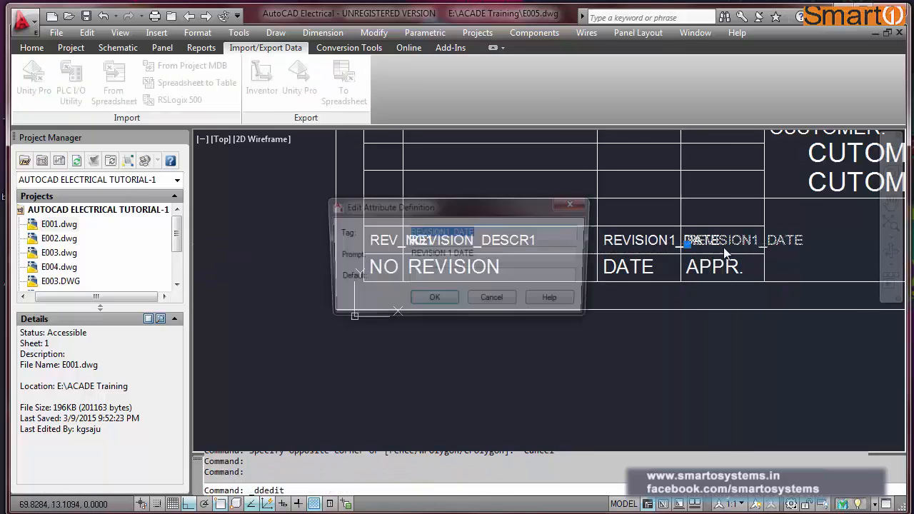
pyautogui.moveTo(454, 232); pyautogui.dragTo(518, 248)
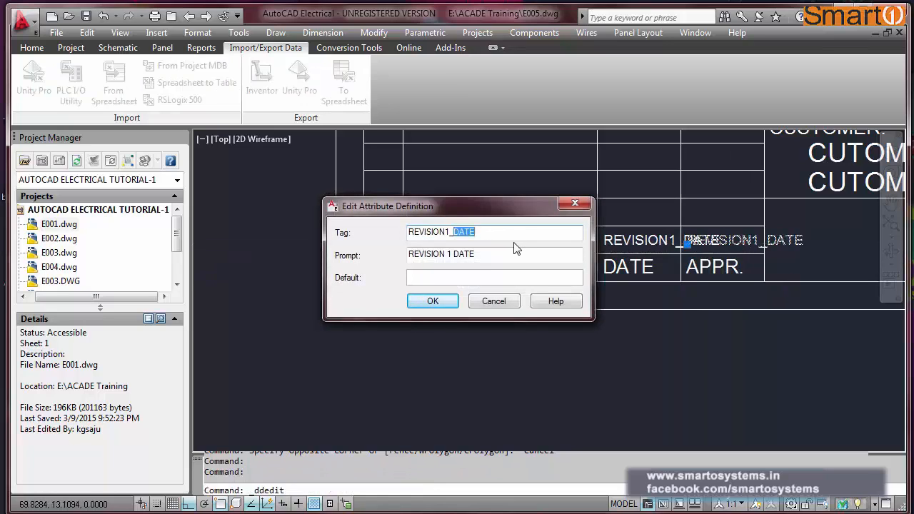
pyautogui.write('APPROVE')
pyautogui.click(484, 255)
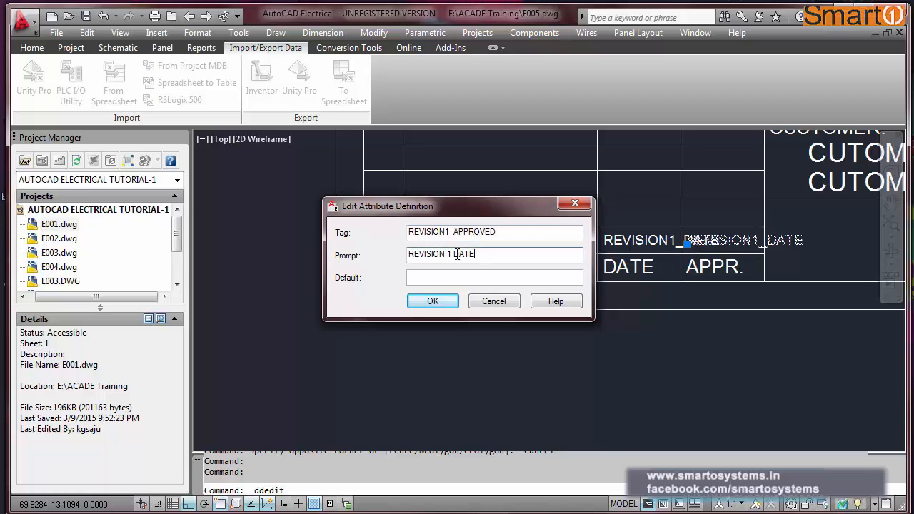
pyautogui.moveTo(456, 254); pyautogui.dragTo(485, 254)
pyautogui.write('APPROVE')
pyautogui.click(433, 301)
pyautogui.press('Escape')
# Zoom to the drawing extents and save the drawing.
pyautogui.scroll(-3, 422, 303)
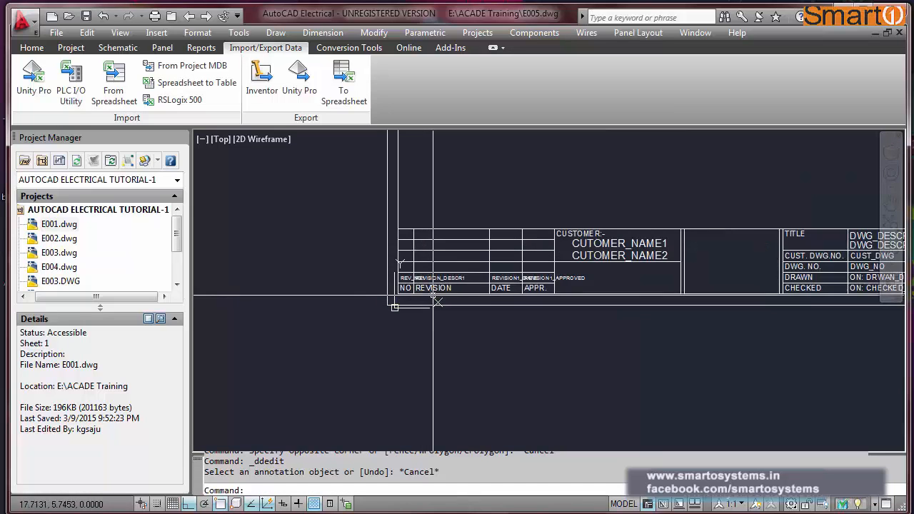
pyautogui.write('z')
pyautogui.press('Return')
pyautogui.write('E')
pyautogui.press('Return')
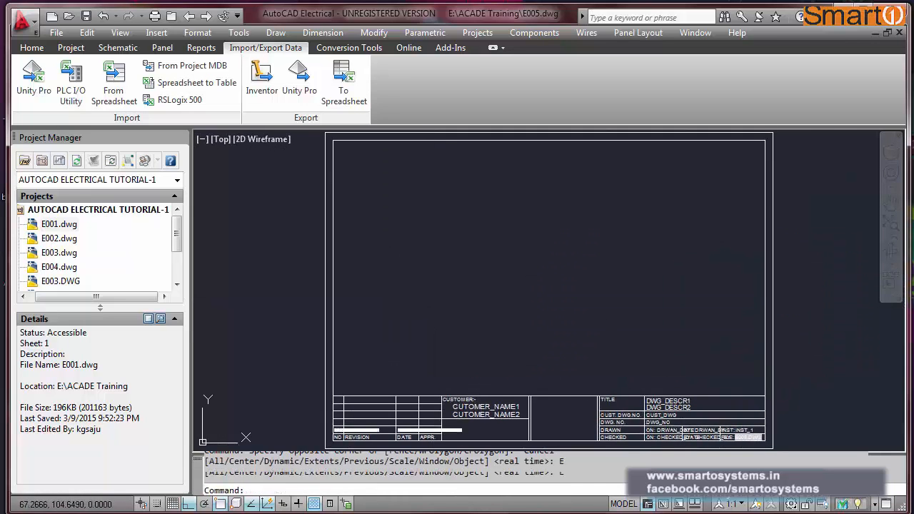
pyautogui.hotkey('ctrl', 's')
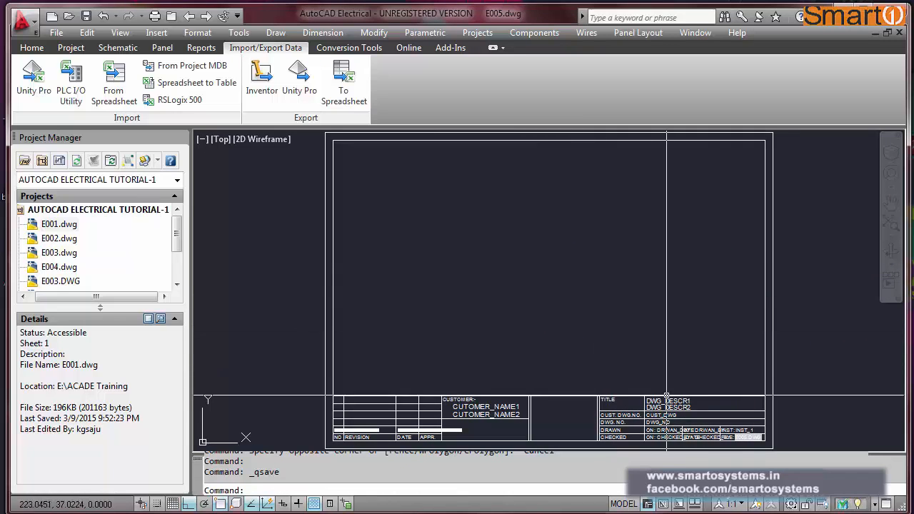
pyautogui.scroll(3, 497, 436)
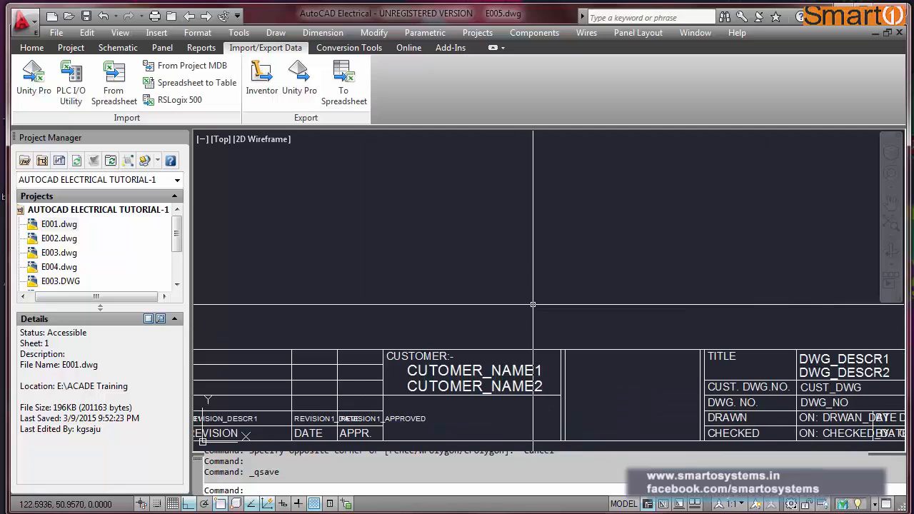
pyautogui.scroll(-2, 533, 305)
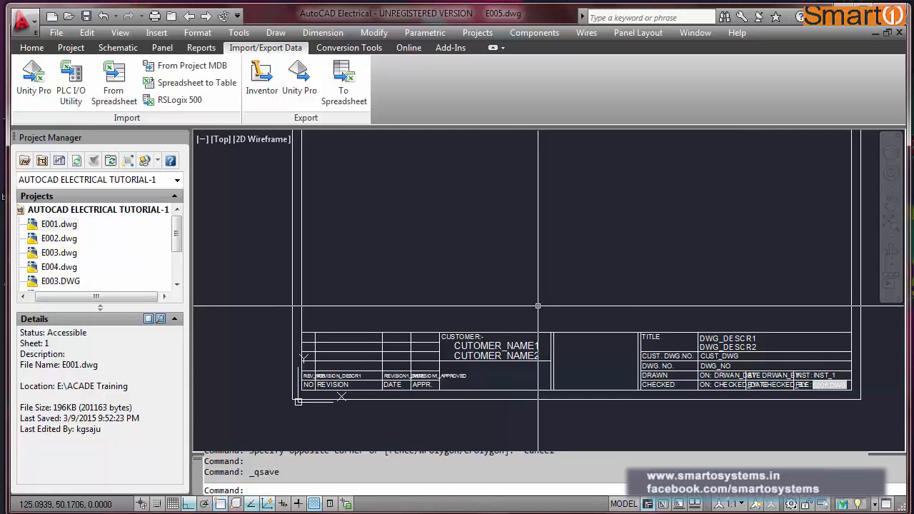
pyautogui.press('Escape')
pyautogui.press('Escape')
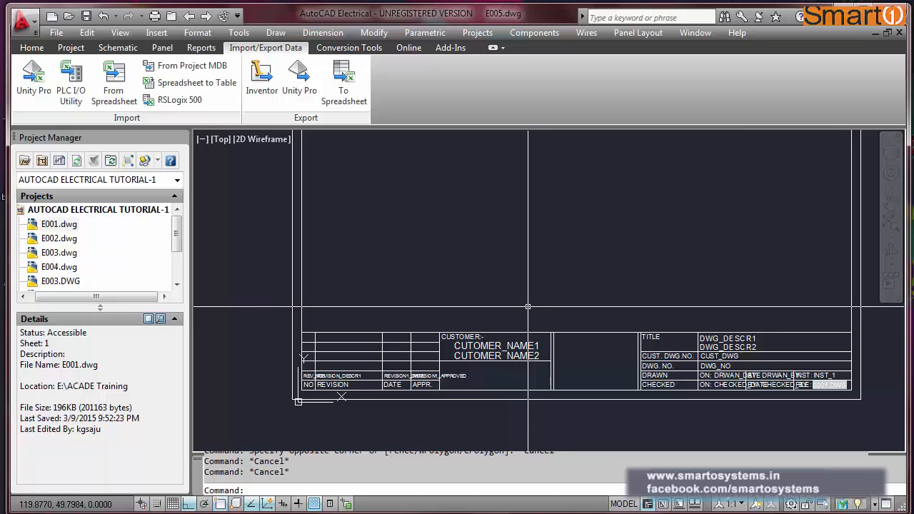
pyautogui.write('z')
pyautogui.press('Return')
pyautogui.write('E')
pyautogui.press('Return')
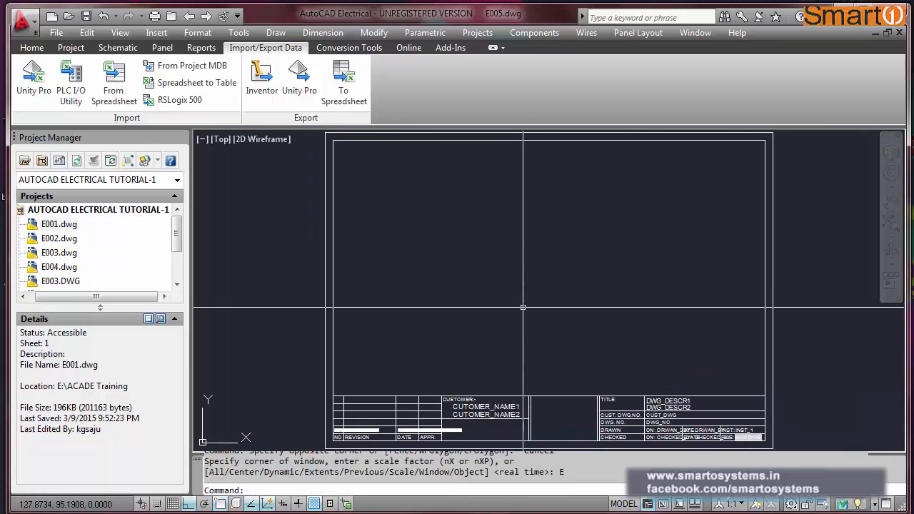
# Save the drawing and begin a new block definition, going to its object selection in the drawing.
pyautogui.hotkey('ctrl', 's')
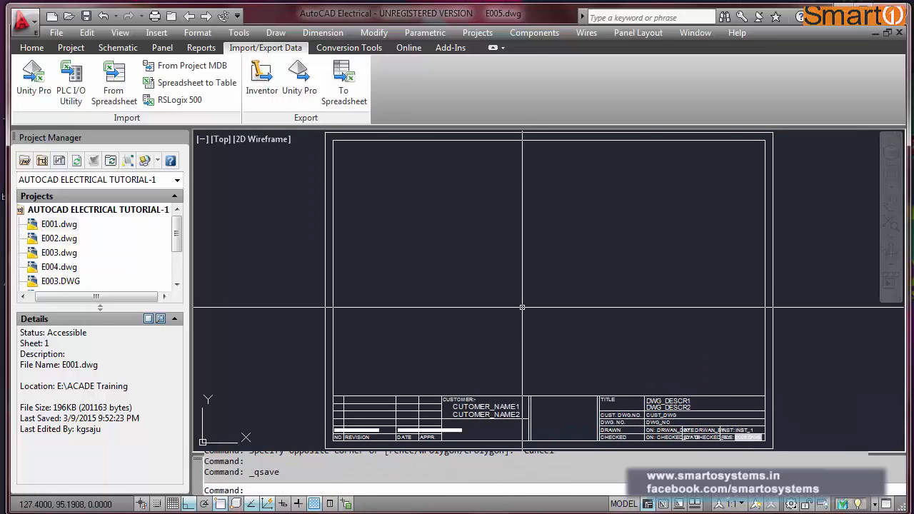
pyautogui.click(239, 33)
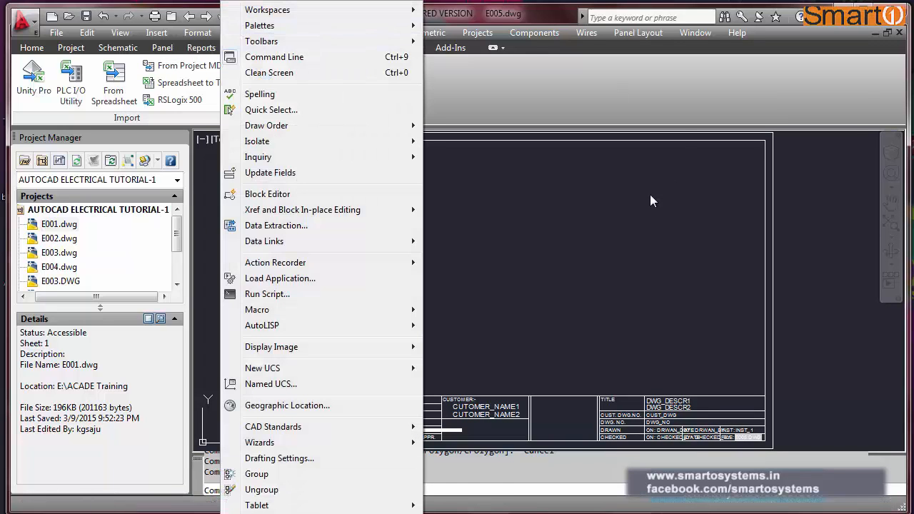
pyautogui.click(653, 198)
pyautogui.click(276, 33)
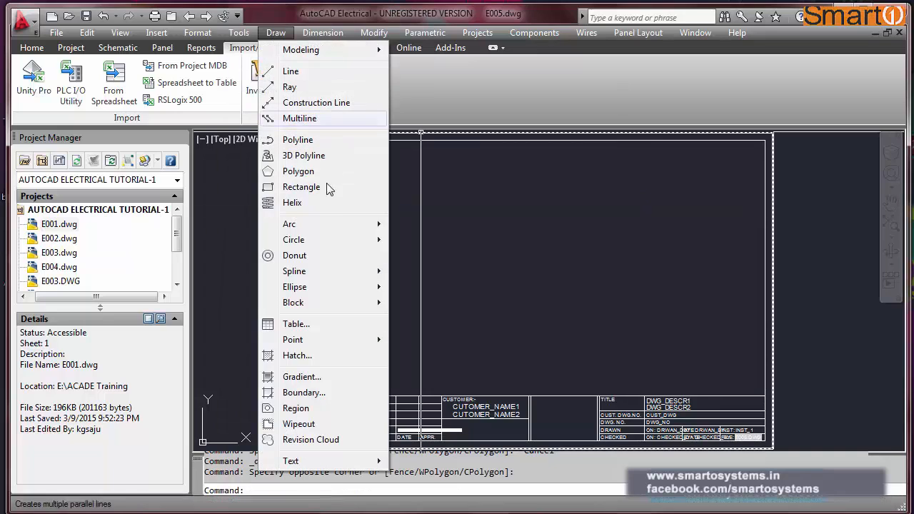
pyautogui.moveTo(307, 303)
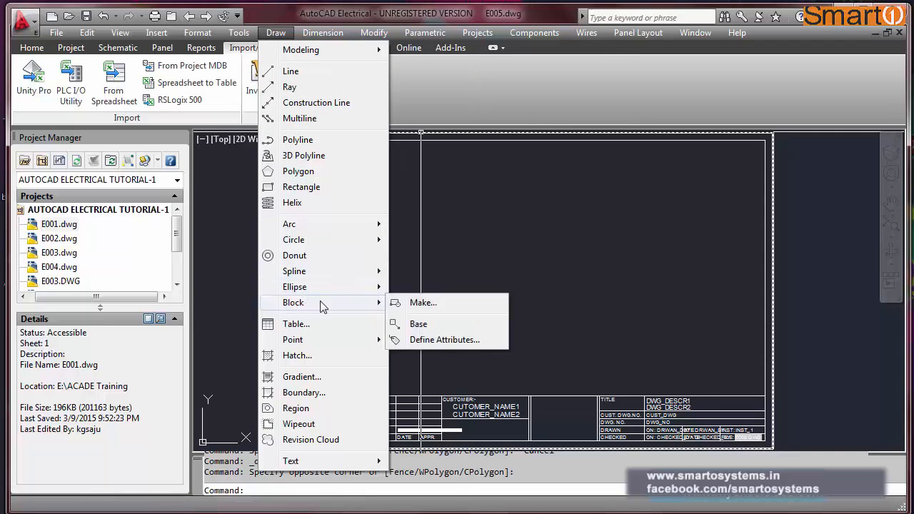
pyautogui.click(417, 304)
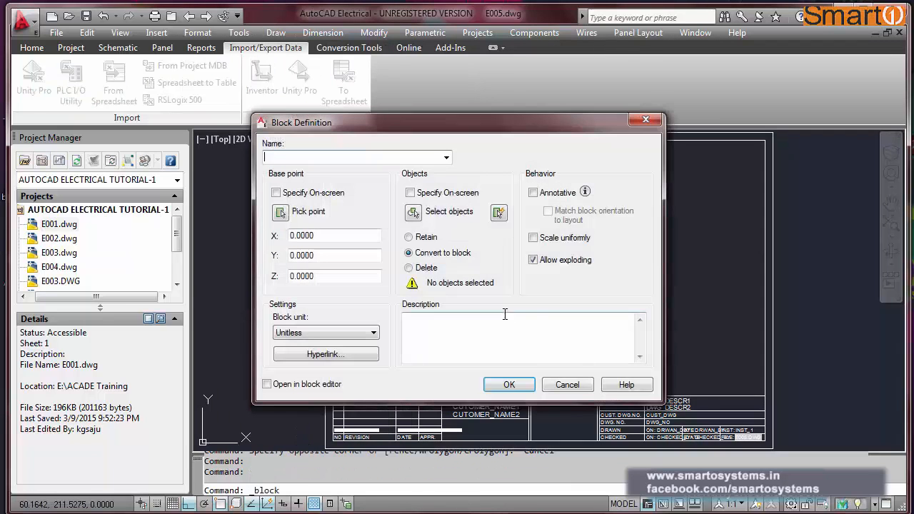
pyautogui.click(414, 212)
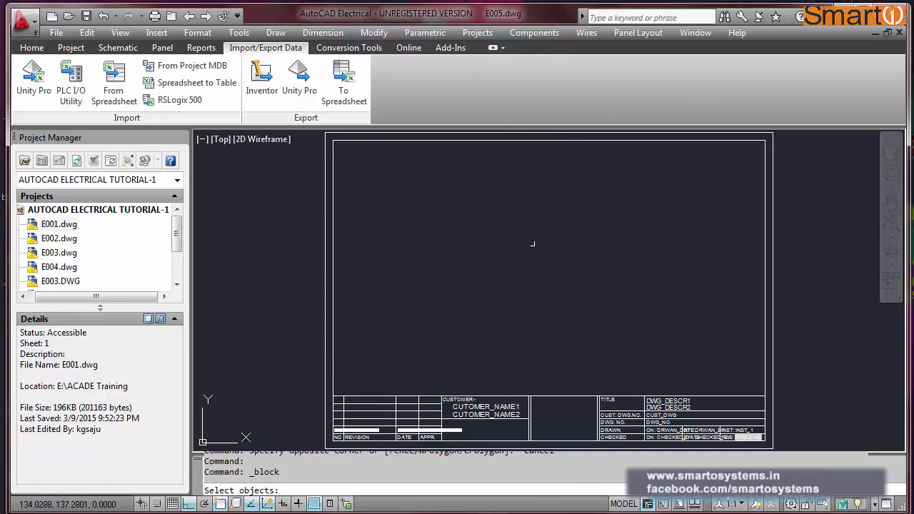
# Select the title block attributes in order: DWG_DESCR1, DWG_DESCR2, CUST_DWG, DWG_NO, then the drawn, checked and INST_1 attributes.
pyautogui.scroll(-4, 533, 247)
pyautogui.scroll(3, 622, 359)
pyautogui.scroll(6, 618, 348)
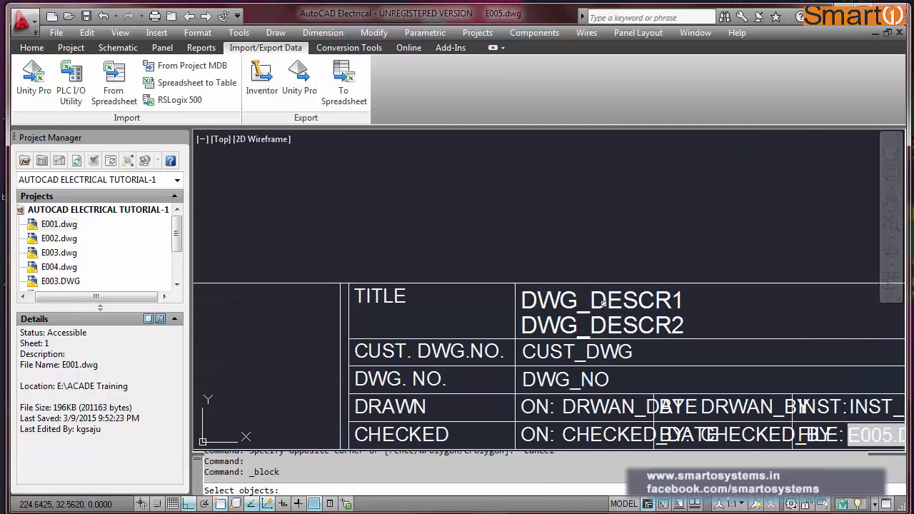
pyautogui.click(604, 304)
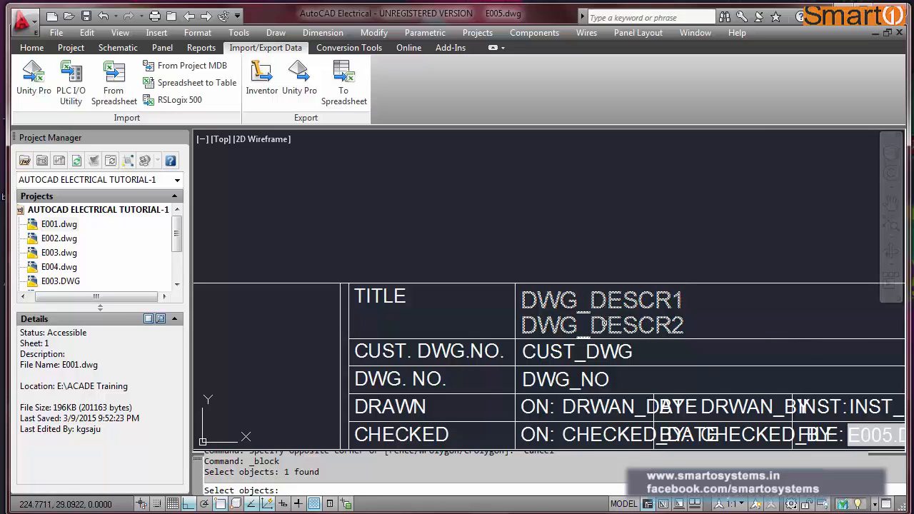
pyautogui.click(603, 325)
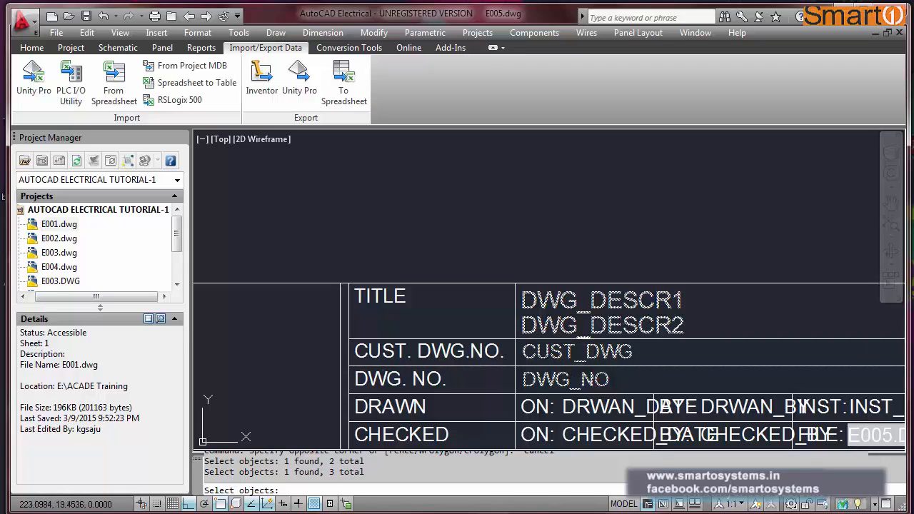
pyautogui.scroll(-3, 587, 380)
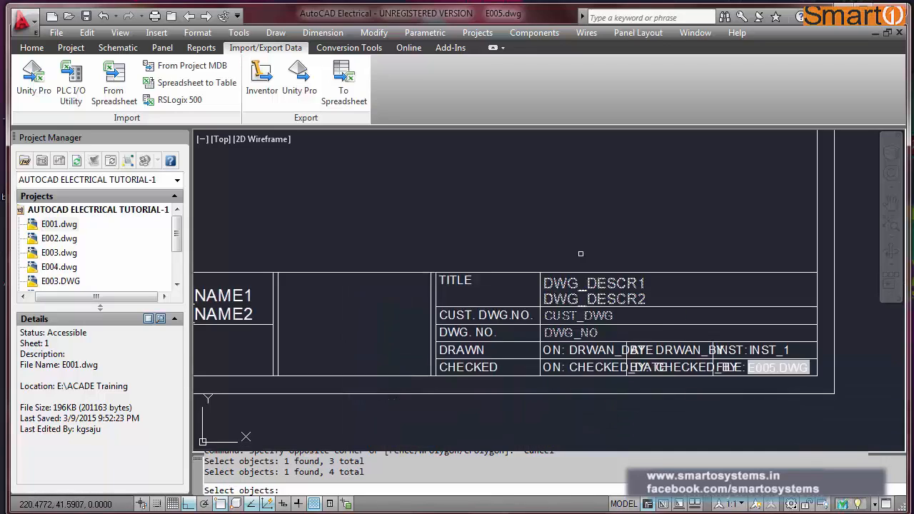
pyautogui.scroll(2, 602, 323)
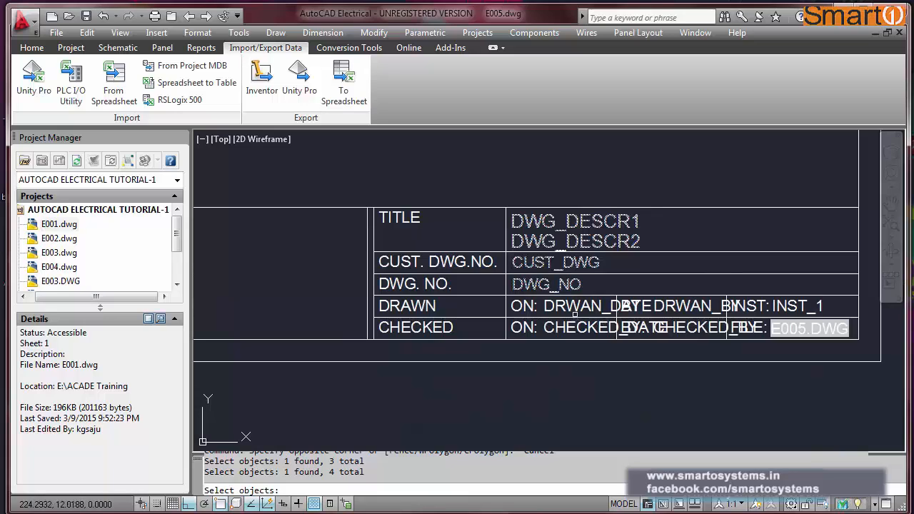
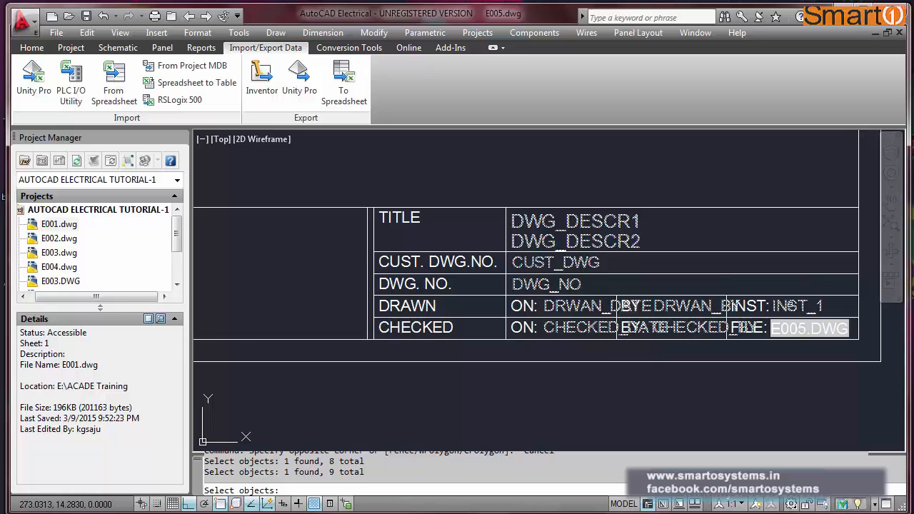
# Add the CUTOMER_NAME1 and CUTOMER_NAME2 attributes to the block's object selection.
pyautogui.scroll(-3, 649, 275)
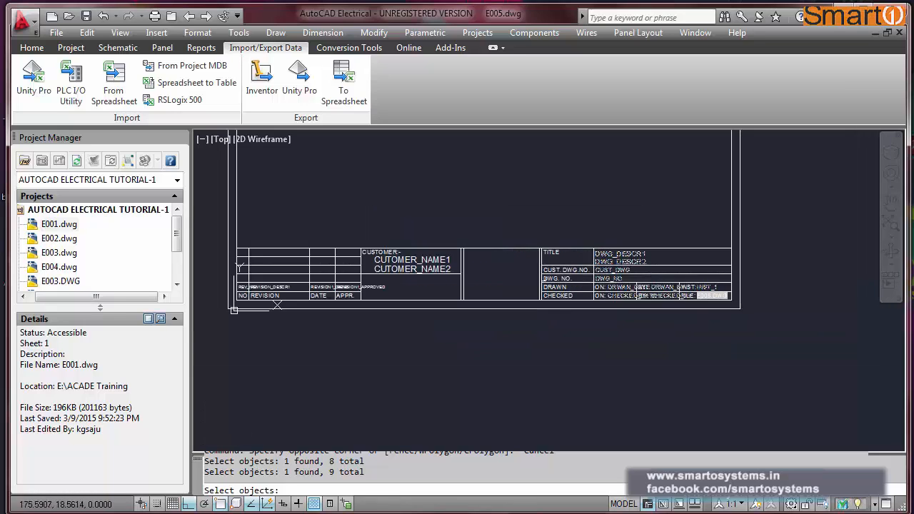
pyautogui.scroll(3, 361, 263)
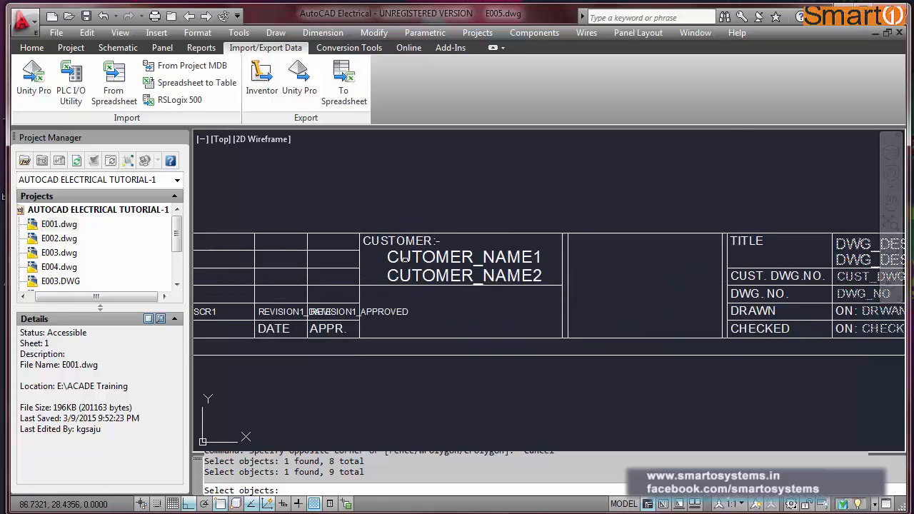
pyautogui.click(406, 258)
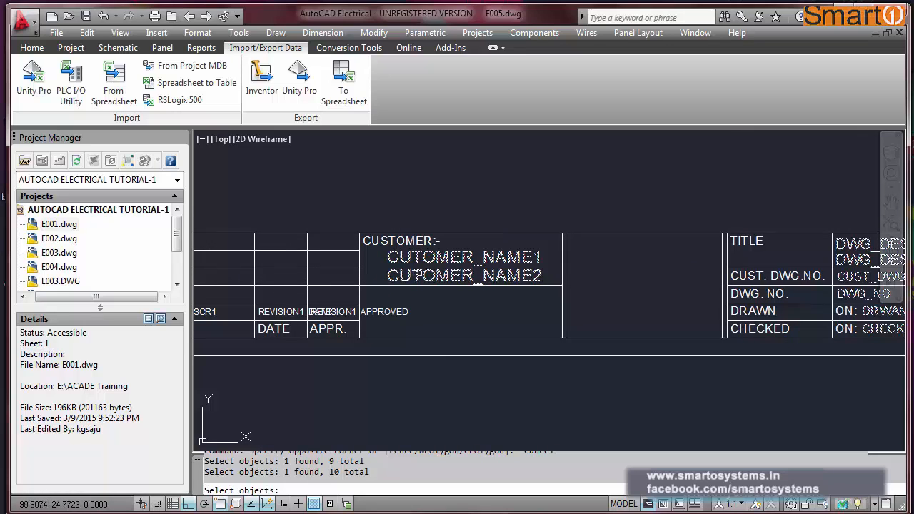
pyautogui.click(419, 275)
# Add the revision row's number, REVISION_DESCR1, REVISION1_DATE and REVISION1_APPROVED attributes to the block's object selection.
pyautogui.scroll(-3, 419, 276)
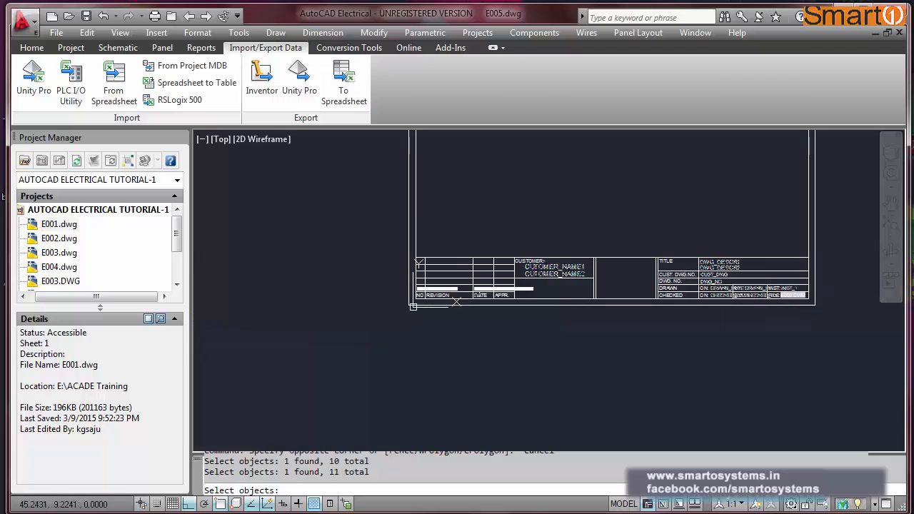
pyautogui.scroll(3, 377, 294)
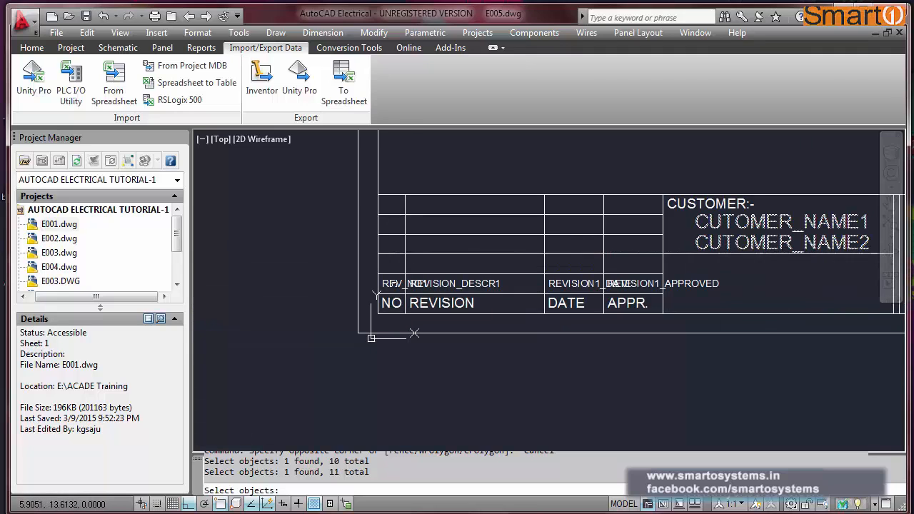
pyautogui.click(377, 294)
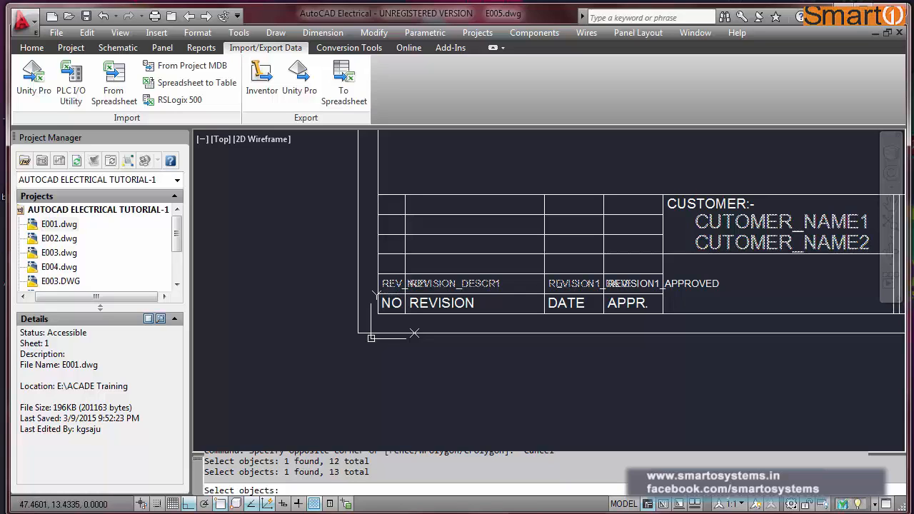
pyautogui.click(560, 284)
pyautogui.click(676, 284)
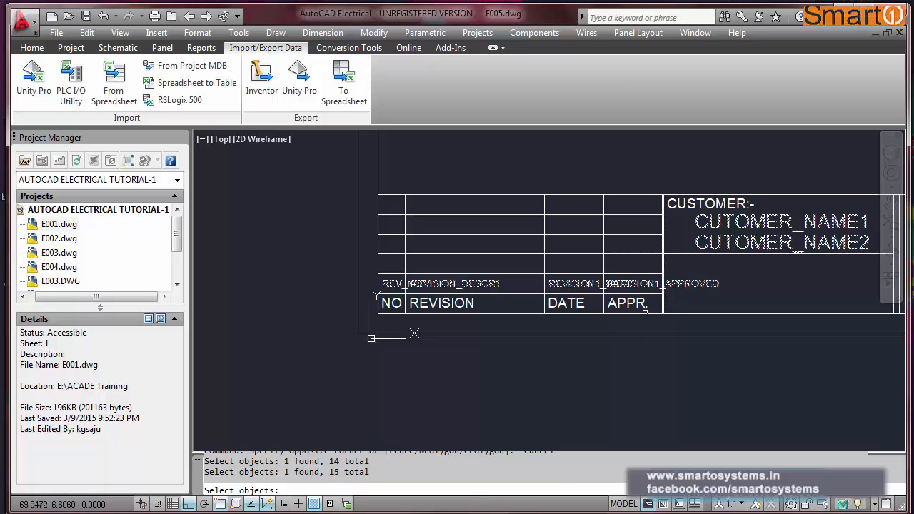
# Add the outer and inner sheet border rectangles to the block's object selection.
pyautogui.scroll(-8, 582, 252)
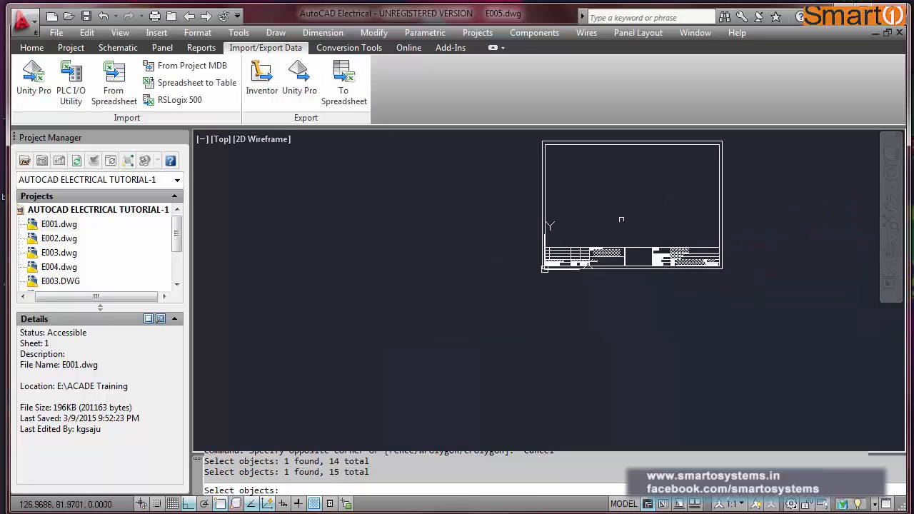
pyautogui.click(536, 141)
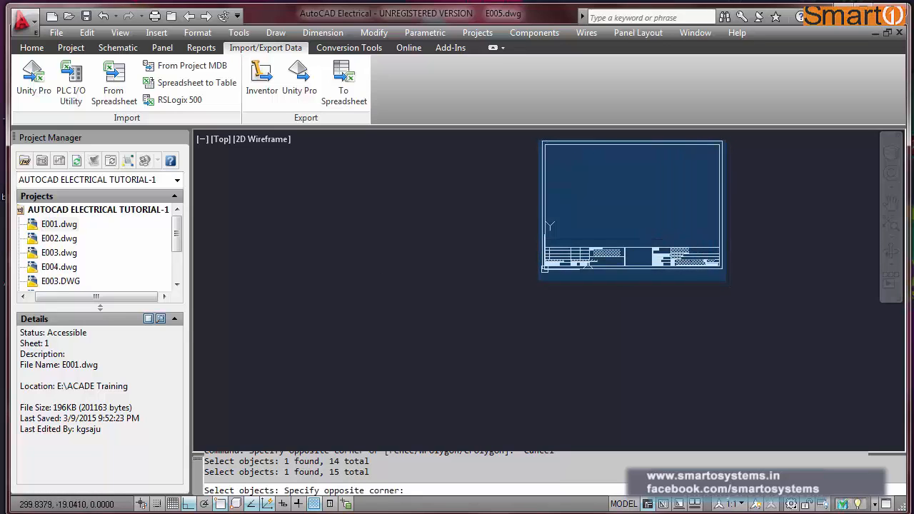
pyautogui.click(555, 190)
pyautogui.click(746, 206)
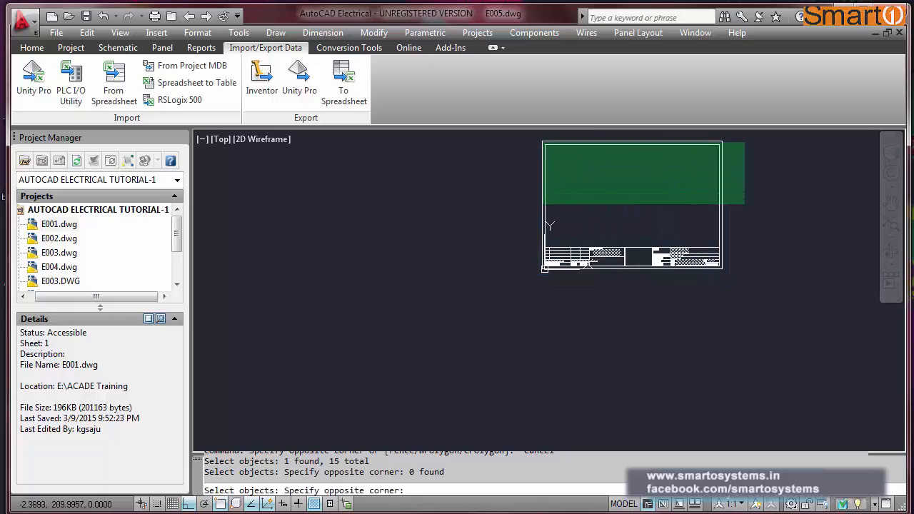
pyautogui.click(523, 140)
# Add the customer cell's border lines and the upper grid lines of the revision table to the block's object selection.
pyautogui.scroll(6, 622, 242)
pyautogui.click(627, 264)
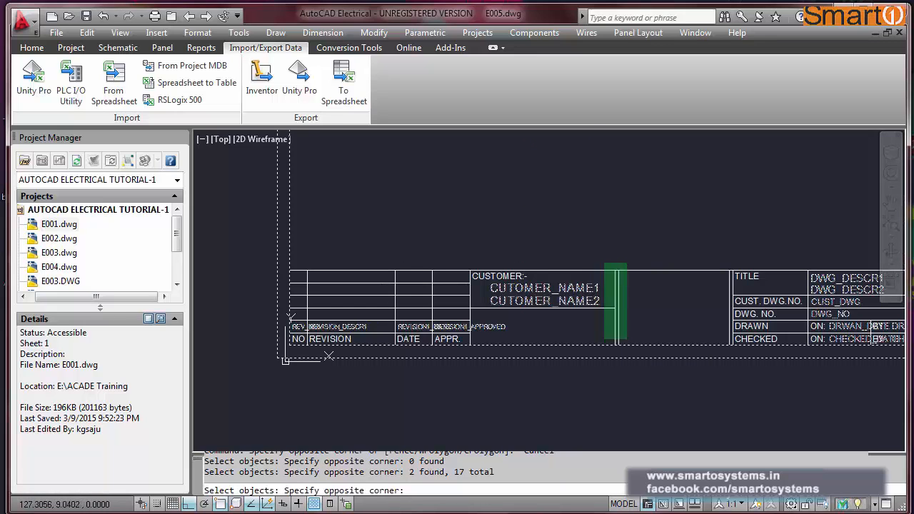
pyautogui.click(608, 370)
pyautogui.click(443, 246)
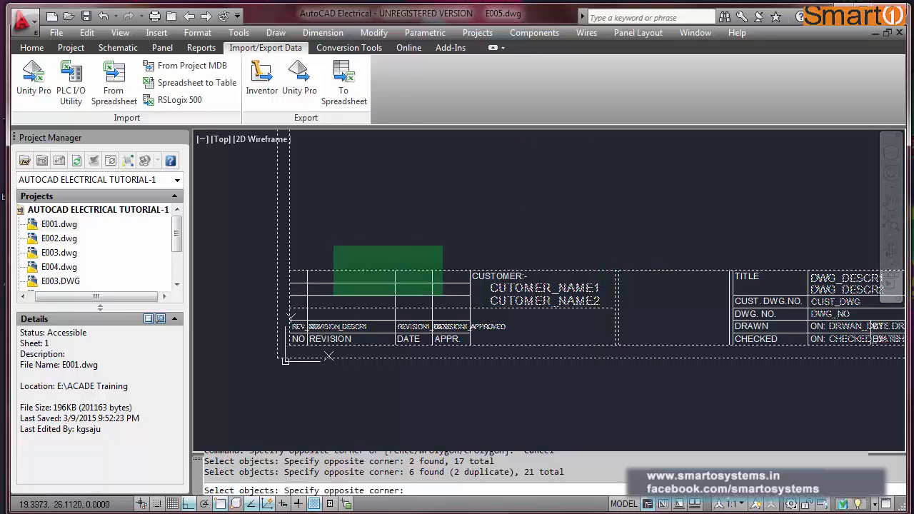
pyautogui.click(290, 308)
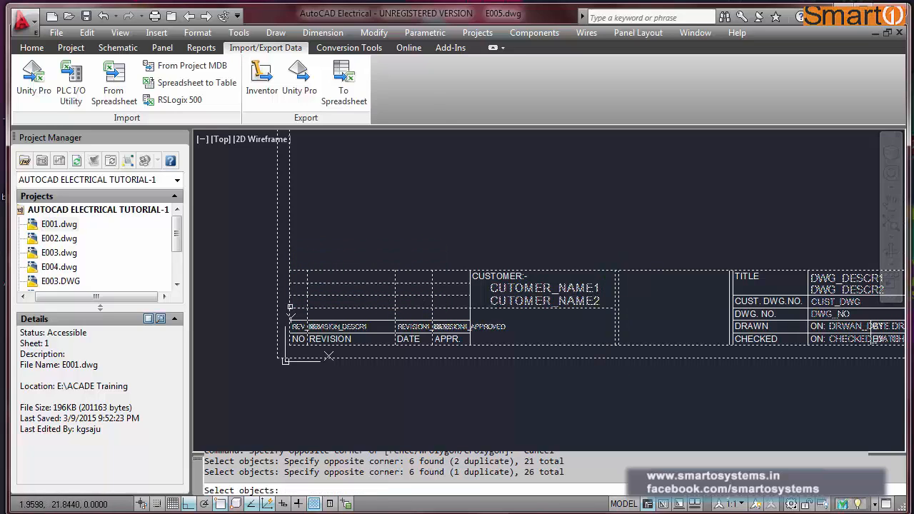
# Add the CUSTOMER, NO, REVISION, DATE and APPR. headings and the remaining revision table lines to the block's object selection.
pyautogui.click(483, 255)
pyautogui.click(451, 254)
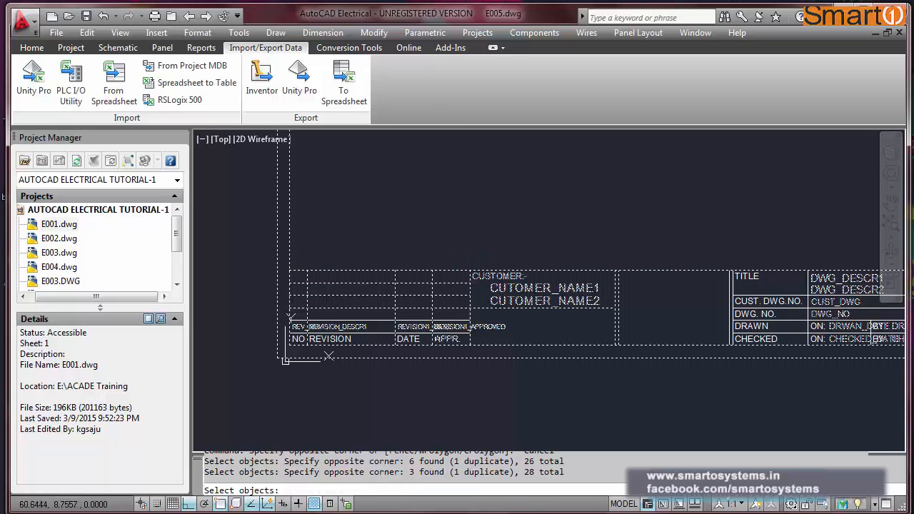
pyautogui.click(383, 315)
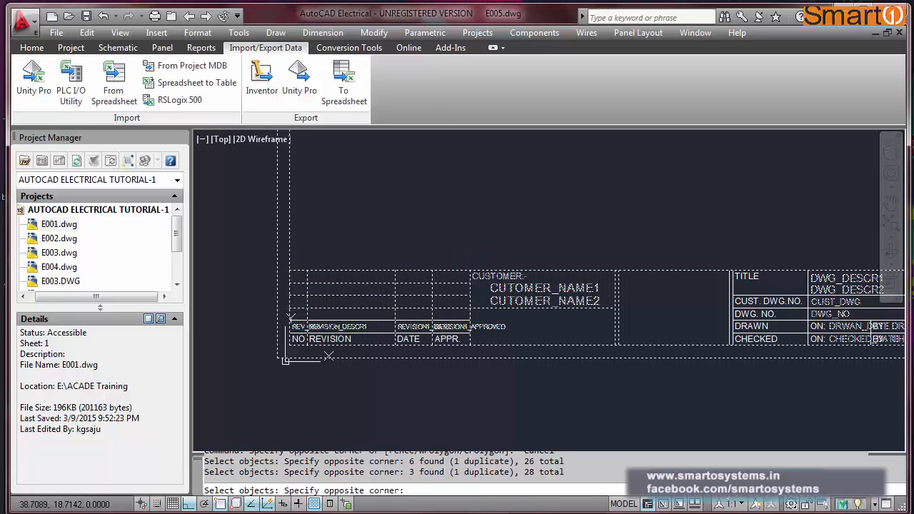
pyautogui.click(370, 345)
pyautogui.click(494, 386)
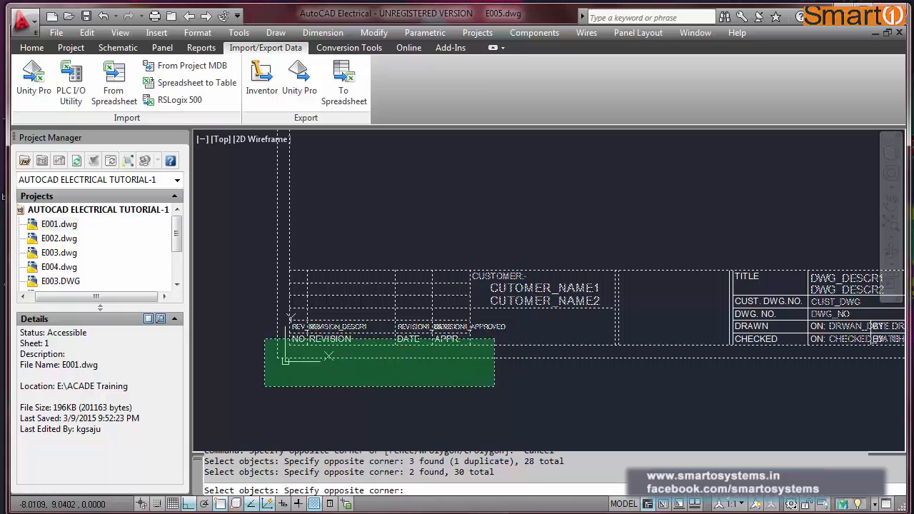
pyautogui.click(264, 336)
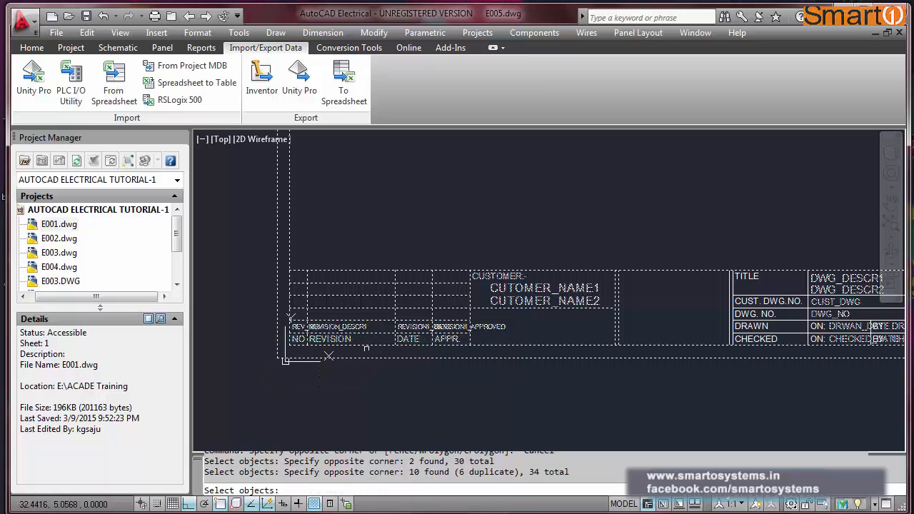
# Add the TITLE, CUST. DWG.NO., DWG. NO., DRAWN and CHECKED labels with their surrounding cell lines to the block's object selection.
pyautogui.click(775, 253)
pyautogui.click(714, 359)
pyautogui.scroll(-1, 803, 285)
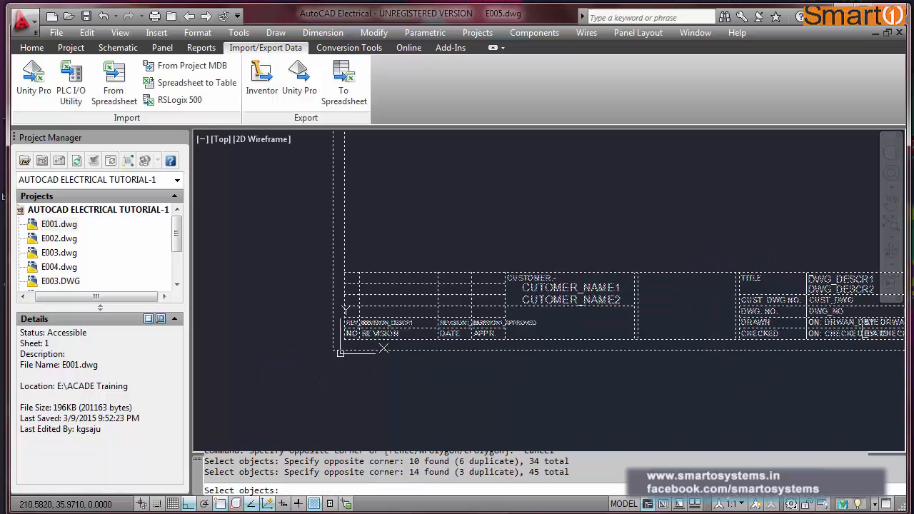
pyautogui.scroll(6, 813, 276)
pyautogui.click(798, 281)
pyautogui.scroll(-4, 675, 234)
pyautogui.scroll(-4, 673, 236)
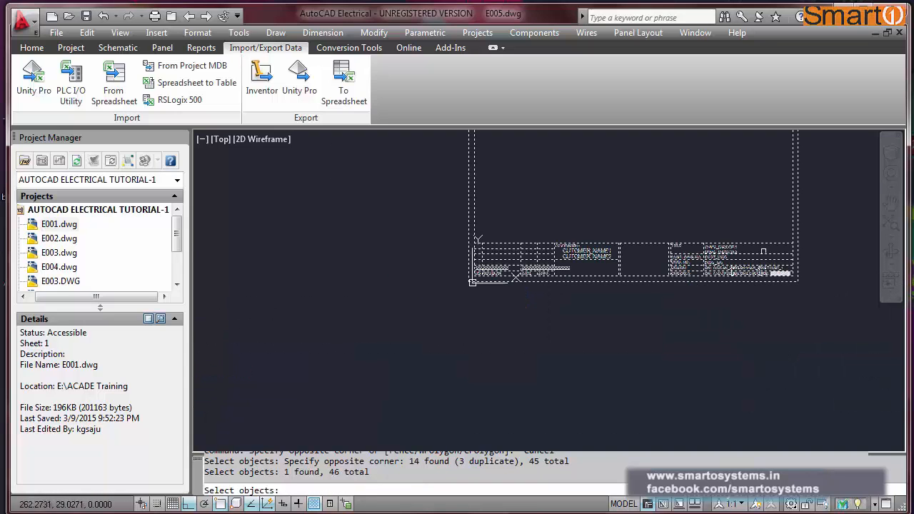
# Add the ON, BY, INST and FILE labels with their divider lines to the block's object selection and finish selecting.
pyautogui.scroll(8, 768, 260)
pyautogui.click(679, 270)
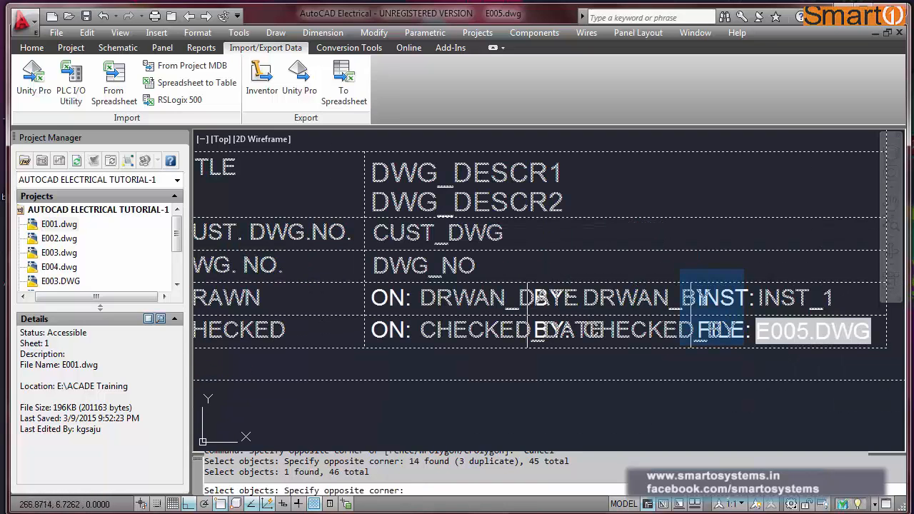
pyautogui.click(757, 370)
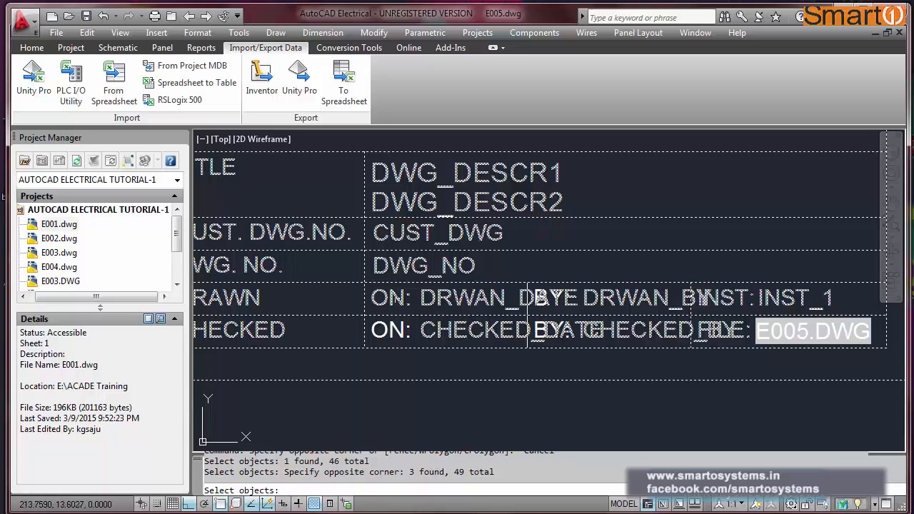
pyautogui.click(345, 187)
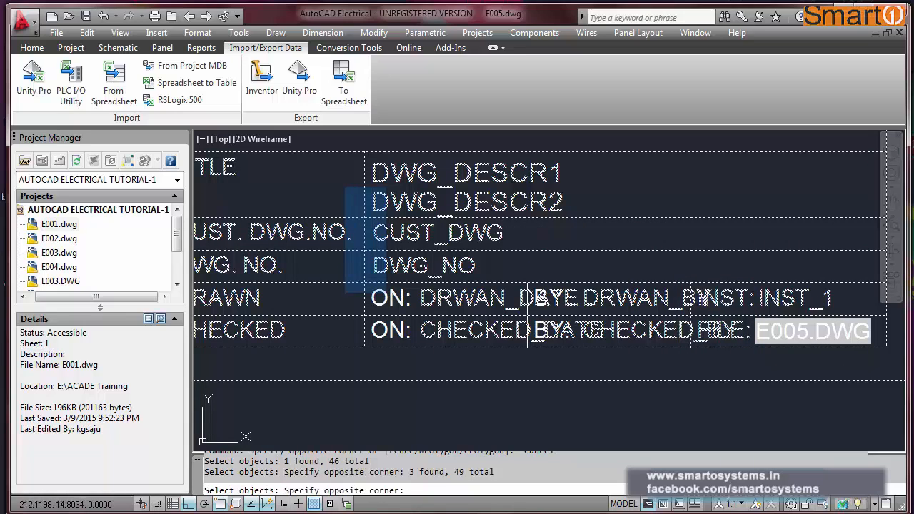
pyautogui.click(425, 358)
pyautogui.click(508, 361)
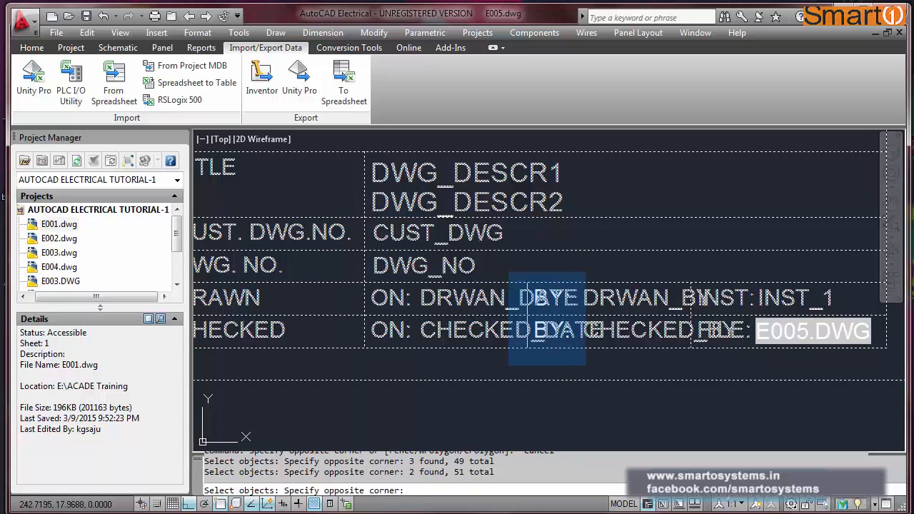
pyautogui.click(592, 266)
pyautogui.scroll(-5, 590, 274)
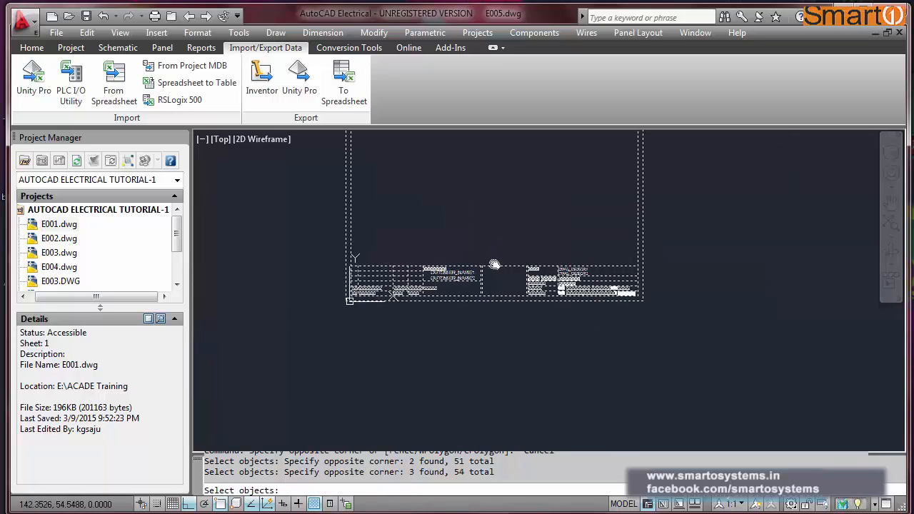
pyautogui.moveTo(494, 263); pyautogui.dragTo(503, 318, button='middle')
pyautogui.press('Return')
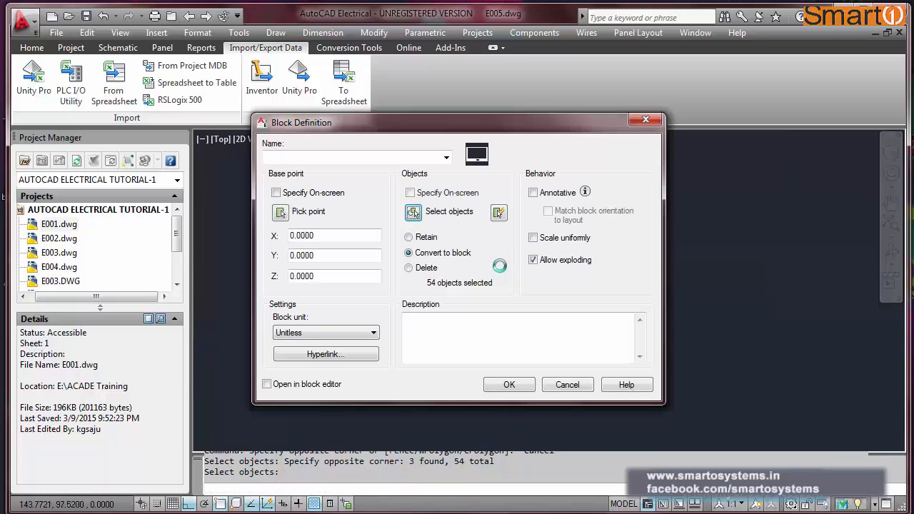
# Name the block TRAIL_TB1 and create it with the option to open it in the block editor.
pyautogui.click(310, 157)
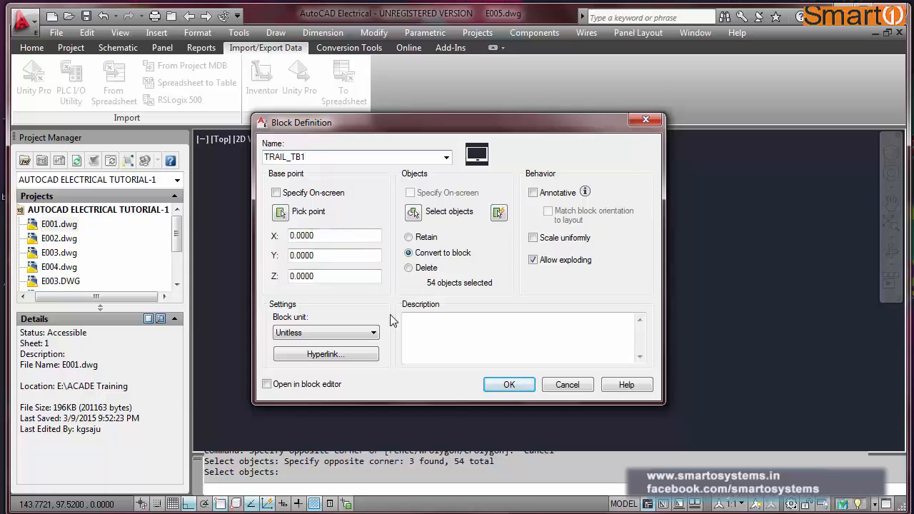
pyautogui.click(267, 385)
pyautogui.click(508, 385)
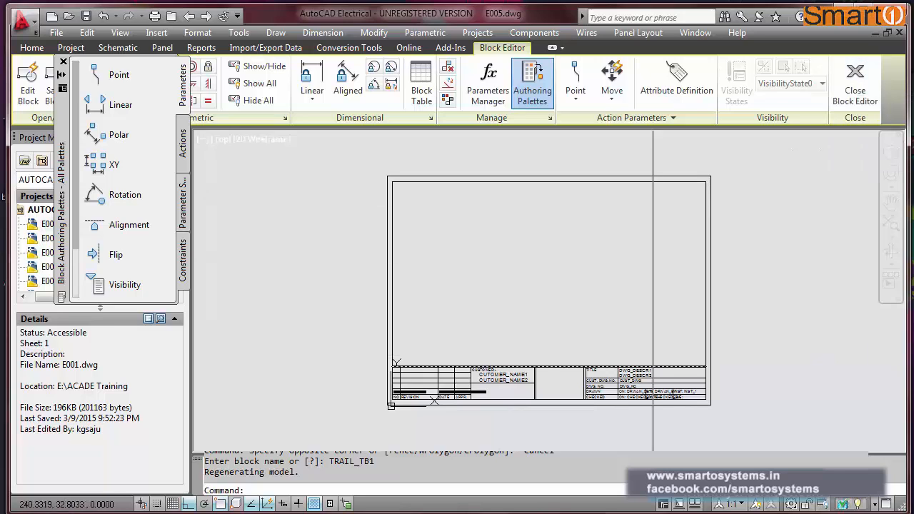
# Save the changes to TRAIL_TB1 and close the block editor.
pyautogui.scroll(2, 657, 372)
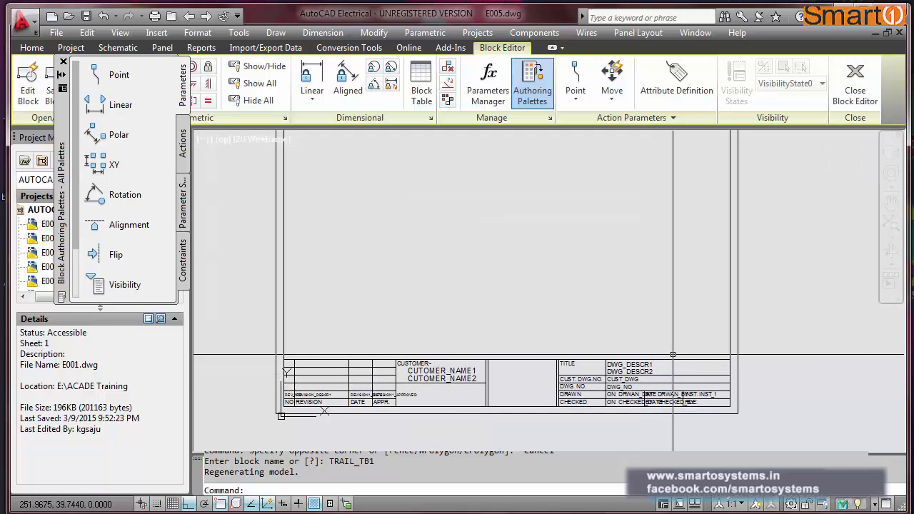
pyautogui.scroll(-2, 690, 325)
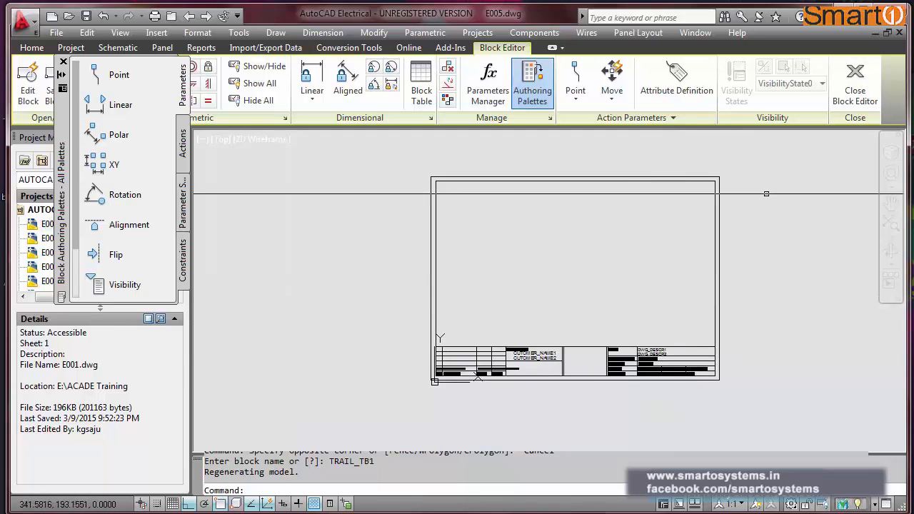
pyautogui.click(855, 79)
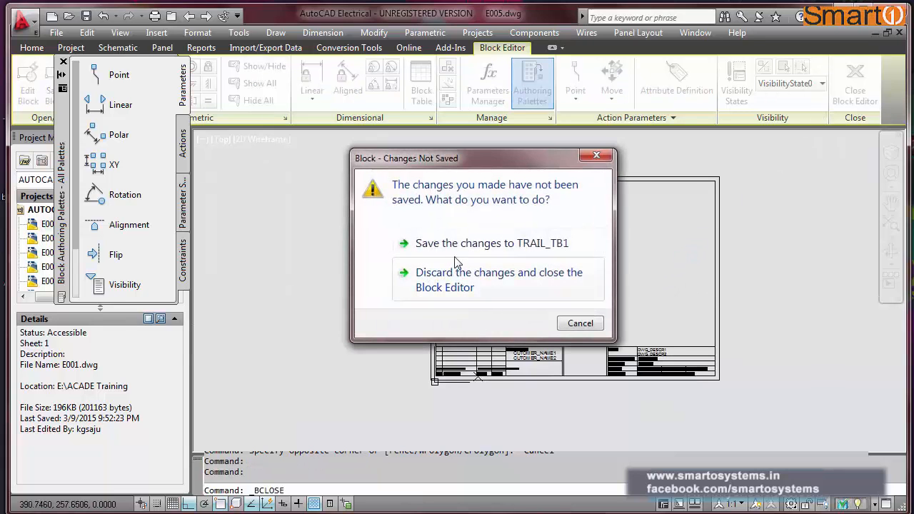
pyautogui.click(453, 245)
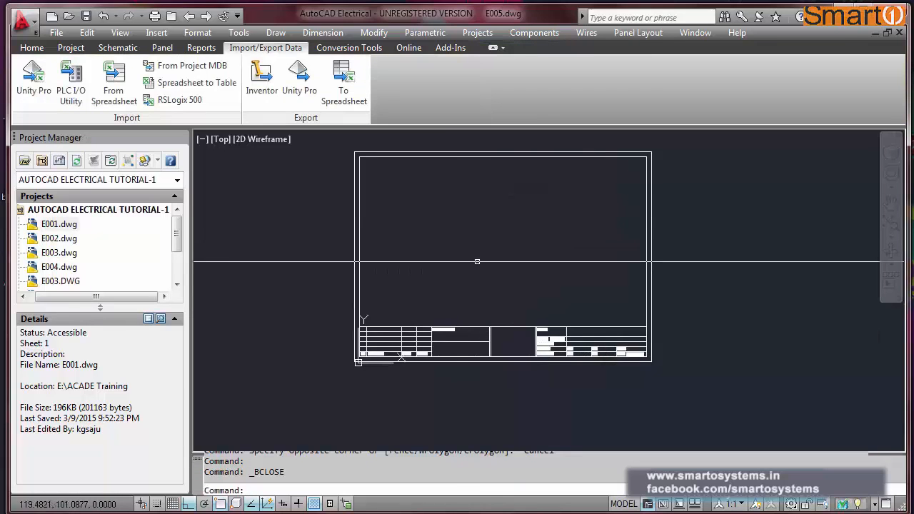
# Examine the title, customer and revision cells of the converted title block in the drawing.
pyautogui.scroll(4, 579, 345)
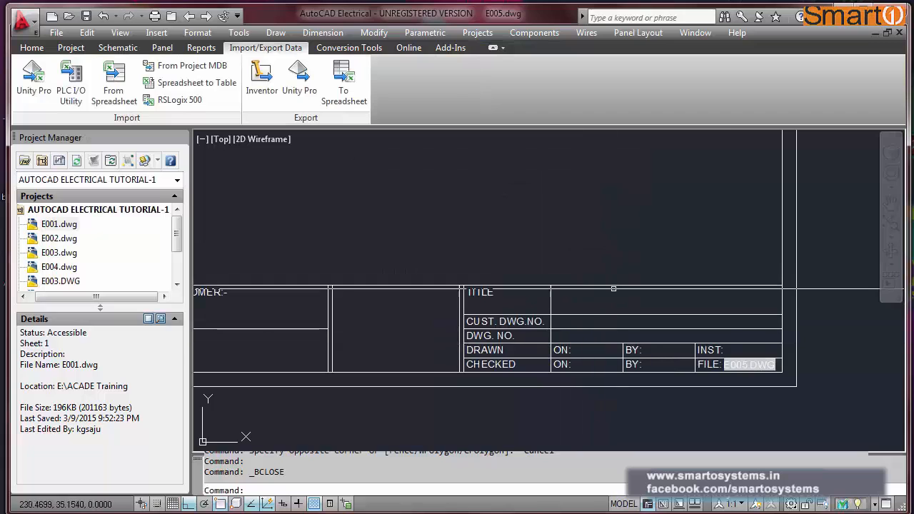
pyautogui.scroll(-3, 600, 293)
pyautogui.scroll(5, 597, 297)
pyautogui.moveTo(598, 297); pyautogui.dragTo(415, 298, button='middle')
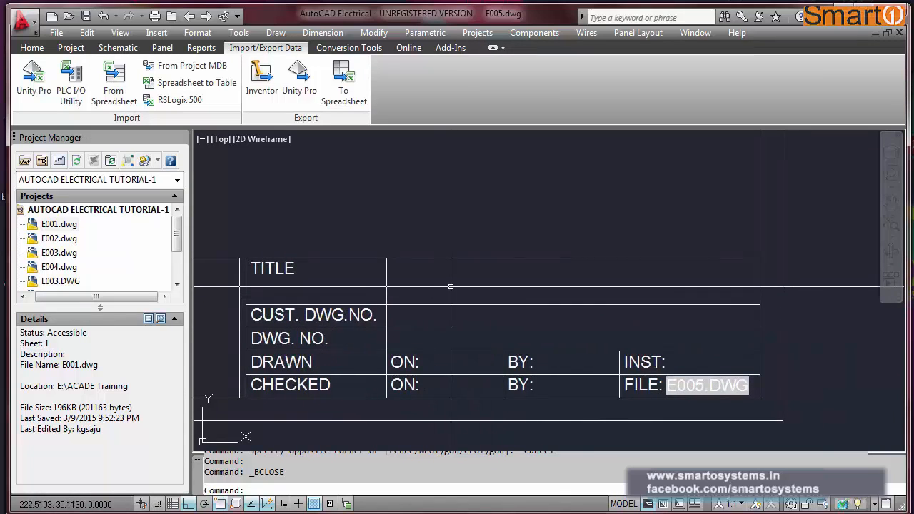
pyautogui.scroll(-1, 515, 300)
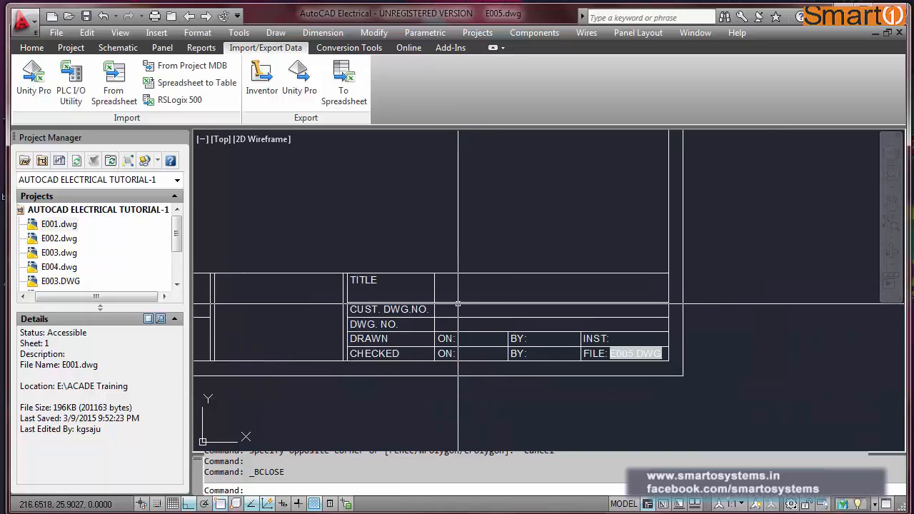
pyautogui.scroll(-4, 664, 300)
pyautogui.scroll(5, 411, 316)
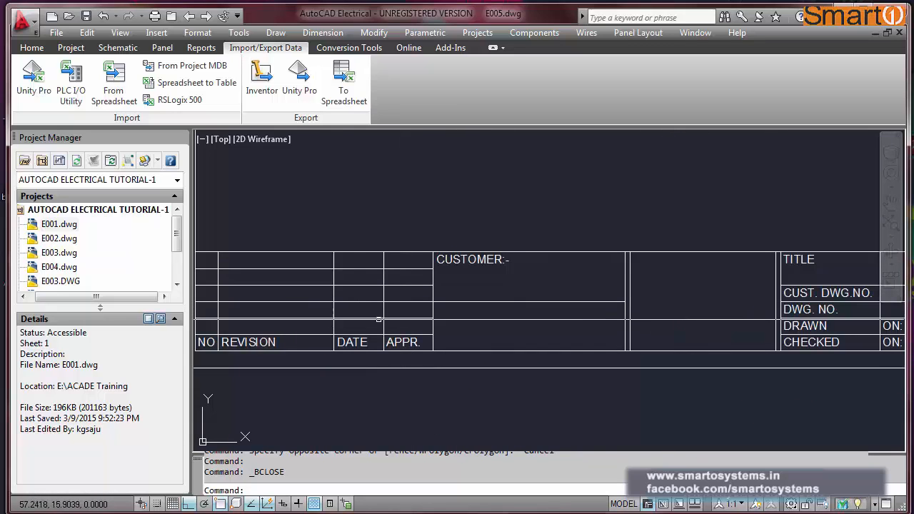
pyautogui.scroll(-4, 463, 320)
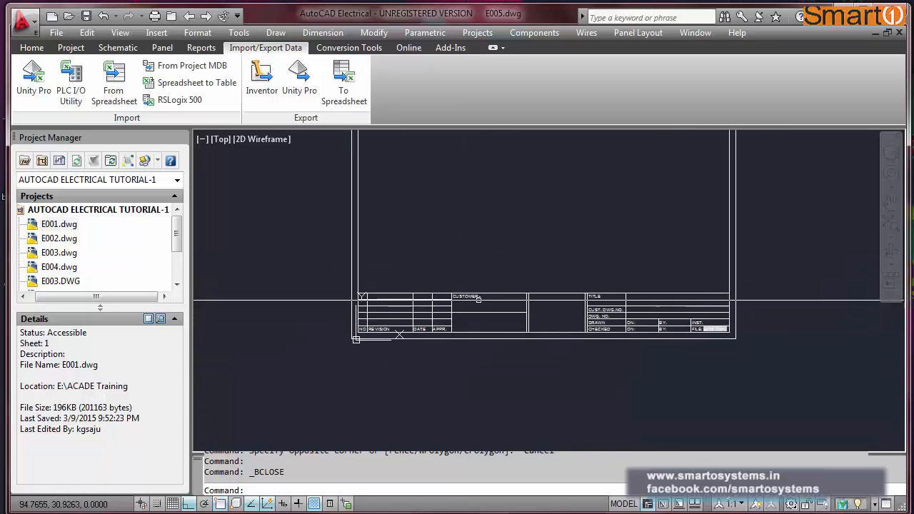
# Zoom to the drawing extents and save the drawing.
pyautogui.press('Escape')
pyautogui.press('Escape')
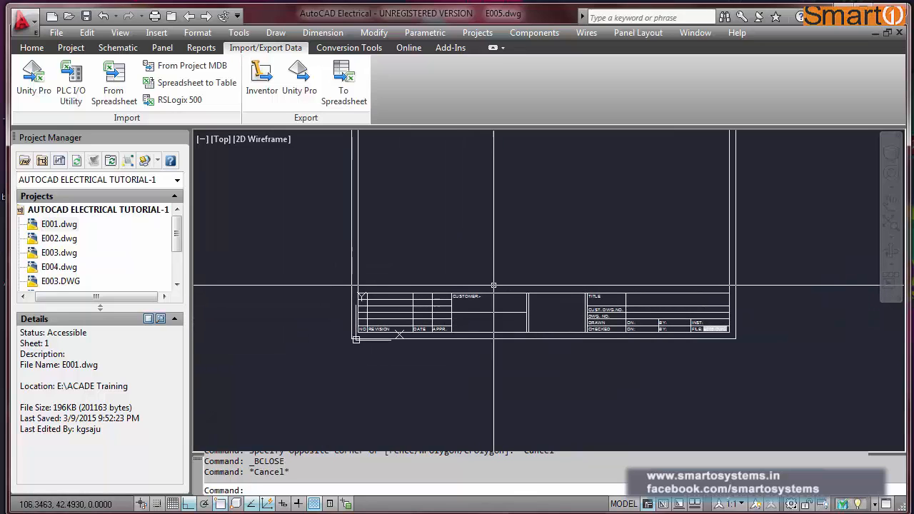
pyautogui.write('z')
pyautogui.press('Return')
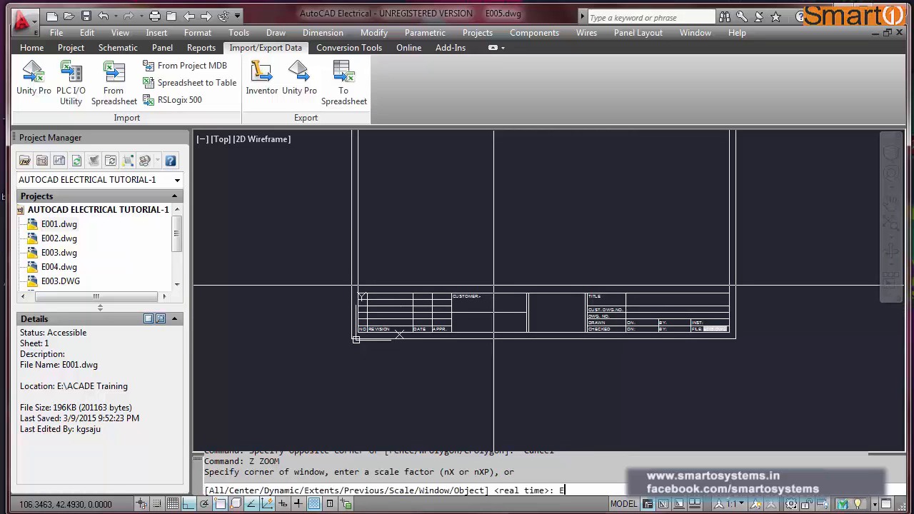
pyautogui.write('E')
pyautogui.press('Return')
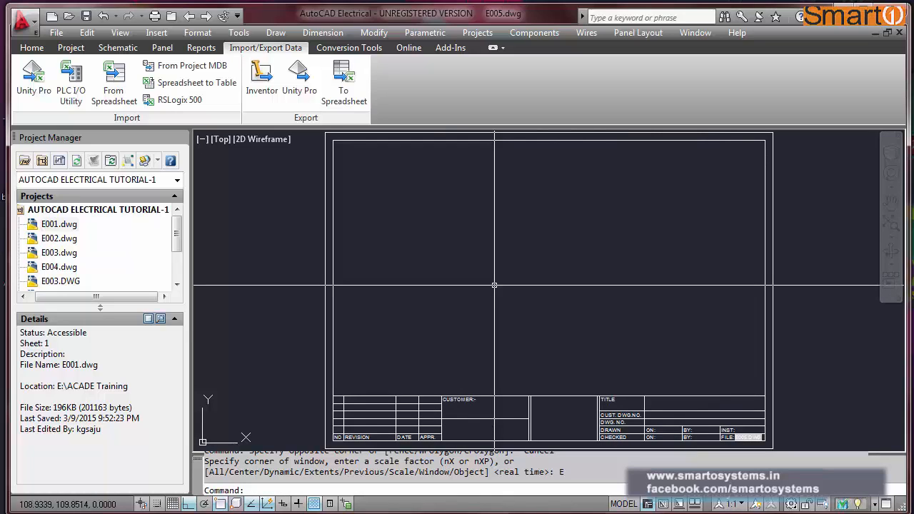
pyautogui.hotkey('ctrl', 's')
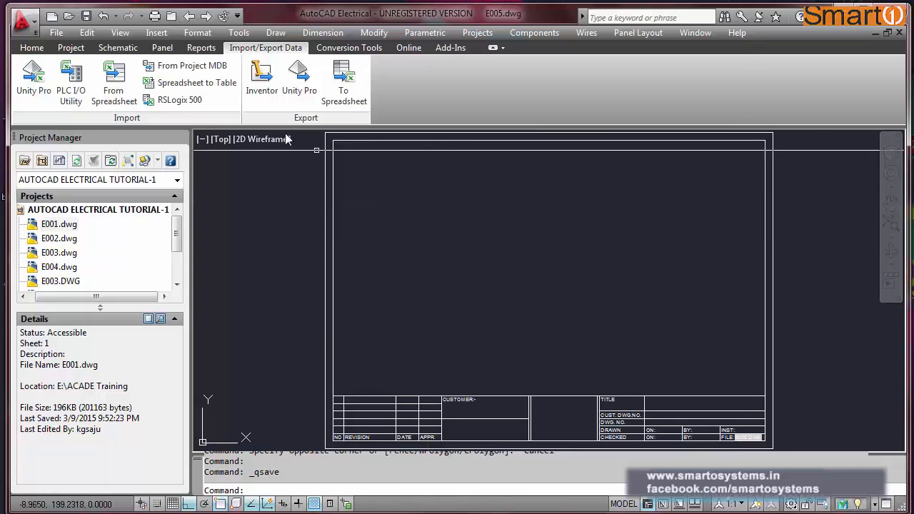
# Start Title Block Setup with the project-specific .WDT file and overwrite the existing mapping file.
pyautogui.click(477, 33)
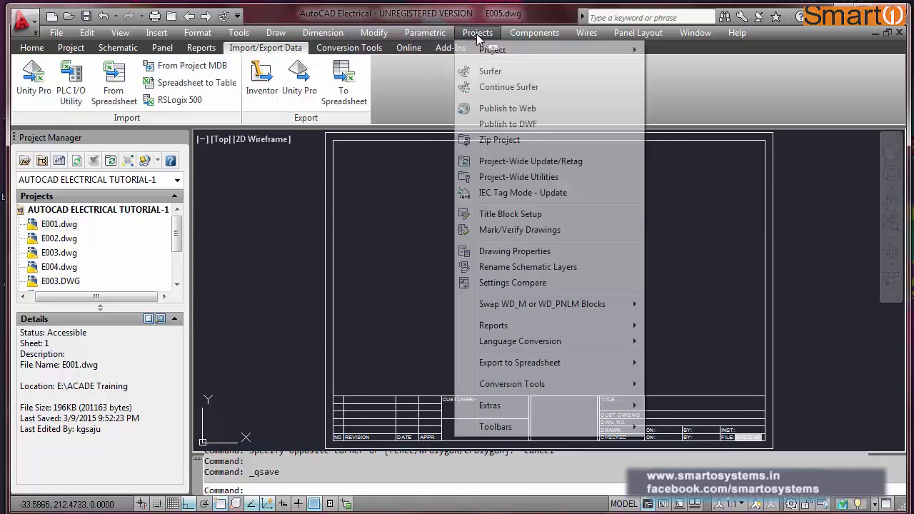
pyautogui.click(523, 214)
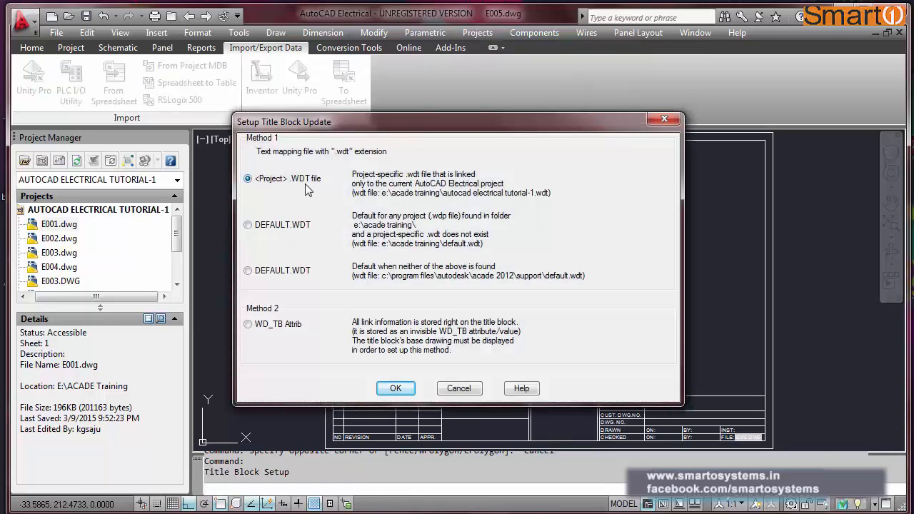
pyautogui.click(408, 388)
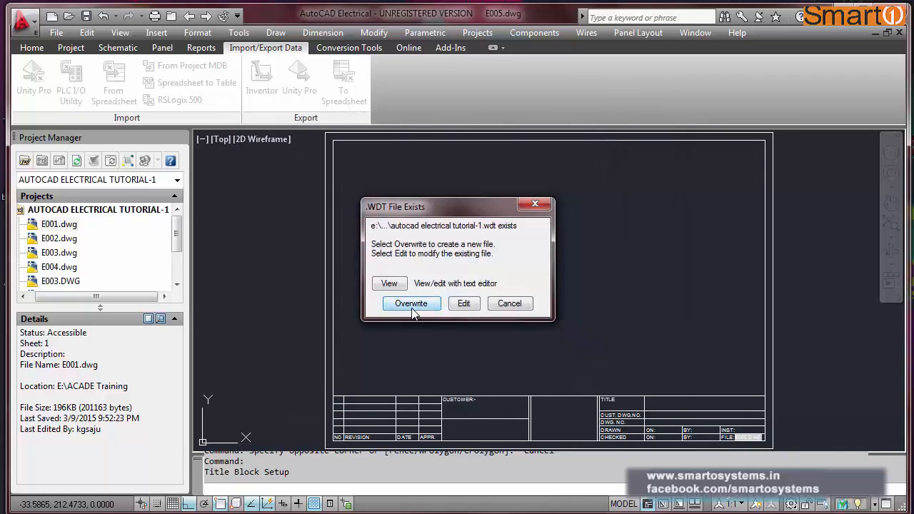
pyautogui.click(413, 308)
# Pick the TRAIL_TB1 title block in the drawing as the block to map and accept its name.
pyautogui.click(405, 278)
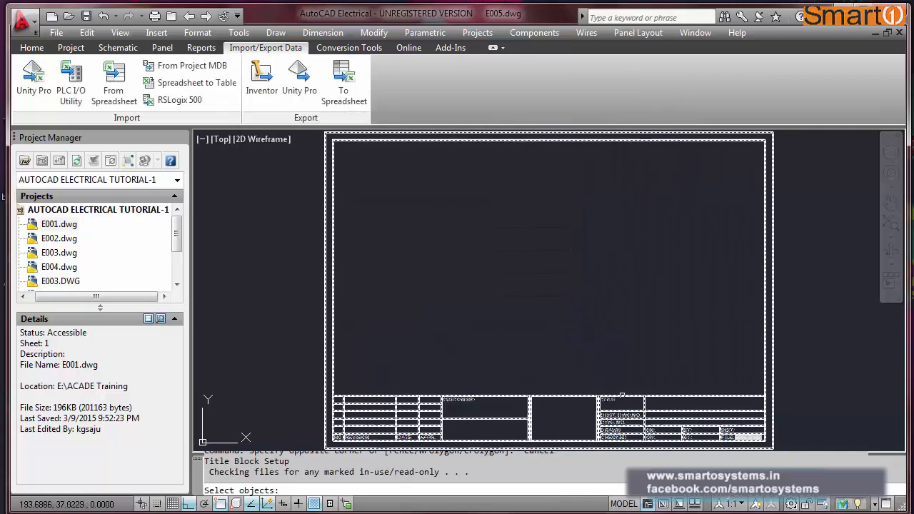
pyautogui.click(622, 394)
pyautogui.press('Return')
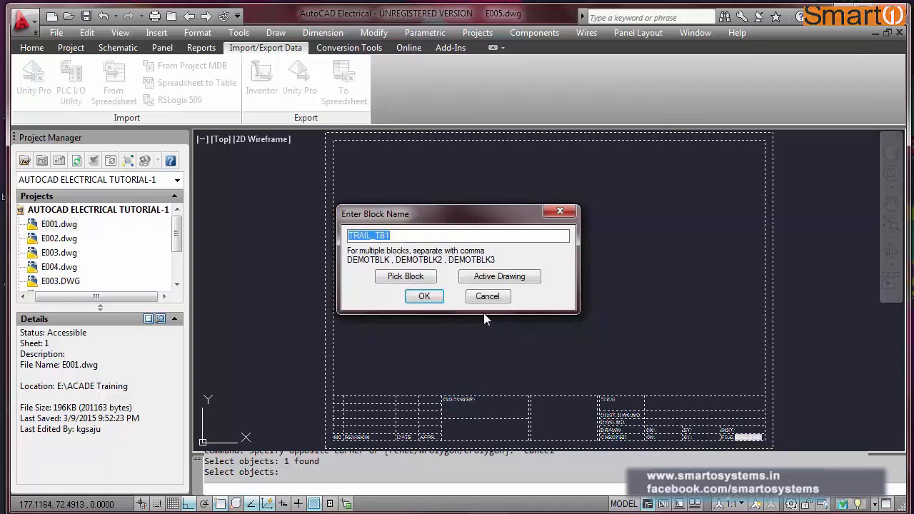
pyautogui.click(425, 297)
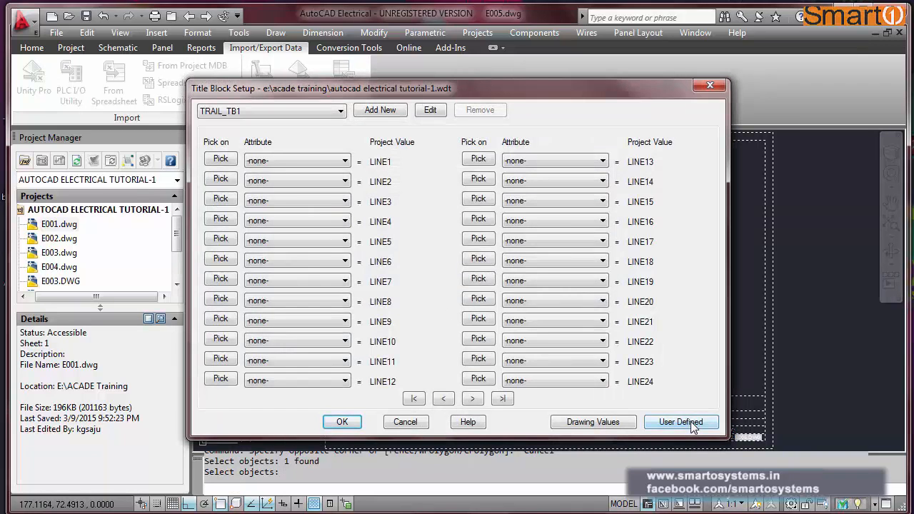
# Add a user-defined assignment linking DWG_DESCR1 to the text "SCHEMATIC DIAGRAM OF DOL STARTER".
pyautogui.click(690, 423)
pyautogui.click(385, 261)
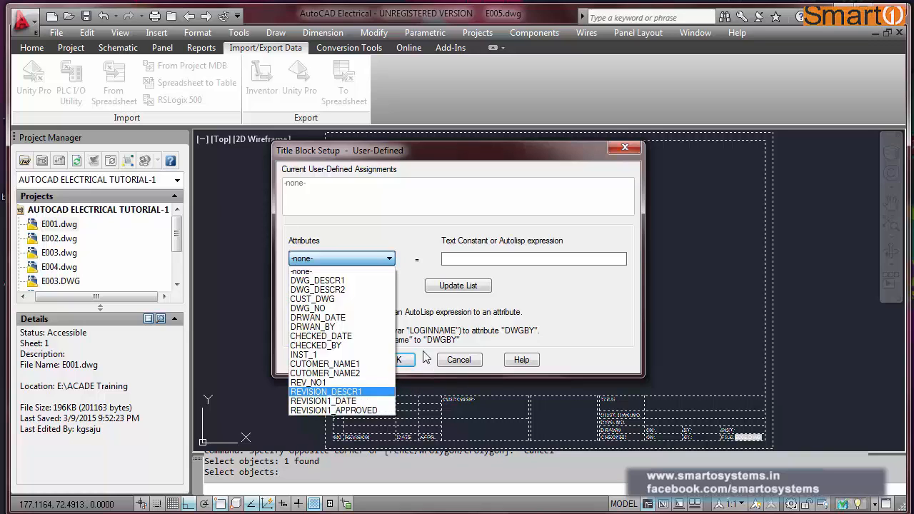
pyautogui.click(341, 281)
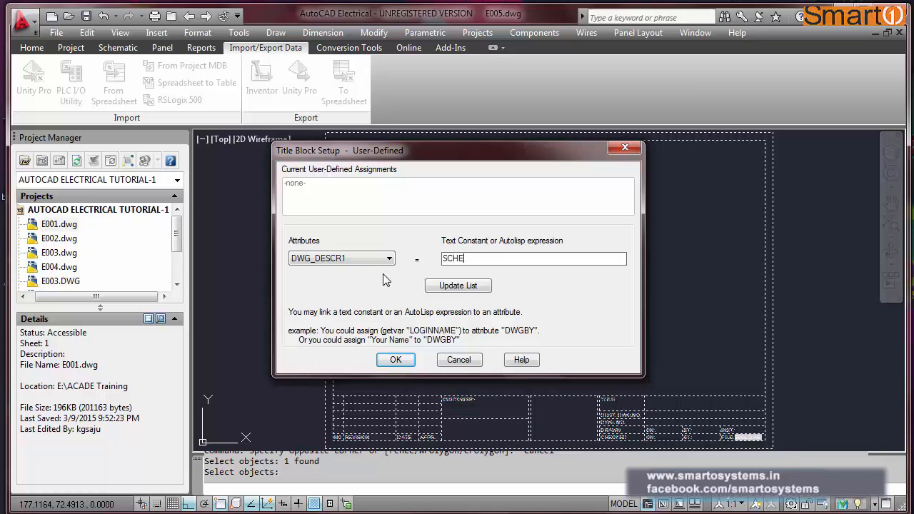
pyautogui.write('SCHEMATIC DIAGRAM OF DOL')
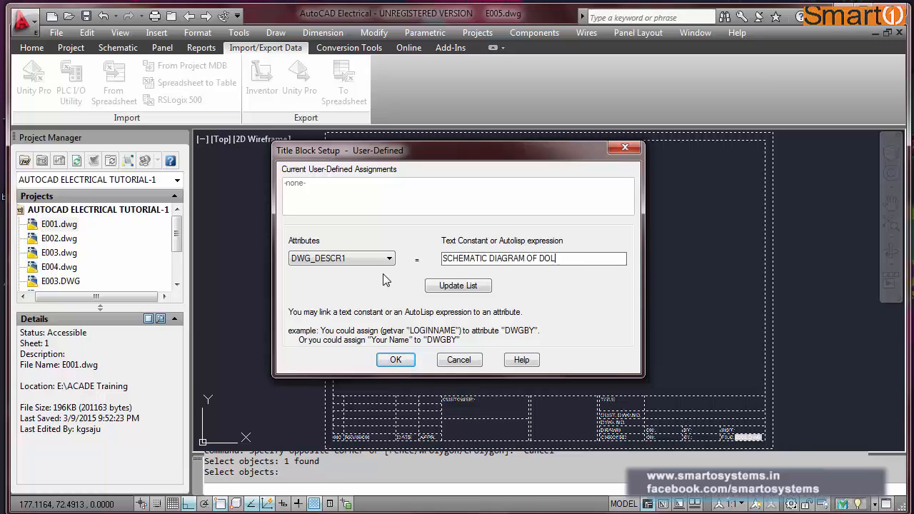
pyautogui.write('STARTER')
pyautogui.click(467, 289)
# Add a user-defined assignment linking DWG_DESCR2 to the text "FEEDER #10".
pyautogui.click(389, 260)
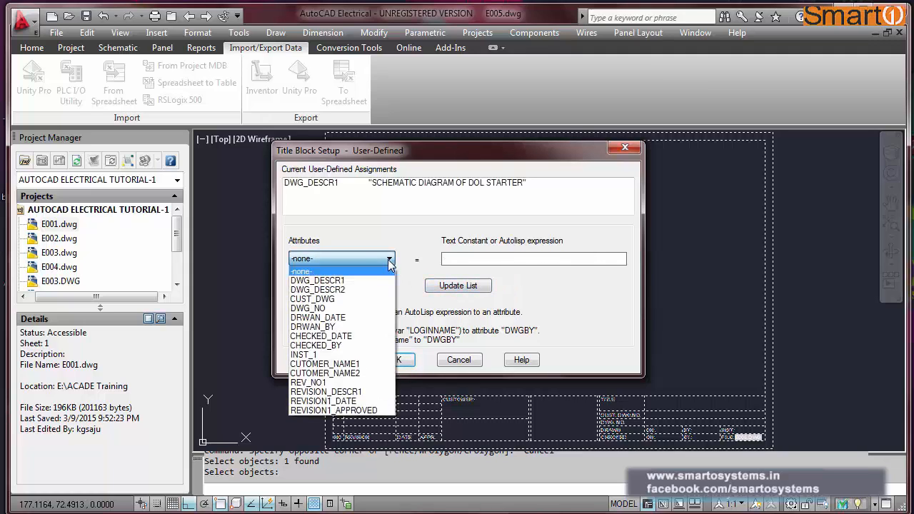
pyautogui.click(379, 289)
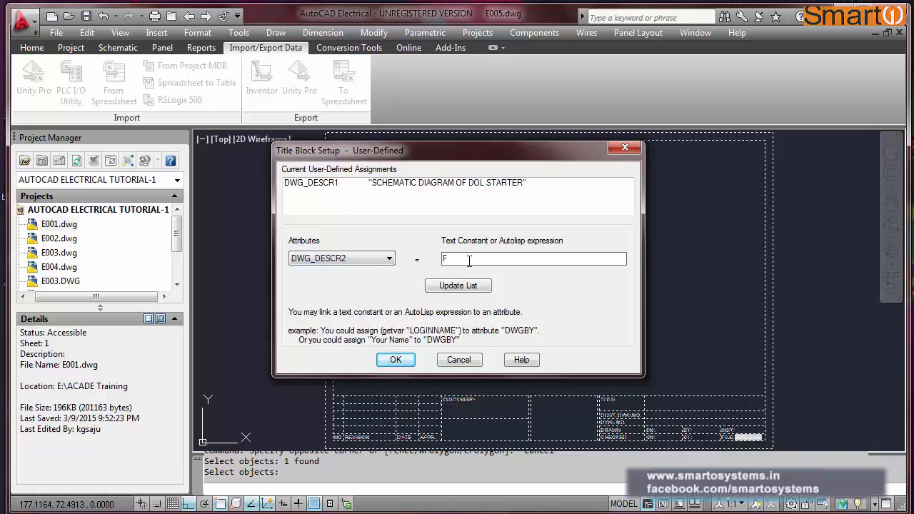
pyautogui.click(470, 262)
pyautogui.write('FEEDER #10')
pyautogui.click(458, 286)
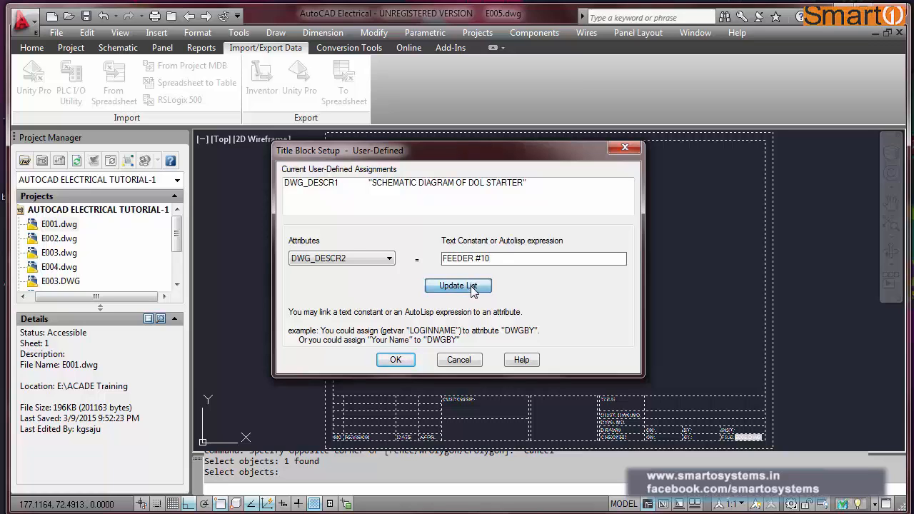
# Add user-defined assignments linking CUST_DWG to the text "PS4567" and DWG_NO to "50566".
pyautogui.click(388, 261)
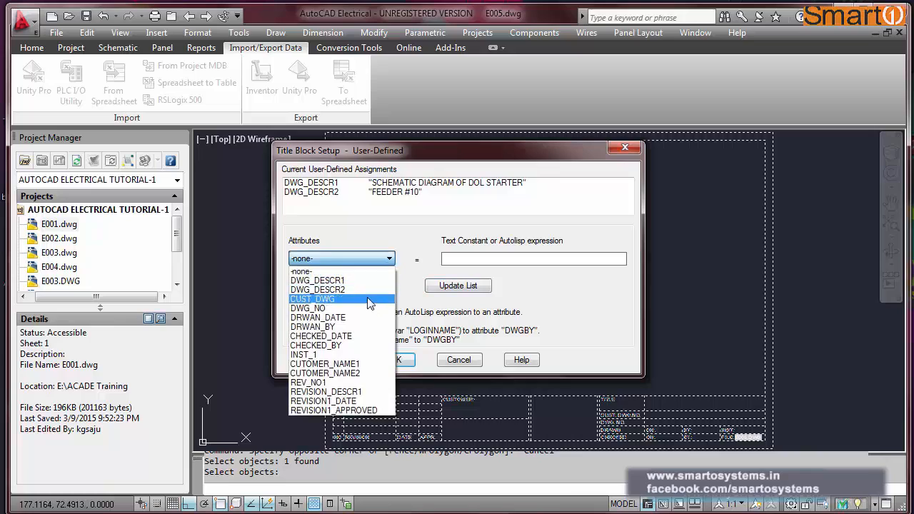
pyautogui.click(372, 300)
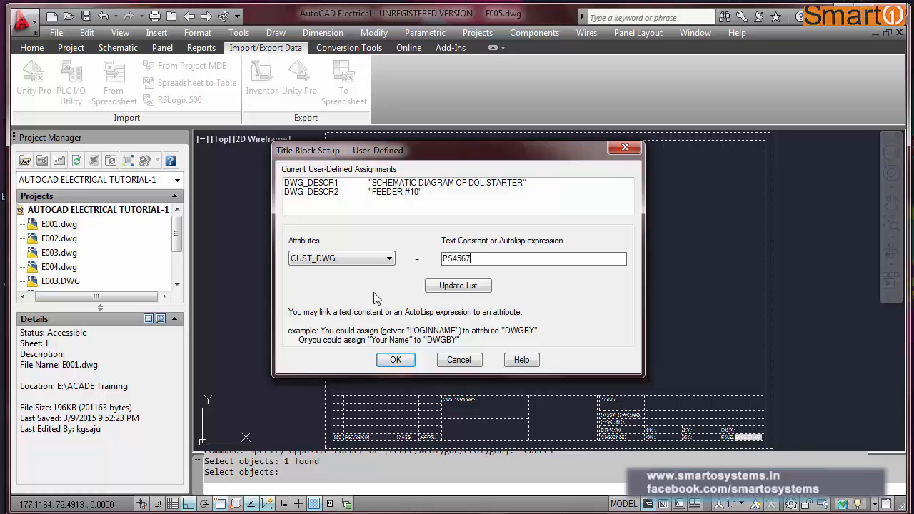
pyautogui.click(449, 288)
pyautogui.click(389, 259)
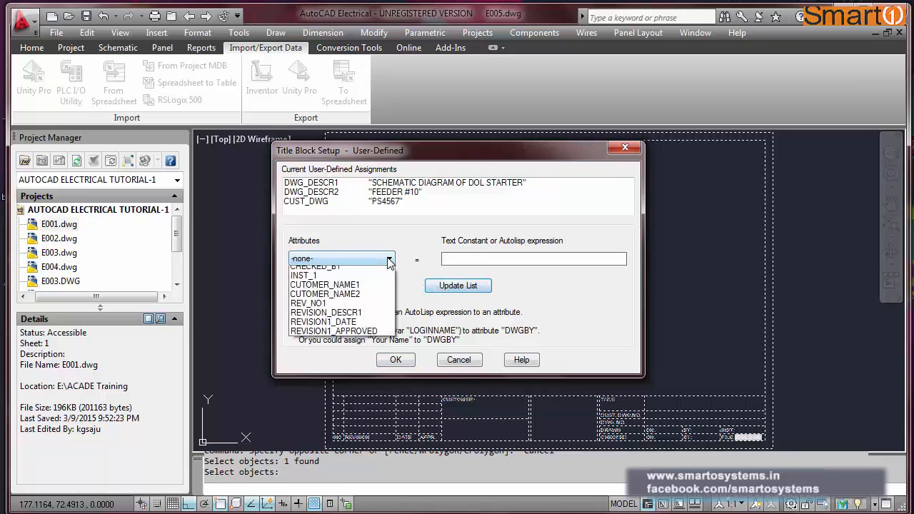
pyautogui.click(376, 308)
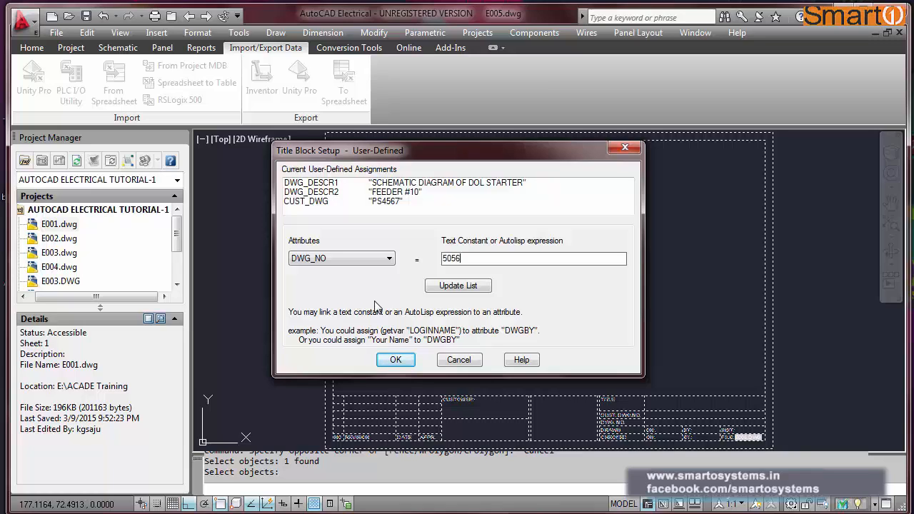
pyautogui.click(458, 286)
# Add a user-defined assignment linking DRWAN_DATE to the text "10.02.15" and check its entry among the current assignments.
pyautogui.click(391, 262)
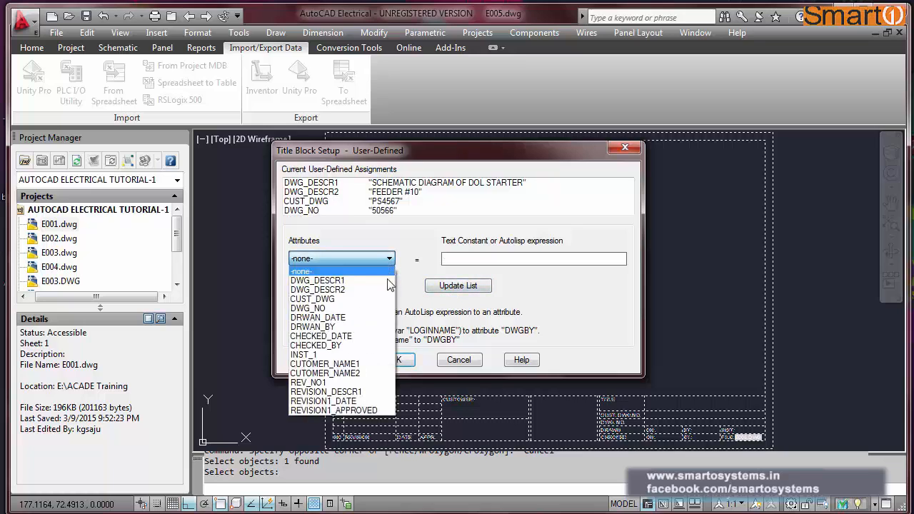
pyautogui.click(377, 319)
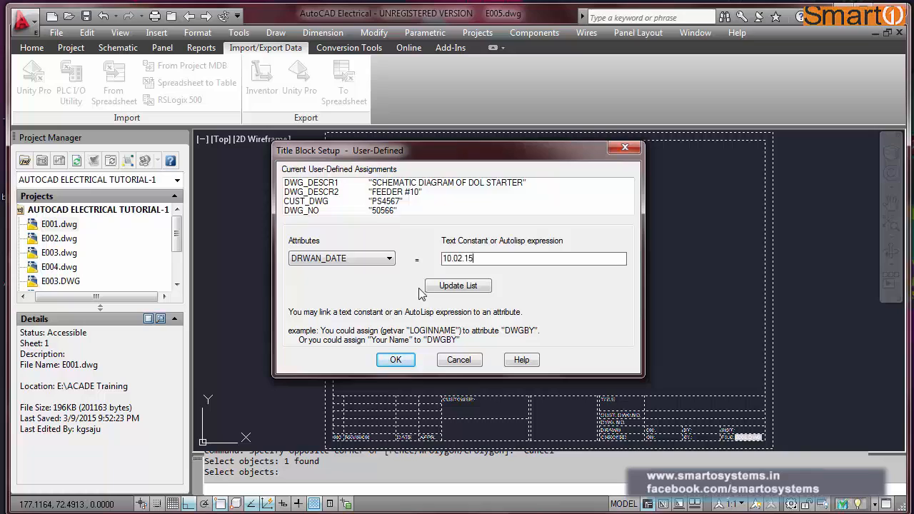
pyautogui.moveTo(480, 260); pyautogui.dragTo(407, 265)
pyautogui.click(473, 287)
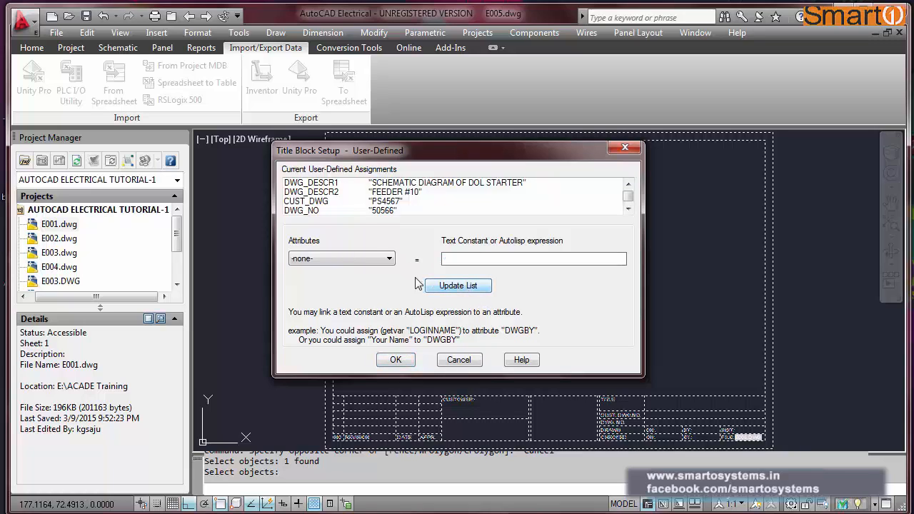
pyautogui.click(628, 209)
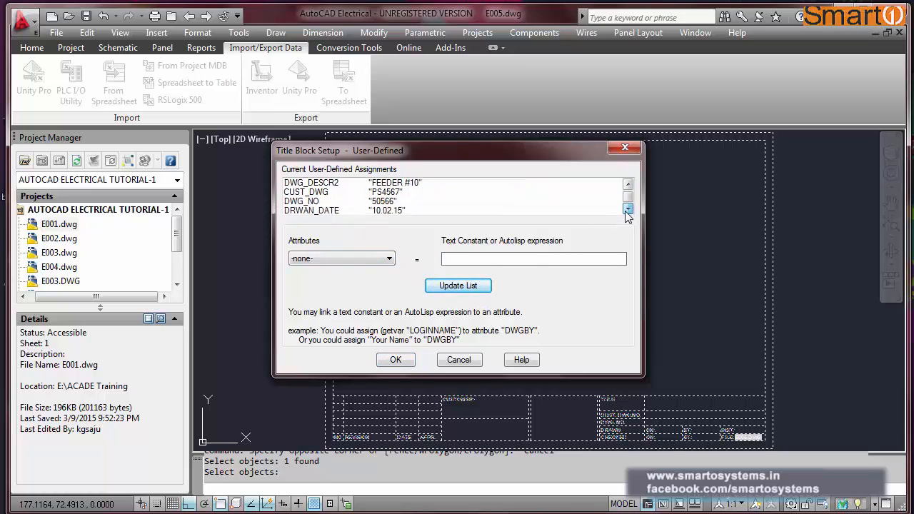
# Add a user-defined assignment linking DRWAN_BY to the initials "S.S." and check its entry among the current assignments.
pyautogui.click(390, 261)
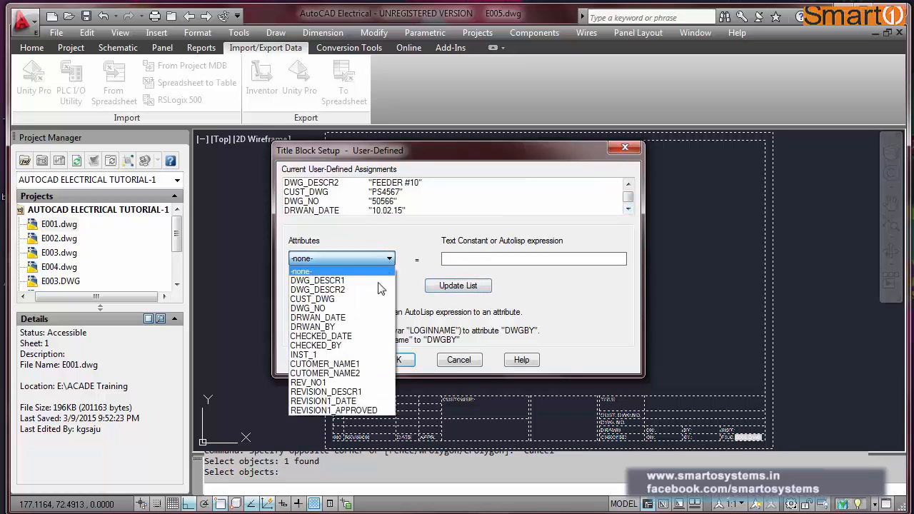
pyautogui.click(359, 329)
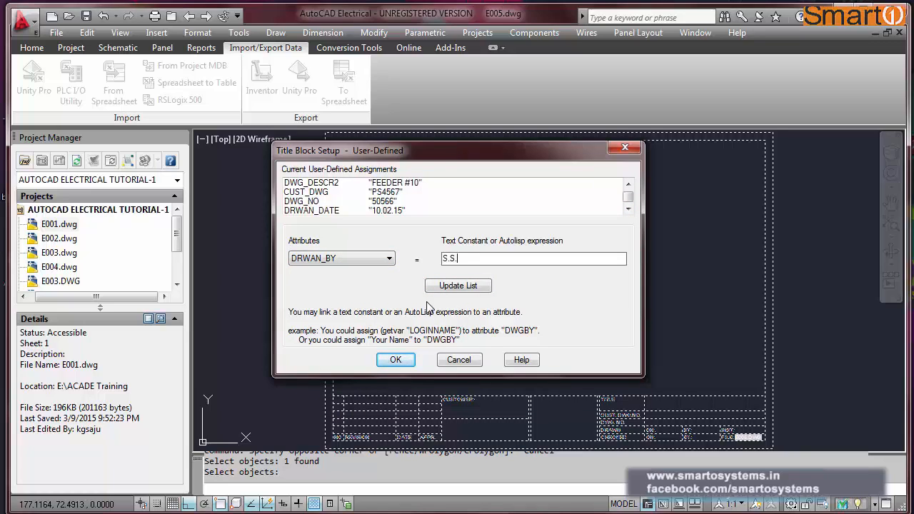
pyautogui.click(462, 287)
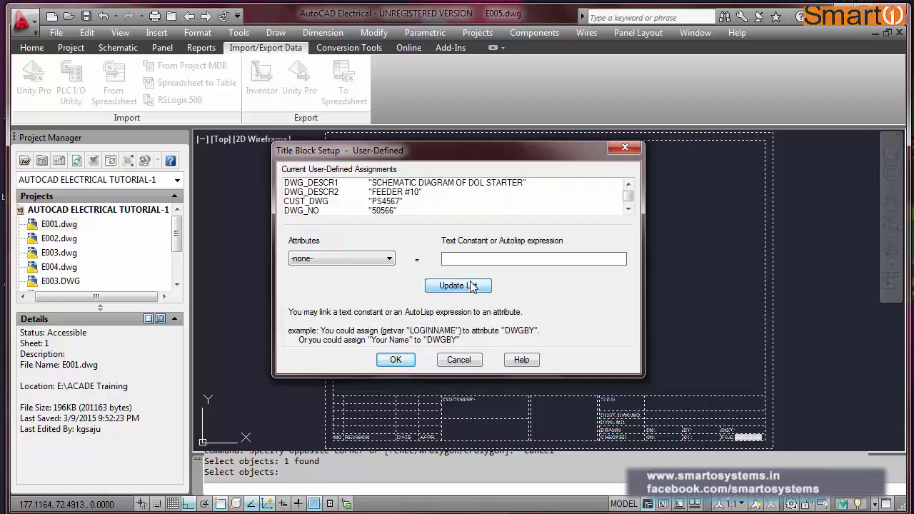
pyautogui.click(628, 209)
pyautogui.click(628, 209)
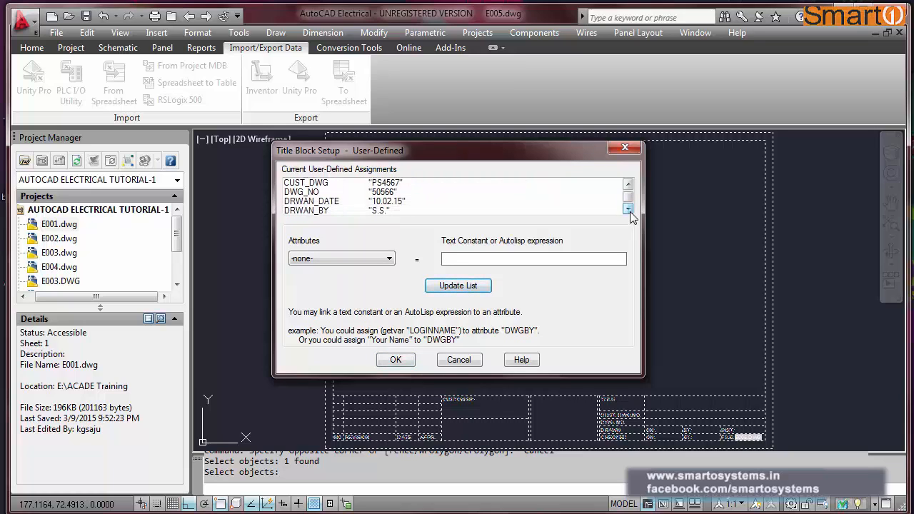
# Add user-defined assignments linking CHECKED_DATE to the text "10.02.15" and CHECKED_BY to the initials "P.K.".
pyautogui.click(390, 264)
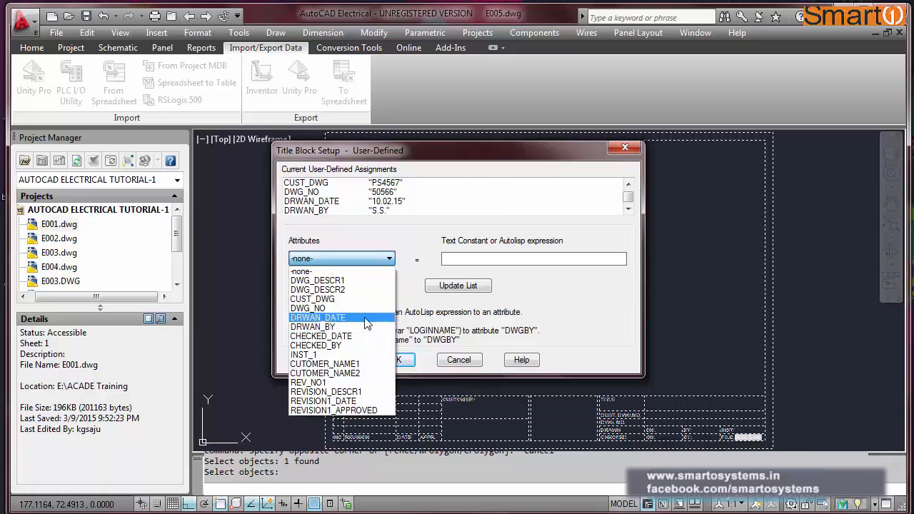
pyautogui.click(364, 337)
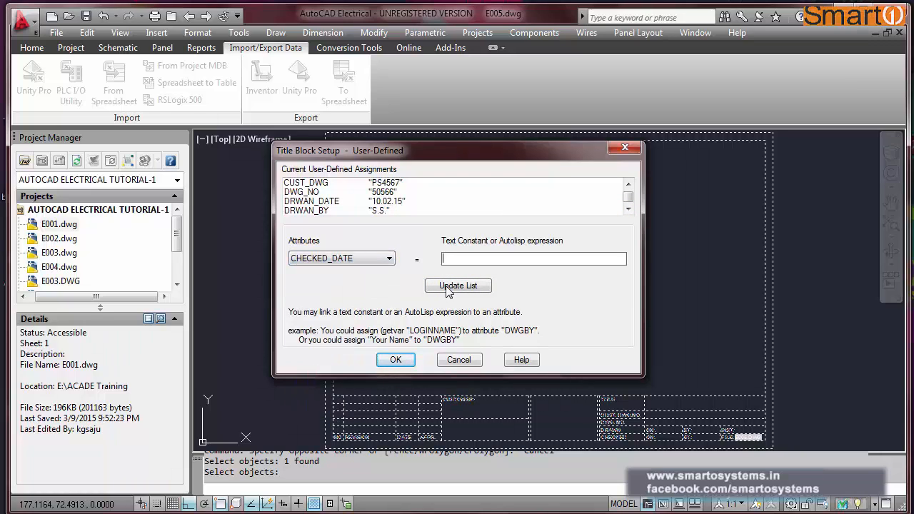
pyautogui.write('10.02.15')
pyautogui.click(450, 287)
pyautogui.click(389, 258)
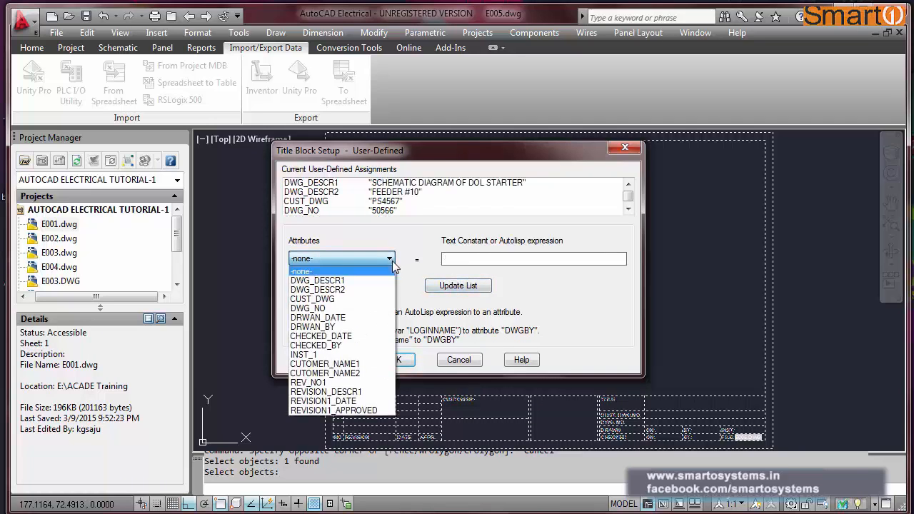
pyautogui.click(370, 346)
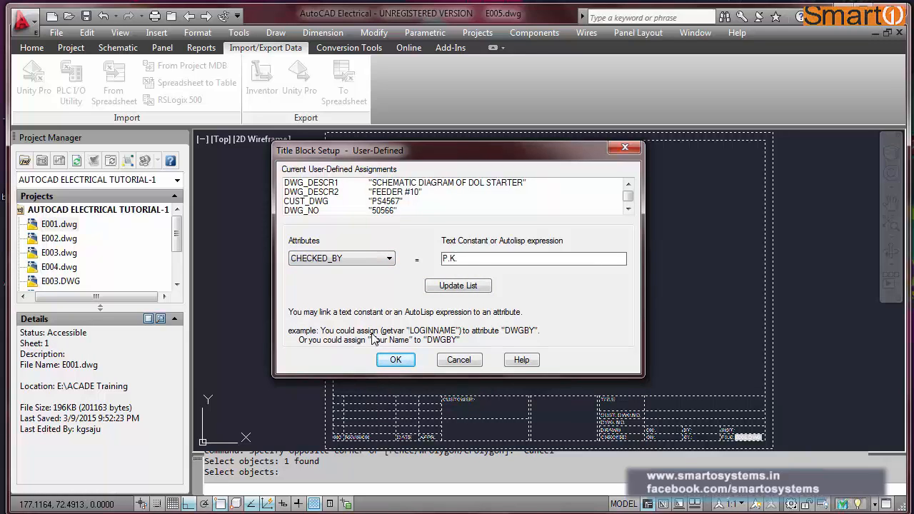
pyautogui.click(468, 287)
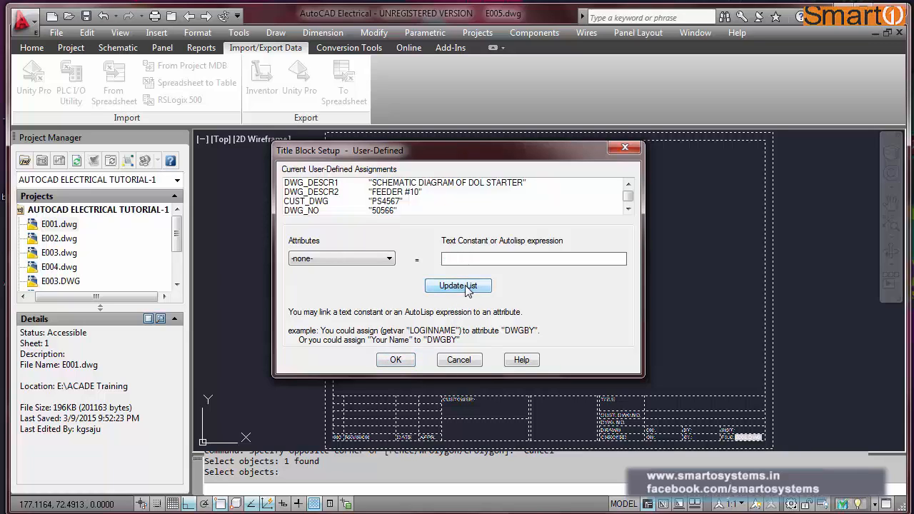
# Add a user-defined assignment linking INST_1 to the text "01TT".
pyautogui.click(393, 260)
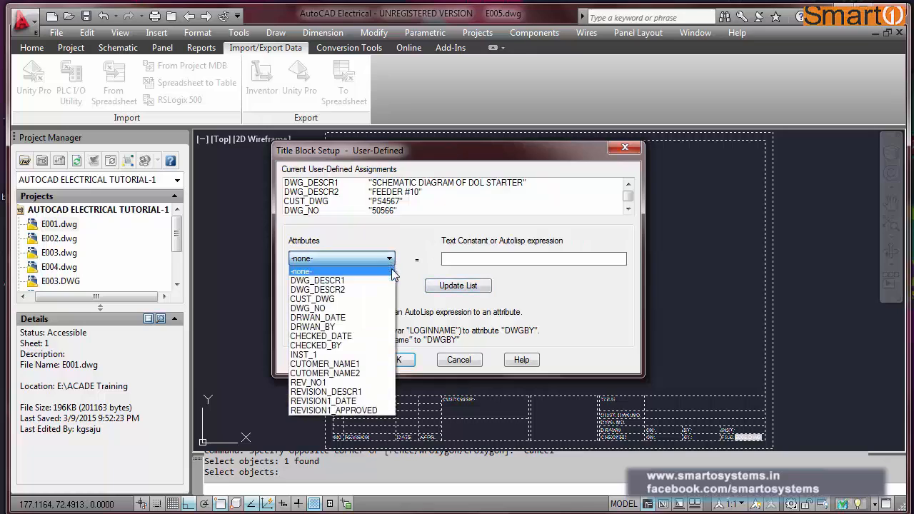
pyautogui.click(371, 355)
pyautogui.click(466, 261)
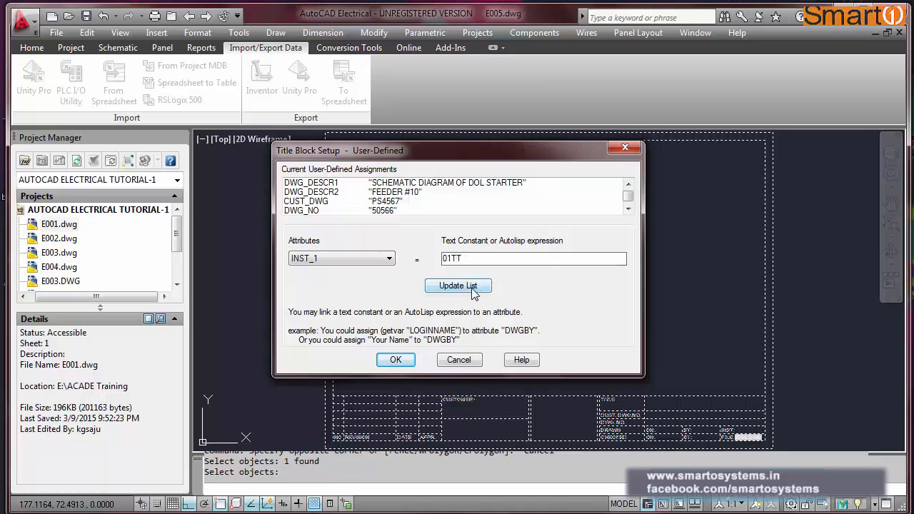
# Add user-defined title block assignments: INST_1 as 01TT and CUTOMER_NAME1 as BHUSHAN STEEL.
pyautogui.click(473, 290)
pyautogui.click(389, 259)
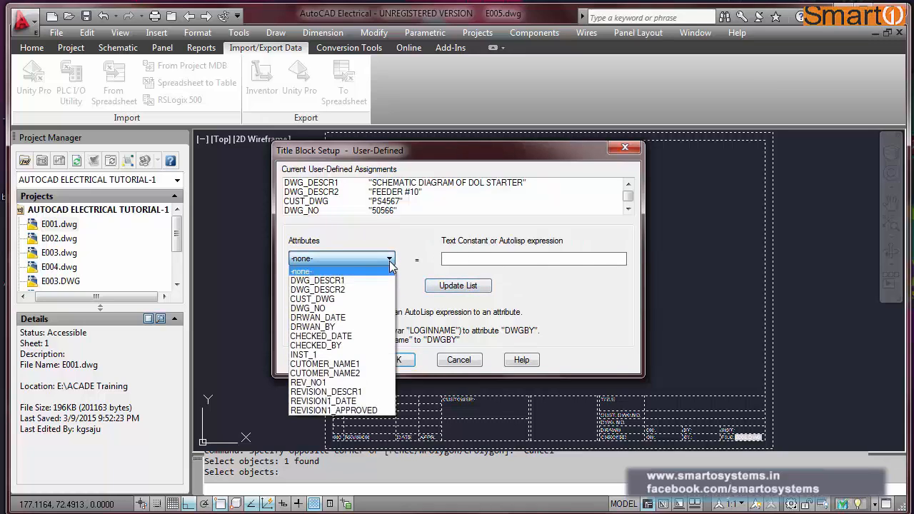
pyautogui.click(368, 364)
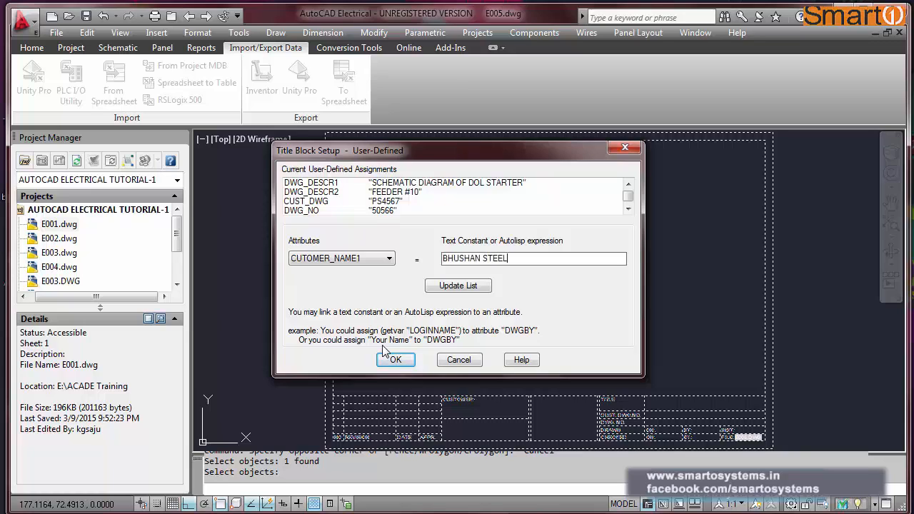
pyautogui.click(461, 287)
# Assign the text constant SAHIBABAD to the CUTOMER_NAME2 attribute and add it to the assignments.
pyautogui.click(388, 258)
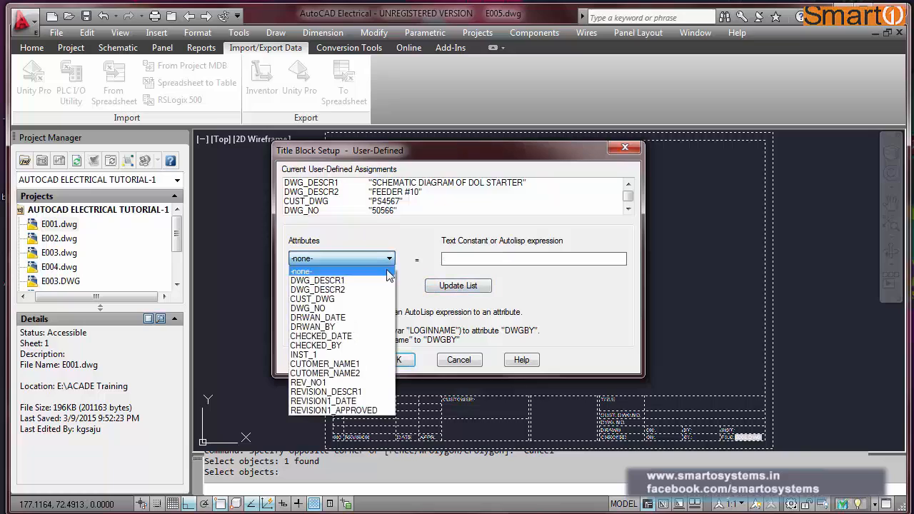
pyautogui.click(366, 374)
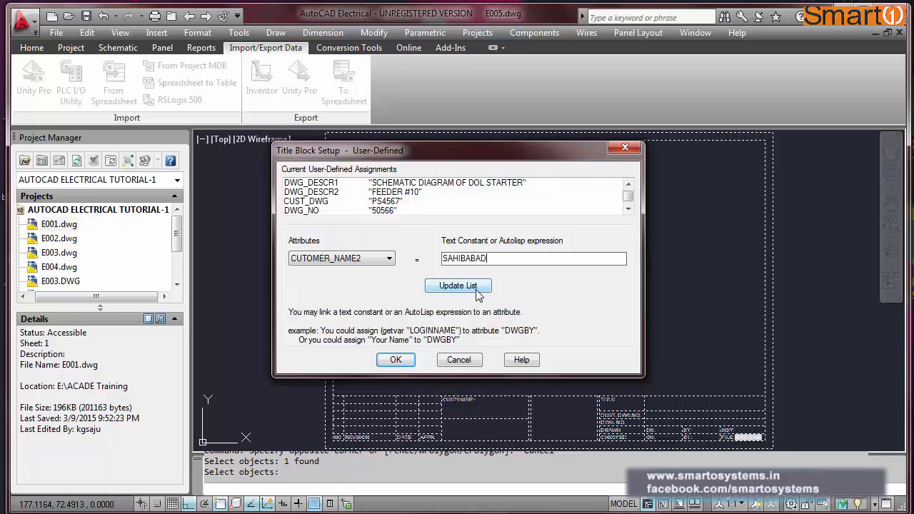
pyautogui.click(477, 292)
# Add assignments for the revision attributes: REV_NO1 as 0 and REVISION_DESCR1 as ORIGINAL SUBMISSION.
pyautogui.click(390, 261)
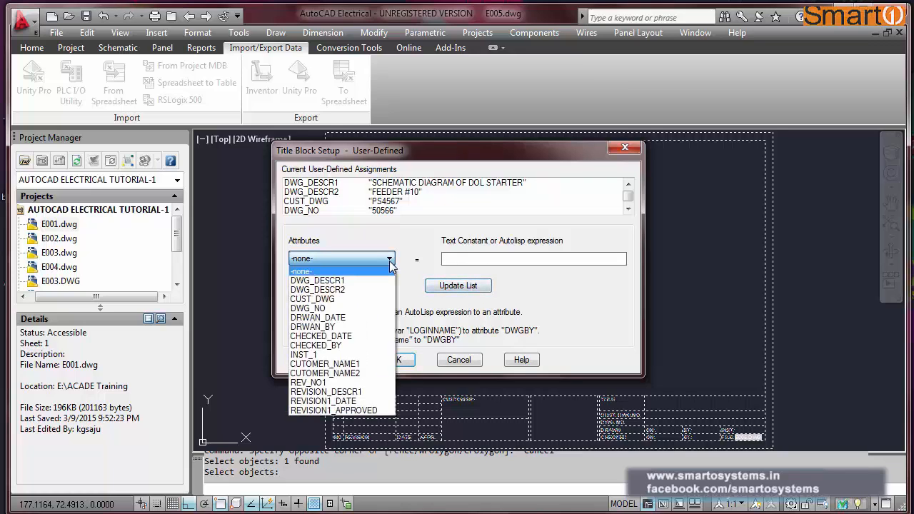
pyautogui.click(367, 386)
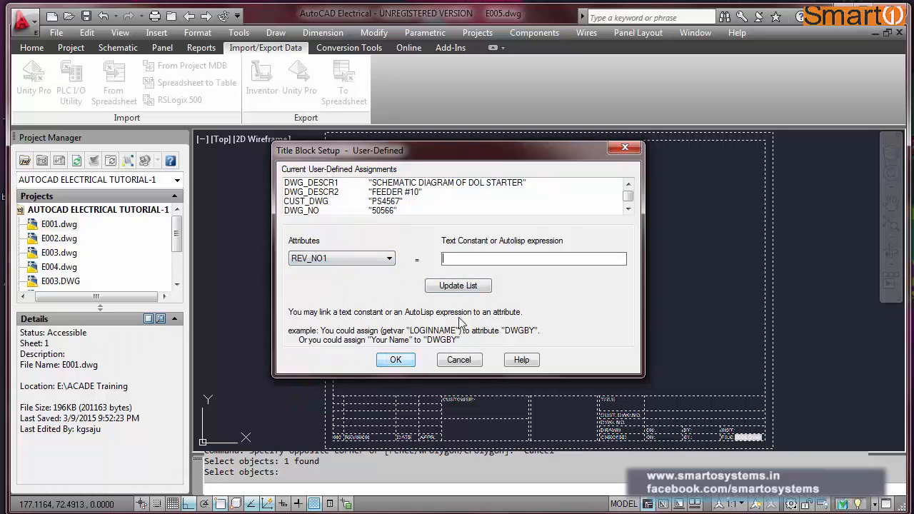
pyautogui.write('0')
pyautogui.click(457, 286)
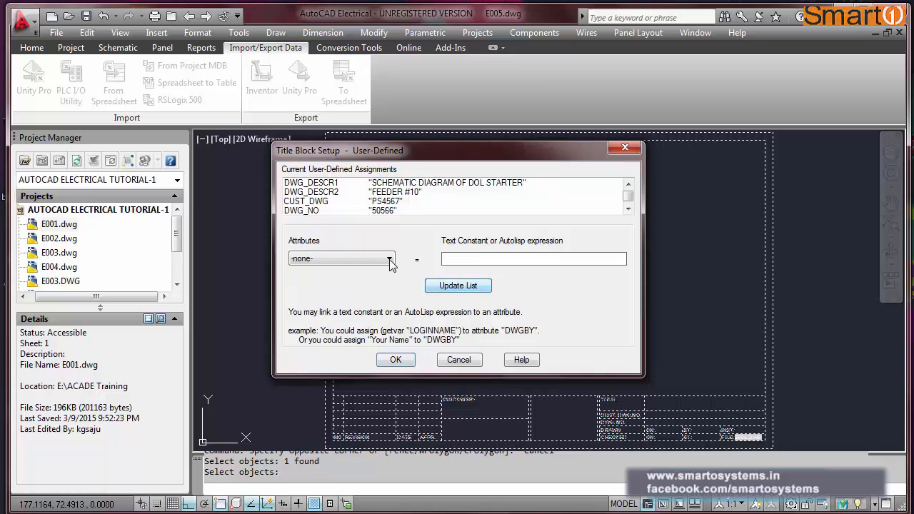
pyautogui.click(389, 258)
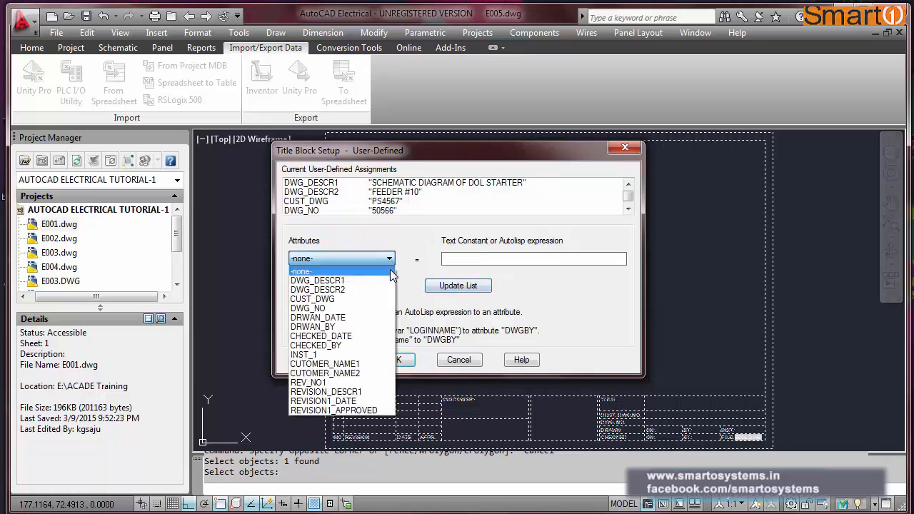
pyautogui.click(368, 391)
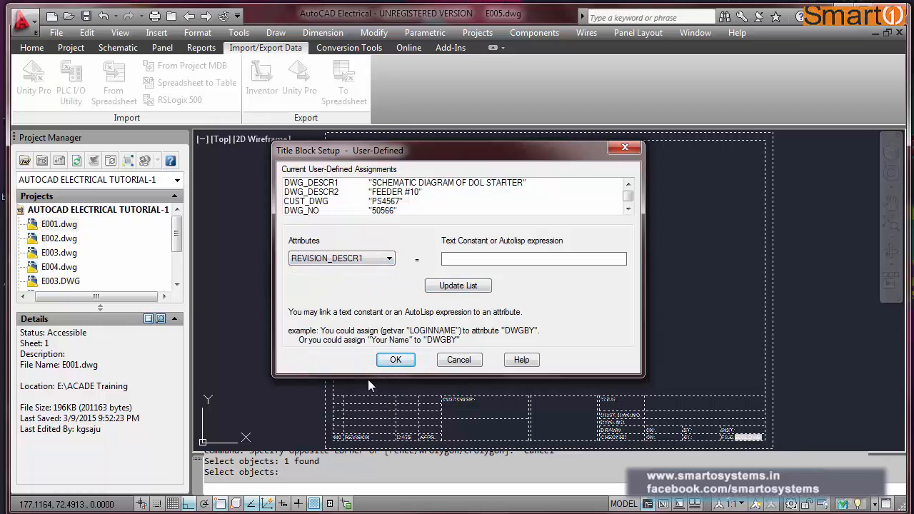
pyautogui.write('ORIGINAL SUBMISSION')
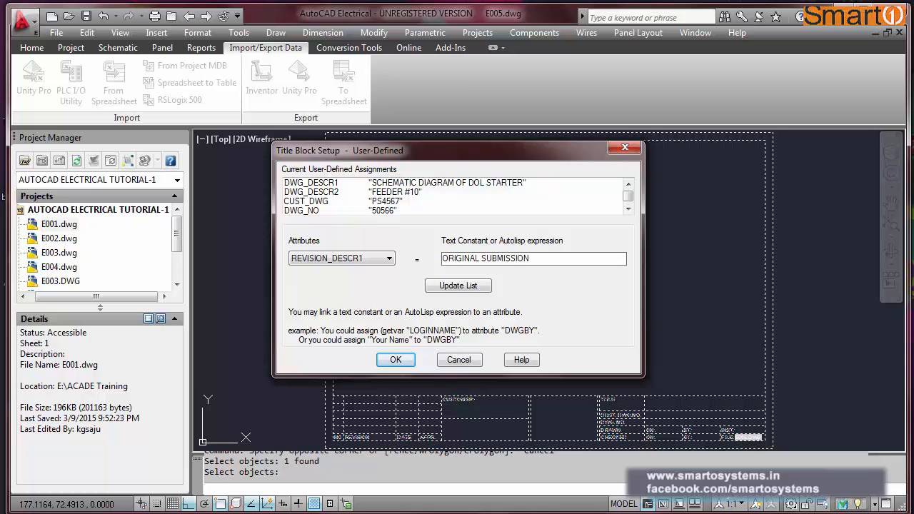
pyautogui.click(471, 286)
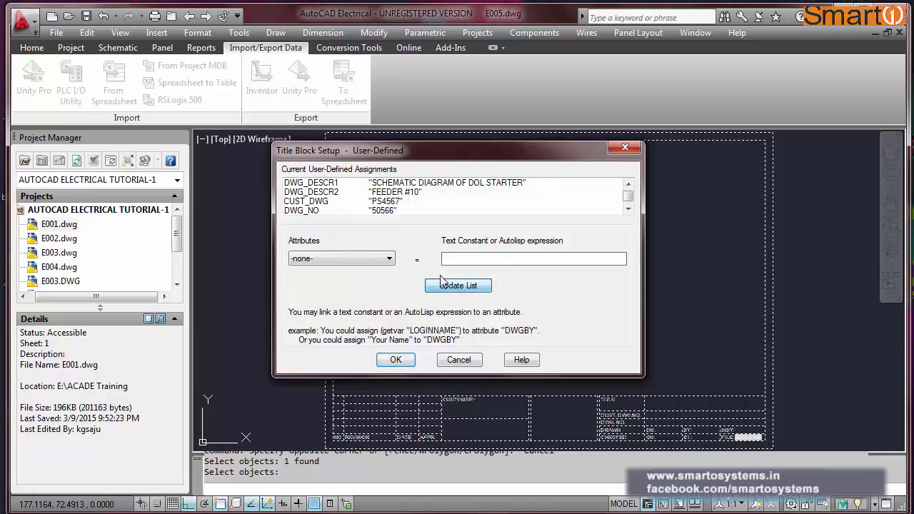
# Assign 12.02.15 to REVISION1_DATE and the approver's initials to REVISION1_APPROVED, adding both to the assignments.
pyautogui.click(390, 259)
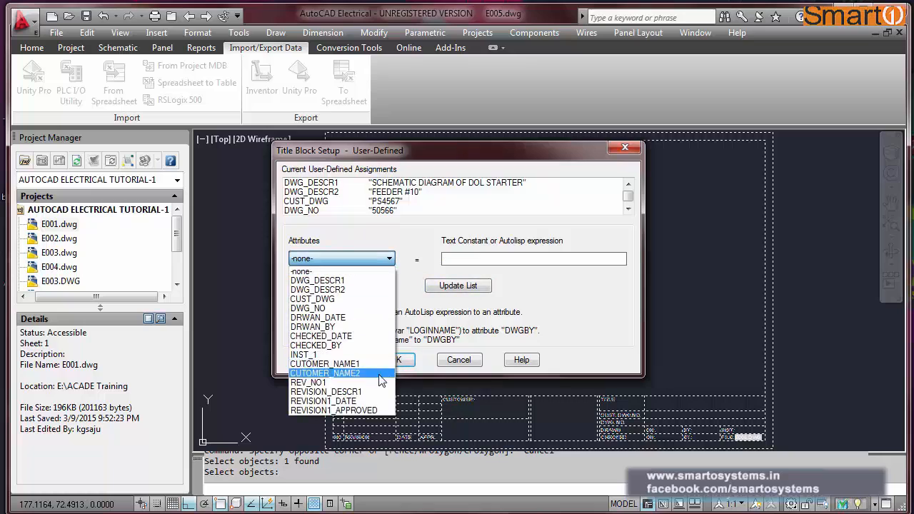
pyautogui.click(368, 403)
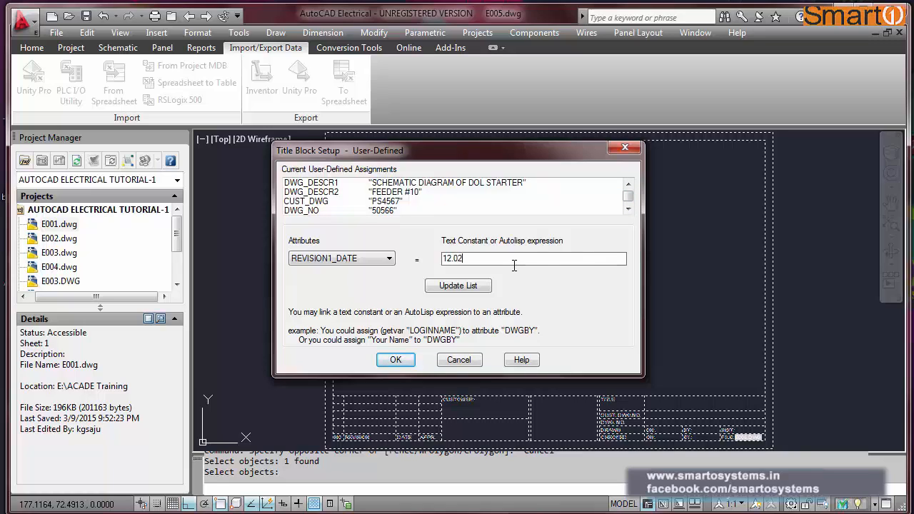
pyautogui.write('5')
pyautogui.click(473, 292)
pyautogui.click(386, 260)
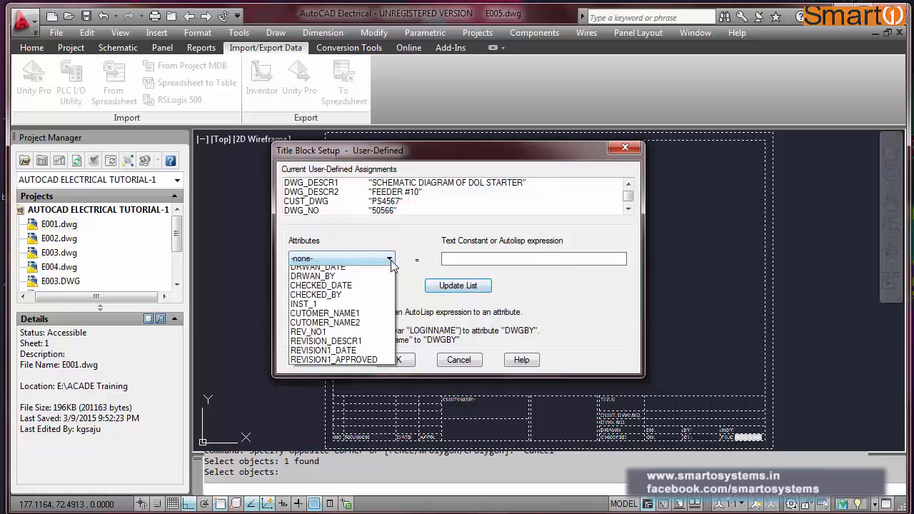
pyautogui.click(375, 411)
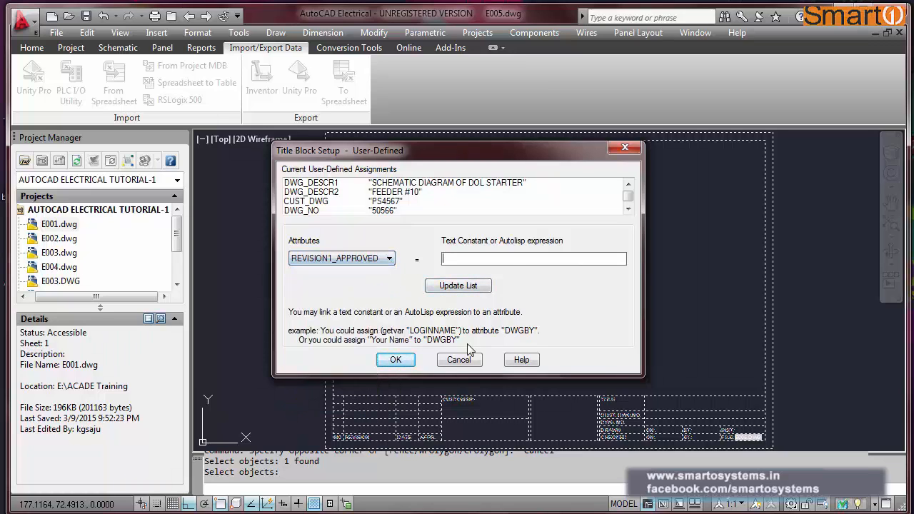
pyautogui.click(472, 290)
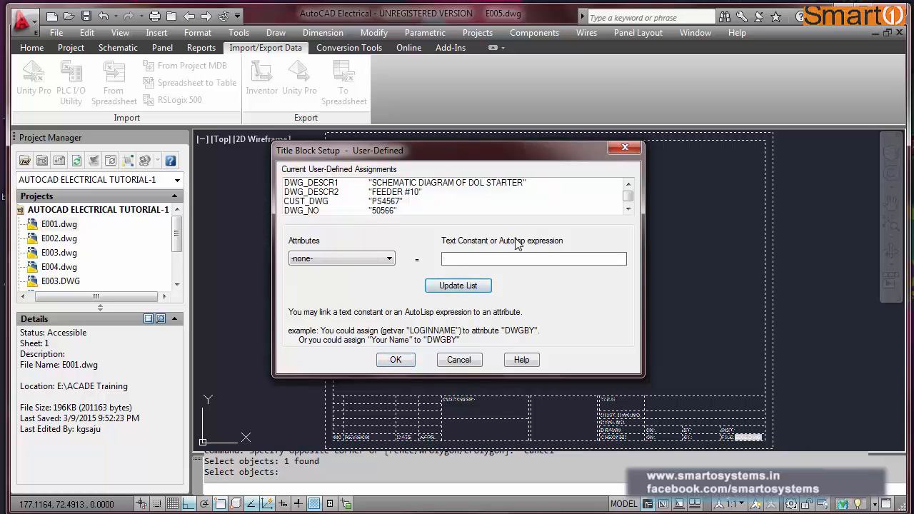
# Review the full list of user-defined assignments and accept them, returning to the title block line mapping.
pyautogui.click(389, 260)
pyautogui.click(389, 260)
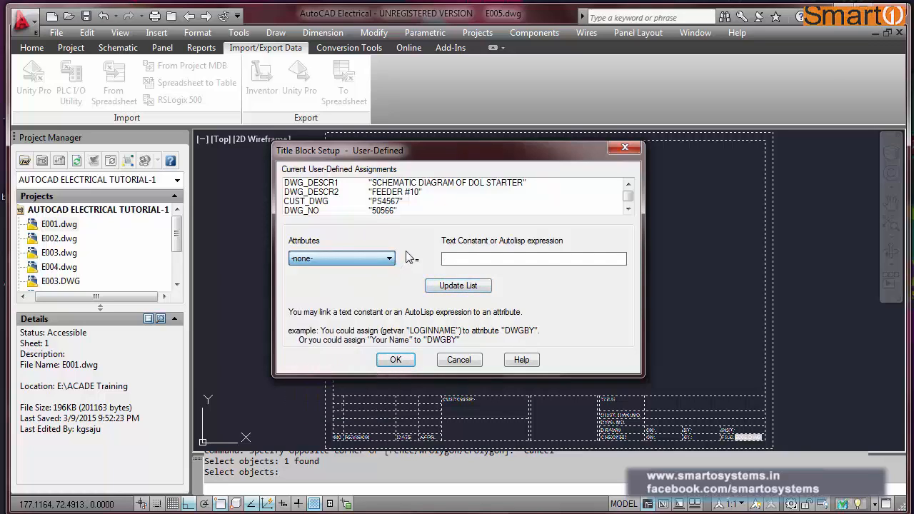
pyautogui.click(628, 207)
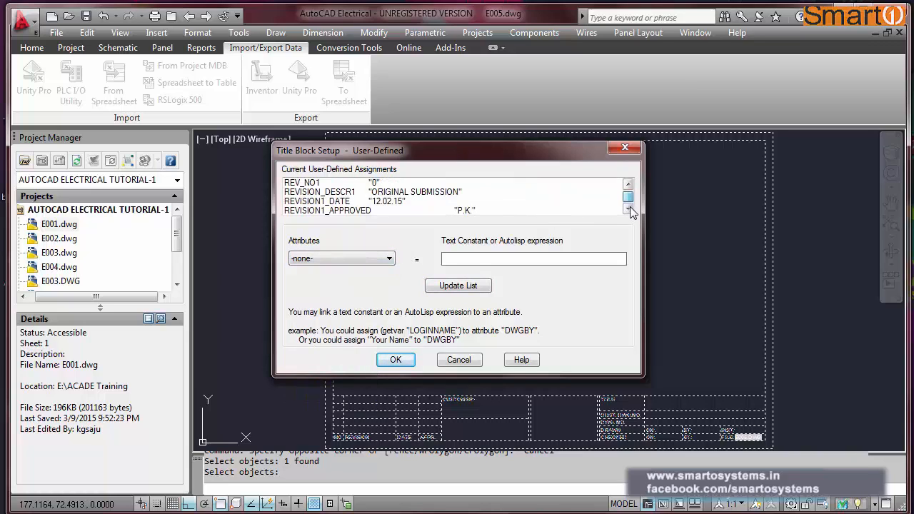
pyautogui.moveTo(631, 205)
pyautogui.mouseDown()
pyautogui.moveTo(627, 190)
pyautogui.moveTo(624, 200)
pyautogui.mouseUp()
pyautogui.click(400, 359)
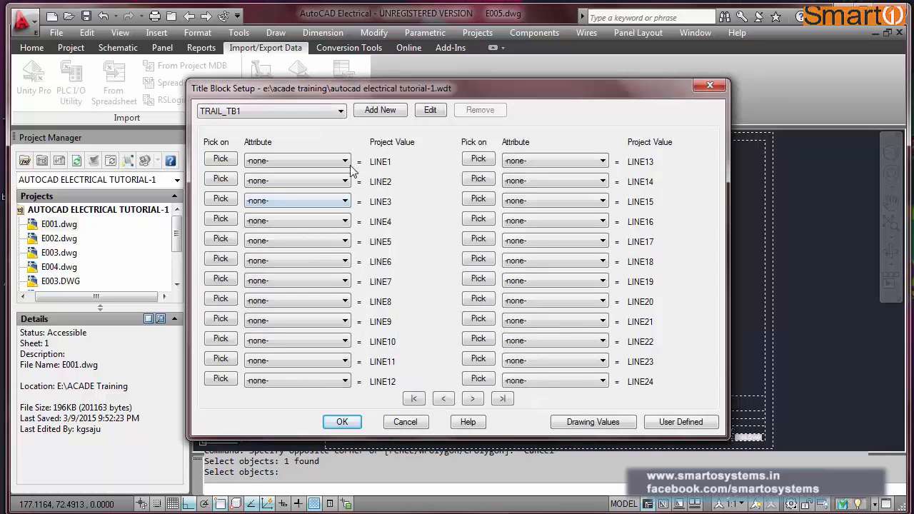
# Map project values LINE1 to LINE4 to the attributes DWG_DESCR1, DWG_DESCR2, CUST_DWG and DWG_NO, in that order.
pyautogui.click(345, 161)
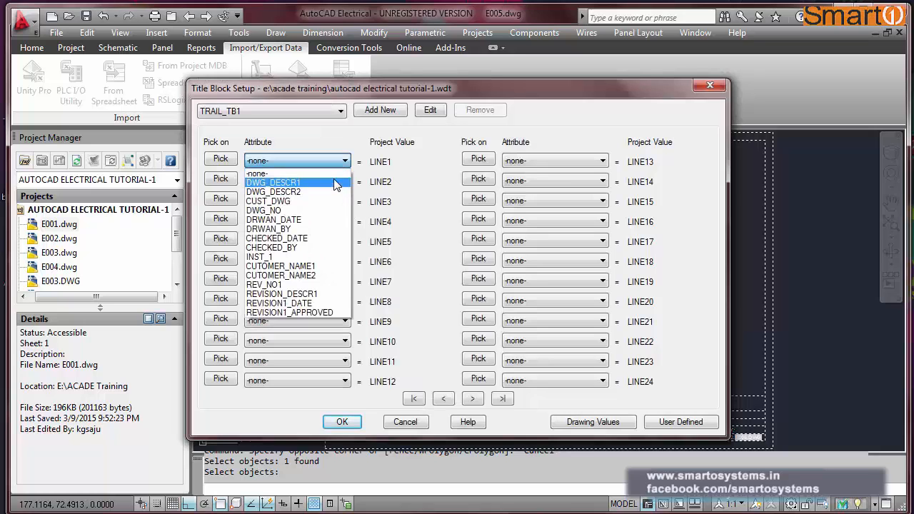
pyautogui.click(344, 182)
pyautogui.click(345, 183)
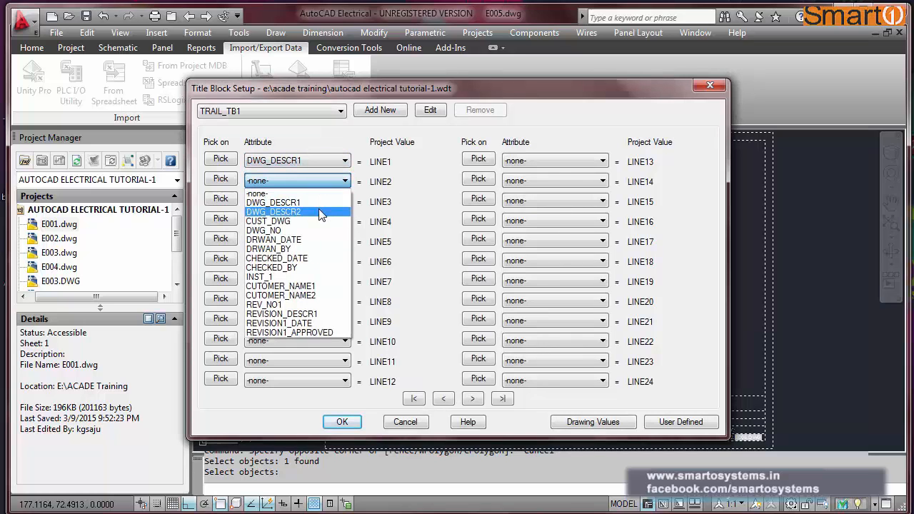
pyautogui.click(314, 212)
pyautogui.click(333, 201)
pyautogui.click(318, 242)
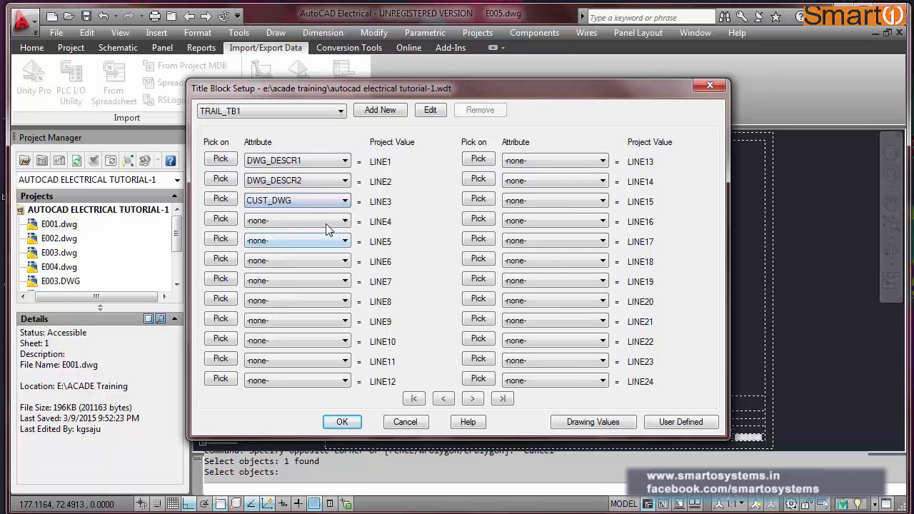
pyautogui.click(333, 221)
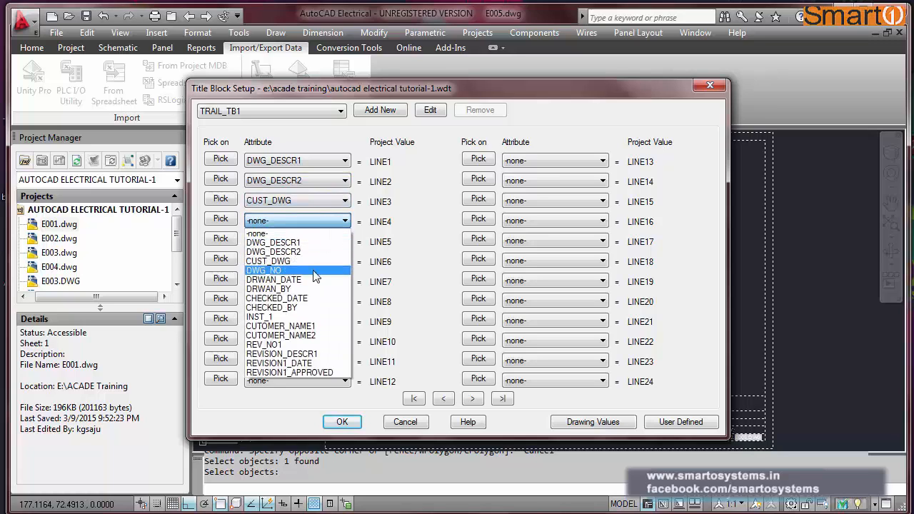
pyautogui.click(316, 271)
# Map project values LINE5 to LINE8 to the attributes DRWAN_DATE, DRWAN_BY, CHECKED_DATE and CHECKED_BY, in that order.
pyautogui.click(325, 241)
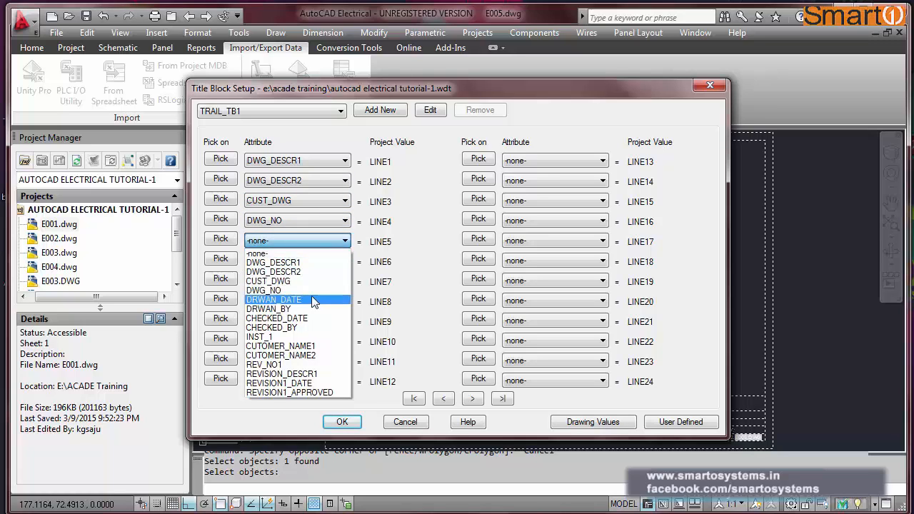
pyautogui.click(312, 300)
pyautogui.click(326, 261)
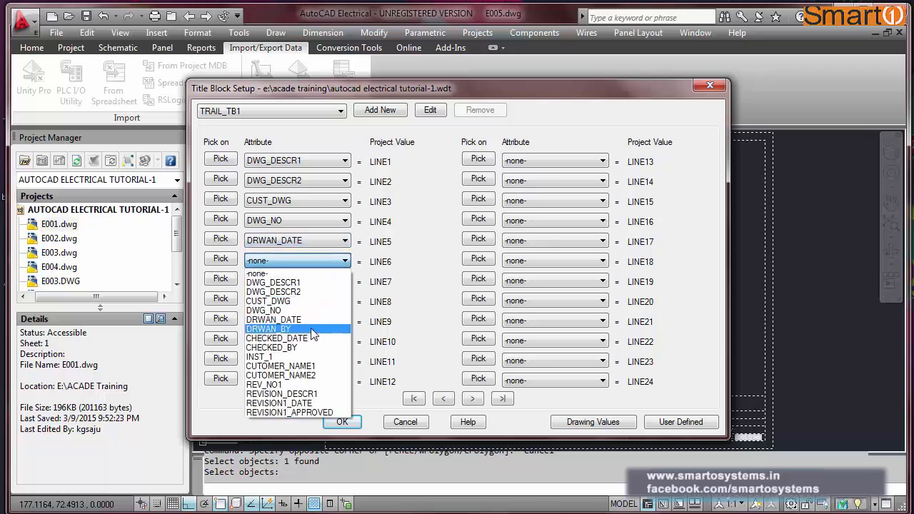
pyautogui.click(312, 330)
pyautogui.click(326, 281)
pyautogui.click(316, 359)
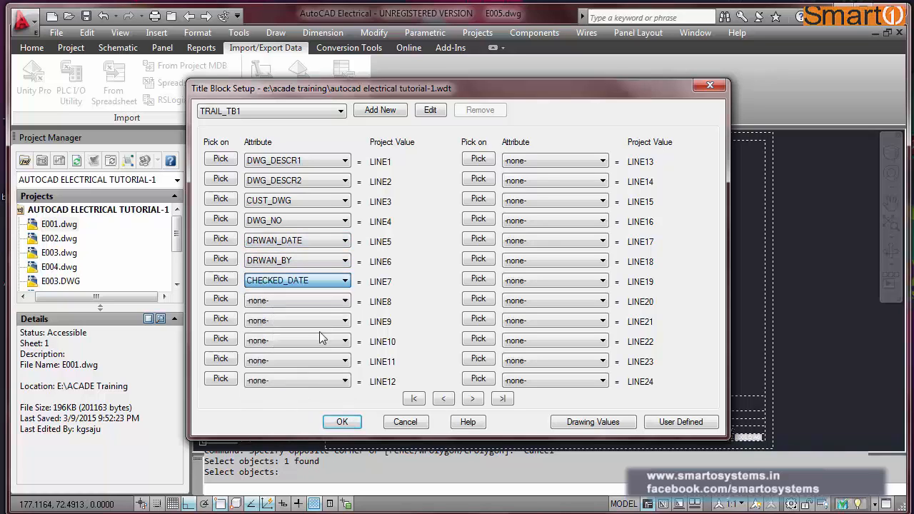
pyautogui.click(327, 302)
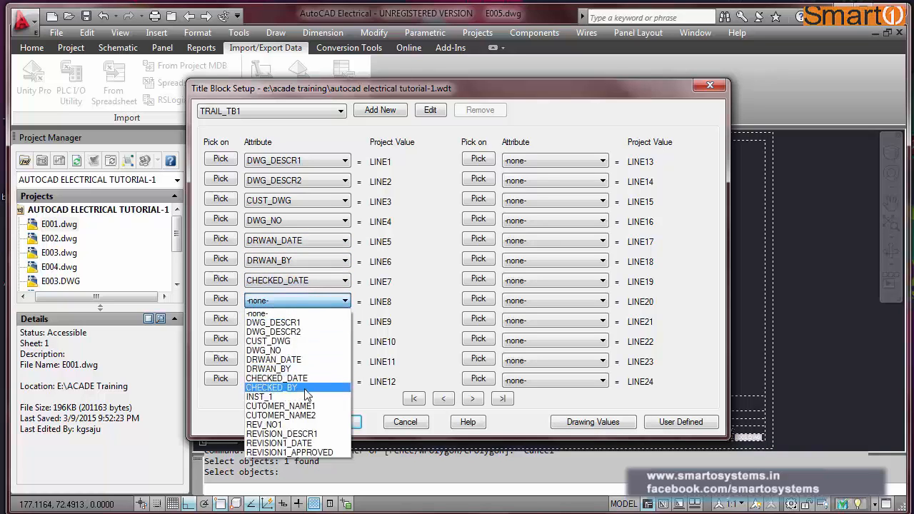
pyautogui.click(306, 388)
# Map project values LINE9 to LINE12 to the attributes INST_1, CUTOMER_NAME1, CUTOMER_NAME2 and REV_NO1, in that order.
pyautogui.click(318, 321)
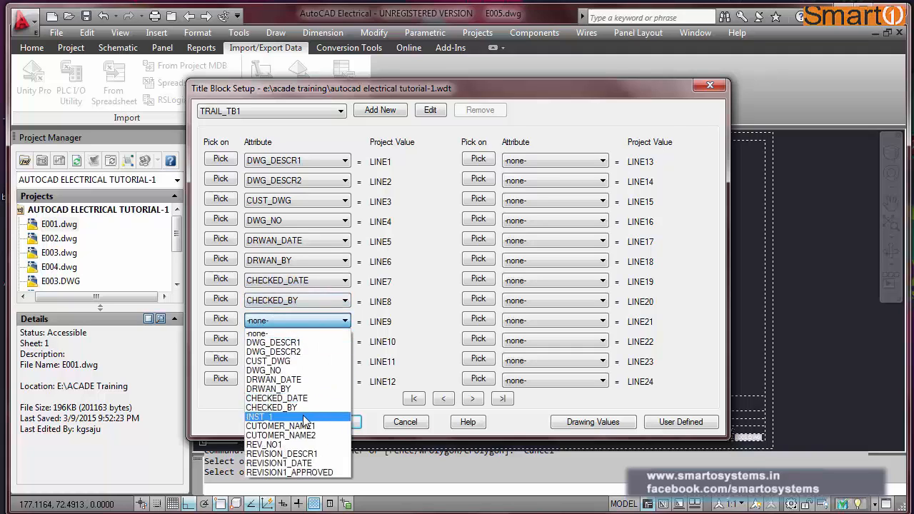
pyautogui.click(304, 417)
pyautogui.click(321, 342)
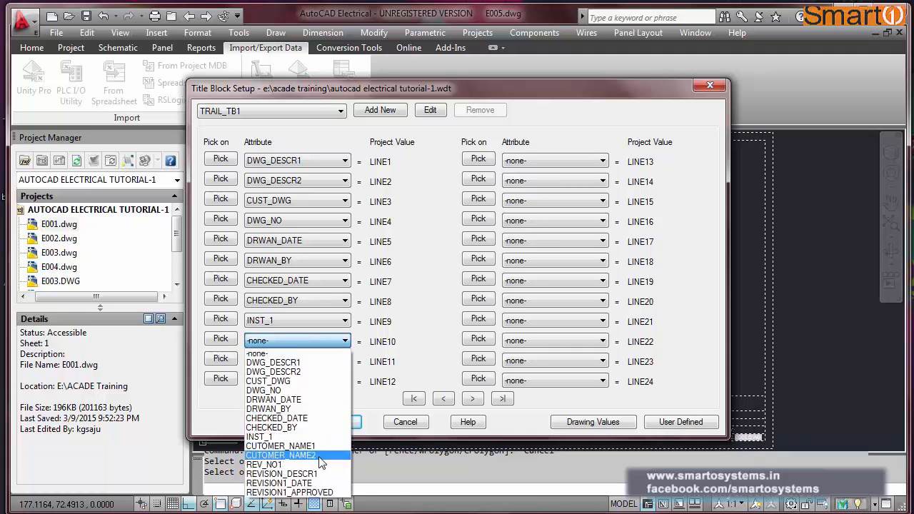
pyautogui.click(314, 446)
pyautogui.click(336, 363)
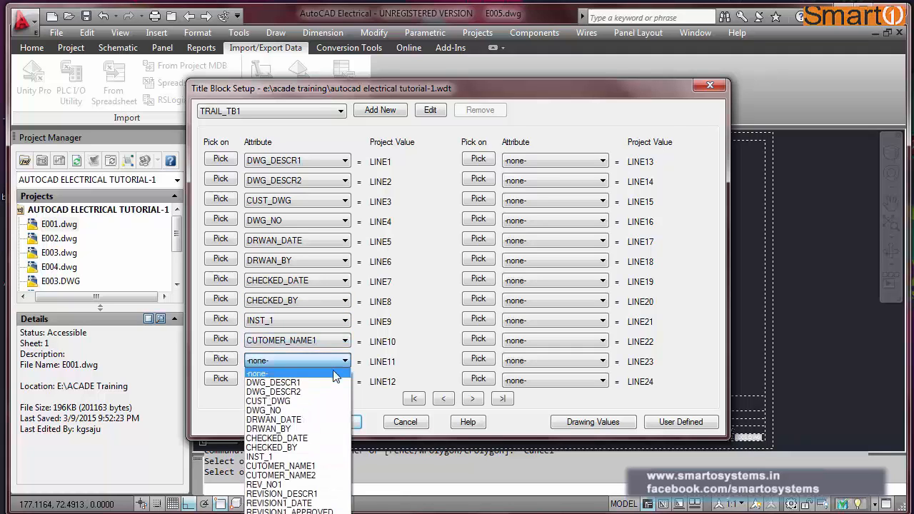
pyautogui.click(323, 475)
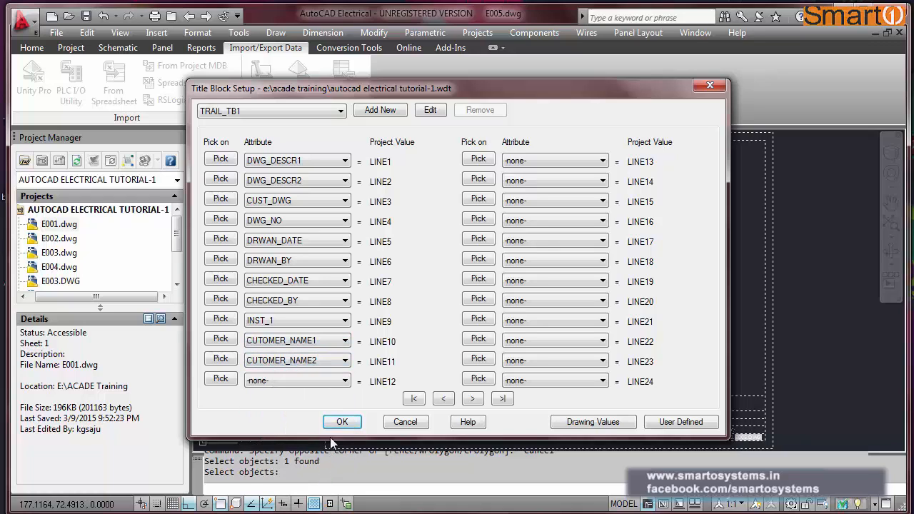
pyautogui.click(345, 383)
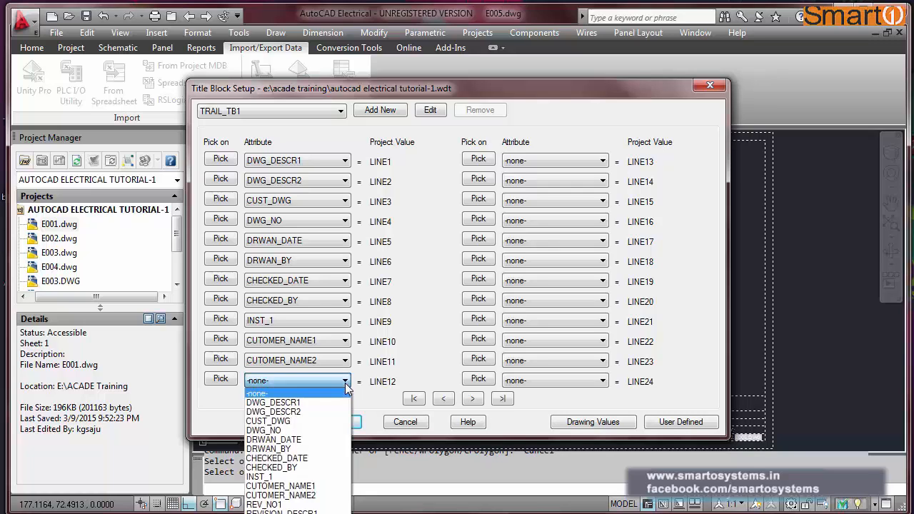
pyautogui.click(319, 505)
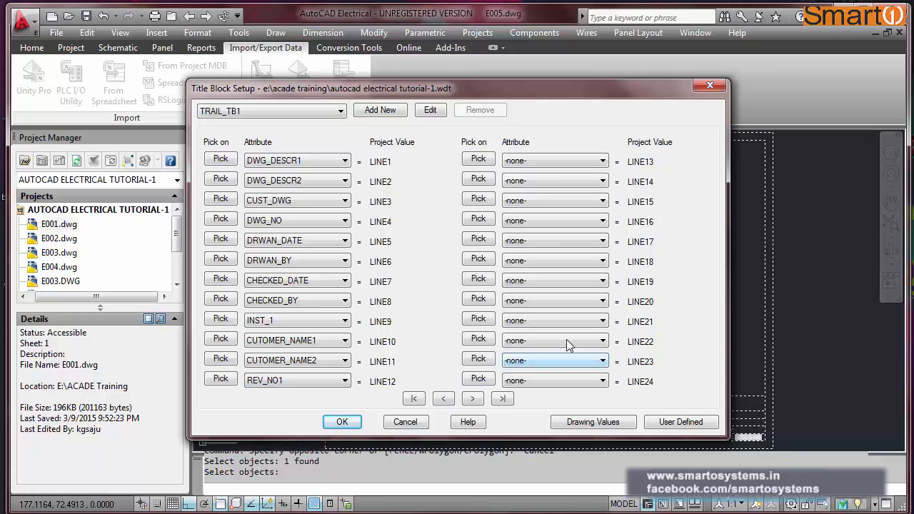
# Map project values LINE13 to LINE15 to REVISION_DESCR1, REVISION1_DATE and REVISION1_APPROVED, in that order, and accept the title block setup.
pyautogui.click(604, 161)
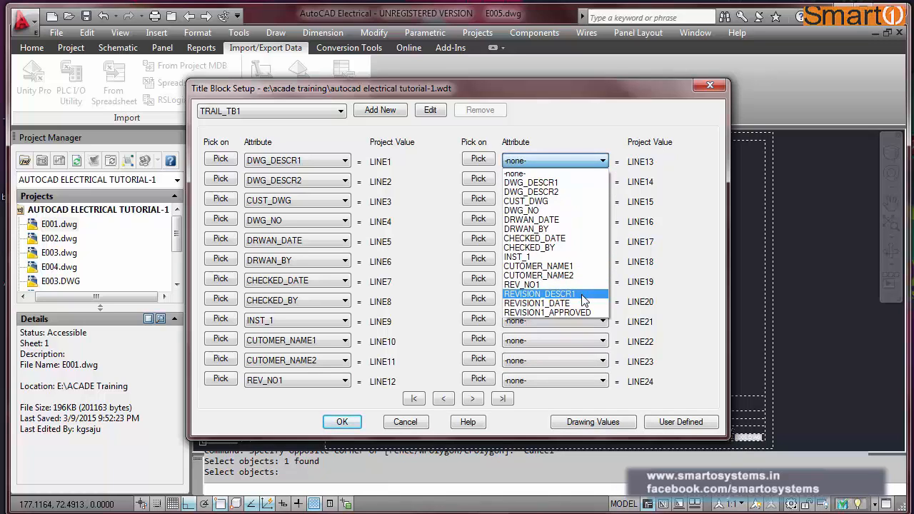
pyautogui.click(584, 294)
pyautogui.click(604, 181)
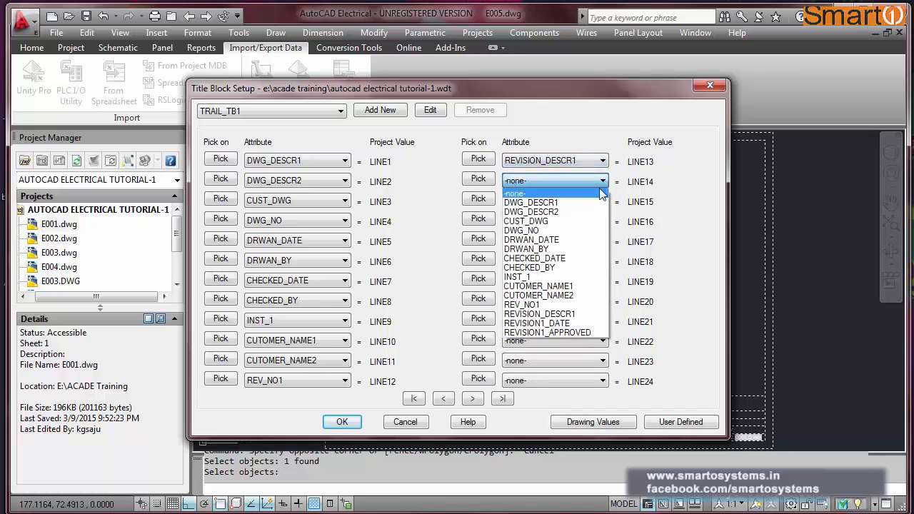
pyautogui.click(583, 324)
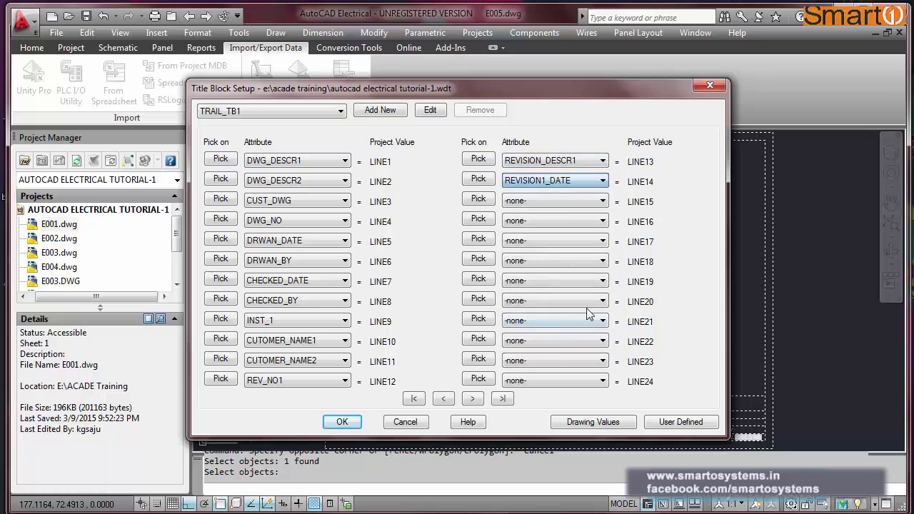
pyautogui.click(603, 201)
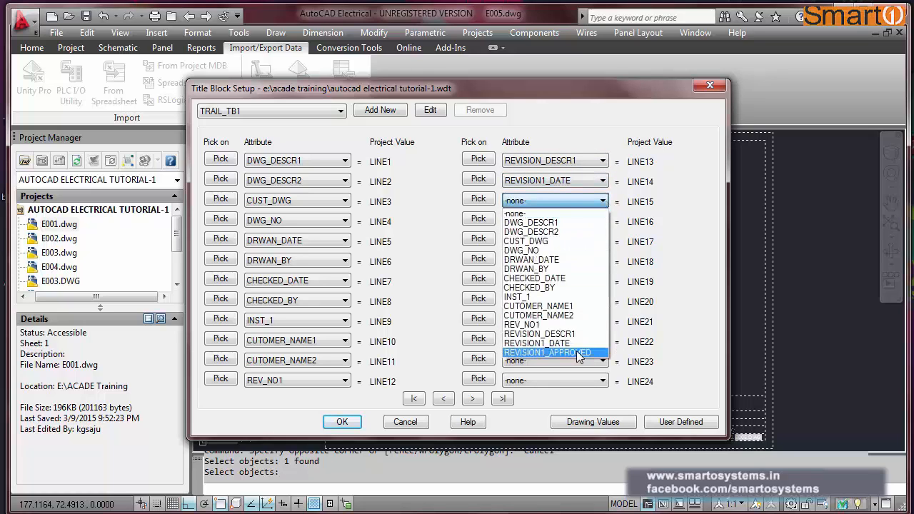
pyautogui.click(580, 353)
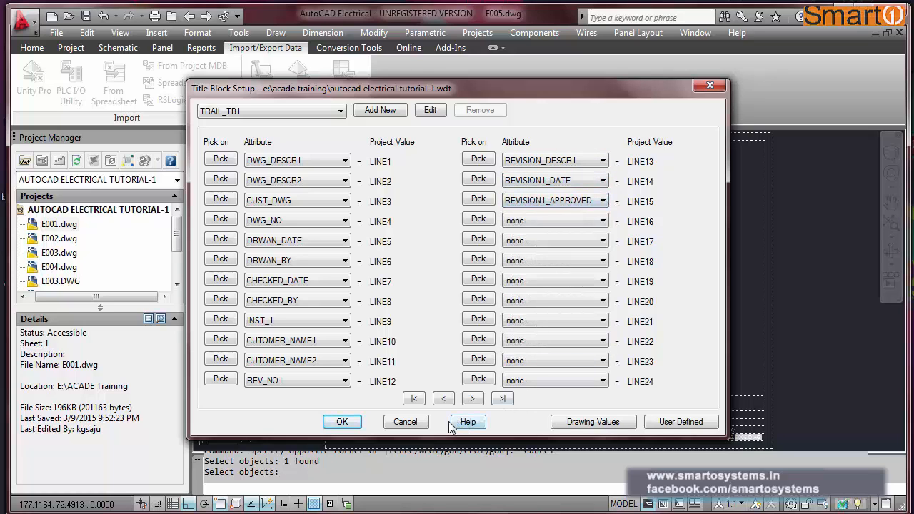
pyautogui.click(342, 422)
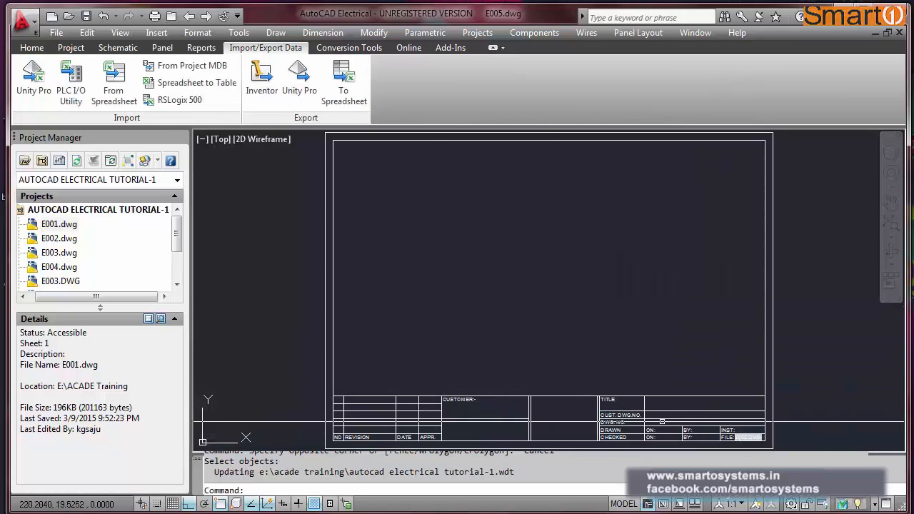
# Run the project's title block update with all project description lines selected, for the active drawing only.
pyautogui.scroll(3, 664, 418)
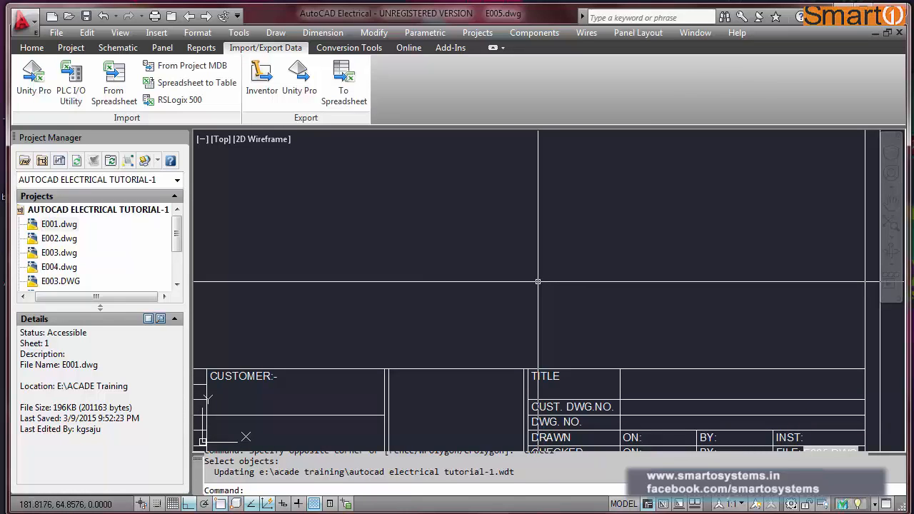
pyautogui.write('z')
pyautogui.press('Return')
pyautogui.write('e')
pyautogui.press('Return')
pyautogui.press('Escape')
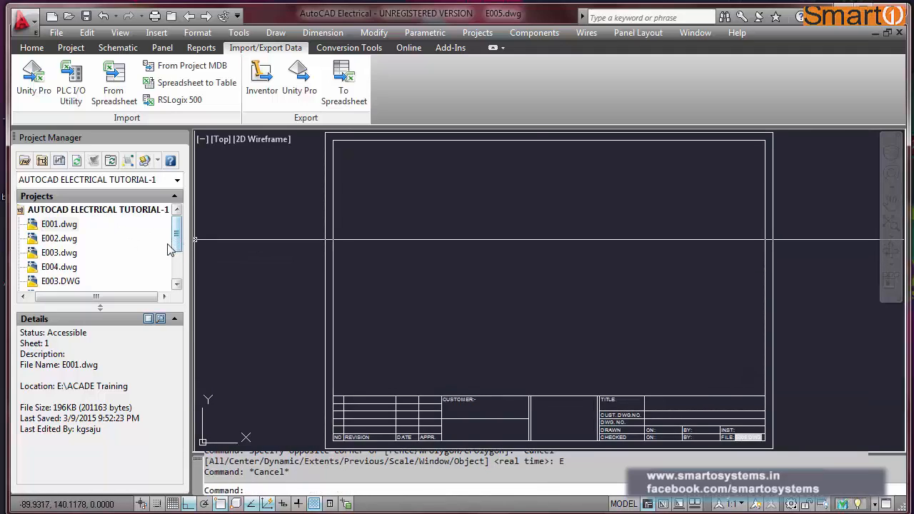
pyautogui.moveTo(180, 251); pyautogui.dragTo(179, 237)
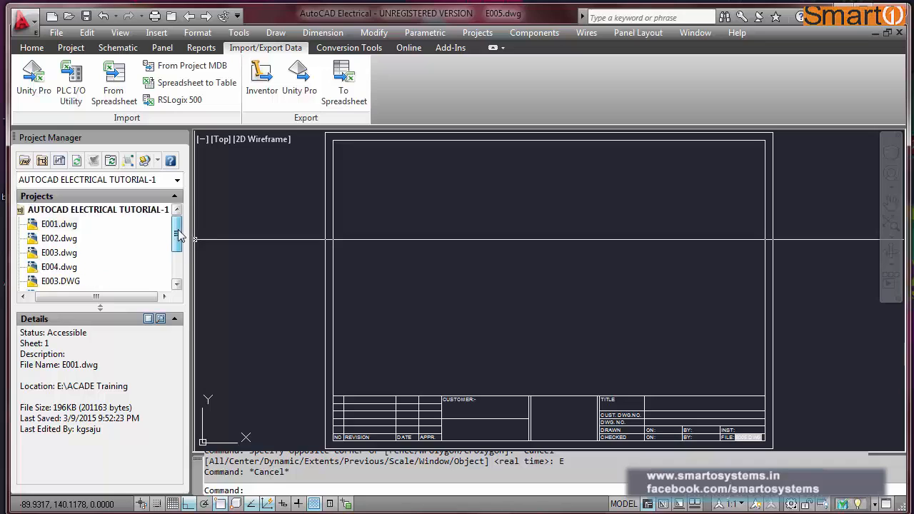
pyautogui.click(119, 210)
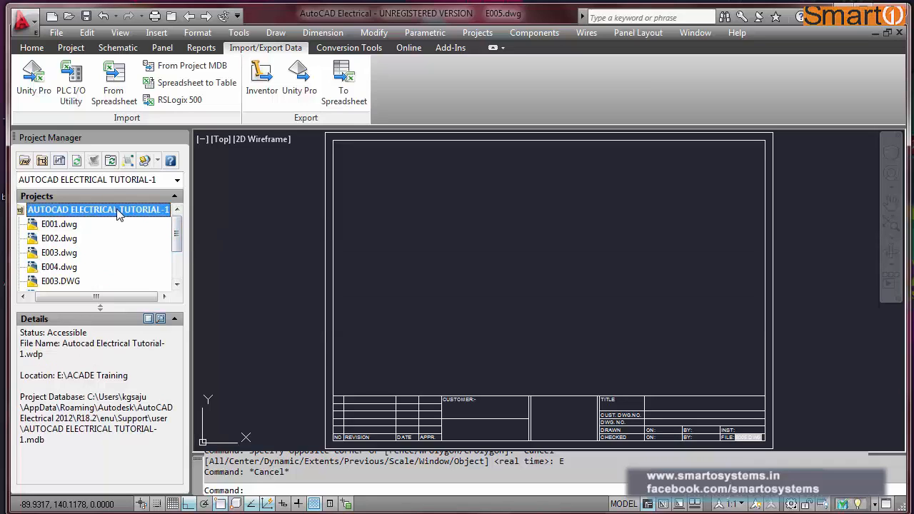
pyautogui.rightClick(120, 215)
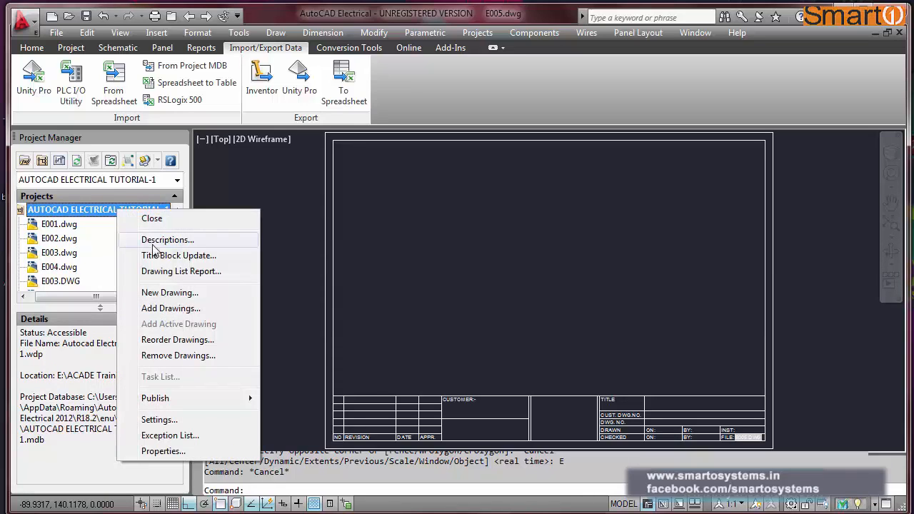
pyautogui.click(169, 257)
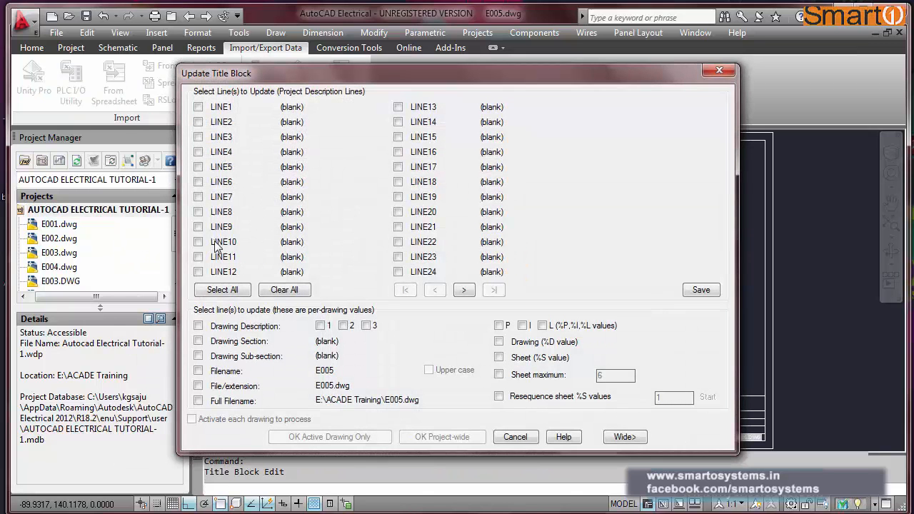
pyautogui.click(234, 292)
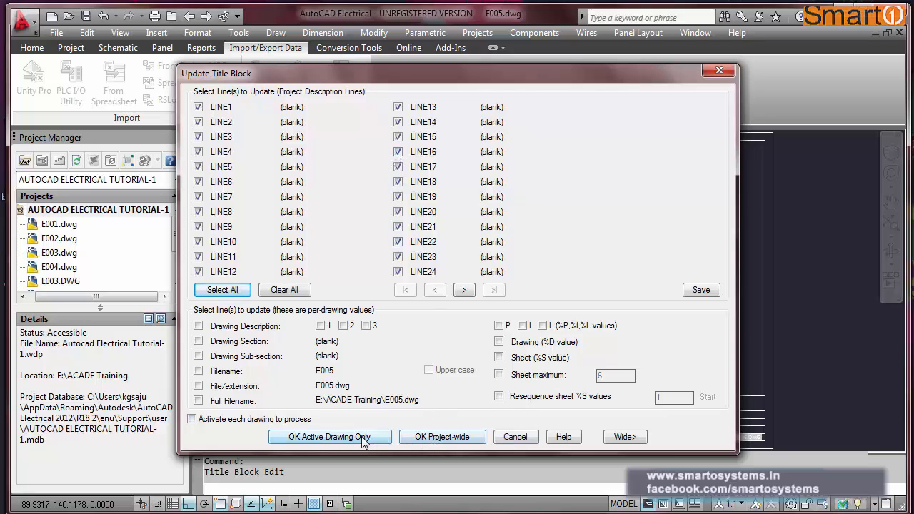
pyautogui.click(330, 437)
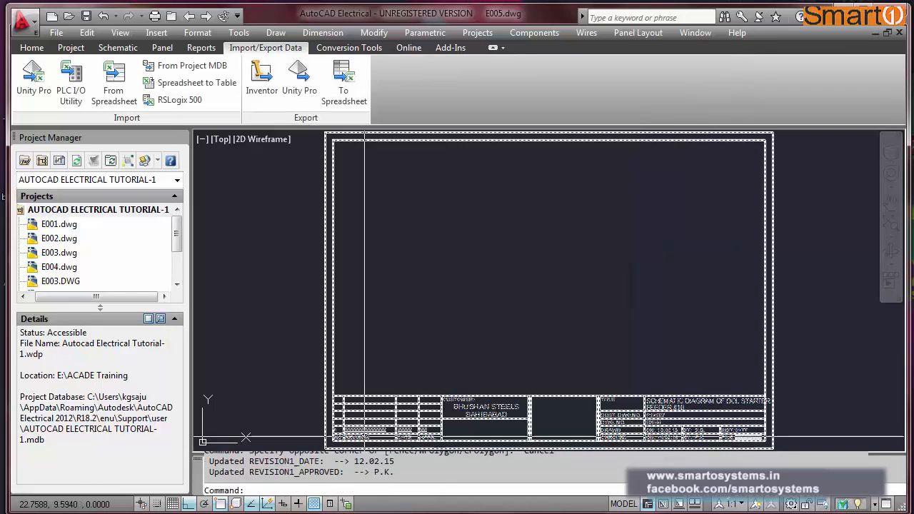
# Examine the updated title, drawing number, date, customer and revision fields of the title block.
pyautogui.scroll(5, 746, 436)
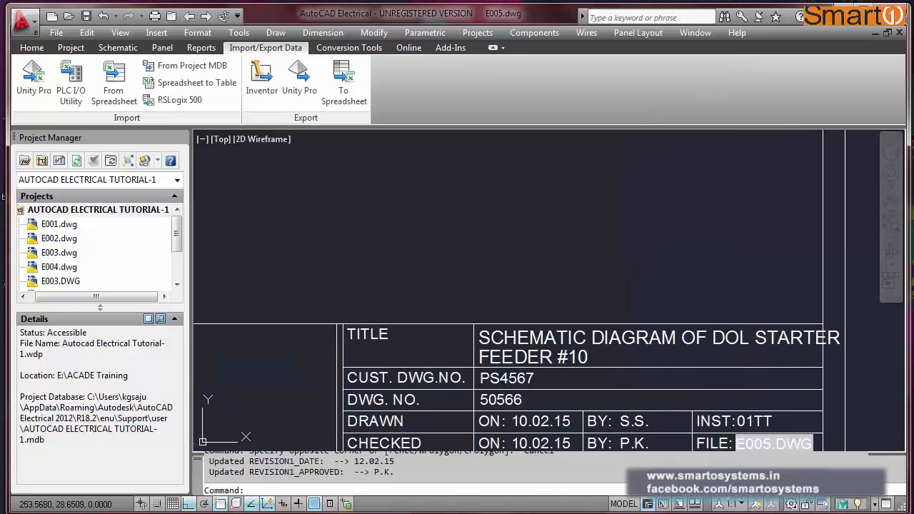
pyautogui.scroll(-2, 564, 272)
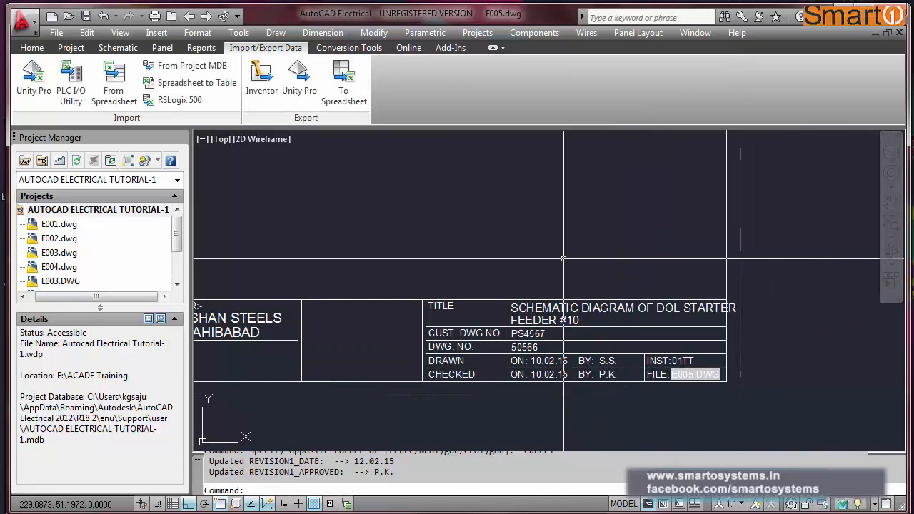
pyautogui.scroll(3, 610, 329)
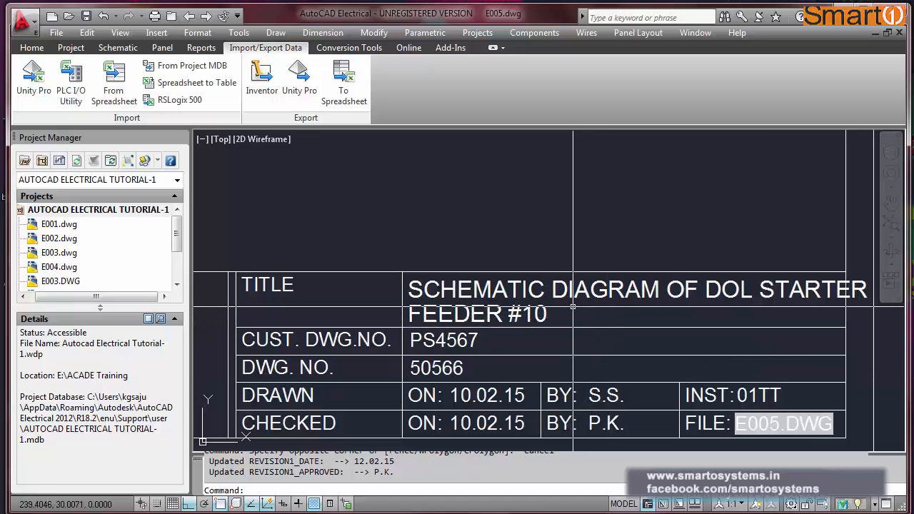
pyautogui.scroll(-2, 573, 307)
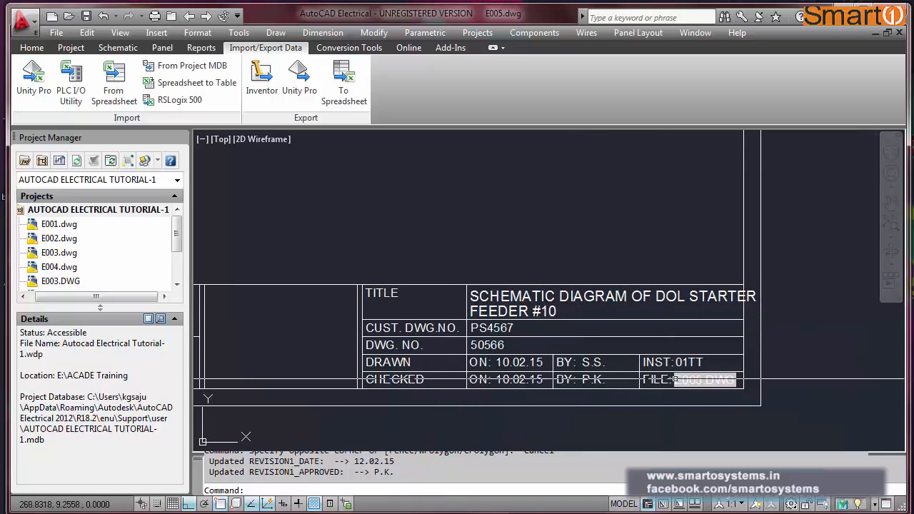
pyautogui.scroll(5, 697, 390)
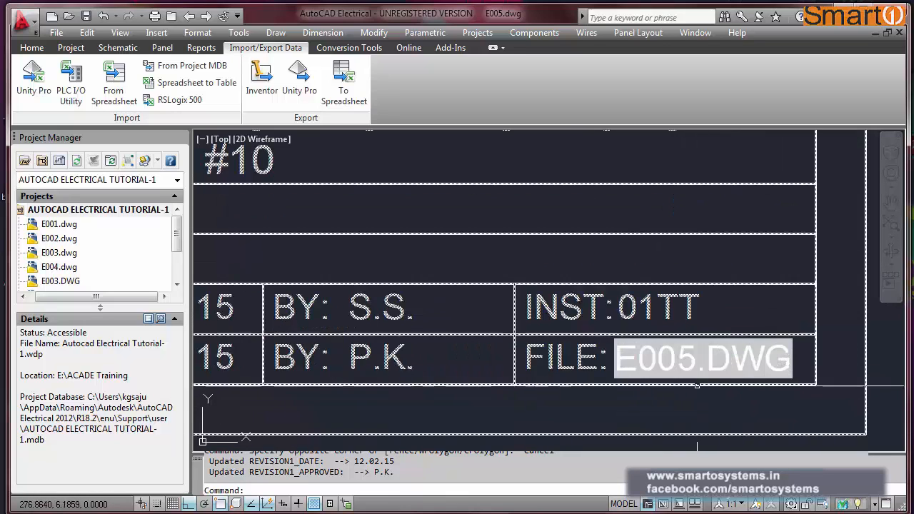
pyautogui.scroll(-2, 664, 359)
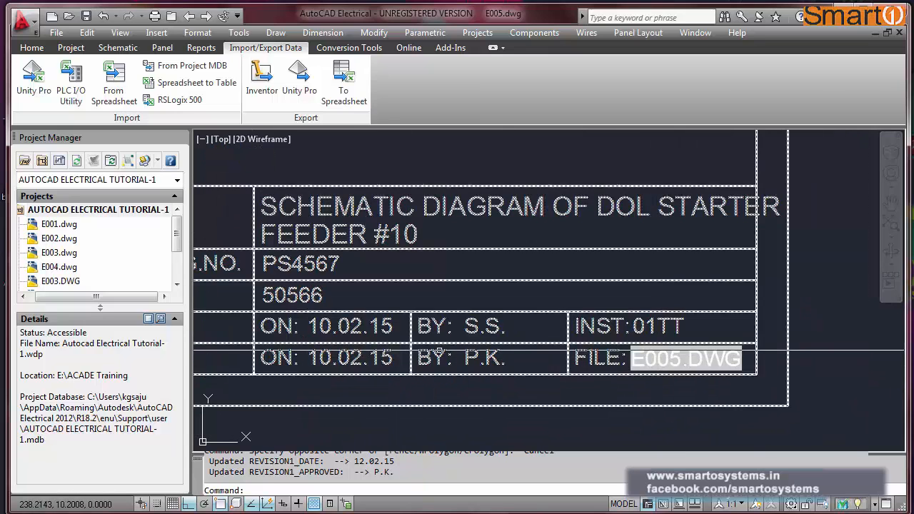
pyautogui.scroll(-5, 547, 343)
pyautogui.scroll(5, 262, 331)
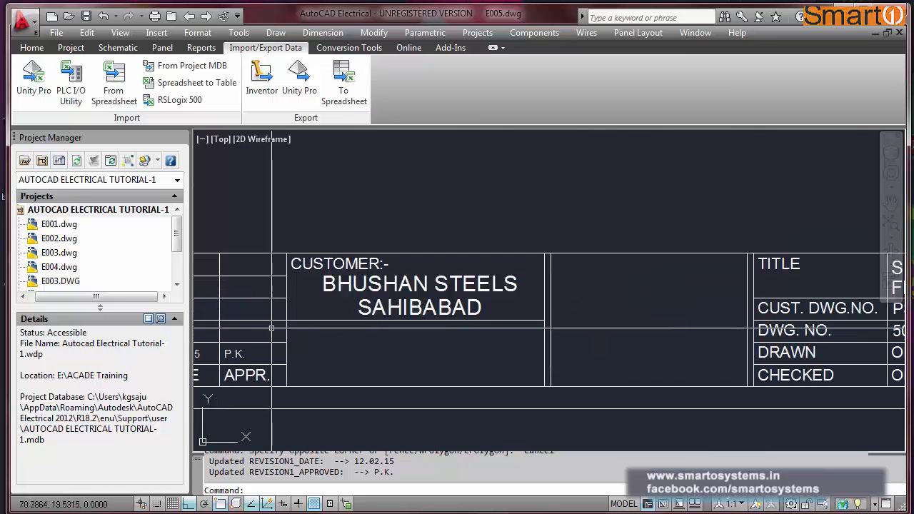
pyautogui.scroll(-6, 505, 340)
pyautogui.scroll(6, 421, 342)
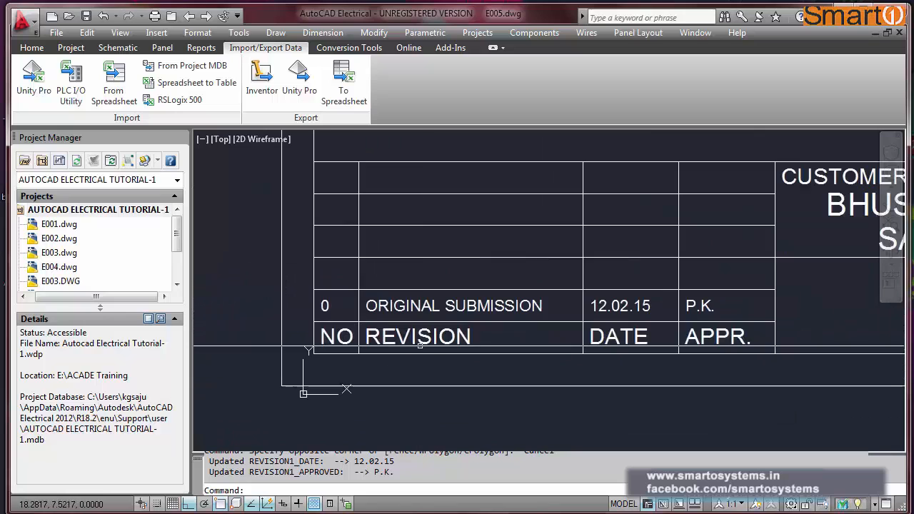
pyautogui.click(422, 346)
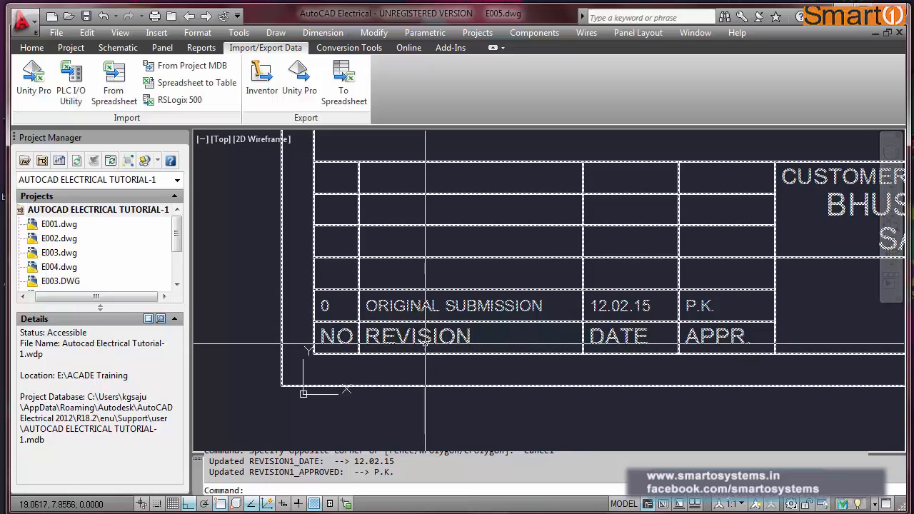
pyautogui.press('Escape')
pyautogui.scroll(-4, 427, 341)
pyautogui.scroll(4, 426, 335)
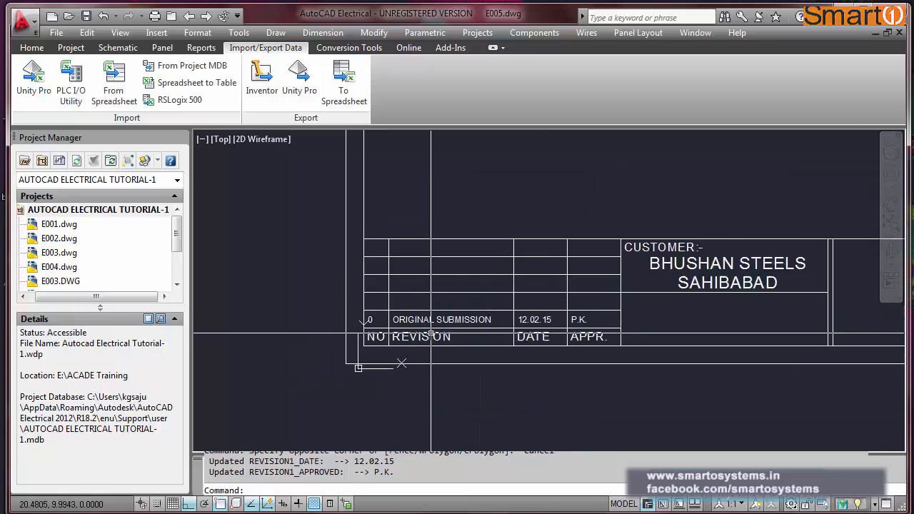
pyautogui.scroll(-5, 428, 333)
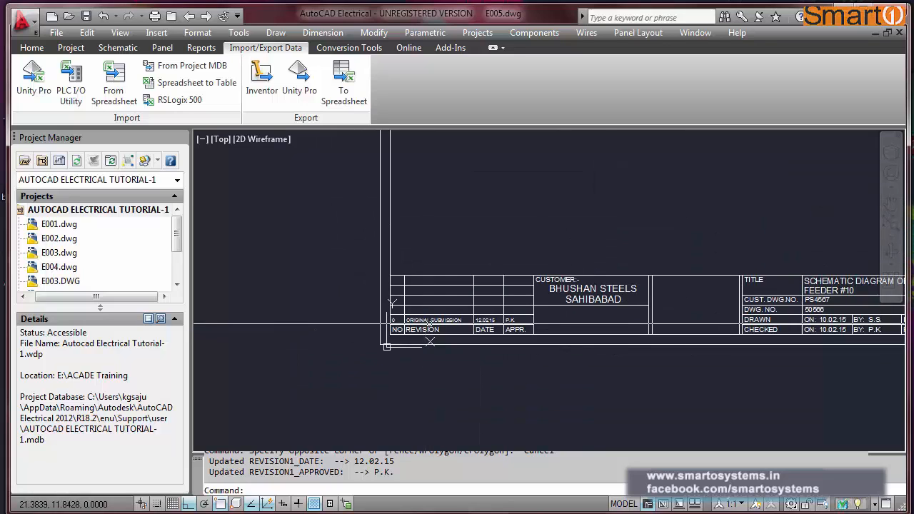
# Copy the whole title block frame horizontally about 350 units to the right of the original.
pyautogui.write('co')
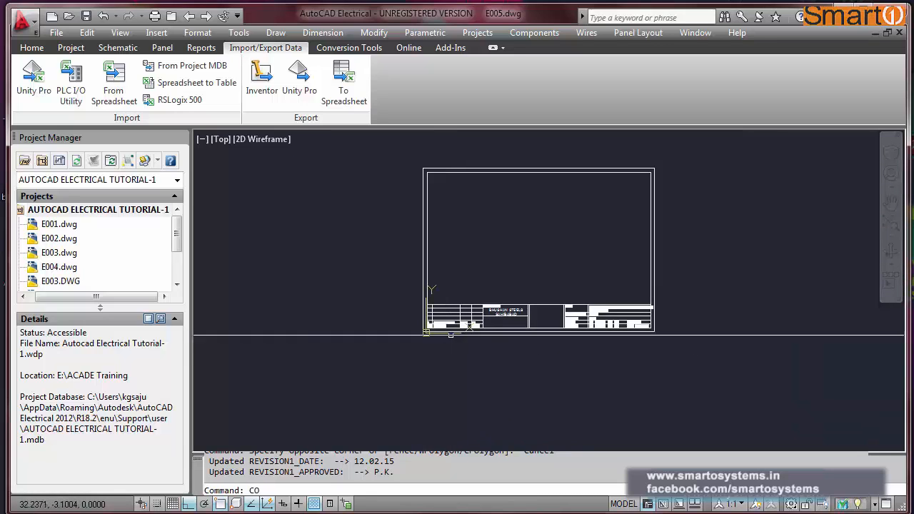
pyautogui.press('Return')
pyautogui.click(426, 333)
pyautogui.press('Return')
pyautogui.click(459, 332)
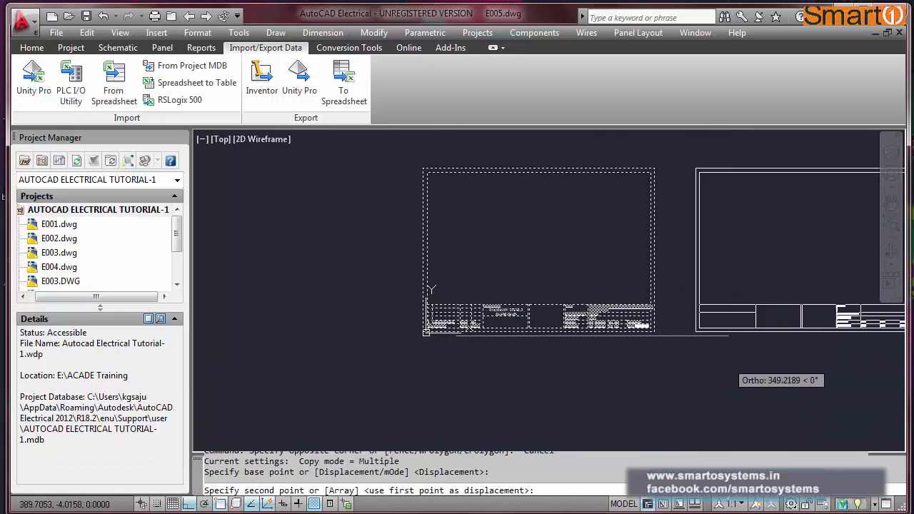
pyautogui.click(735, 355)
pyautogui.press('Escape')
# Explode the copied title block into its separate lines, texts and attribute definitions.
pyautogui.scroll(-4, 483, 356)
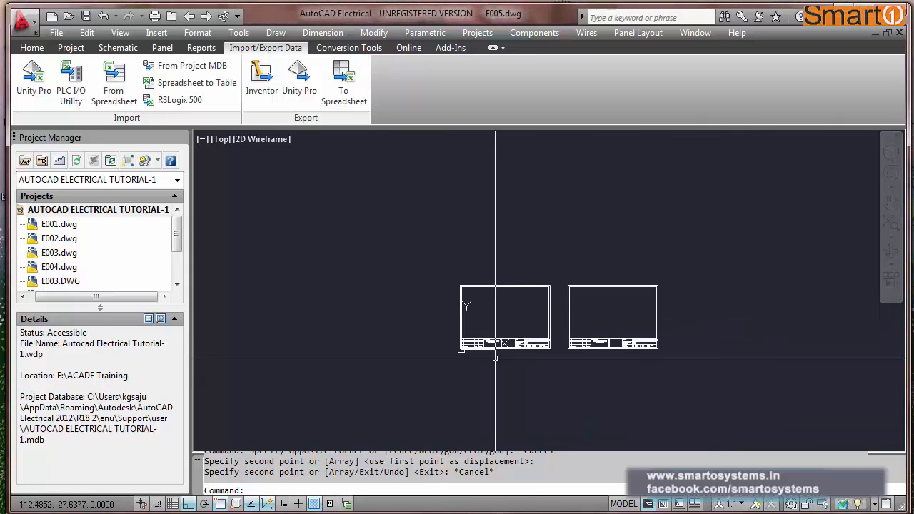
pyautogui.scroll(6, 627, 334)
pyautogui.write('x')
pyautogui.press('Return')
pyautogui.click(627, 334)
pyautogui.click(597, 353)
pyautogui.press('Return')
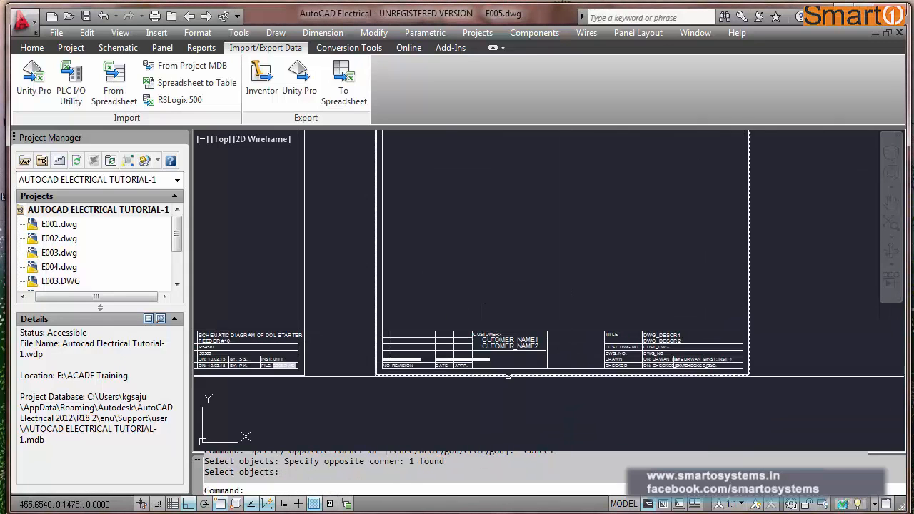
# Examine the attribute tags in the revision table of the exploded title block copy.
pyautogui.scroll(6, 407, 360)
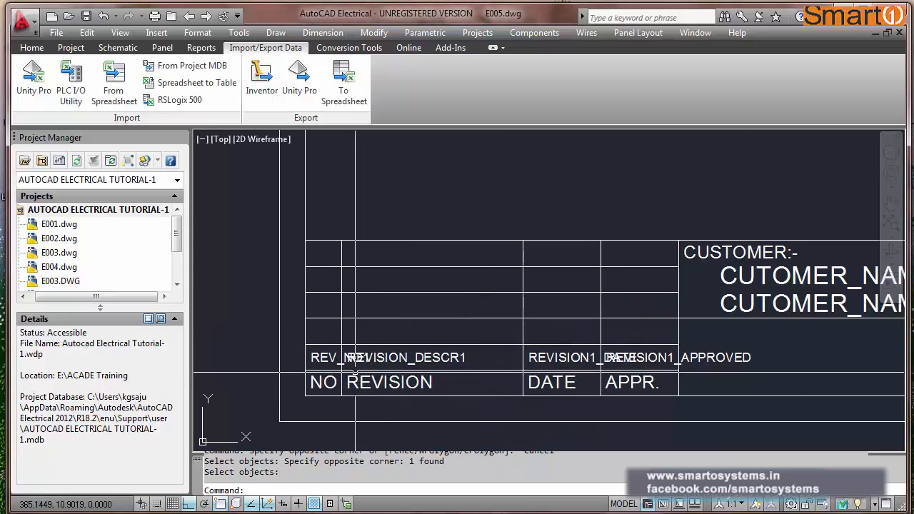
pyautogui.scroll(-5, 331, 363)
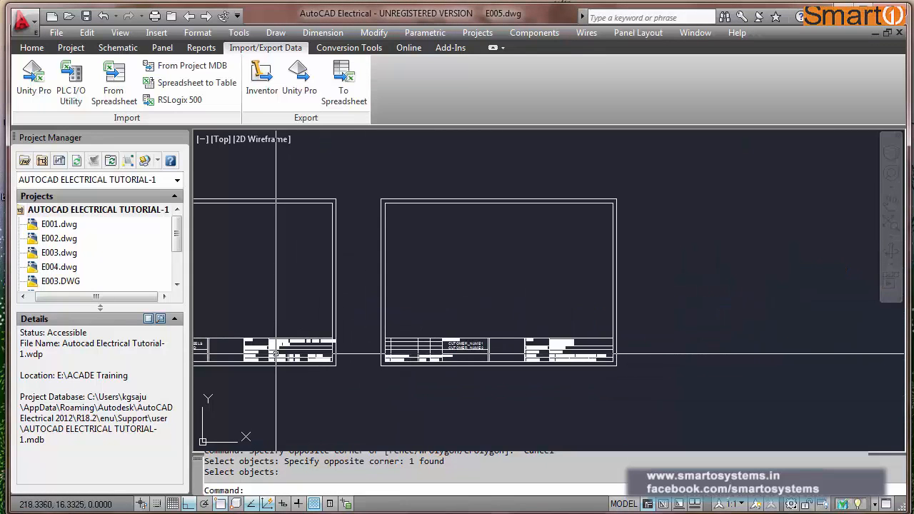
pyautogui.scroll(3, 380, 333)
pyautogui.scroll(2, 380, 333)
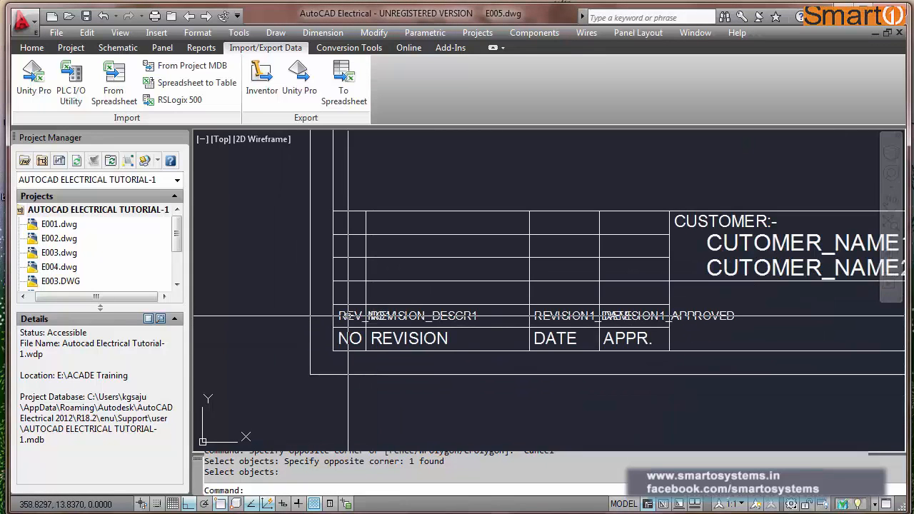
pyautogui.press('Escape')
pyautogui.scroll(2, 355, 318)
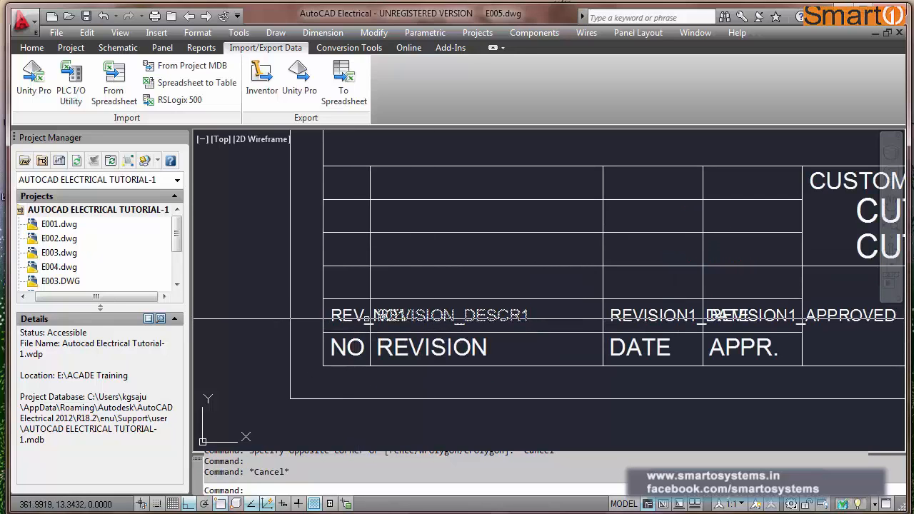
pyautogui.scroll(-2, 375, 312)
pyautogui.write('c')
pyautogui.press('Return')
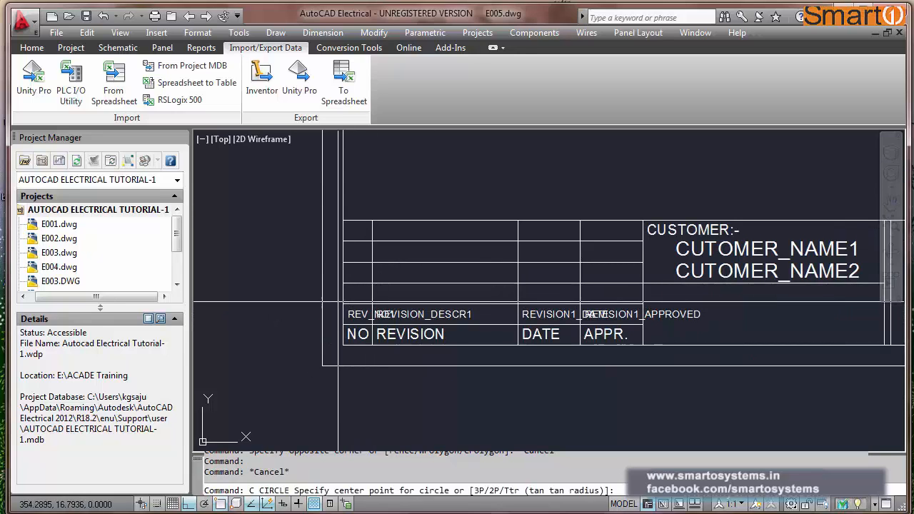
pyautogui.click(338, 301)
pyautogui.press('Escape')
pyautogui.write('Co')
pyautogui.press('Return')
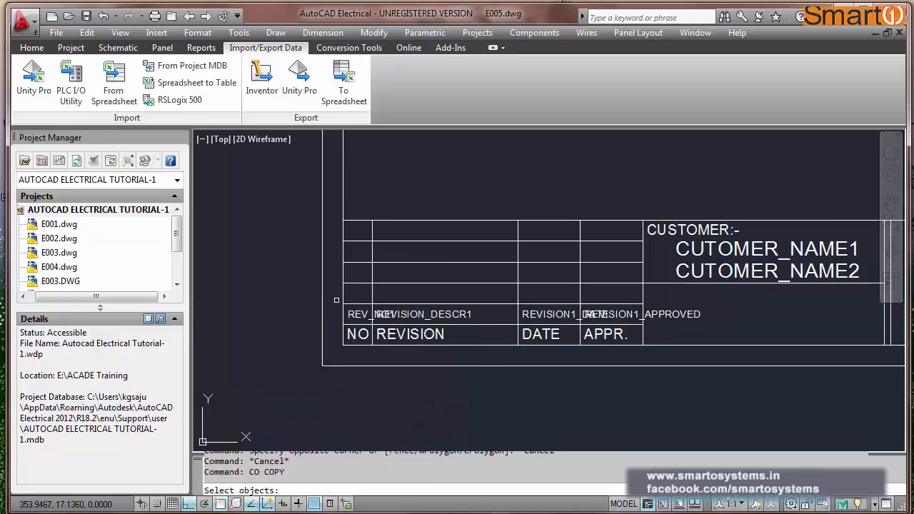
pyautogui.click(333, 302)
pyautogui.click(720, 323)
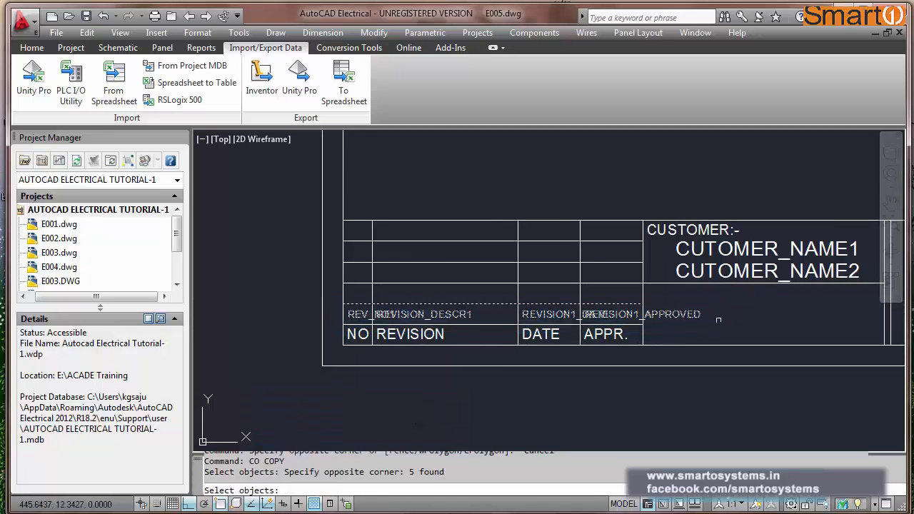
pyautogui.press('Escape')
# Copy the four revision attribute definitions (number, description, date, approved) up by one row in the revision table.
pyautogui.press('Return')
pyautogui.click(329, 297)
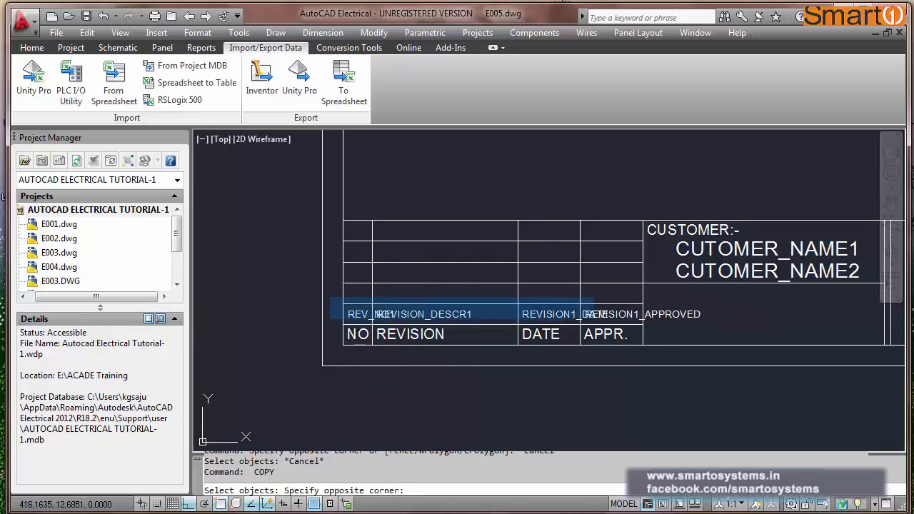
pyautogui.click(638, 321)
pyautogui.click(657, 311)
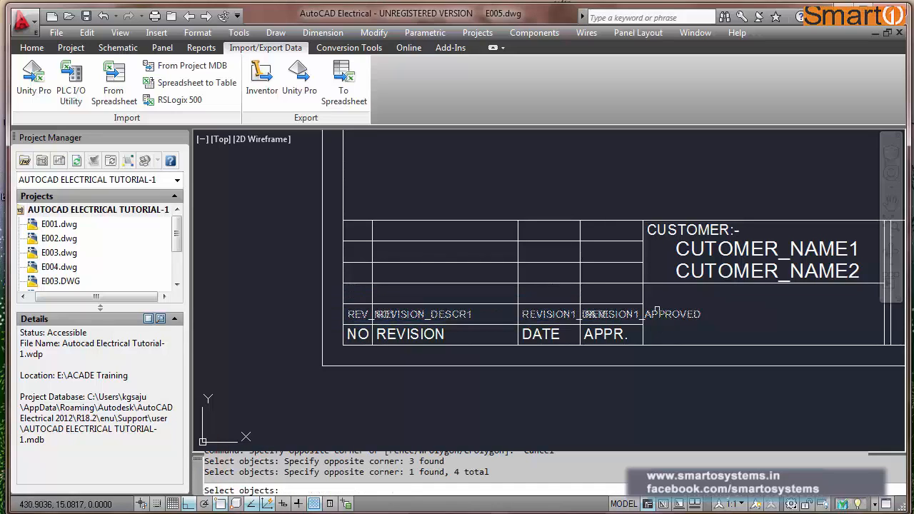
pyautogui.press('Return')
pyautogui.click(344, 305)
pyautogui.click(344, 284)
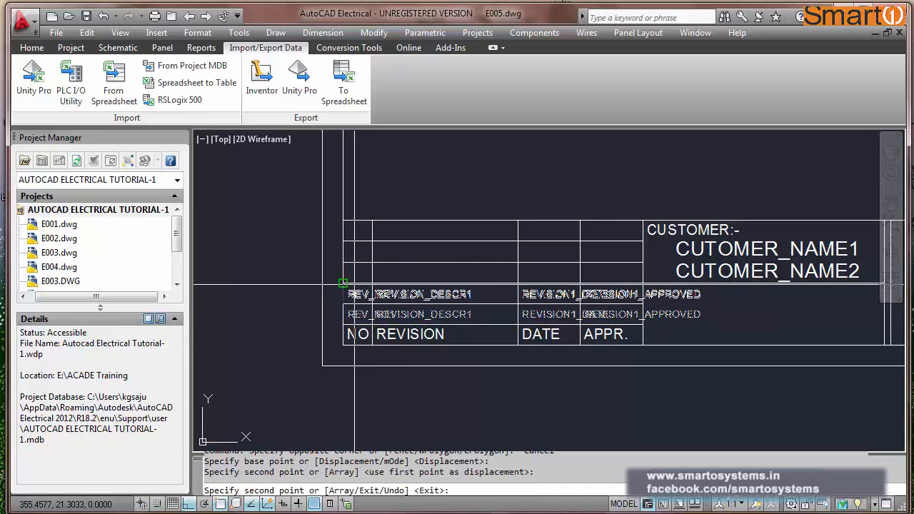
pyautogui.press('Escape')
# Set the copied revision number attribute's tag to REV_NO2 and its prompt to REV NUMBER2.
pyautogui.doubleClick(381, 279)
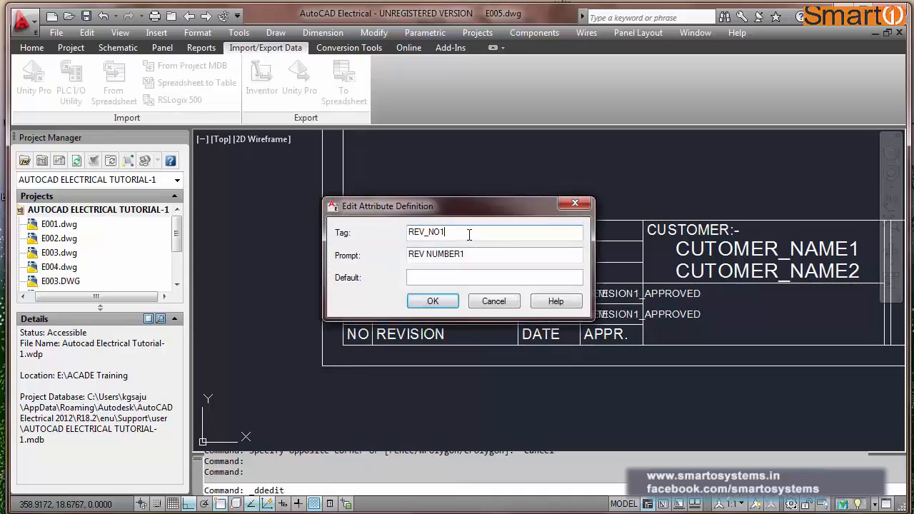
pyautogui.click(493, 260)
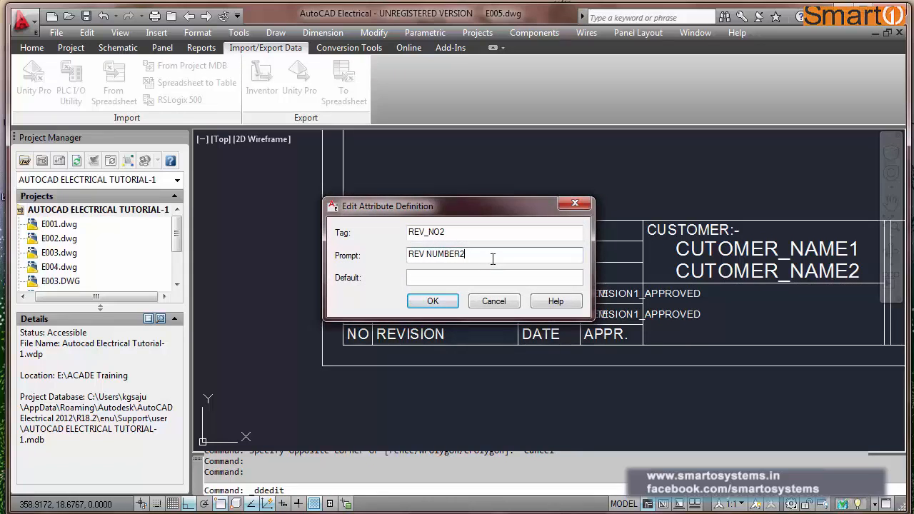
pyautogui.press('Return')
pyautogui.press('Escape')
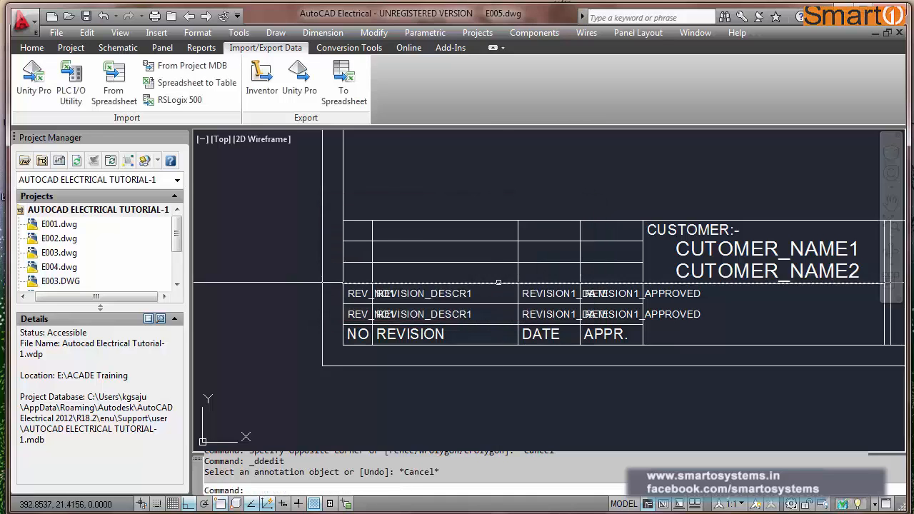
# Erase the entire exploded title block copy beside the original sheet.
pyautogui.scroll(-5, 465, 174)
pyautogui.write('E')
pyautogui.press('Return')
pyautogui.click(467, 147)
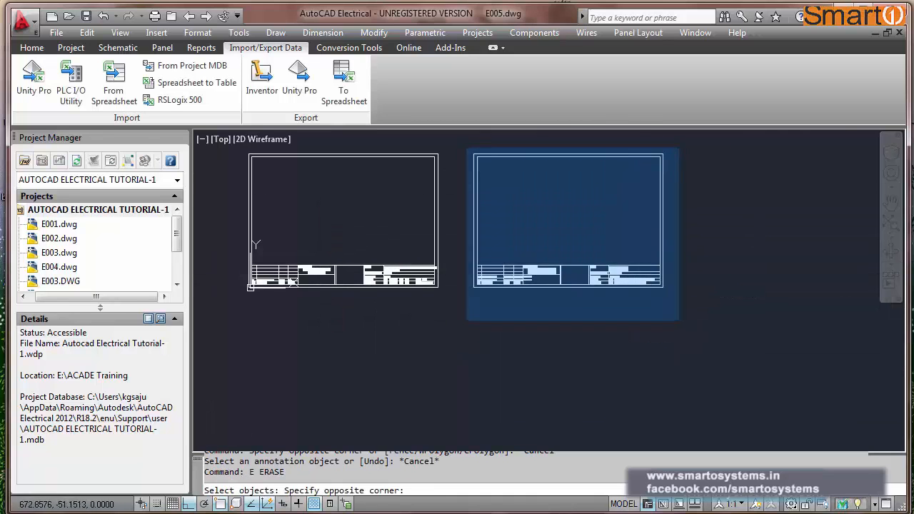
pyautogui.click(680, 322)
pyautogui.press('Return')
# Zoom to the drawing's extents and save the drawing.
pyautogui.write('Z')
pyautogui.press('Return')
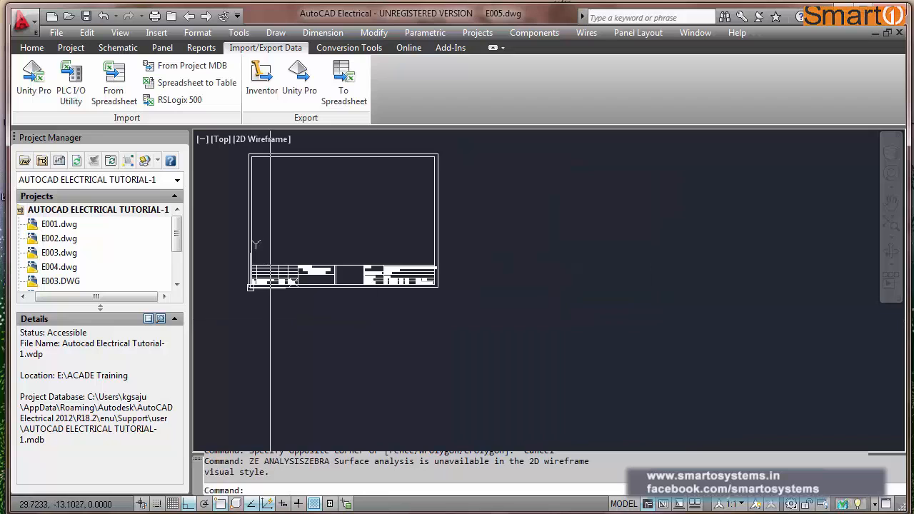
pyautogui.press('Escape')
pyautogui.press('Escape')
pyautogui.scroll(6, 254, 280)
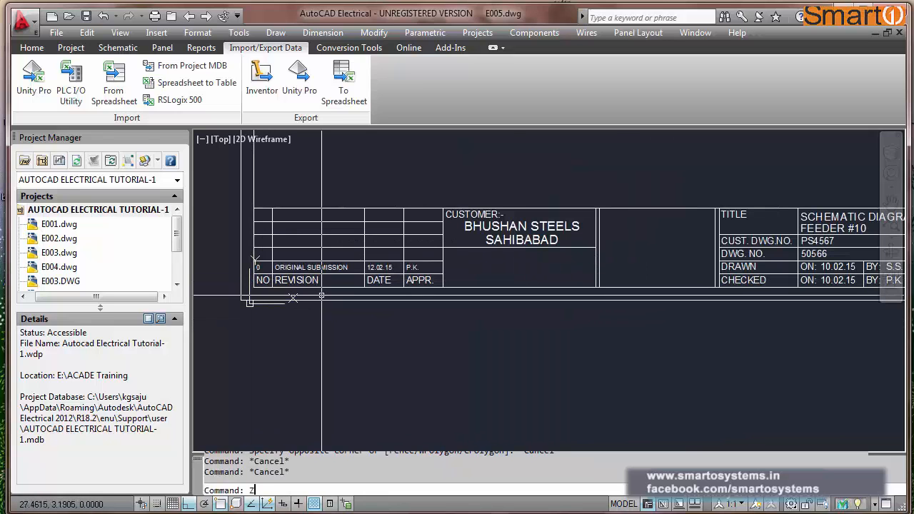
pyautogui.write('Z')
pyautogui.press('Return')
pyautogui.press('Escape')
pyautogui.write('Z')
pyautogui.press('Return')
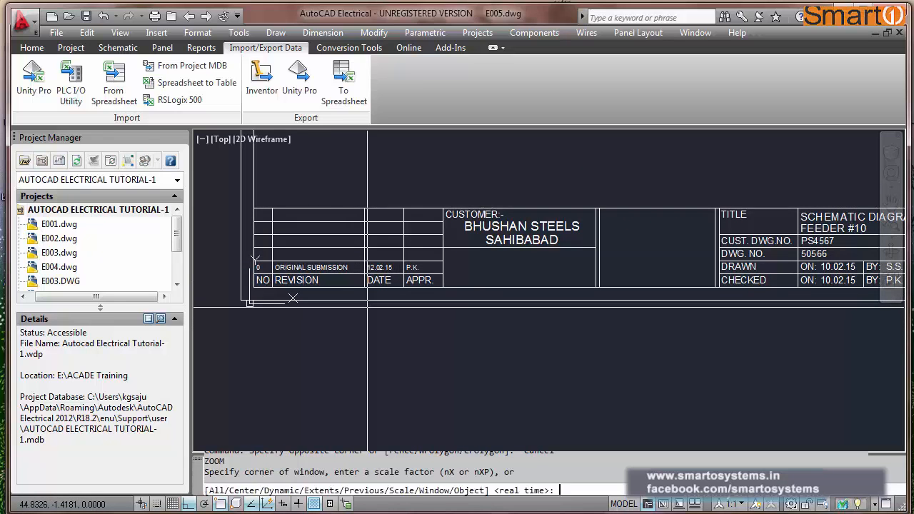
pyautogui.write('E')
pyautogui.press('Return')
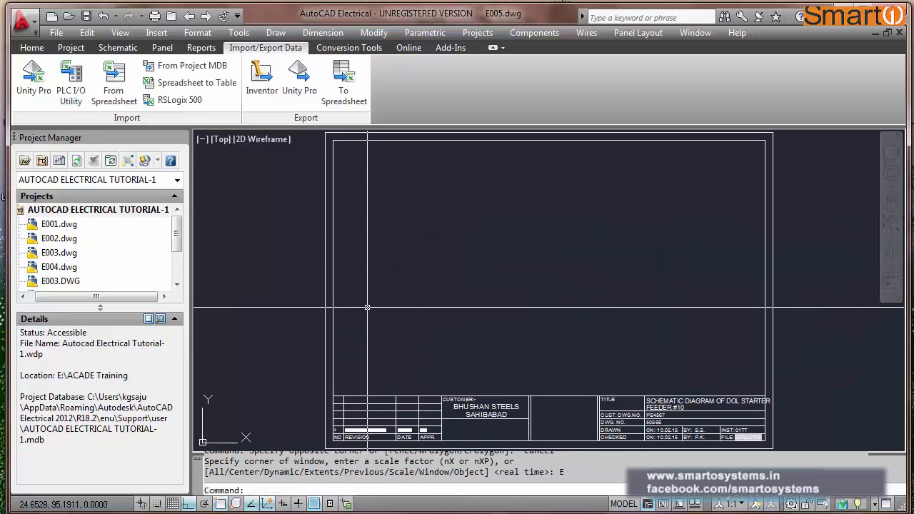
pyautogui.hotkey('ctrl', 's')
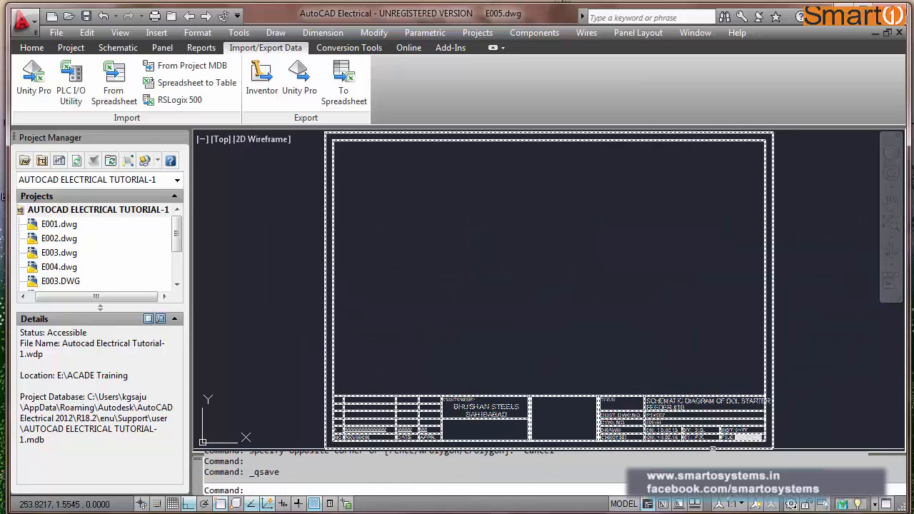
# Examine the INST and FILE fields of the title block up close, and return to the full sheet.
pyautogui.scroll(13, 745, 437)
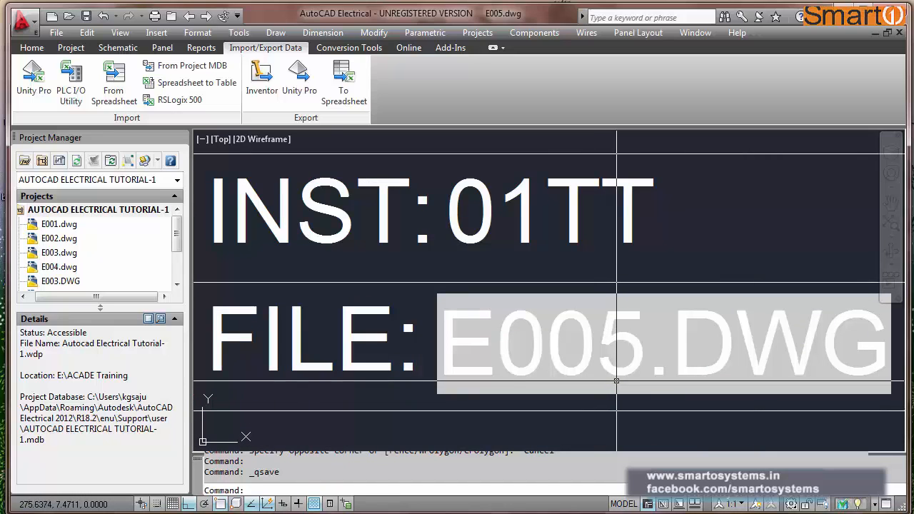
pyautogui.write('e')
pyautogui.press('Return')
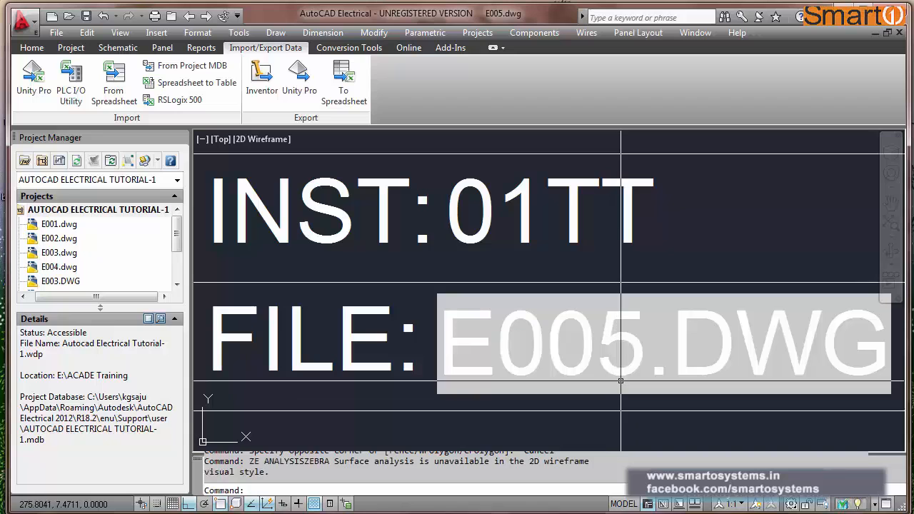
pyautogui.press('Escape')
pyautogui.write('Z')
pyautogui.press('Return')
pyautogui.write('e')
pyautogui.press('Return')
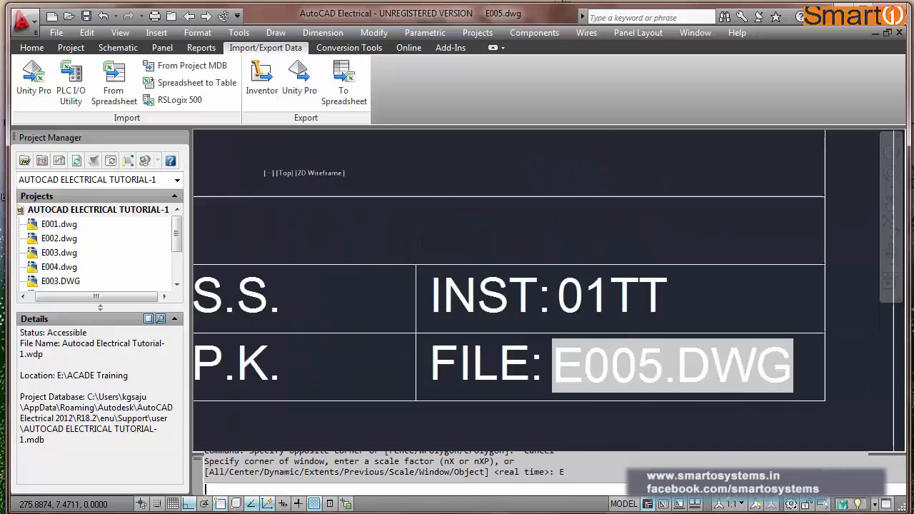
# Save the drawing under the new name E006 in the ACADE Training folder and check the title block's FILE field.
pyautogui.hotkey('ctrl', 's')
pyautogui.write('SAVE')
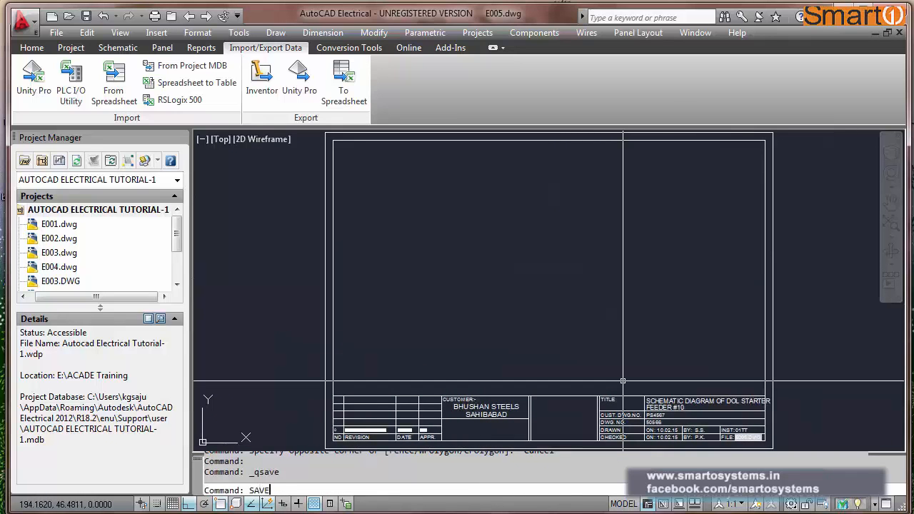
pyautogui.write('AS')
pyautogui.press('Return')
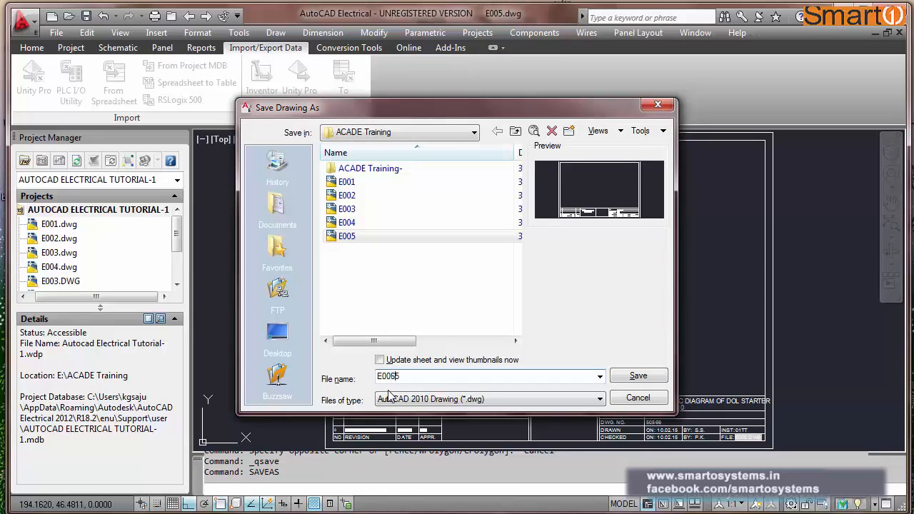
pyautogui.press('Return')
pyautogui.scroll(3, 773, 457)
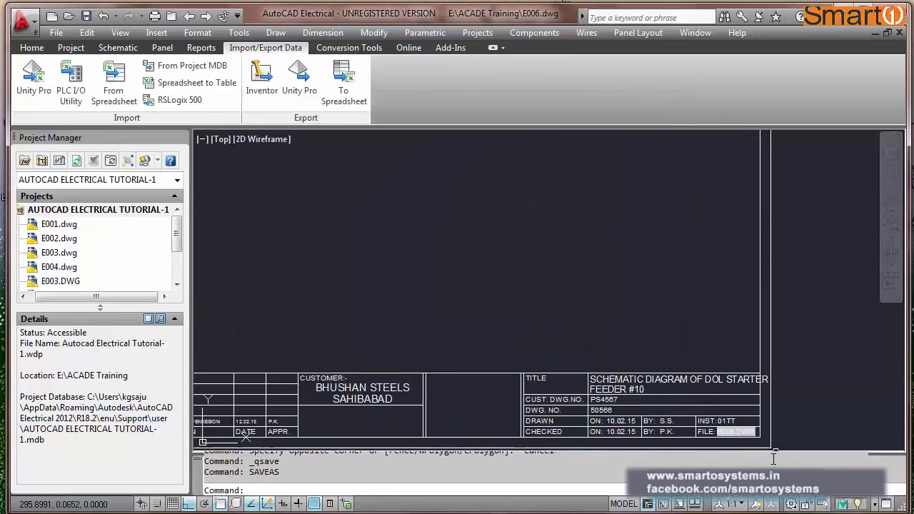
pyautogui.scroll(8, 754, 444)
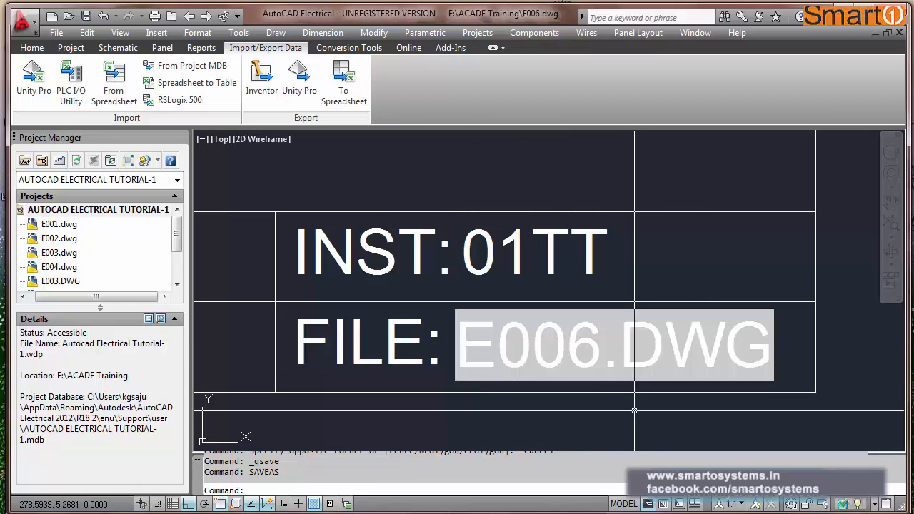
pyautogui.press('Escape')
pyautogui.press('Escape')
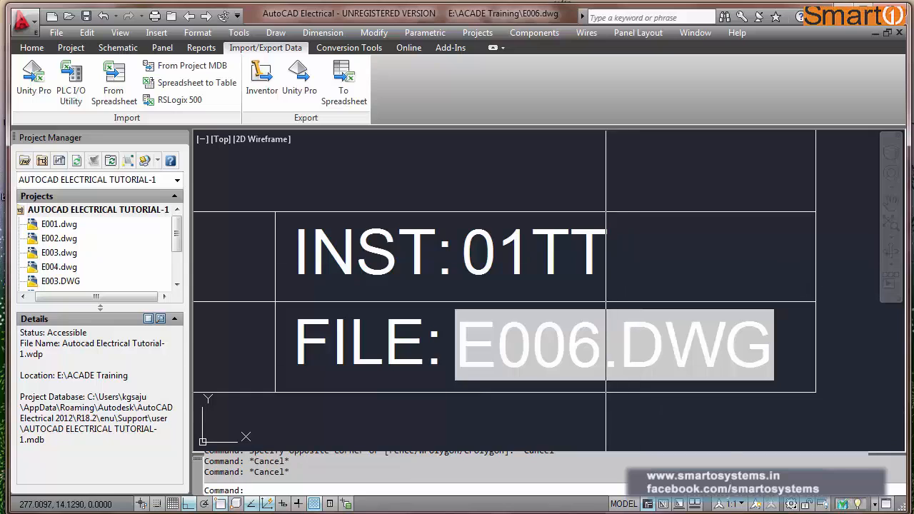
# Set the sheet value to 6 in the drawing properties and reopen them to check the entry.
pyautogui.click(118, 50)
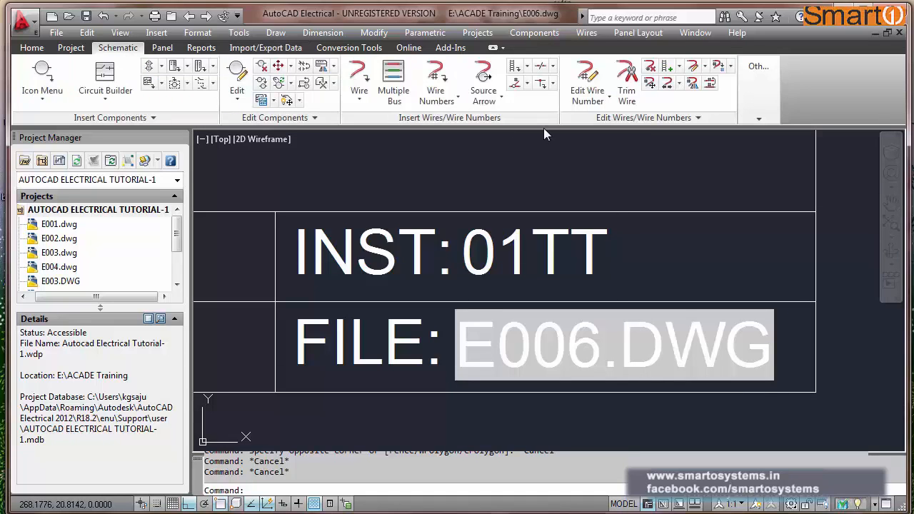
pyautogui.click(754, 105)
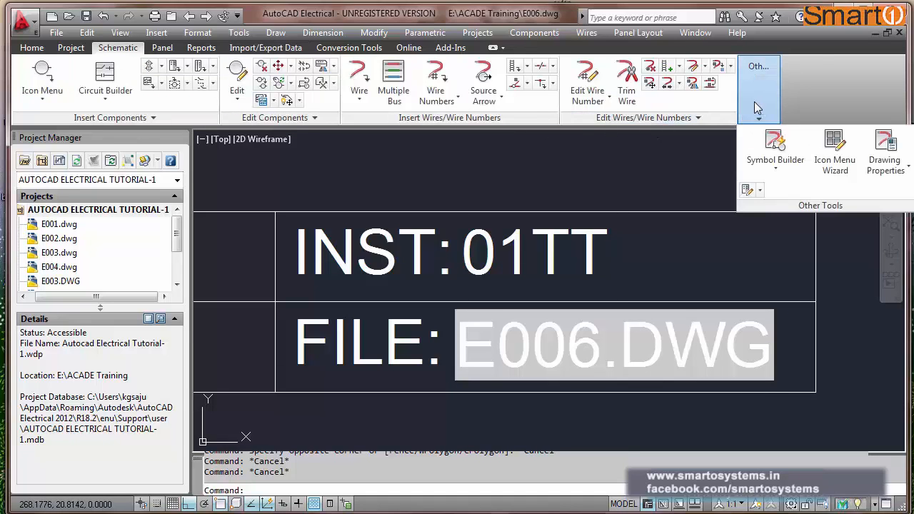
pyautogui.click(883, 149)
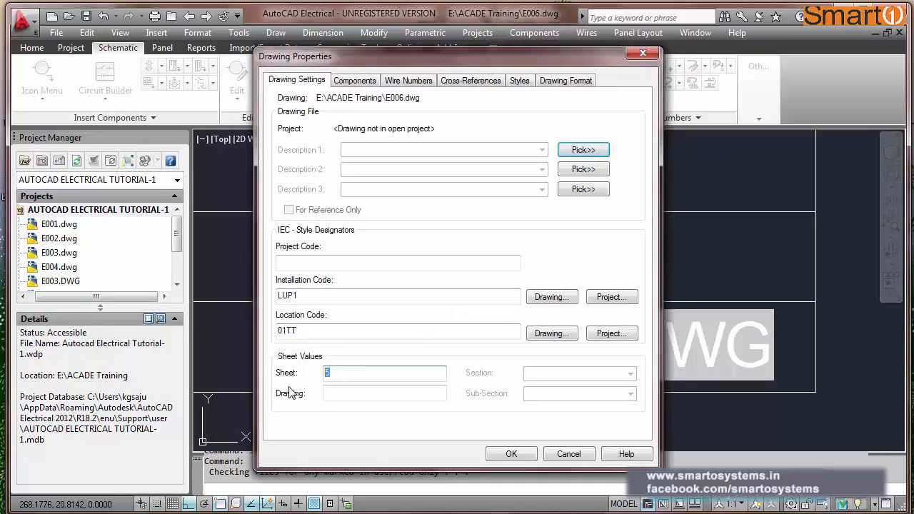
pyautogui.click(511, 454)
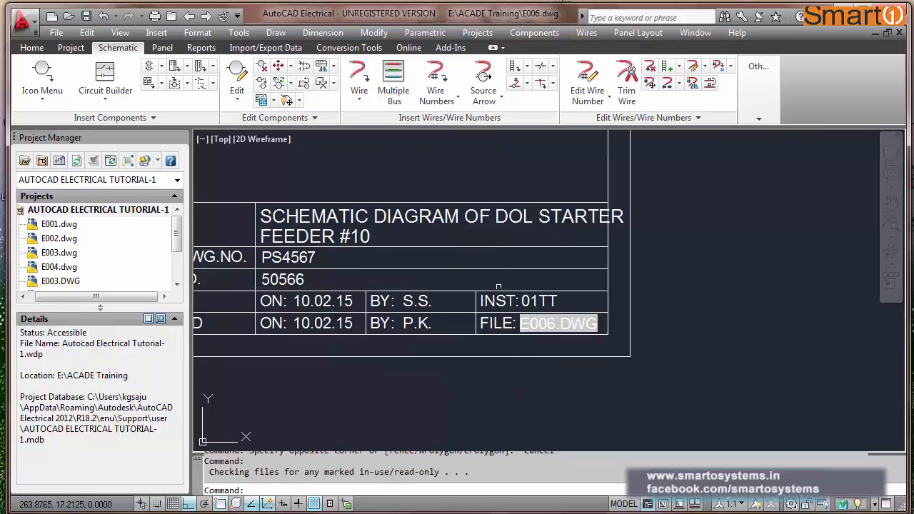
pyautogui.scroll(-2, 512, 290)
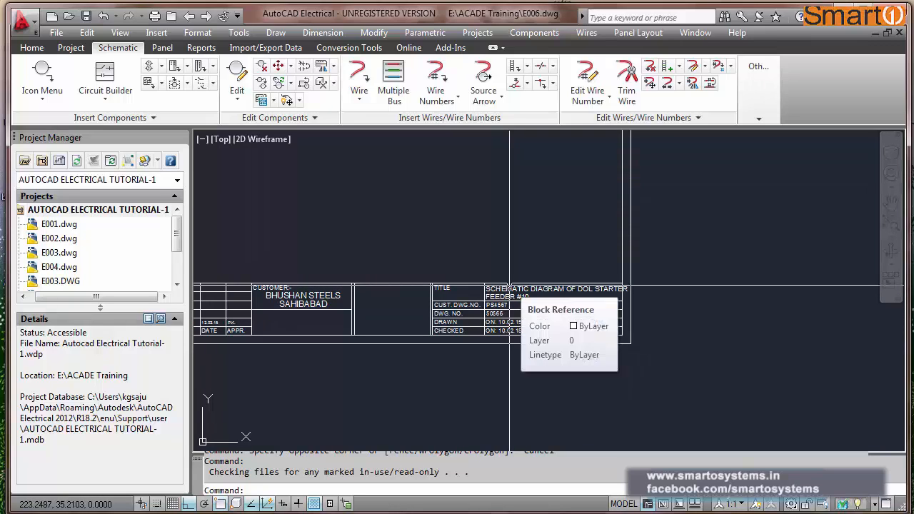
pyautogui.moveTo(757, 91)
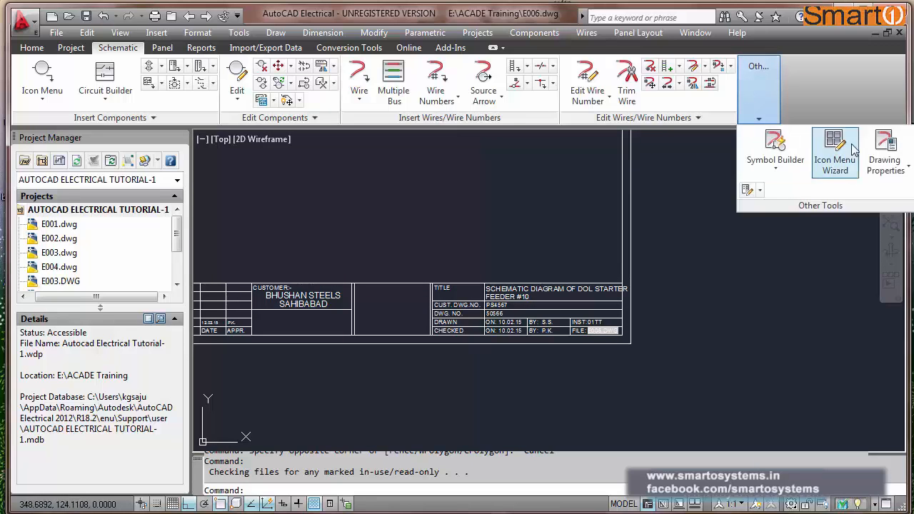
pyautogui.click(885, 144)
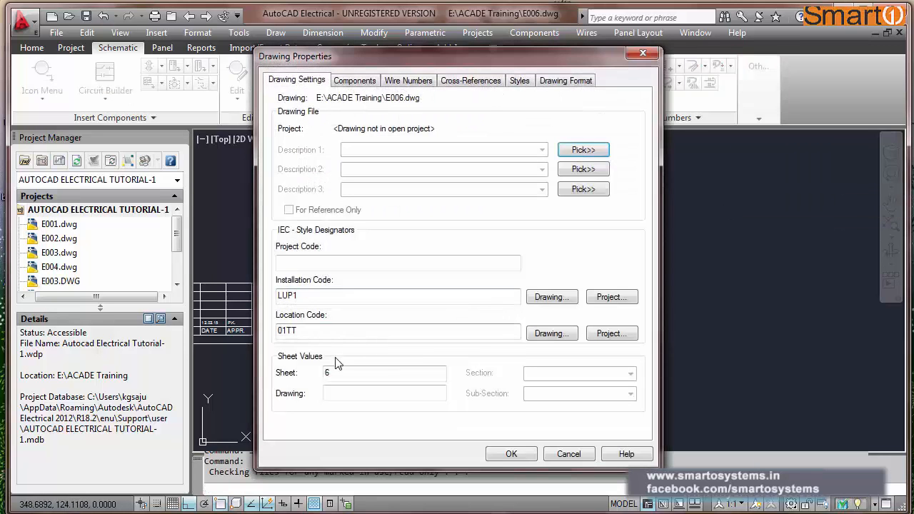
pyautogui.press('Escape')
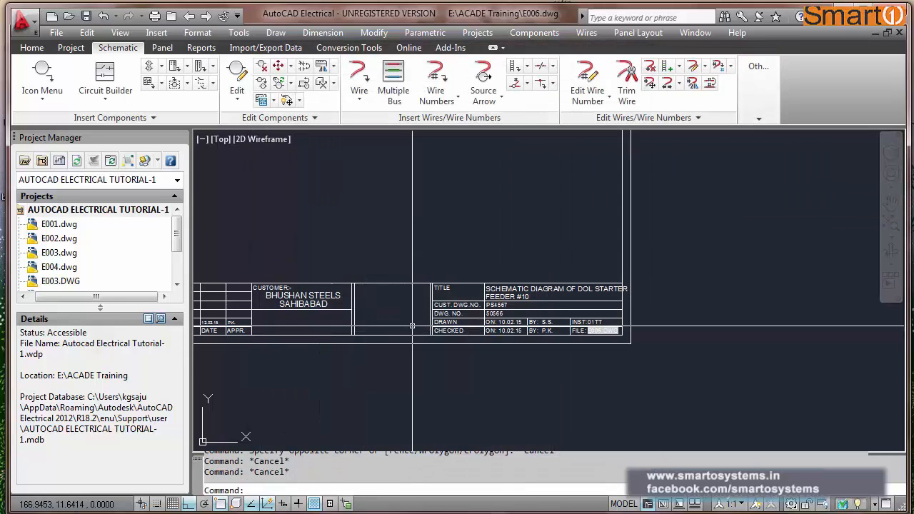
# Add the active drawing E006.dwg to the AUTOCAD ELECTRICAL TUTORIAL-1 project and view its details in the project's drawing list.
pyautogui.write('z')
pyautogui.press('Return')
pyautogui.write('E')
pyautogui.press('Return')
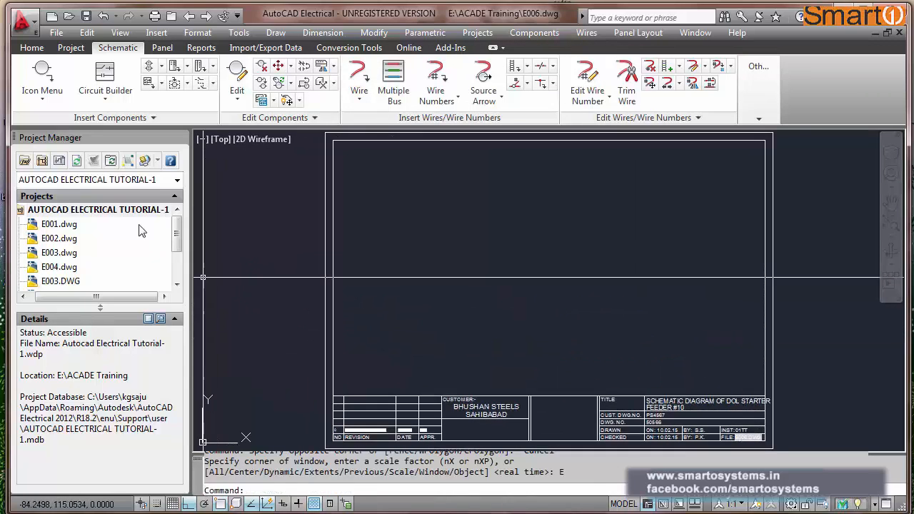
pyautogui.rightClick(113, 213)
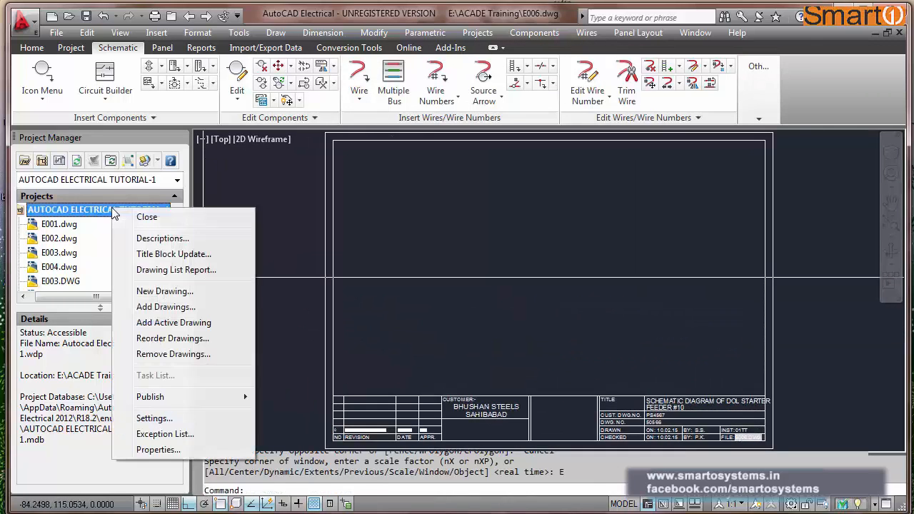
pyautogui.click(230, 324)
pyautogui.click(503, 287)
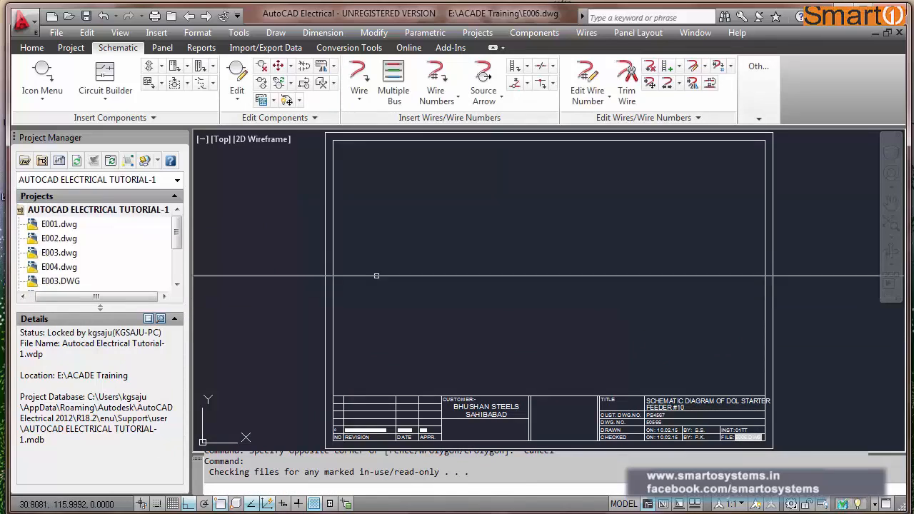
pyautogui.moveTo(179, 240); pyautogui.dragTo(178, 268)
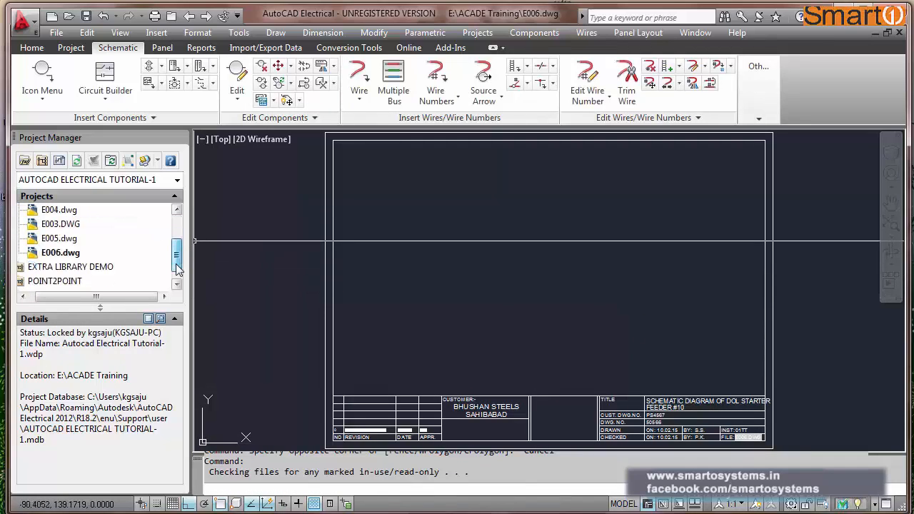
pyautogui.click(75, 240)
pyautogui.click(74, 253)
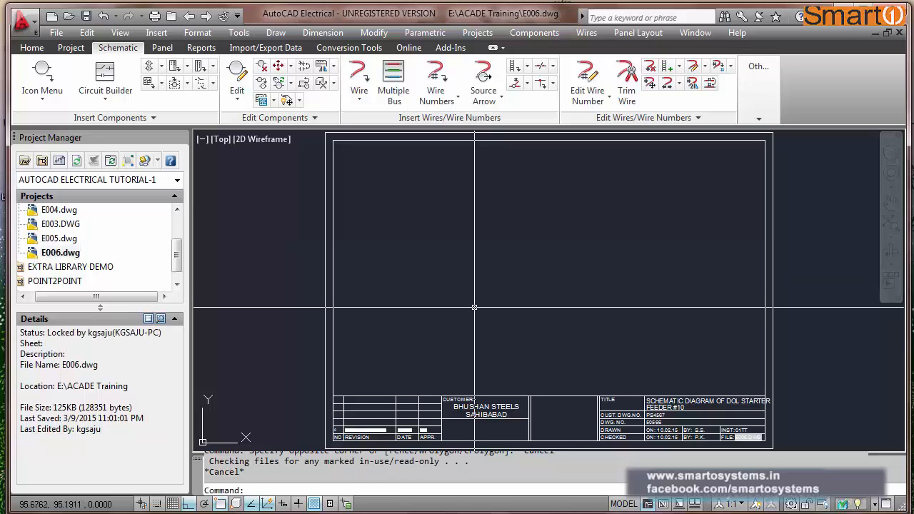
# Save the drawing under the new name E007 in the ACADE Training folder and check the title block's FILE field.
pyautogui.write('SAVAS')
pyautogui.press('Return')
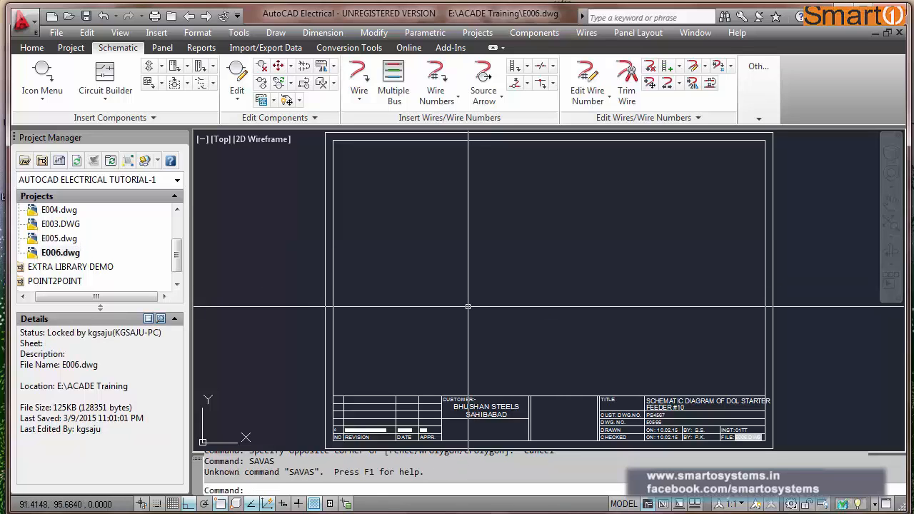
pyautogui.press('Escape')
pyautogui.write('SAVEAS')
pyautogui.press('Return')
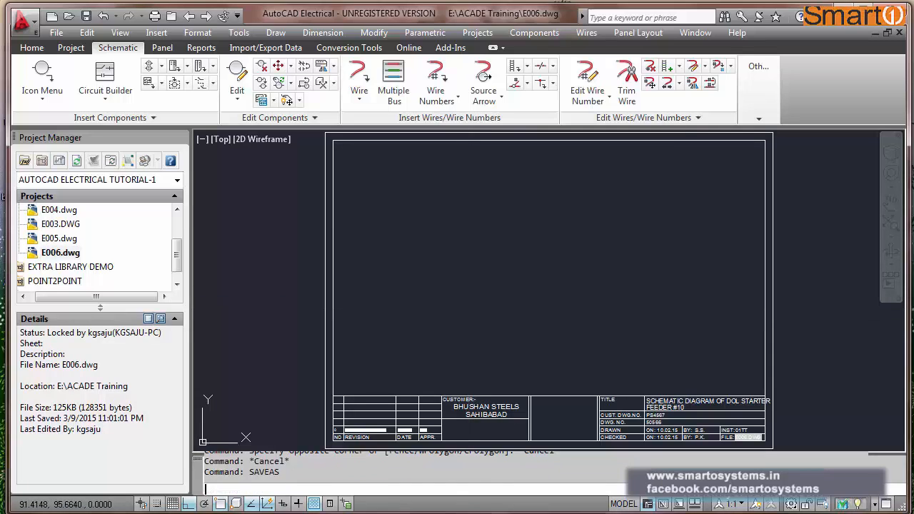
pyautogui.doubleClick(391, 380)
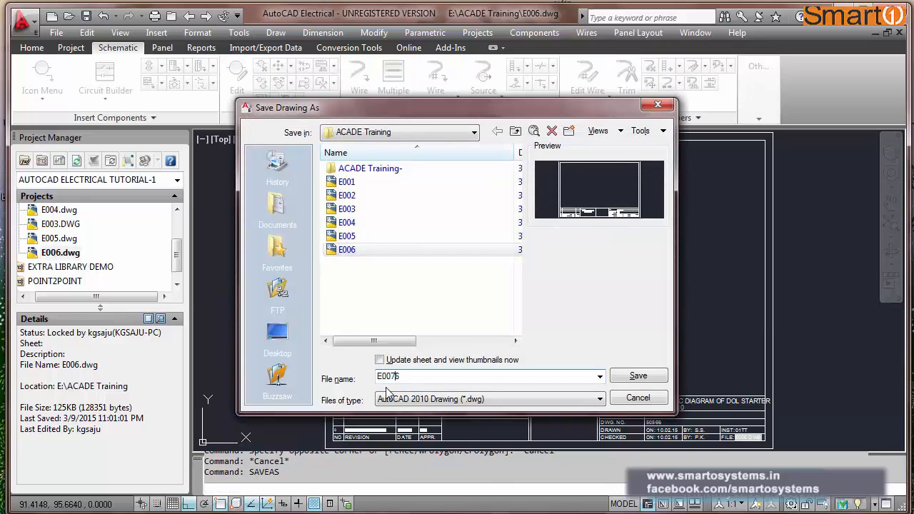
pyautogui.press('Return')
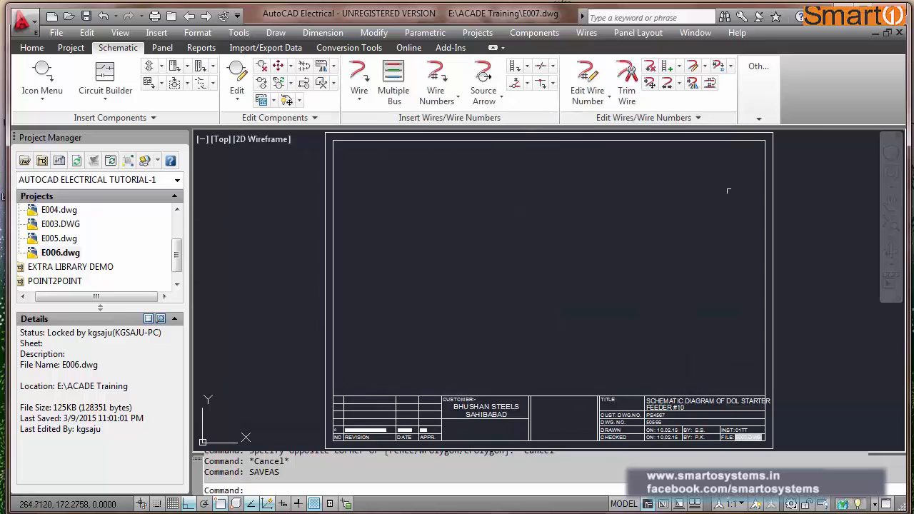
pyautogui.scroll(8, 736, 445)
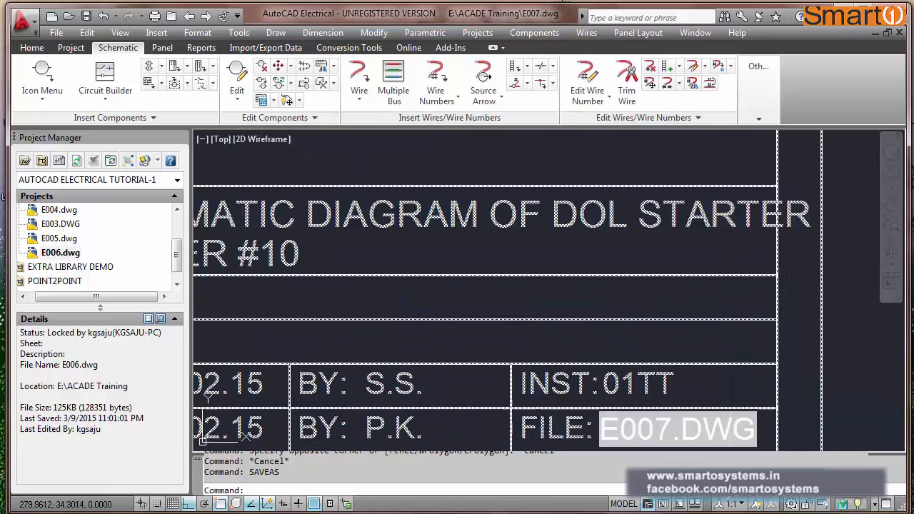
# Edit the sheet value in the drawing properties of E007 and accept the settings.
pyautogui.moveTo(761, 86)
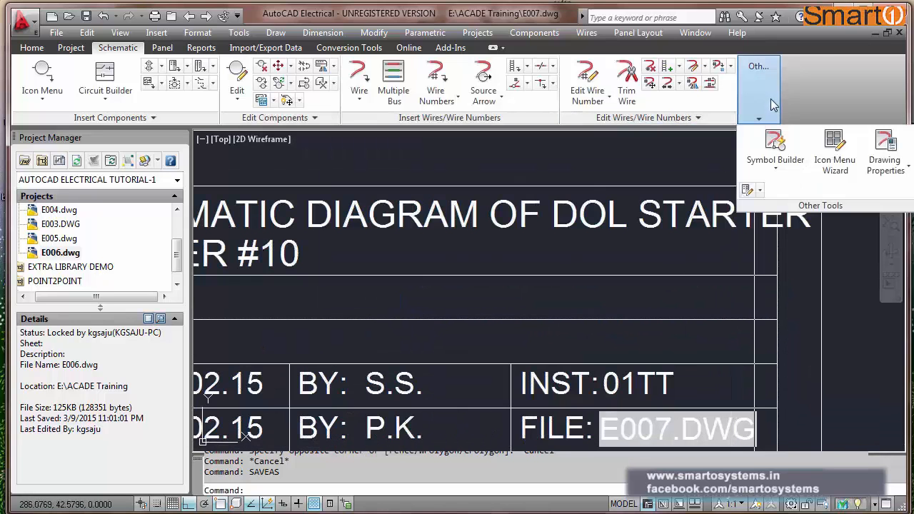
pyautogui.click(886, 153)
pyautogui.moveTo(351, 373); pyautogui.dragTo(303, 388)
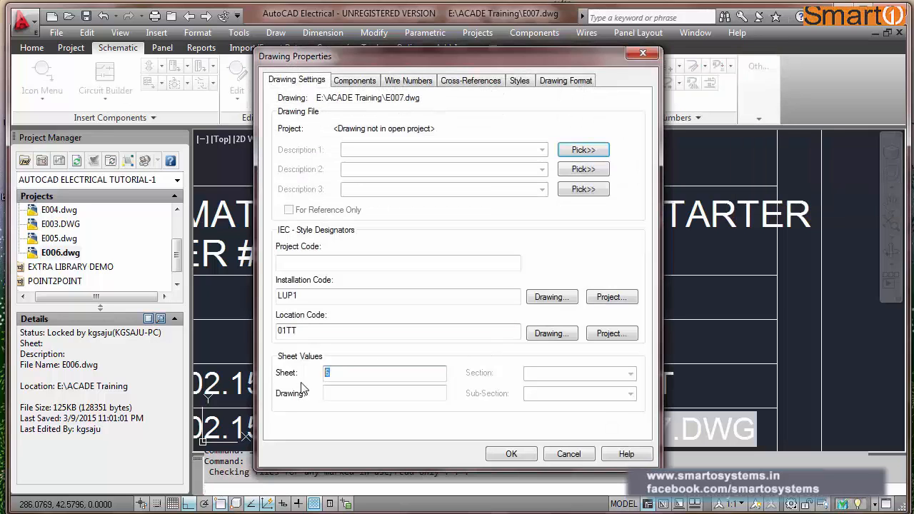
pyautogui.click(508, 455)
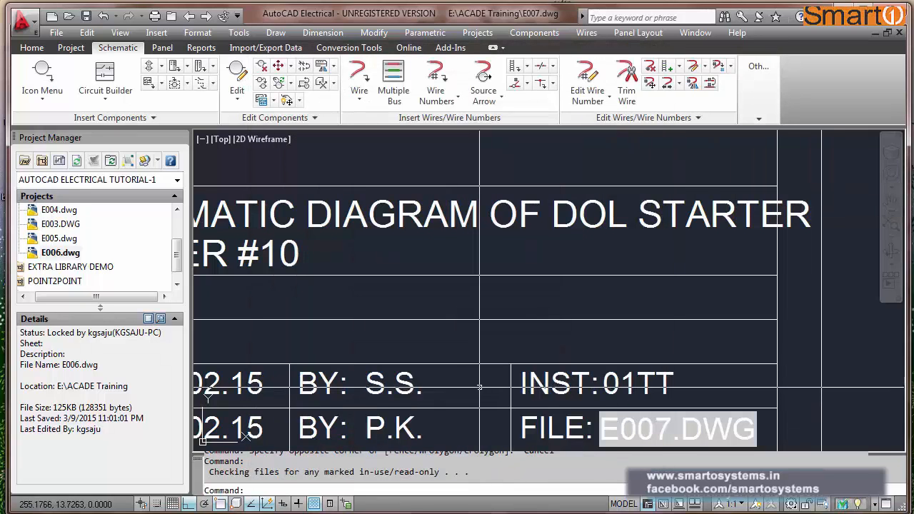
# Zoom to the drawing extents to show the full sheet and save drawing E007.
pyautogui.write('ze')
pyautogui.press('Return')
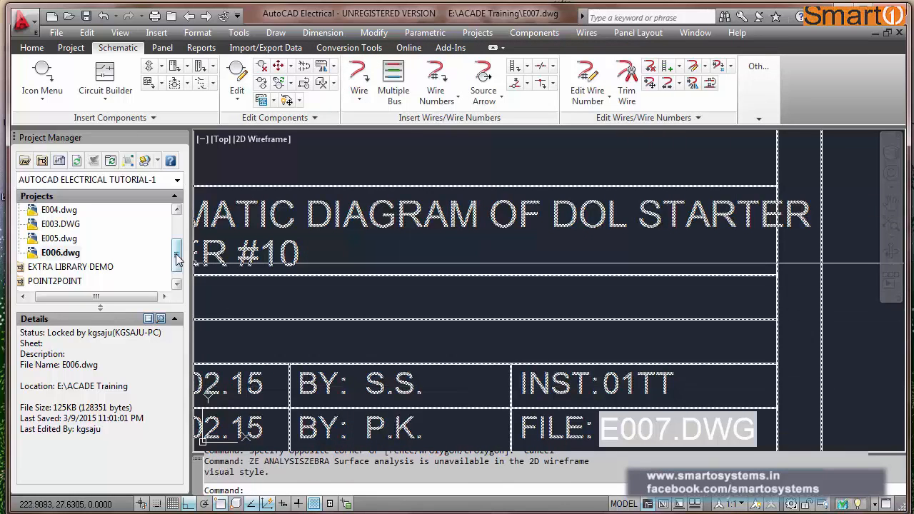
pyautogui.moveTo(178, 252); pyautogui.dragTo(178, 214)
pyautogui.press('Escape')
pyautogui.press('Escape')
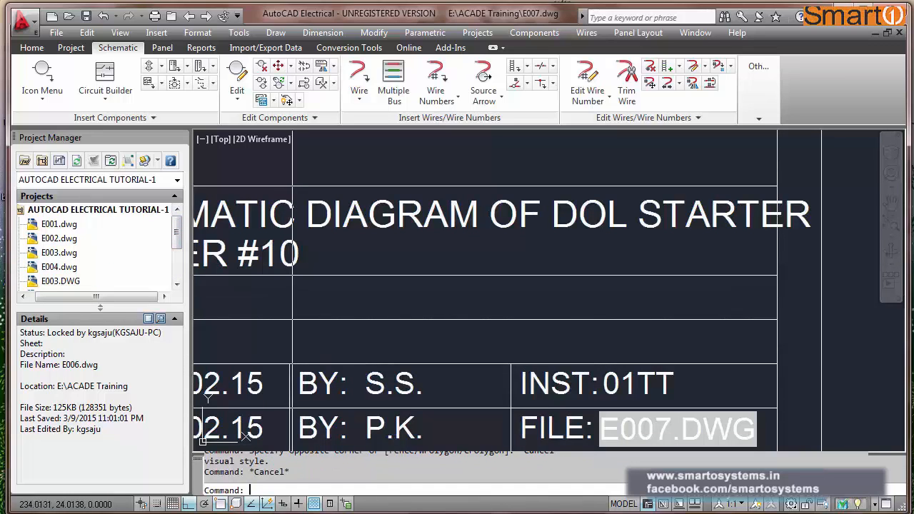
pyautogui.write('z')
pyautogui.press('Return')
pyautogui.write('e')
pyautogui.press('Return')
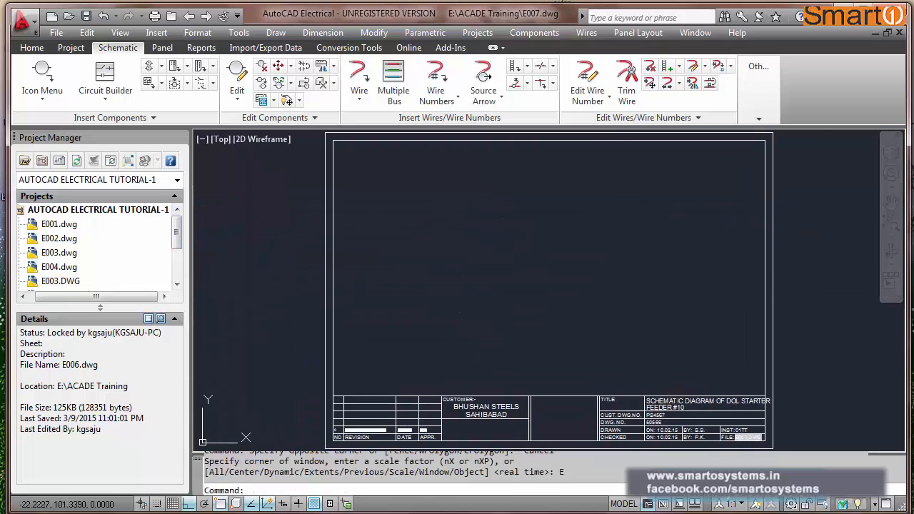
pyautogui.hotkey('ctrl', 's')
# Add the active drawing E007.dwg to the AUTOCAD ELECTRICAL TUTORIAL-1 project without applying the project default values, and check the drawing list.
pyautogui.rightClick(108, 213)
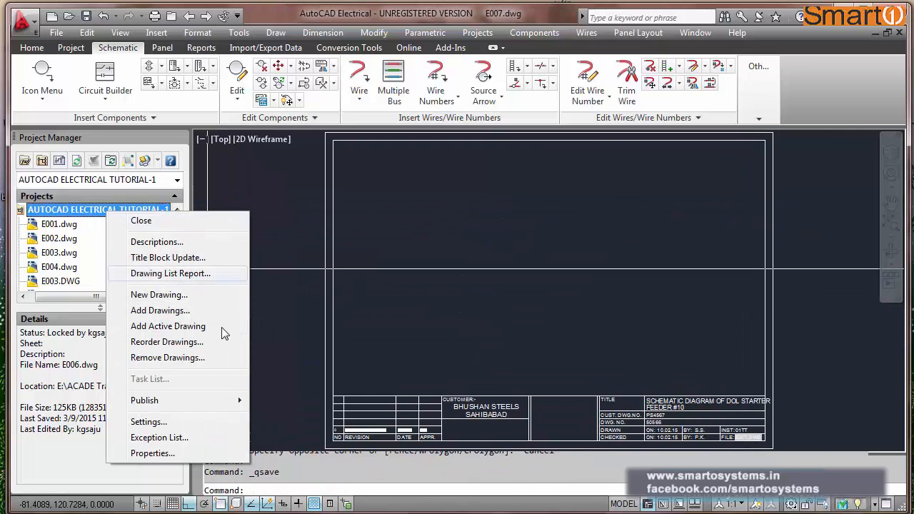
pyautogui.click(203, 330)
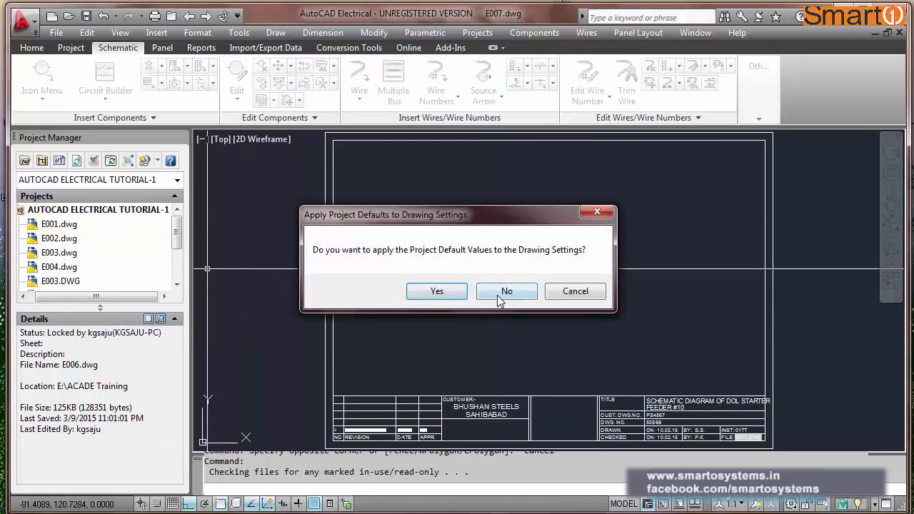
pyautogui.click(497, 292)
pyautogui.moveTo(177, 242); pyautogui.dragTo(179, 277)
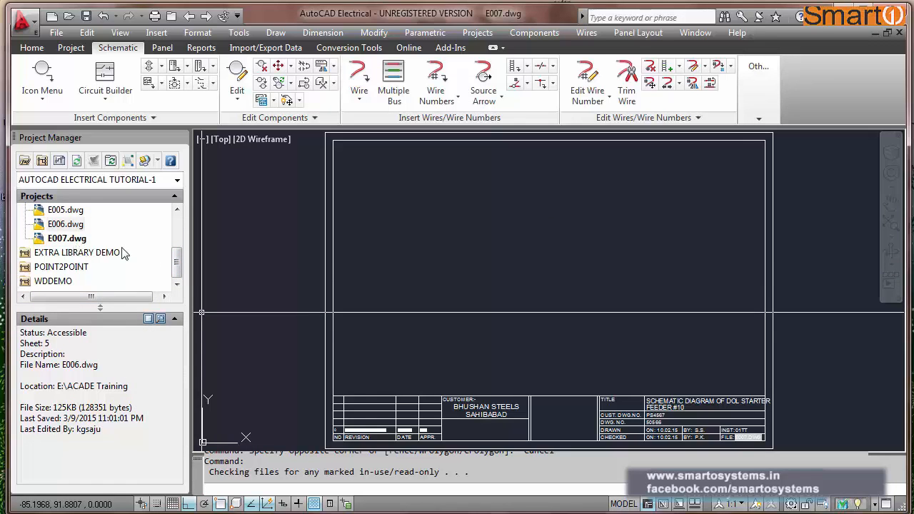
pyautogui.press('Escape')
pyautogui.press('Escape')
# Examine the FILE field of E007's title block up close and return to the full sheet.
pyautogui.scroll(2, 750, 443)
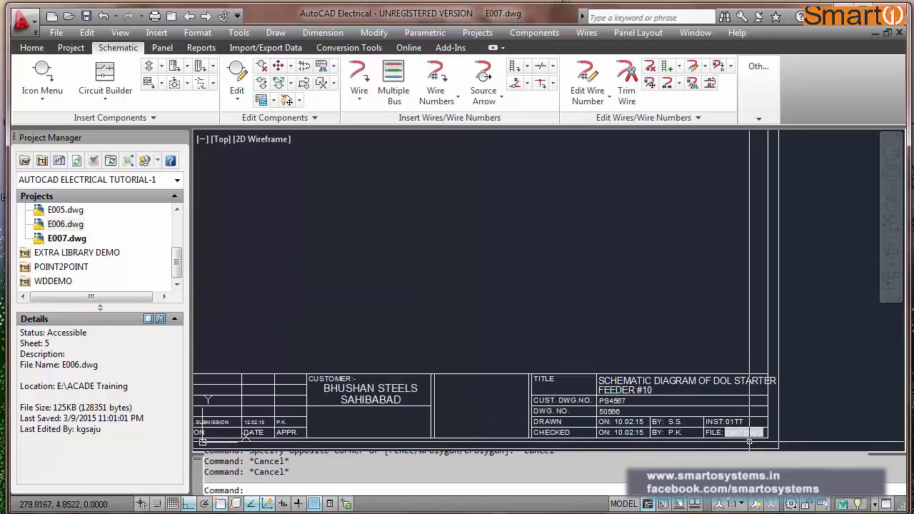
pyautogui.write('ZE')
pyautogui.press('Return')
pyautogui.press('Escape')
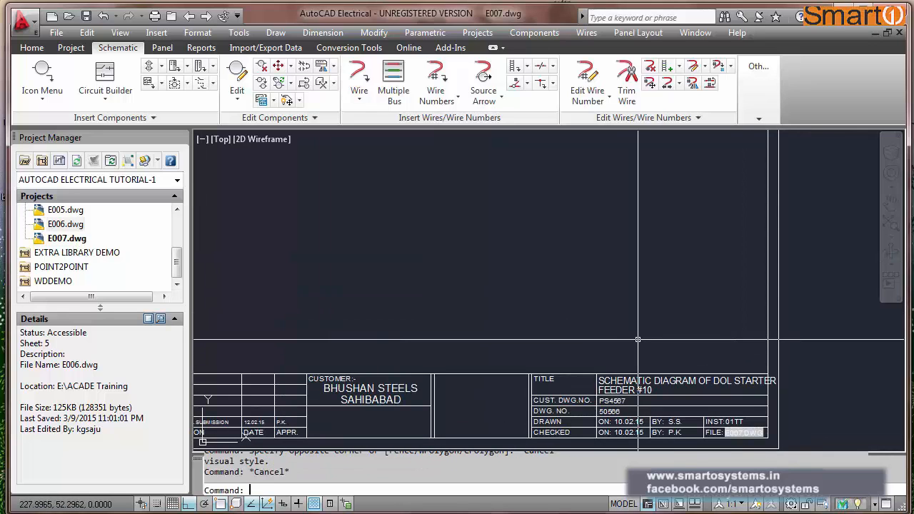
pyautogui.write('z')
pyautogui.press('Return')
pyautogui.write('e')
pyautogui.press('Return')
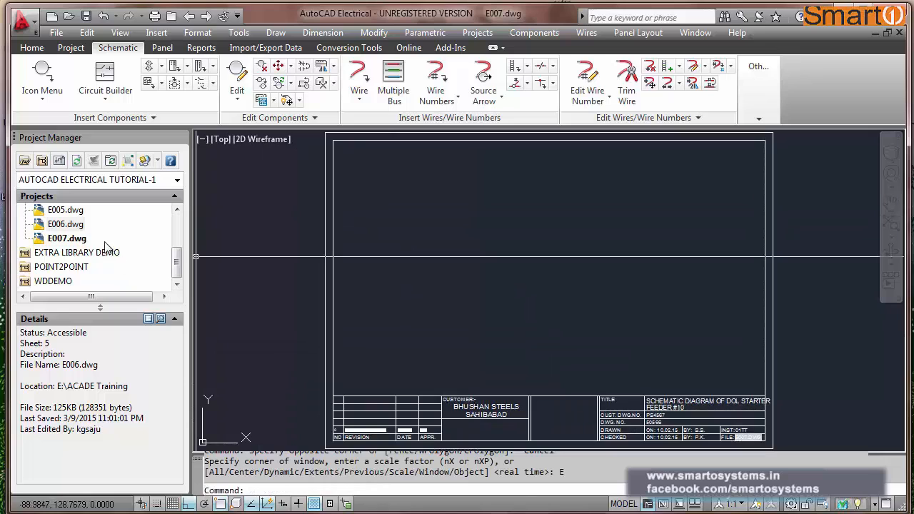
# Switch from E007 to another drawing of the project, saving the changes to E007.dwg.
pyautogui.click(189, 17)
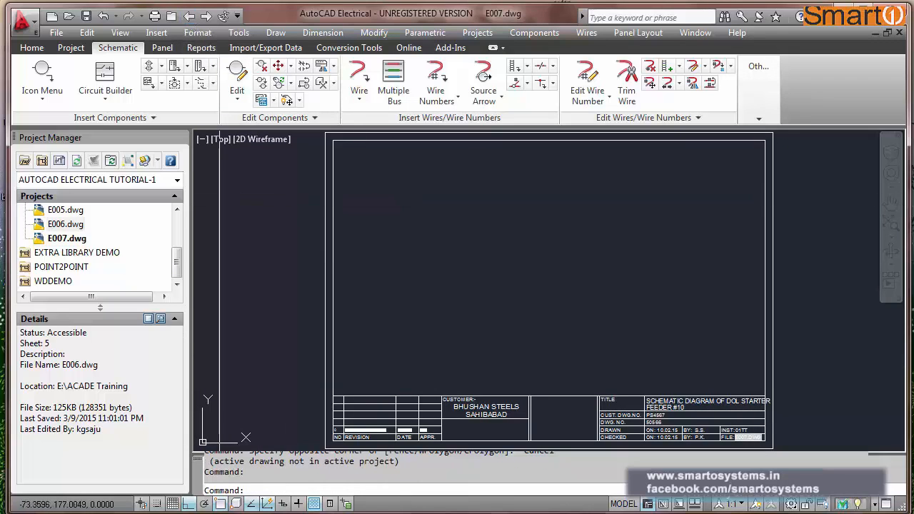
pyautogui.press('Escape')
pyautogui.doubleClick(69, 226)
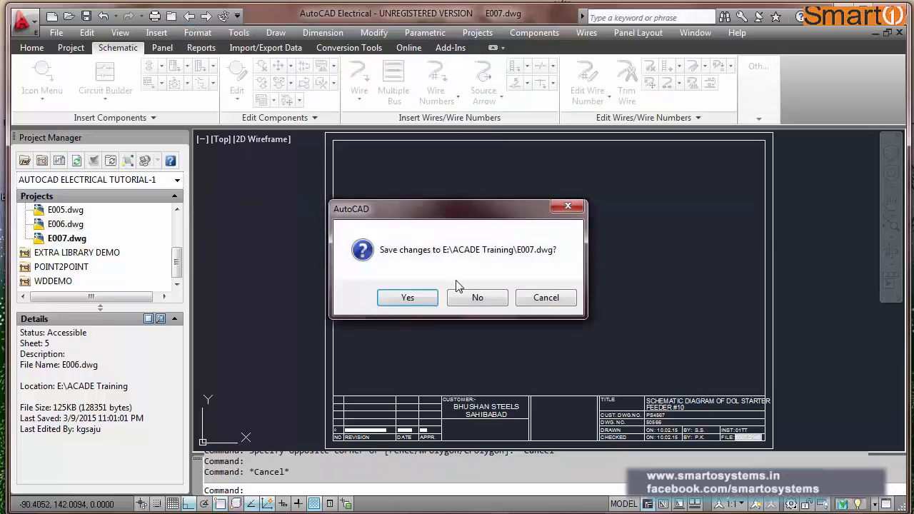
pyautogui.click(421, 298)
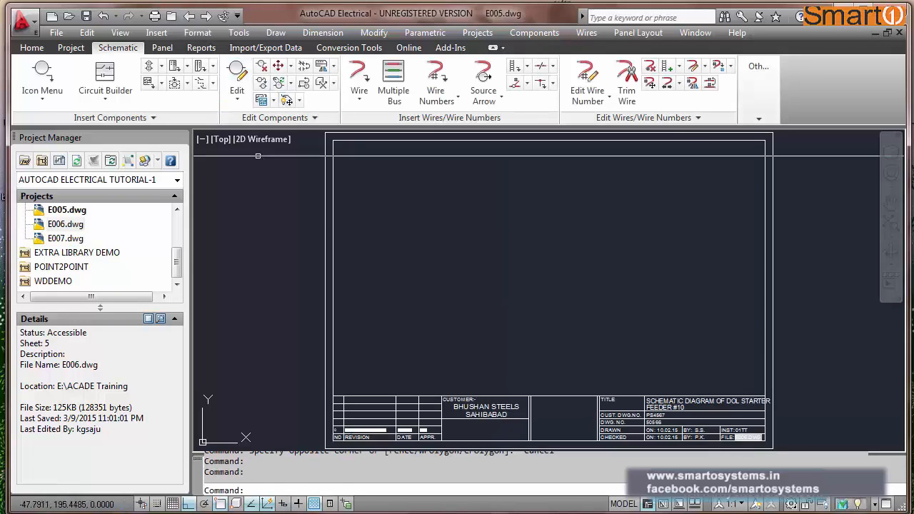
# Browse the project drawings in sequence forward to E007, back to E003, and forward again to E005.
pyautogui.click(205, 16)
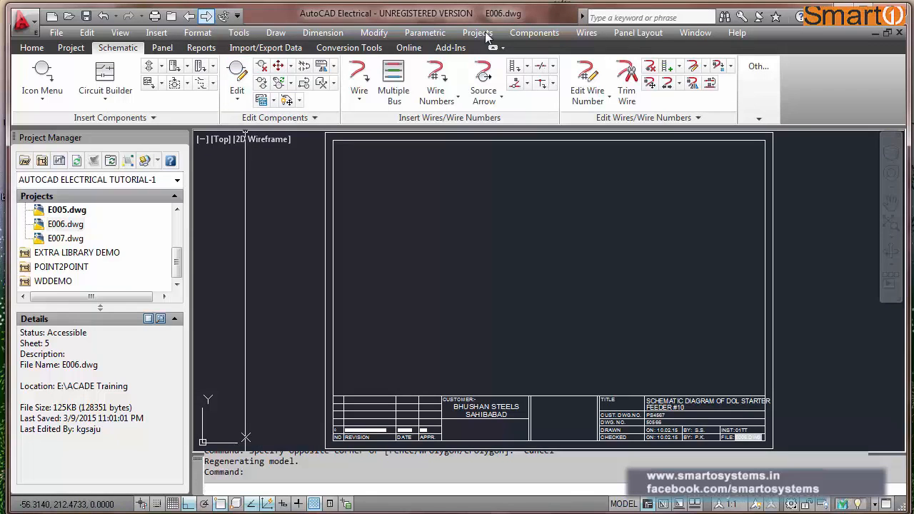
pyautogui.click(206, 17)
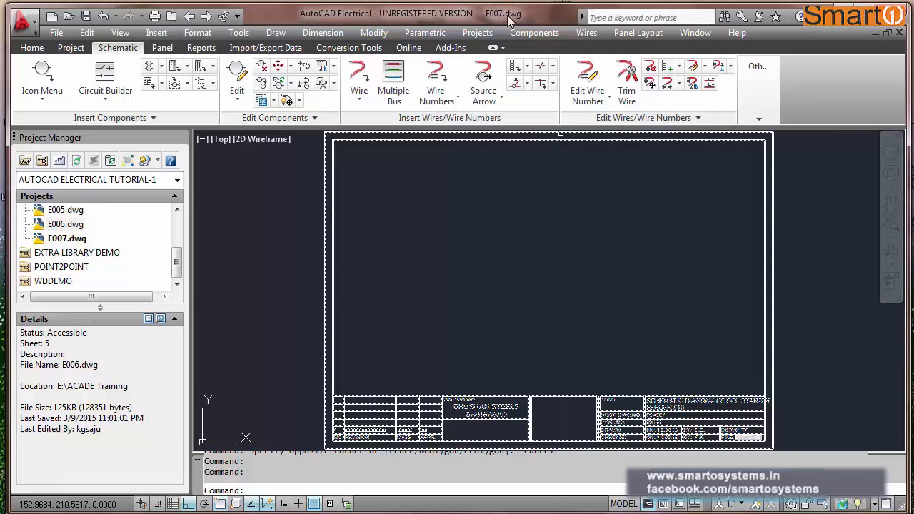
pyautogui.click(189, 17)
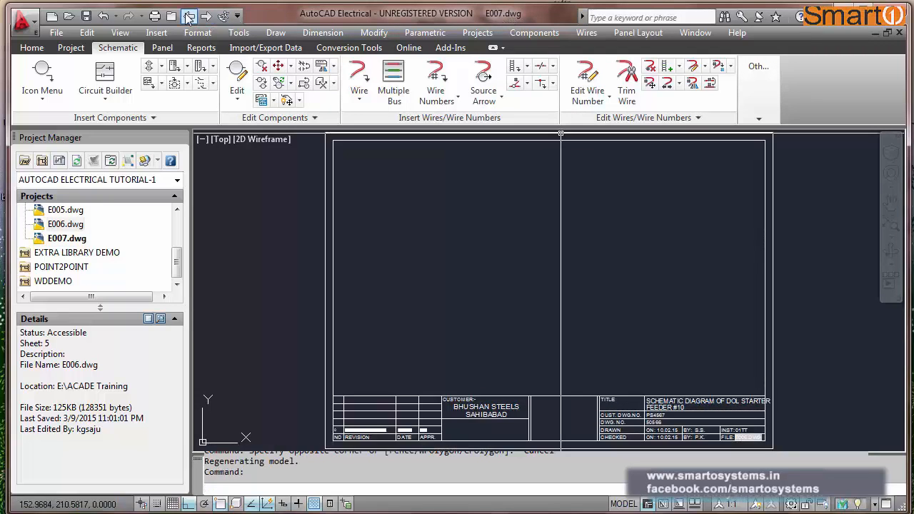
pyautogui.click(189, 16)
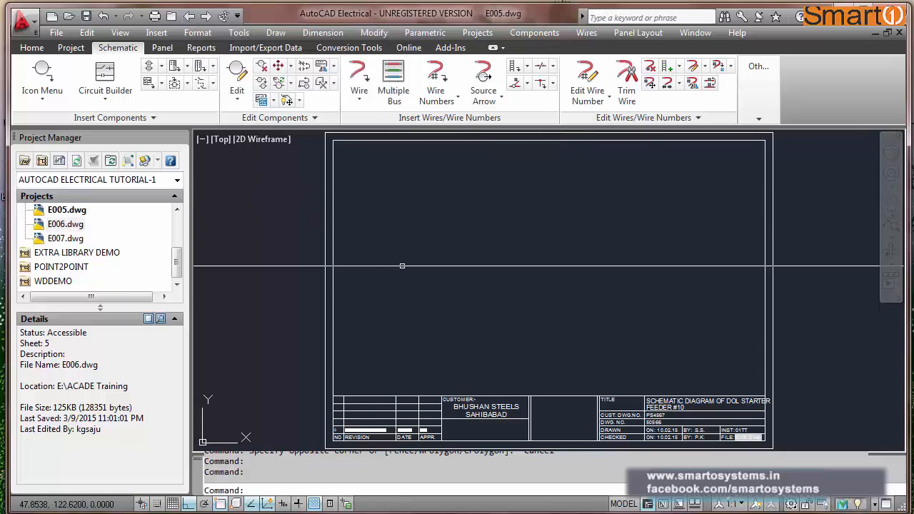
pyautogui.click(189, 18)
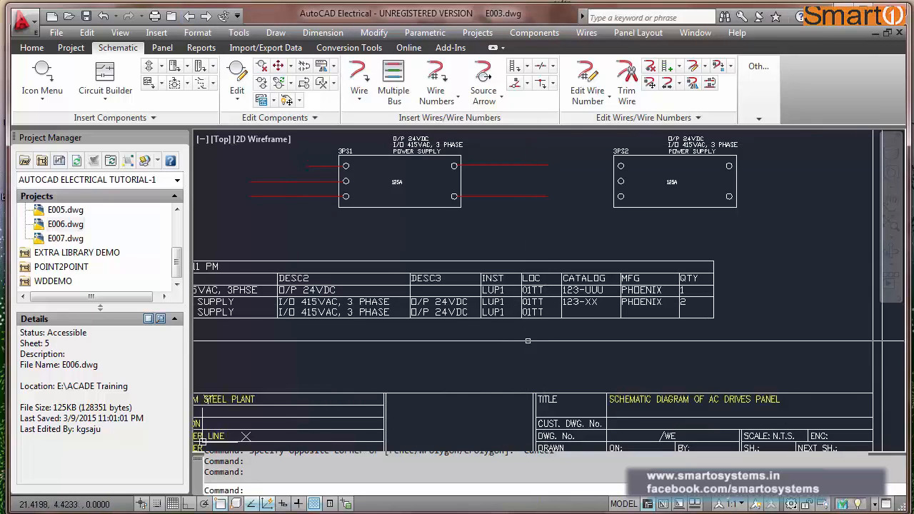
pyautogui.press('Escape')
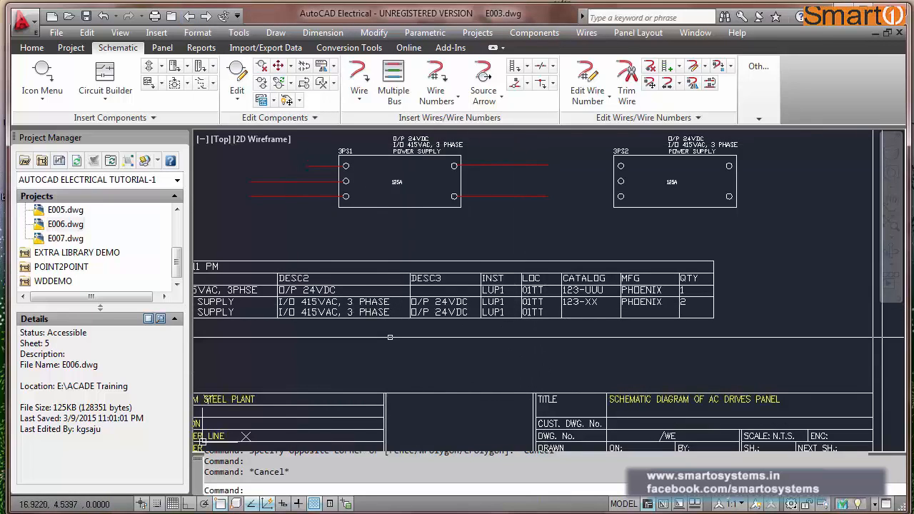
pyautogui.click(205, 16)
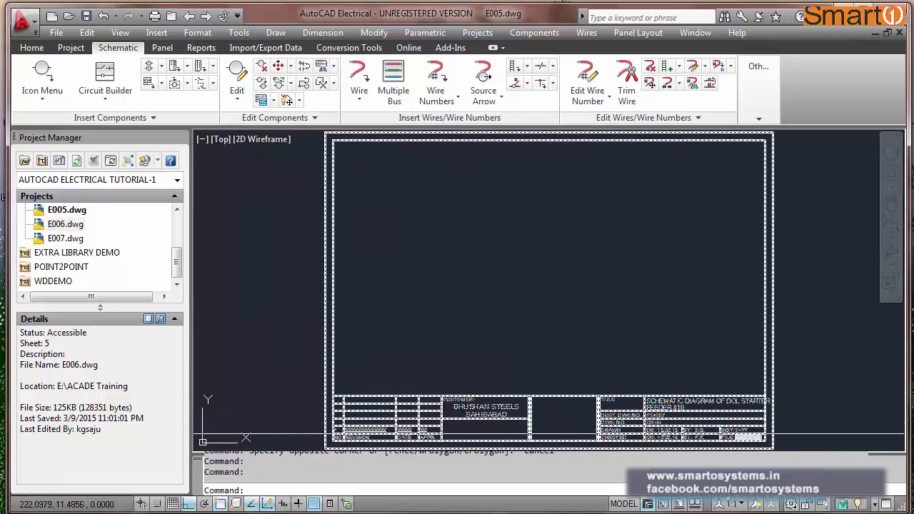
# Examine the FILE and CUSTOMER fields of E005's title block, return to the full sheet, and save the drawing.
pyautogui.scroll(2, 675, 428)
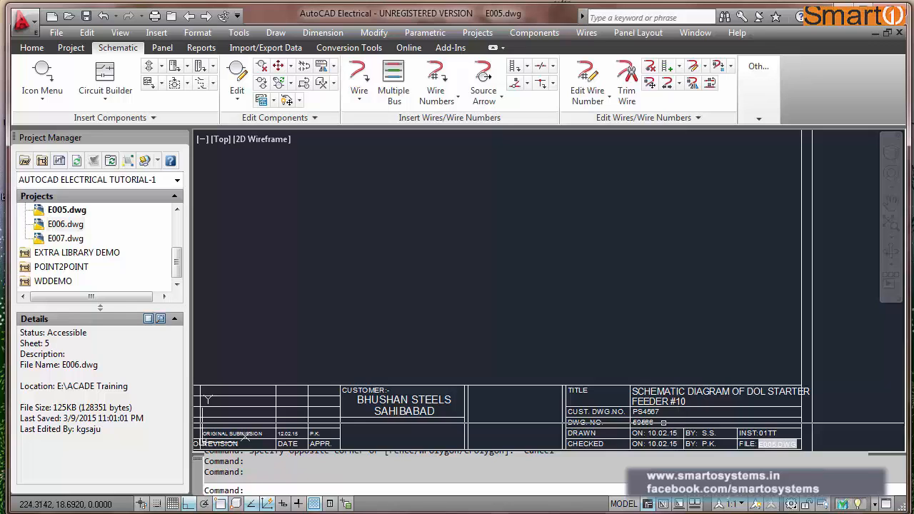
pyautogui.scroll(2, 404, 369)
pyautogui.scroll(2, 404, 369)
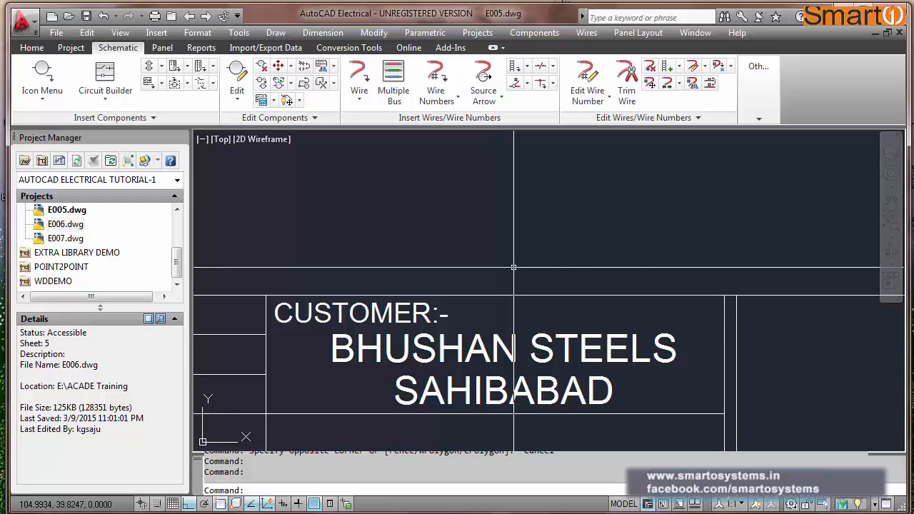
pyautogui.press('Return')
pyautogui.write('E')
pyautogui.press('Return')
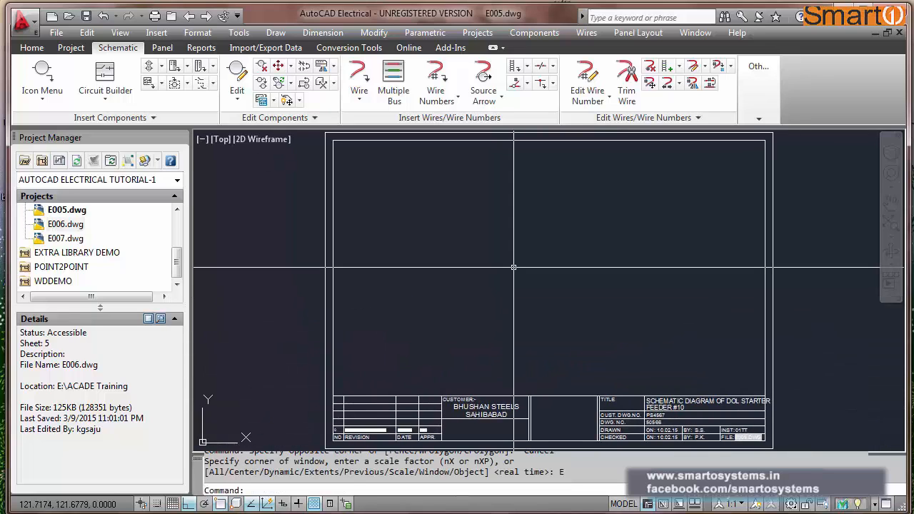
pyautogui.hotkey('ctrl', 's')
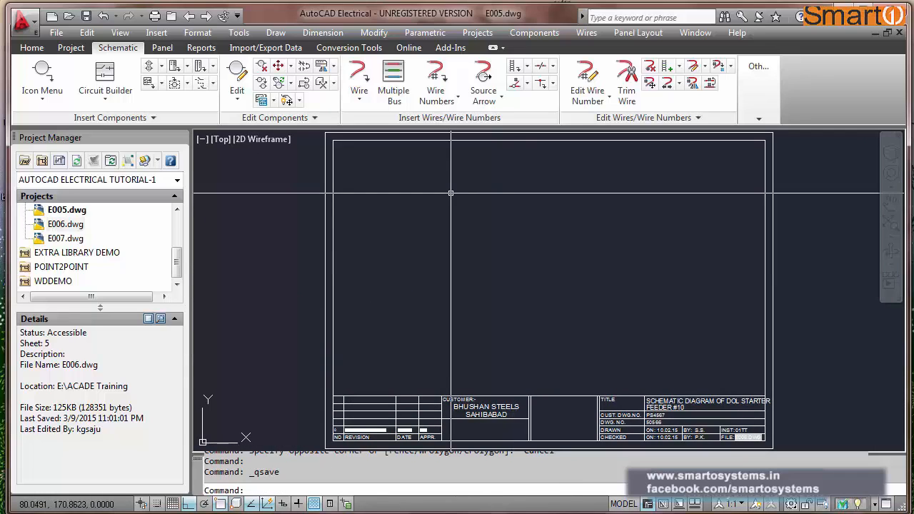
# Start Title Block Setup from E005 using the project-specific WDT file and overwrite the existing mapping file.
pyautogui.scroll(5, 483, 427)
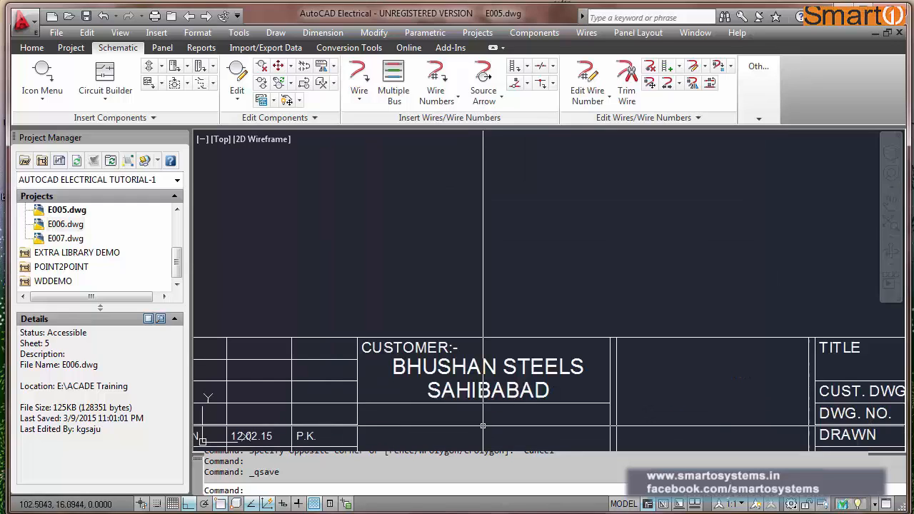
pyautogui.moveTo(491, 400)
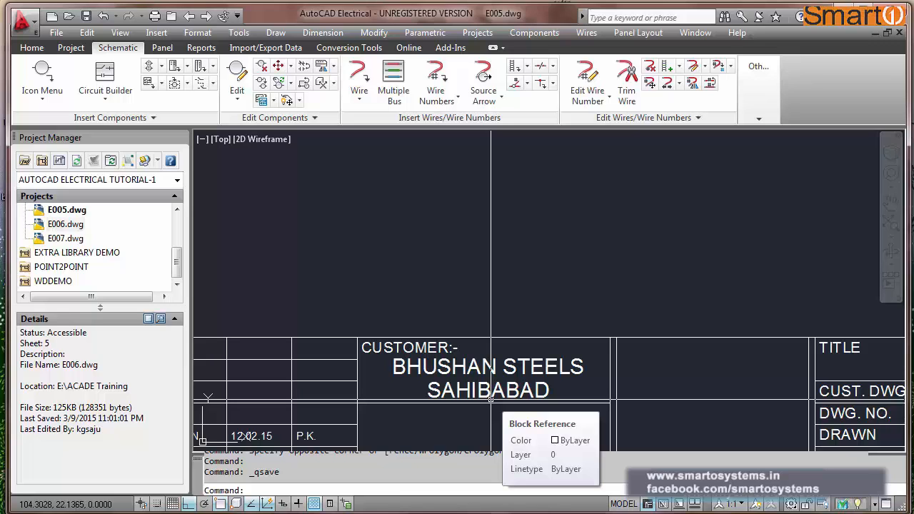
pyautogui.write('E')
pyautogui.press('Return')
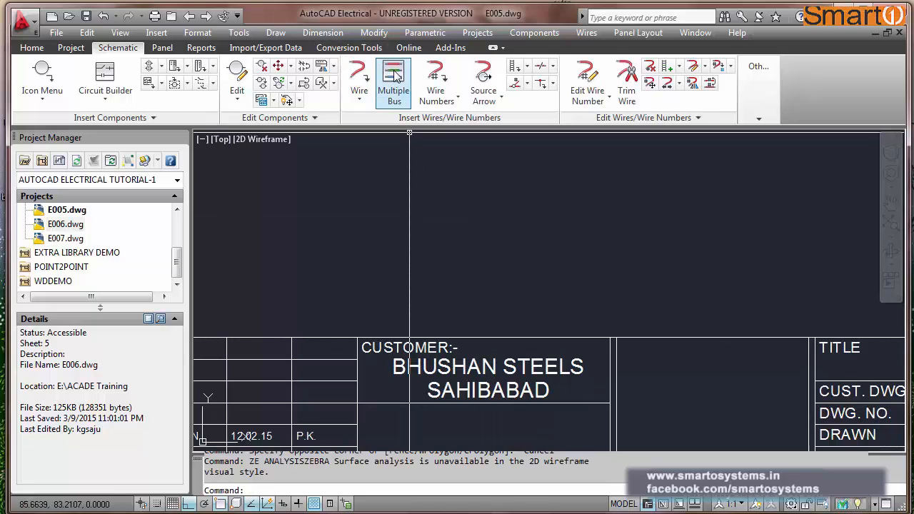
pyautogui.click(485, 35)
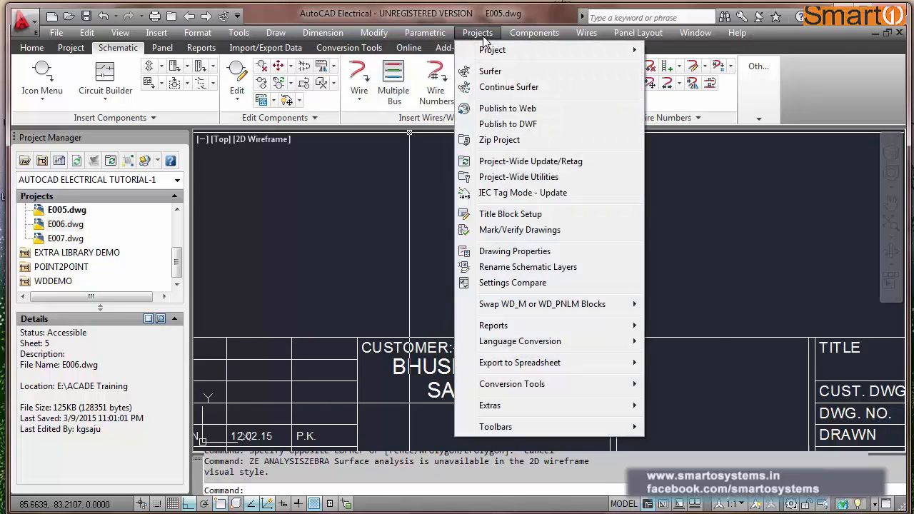
pyautogui.click(527, 213)
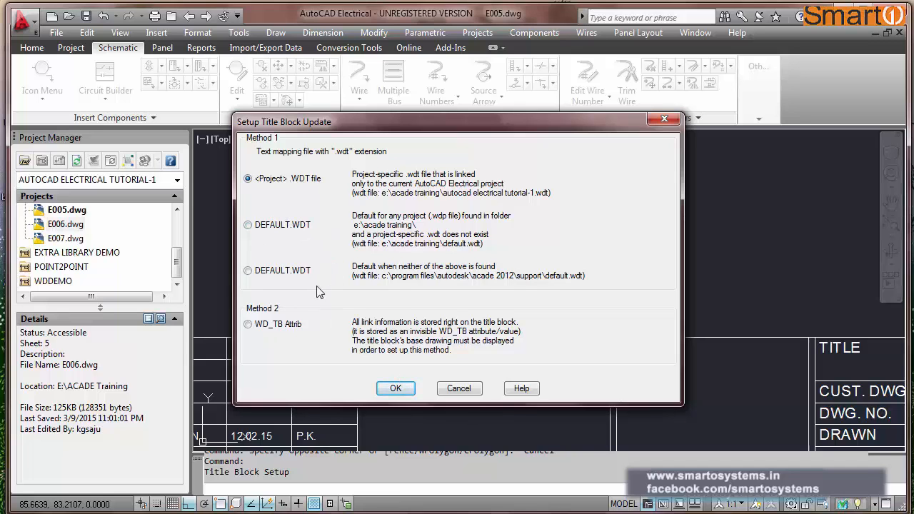
pyautogui.click(397, 390)
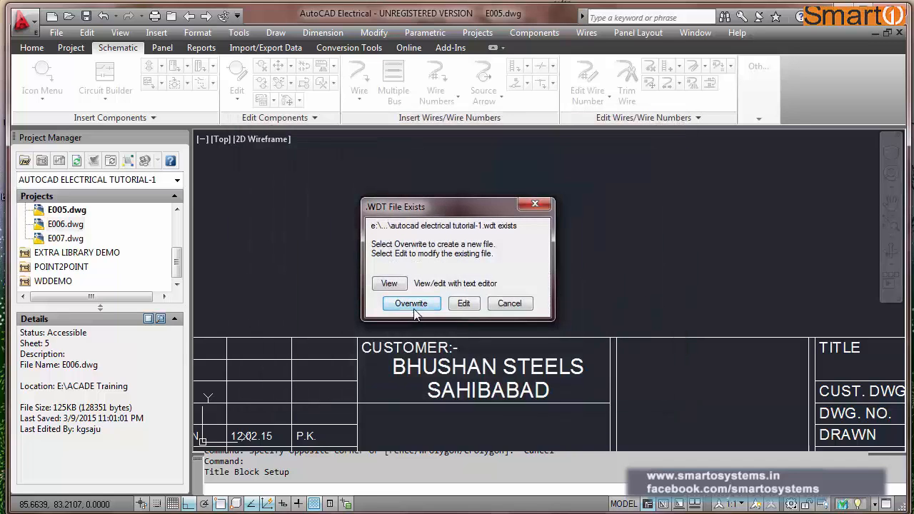
pyautogui.click(412, 307)
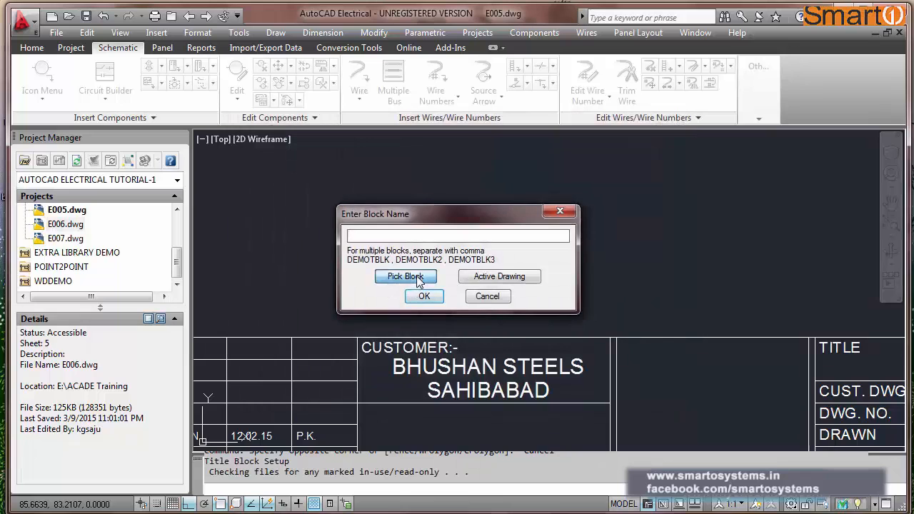
# Pick the sheet's title block in E005 so that TRAIL_TB1 is the block name to map.
pyautogui.click(404, 277)
pyautogui.click(424, 337)
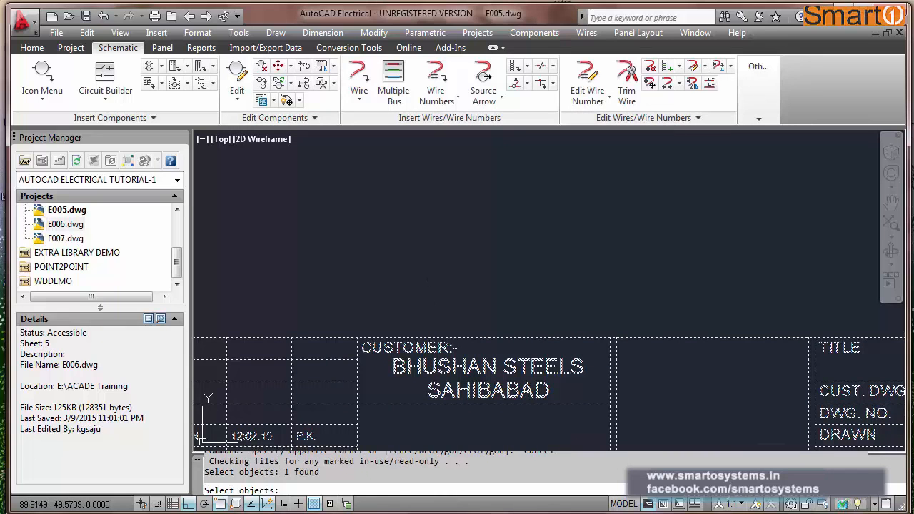
pyautogui.press('Return')
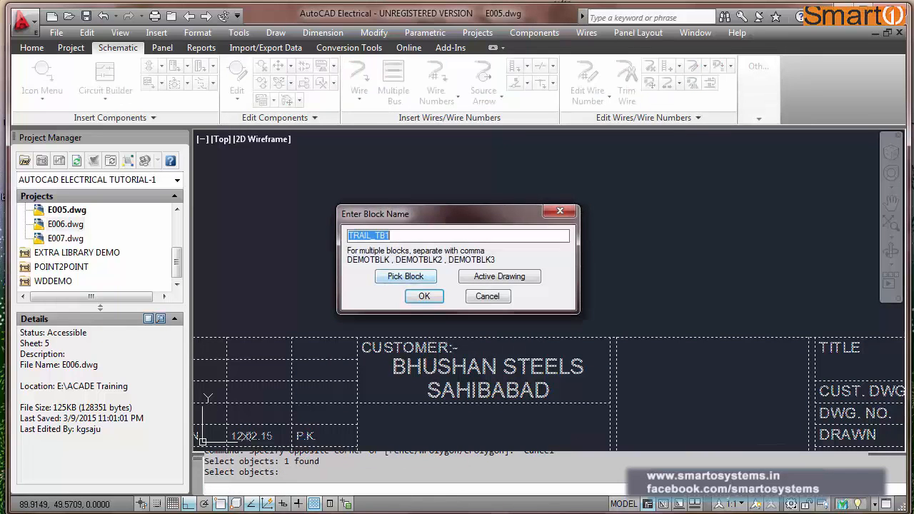
pyautogui.click(425, 296)
# Add a user-defined assignment of the text constant KHOPOLI to the CUTOMER_NAME2 attribute.
pyautogui.click(681, 422)
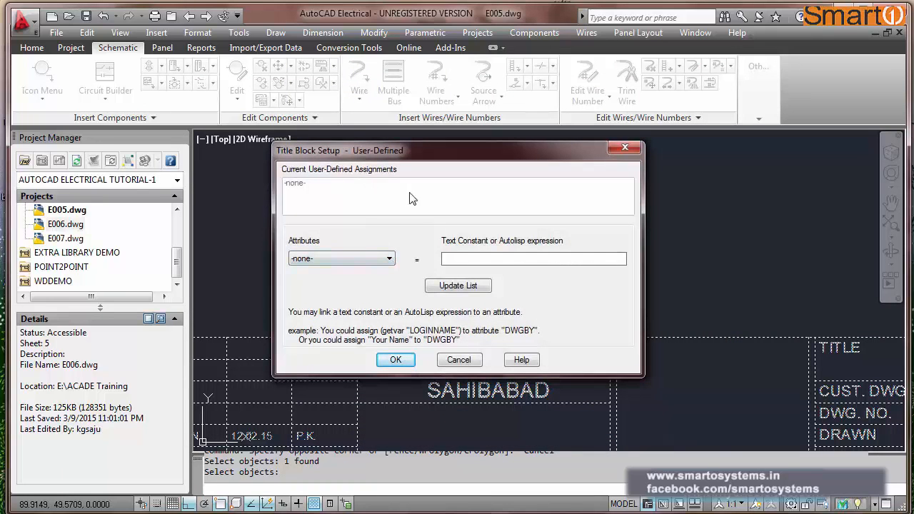
pyautogui.click(392, 260)
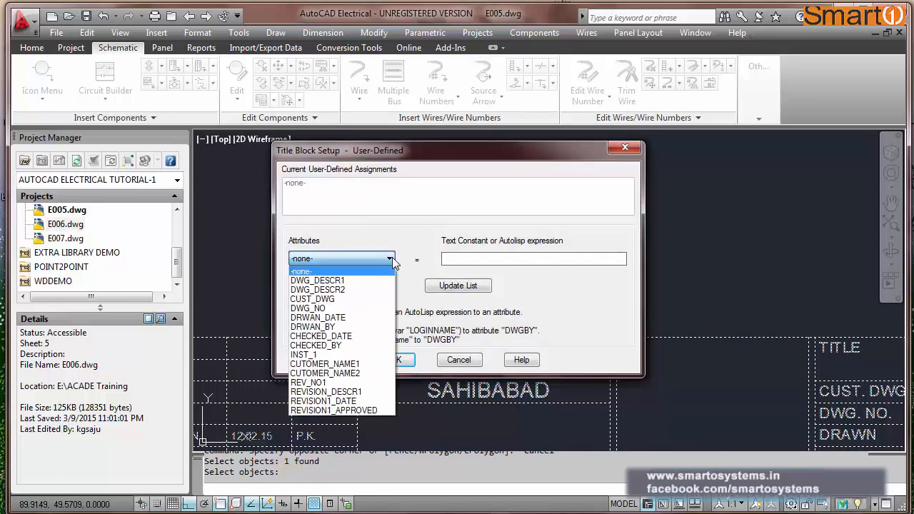
pyautogui.click(373, 374)
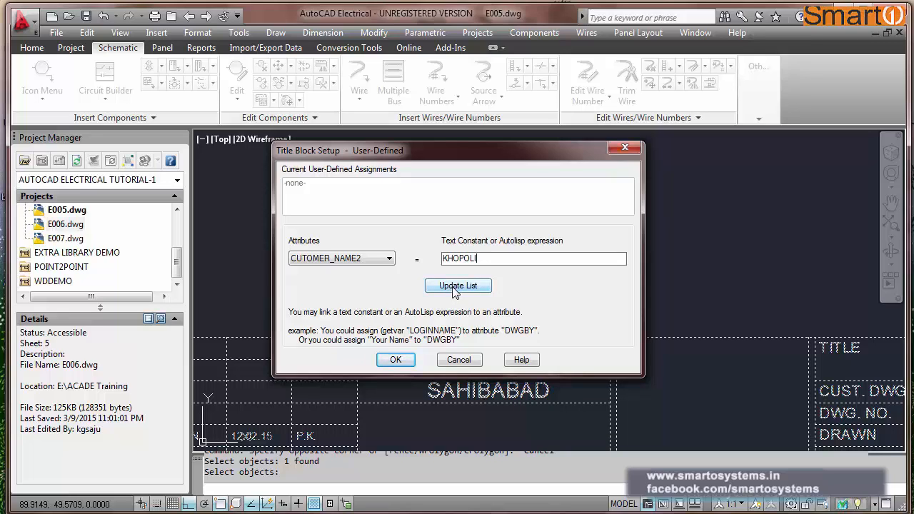
pyautogui.click(455, 289)
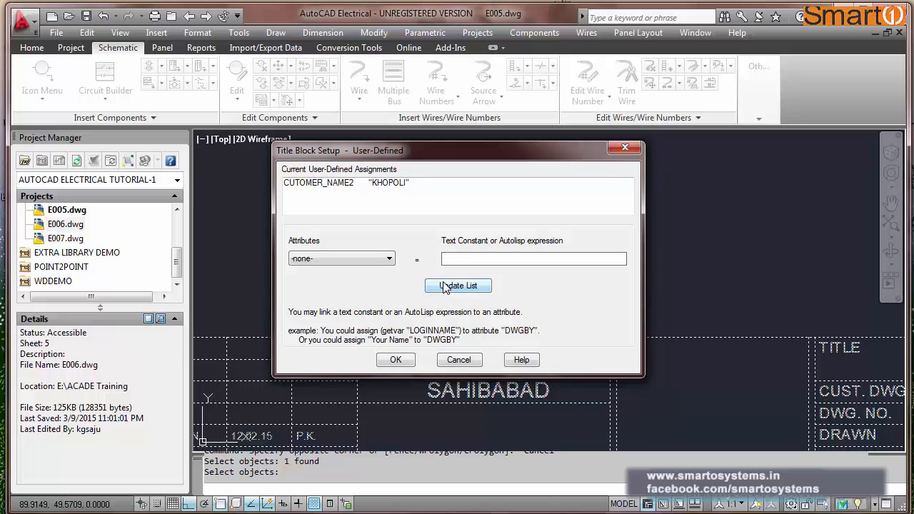
pyautogui.click(402, 361)
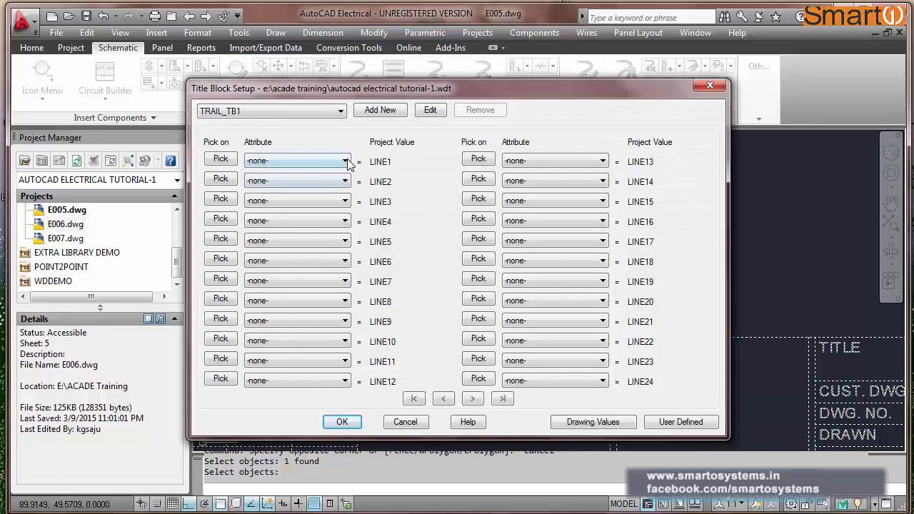
# Map the CUTOMER_NAME2 attribute to project value LINE1 and accept the title block setup.
pyautogui.click(346, 161)
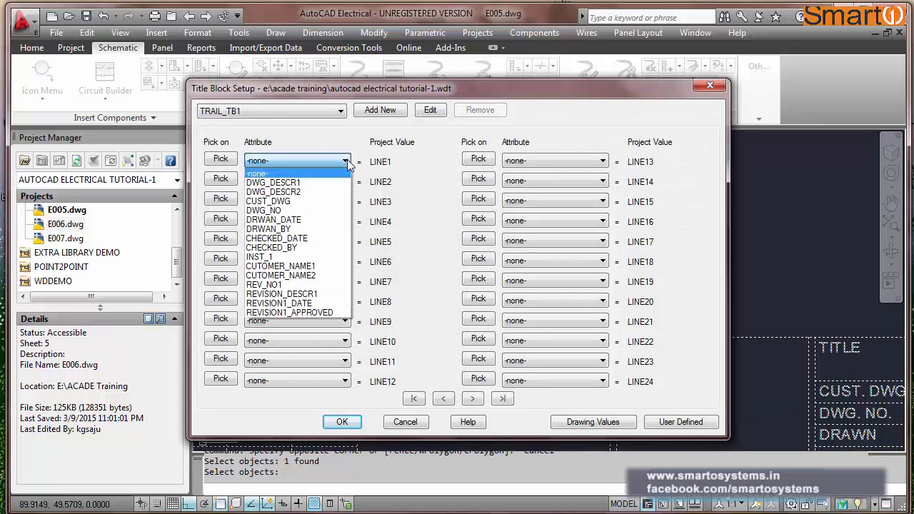
pyautogui.click(330, 276)
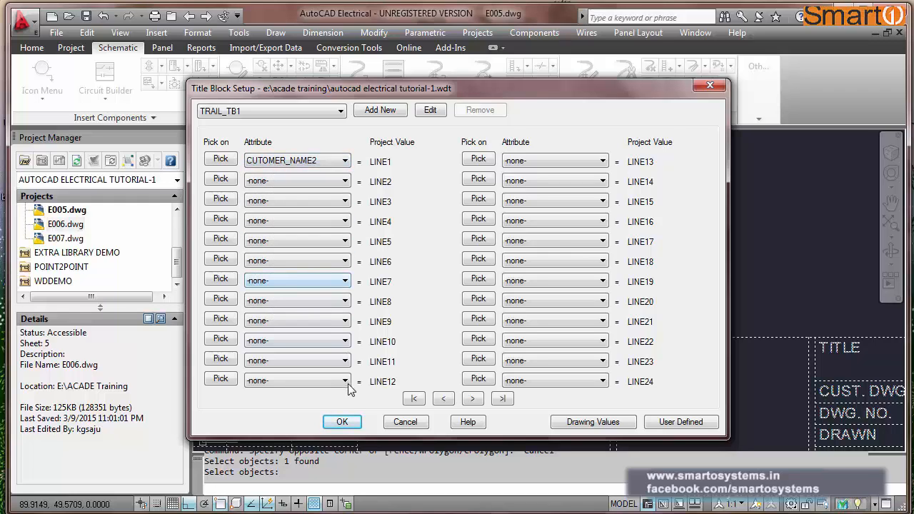
pyautogui.click(342, 422)
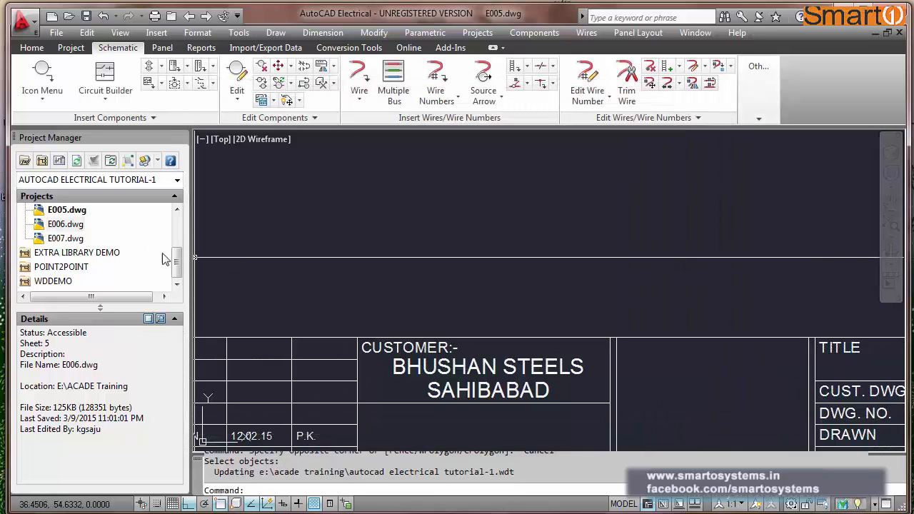
# Start a project-wide Title Block Update for AUTOCAD ELECTRICAL TUTORIAL-1 with only LINE1 selected.
pyautogui.moveTo(176, 262); pyautogui.dragTo(180, 211)
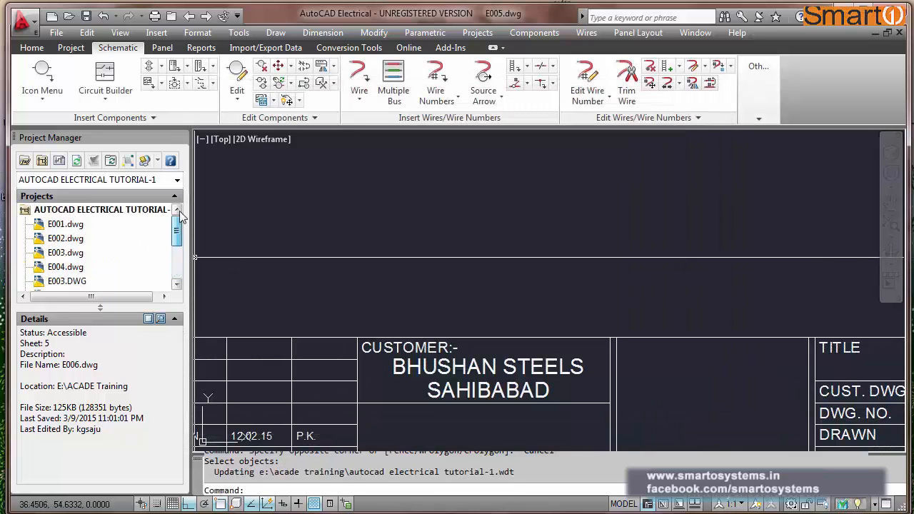
pyautogui.rightClick(117, 213)
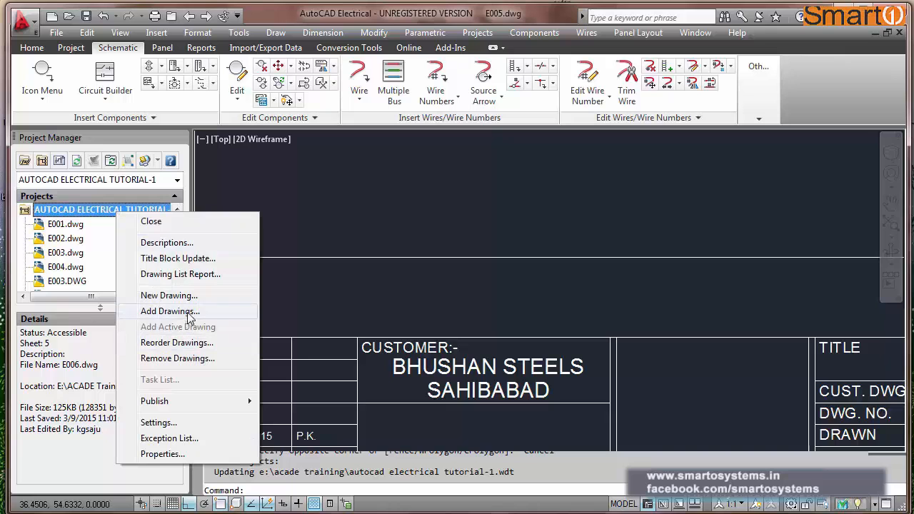
pyautogui.click(203, 258)
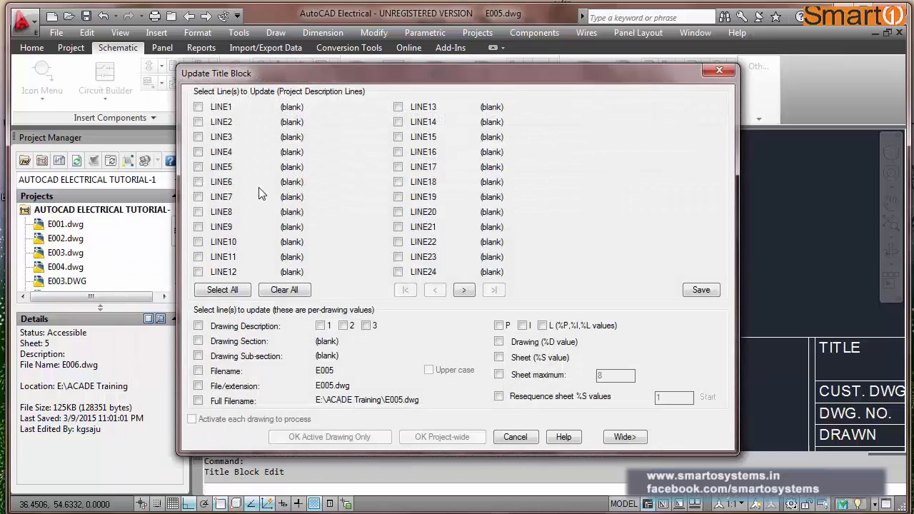
pyautogui.click(197, 107)
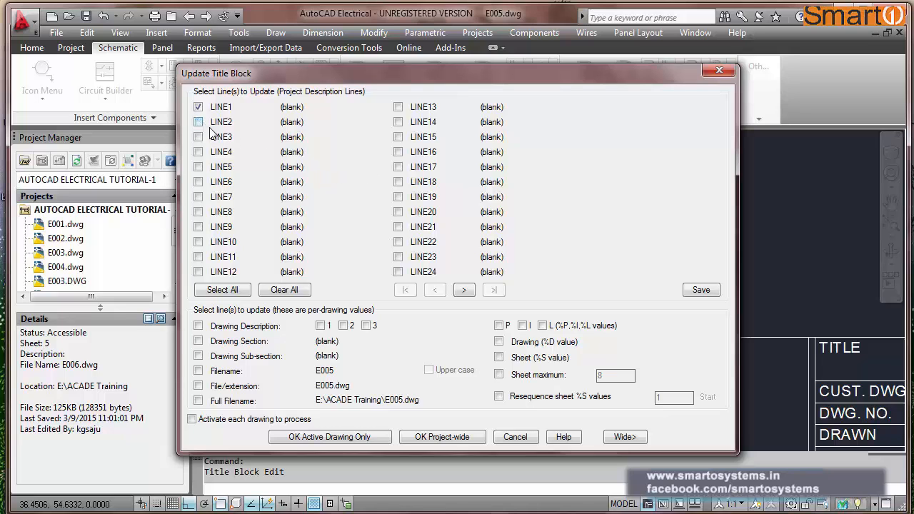
pyautogui.click(442, 438)
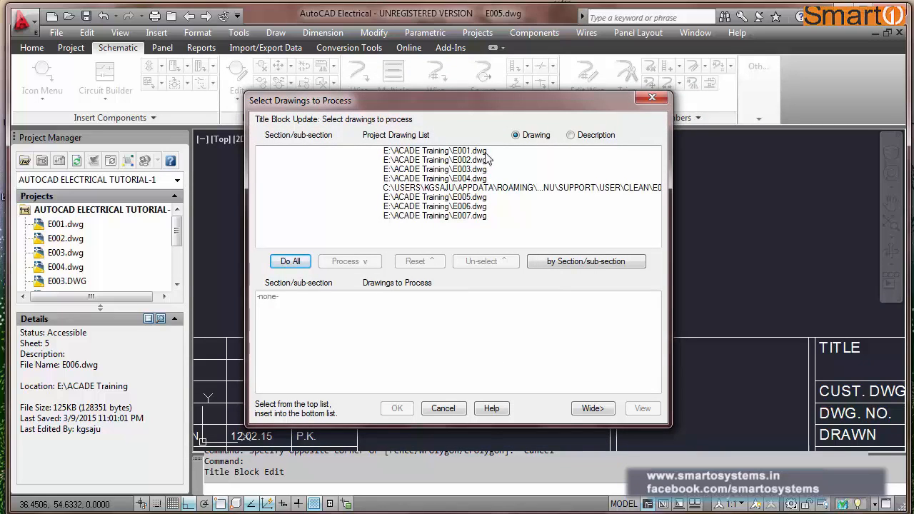
# Choose E005.dwg, E006.dwg and E007.dwg as the drawings to process and run the title block update.
pyautogui.click(468, 199)
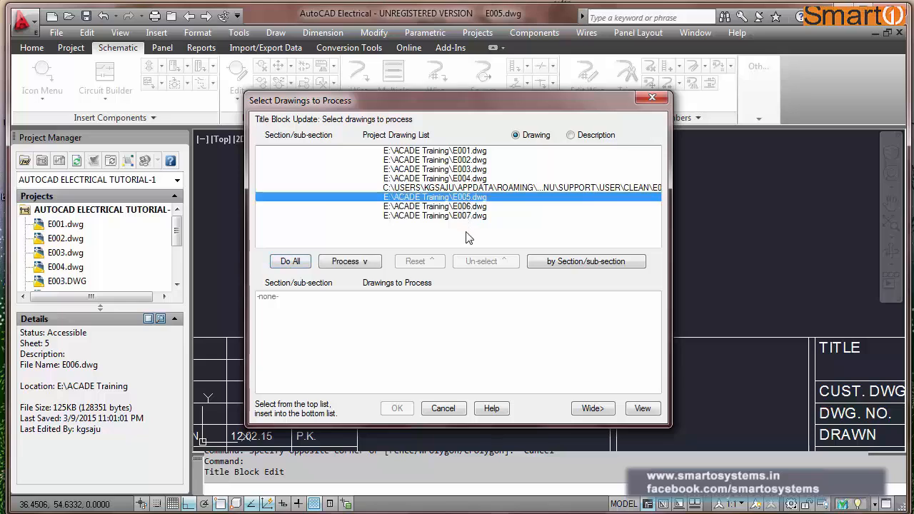
pyautogui.keyDown('shift'); pyautogui.click(478, 216); pyautogui.keyUp('shift')
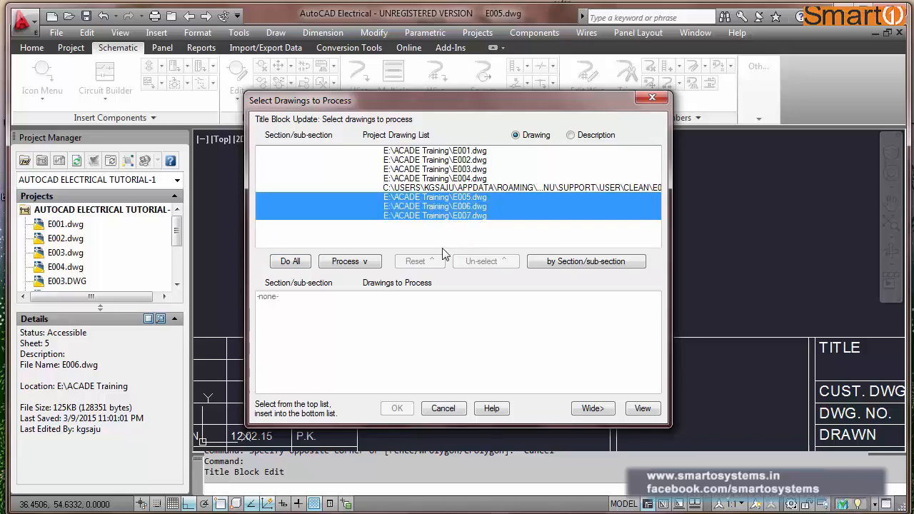
pyautogui.click(350, 262)
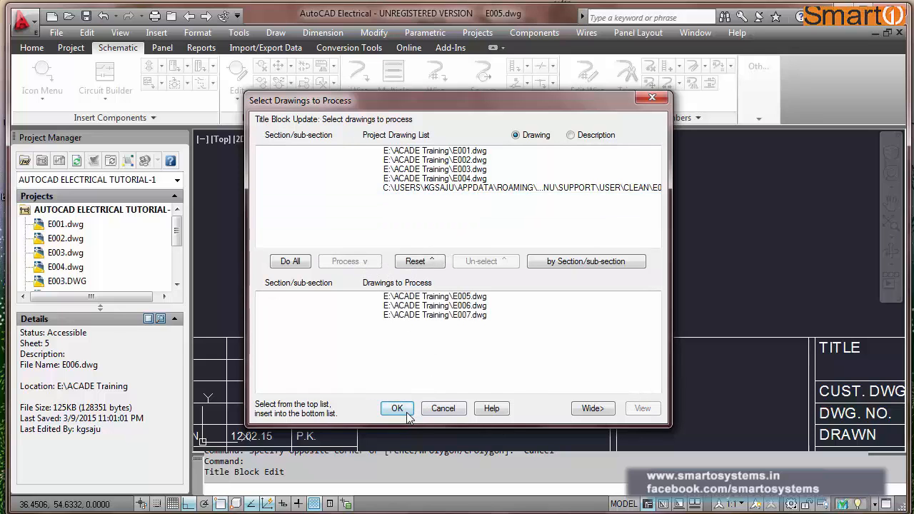
pyautogui.click(398, 408)
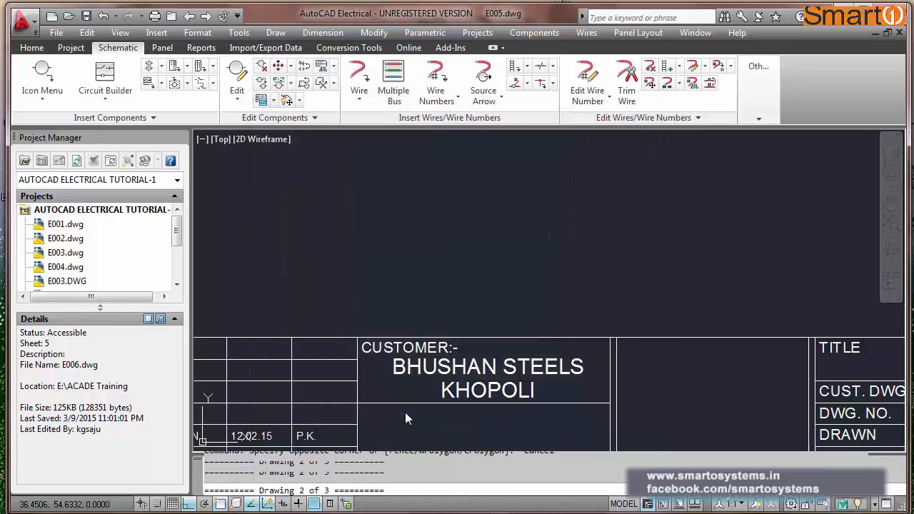
# Check the CUSTOMER field in E005 up close, then on the full sheets of E006 and E007.
pyautogui.scroll(5, 476, 417)
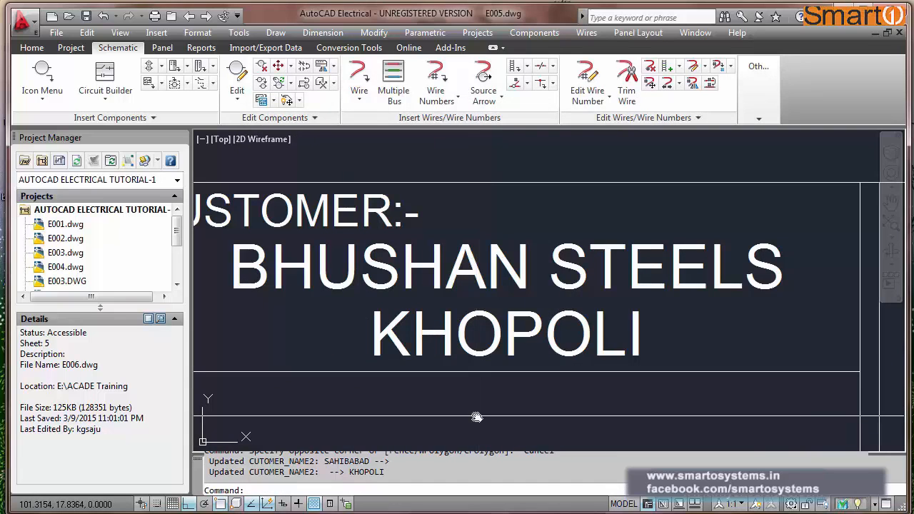
pyautogui.write('z')
pyautogui.press('Return')
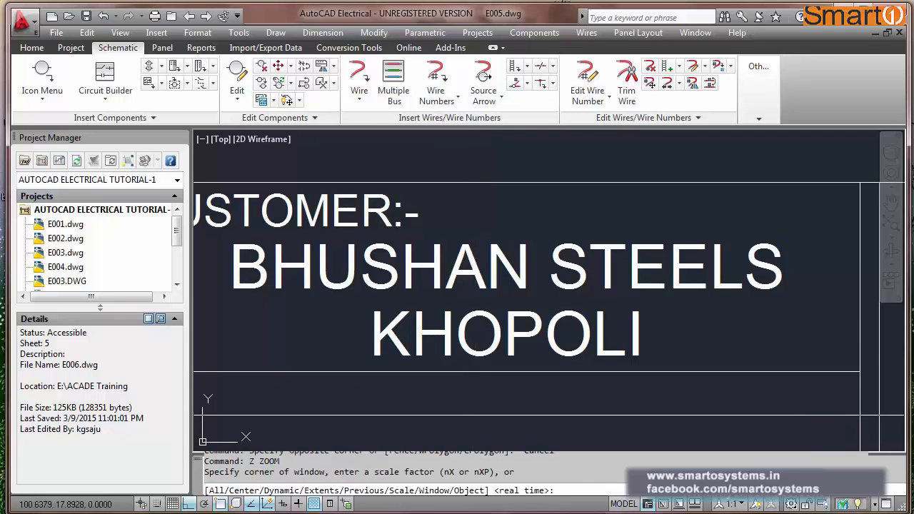
pyautogui.write('e')
pyautogui.press('Return')
pyautogui.click(206, 16)
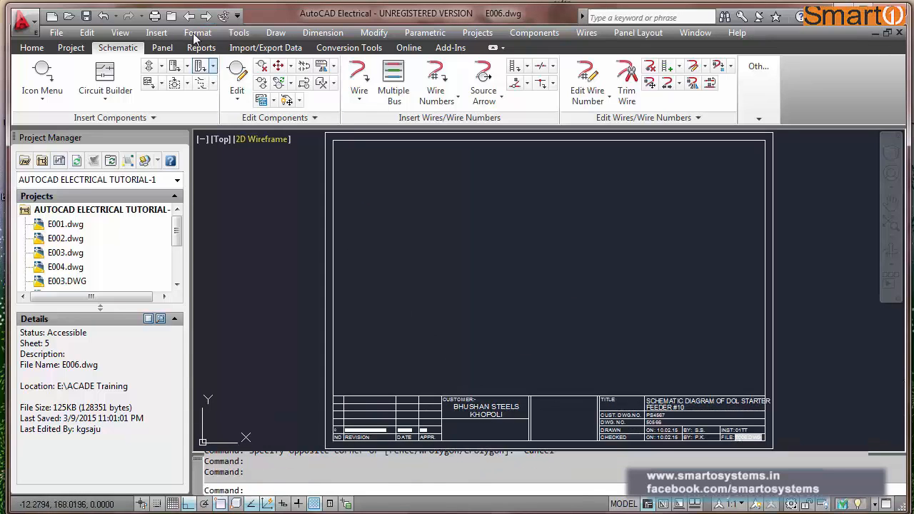
pyautogui.click(206, 16)
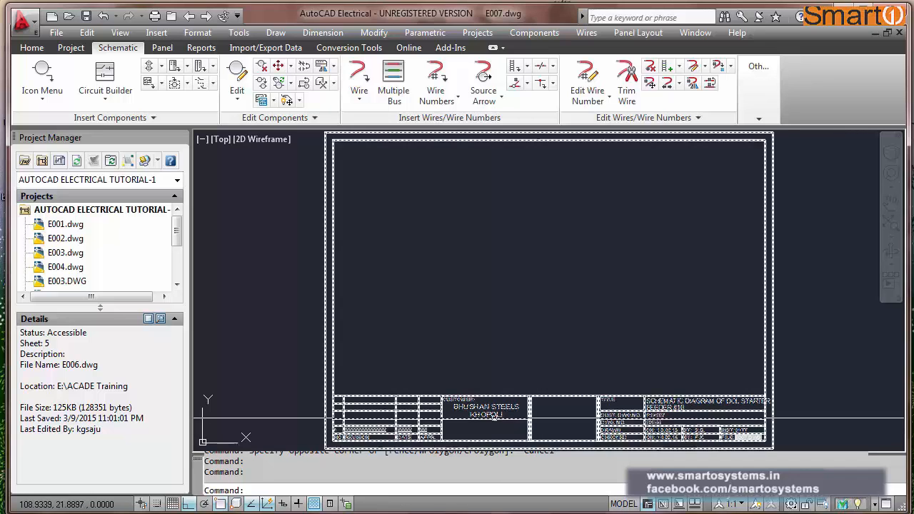
# Examine the CUSTOMER and FILE fields of E007's title block up close.
pyautogui.click(332, 367)
pyautogui.scroll(5, 662, 441)
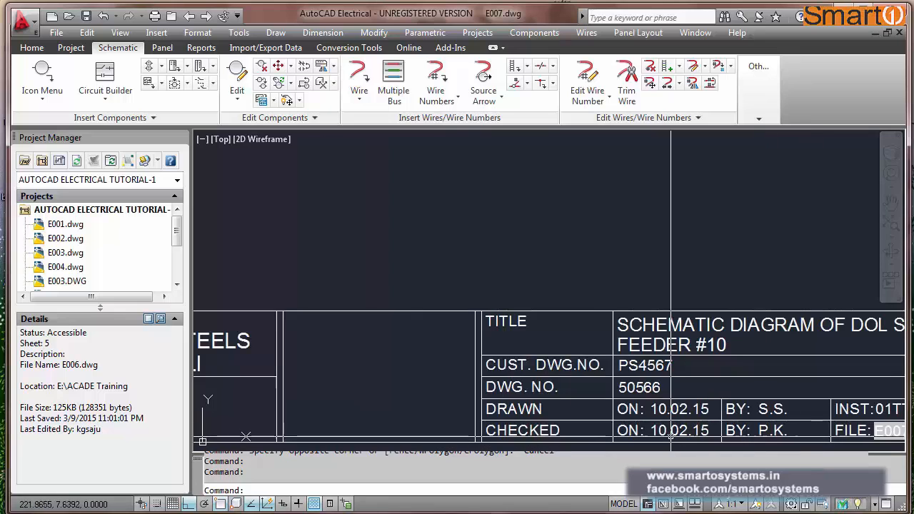
pyautogui.moveTo(589, 399); pyautogui.dragTo(370, 332, button='middle')
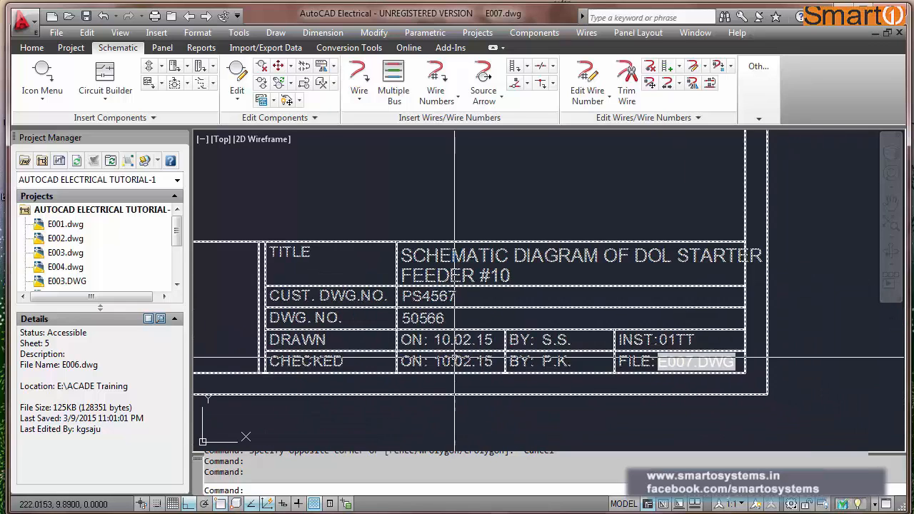
pyautogui.scroll(1, 455, 348)
pyautogui.scroll(-5, 462, 348)
pyautogui.scroll(4, 354, 337)
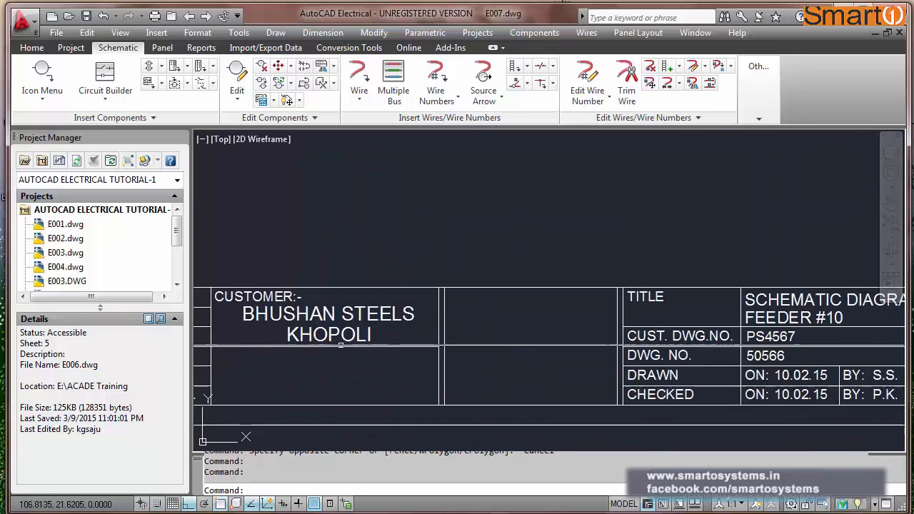
pyautogui.scroll(1, 317, 337)
pyautogui.scroll(-4, 325, 336)
pyautogui.scroll(4, 513, 365)
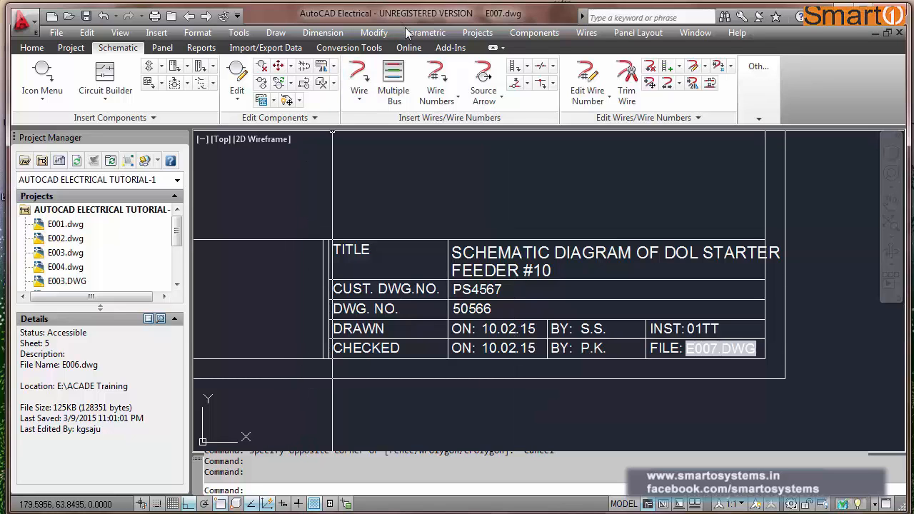
# Start a new title block setup, overwriting the project-specific .WDT file and picking the TRAIL_TB1 block in E007.
pyautogui.click(477, 33)
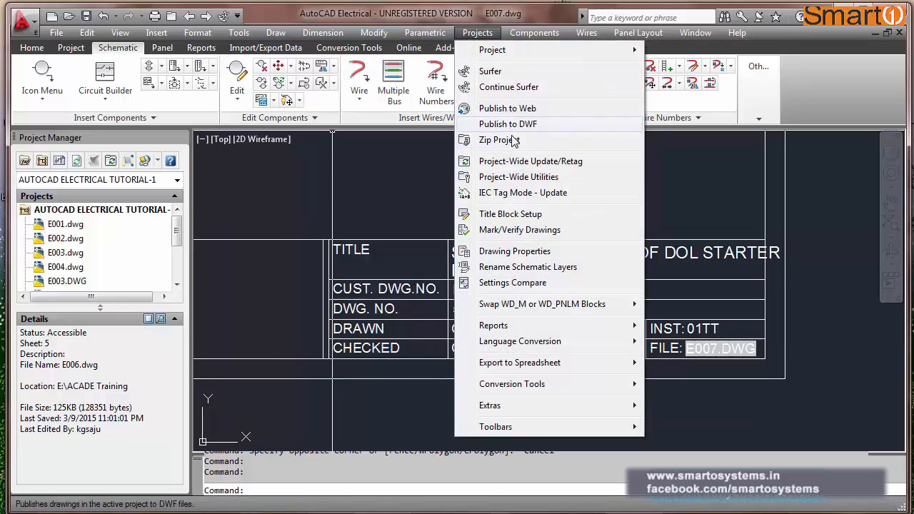
pyautogui.click(508, 214)
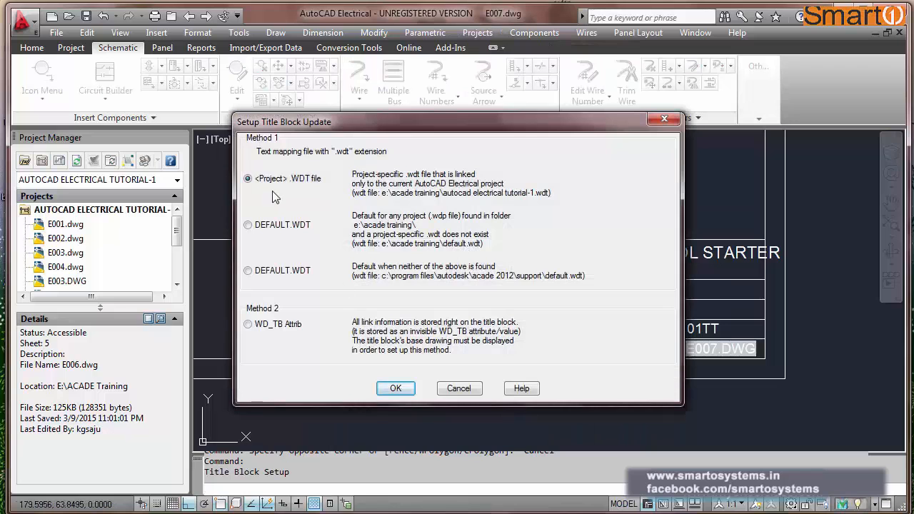
pyautogui.click(398, 387)
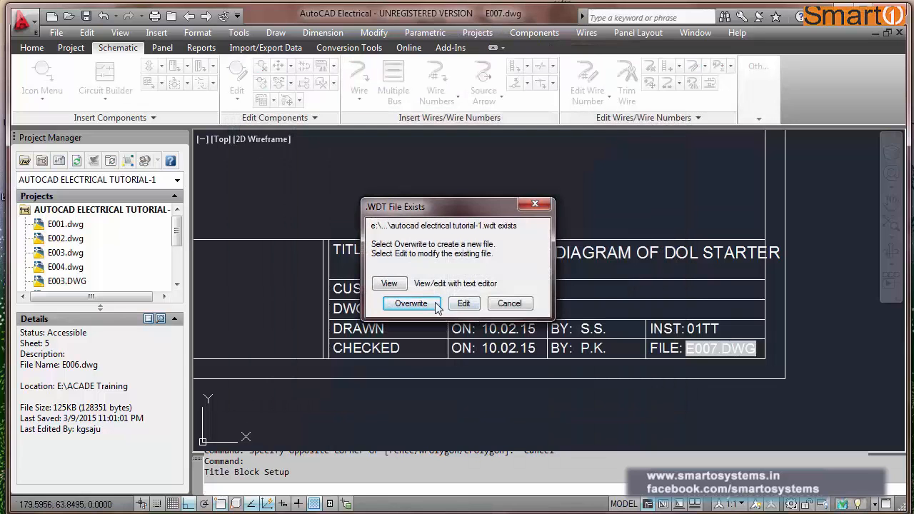
pyautogui.click(412, 304)
pyautogui.click(415, 278)
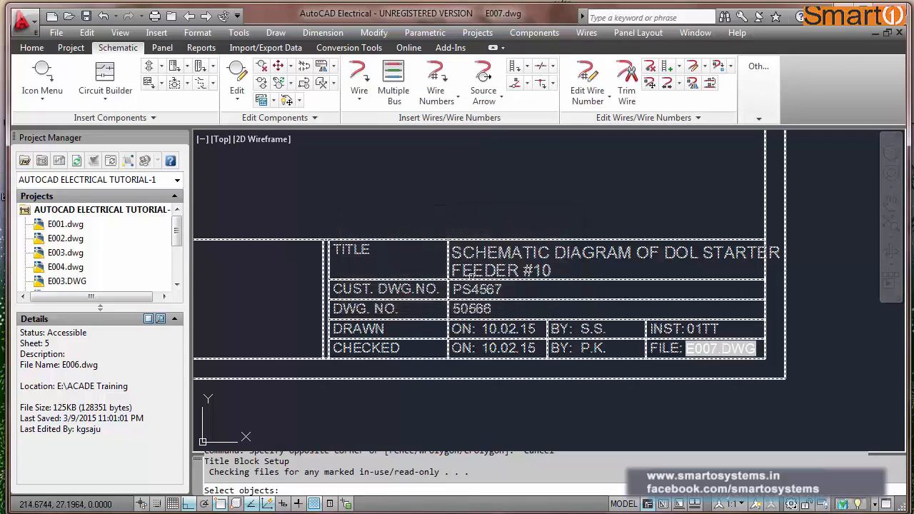
pyautogui.click(473, 213)
pyautogui.press('Return')
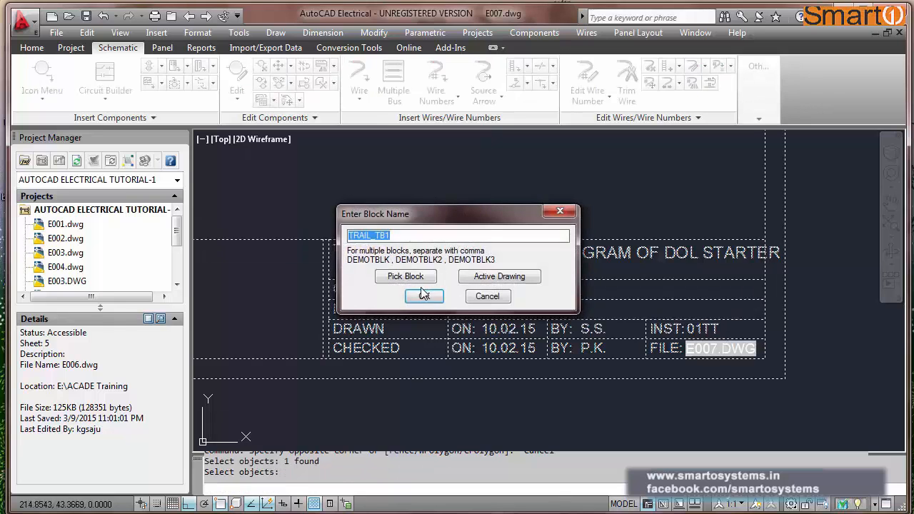
pyautogui.click(425, 296)
# Assign the user-defined text constant 08.02.15 to both the DRWAN_DATE and CHECKED_DATE attributes.
pyautogui.click(683, 420)
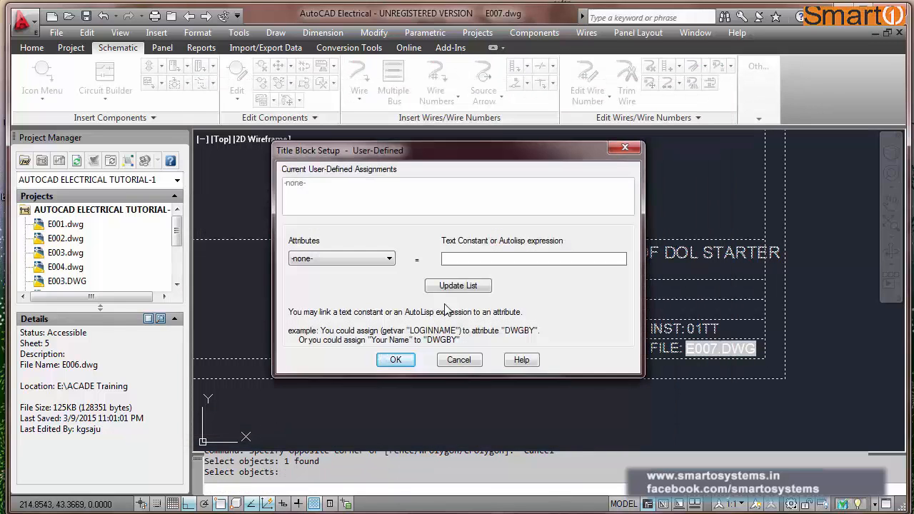
pyautogui.click(388, 261)
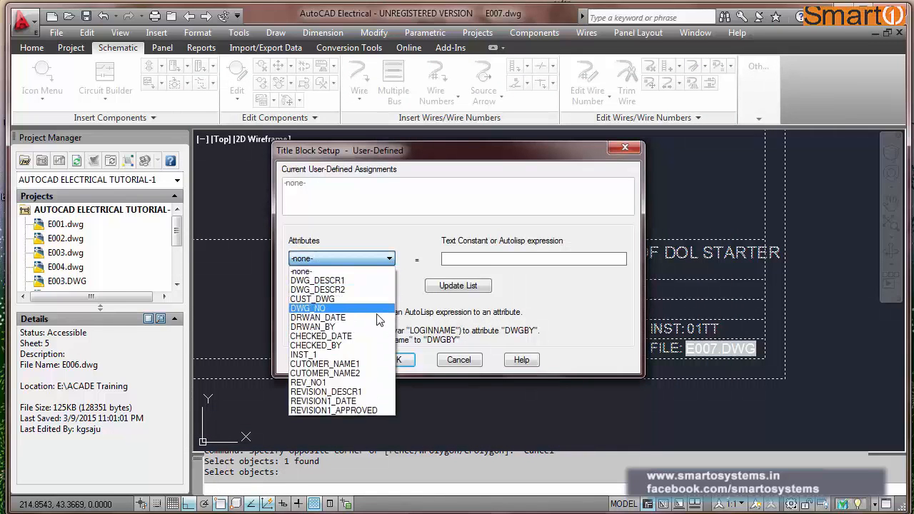
pyautogui.click(378, 320)
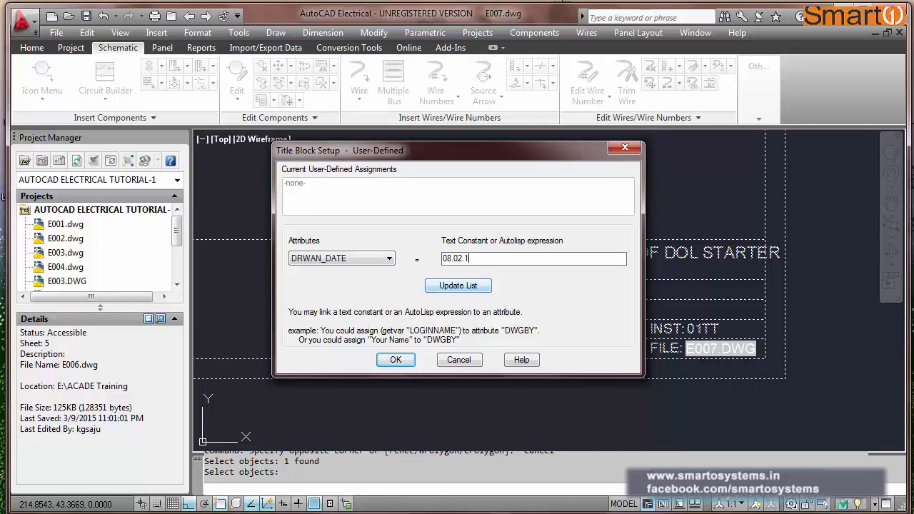
pyautogui.click(456, 286)
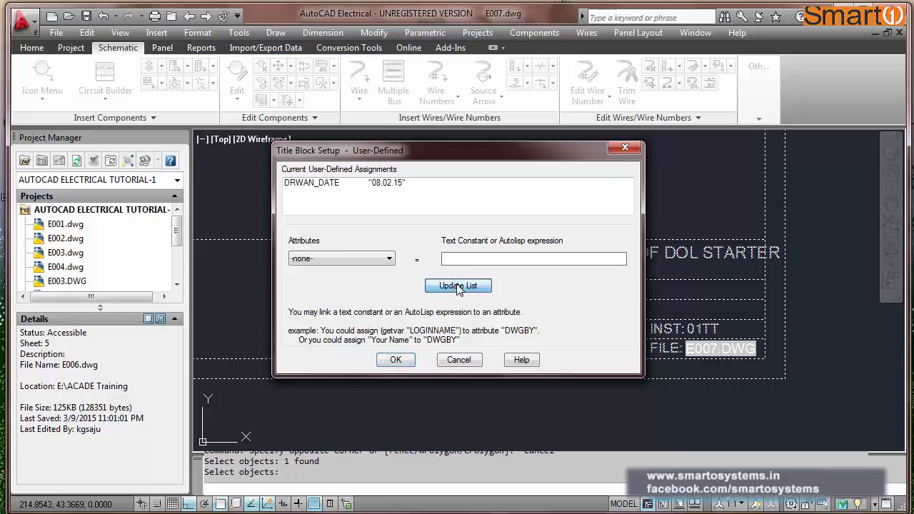
pyautogui.click(389, 262)
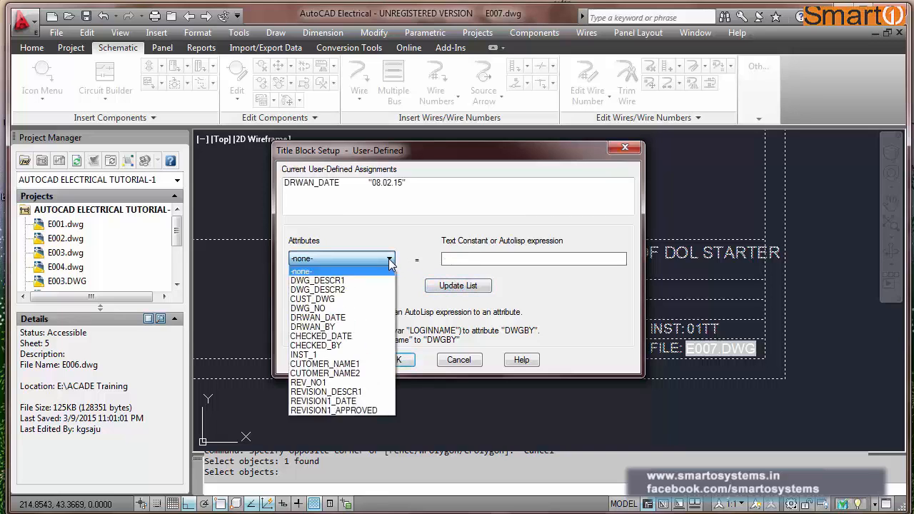
pyautogui.click(376, 336)
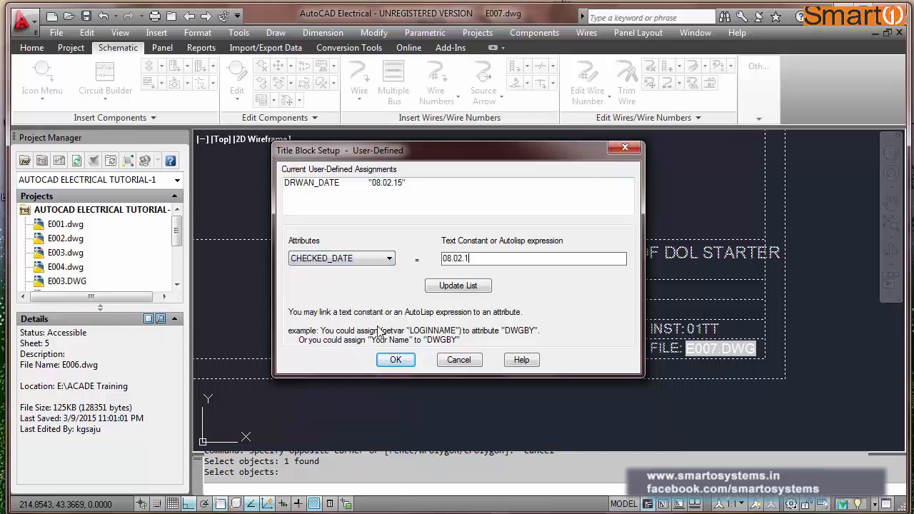
pyautogui.click(458, 286)
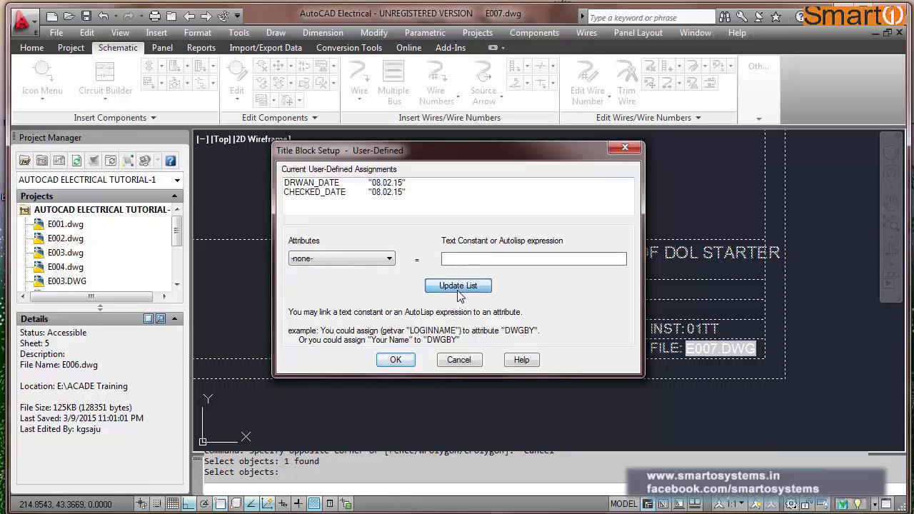
pyautogui.click(397, 360)
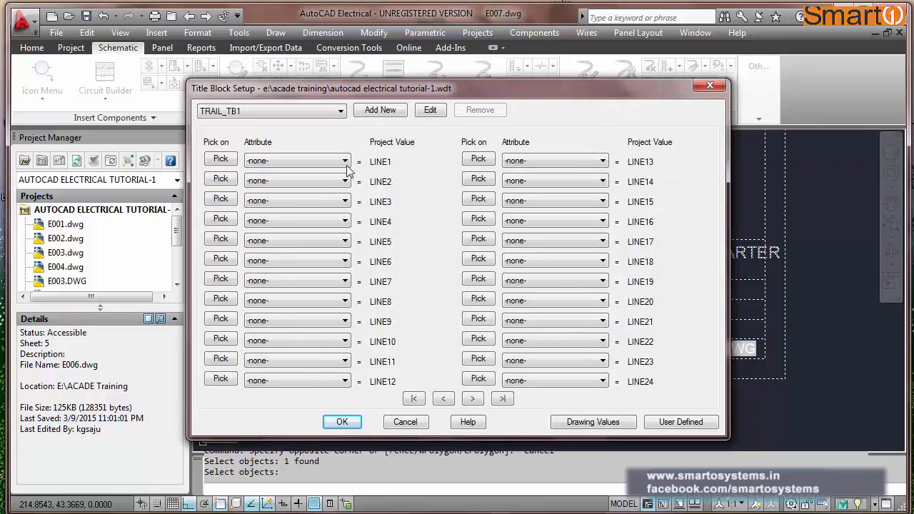
# Map DRWAN_DATE to LINE1 and CHECKED_DATE to LINE2, and save the title block setup.
pyautogui.click(339, 163)
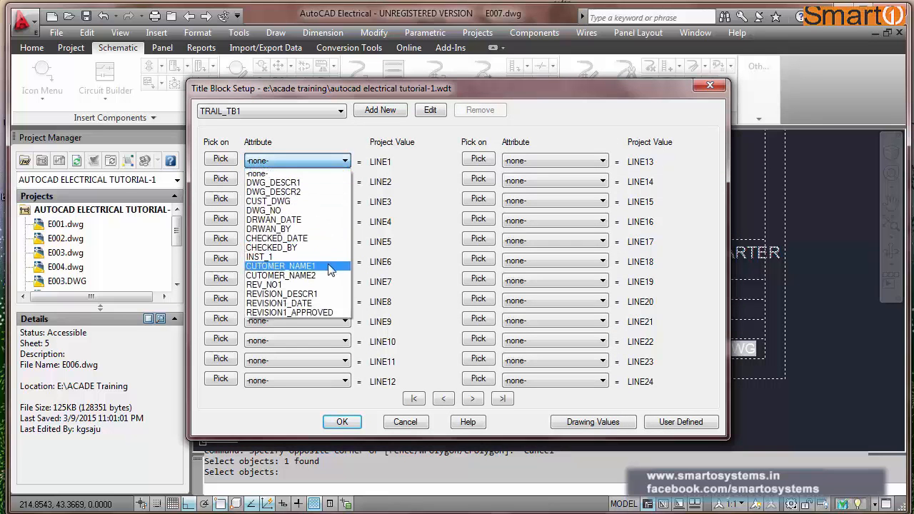
pyautogui.click(333, 221)
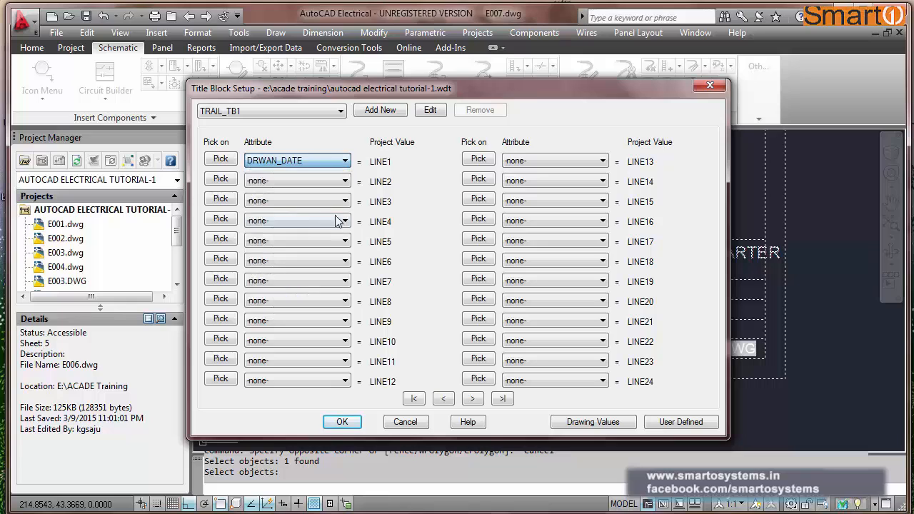
pyautogui.click(341, 181)
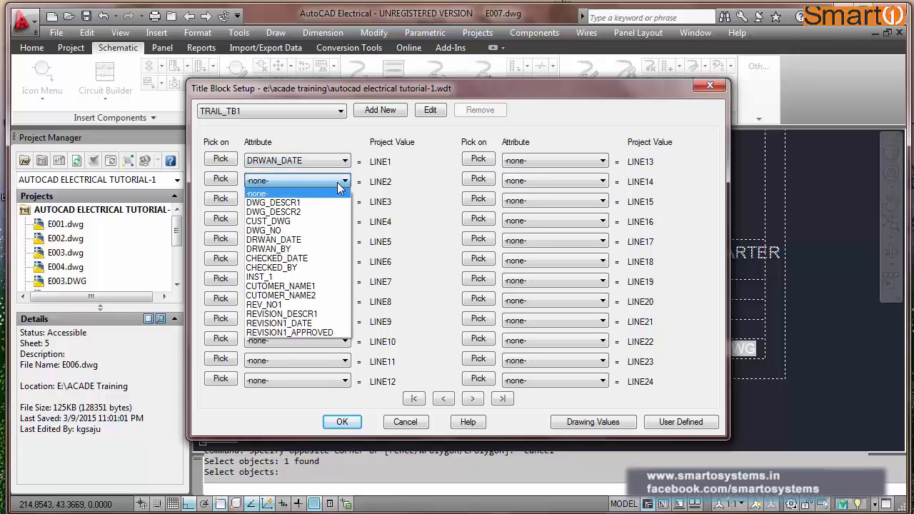
pyautogui.click(320, 257)
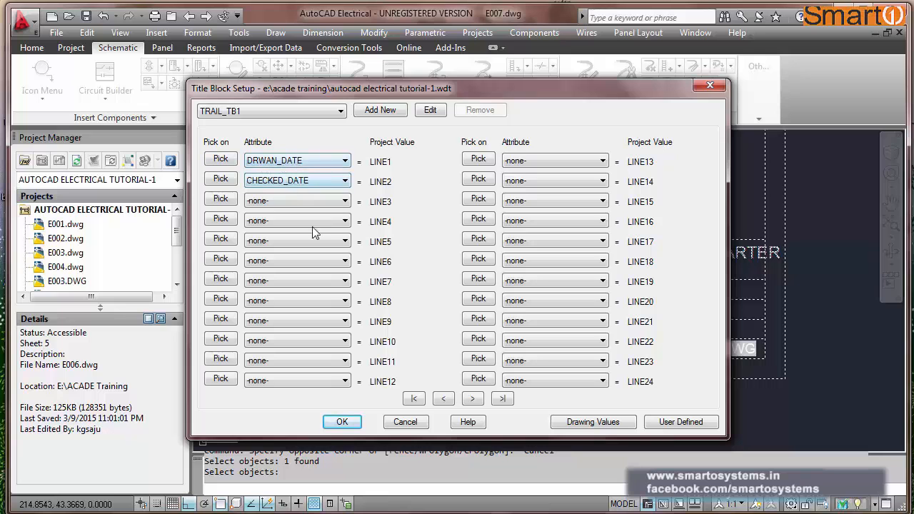
pyautogui.click(347, 421)
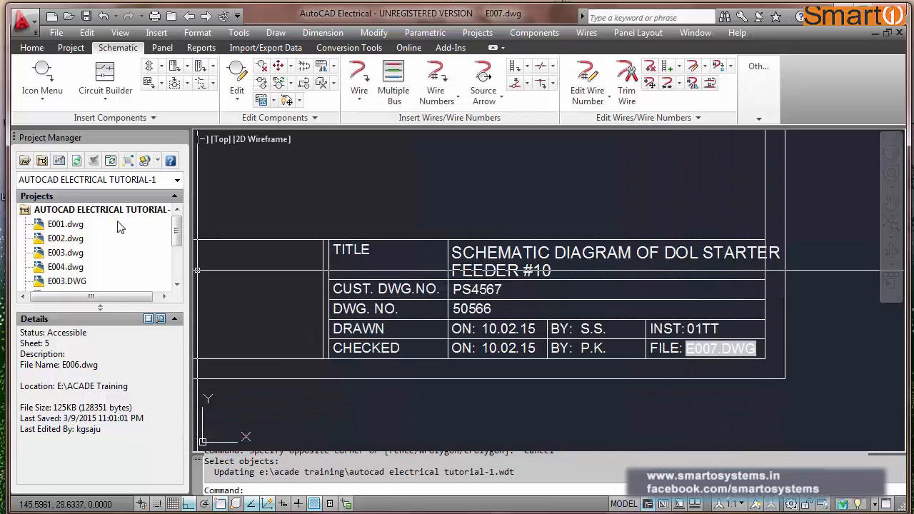
# Start a project-wide Title Block Update for AUTOCAD ELECTRICAL TUTORIAL-1 with LINE1 and LINE2 selected.
pyautogui.rightClick(116, 213)
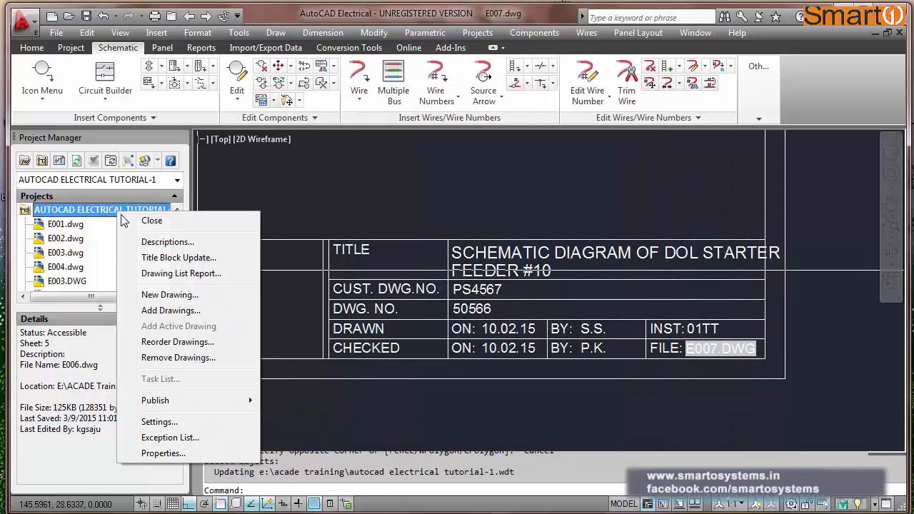
pyautogui.click(197, 260)
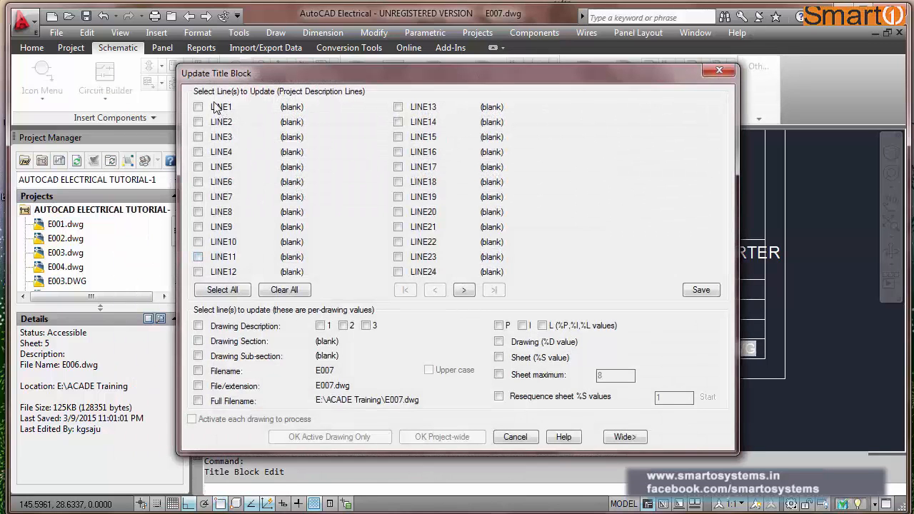
pyautogui.click(198, 107)
pyautogui.click(198, 123)
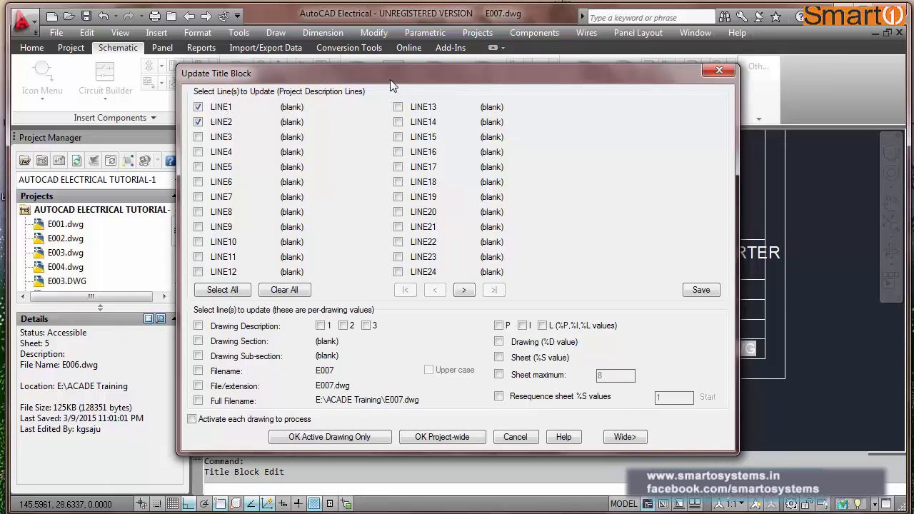
pyautogui.moveTo(430, 73)
pyautogui.mouseDown()
pyautogui.moveTo(609, 121)
pyautogui.moveTo(712, 25)
pyautogui.moveTo(595, 120)
pyautogui.mouseUp()
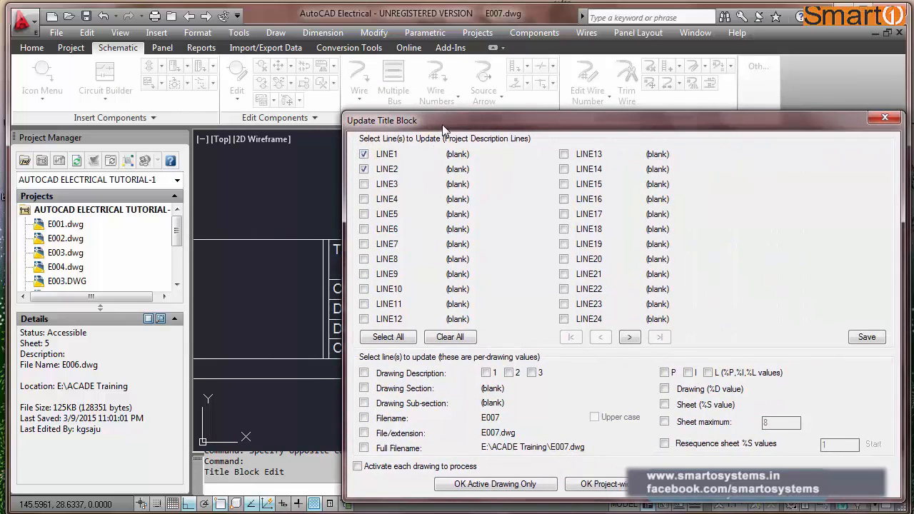
pyautogui.moveTo(443, 124)
pyautogui.mouseDown()
pyautogui.moveTo(150, 69)
pyautogui.moveTo(107, 67)
pyautogui.moveTo(89, 81)
pyautogui.mouseUp()
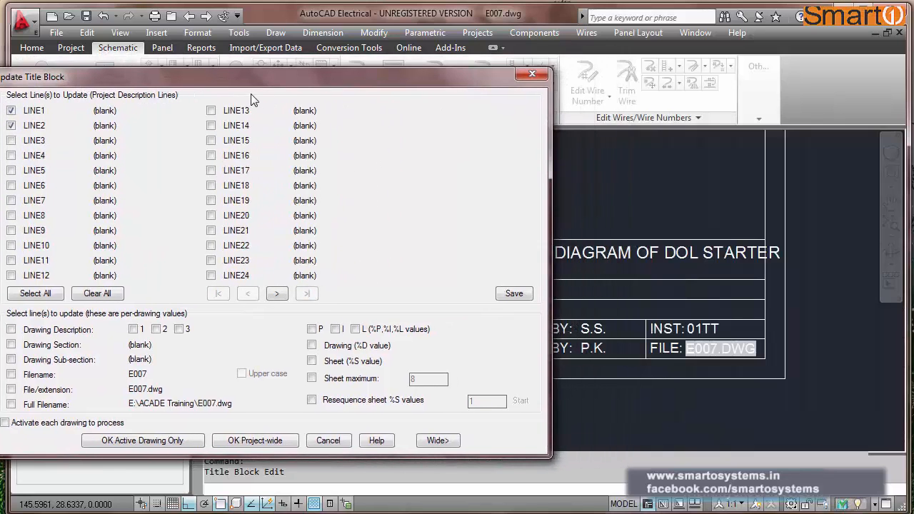
pyautogui.moveTo(235, 88); pyautogui.dragTo(481, 130)
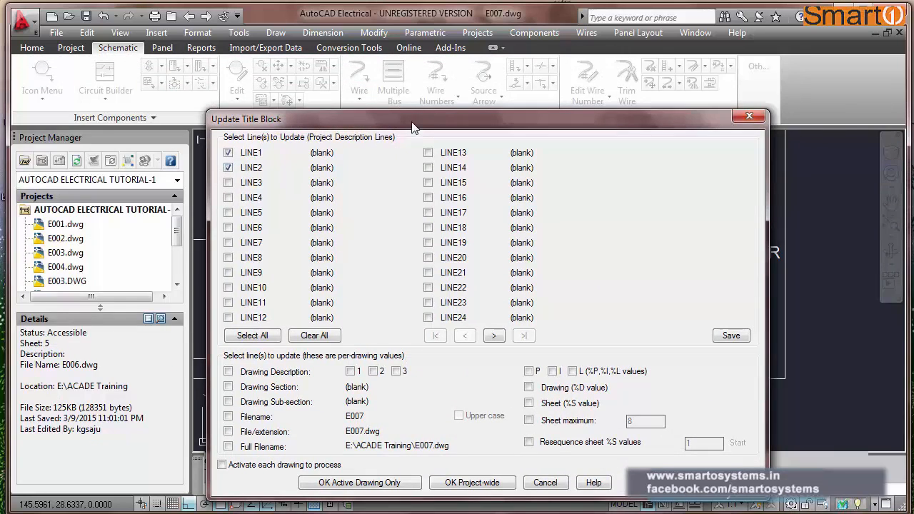
pyautogui.moveTo(413, 123); pyautogui.dragTo(381, 97)
pyautogui.click(443, 457)
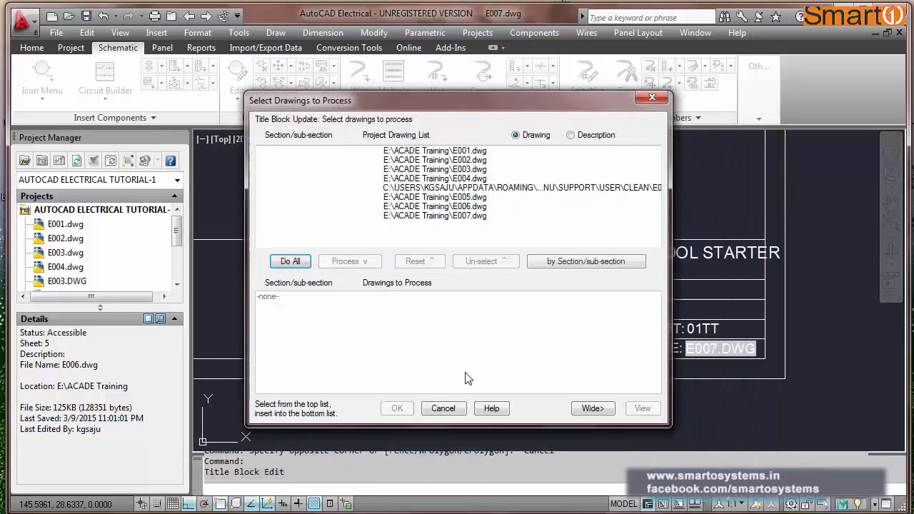
# Choose only E005.dwg and E007.dwg as the drawings to process and run the title block update.
pyautogui.click(479, 198)
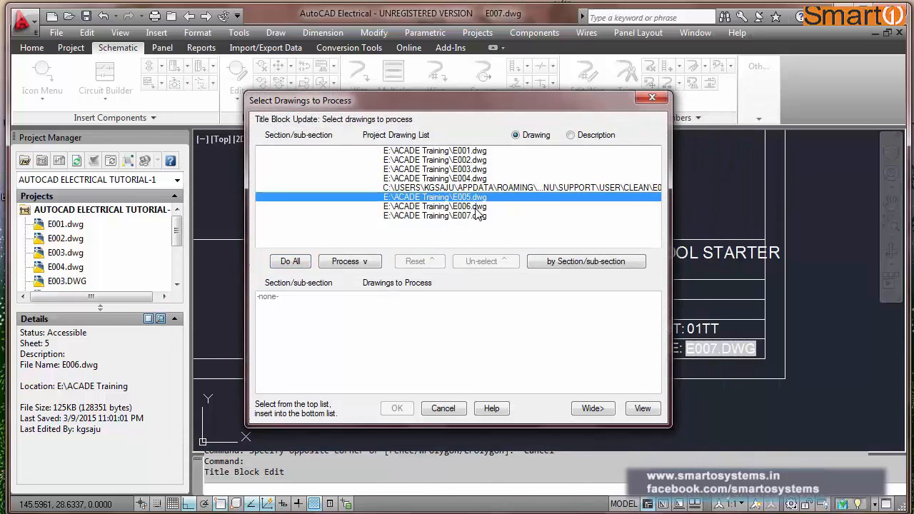
pyautogui.keyDown('shift'); pyautogui.click(477, 206); pyautogui.keyUp('shift')
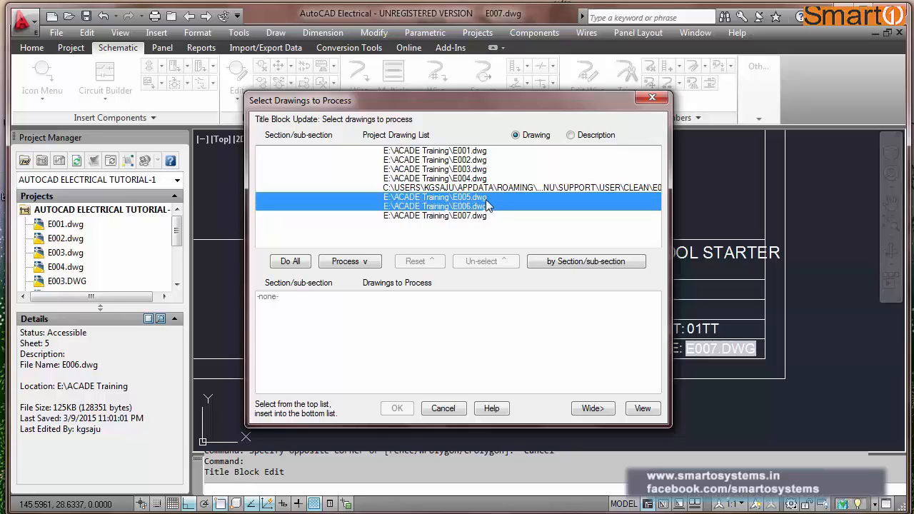
pyautogui.keyDown('ctrl'); pyautogui.click(484, 209); pyautogui.keyUp('ctrl')
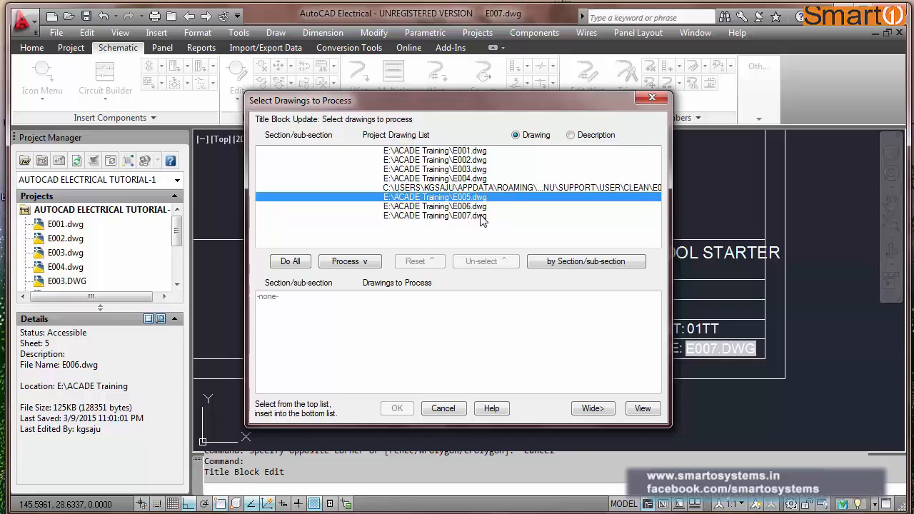
pyautogui.keyDown('ctrl'); pyautogui.click(482, 217); pyautogui.keyUp('ctrl')
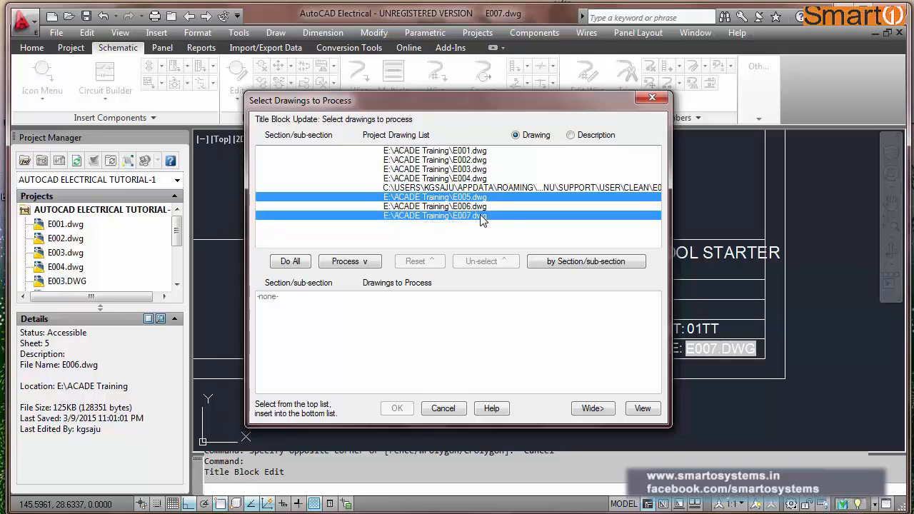
pyautogui.click(371, 263)
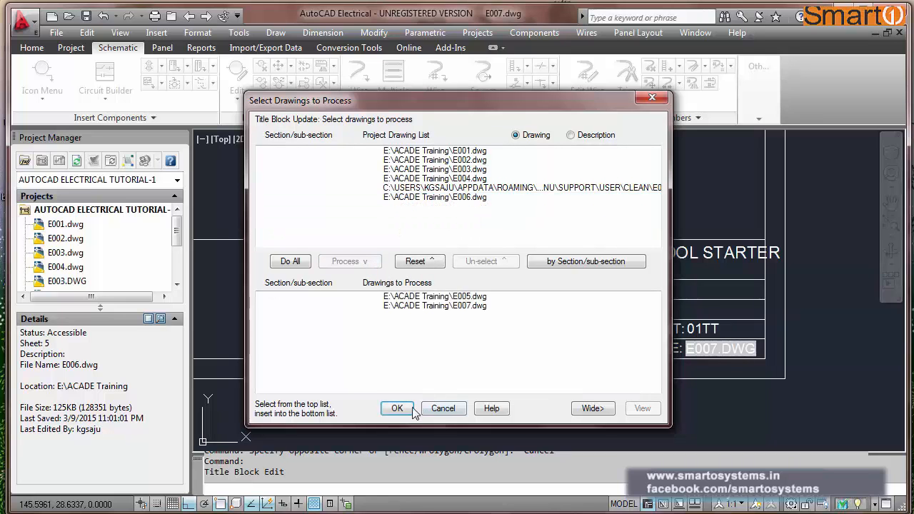
pyautogui.click(397, 409)
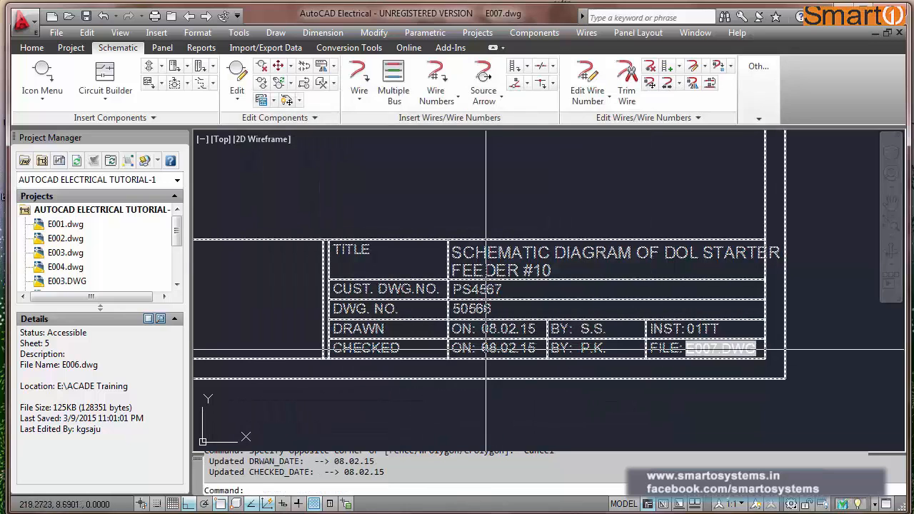
# View E007's full sheet and check the DRAWN and CHECKED dates in the title blocks of E006 and E005.
pyautogui.write('Z')
pyautogui.press('Return')
pyautogui.write('E')
pyautogui.press('Return')
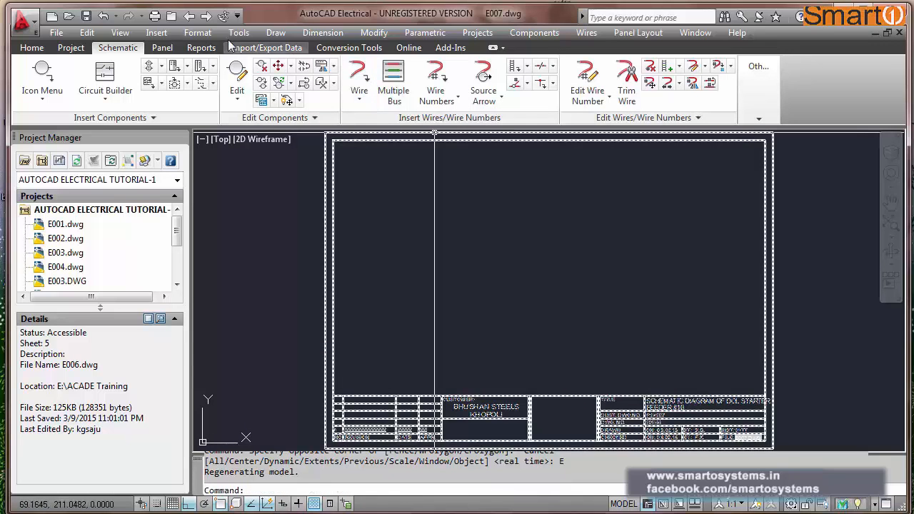
pyautogui.click(190, 16)
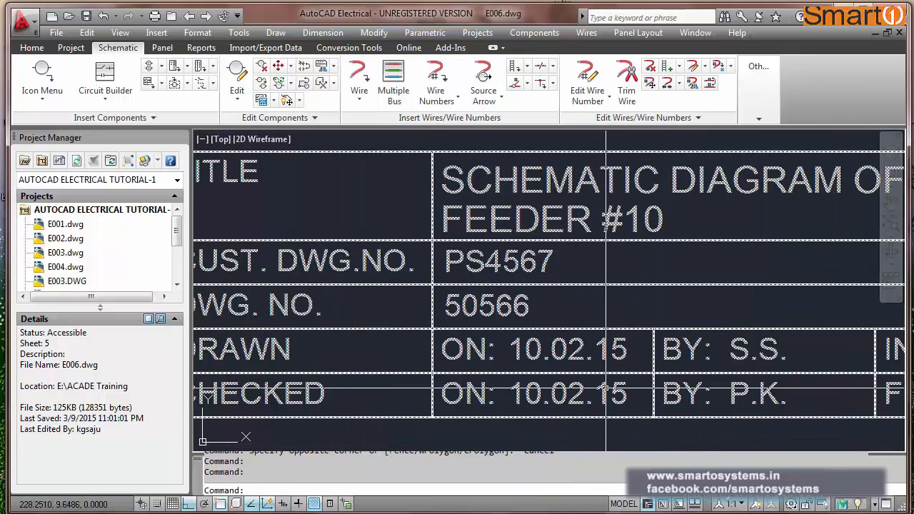
pyautogui.write('ZE')
pyautogui.press('Return')
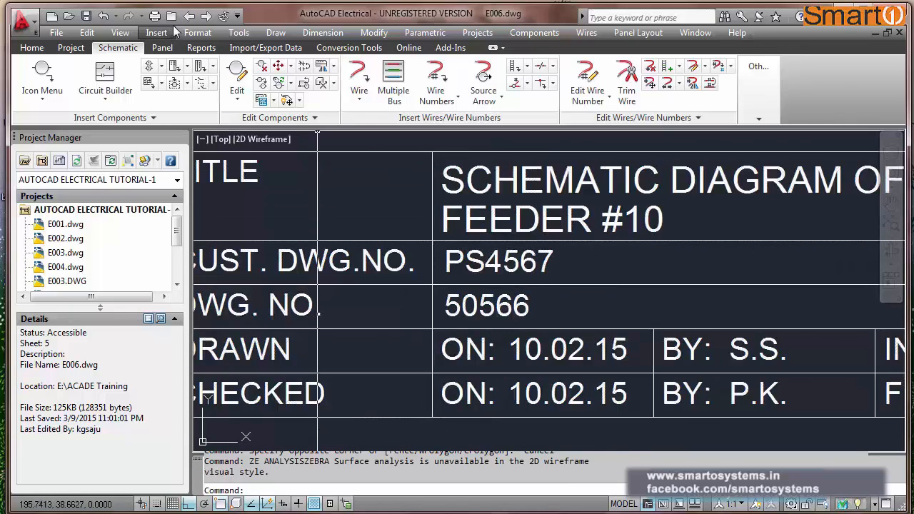
pyautogui.click(190, 17)
pyautogui.scroll(4, 663, 441)
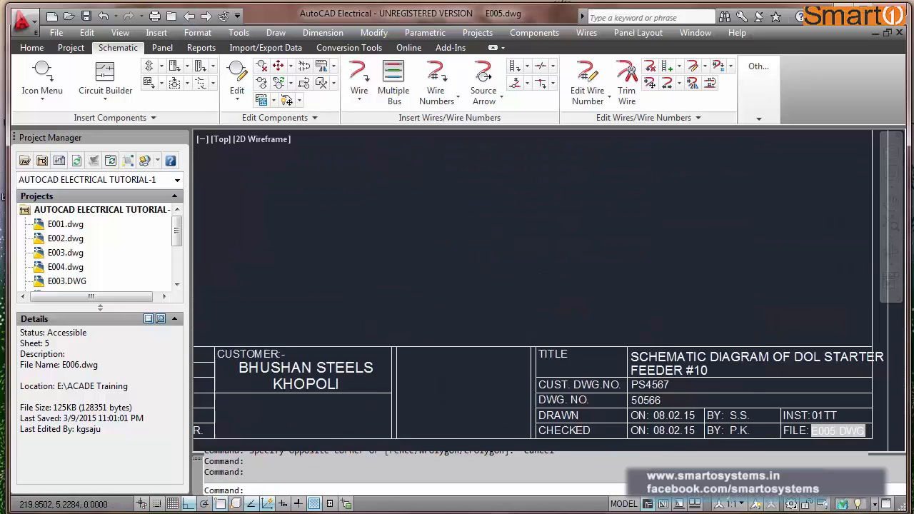
# Configure a 1-phase ladder on sheet E005 with spacing 8.0000, first reference 1, index 1 and no rungs.
pyautogui.press('Escape')
pyautogui.press('Escape')
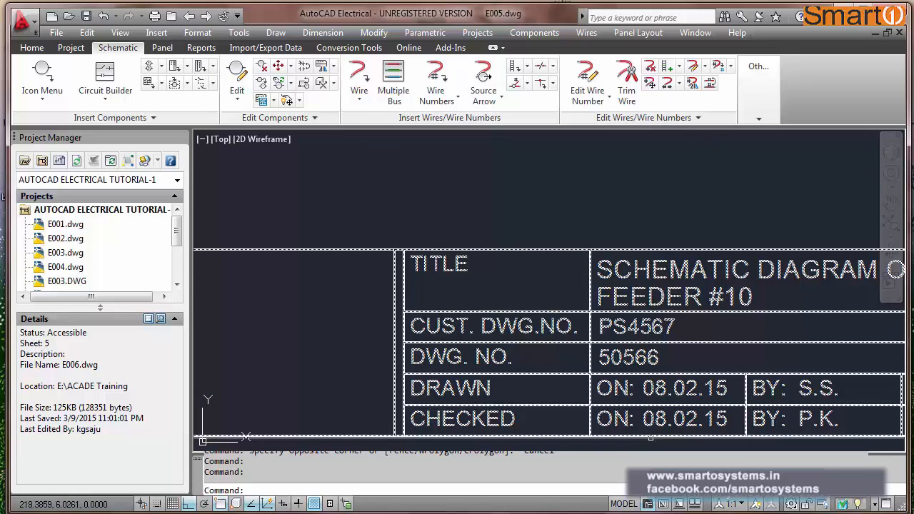
pyautogui.write('z')
pyautogui.press('Return')
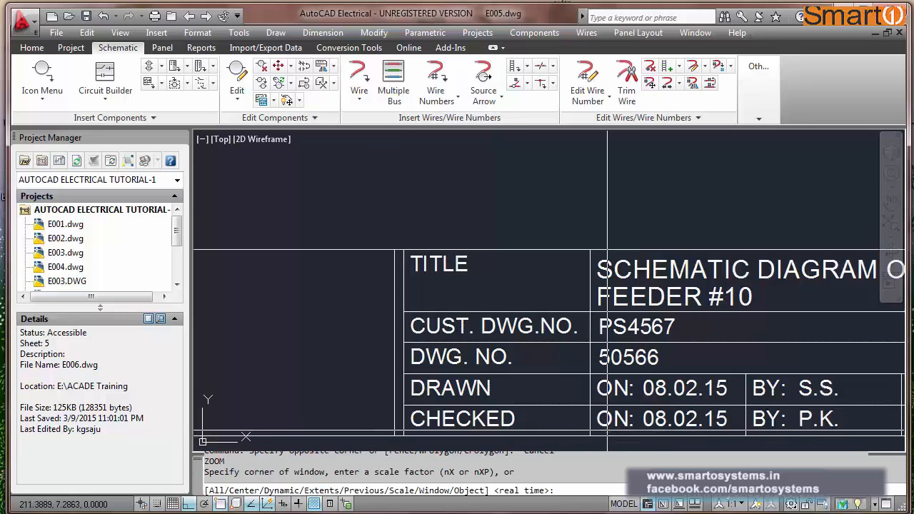
pyautogui.write('E')
pyautogui.press('Return')
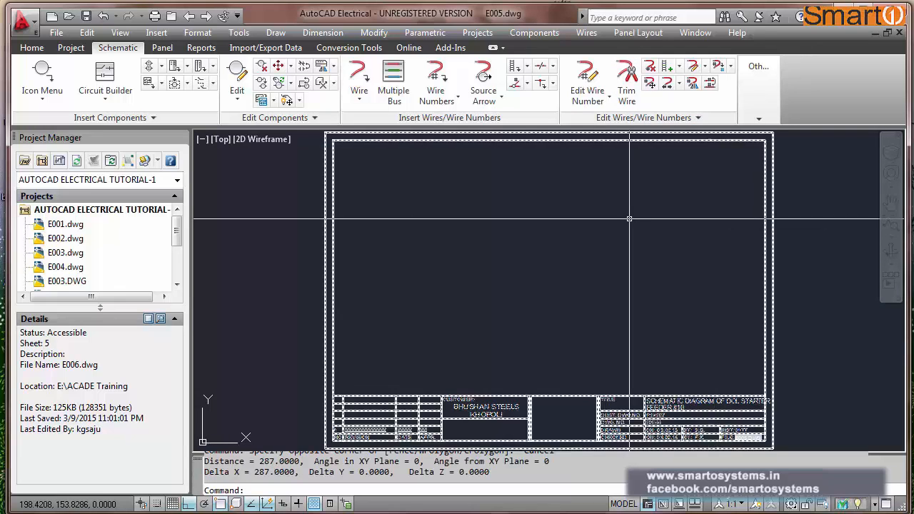
pyautogui.click(516, 71)
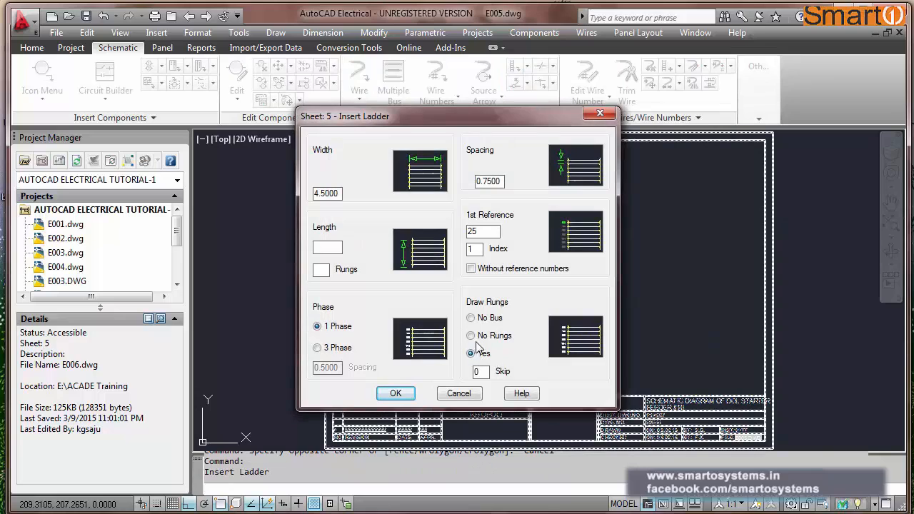
pyautogui.click(473, 337)
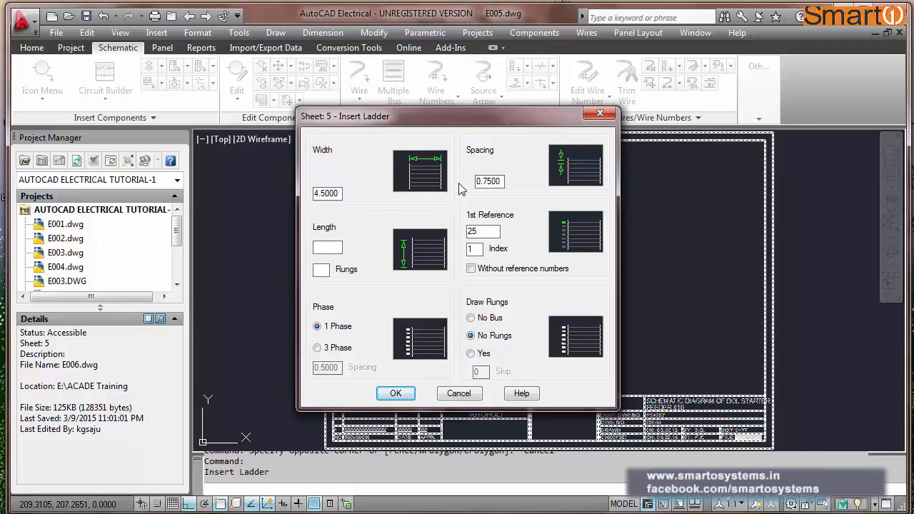
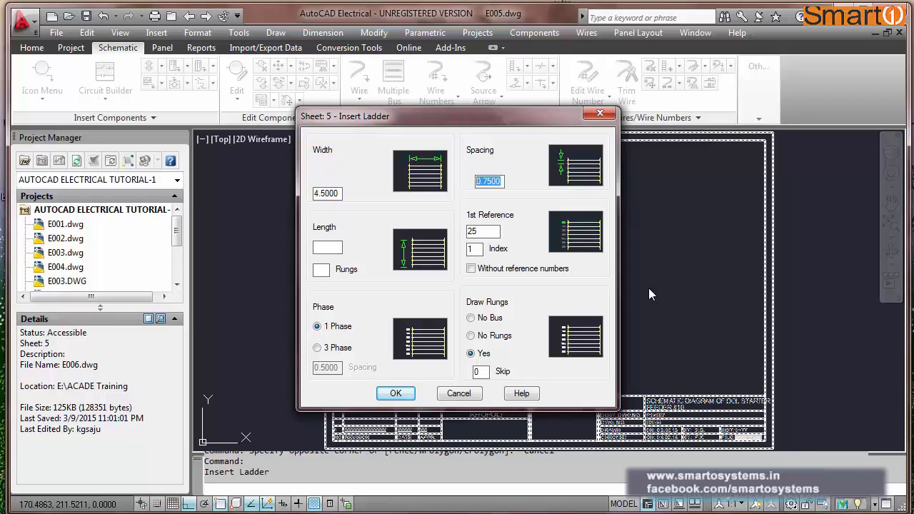
pyautogui.write('1')
pyautogui.moveTo(493, 232); pyautogui.dragTo(462, 233)
pyautogui.write('1')
pyautogui.click(472, 336)
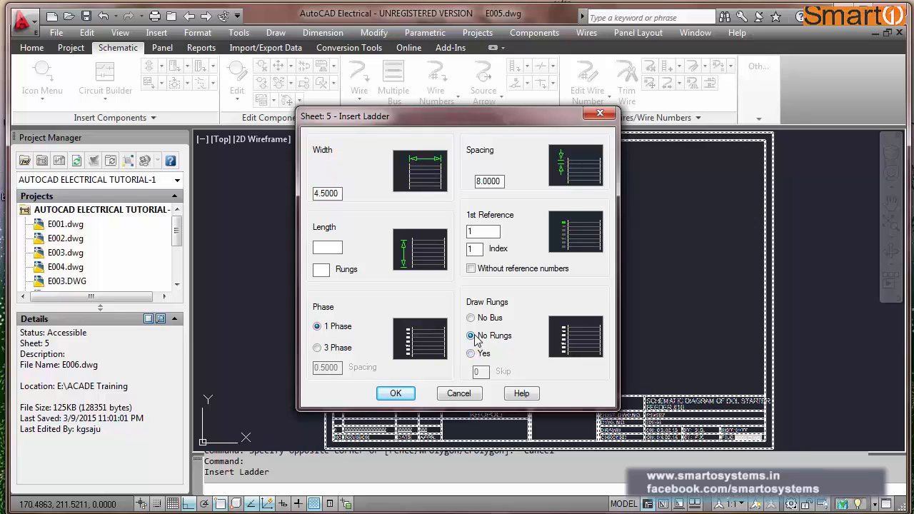
pyautogui.click(397, 394)
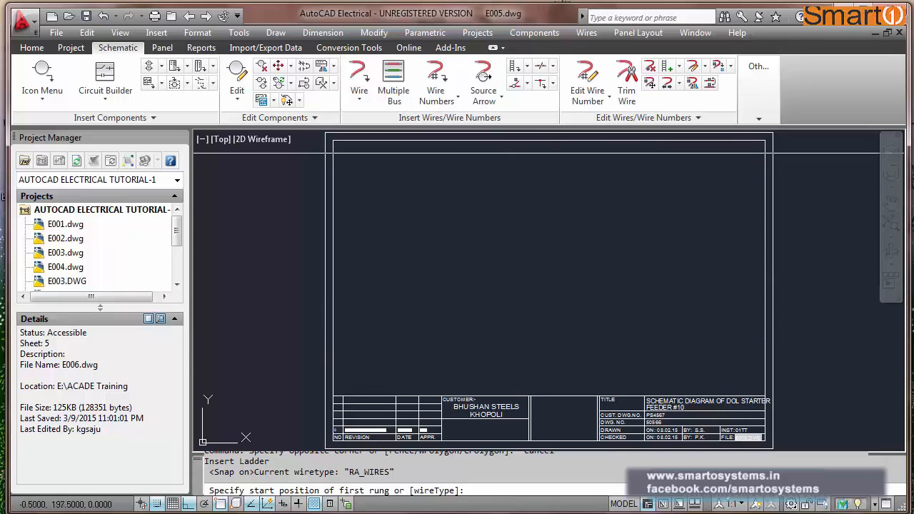
# Place the ladder with object snap and grid snap off, running down the sheet's left border from the upper frame corner to the title block.
pyautogui.press('F3')
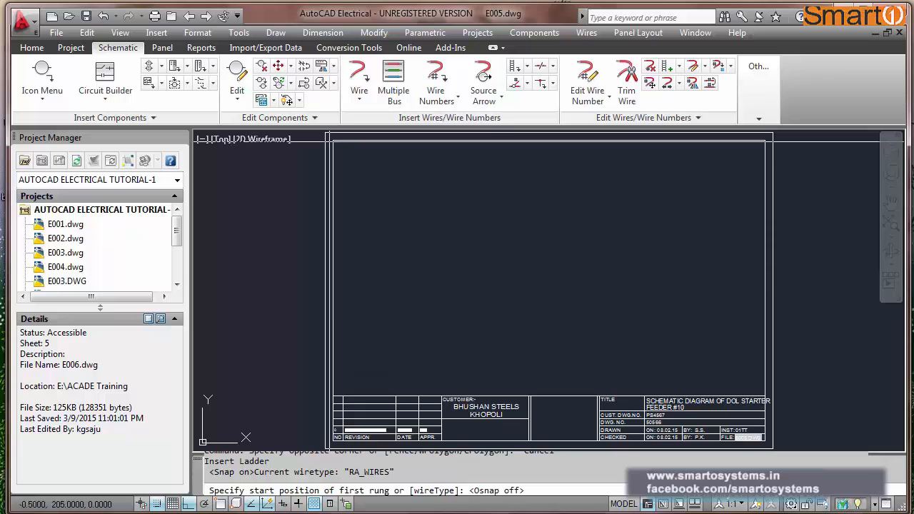
pyautogui.press('F9')
pyautogui.click(330, 141)
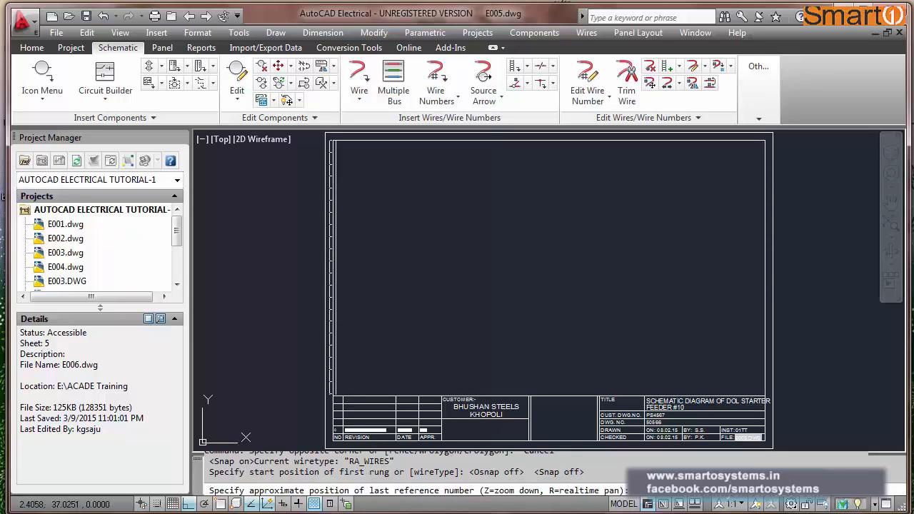
pyautogui.click(333, 394)
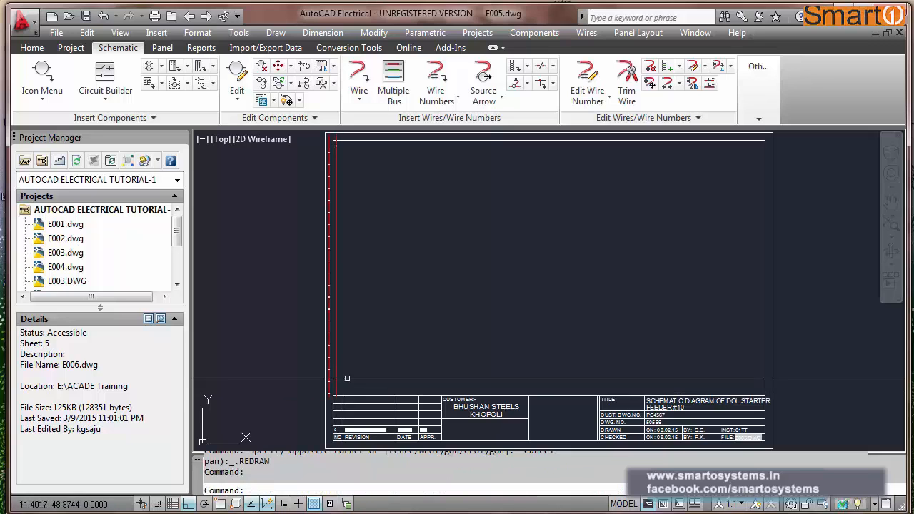
# Erase the ladder's two red vertical bus wires, keeping only the reference numbers.
pyautogui.scroll(5, 338, 364)
pyautogui.scroll(3, 294, 346)
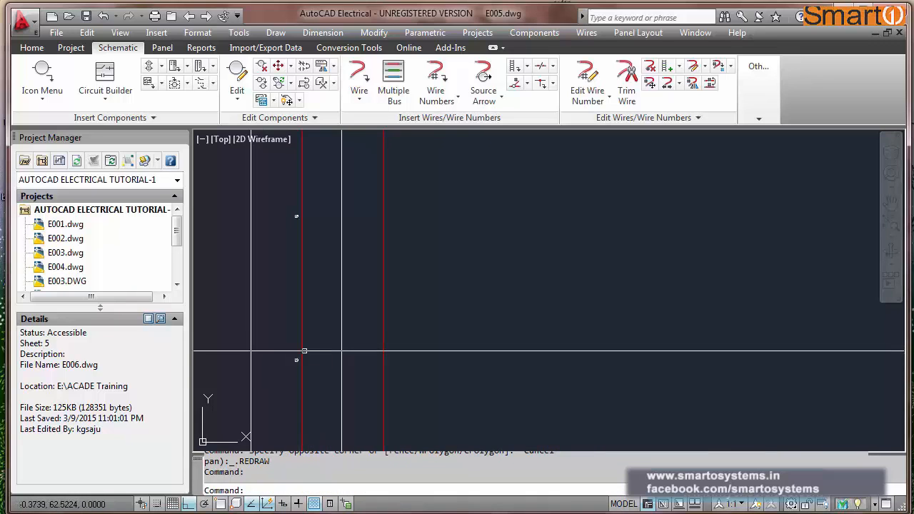
pyautogui.press('Escape')
pyautogui.write('E')
pyautogui.press('Return')
pyautogui.click(387, 307)
pyautogui.click(365, 318)
pyautogui.press('Return')
pyautogui.press('Return')
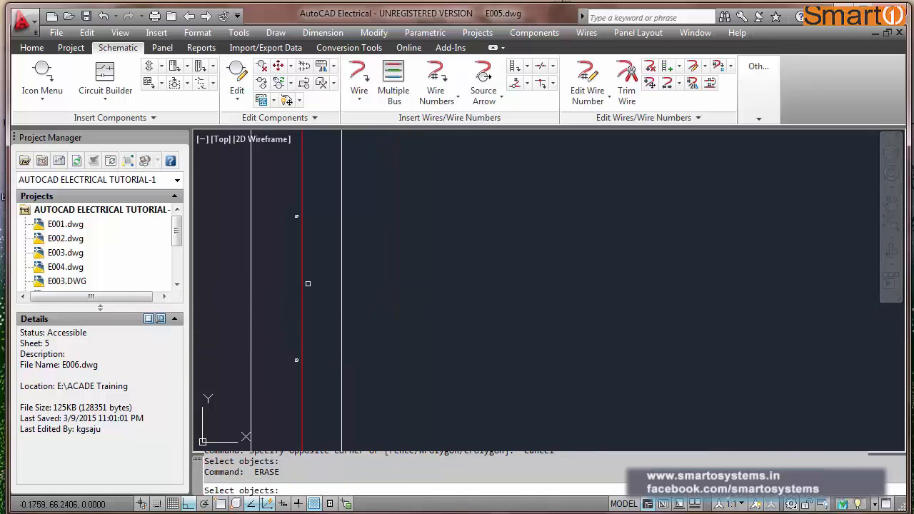
pyautogui.click(308, 284)
pyautogui.click(298, 293)
pyautogui.press('Return')
pyautogui.press('Escape')
pyautogui.press('Escape')
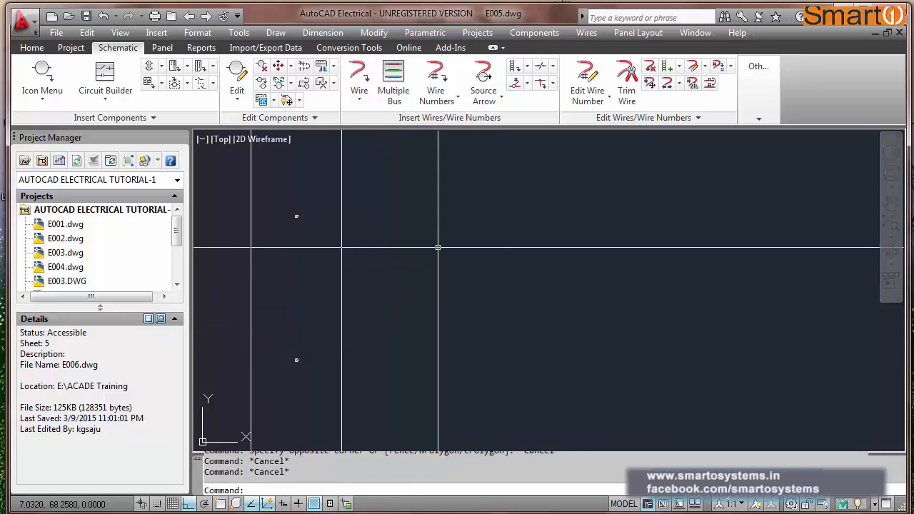
# Examine the size and placement of the reference numbers down to the last one above the title block, and show object properties.
pyautogui.scroll(2, 291, 214)
pyautogui.scroll(6, 314, 216)
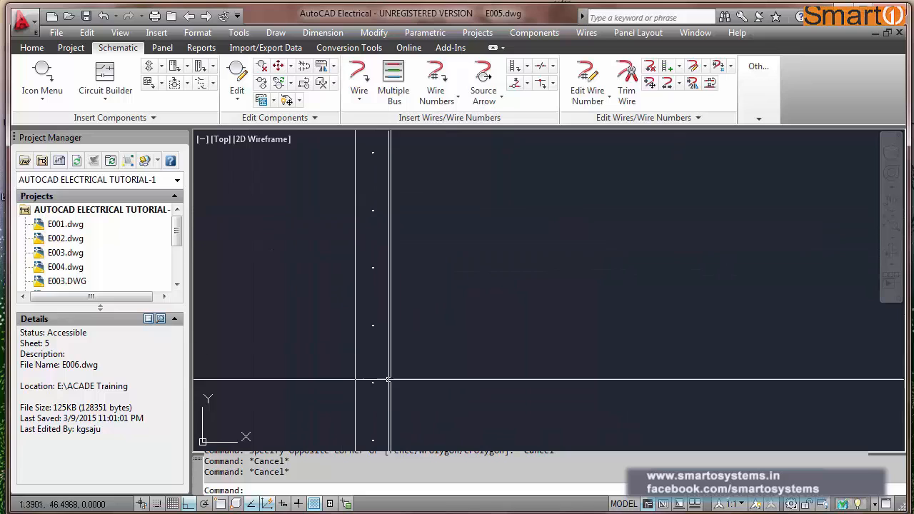
pyautogui.scroll(-8, 467, 216)
pyautogui.scroll(6, 460, 245)
pyautogui.scroll(6, 445, 279)
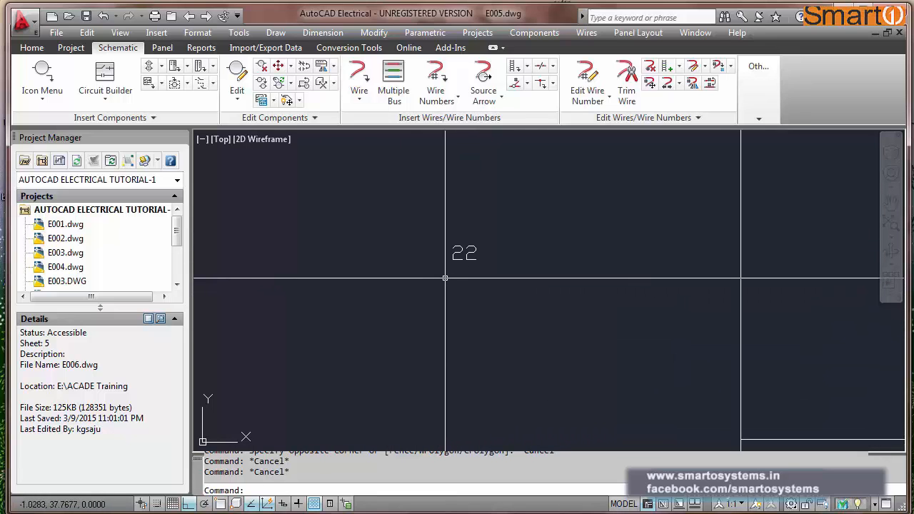
pyautogui.scroll(-4, 445, 278)
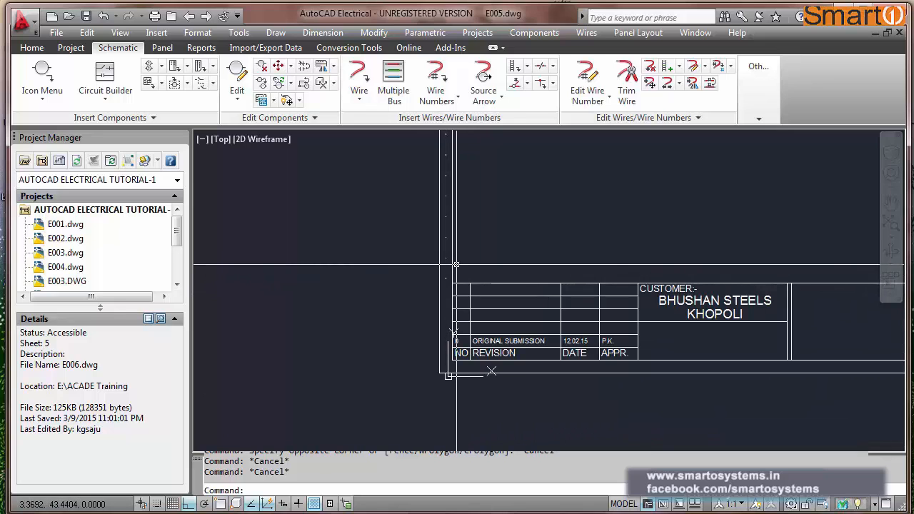
pyautogui.press('Return')
pyautogui.press('Escape')
pyautogui.press('Escape')
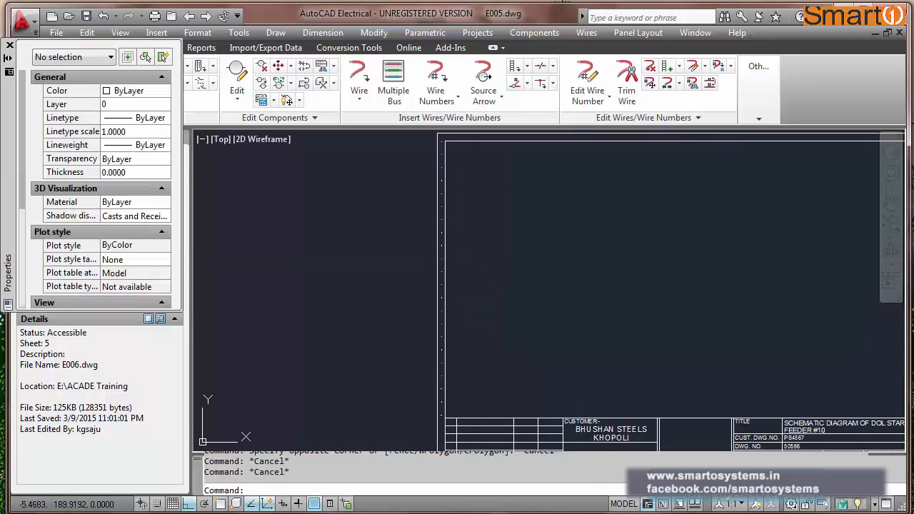
pyautogui.click(433, 139)
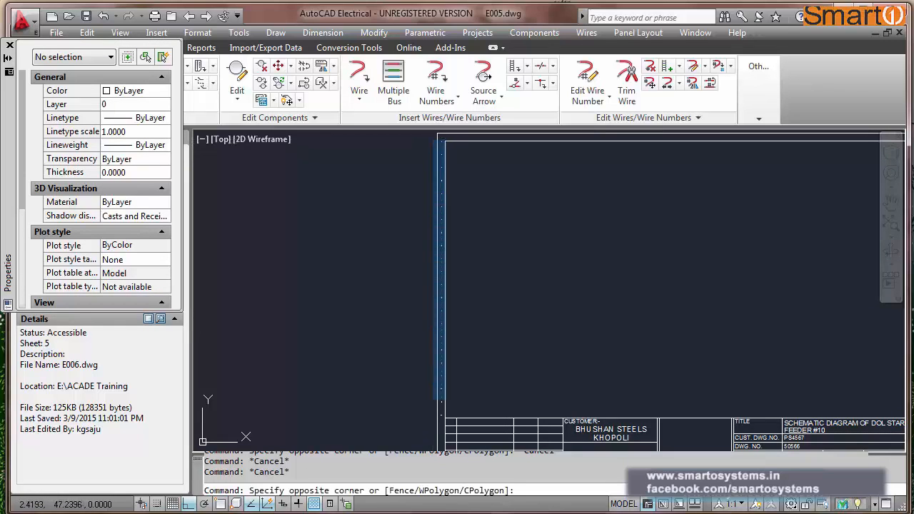
pyautogui.click(444, 413)
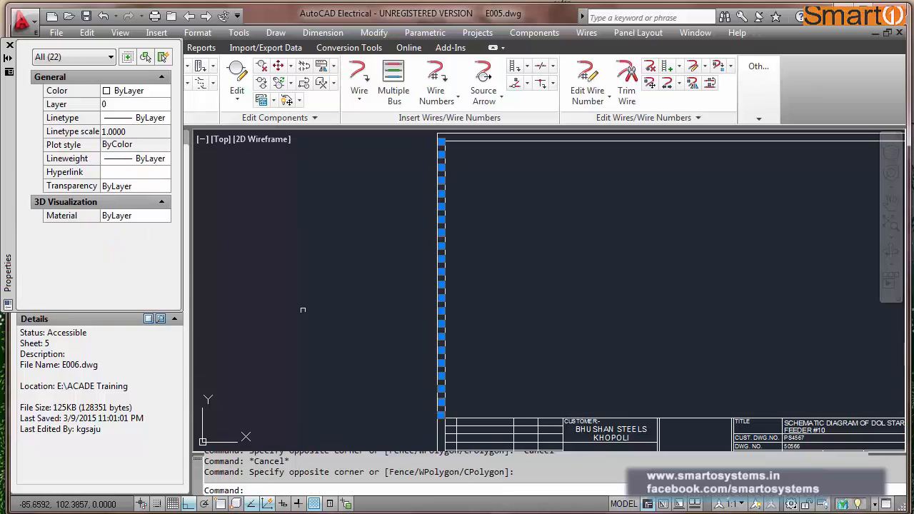
pyautogui.press('Escape')
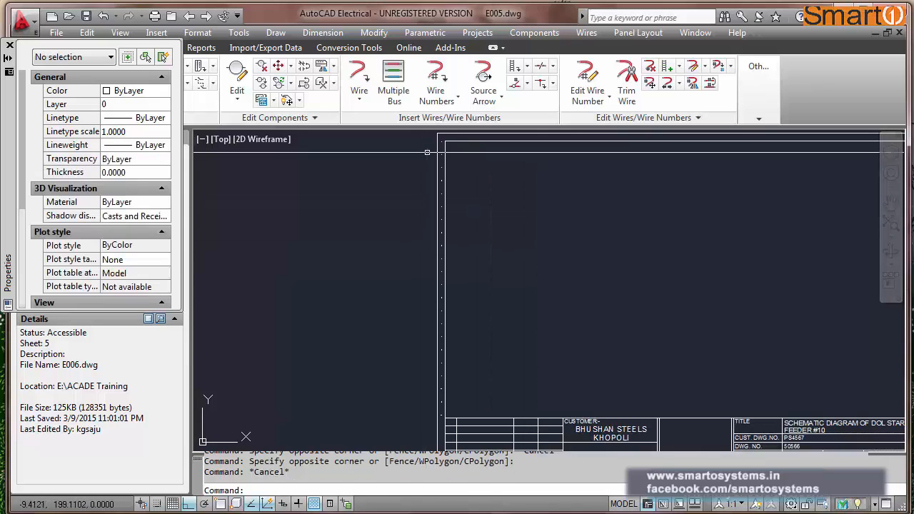
# Set the text height of all ladder reference numbers below the first one to 1.5.
pyautogui.click(428, 151)
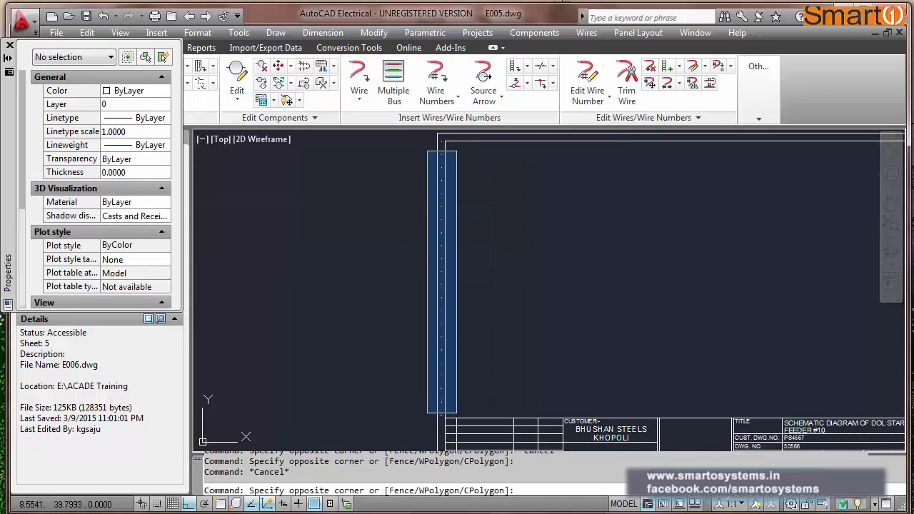
pyautogui.click(455, 411)
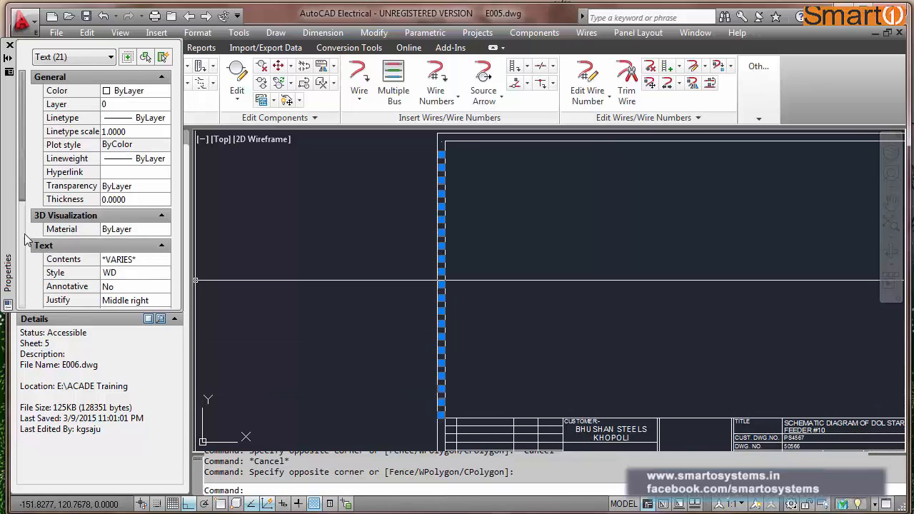
pyautogui.moveTo(22, 199); pyautogui.dragTo(27, 234)
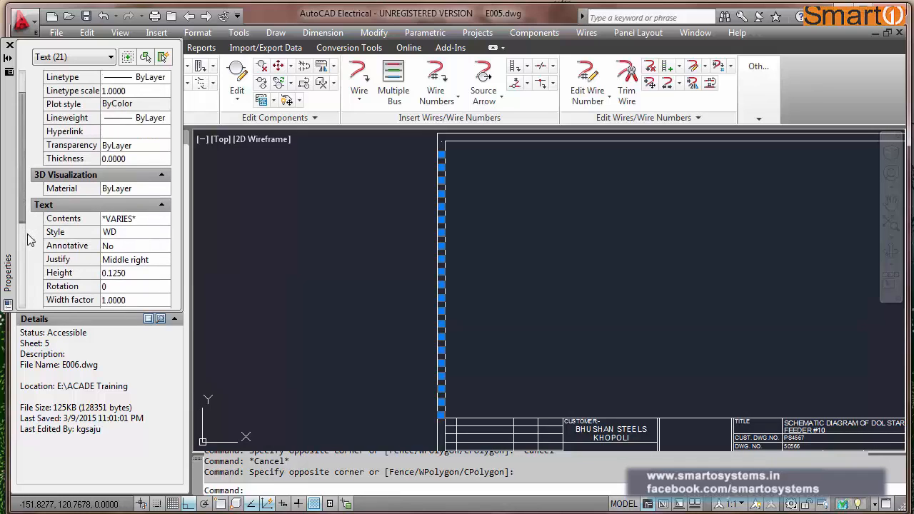
pyautogui.click(142, 274)
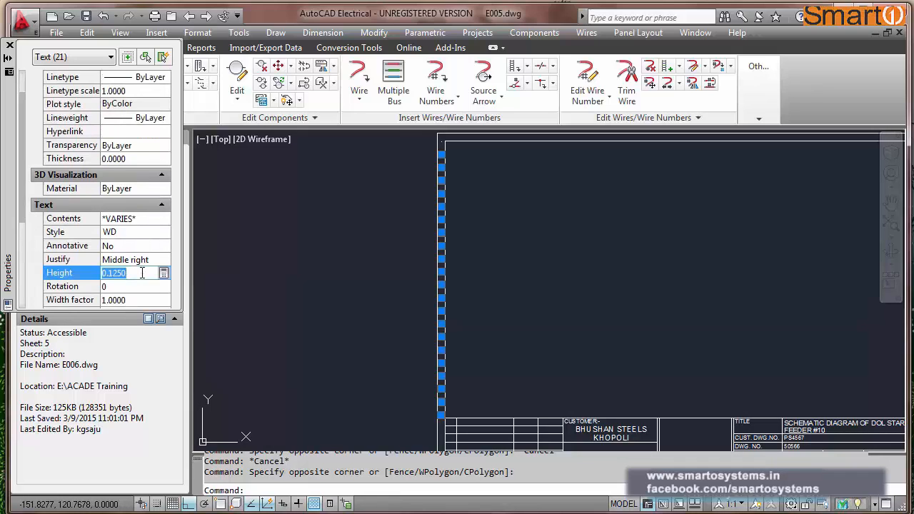
pyautogui.write('1.5')
pyautogui.click(9, 45)
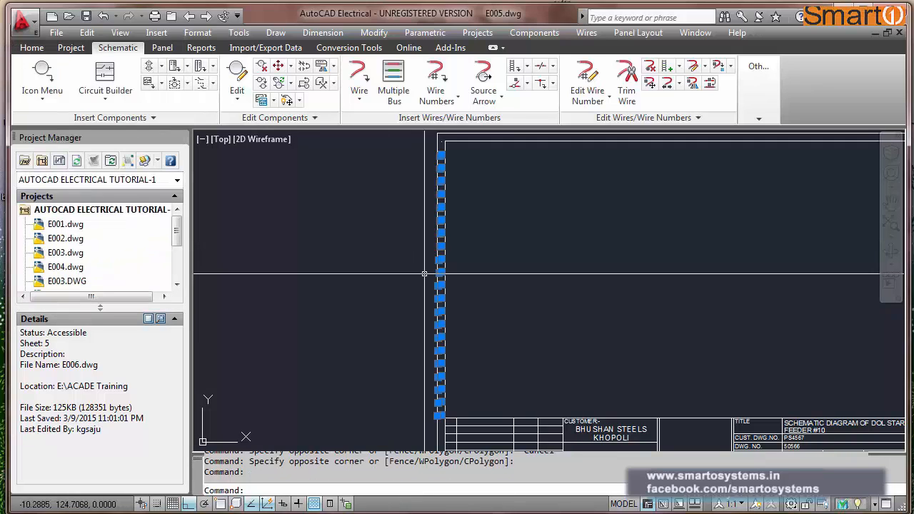
pyautogui.press('Escape')
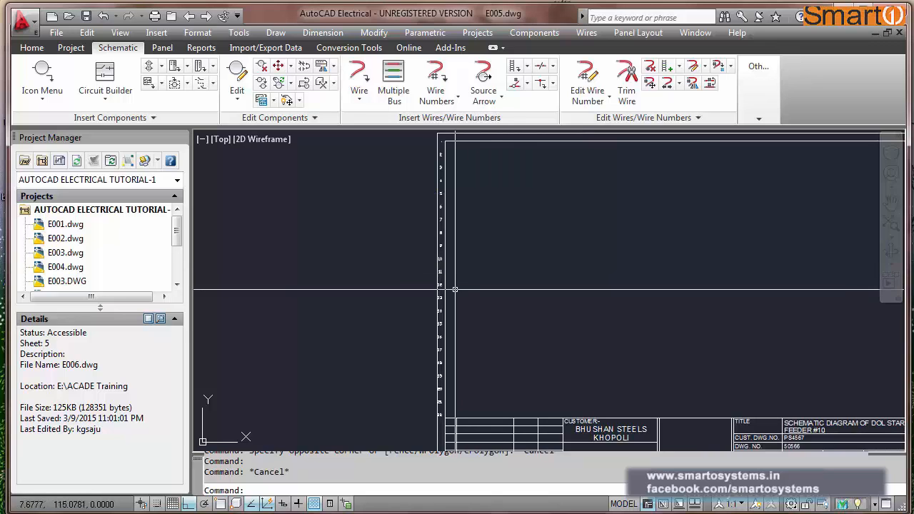
# Select the first ladder reference at the upper frame corner and examine its block reference properties.
pyautogui.scroll(8, 447, 151)
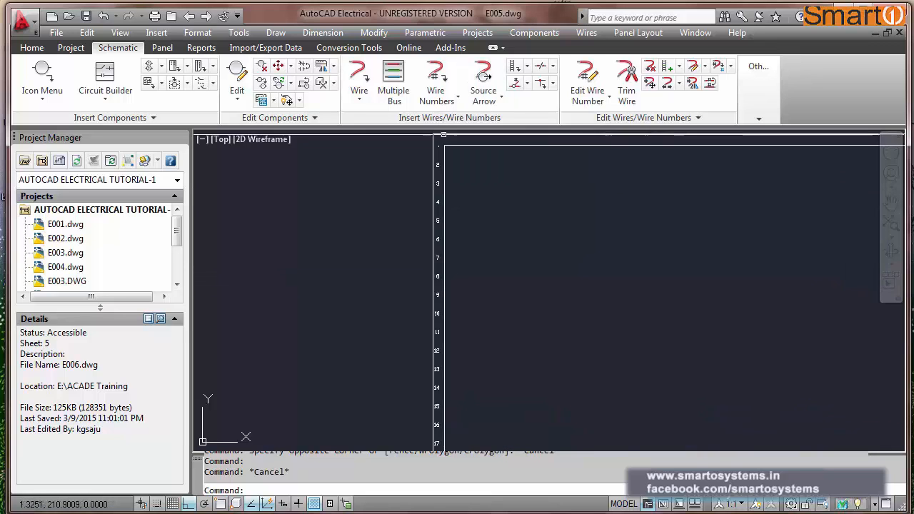
pyautogui.click(429, 182)
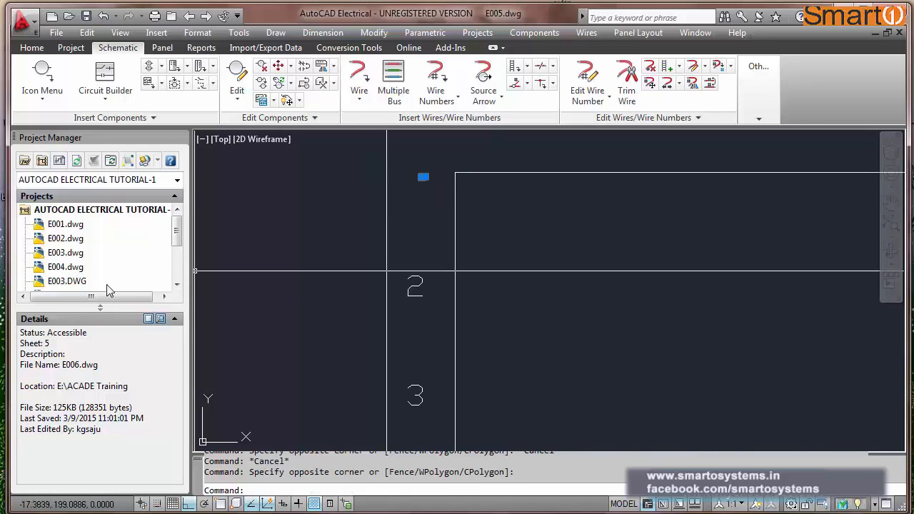
pyautogui.write('PROP')
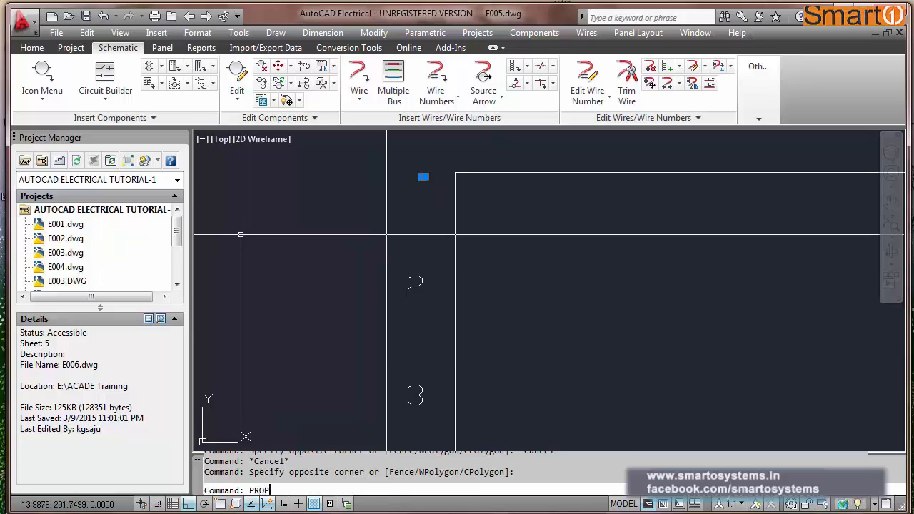
pyautogui.press('Return')
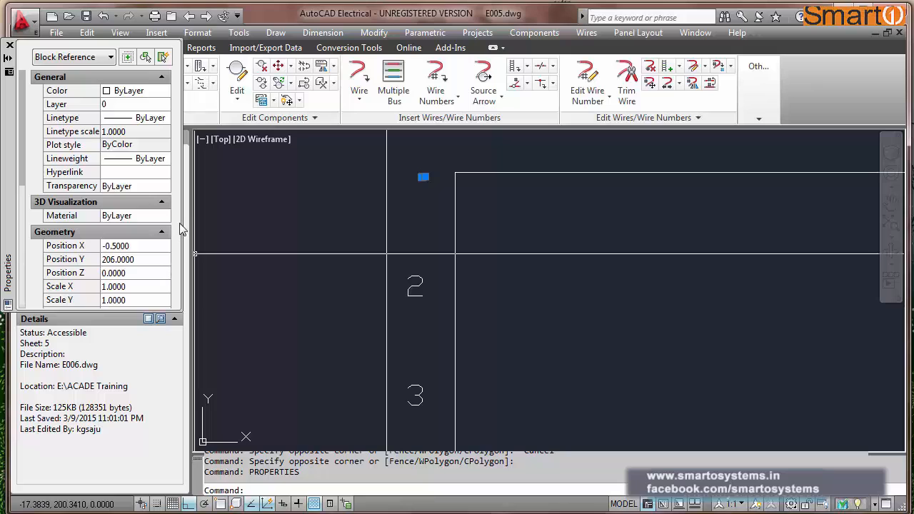
pyautogui.moveTo(20, 165); pyautogui.dragTo(30, 181)
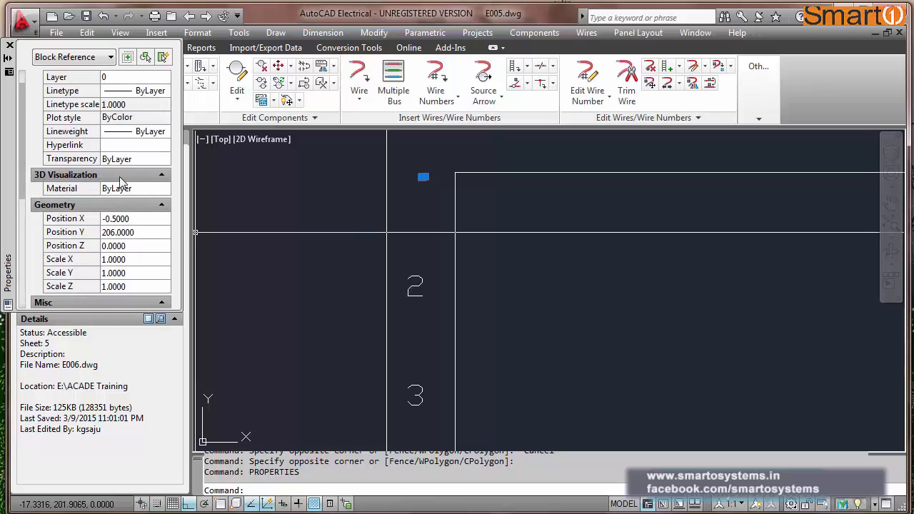
pyautogui.press('Escape')
pyautogui.click(420, 170)
pyautogui.click(433, 198)
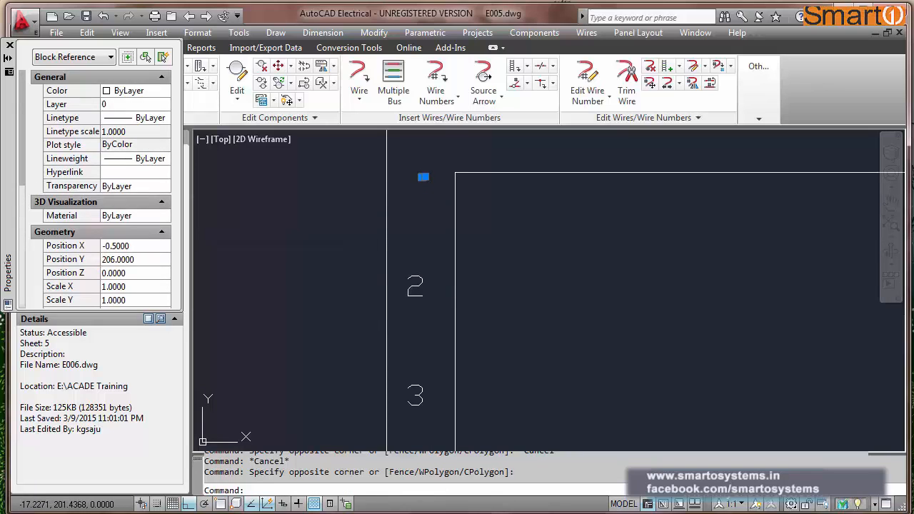
pyautogui.press('Escape')
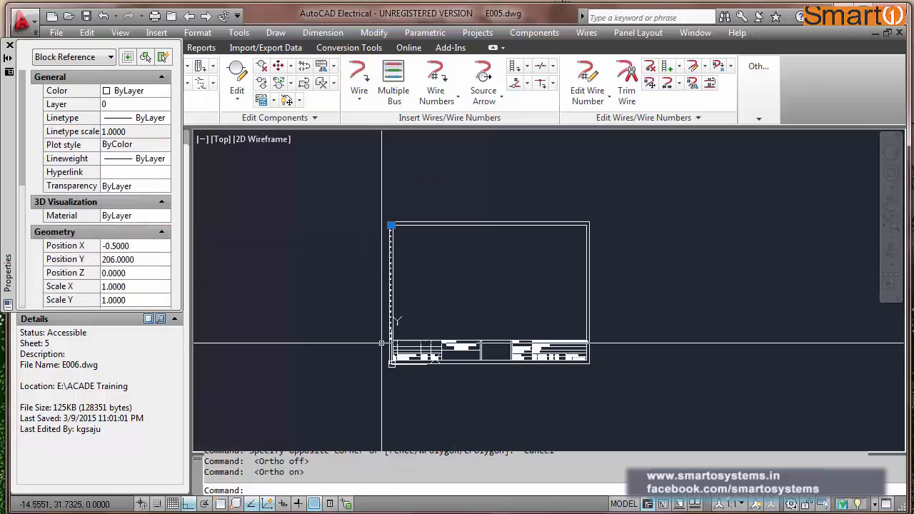
# Move all ladder reference numbers about 0.9 units horizontally toward the drawing area, centring them in the sheet's border strip.
pyautogui.scroll(3, 387, 238)
pyautogui.press('Escape')
pyautogui.write('M')
pyautogui.press('Return')
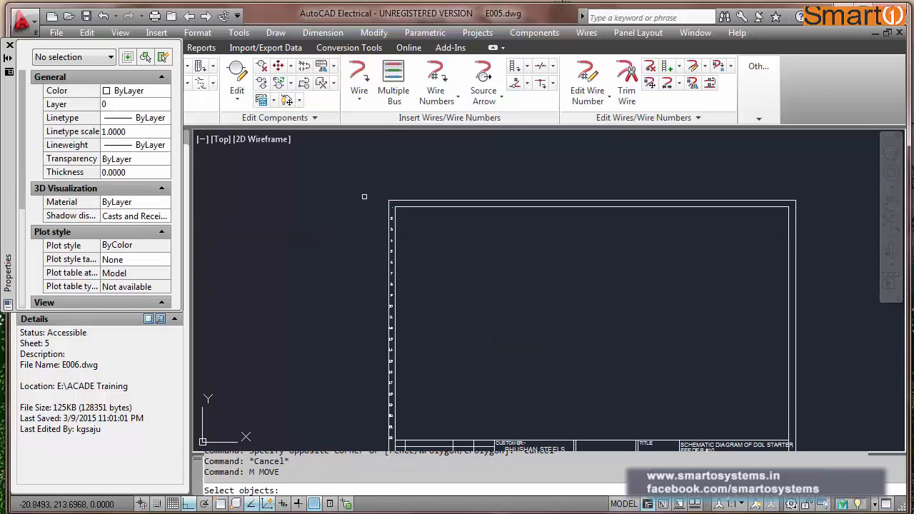
pyautogui.click(368, 198)
pyautogui.click(396, 446)
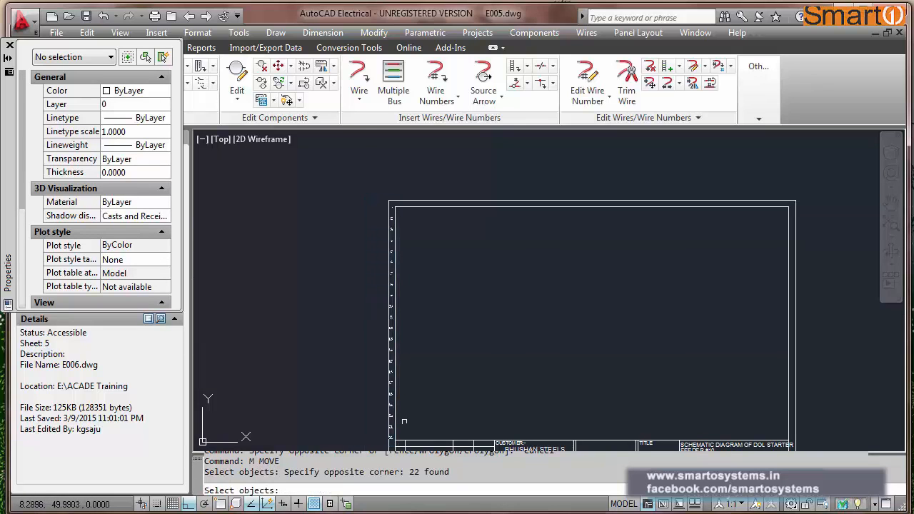
pyautogui.scroll(5, 407, 416)
pyautogui.press('Return')
pyautogui.click(404, 397)
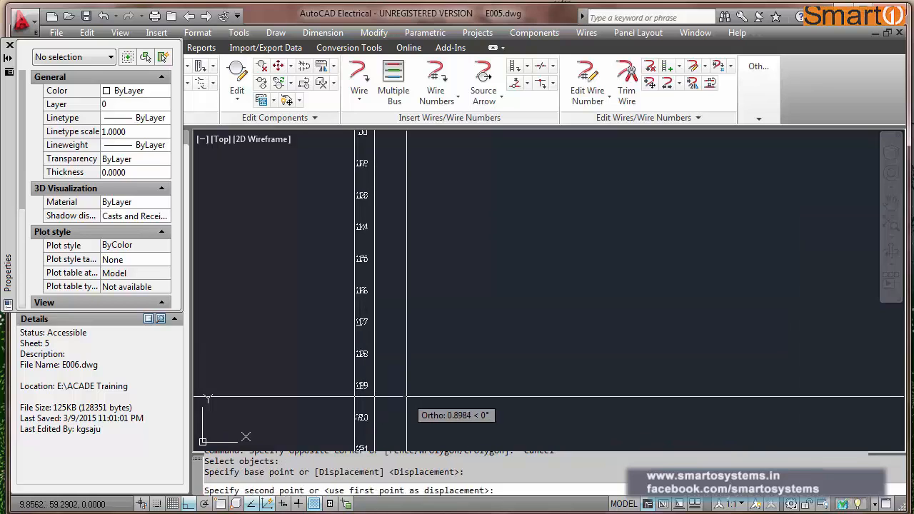
pyautogui.click(405, 397)
pyautogui.scroll(-4, 405, 395)
# Try to run XY Grid Setup on the E005 sheet.
pyautogui.write('ZE')
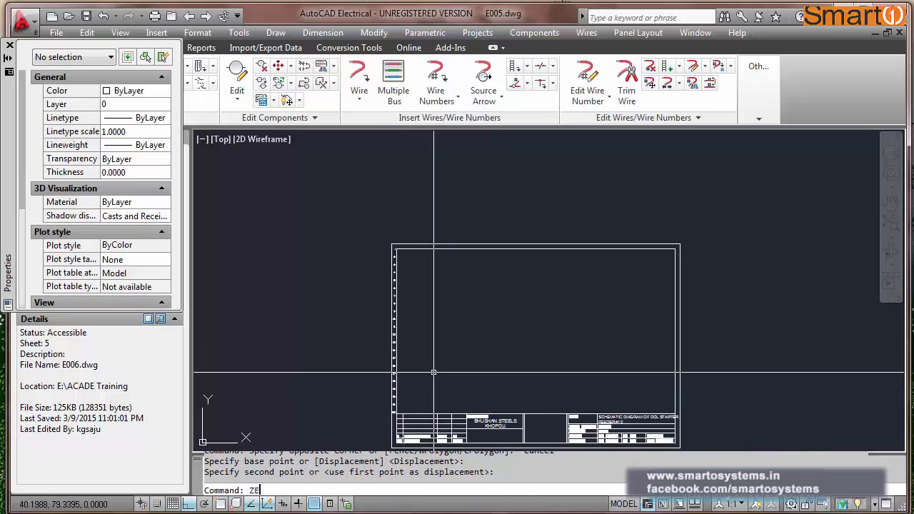
pyautogui.press('Return')
pyautogui.write('Z')
pyautogui.press('Escape')
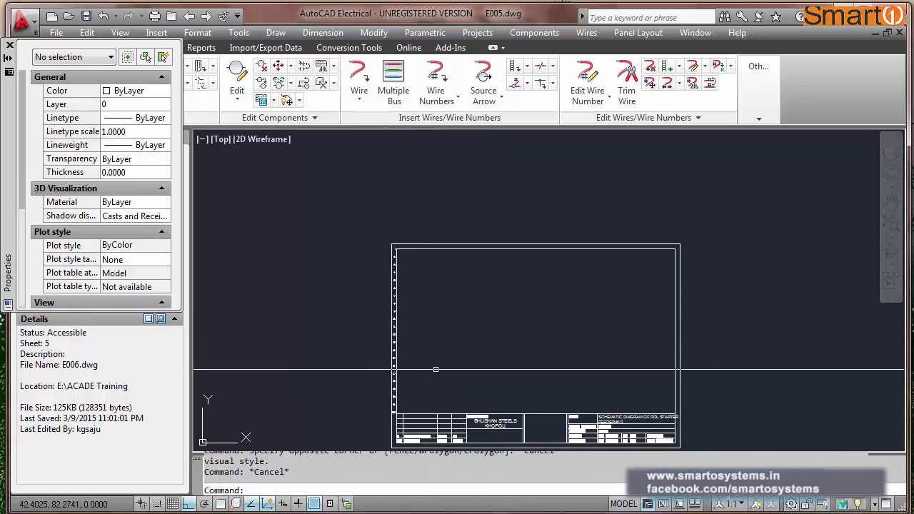
pyautogui.press('Escape')
pyautogui.write('Z')
pyautogui.press('Return')
pyautogui.write('E')
pyautogui.press('Return')
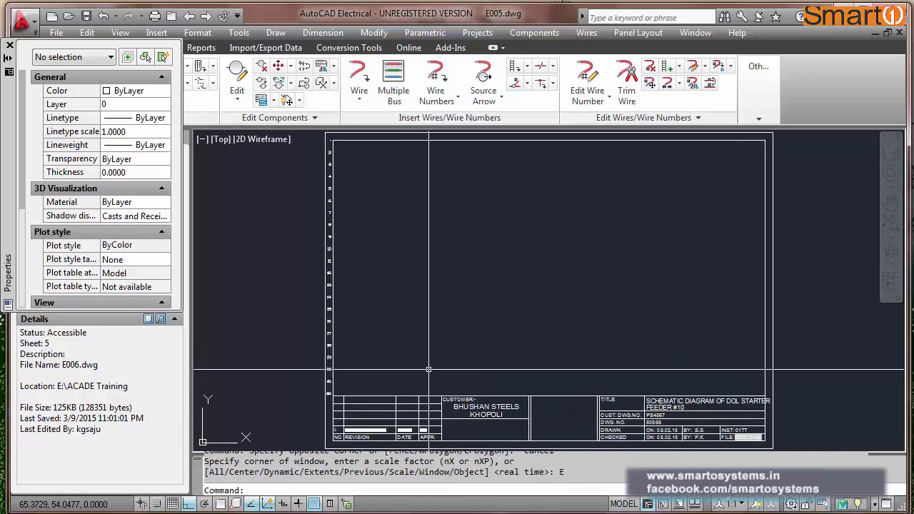
pyautogui.click(519, 66)
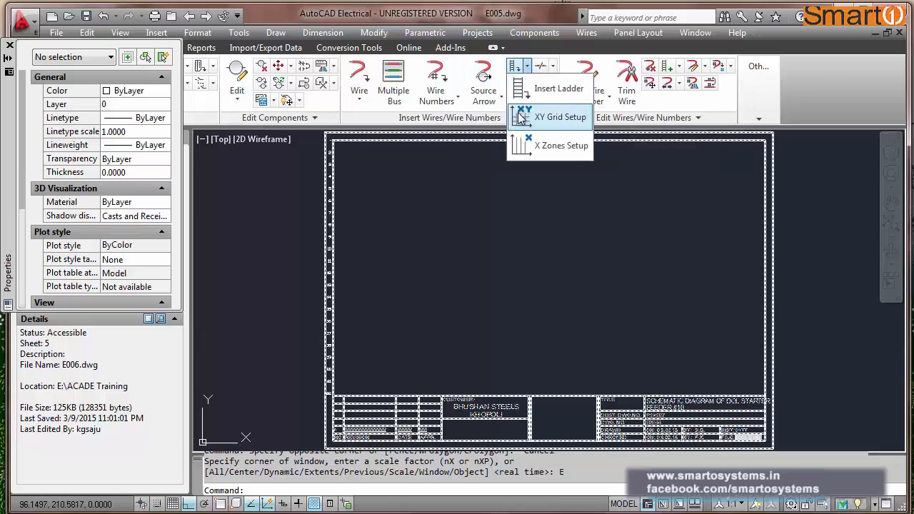
pyautogui.click(520, 119)
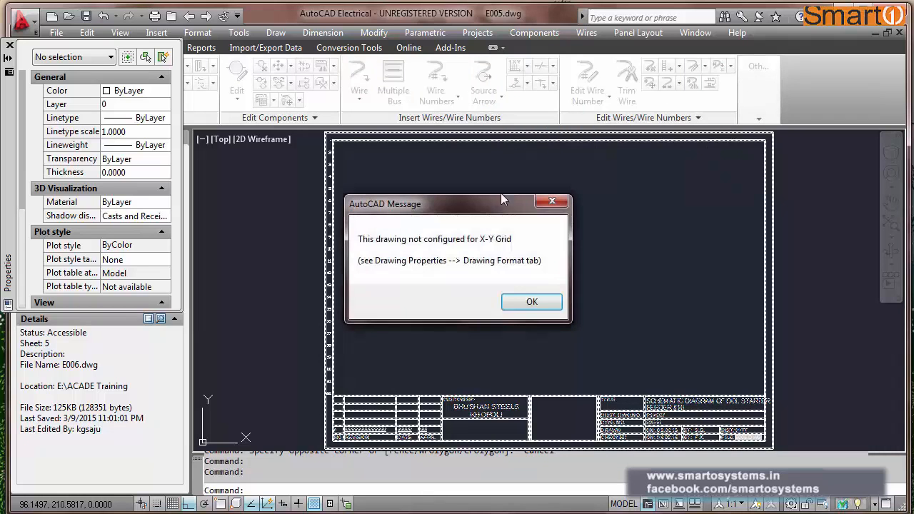
pyautogui.click(530, 301)
# Set the format referencing of E005 to X-Y Grid in its drawing properties and save the drawing.
pyautogui.click(759, 85)
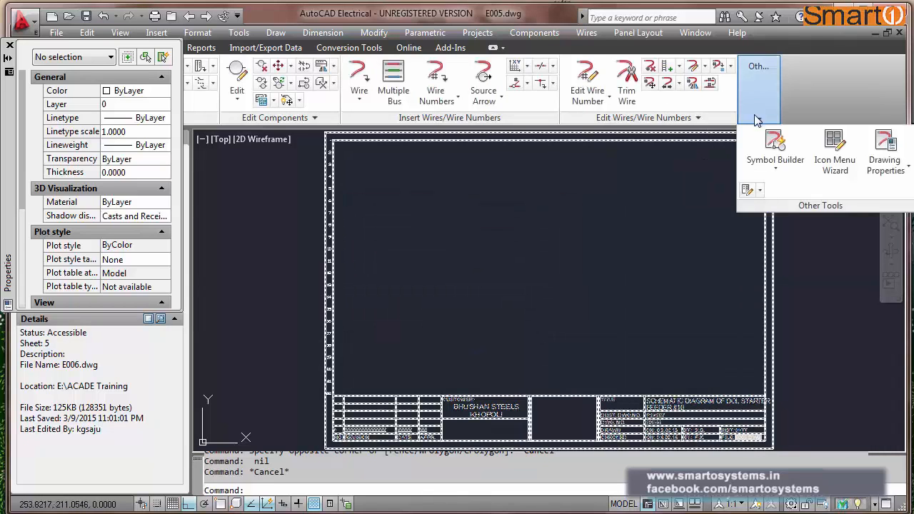
pyautogui.click(898, 170)
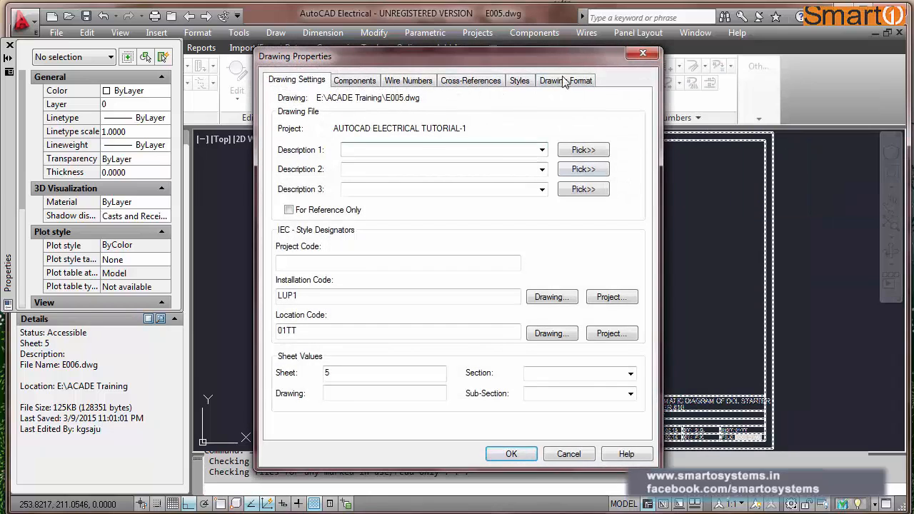
pyautogui.click(567, 82)
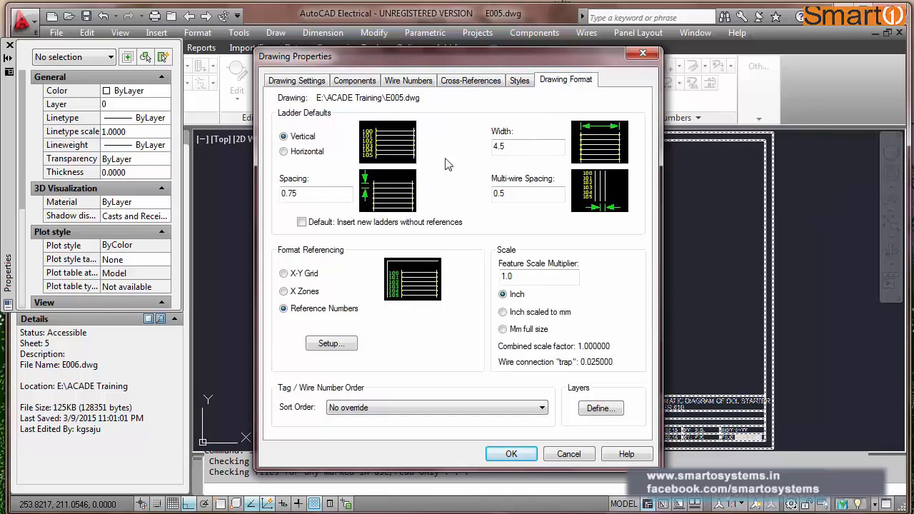
pyautogui.click(285, 276)
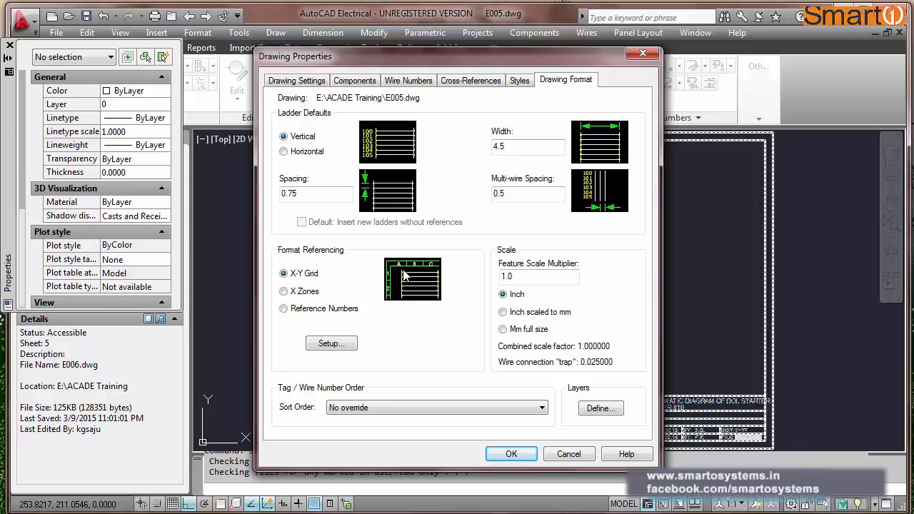
pyautogui.press('Return')
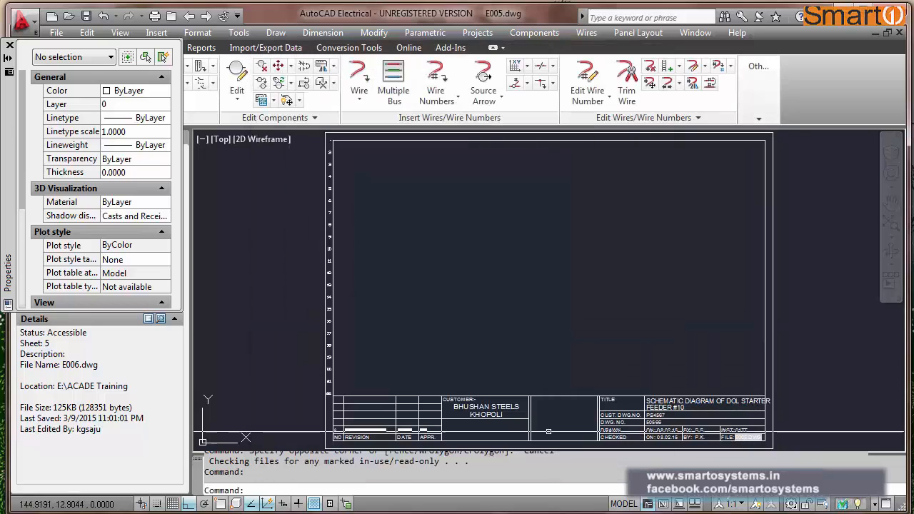
pyautogui.hotkey('ctrl', 's')
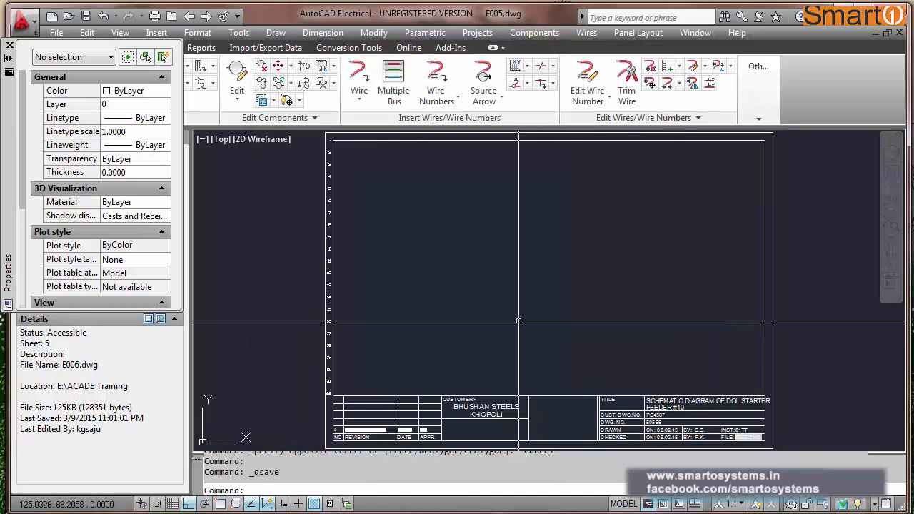
# Close the object properties palette and look through project drawings E001.dwg, E003.dwg, E004.dwg and E003.DWG.
pyautogui.click(9, 46)
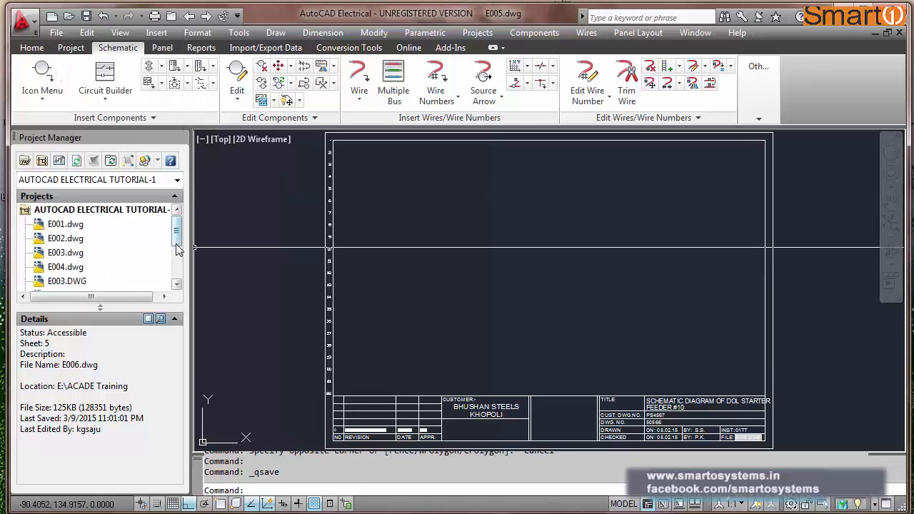
pyautogui.scroll(-1, 179, 247)
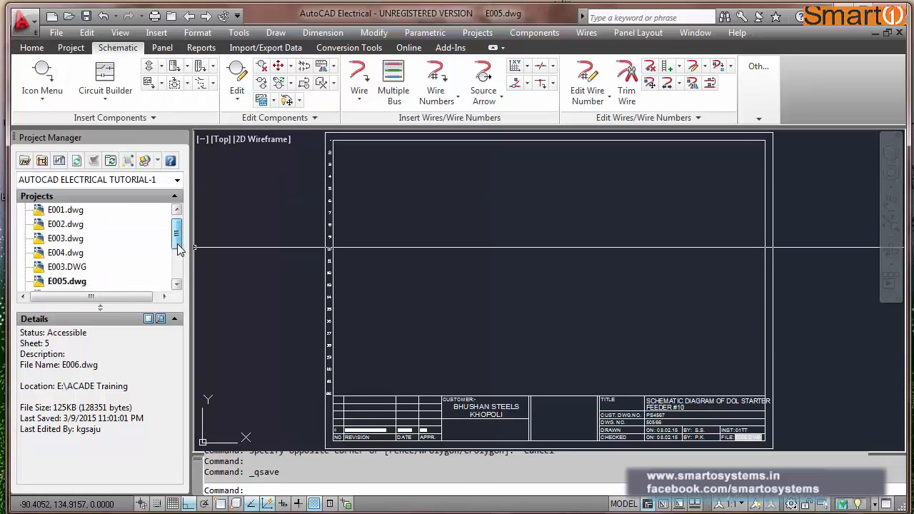
pyautogui.scroll(1, 178, 229)
pyautogui.click(69, 226)
pyautogui.doubleClick(69, 225)
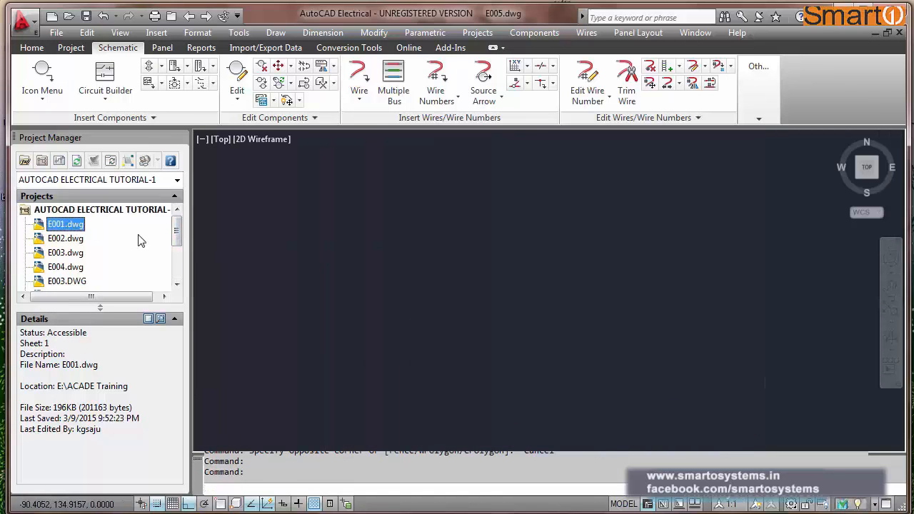
pyautogui.doubleClick(66, 253)
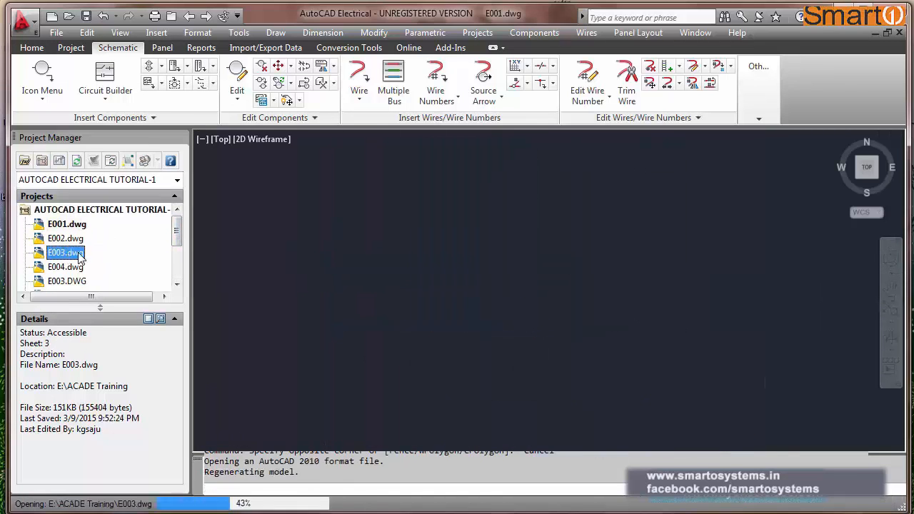
pyautogui.click(71, 268)
pyautogui.doubleClick(72, 270)
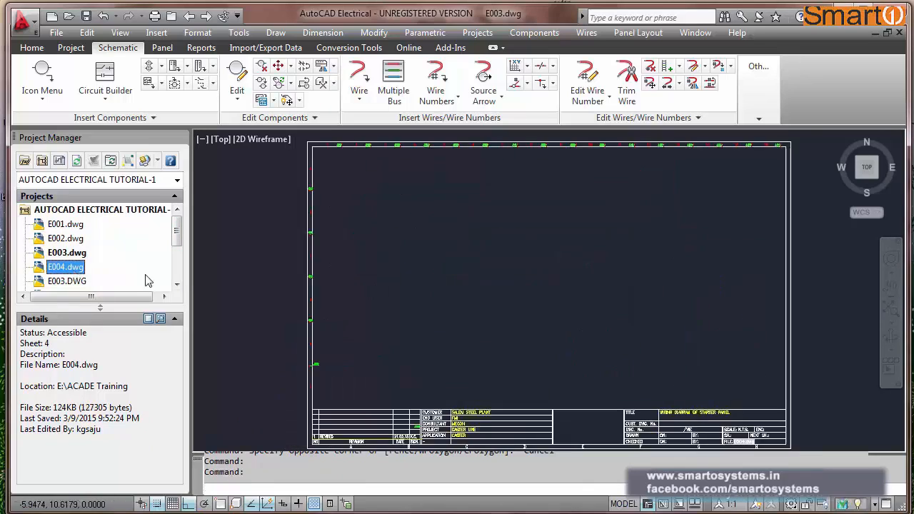
pyautogui.click(69, 282)
pyautogui.doubleClick(69, 282)
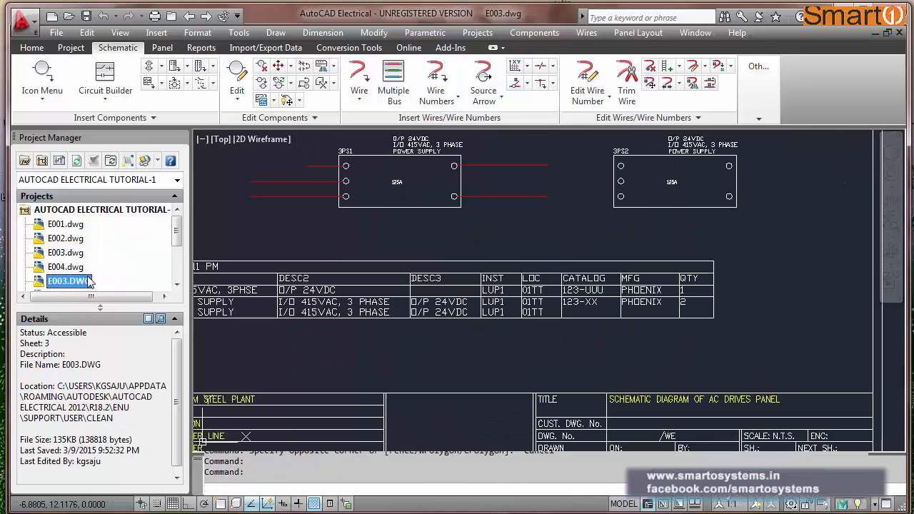
# Open project drawing E002.dwg and examine its moulded case circuit breaker symbols.
pyautogui.doubleClick(65, 238)
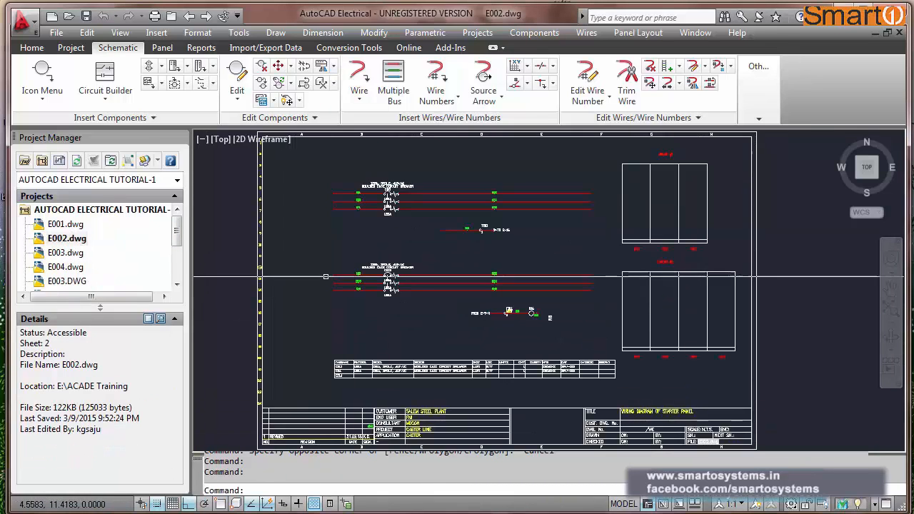
pyautogui.scroll(8, 372, 279)
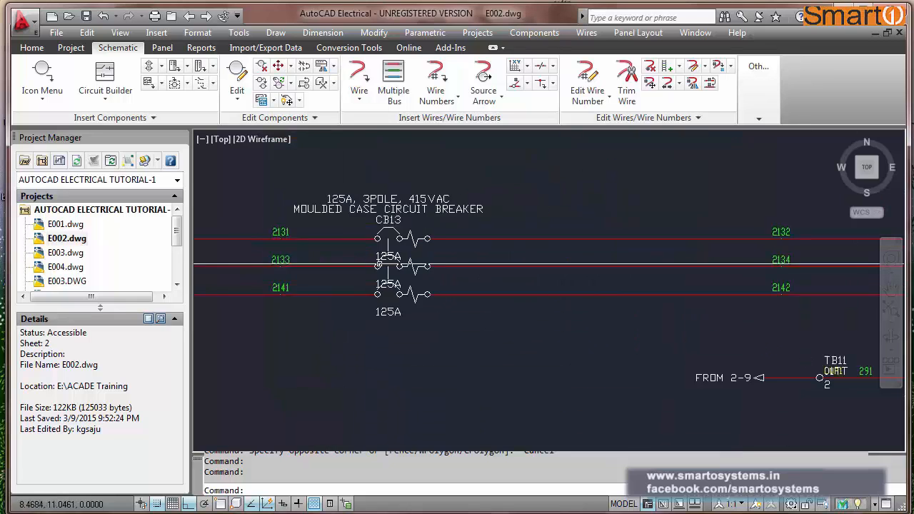
pyautogui.scroll(-8, 382, 265)
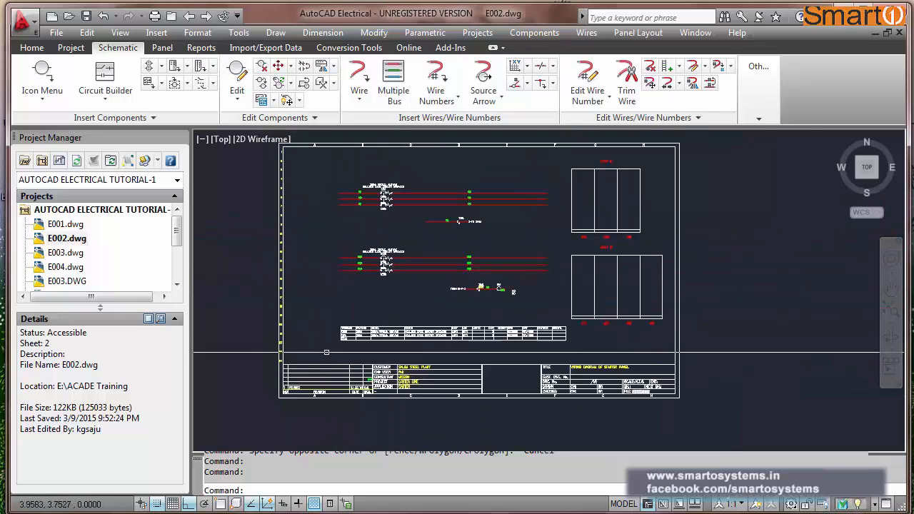
# Turn on object snap and measure the distance between diagonally opposite outer corners of the E002 sheet frame.
pyautogui.press('Return')
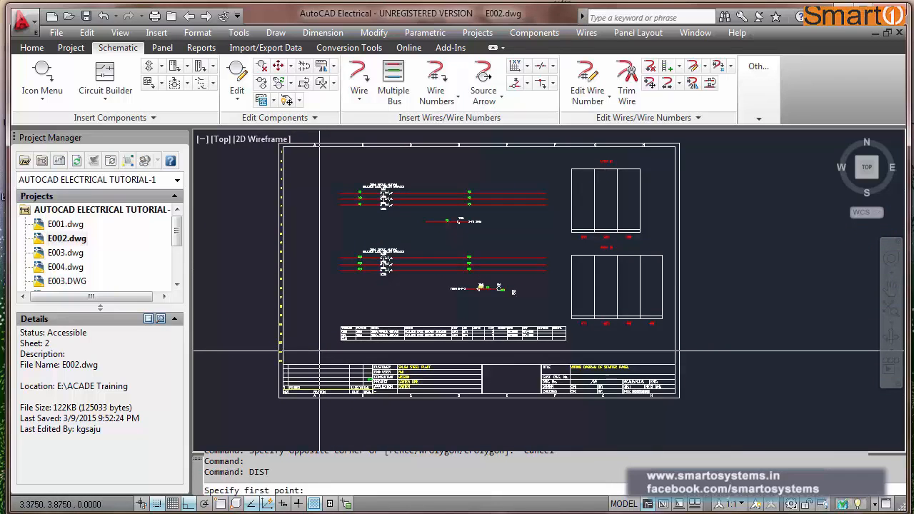
pyautogui.press('F3')
pyautogui.click(278, 398)
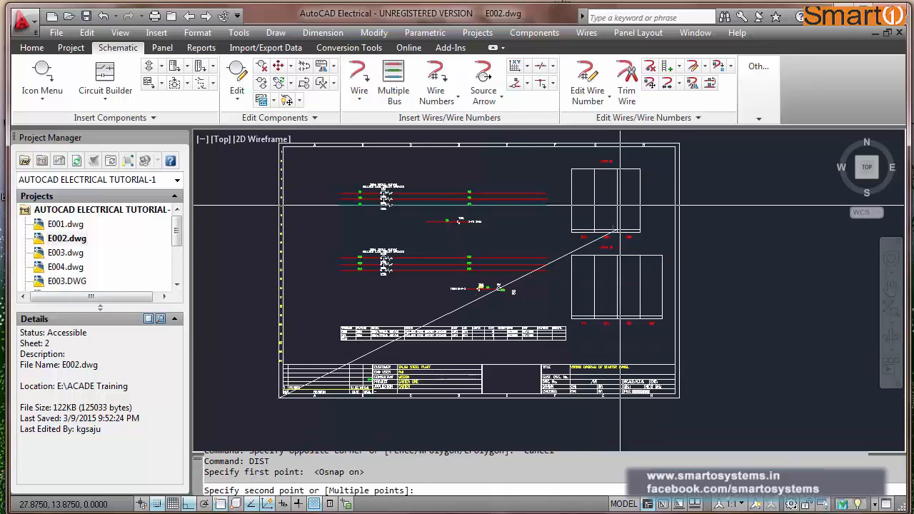
pyautogui.click(679, 142)
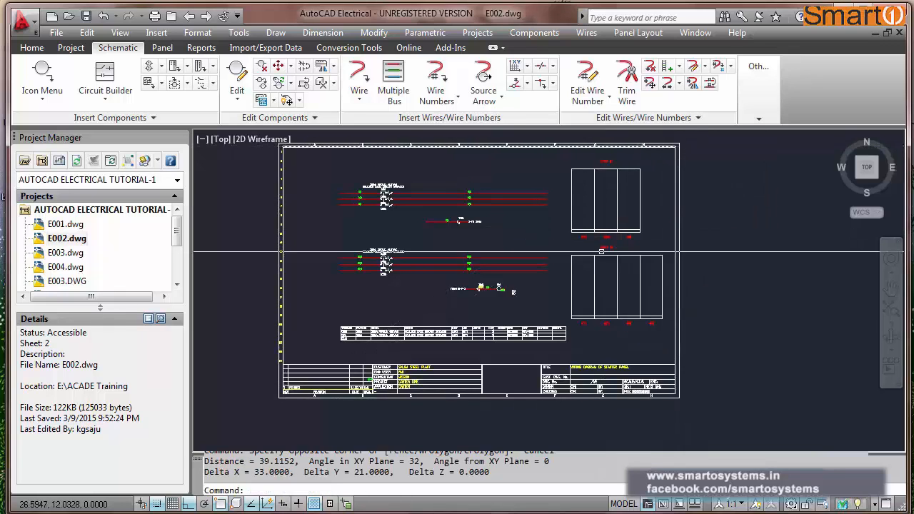
pyautogui.doubleClick(265, 475)
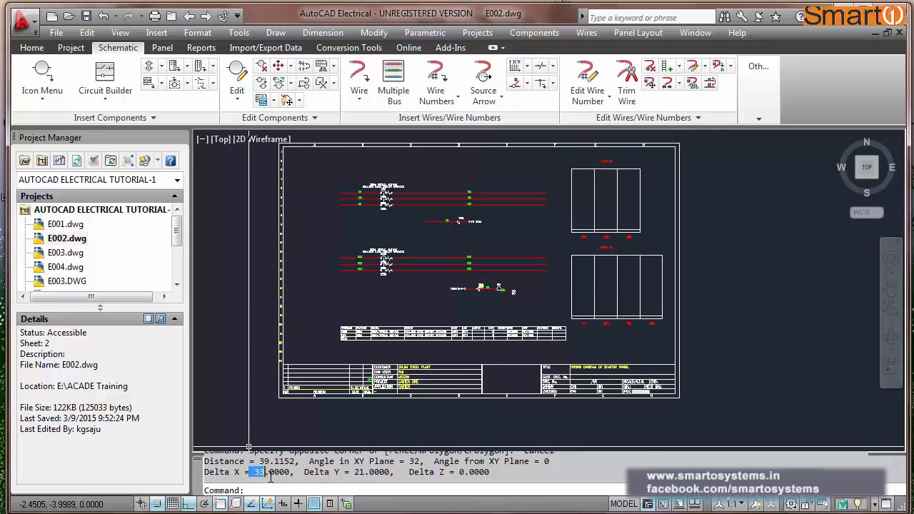
pyautogui.click(351, 474)
pyautogui.press('Escape')
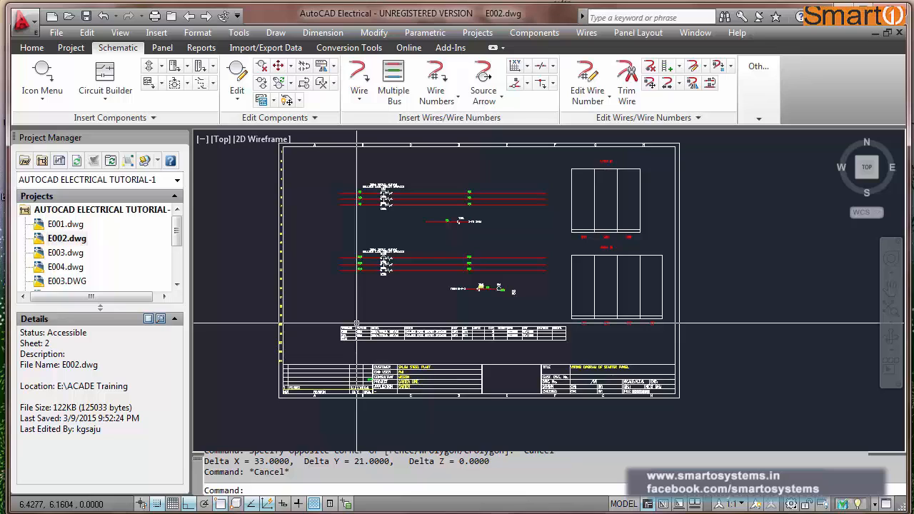
# Inspect the moulded case circuit breaker symbols on E002 and start the Modify Symbol Library wizard.
pyautogui.scroll(8, 372, 183)
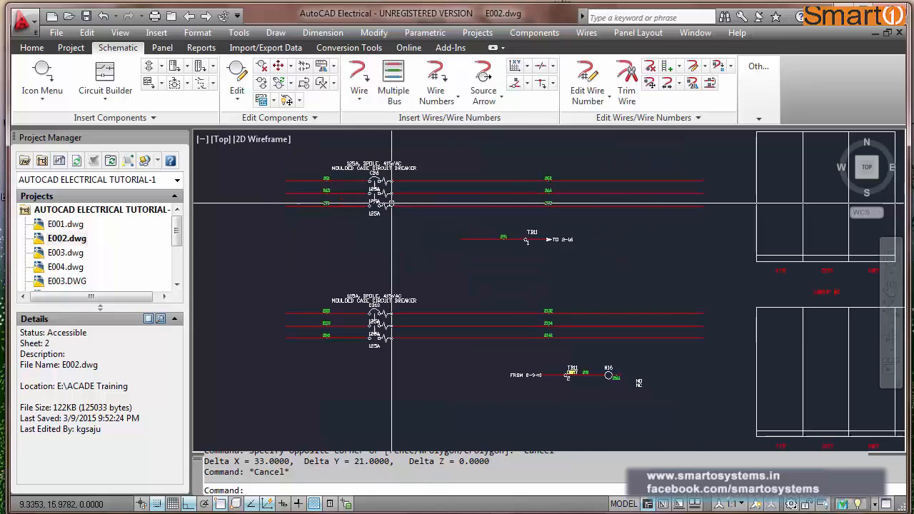
pyautogui.scroll(3, 373, 183)
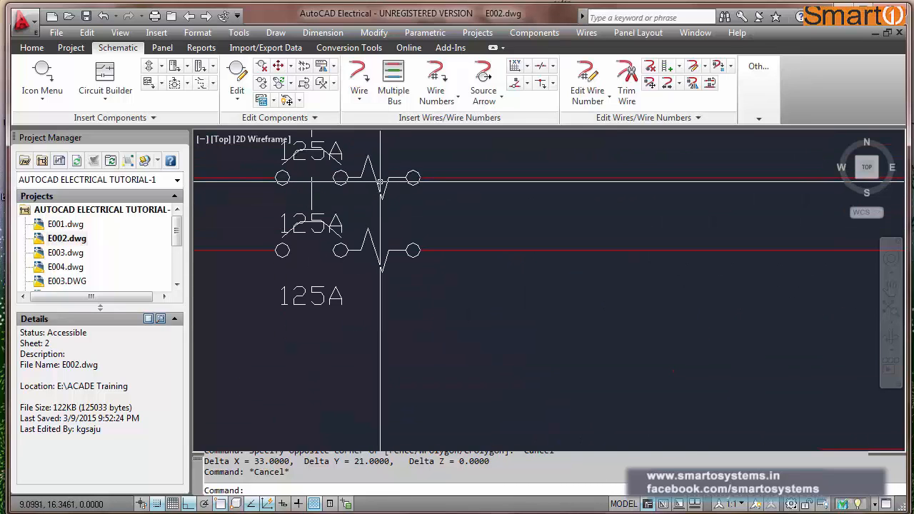
pyautogui.scroll(-8, 413, 222)
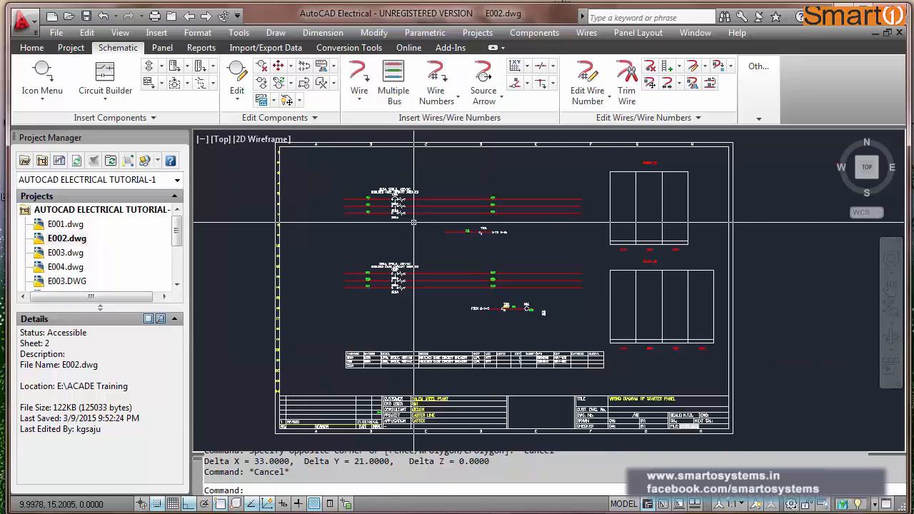
pyautogui.click(754, 120)
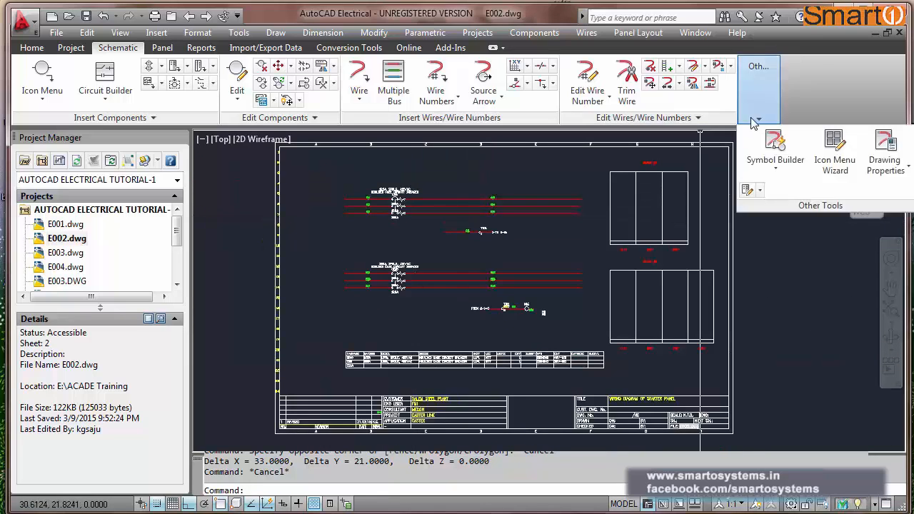
pyautogui.click(776, 168)
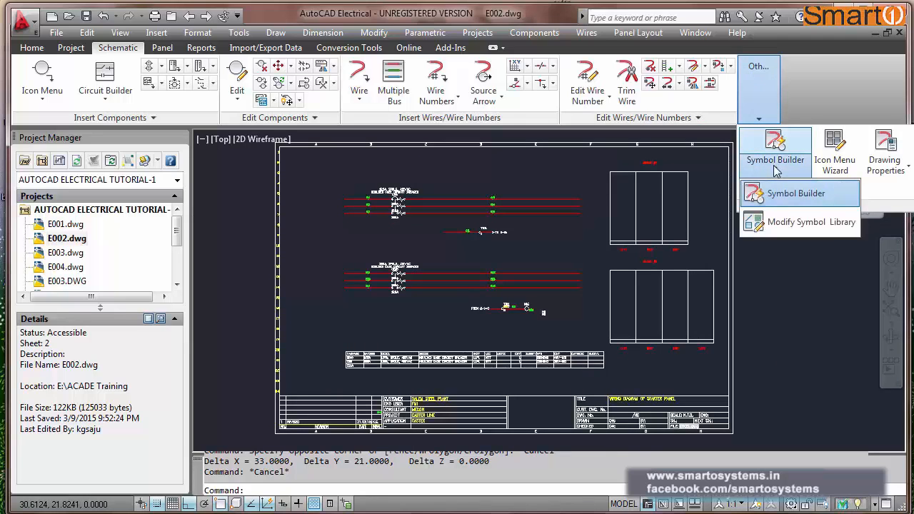
pyautogui.click(779, 223)
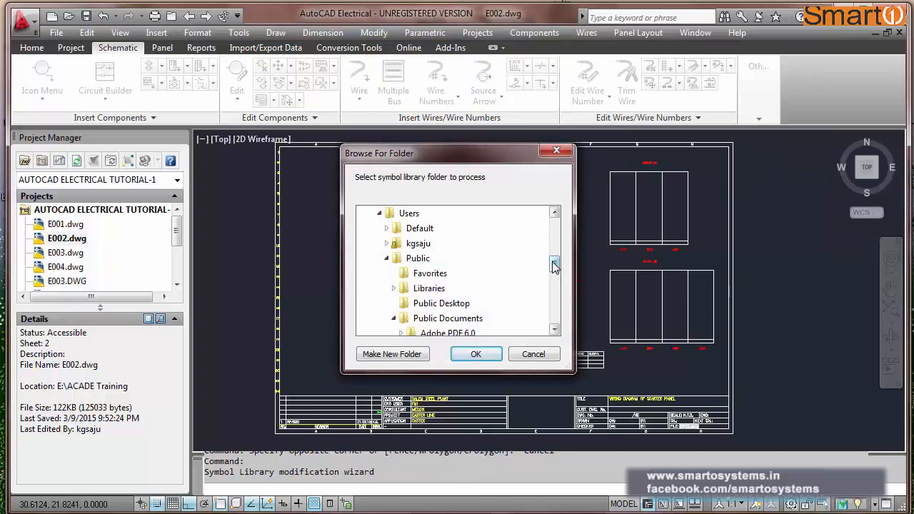
# Choose the ACADE Training folder on drive E: as the symbol library folder to process.
pyautogui.moveTo(554, 264); pyautogui.dragTo(550, 300)
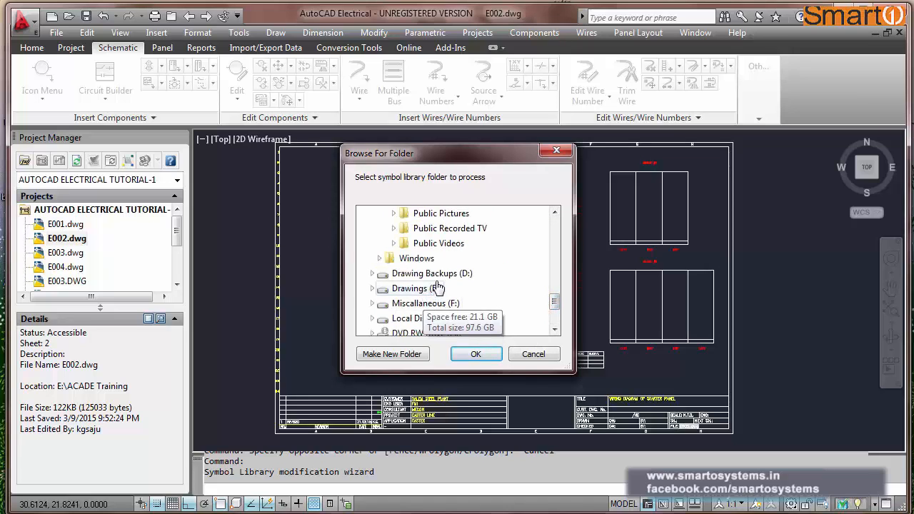
pyautogui.doubleClick(417, 289)
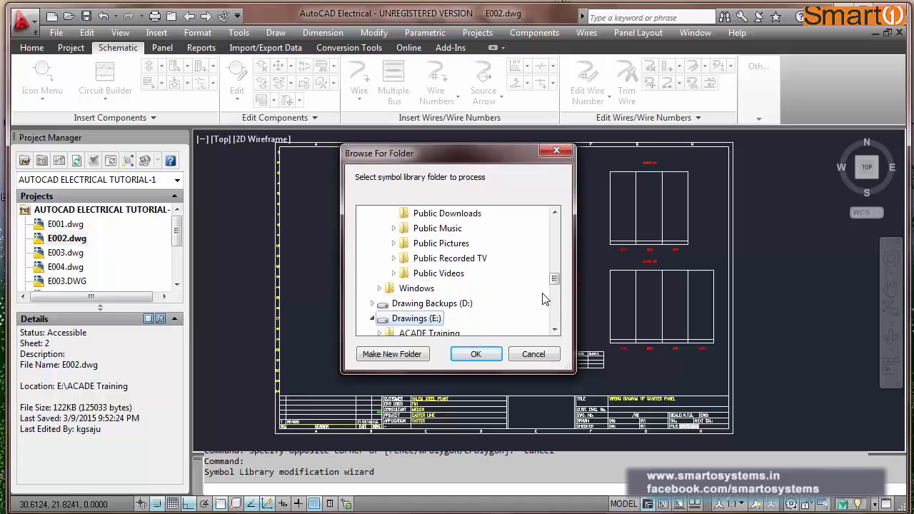
pyautogui.moveTo(557, 277); pyautogui.dragTo(554, 285)
pyautogui.doubleClick(452, 278)
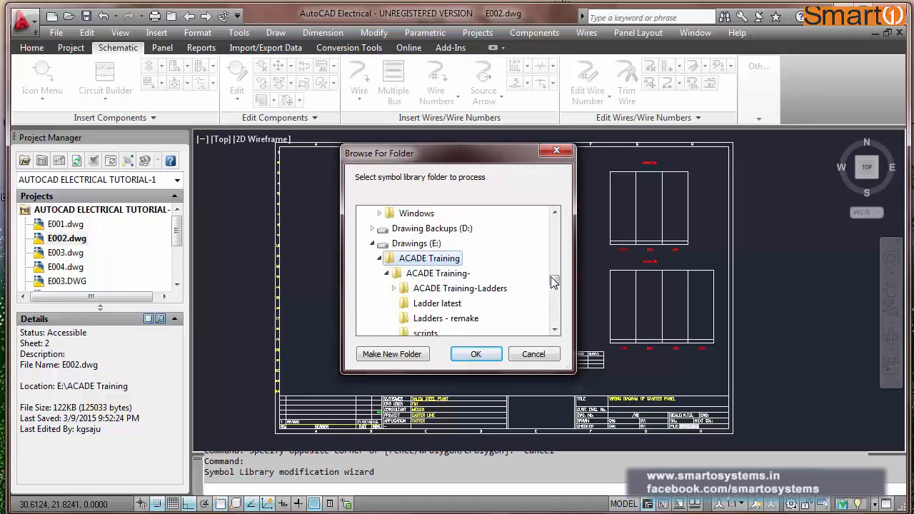
pyautogui.click(432, 244)
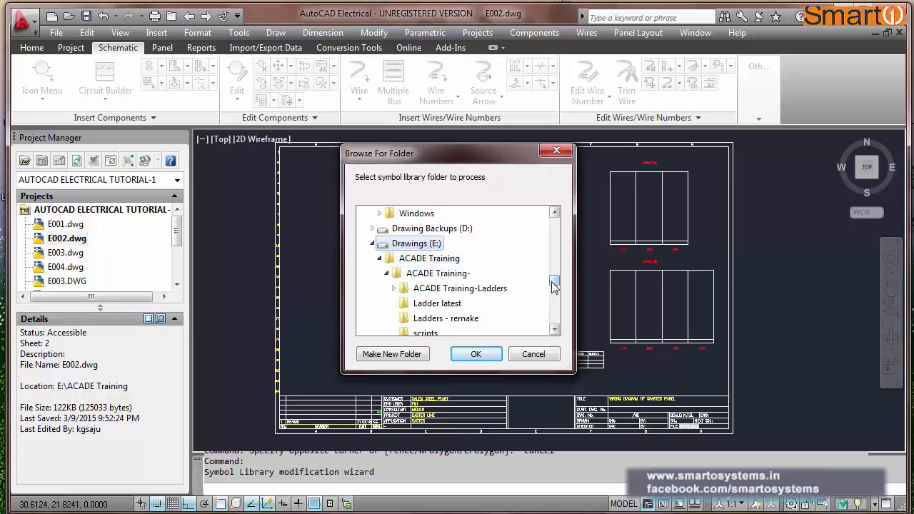
pyautogui.moveTo(554, 289)
pyautogui.mouseDown()
pyautogui.moveTo(555, 301)
pyautogui.moveTo(554, 282)
pyautogui.mouseUp()
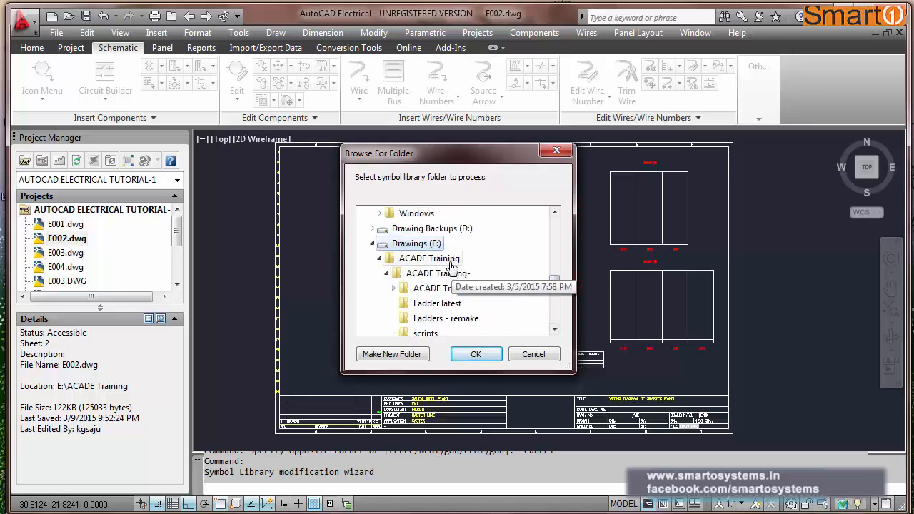
pyautogui.click(450, 260)
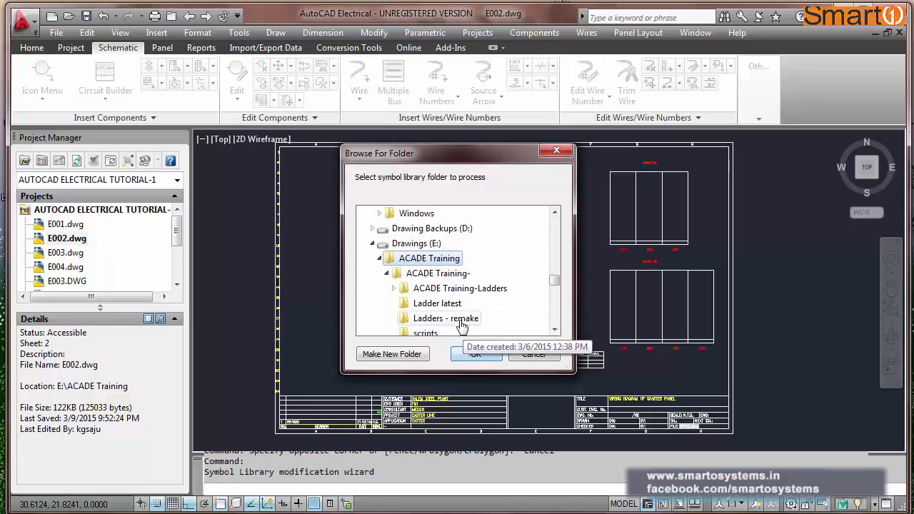
pyautogui.click(472, 357)
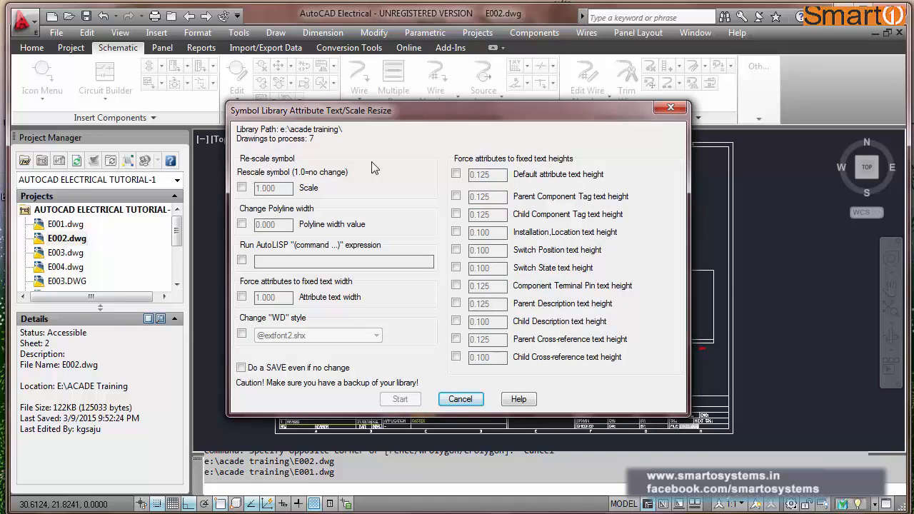
# Try enabling symbol rescaling and the fixed default attribute text height, clear both options and cancel the library resize.
pyautogui.click(242, 187)
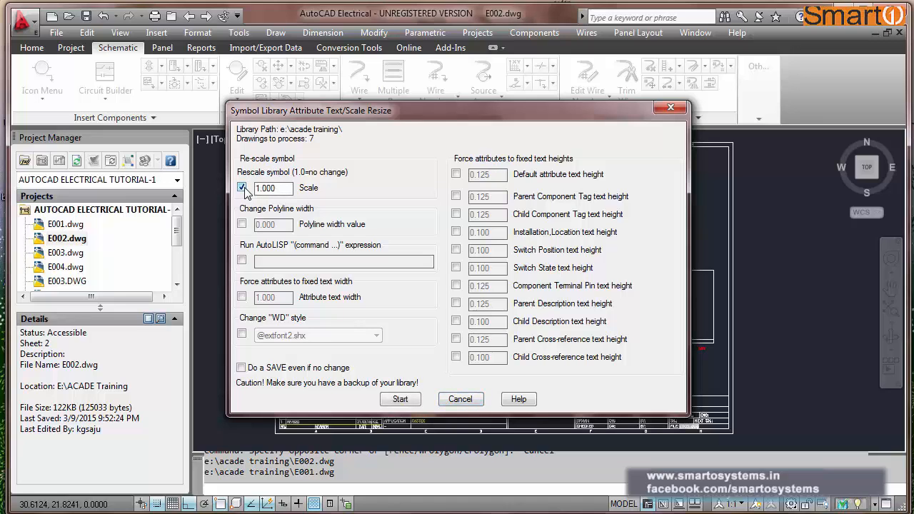
pyautogui.click(288, 190)
pyautogui.moveTo(288, 190); pyautogui.dragTo(253, 190)
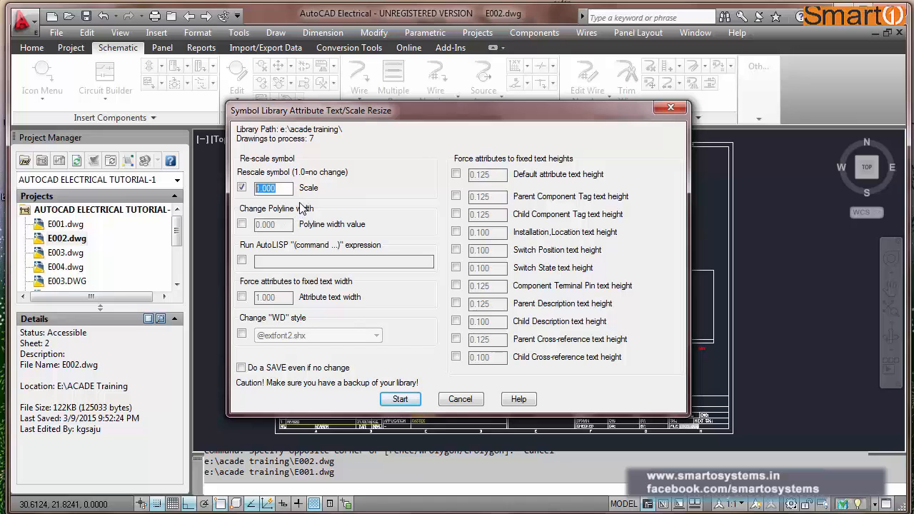
pyautogui.click(456, 175)
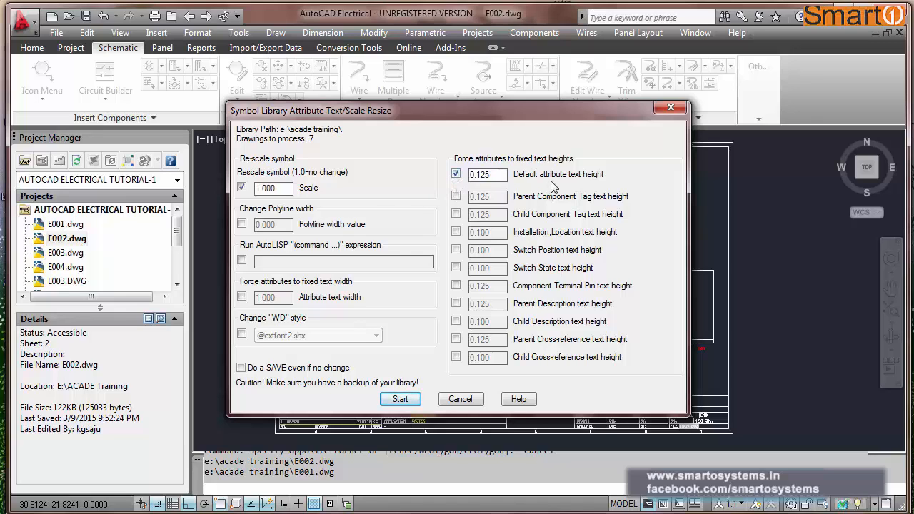
pyautogui.click(242, 188)
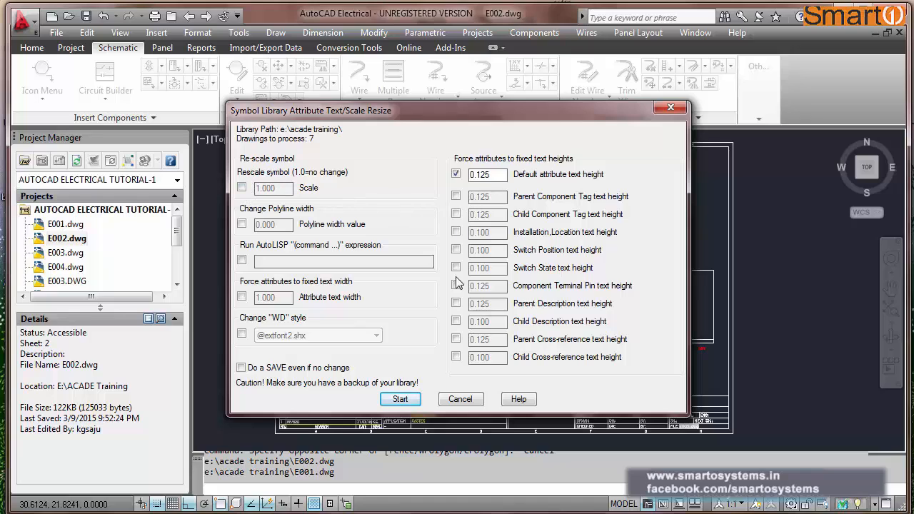
pyautogui.click(457, 175)
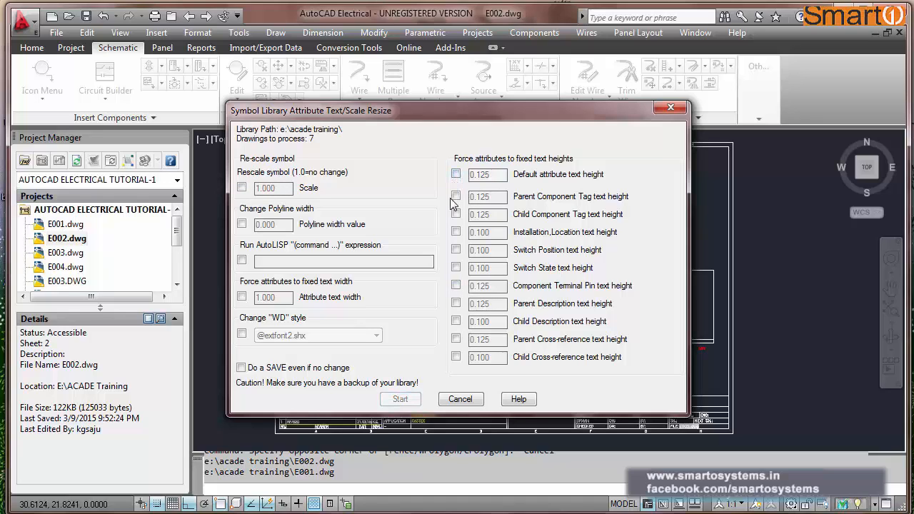
pyautogui.click(461, 400)
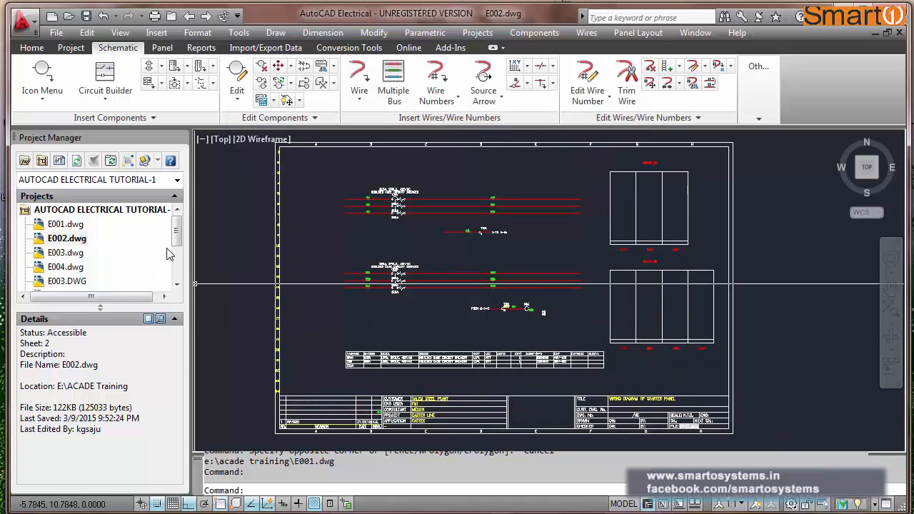
# Open project drawing E007.dwg to view its sheet and switch back to E005.dwg.
pyautogui.moveTo(177, 245); pyautogui.dragTo(173, 274)
pyautogui.doubleClick(65, 239)
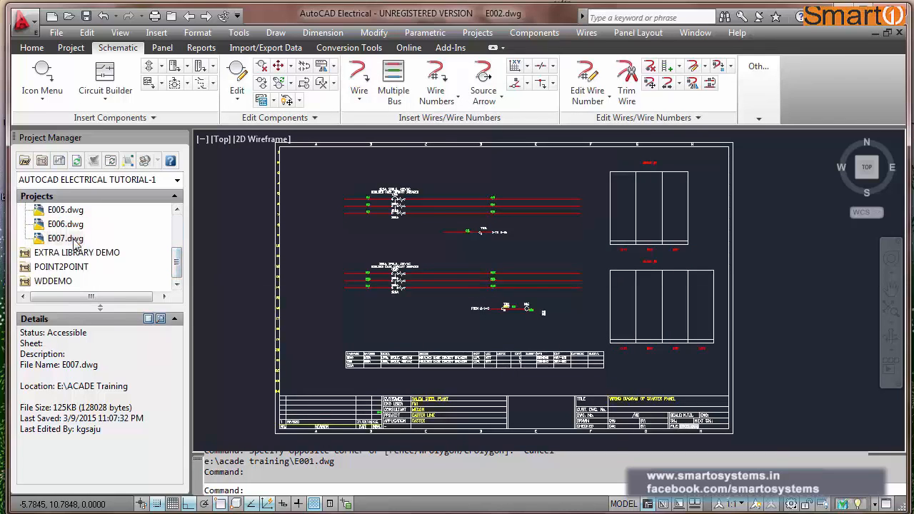
pyautogui.click(475, 298)
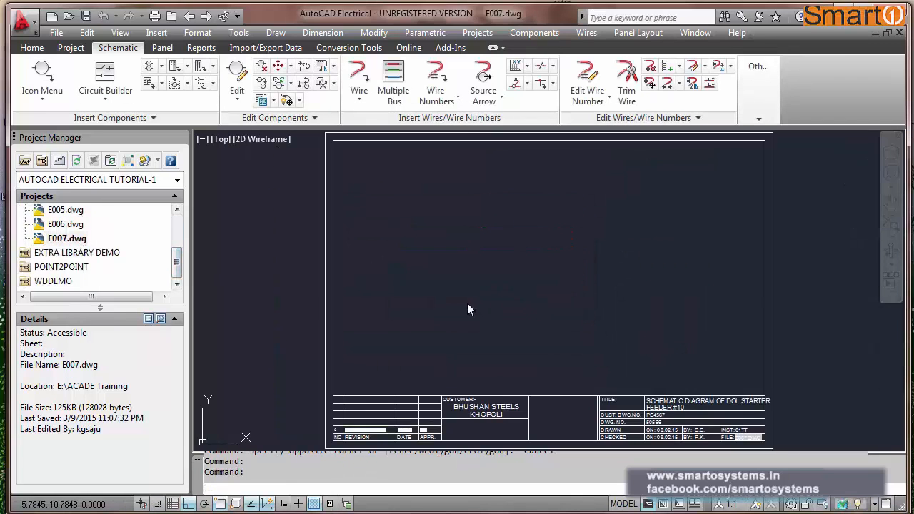
pyautogui.doubleClick(62, 211)
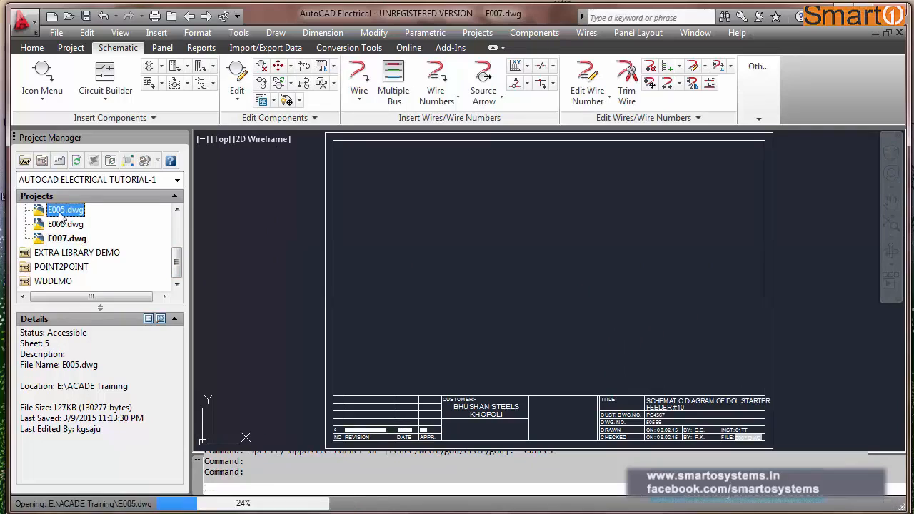